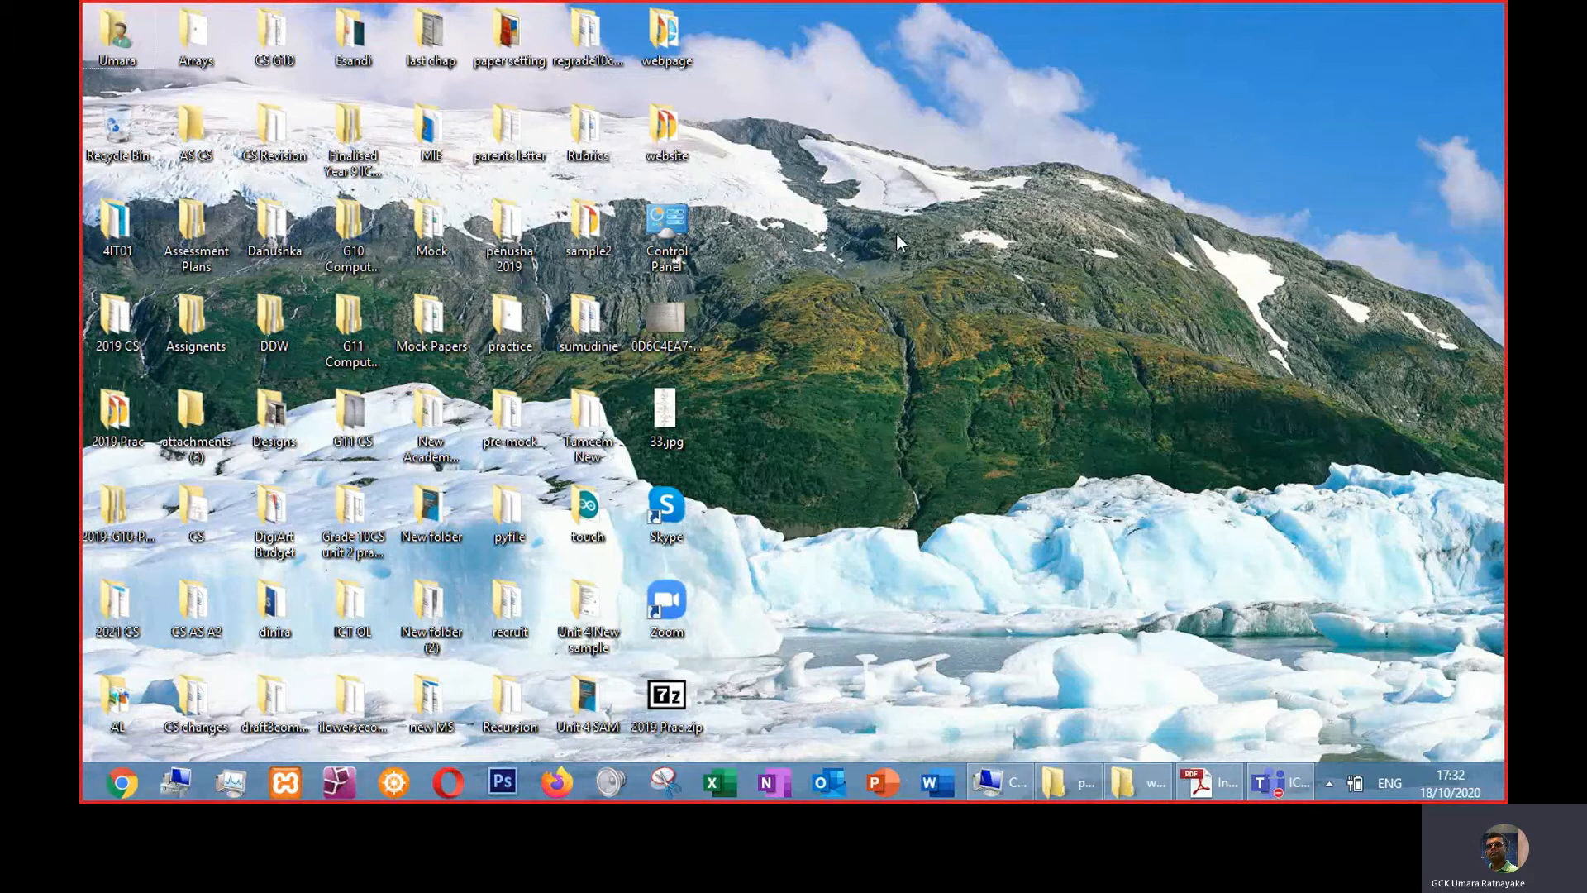
{"action": "left_click", "coordinate": [970, 296]}
{"action": "right_click", "coordinate": [825, 215]}
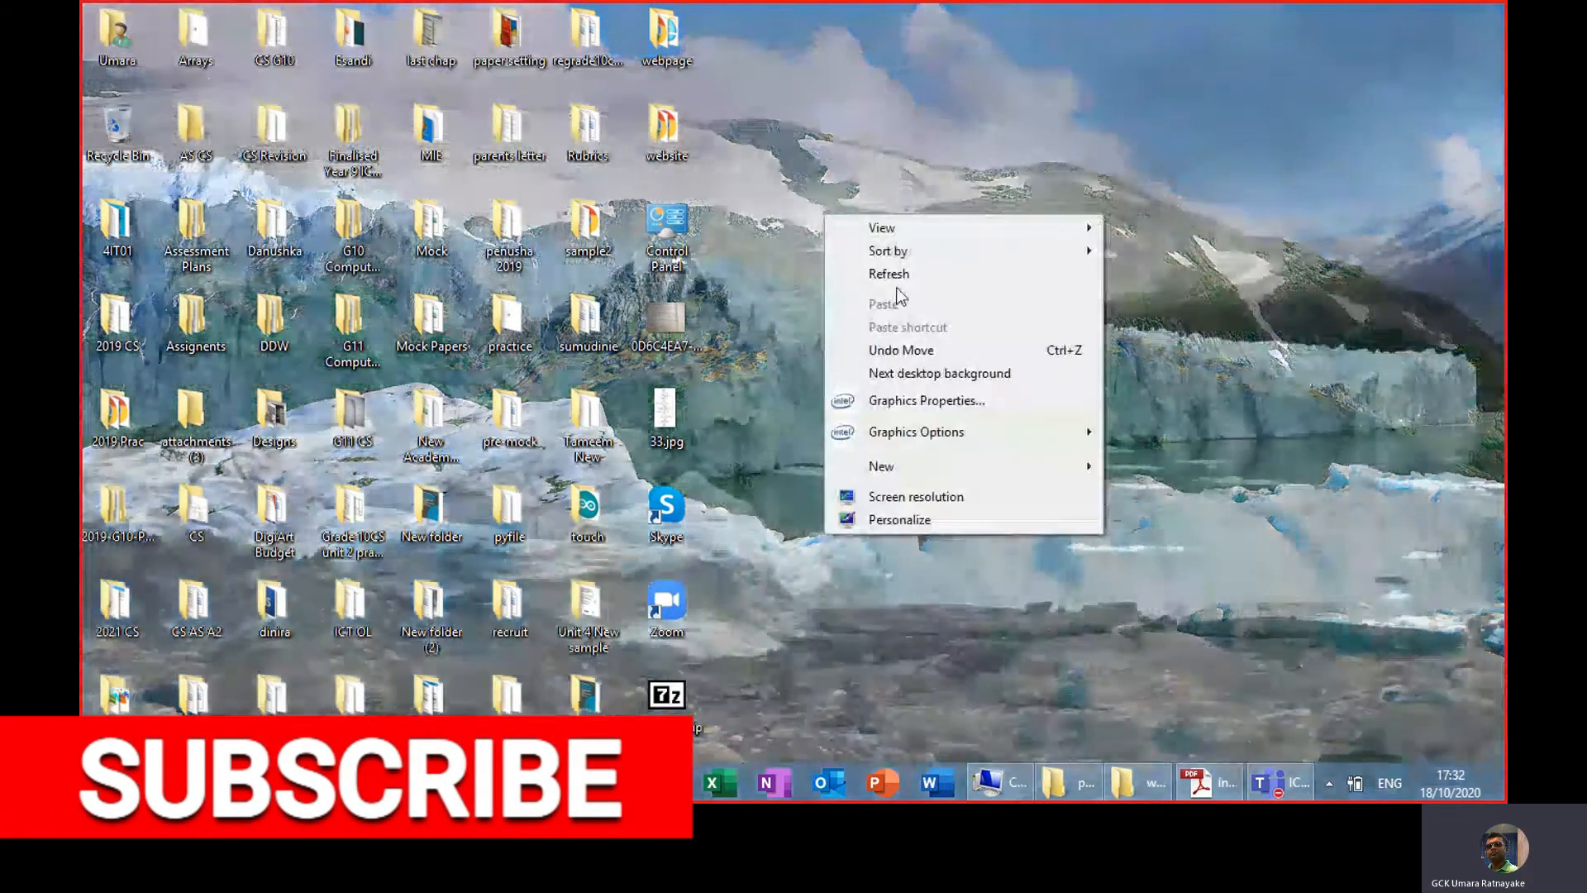
{"action": "left_click", "coordinate": [895, 280]}
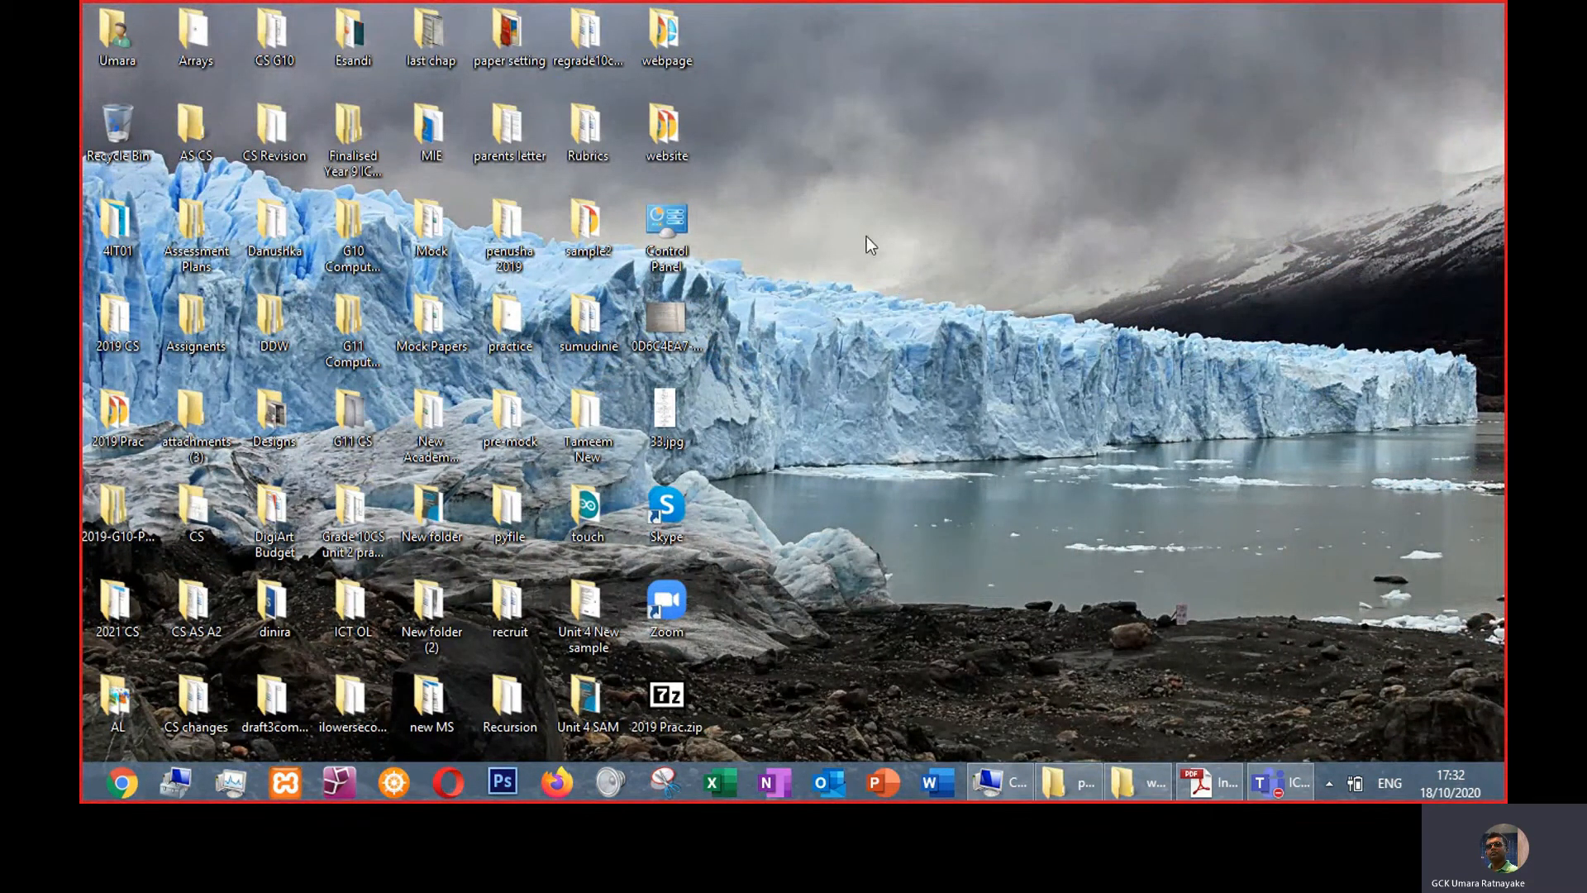
{"action": "right_click", "coordinate": [852, 220]}
{"action": "left_click", "coordinate": [907, 282]}
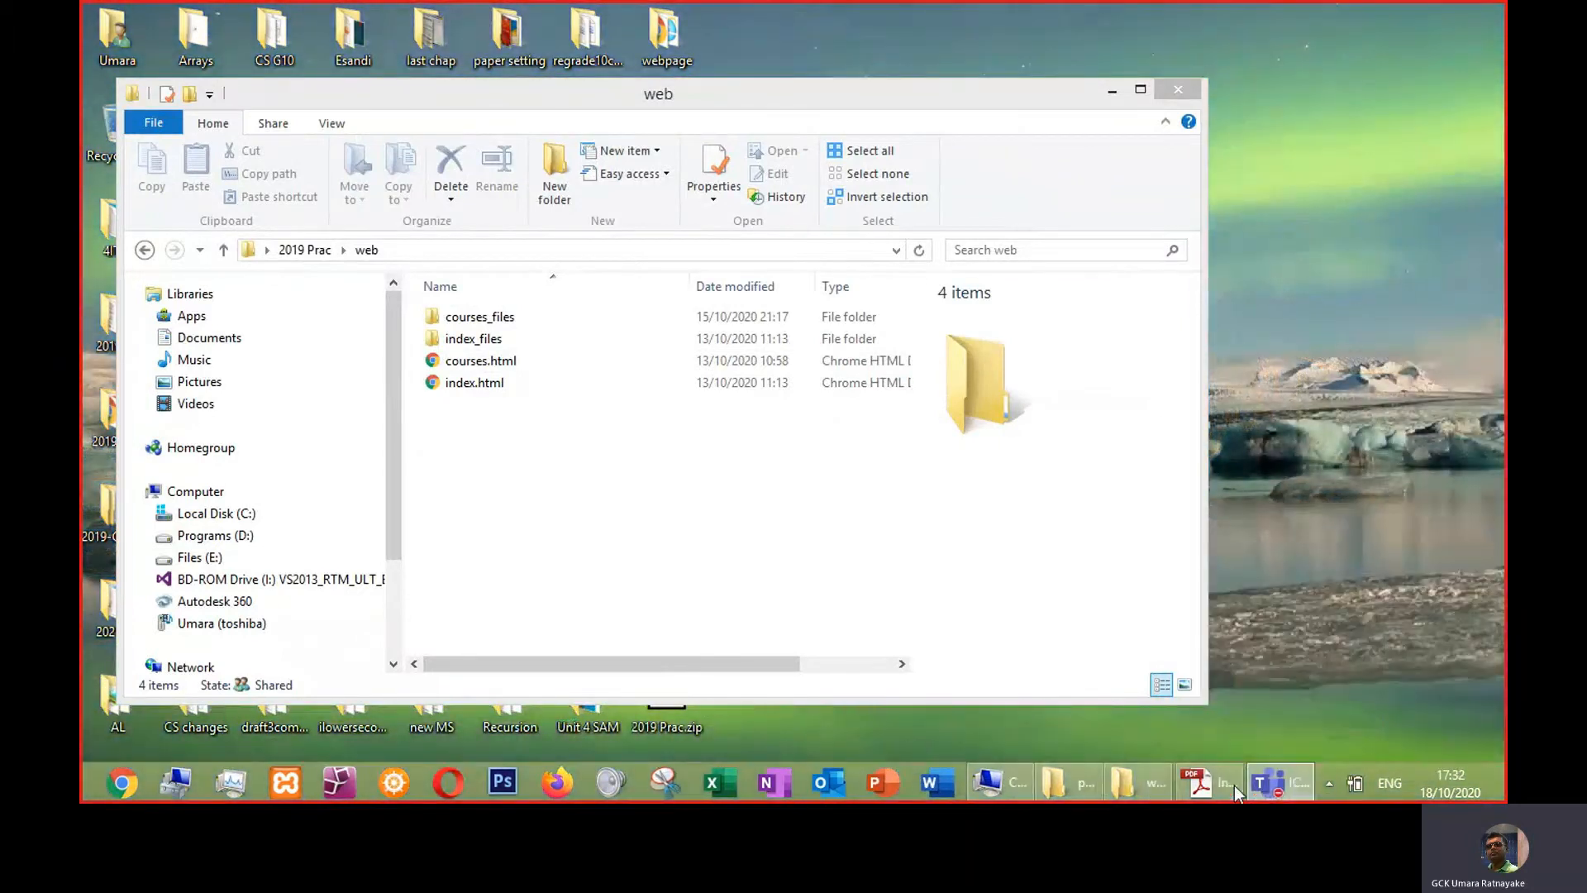
- Launch Macromedia Dreamweaver 8 by searching for it from the Start screen
{"action": "left_click", "coordinate": [480, 385]}
{"action": "left_click", "coordinate": [476, 384]}
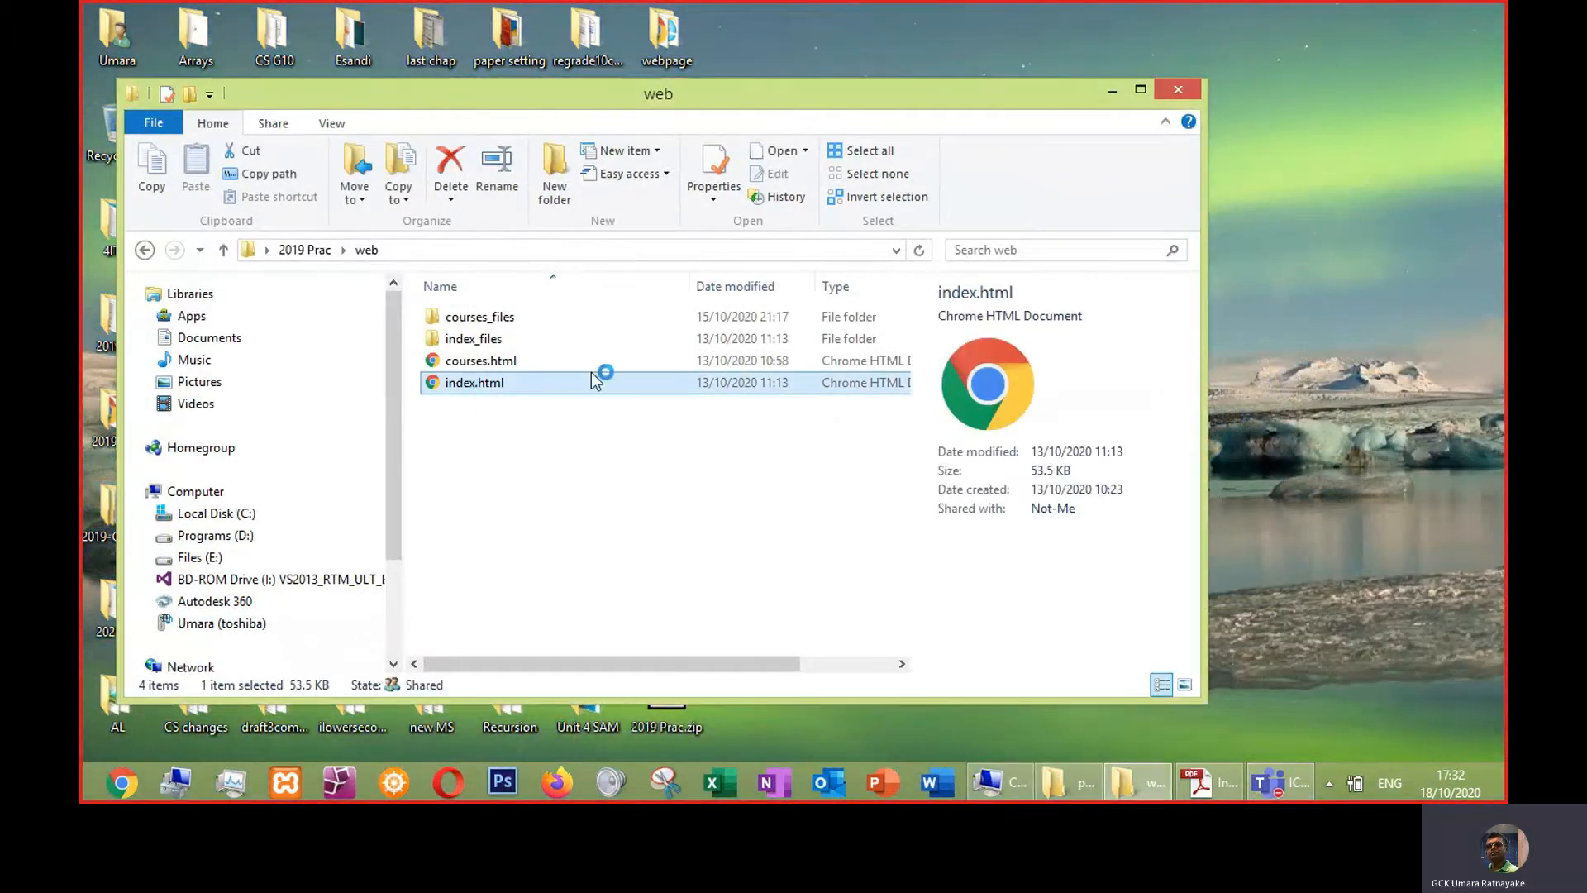
{"action": "key", "text": "super"}
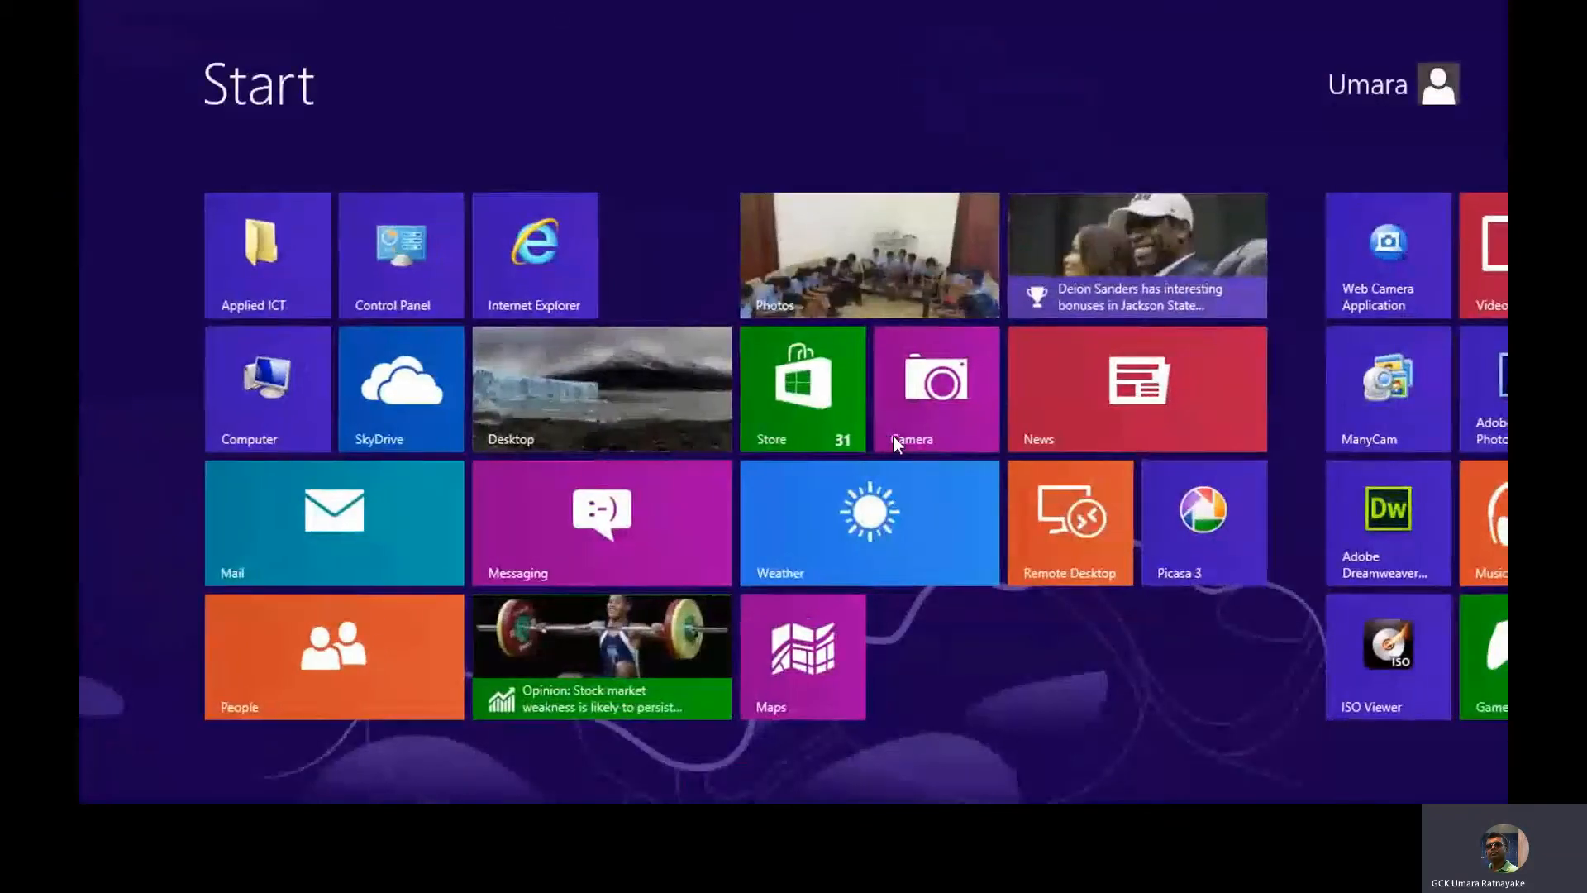
{"action": "type", "text": "dre"}
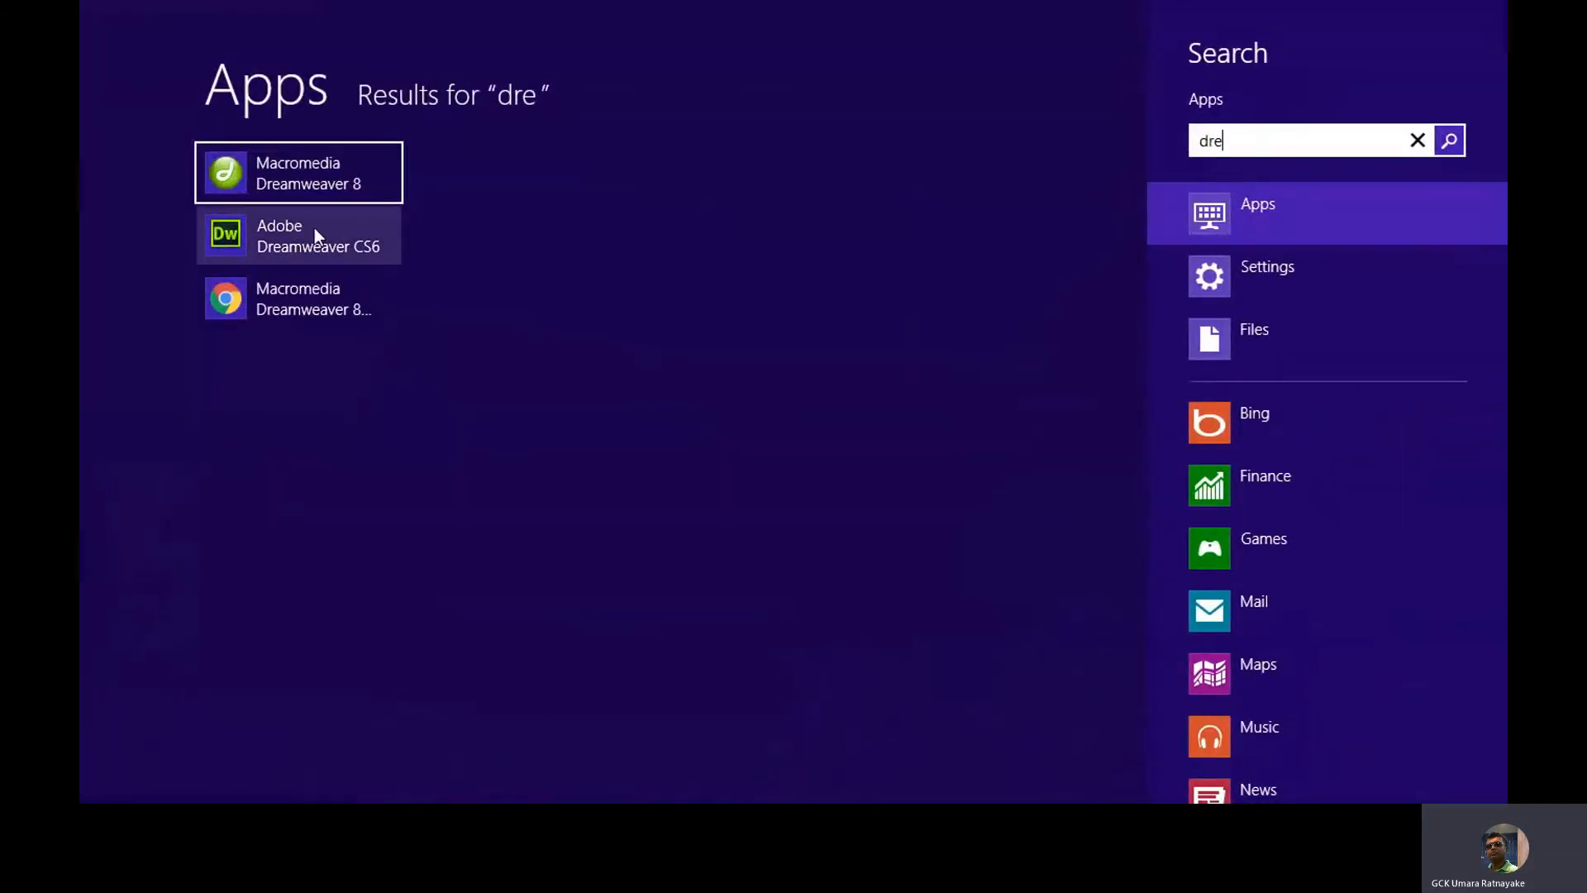
{"action": "left_click", "coordinate": [332, 190]}
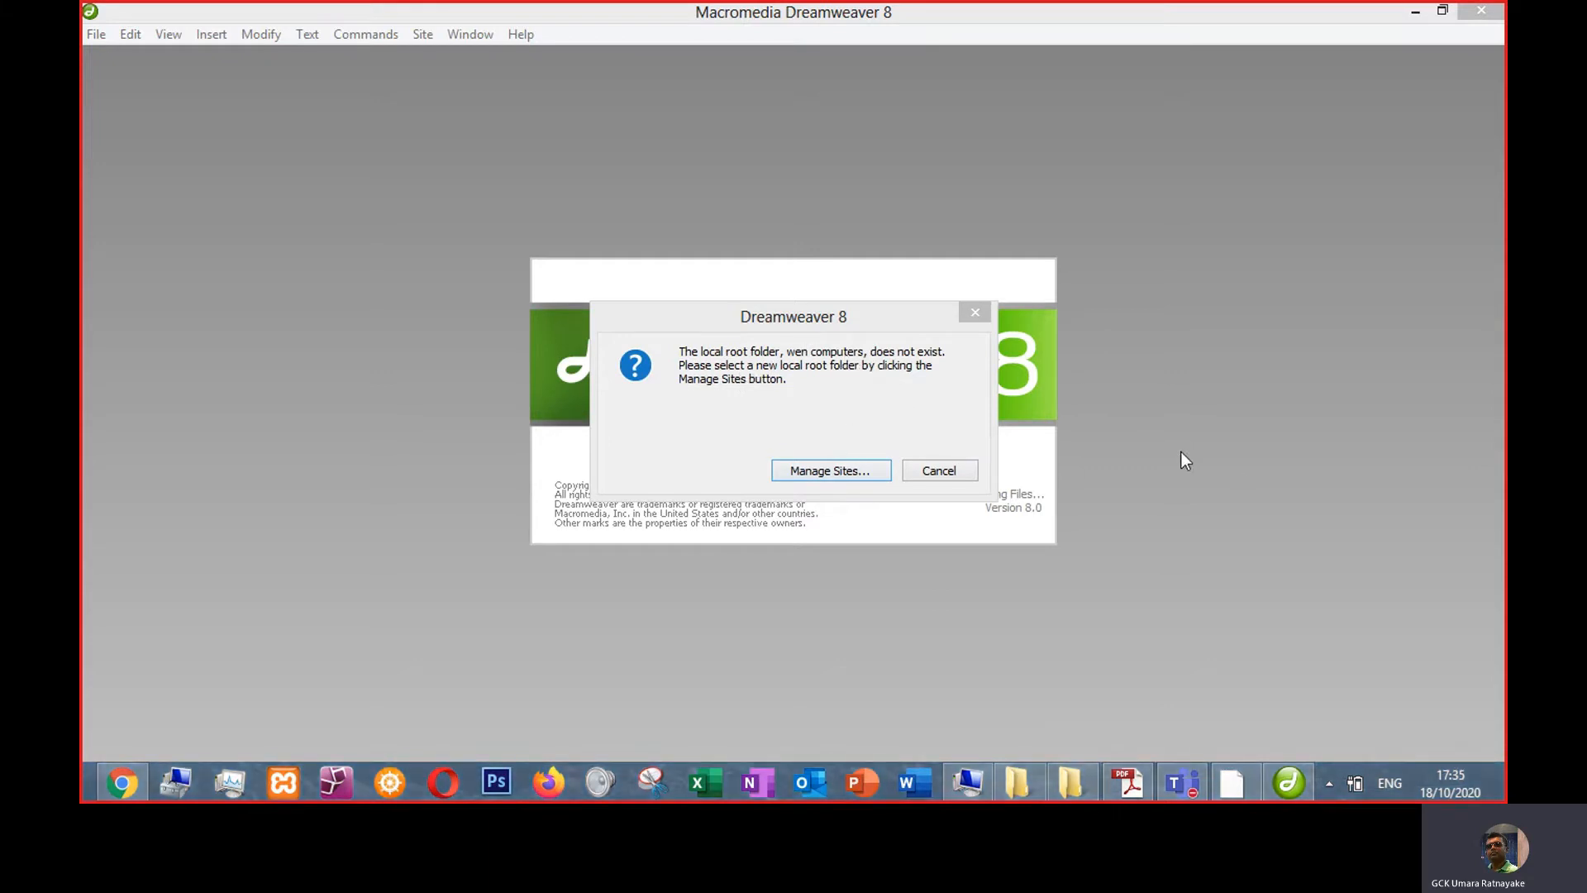
- Dismiss the missing local root folder message and create a new blank HTML document
{"action": "left_click", "coordinate": [917, 474]}
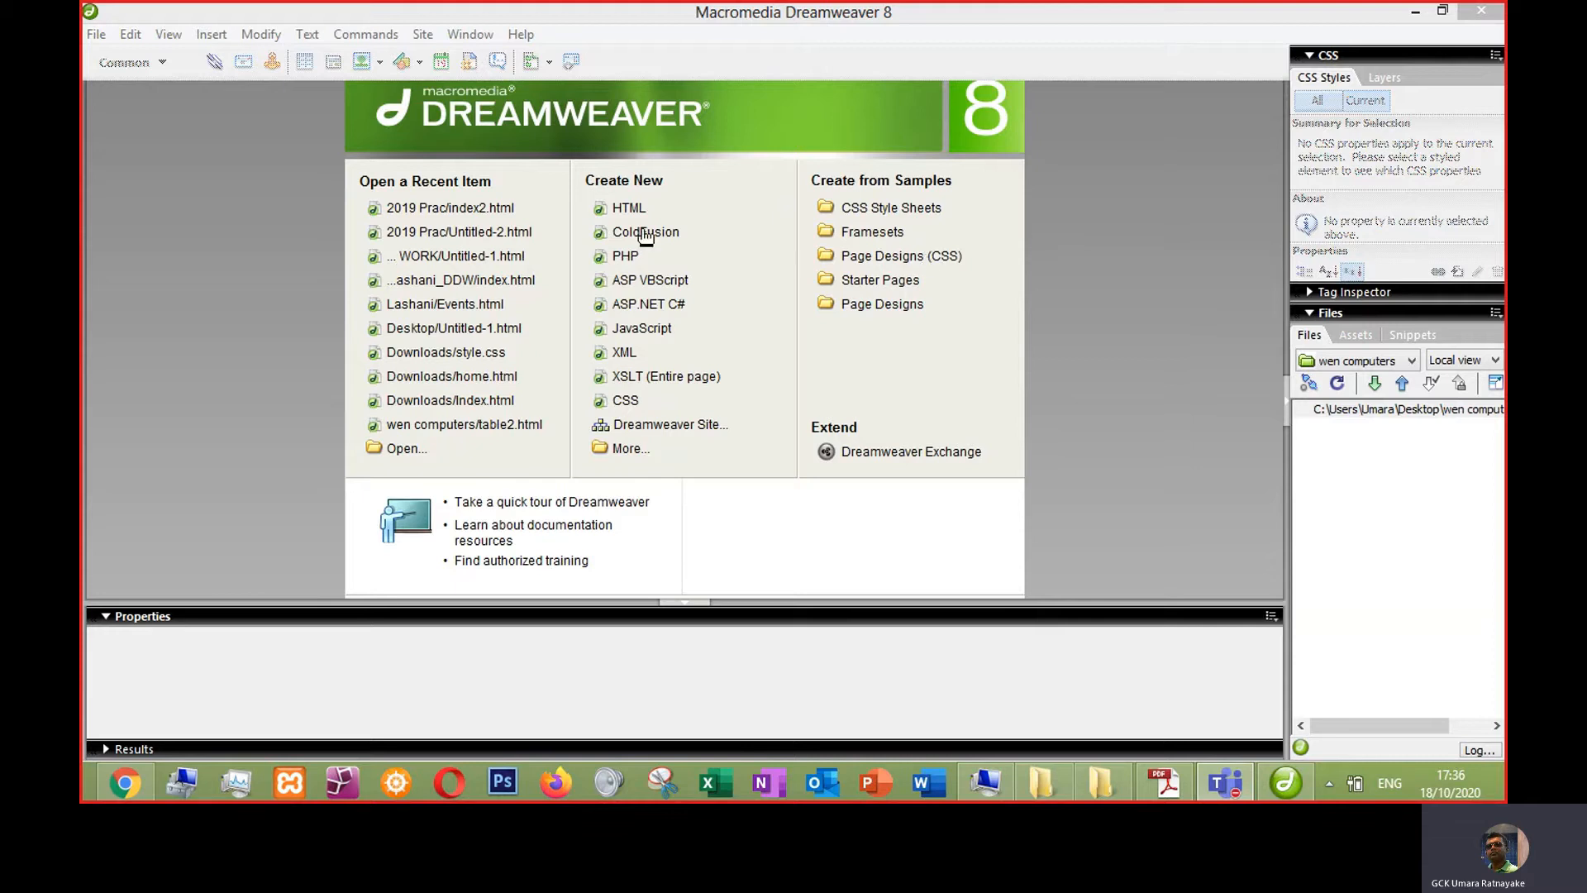
{"action": "left_click", "coordinate": [625, 208]}
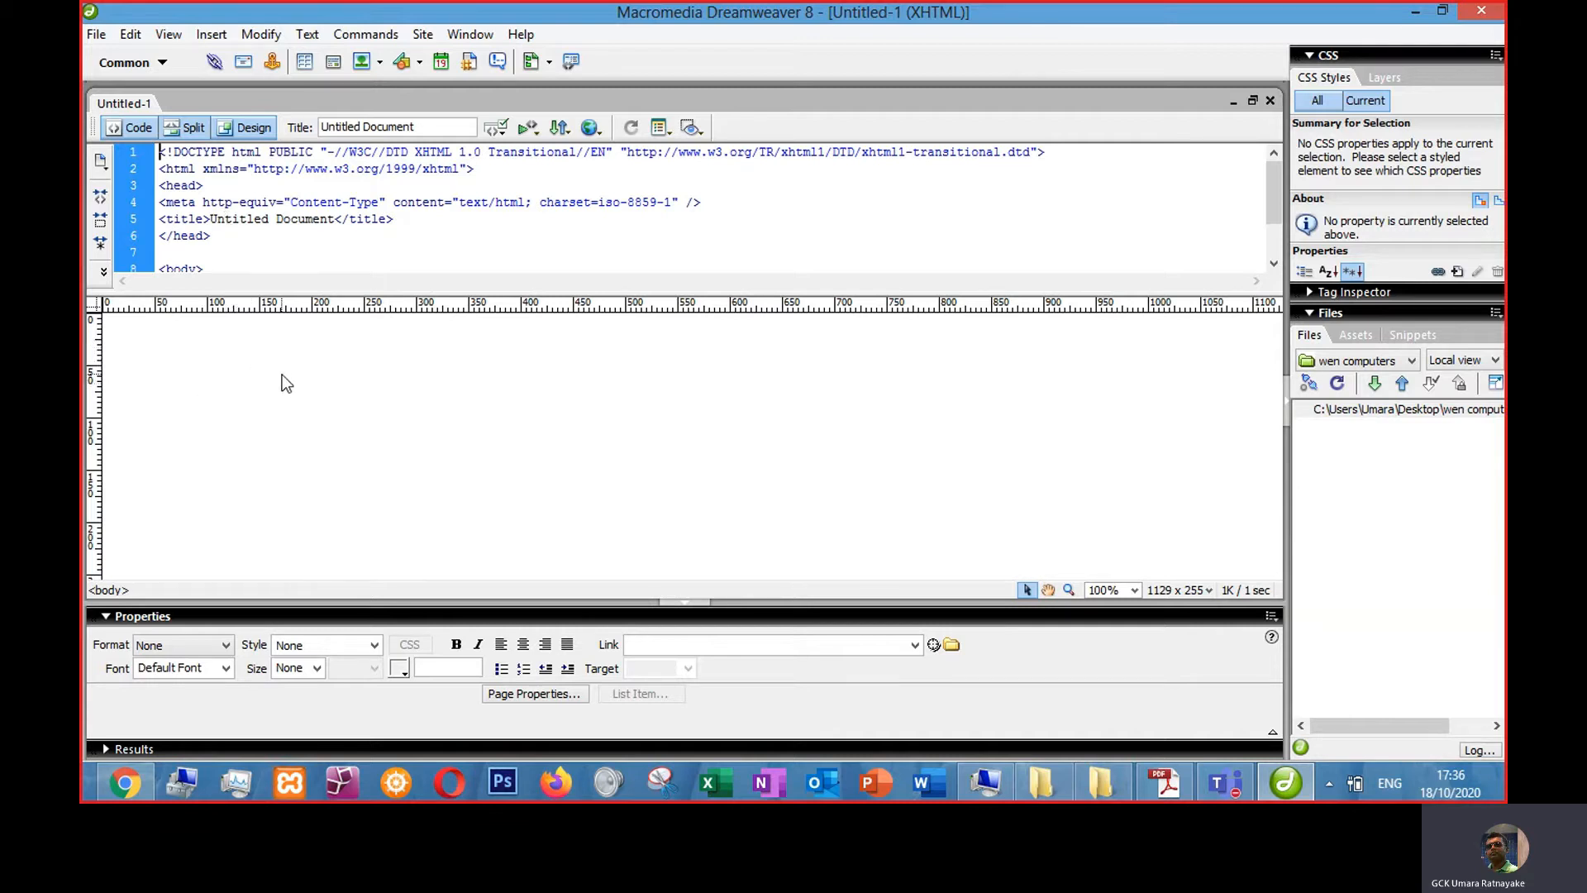
- Switch the document among Code, Split and Design views, finishing in Design view
{"action": "left_click", "coordinate": [246, 130]}
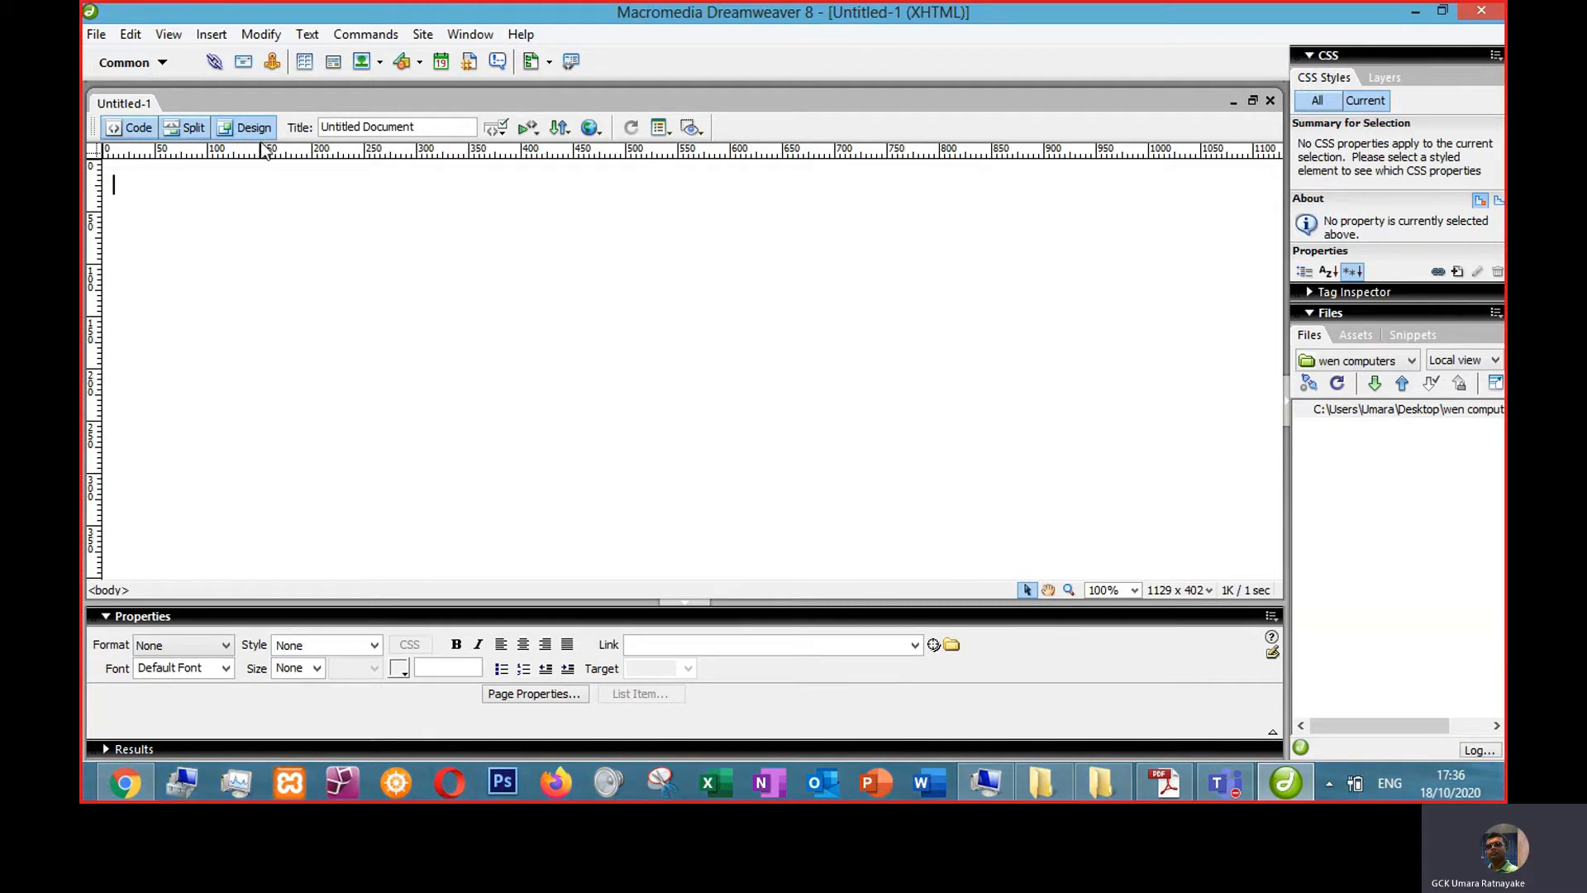
{"action": "left_click", "coordinate": [142, 131]}
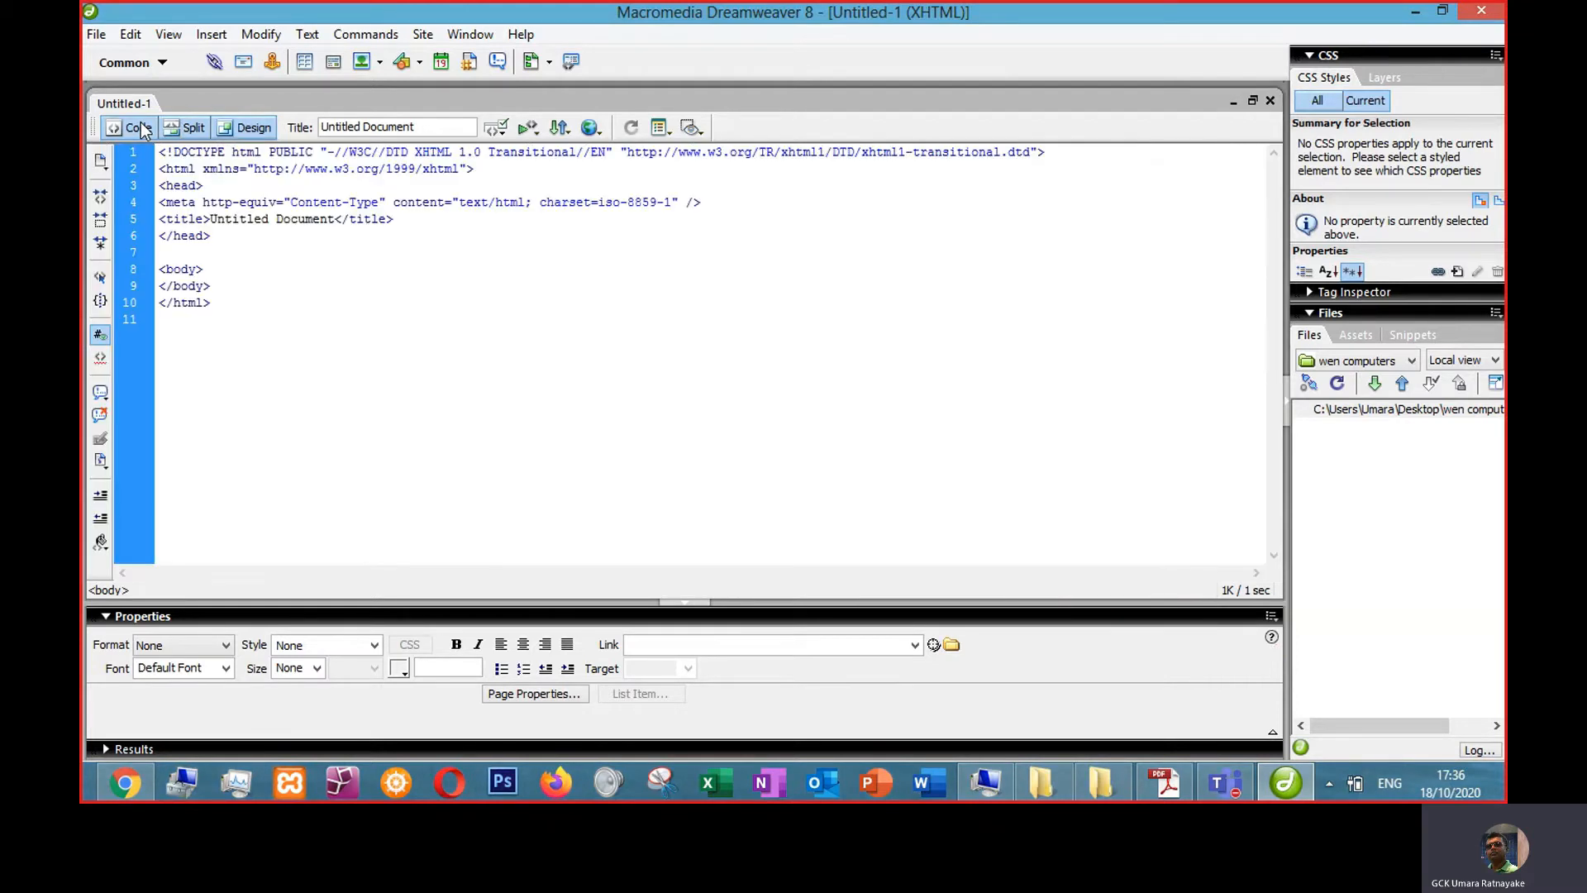
{"action": "left_click", "coordinate": [248, 137]}
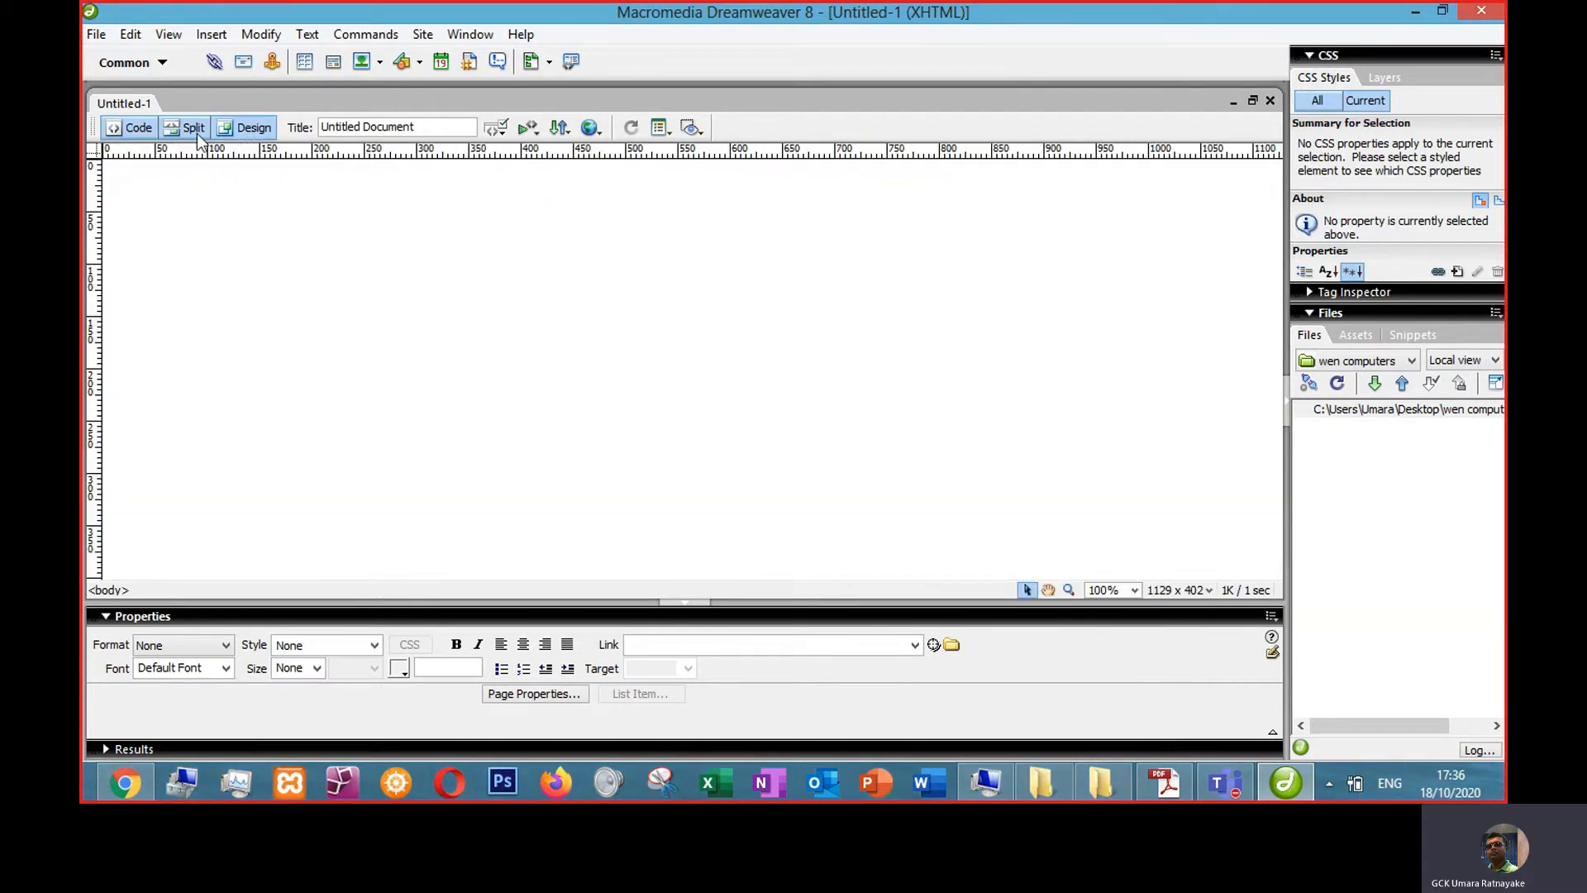
{"action": "left_click", "coordinate": [190, 130]}
{"action": "left_click", "coordinate": [251, 133]}
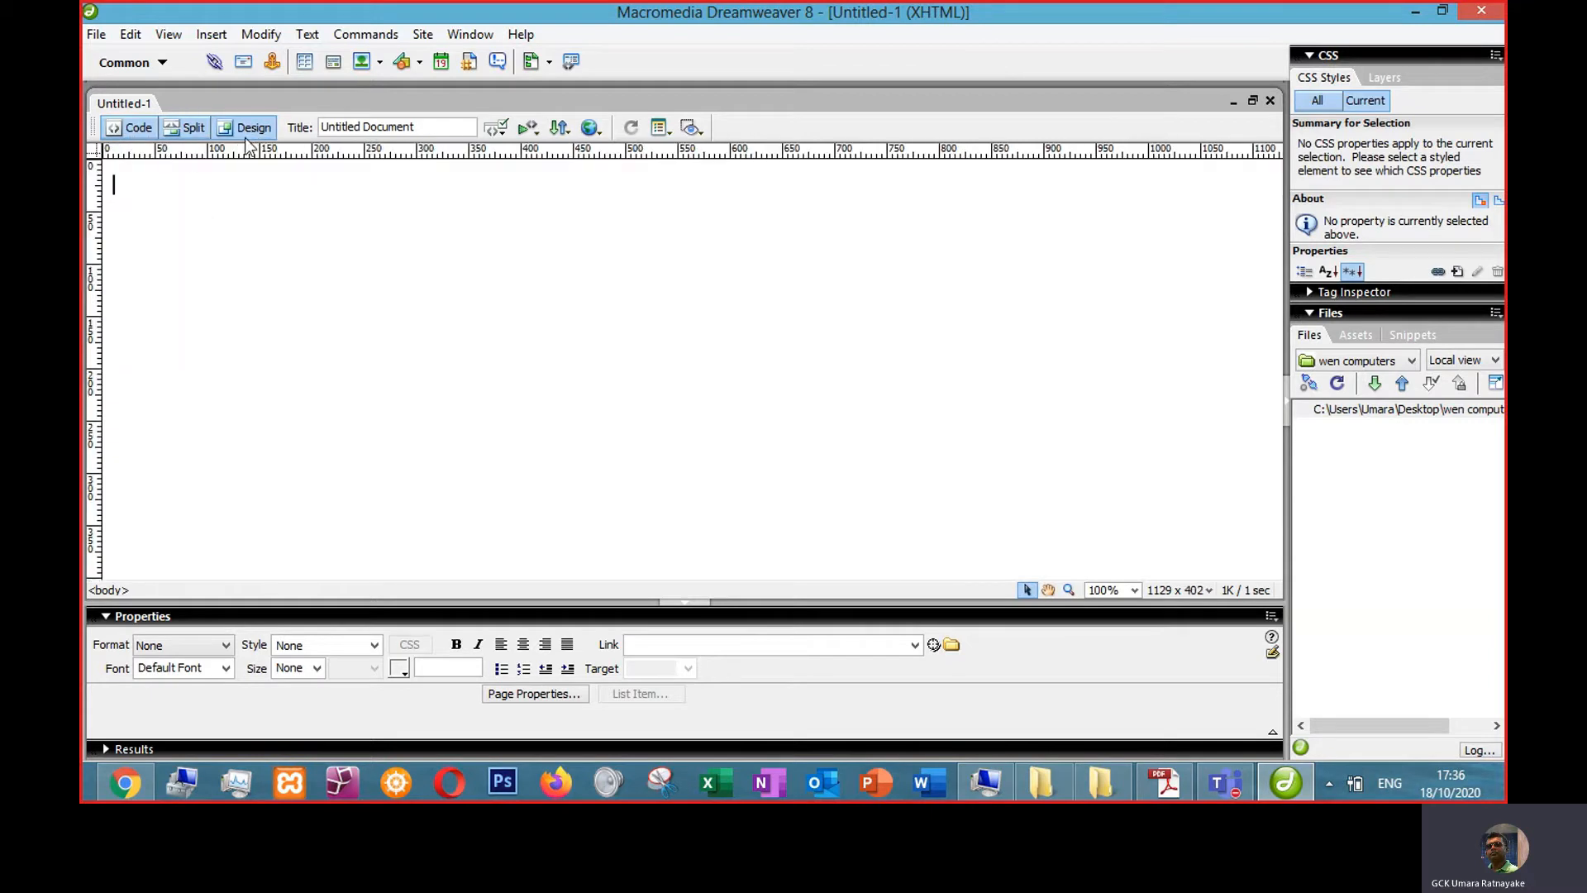
{"action": "left_click", "coordinate": [144, 130]}
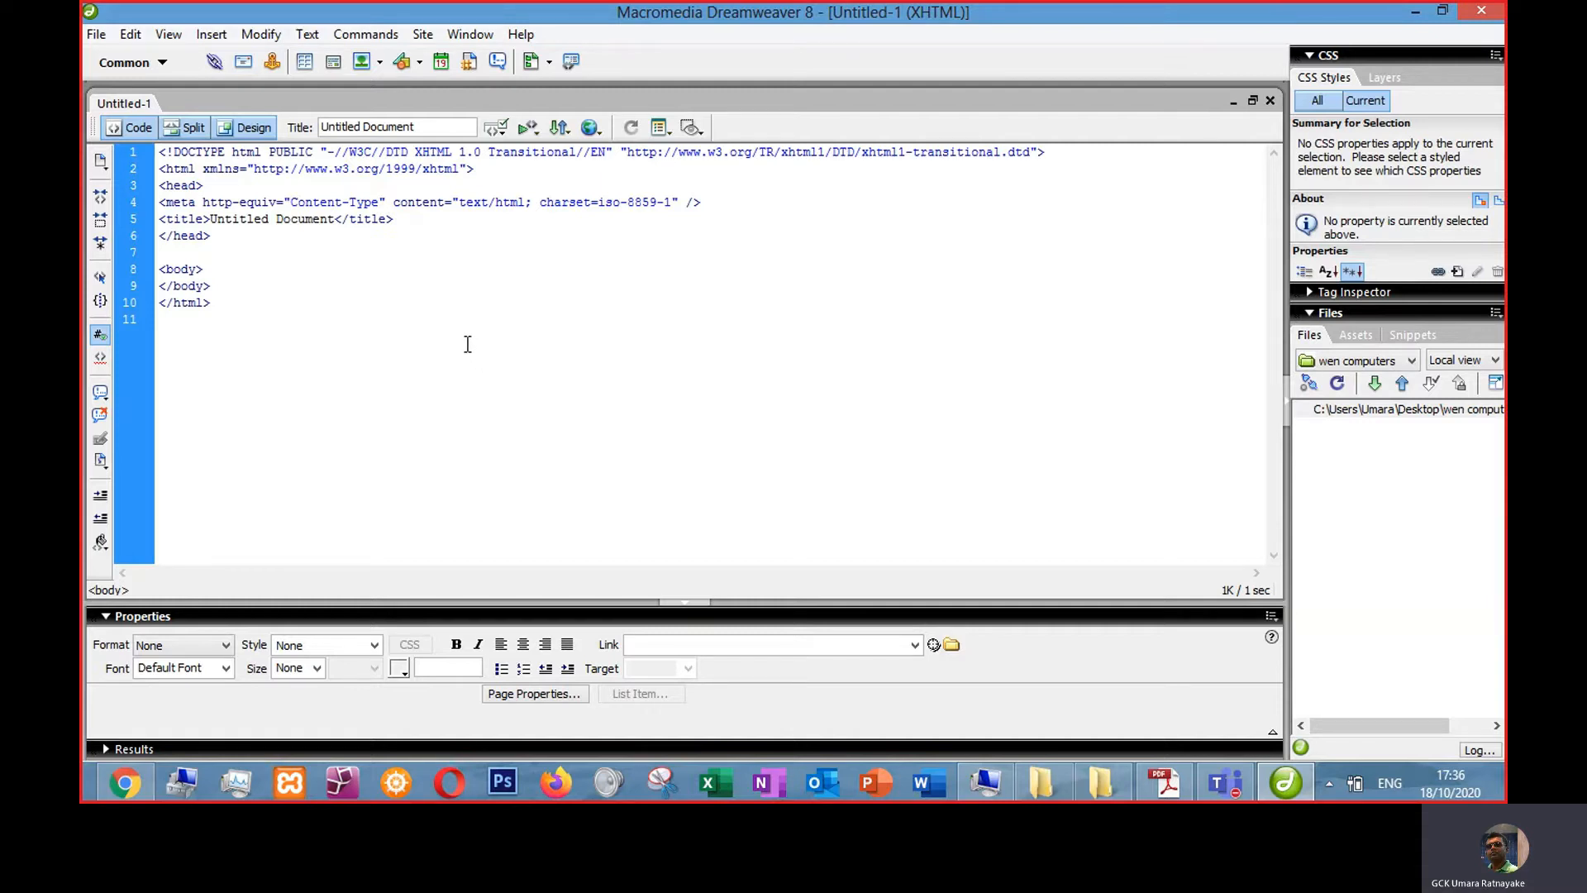
{"action": "left_click", "coordinate": [245, 127]}
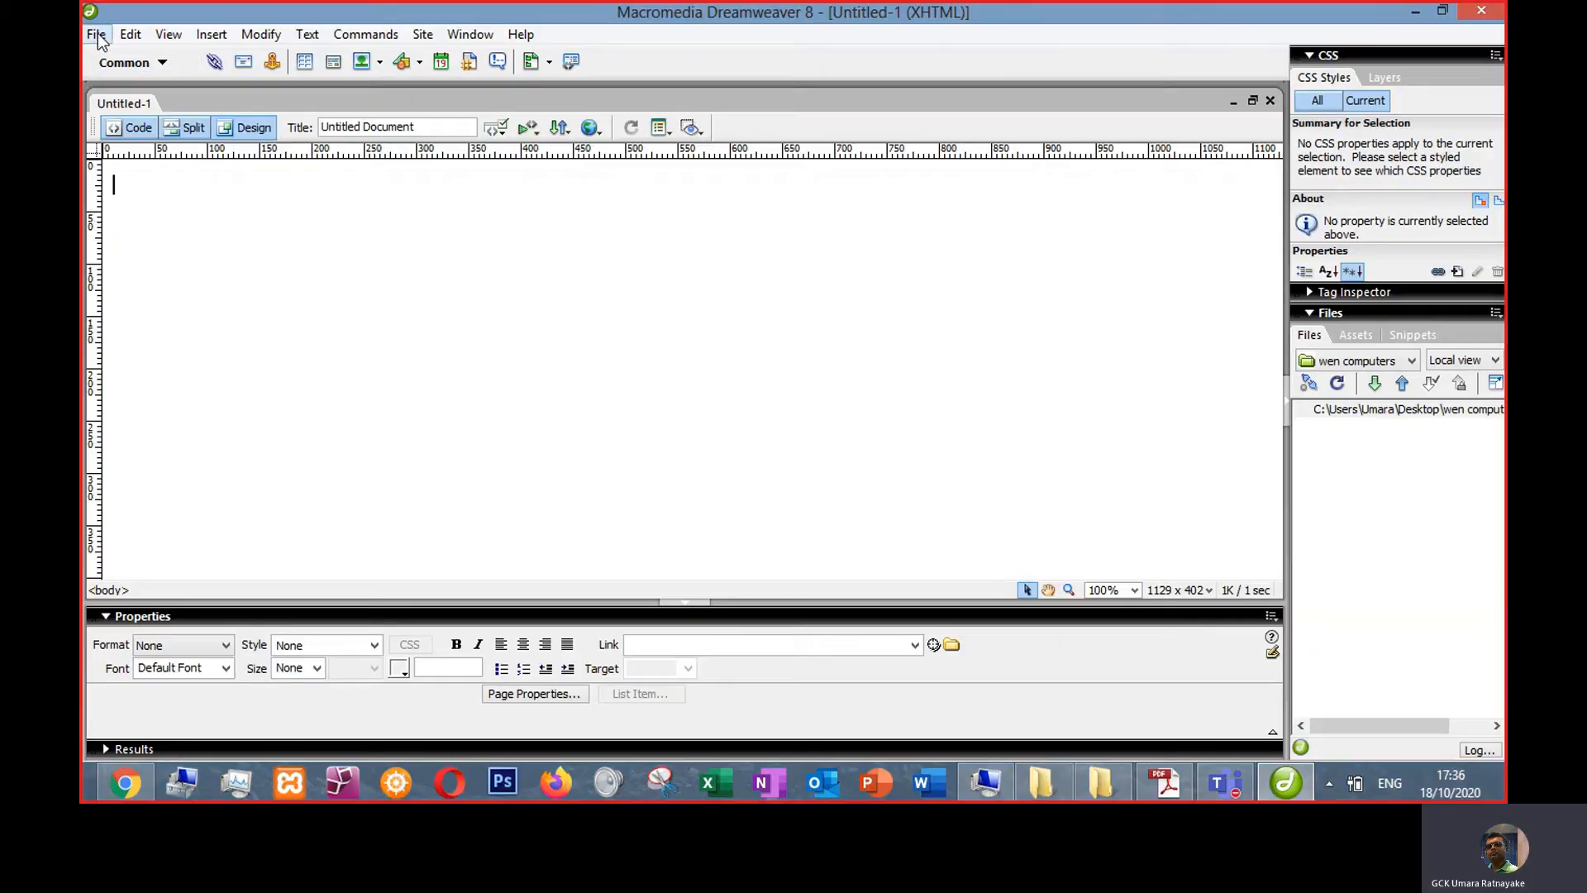
{"action": "left_click", "coordinate": [96, 34]}
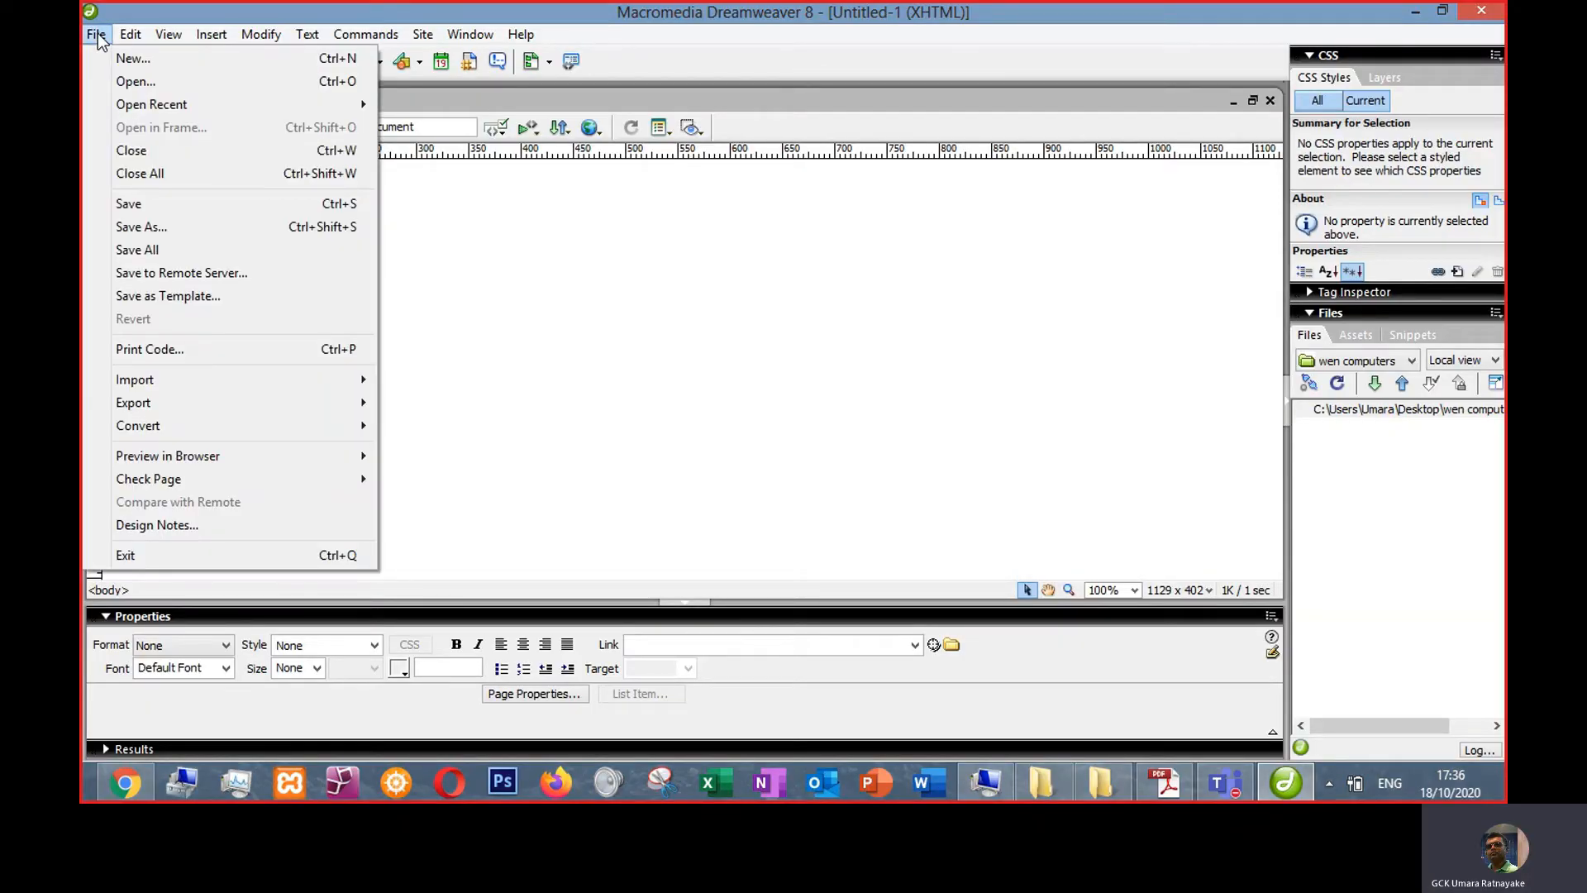
{"action": "left_click", "coordinate": [97, 34]}
{"action": "left_click", "coordinate": [131, 34]}
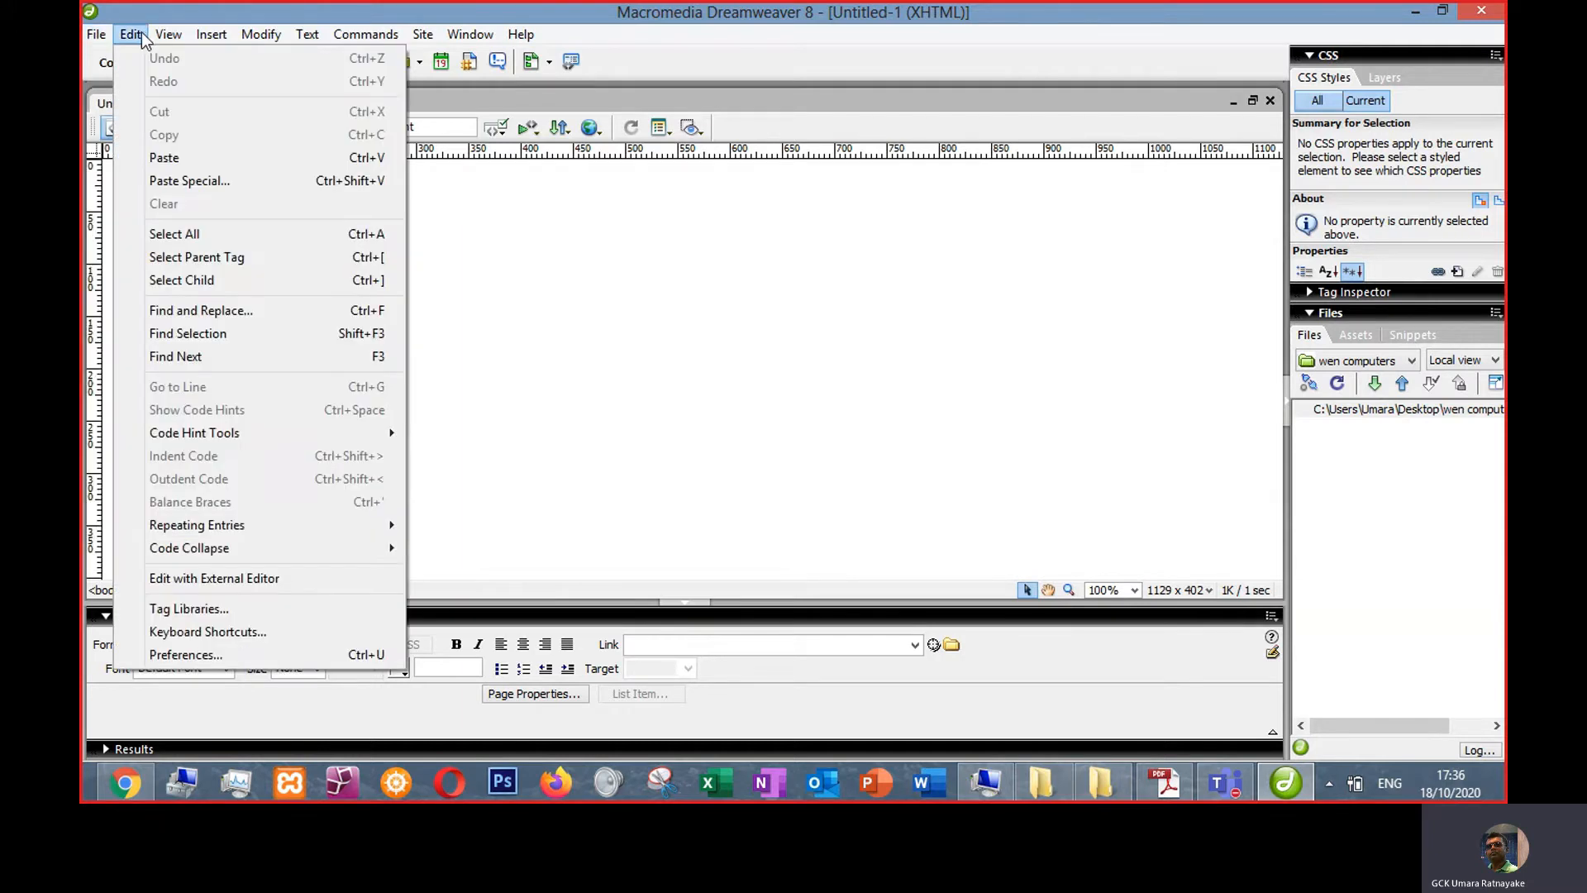
{"action": "left_click", "coordinate": [195, 651]}
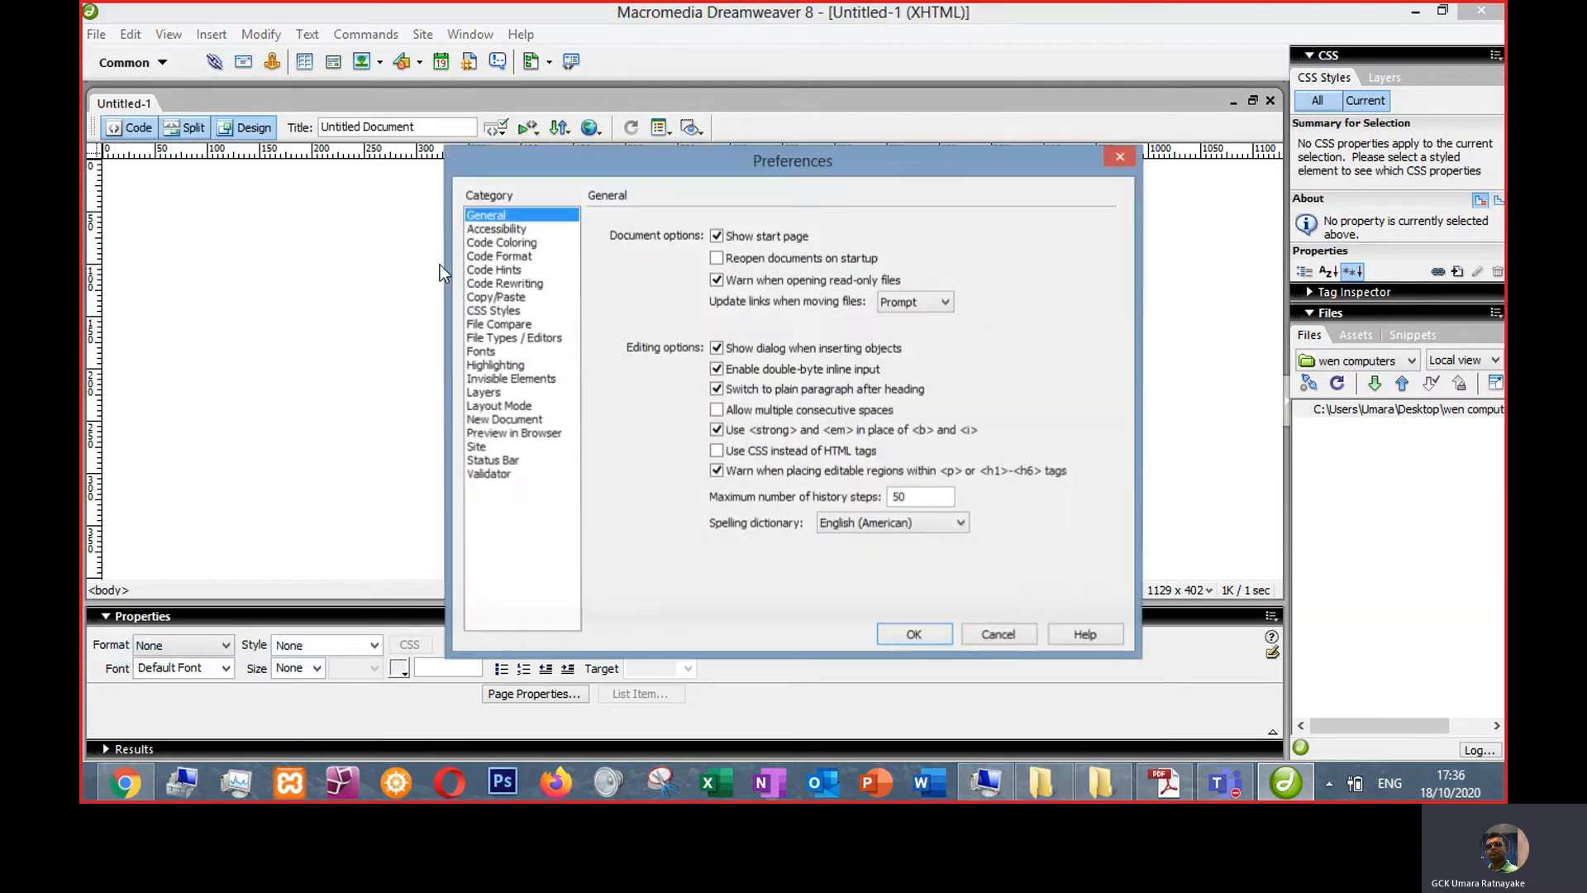
{"action": "left_click", "coordinate": [998, 636]}
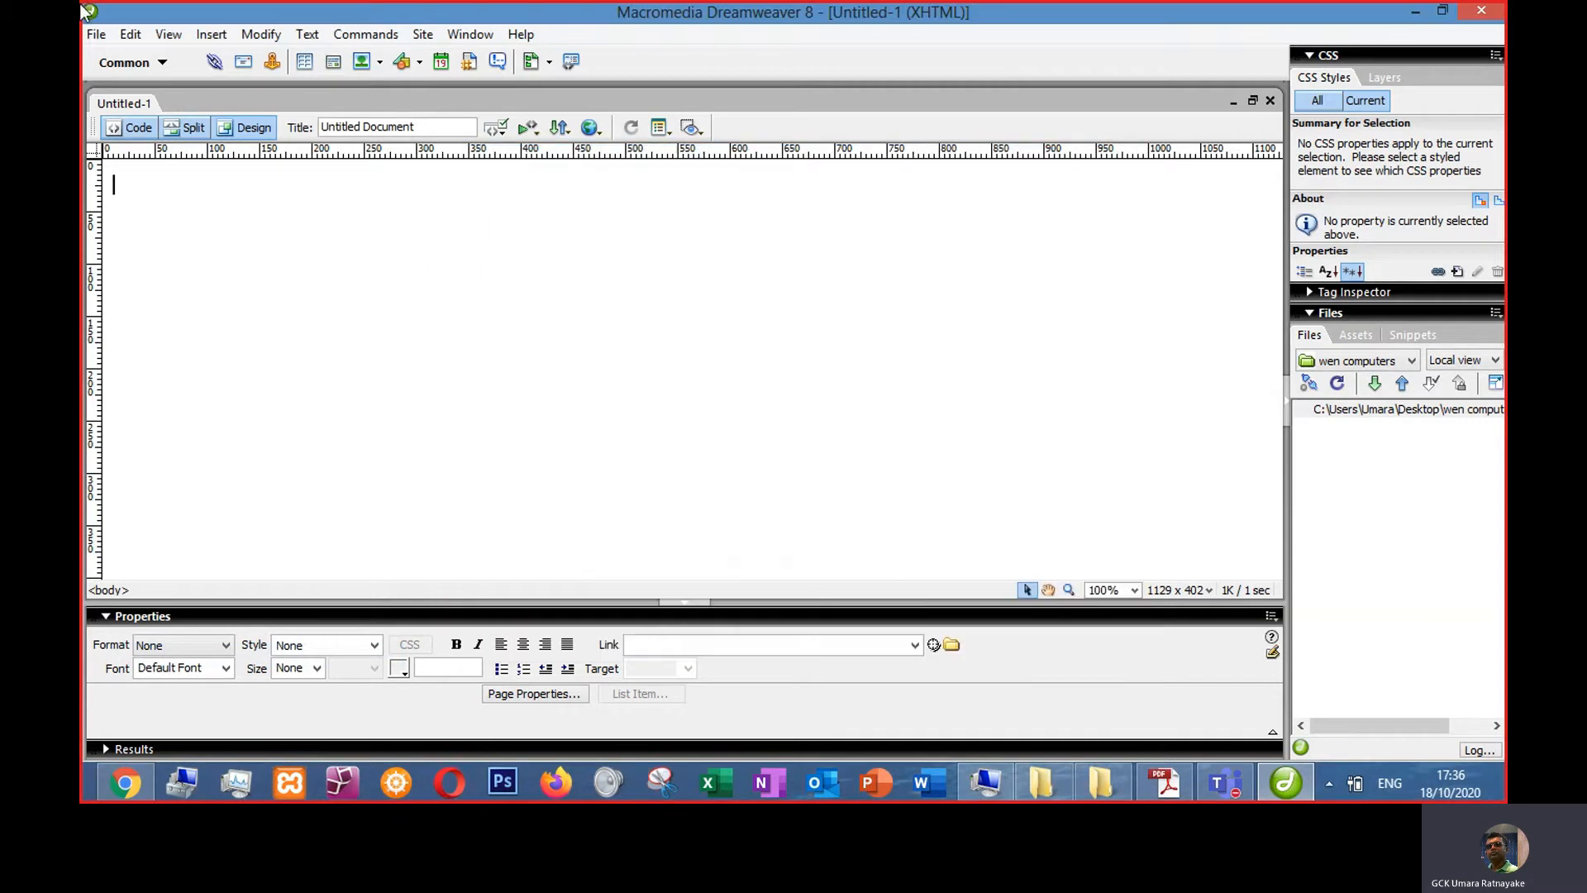
- In the General preferences, clear the 'Use <strong> and <em> in place of <b> and <i>' option and apply
{"action": "left_click", "coordinate": [131, 34]}
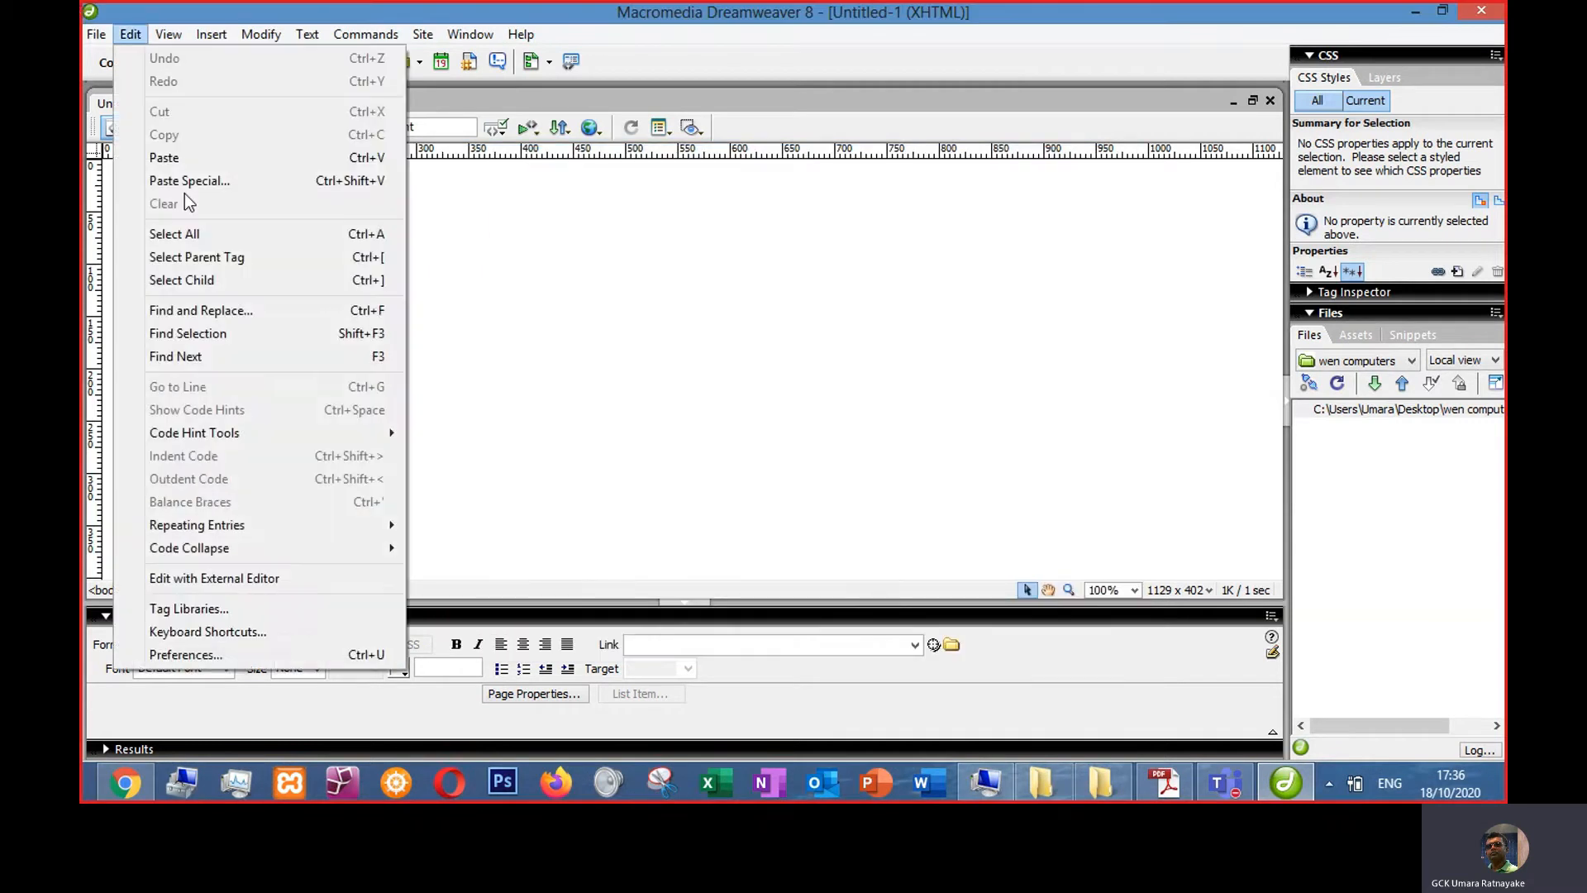
{"action": "left_click", "coordinate": [183, 655]}
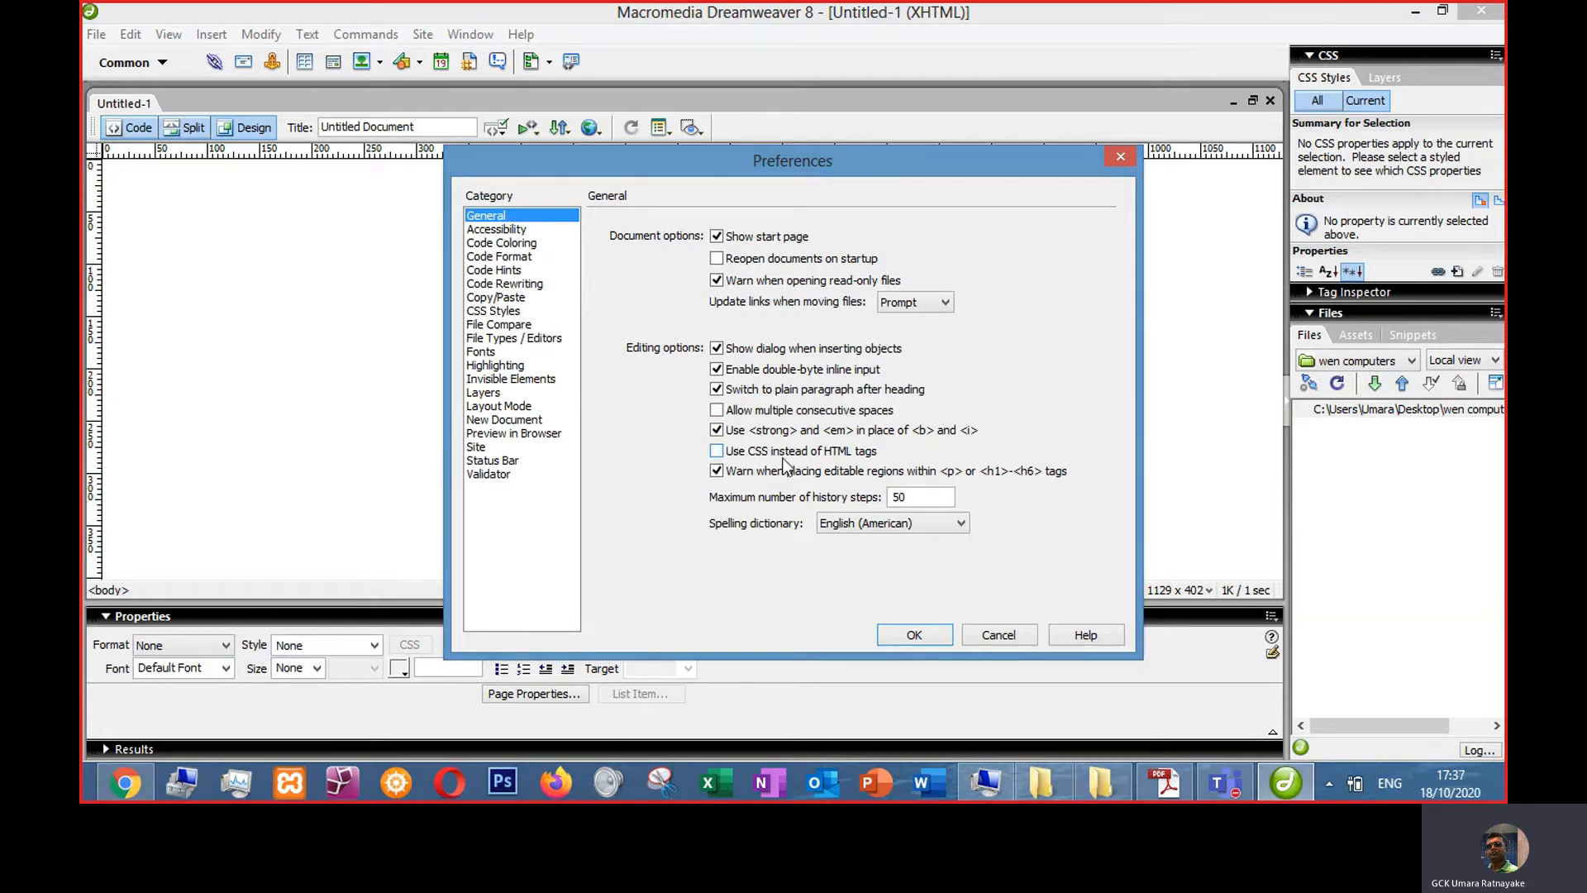
{"action": "left_click", "coordinate": [716, 451]}
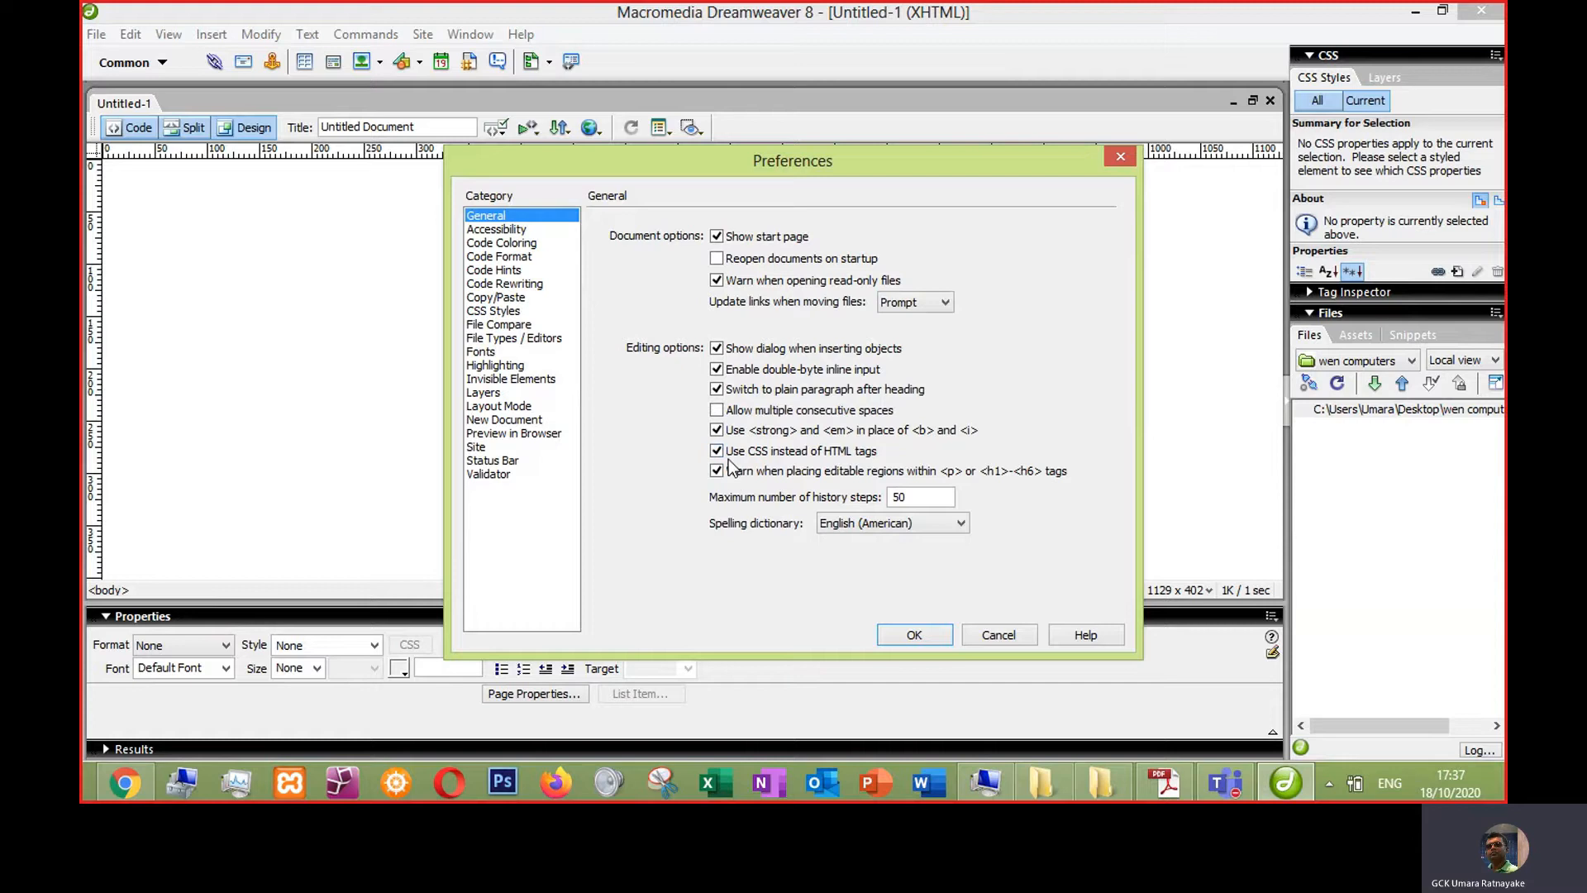
{"action": "left_click", "coordinate": [717, 454]}
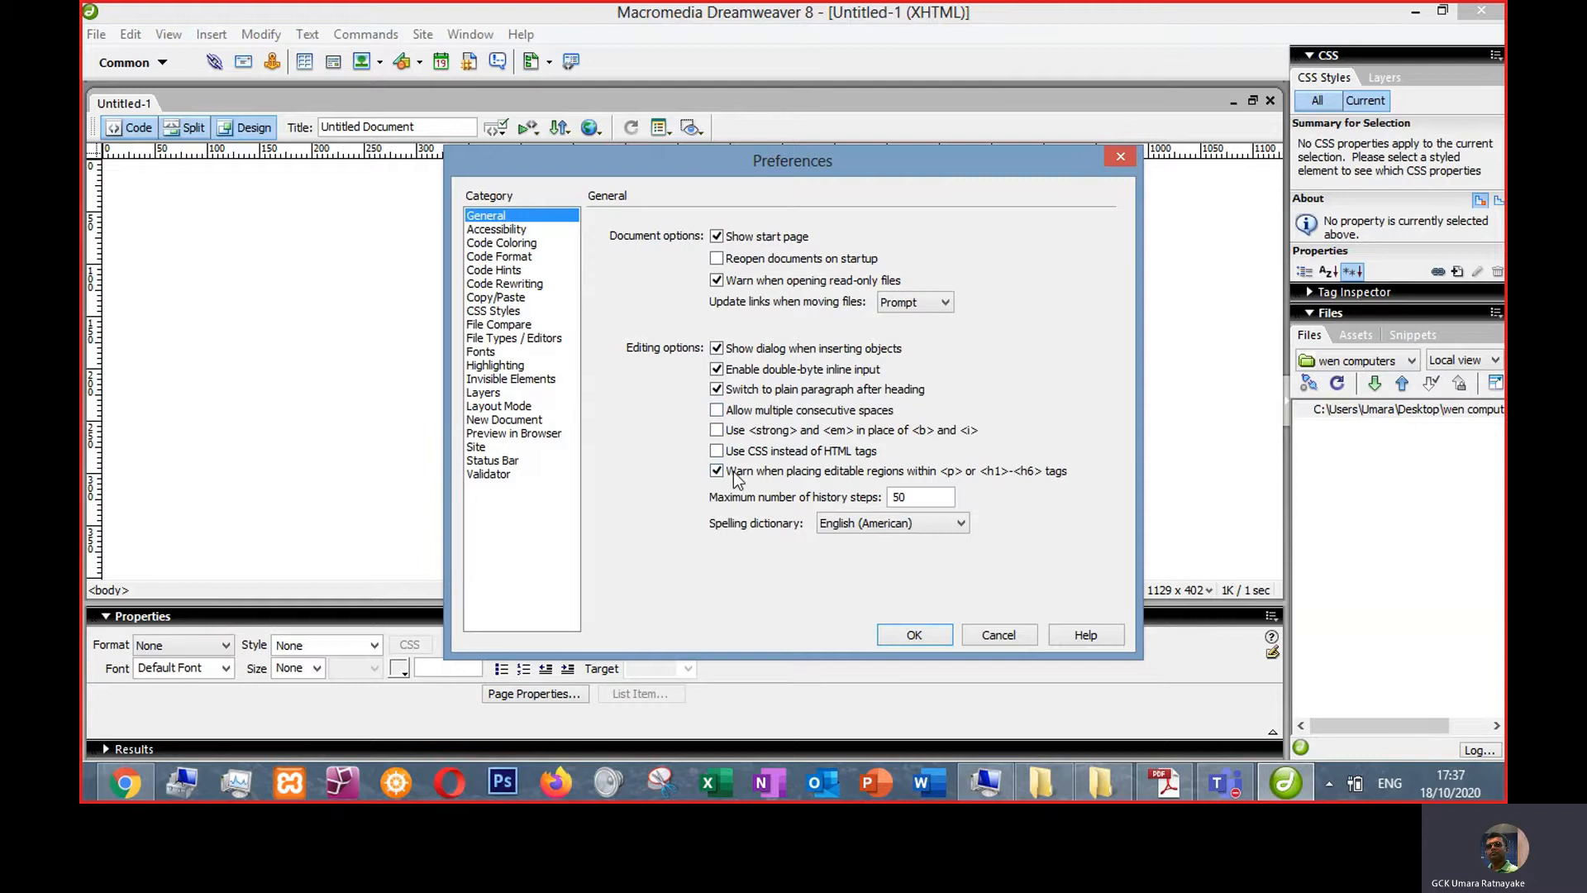
{"action": "left_click", "coordinate": [895, 640]}
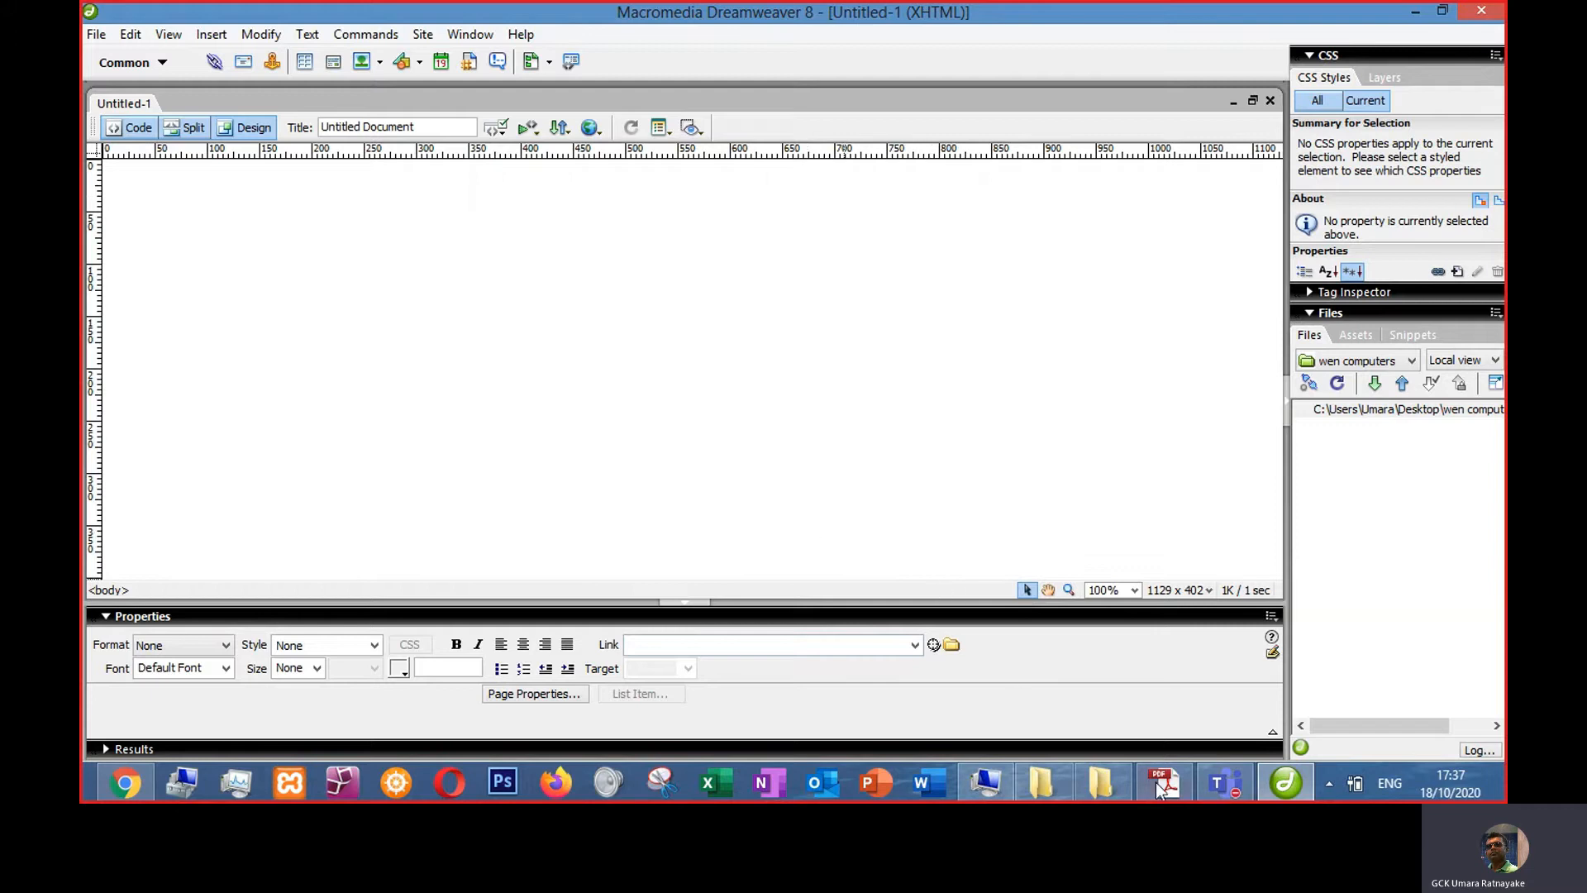
- Open the reference index.html page in the browser and close the duplicate tab
{"action": "left_click", "coordinate": [1101, 783]}
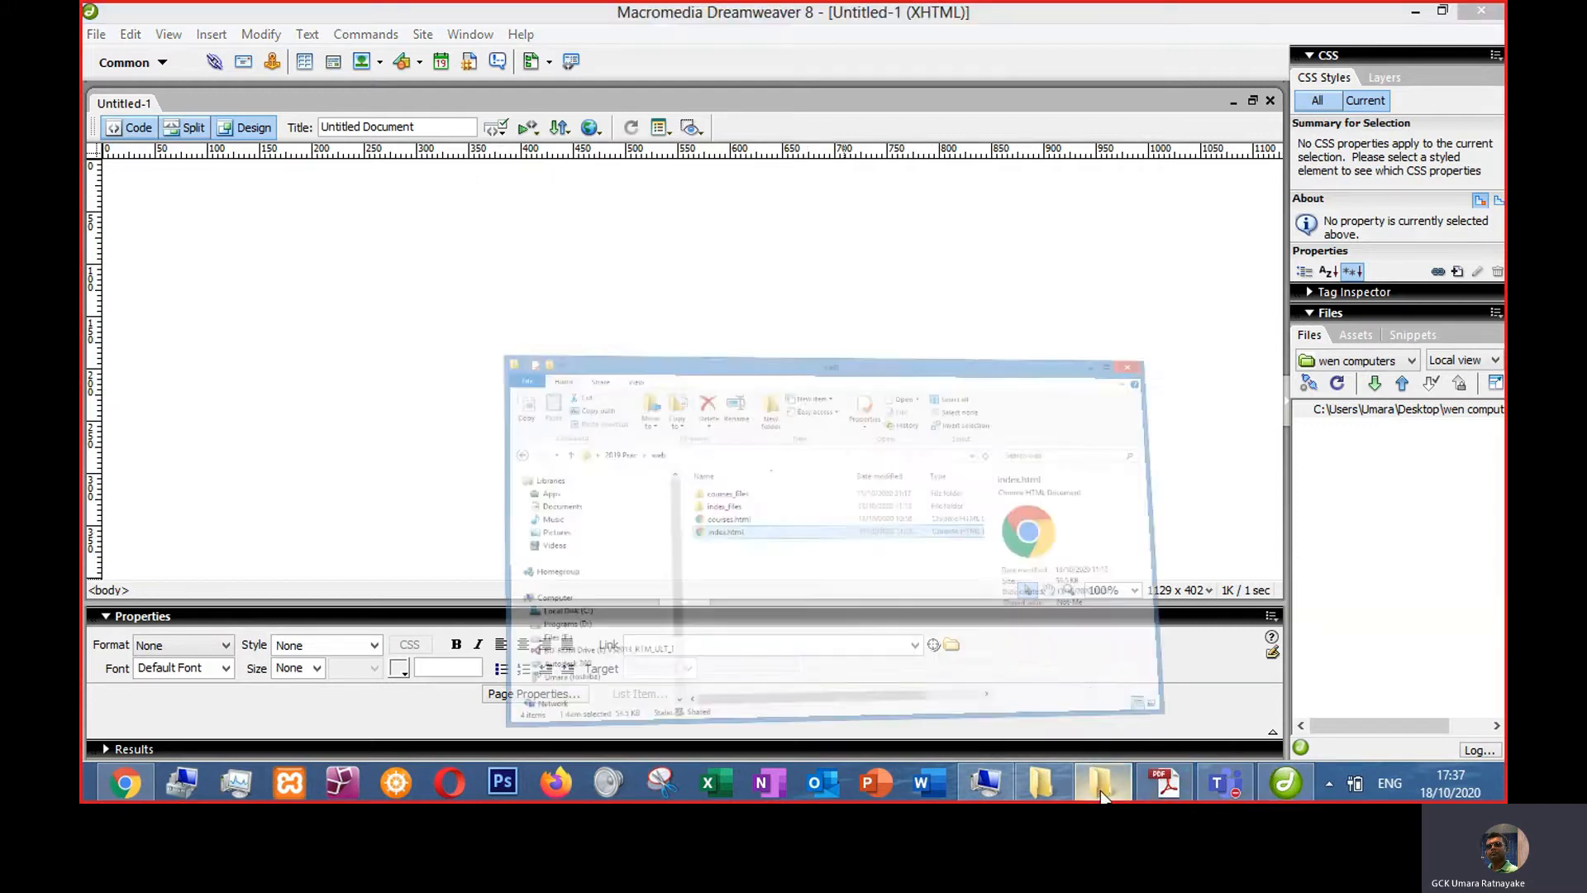
{"action": "double_click", "coordinate": [473, 387]}
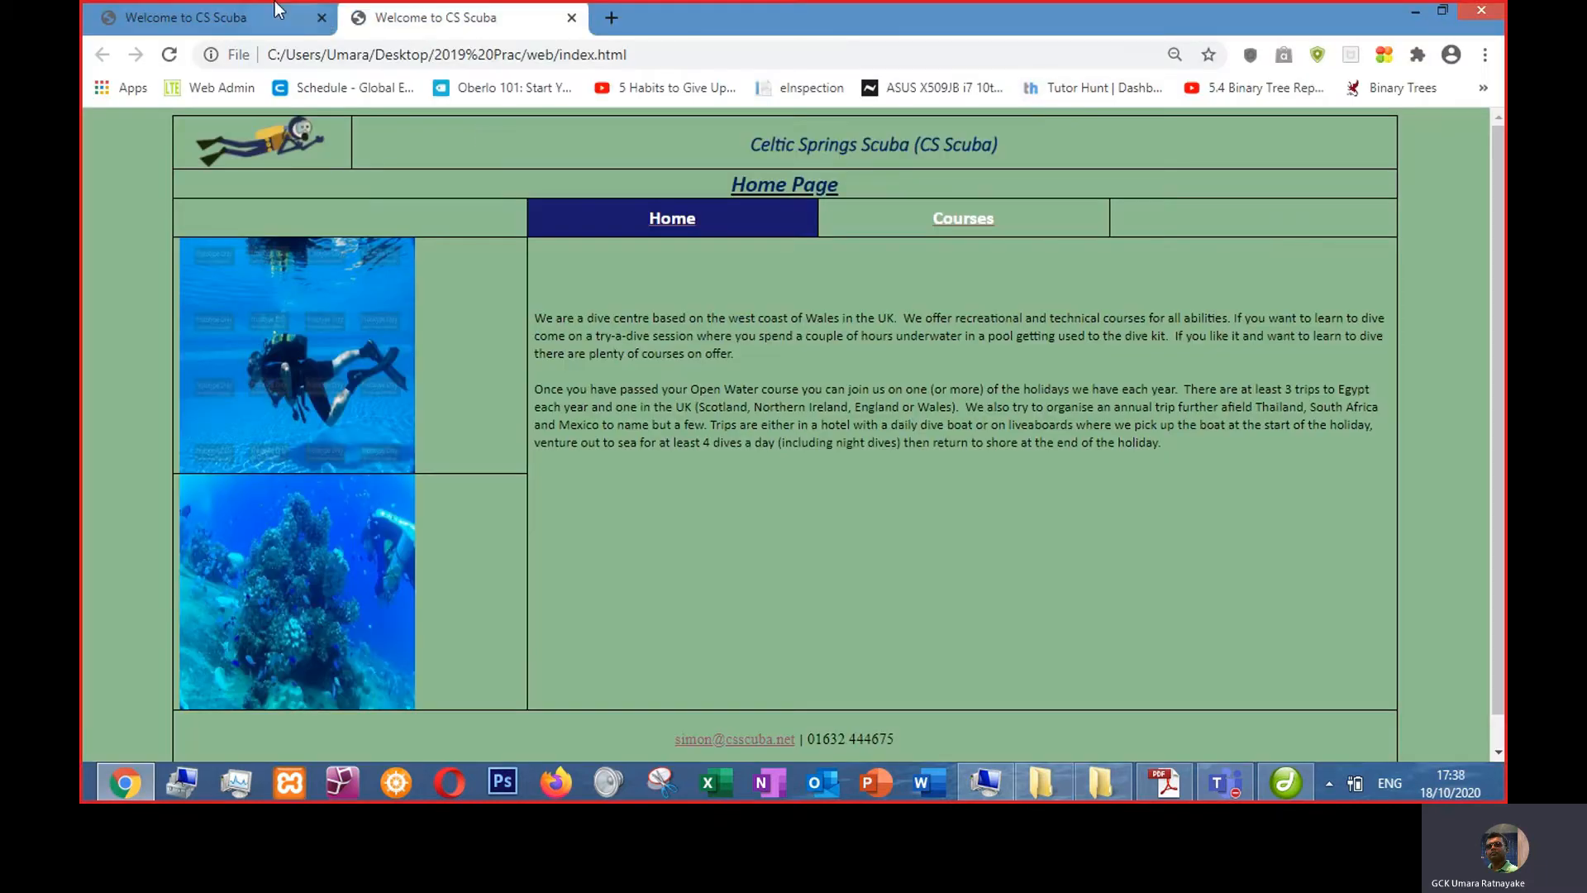
{"action": "left_click", "coordinate": [281, 11]}
{"action": "left_click", "coordinate": [322, 17]}
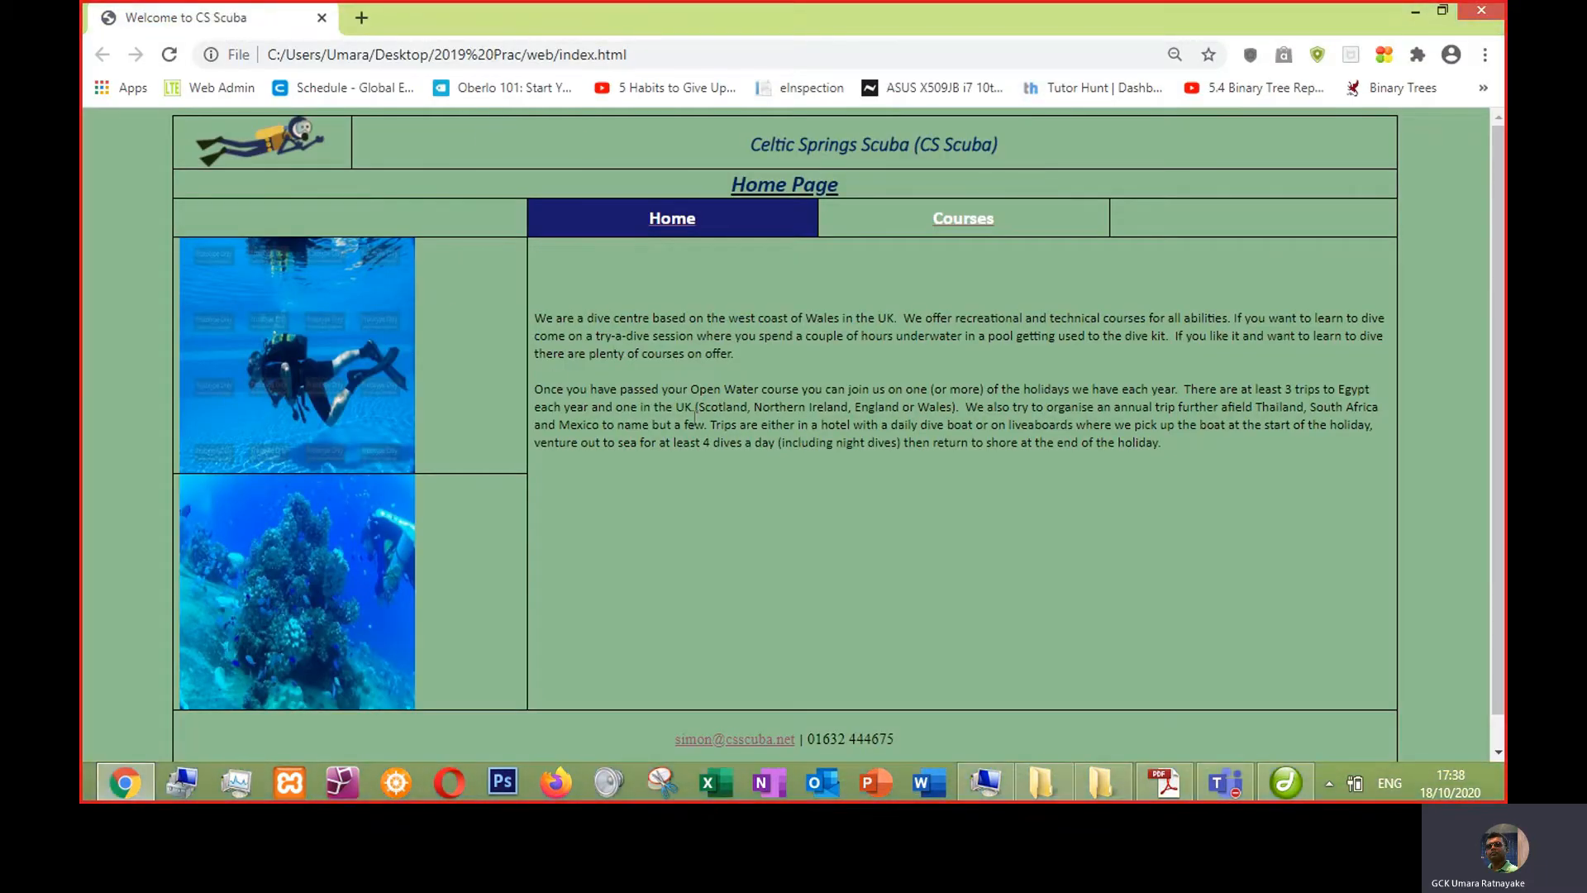
- Return to the document and insert a table with 5 rows, 3 columns, 200 pixels wide and border 1
{"action": "key", "text": "alt+Tab"}
{"action": "key", "text": "alt+Tab"}
{"action": "left_click", "coordinate": [1418, 15]}
{"action": "left_click", "coordinate": [593, 7]}
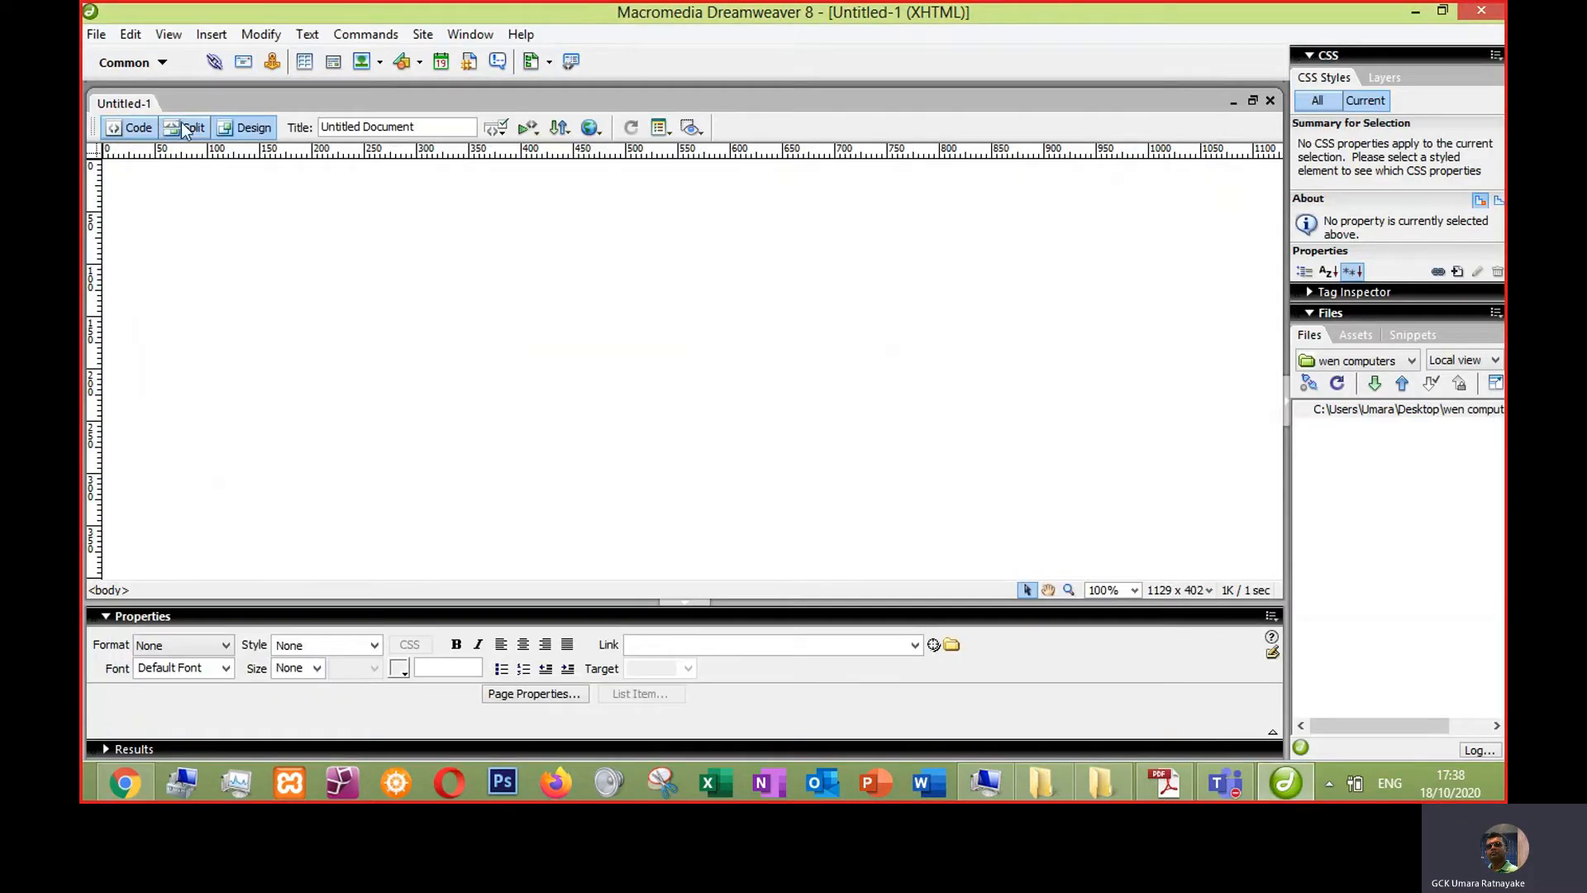
{"action": "left_click", "coordinate": [211, 34]}
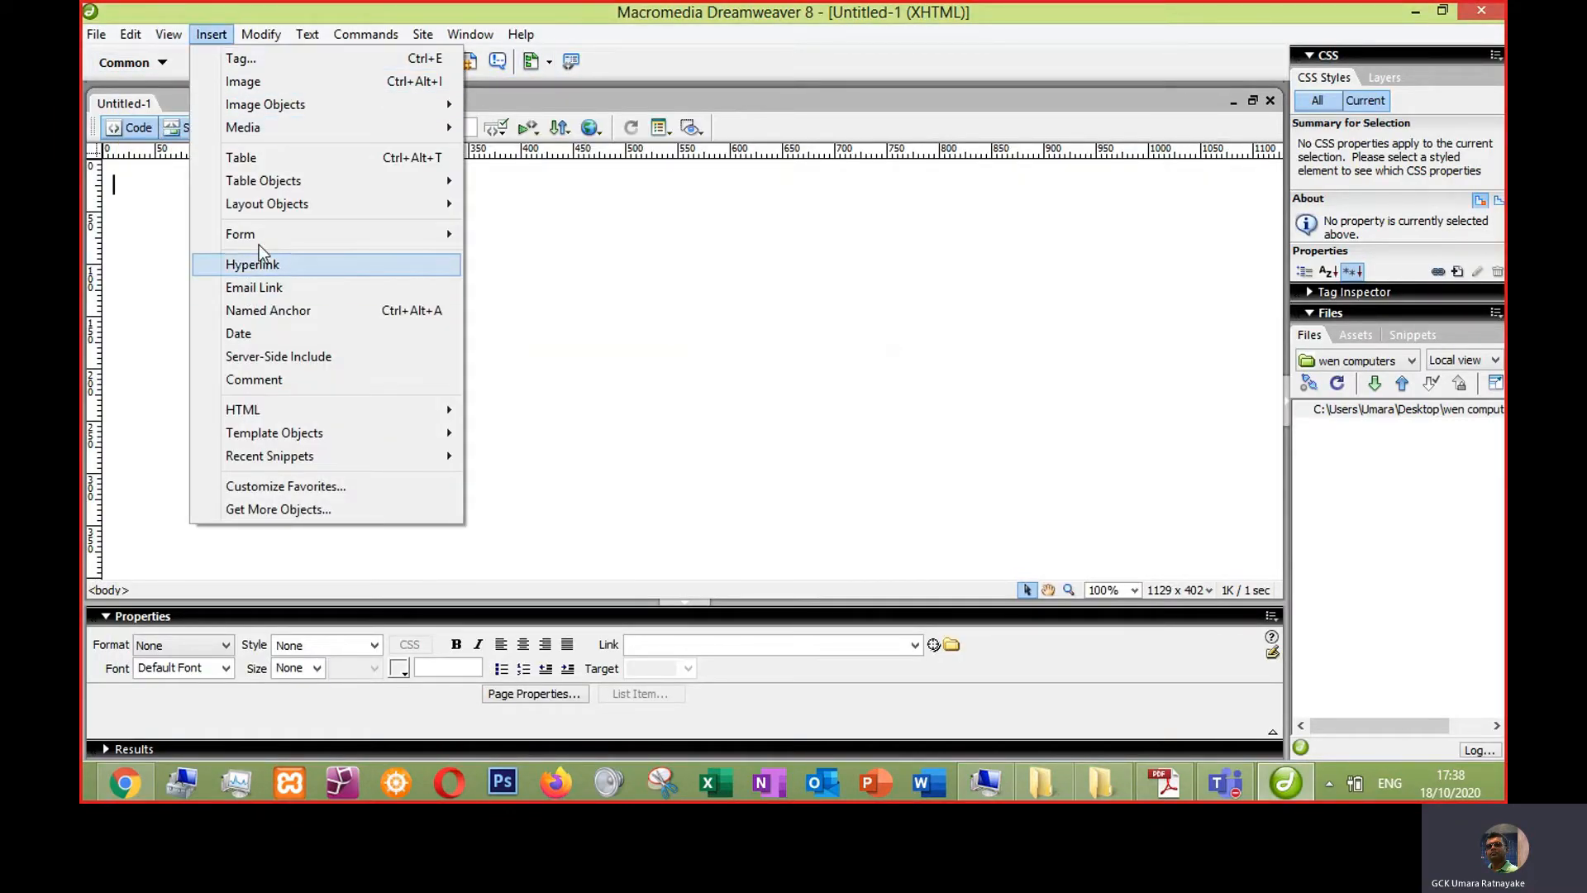
{"action": "left_click", "coordinate": [265, 159]}
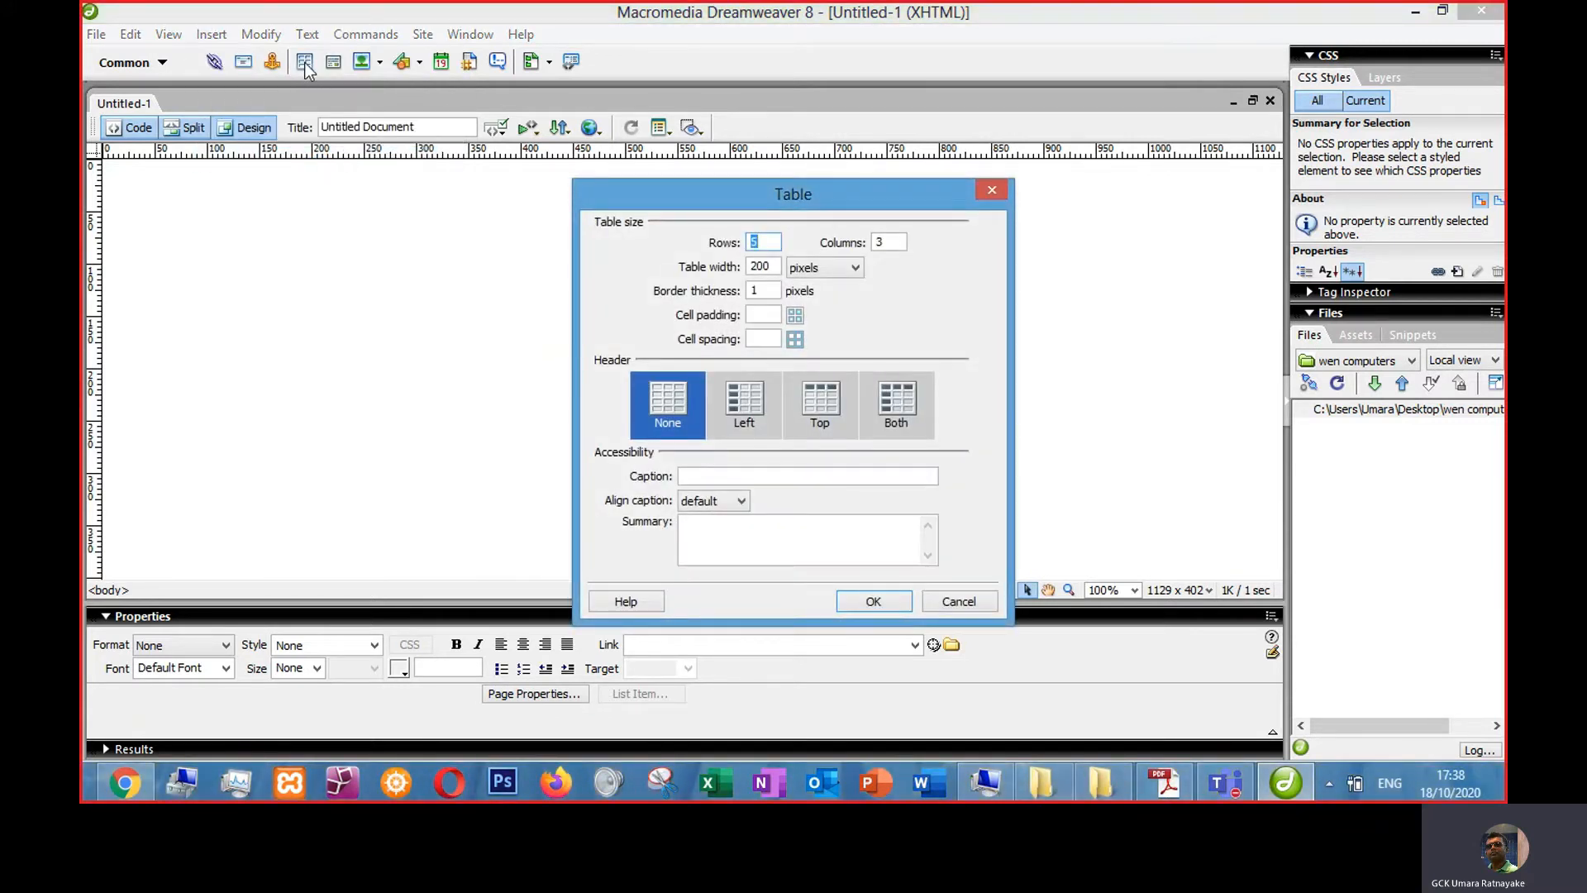
{"action": "left_click", "coordinate": [868, 601]}
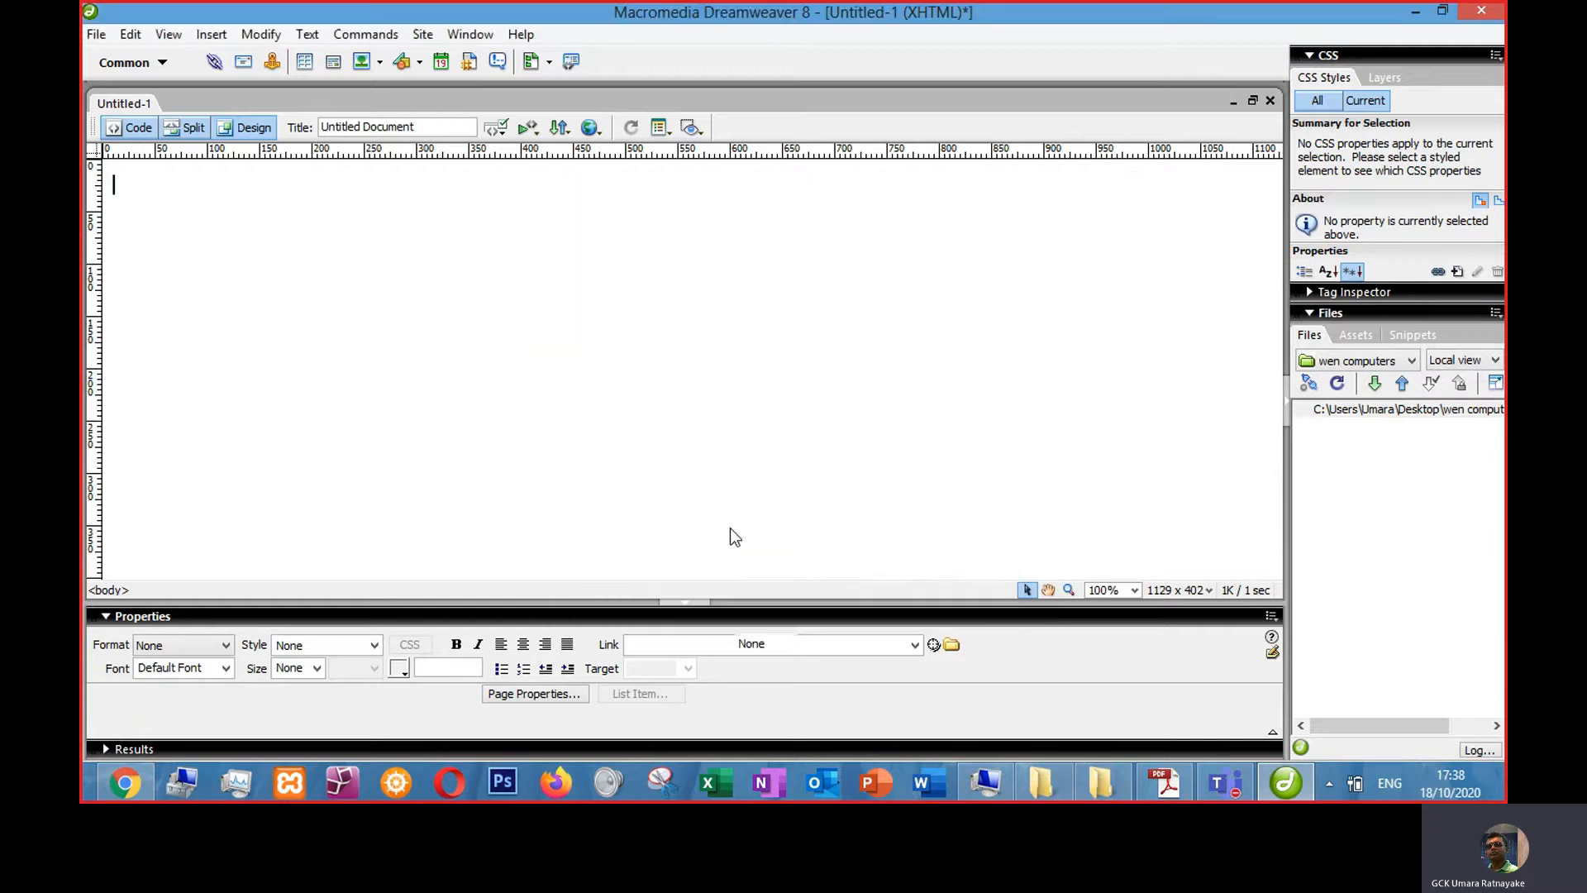
- Enlarge the table to about 1047 pixels wide and narrow its first column to about 194 pixels
{"action": "left_click_drag", "start_coordinate": [317, 306], "coordinate": [1202, 506]}
{"action": "left_click", "coordinate": [699, 356]}
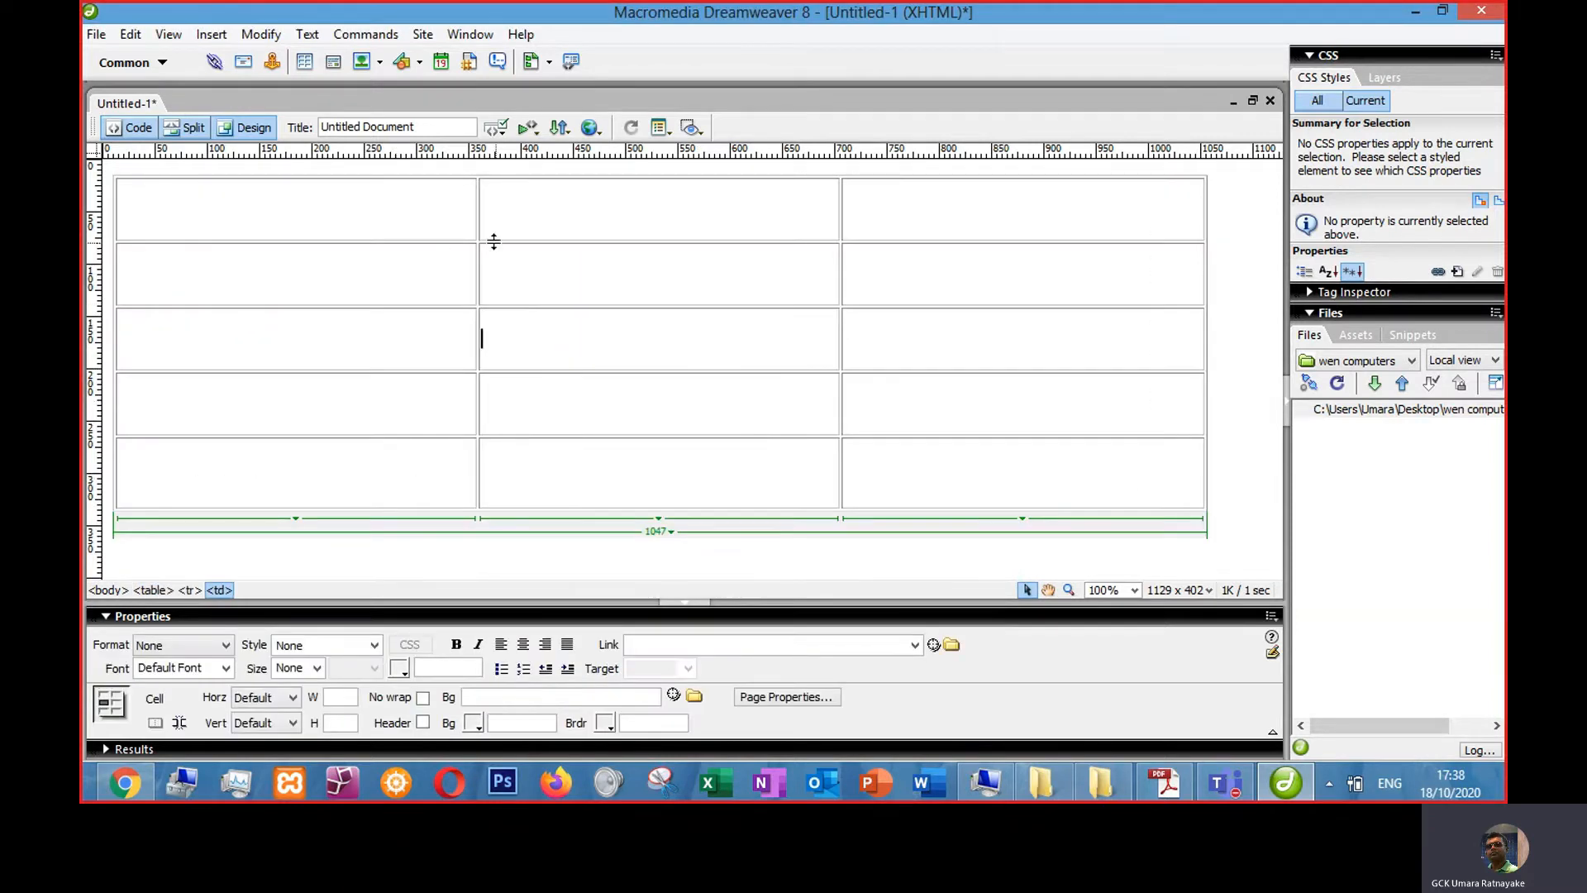
{"action": "left_click_drag", "start_coordinate": [476, 227], "coordinate": [323, 231]}
{"action": "left_click", "coordinate": [422, 277]}
- Compare the table layout with the reference page in the browser
{"action": "key", "text": "alt+Tab"}
{"action": "left_click", "coordinate": [1135, 726]}
{"action": "left_click", "coordinate": [106, 786]}
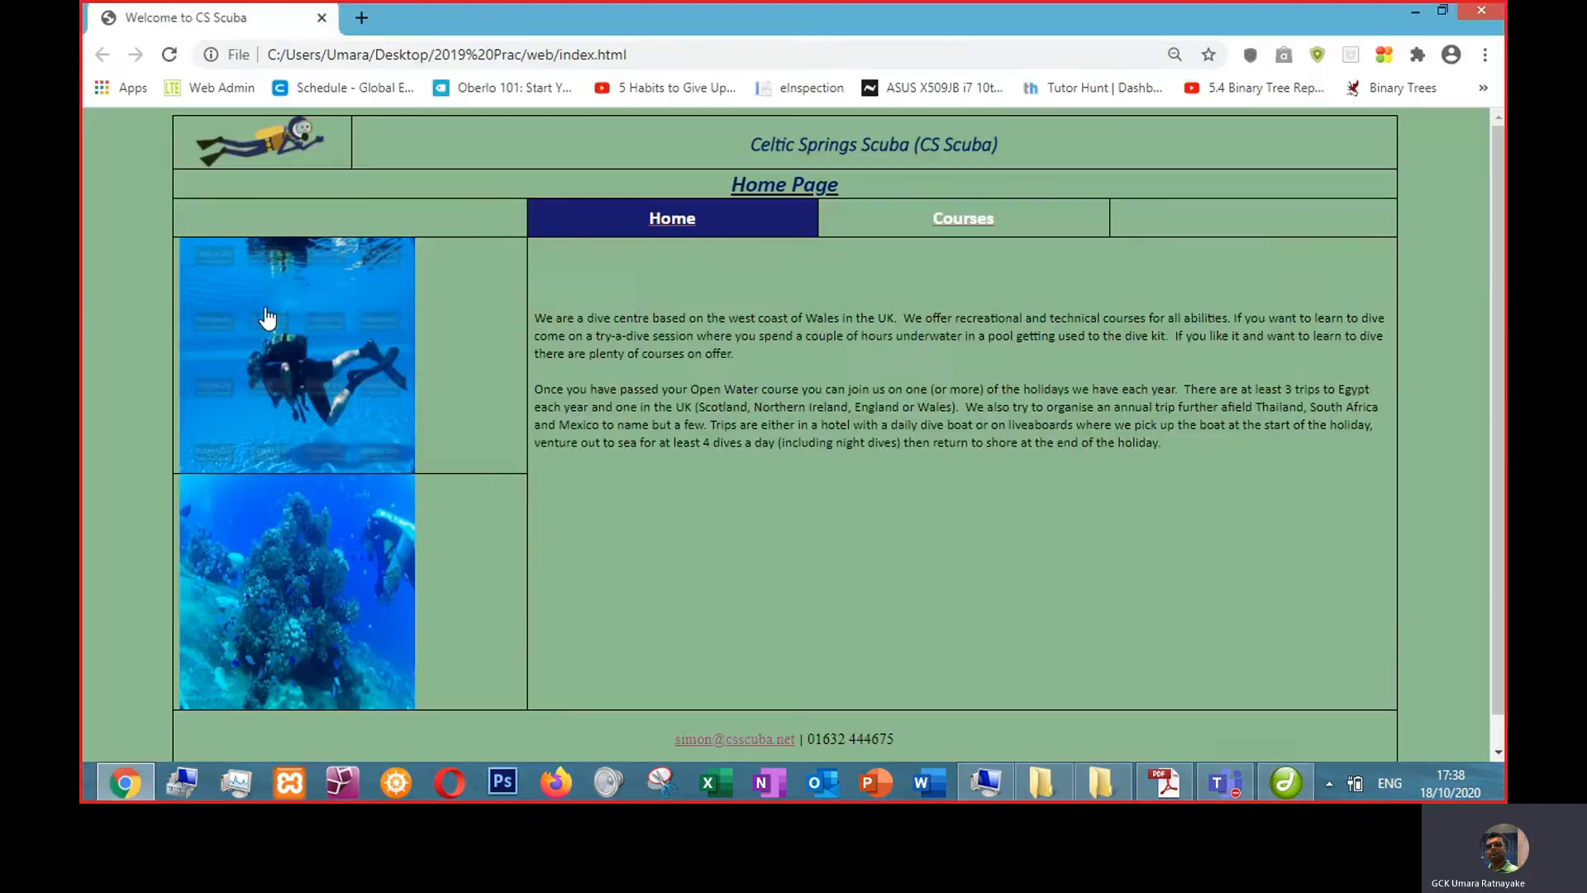
{"action": "key", "text": "alt+Tab"}
- Merge the second and third cells of the table's top row
{"action": "left_click_drag", "start_coordinate": [454, 216], "coordinate": [946, 216]}
{"action": "right_click", "coordinate": [912, 201]}
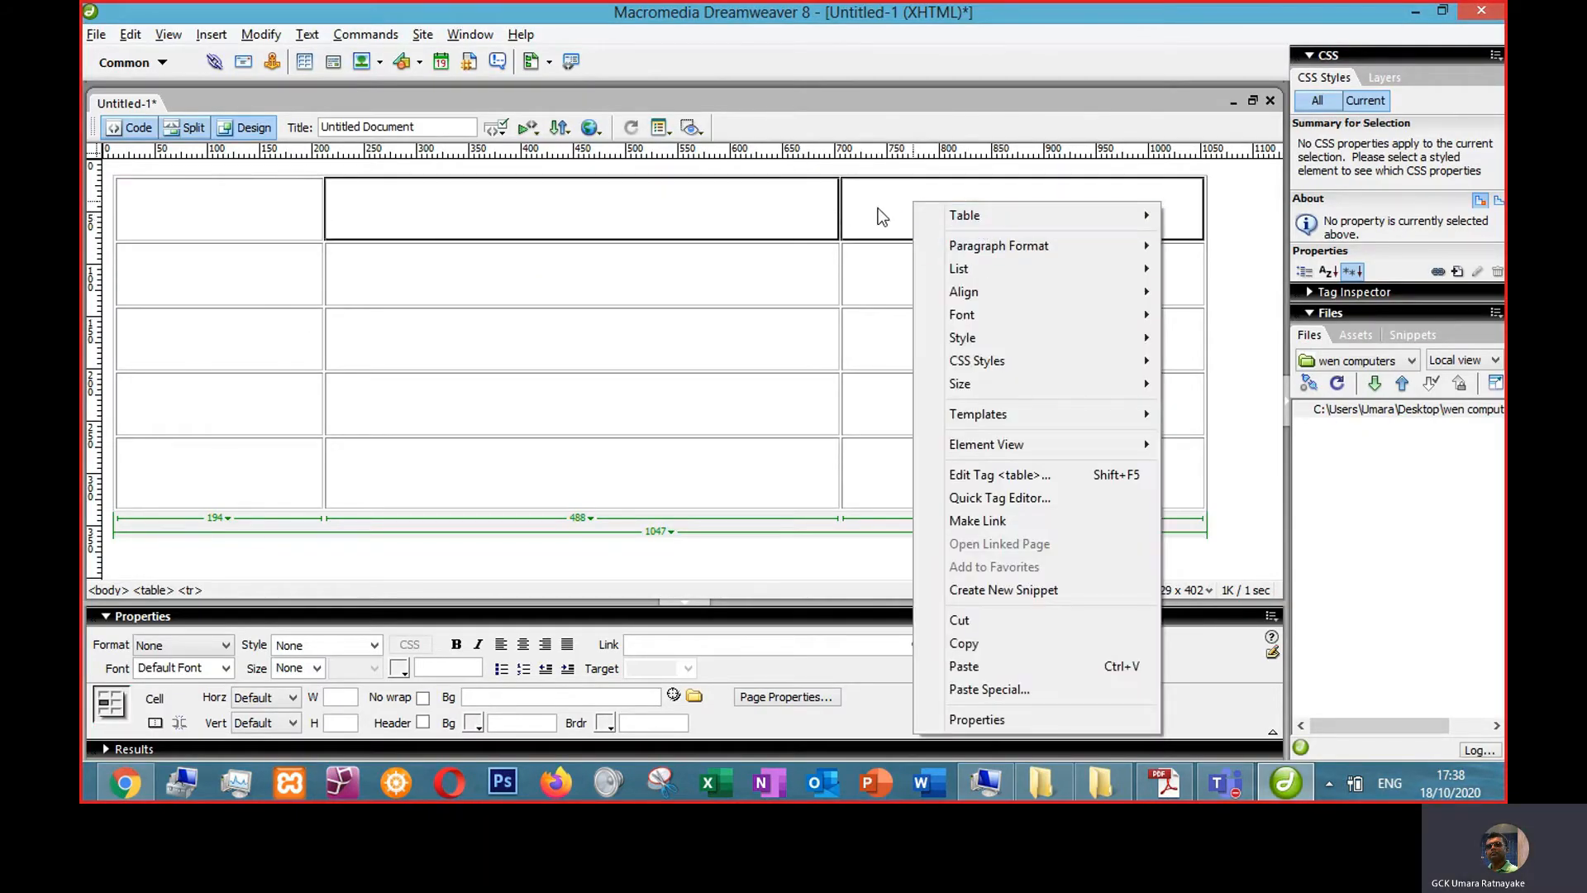
{"action": "key", "text": "Escape"}
{"action": "right_click", "coordinate": [926, 212]}
{"action": "mouse_move", "coordinate": [994, 221]}
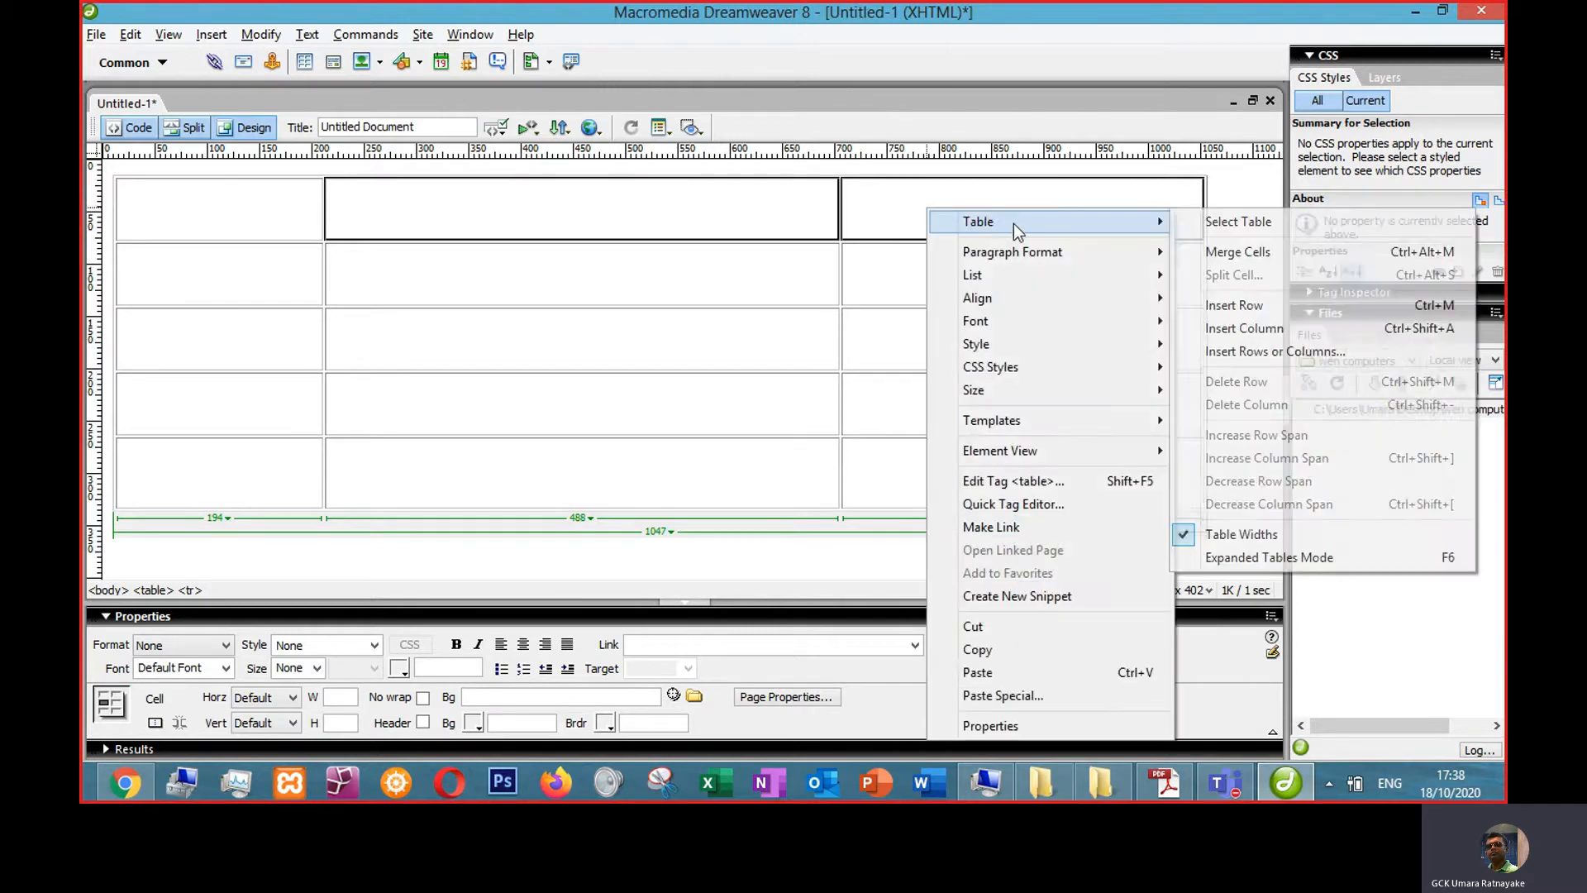
{"action": "left_click", "coordinate": [1233, 252]}
{"action": "key", "text": "alt+Tab"}
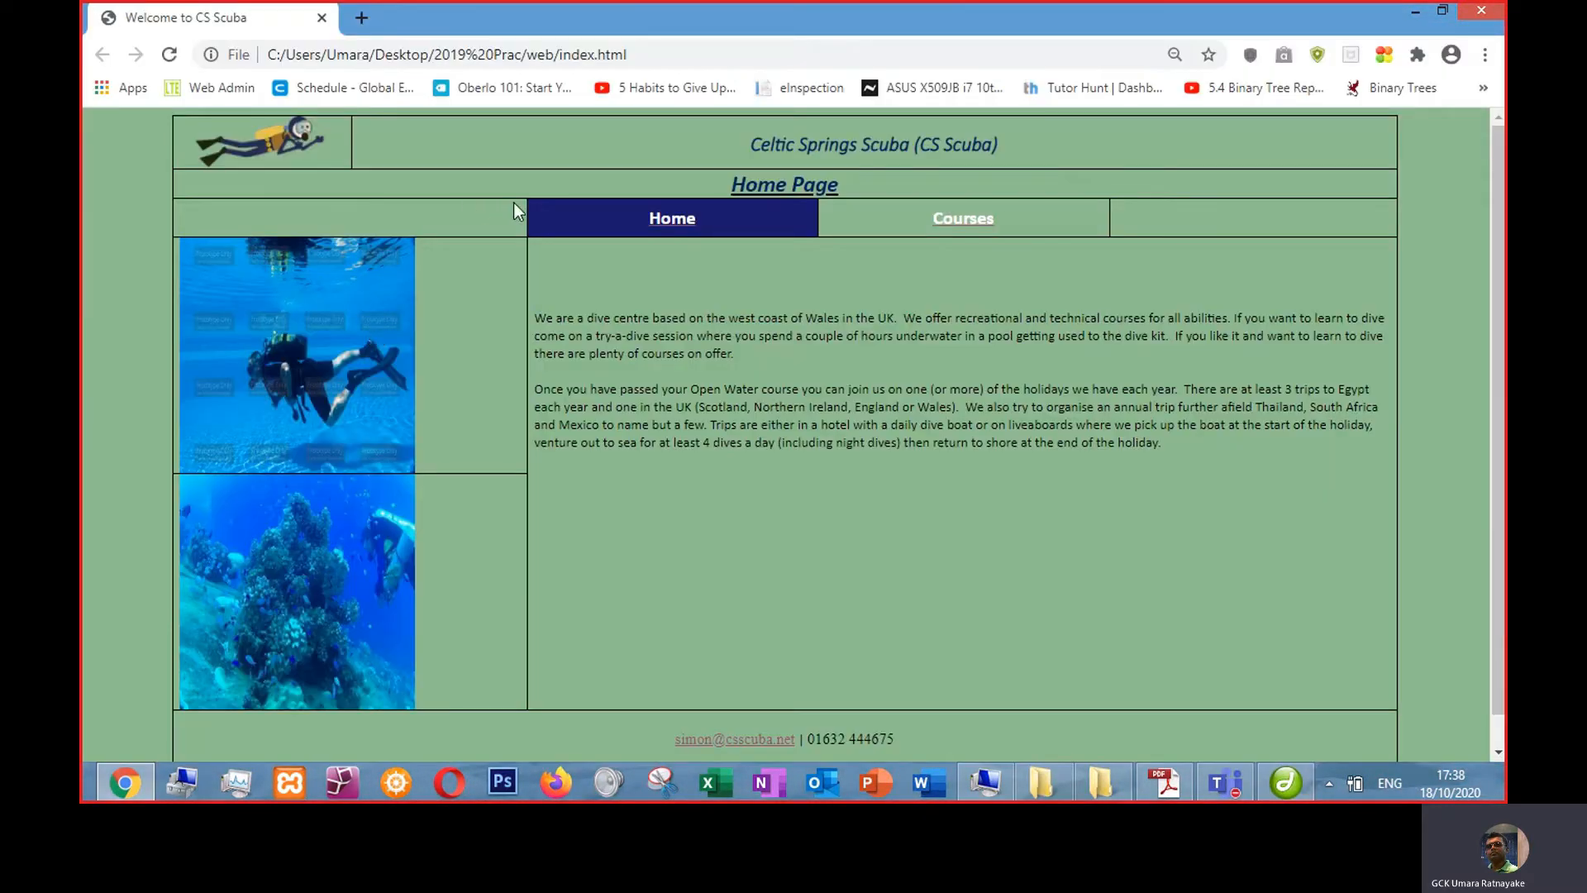
- Return to the document and merge all three cells of the table's second row into one cell
{"action": "key", "text": "alt+Tab"}
{"action": "left_click_drag", "start_coordinate": [275, 276], "coordinate": [865, 270]}
{"action": "right_click", "coordinate": [864, 269]}
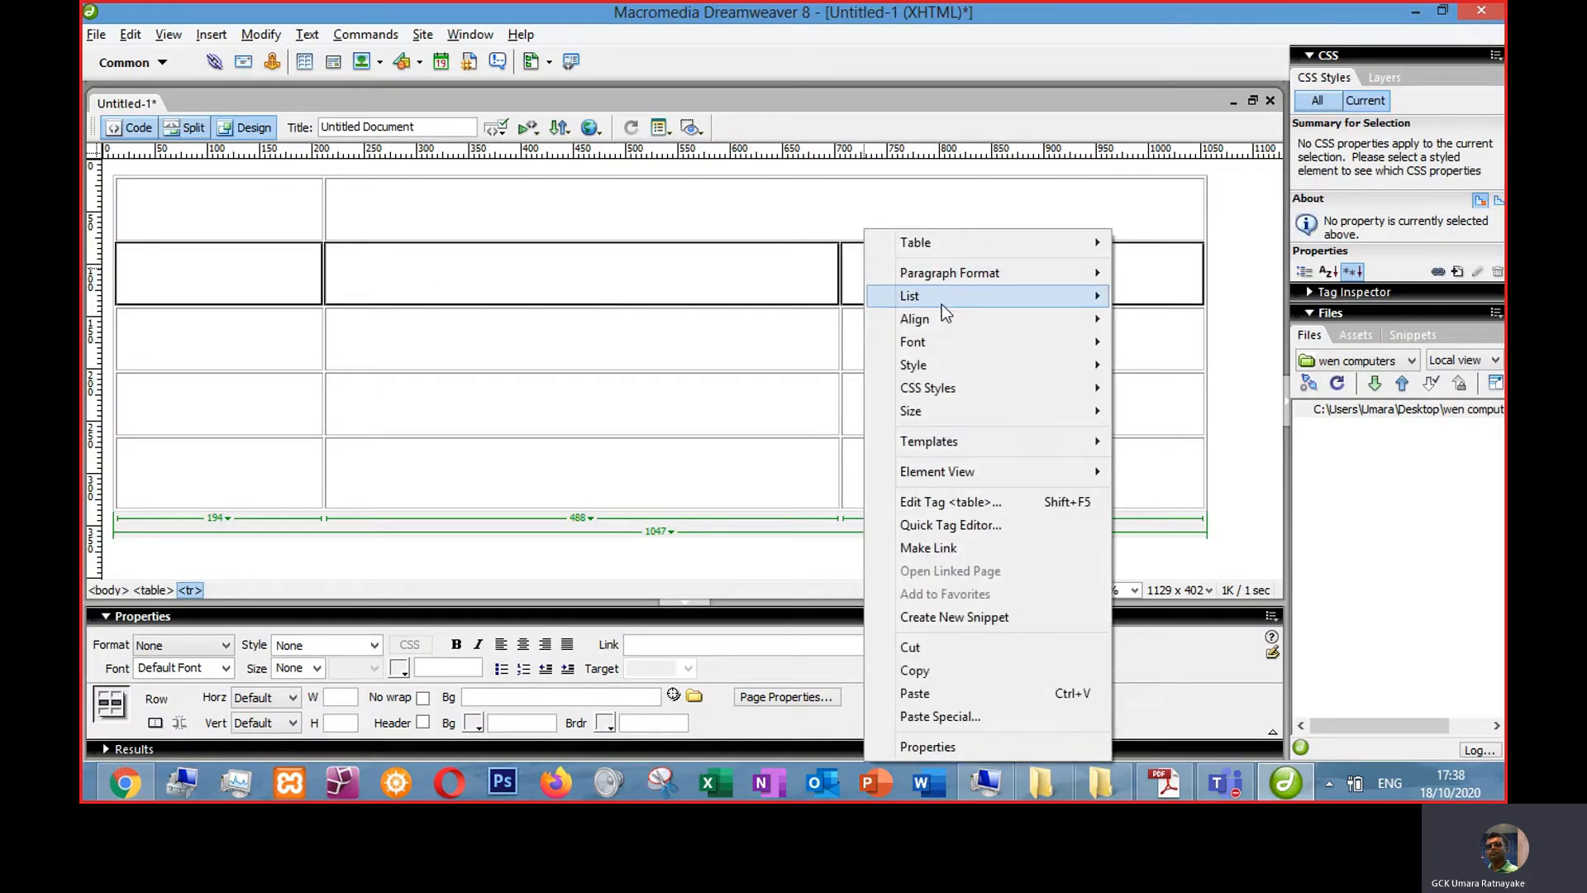
{"action": "mouse_move", "coordinate": [940, 244]}
{"action": "left_click", "coordinate": [1174, 276]}
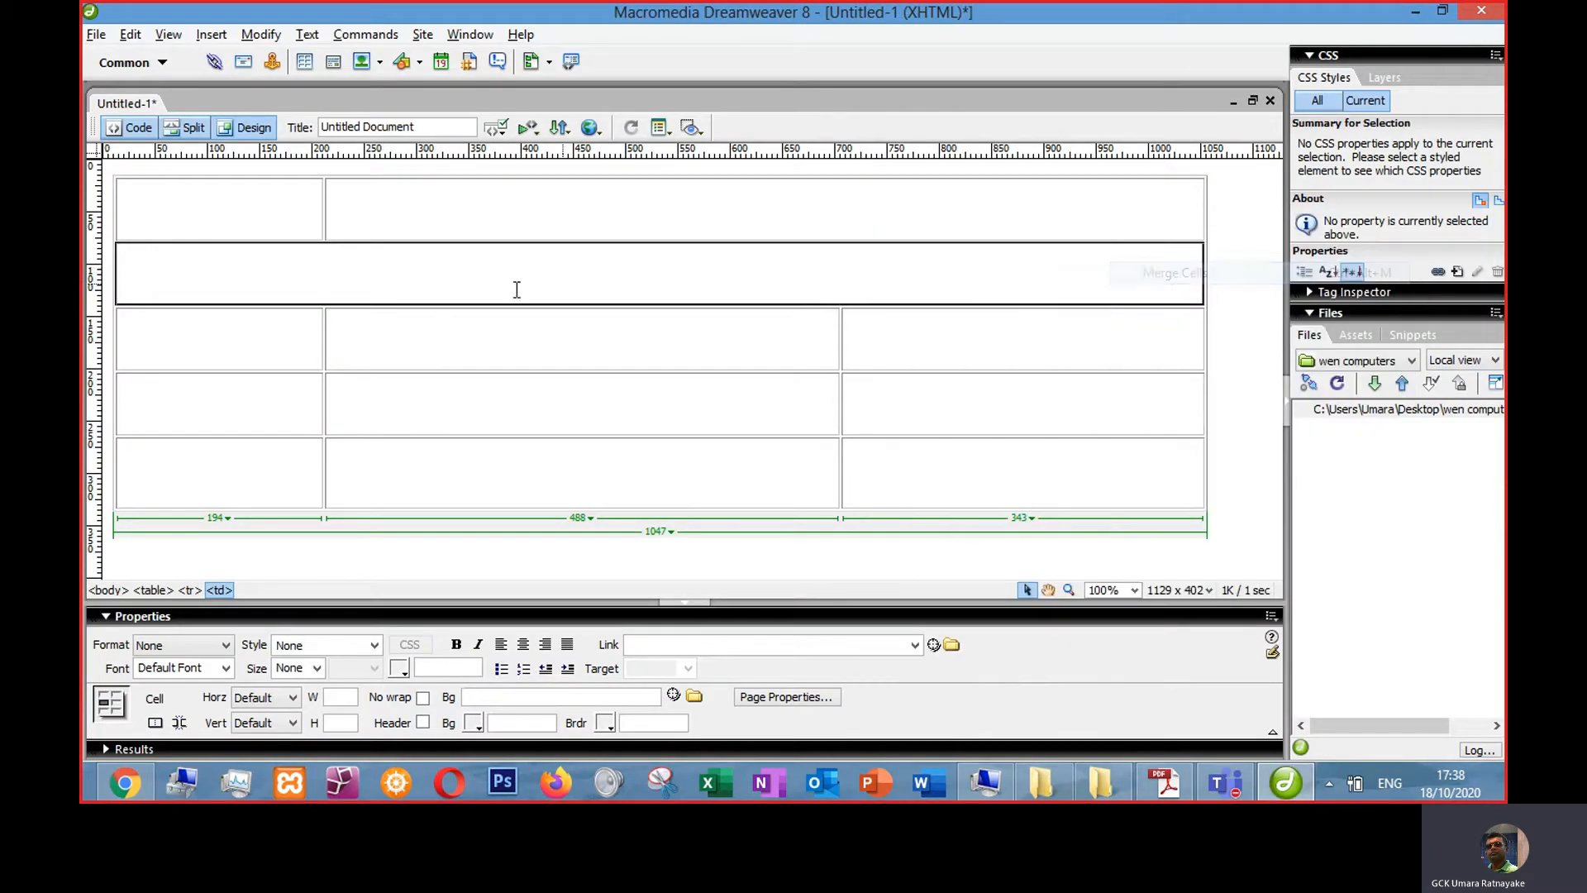
- Shrink the merged second row to about 23 pixels high
{"action": "left_click_drag", "start_coordinate": [525, 261], "coordinate": [527, 265]}
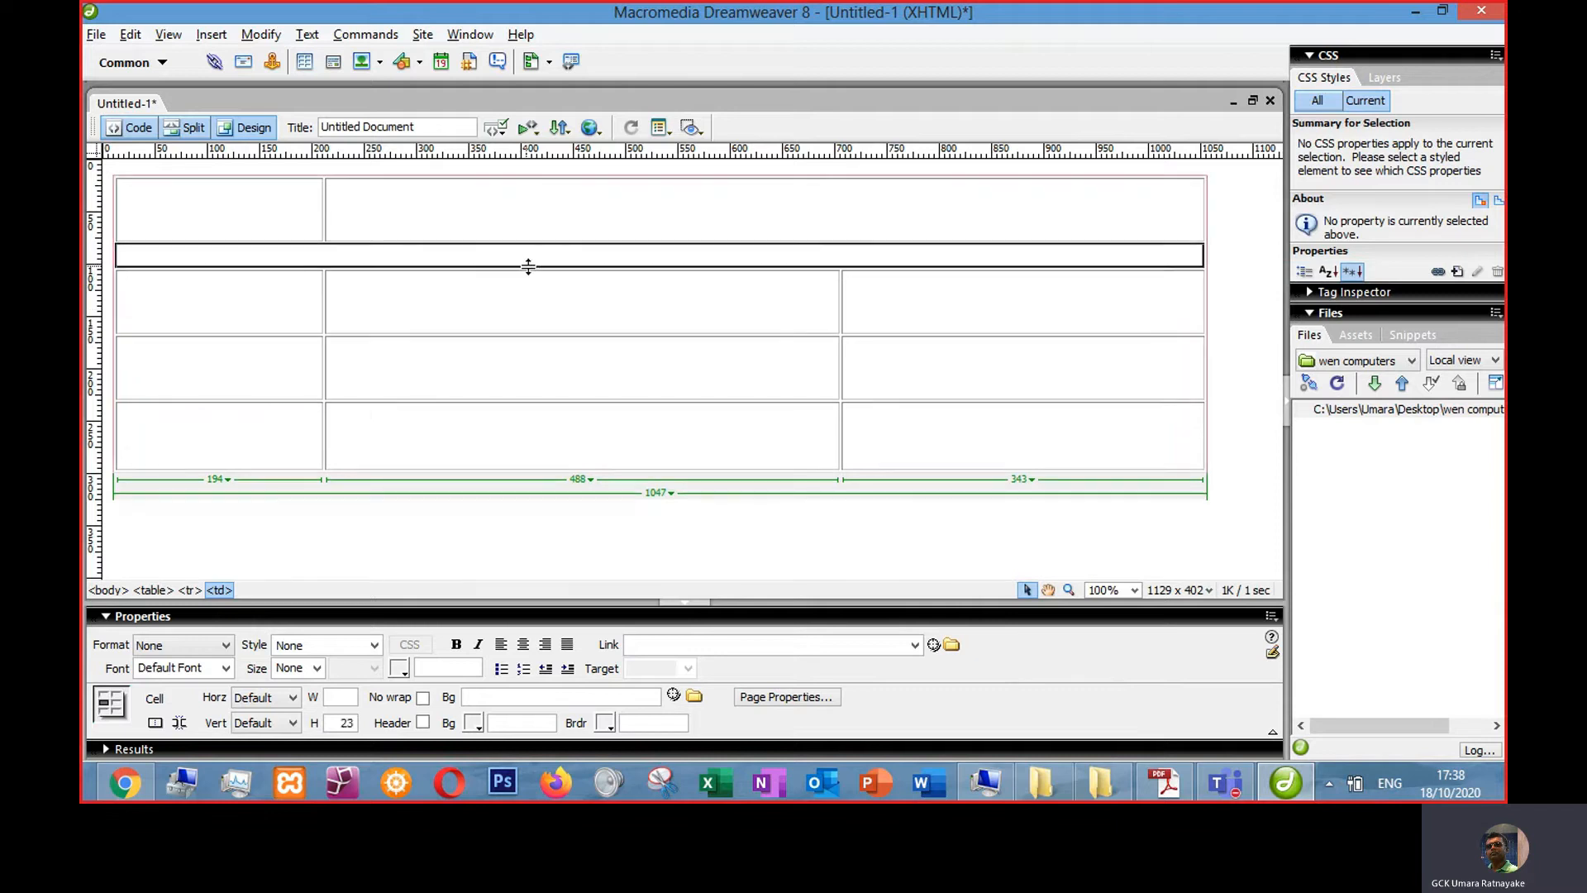
{"action": "left_click", "coordinate": [352, 316]}
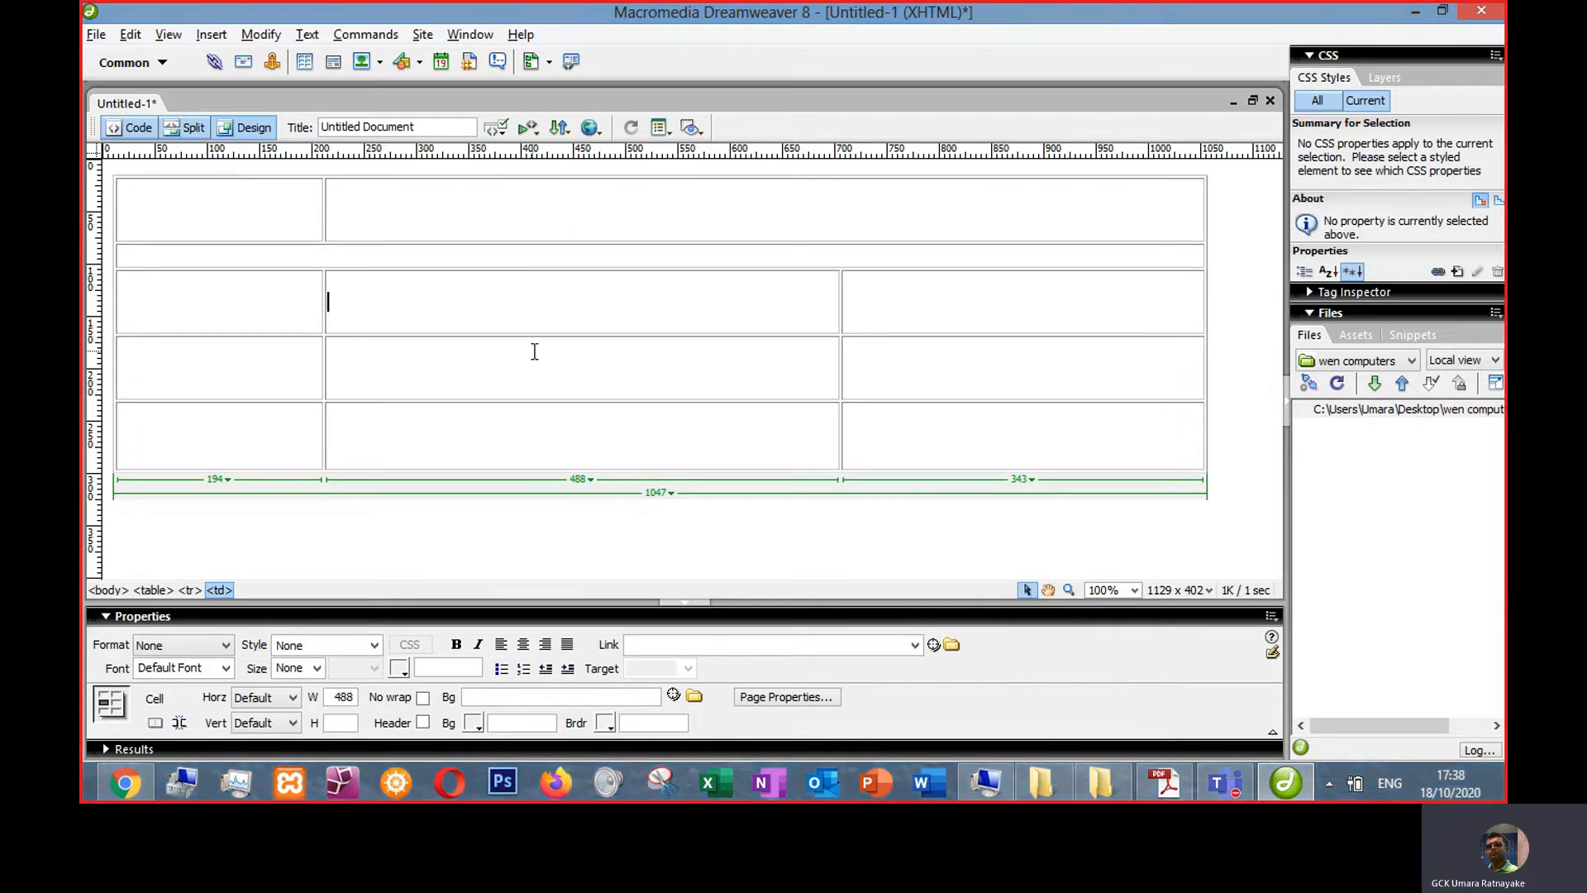
- Compare the row layout with the reference page in the browser
{"action": "key", "text": "alt+Tab"}
{"action": "key", "text": "alt+Tab"}
{"action": "key", "text": "alt+Tab"}
{"action": "key", "text": "alt+Tab"}
{"action": "key", "text": "alt+Tab"}
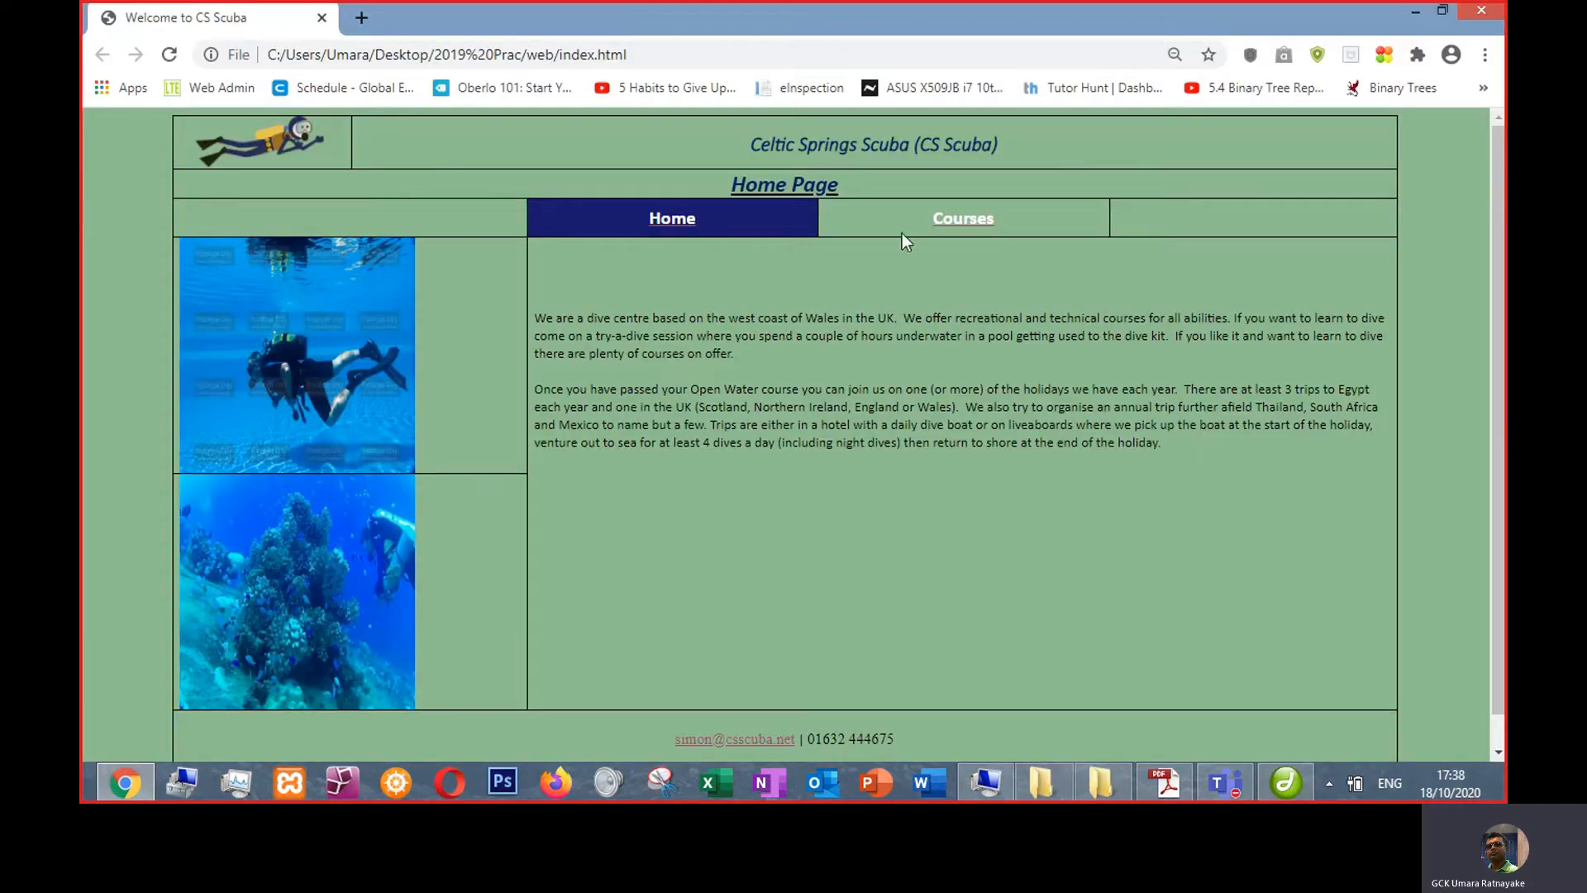
{"action": "key", "text": "alt+Tab"}
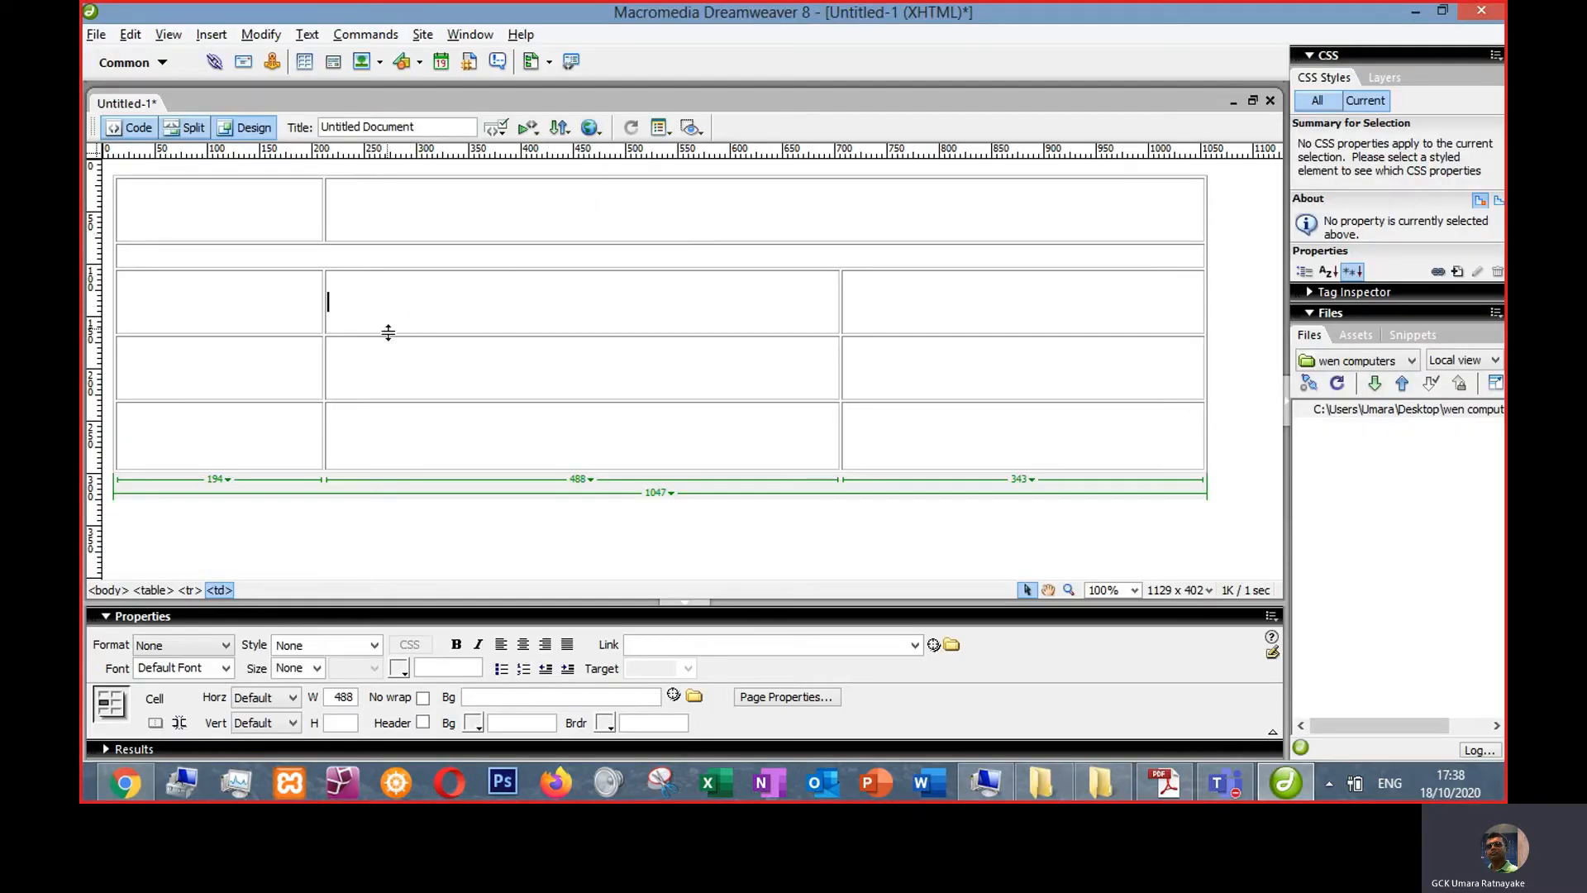
- Resize the lower rows, making the third row about 31 pixels and the fourth row about 118 pixels high
{"action": "mouse_move", "coordinate": [515, 335]}
{"action": "left_mouse_down"}
{"action": "mouse_move", "coordinate": [532, 298]}
{"action": "mouse_move", "coordinate": [513, 312]}
{"action": "left_mouse_up"}
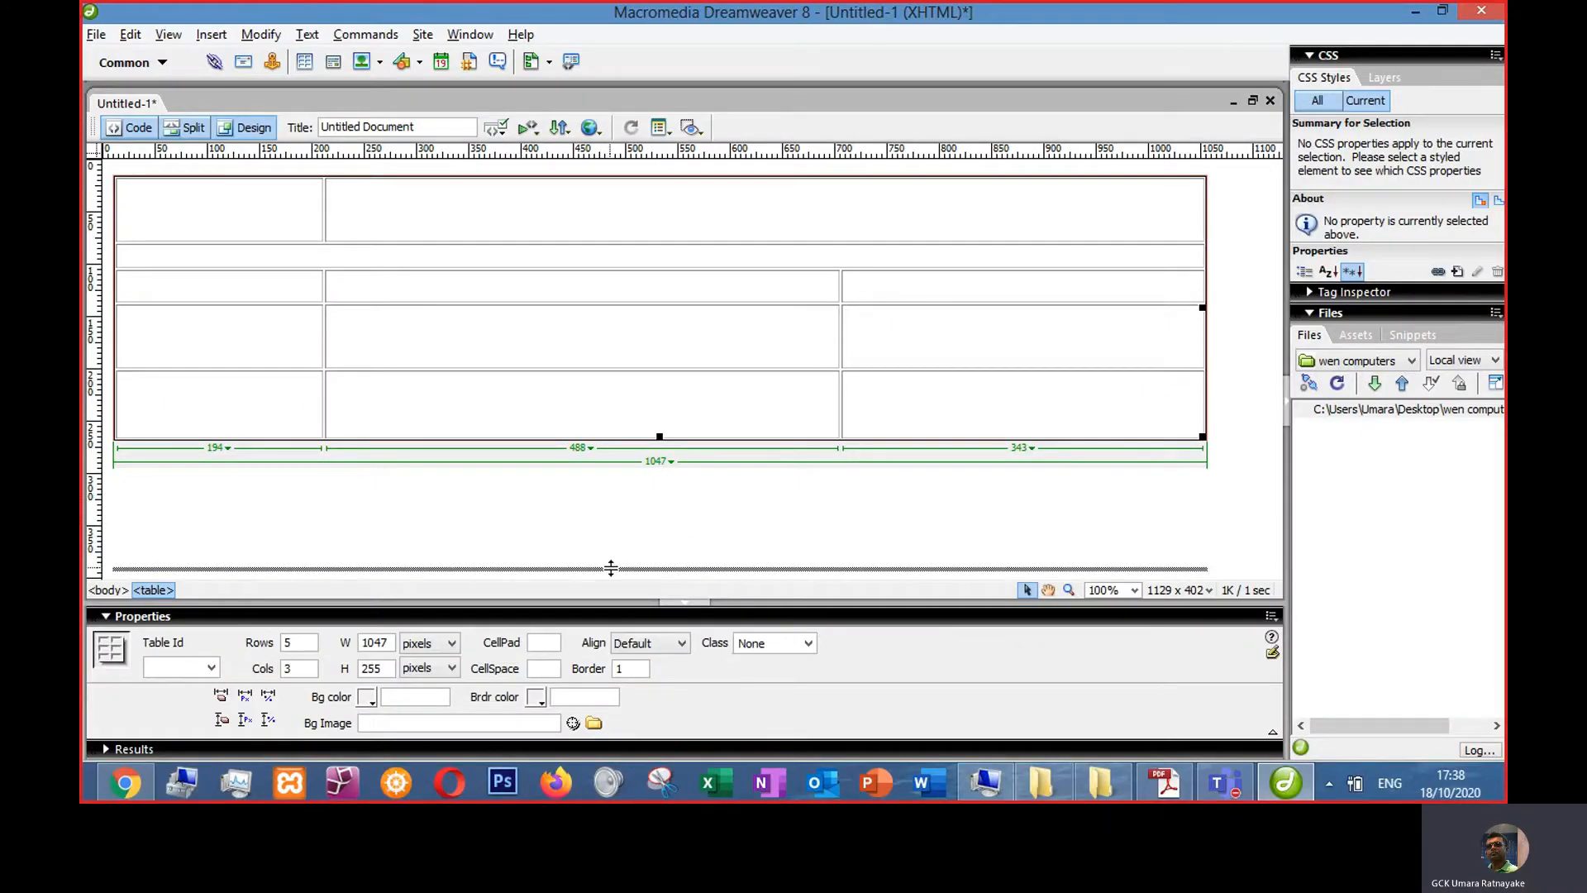
{"action": "left_click_drag", "start_coordinate": [610, 568], "coordinate": [604, 571]}
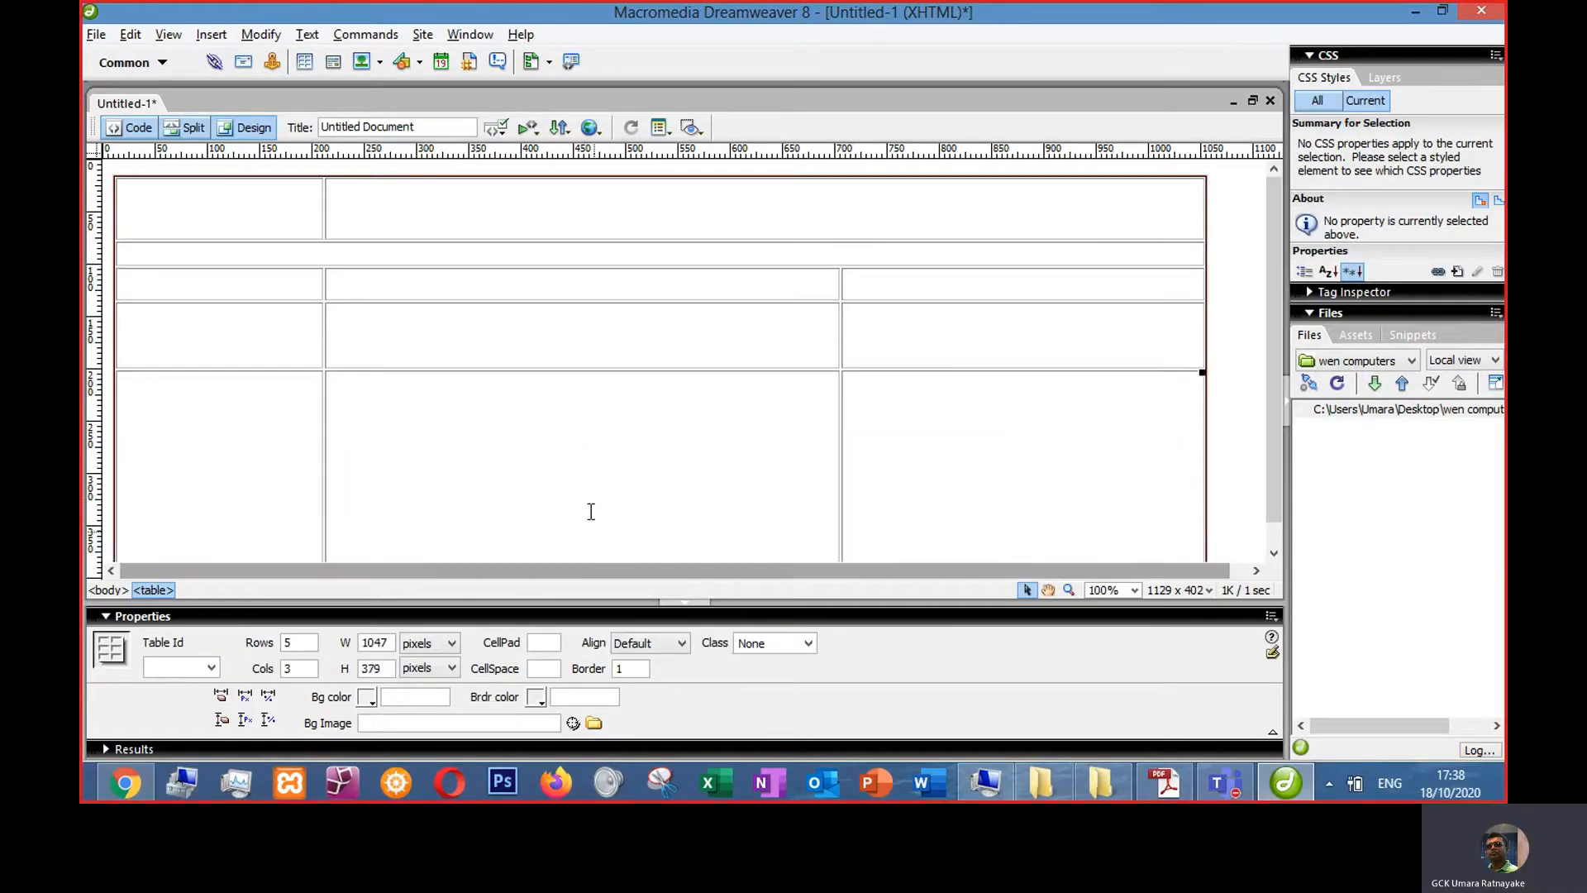
{"action": "left_click", "coordinate": [607, 347]}
{"action": "key", "text": "alt+Tab"}
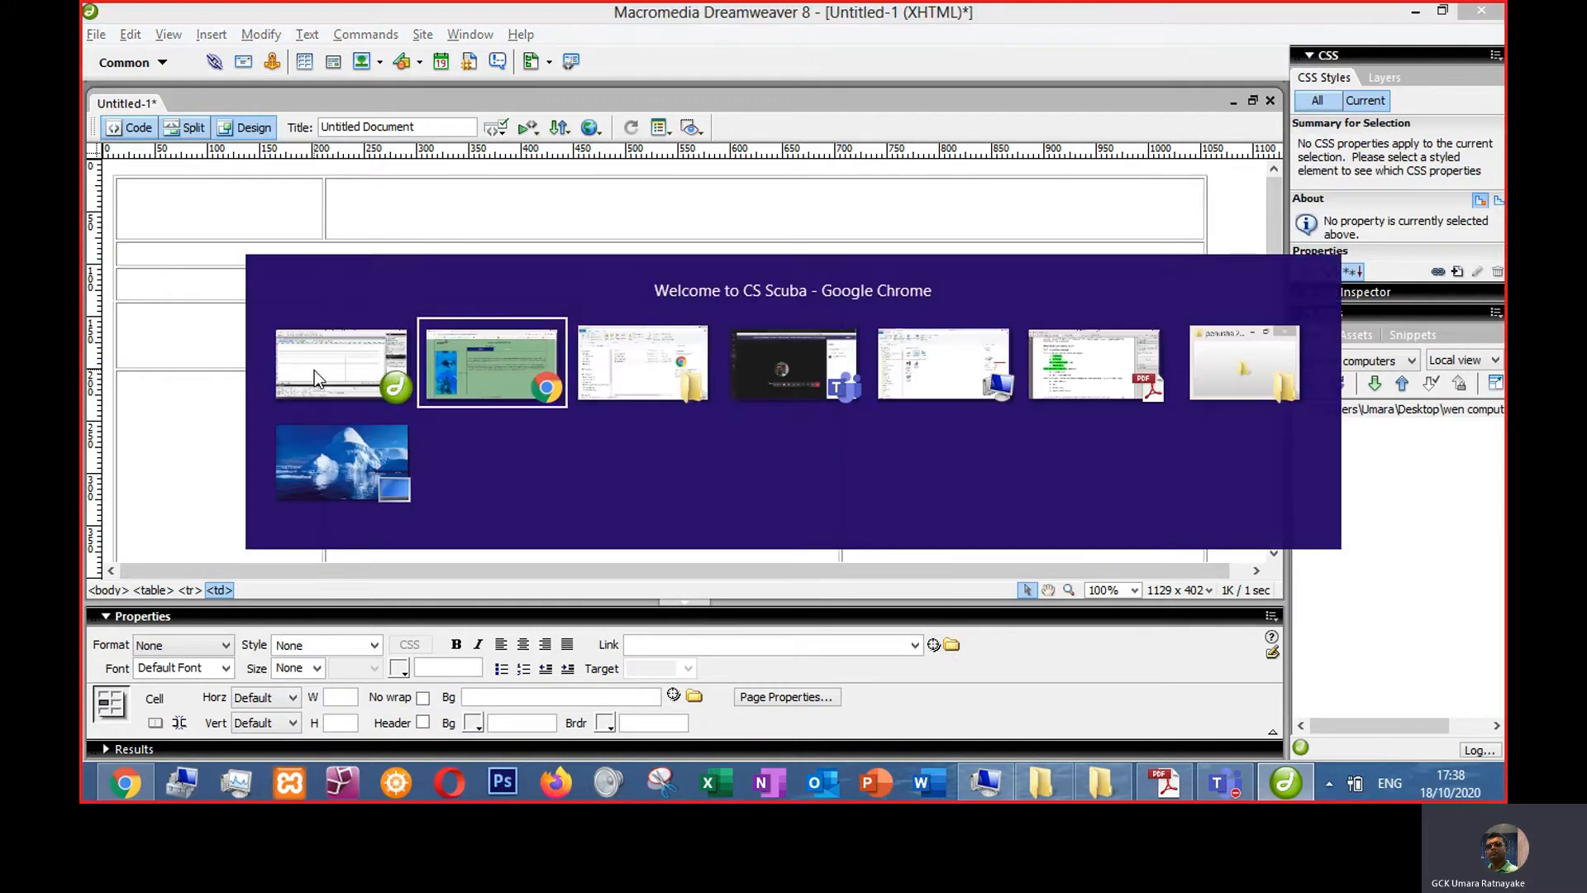
{"action": "key", "text": "alt+Tab"}
{"action": "key", "text": "alt+Tab"}
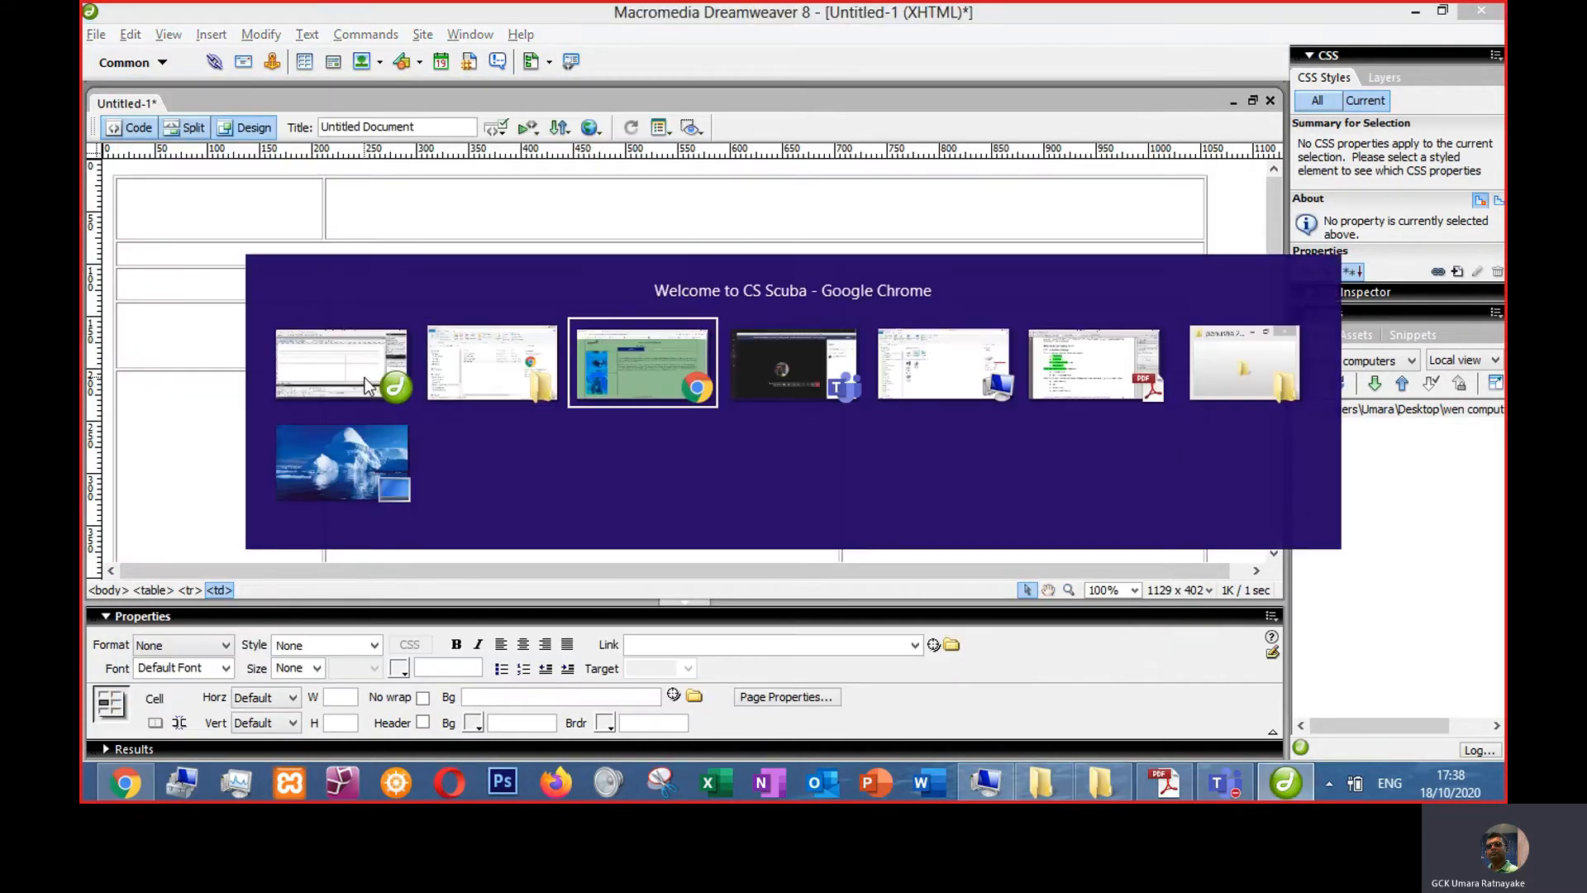
{"action": "key", "text": "alt+Tab"}
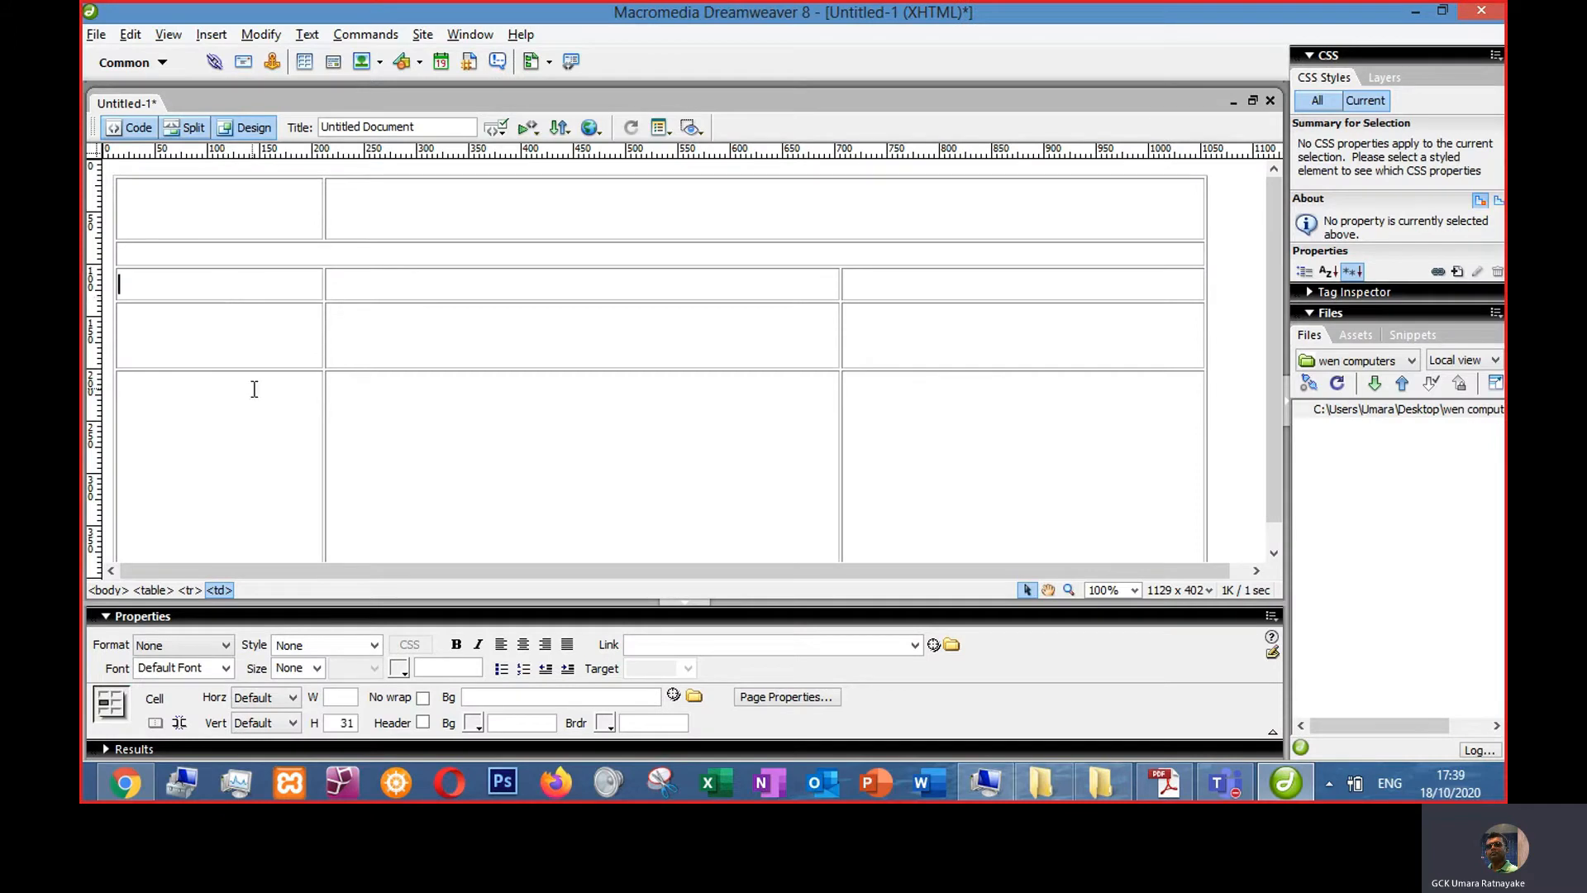
{"action": "left_click_drag", "start_coordinate": [249, 369], "coordinate": [256, 425]}
{"action": "left_click", "coordinate": [273, 404]}
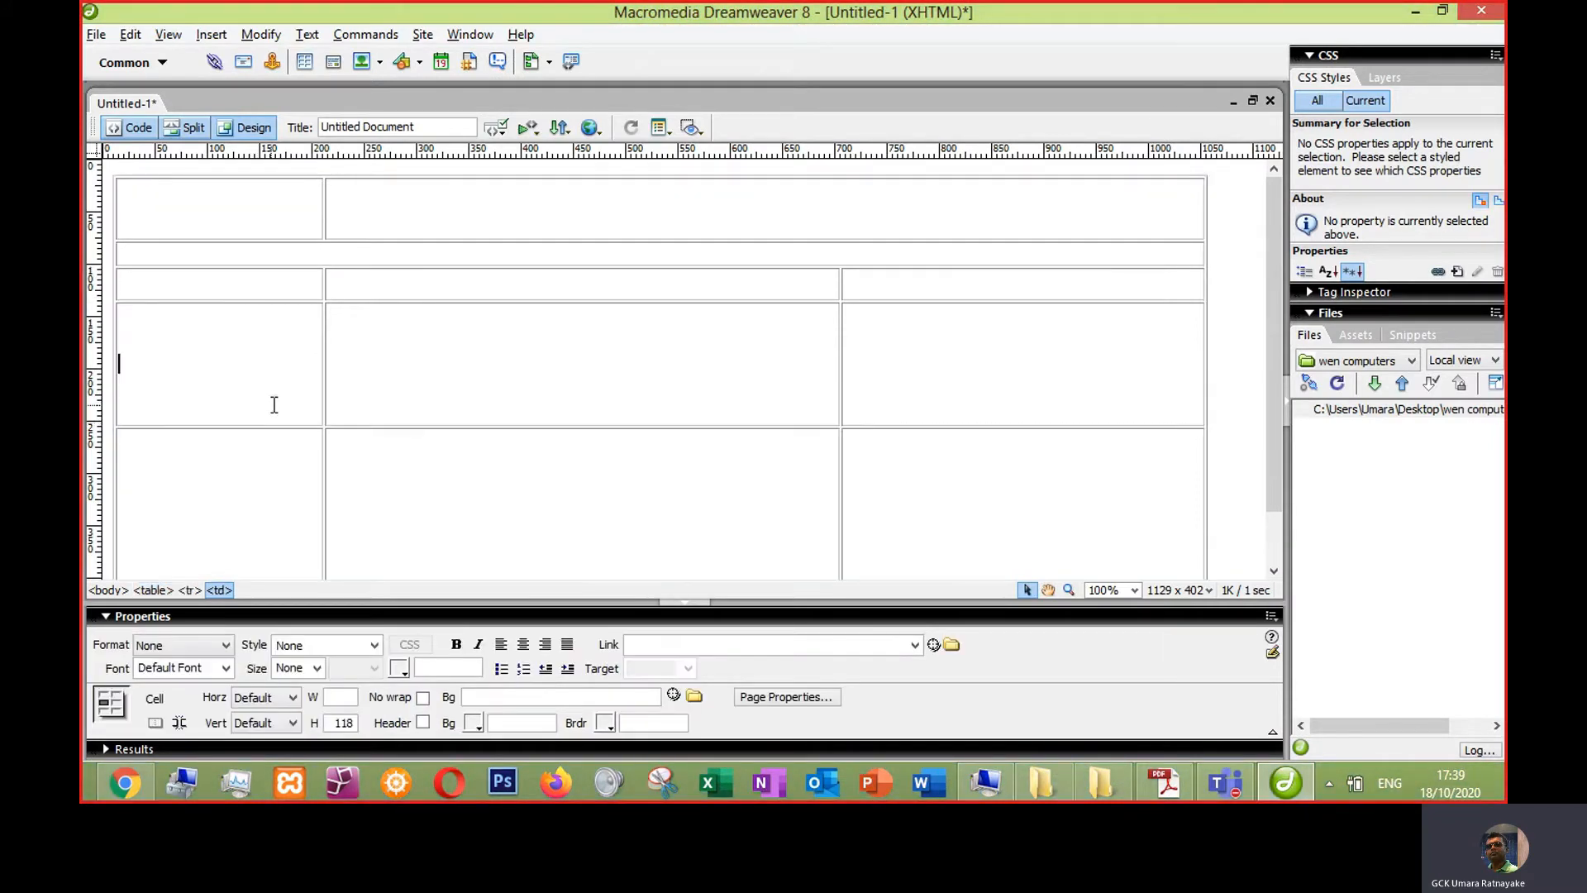
- Merge the second and third cells of the table's fourth row
{"action": "scroll", "coordinate": [429, 402], "scroll_direction": "down", "scroll_amount": 1}
{"action": "left_click_drag", "start_coordinate": [585, 360], "coordinate": [584, 375]}
{"action": "left_click_drag", "start_coordinate": [655, 305], "coordinate": [989, 290]}
{"action": "right_click", "coordinate": [957, 295]}
{"action": "mouse_move", "coordinate": [1034, 249]}
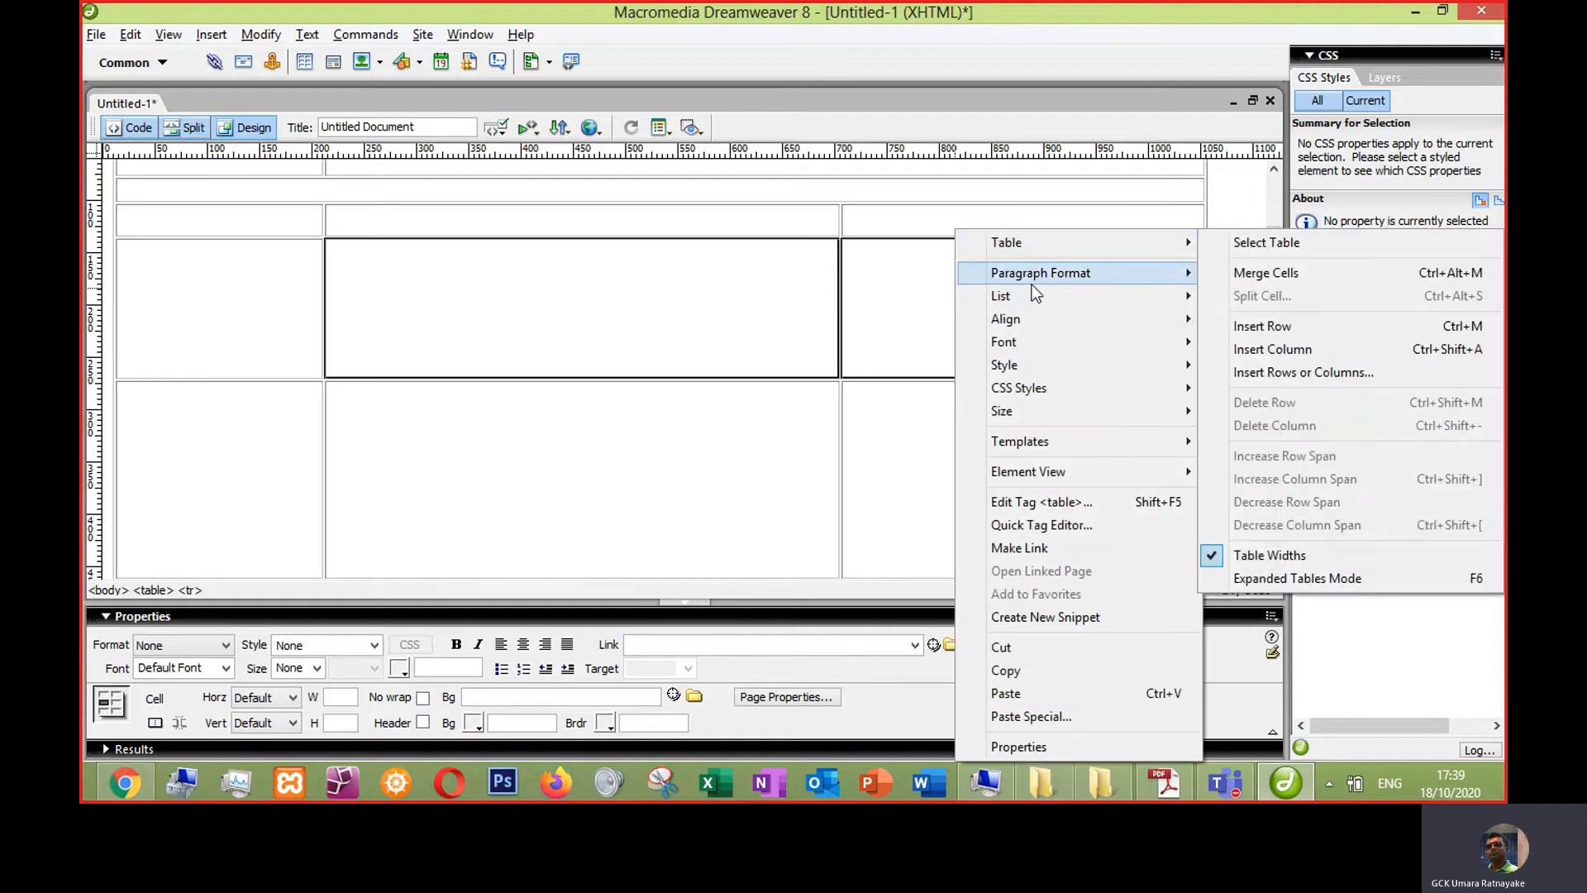
{"action": "left_click", "coordinate": [1247, 276]}
- Merge the second and third cells of the table's fifth row
{"action": "left_click_drag", "start_coordinate": [823, 449], "coordinate": [956, 408]}
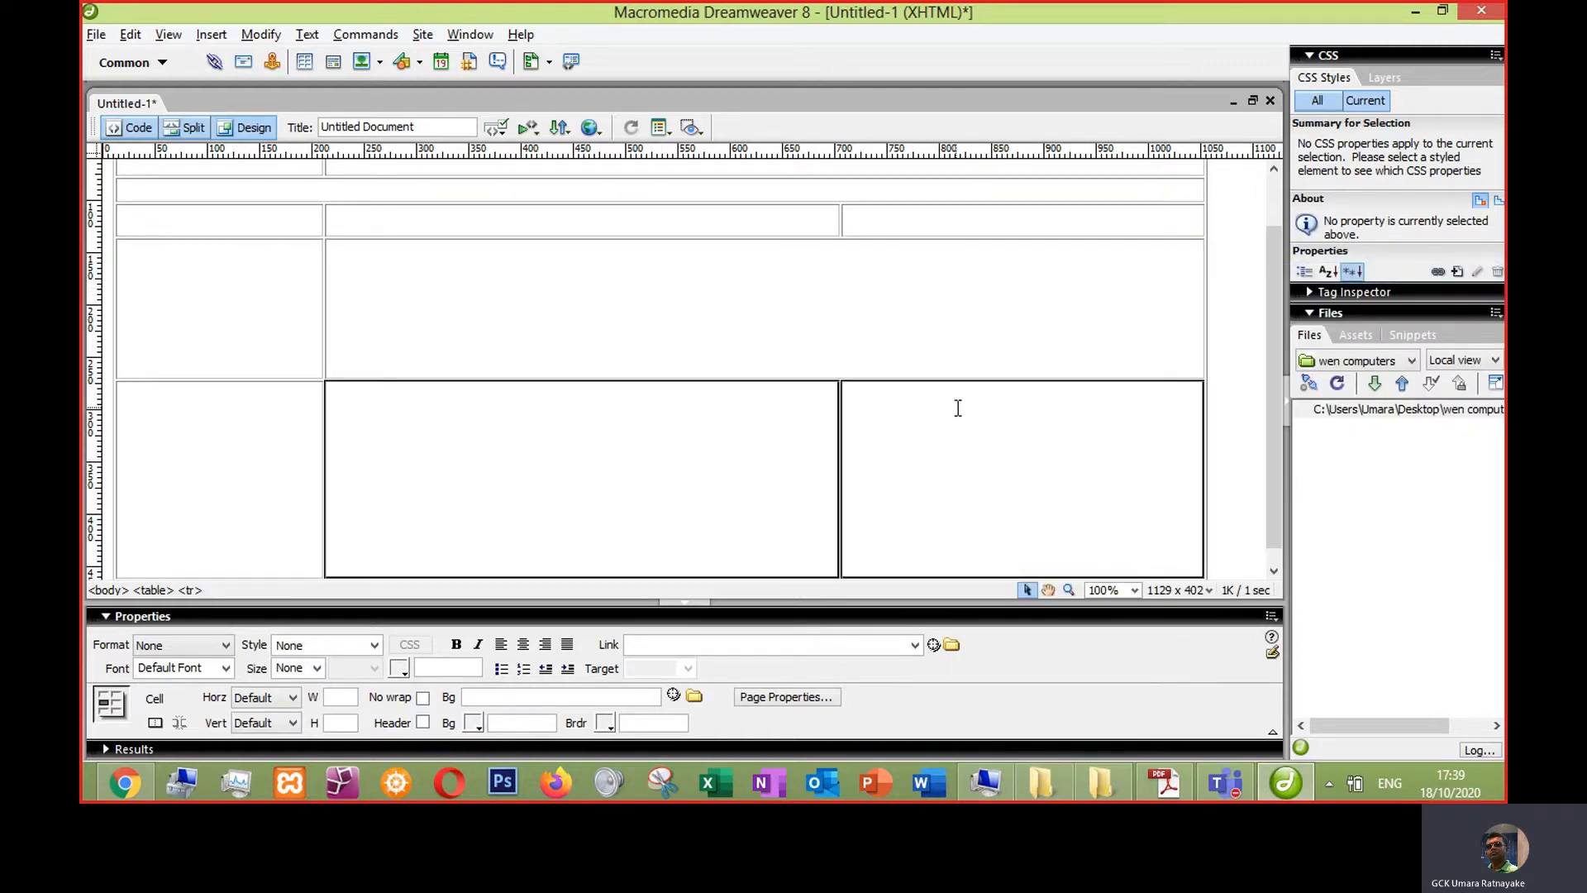
{"action": "right_click", "coordinate": [957, 407]}
{"action": "mouse_move", "coordinate": [1032, 241]}
{"action": "left_click", "coordinate": [1255, 275]}
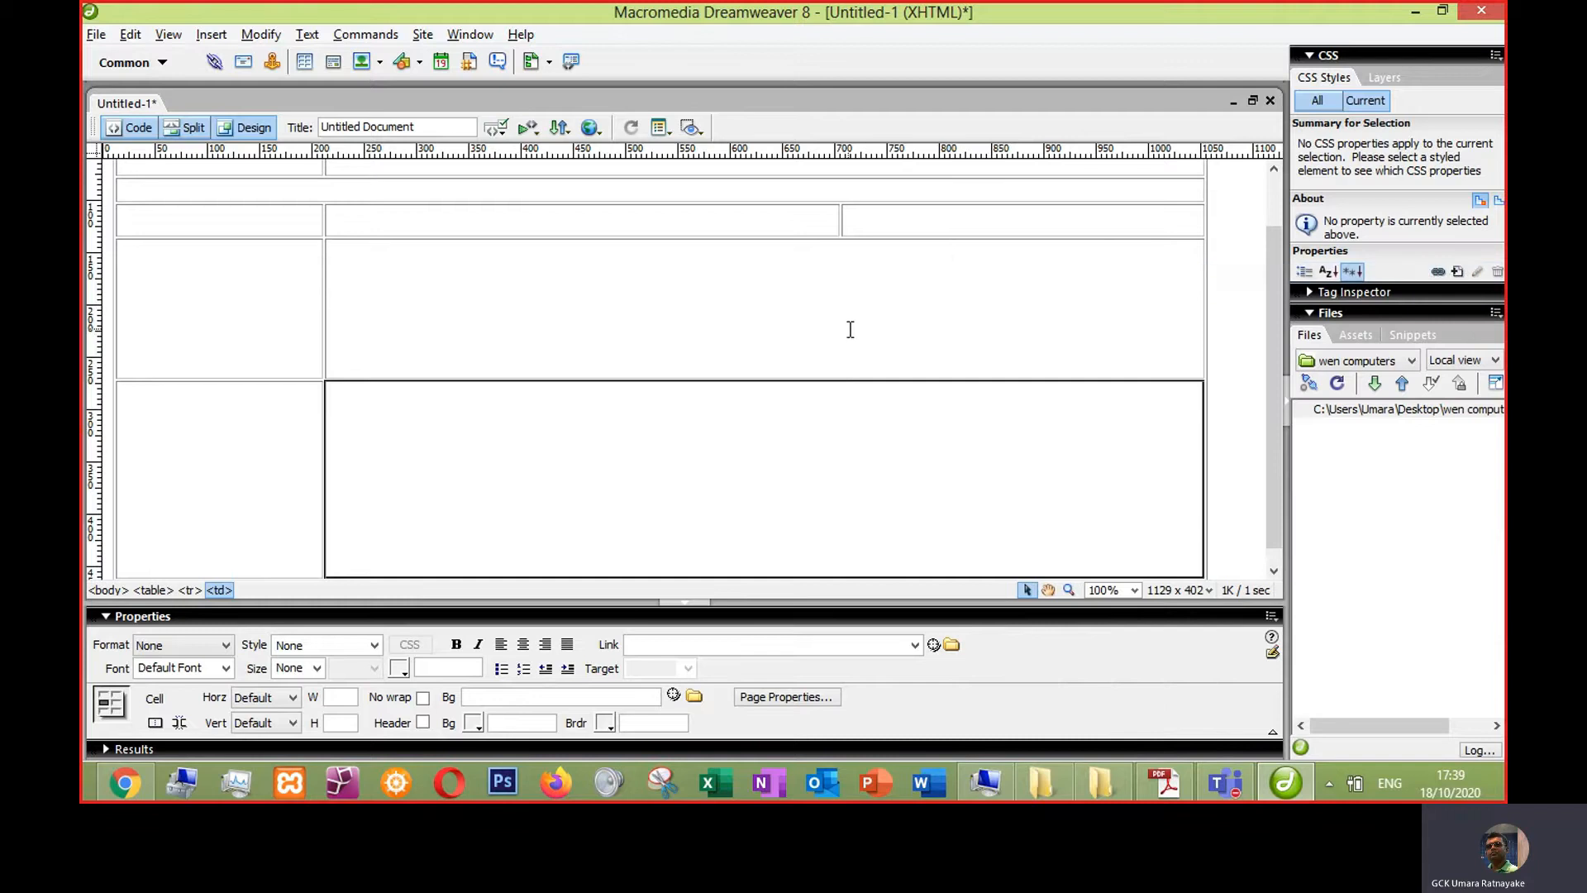
{"action": "right_click", "coordinate": [612, 451]}
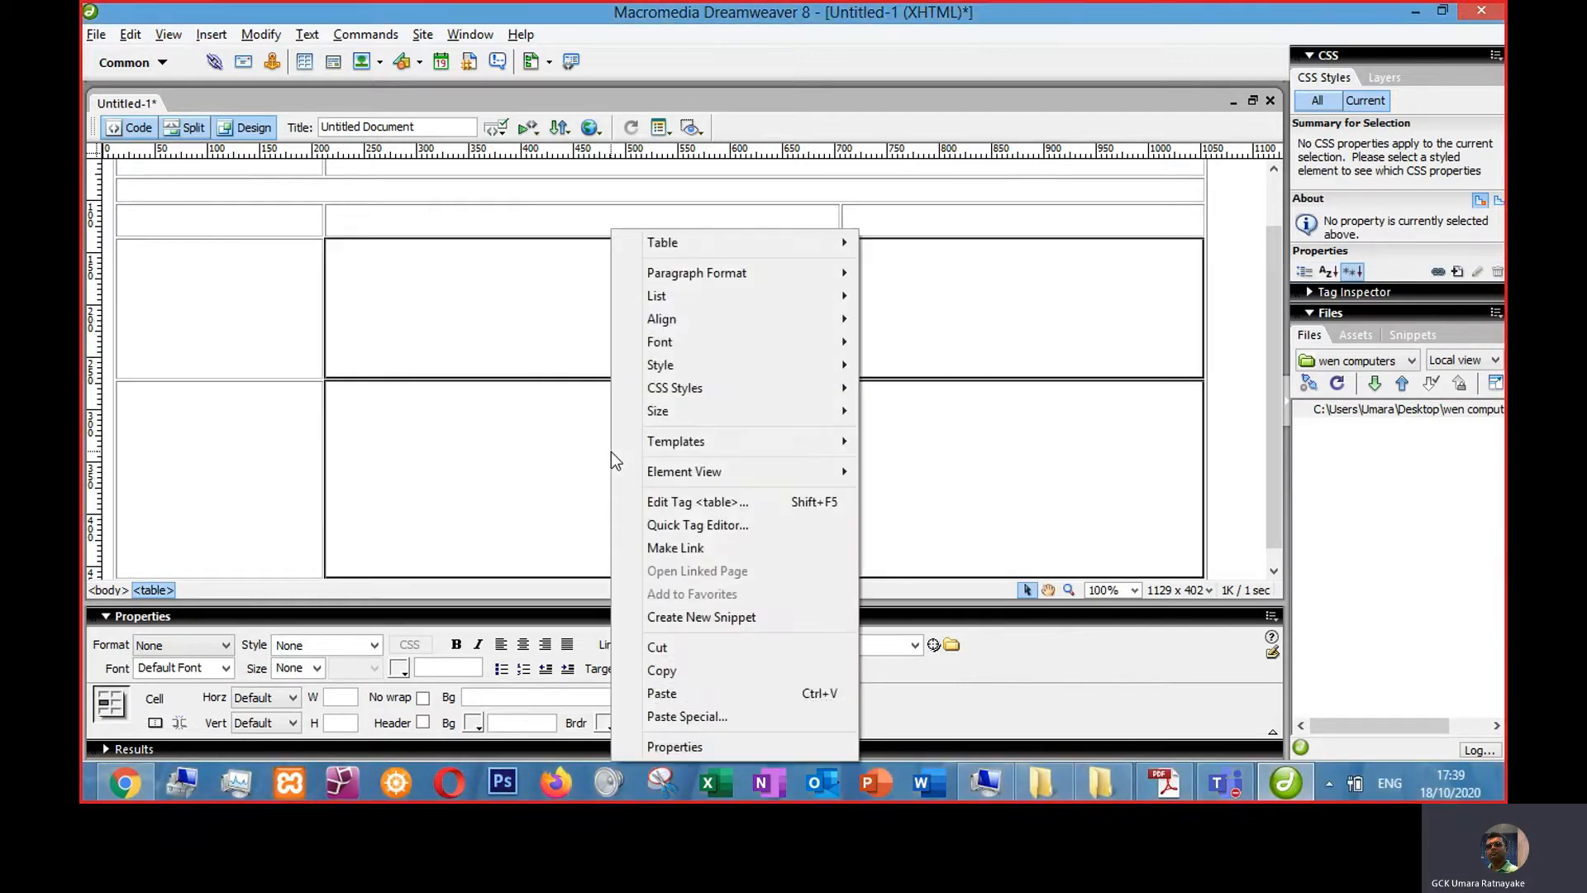
{"action": "left_click", "coordinate": [544, 452]}
{"action": "key", "text": "alt+Tab"}
{"action": "key", "text": "alt+Tab"}
{"action": "key", "text": "alt+Tab"}
{"action": "key", "text": "alt+Tab"}
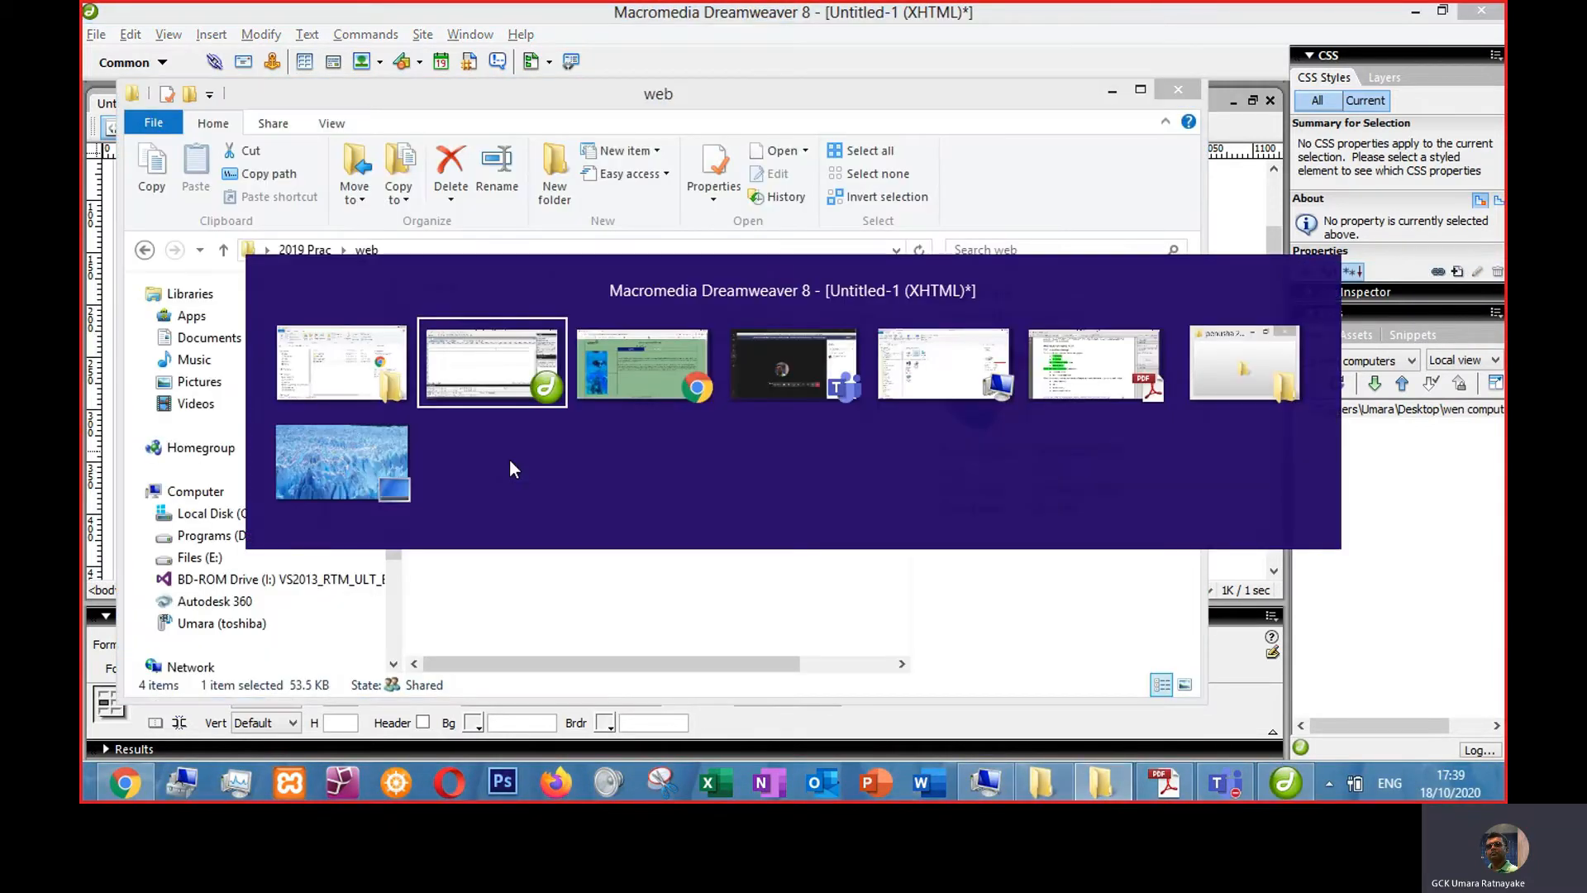
{"action": "key", "text": "alt+Tab"}
{"action": "key", "text": "alt+Tab"}
{"action": "key", "text": "alt+Tab"}
{"action": "key", "text": "alt+Tab"}
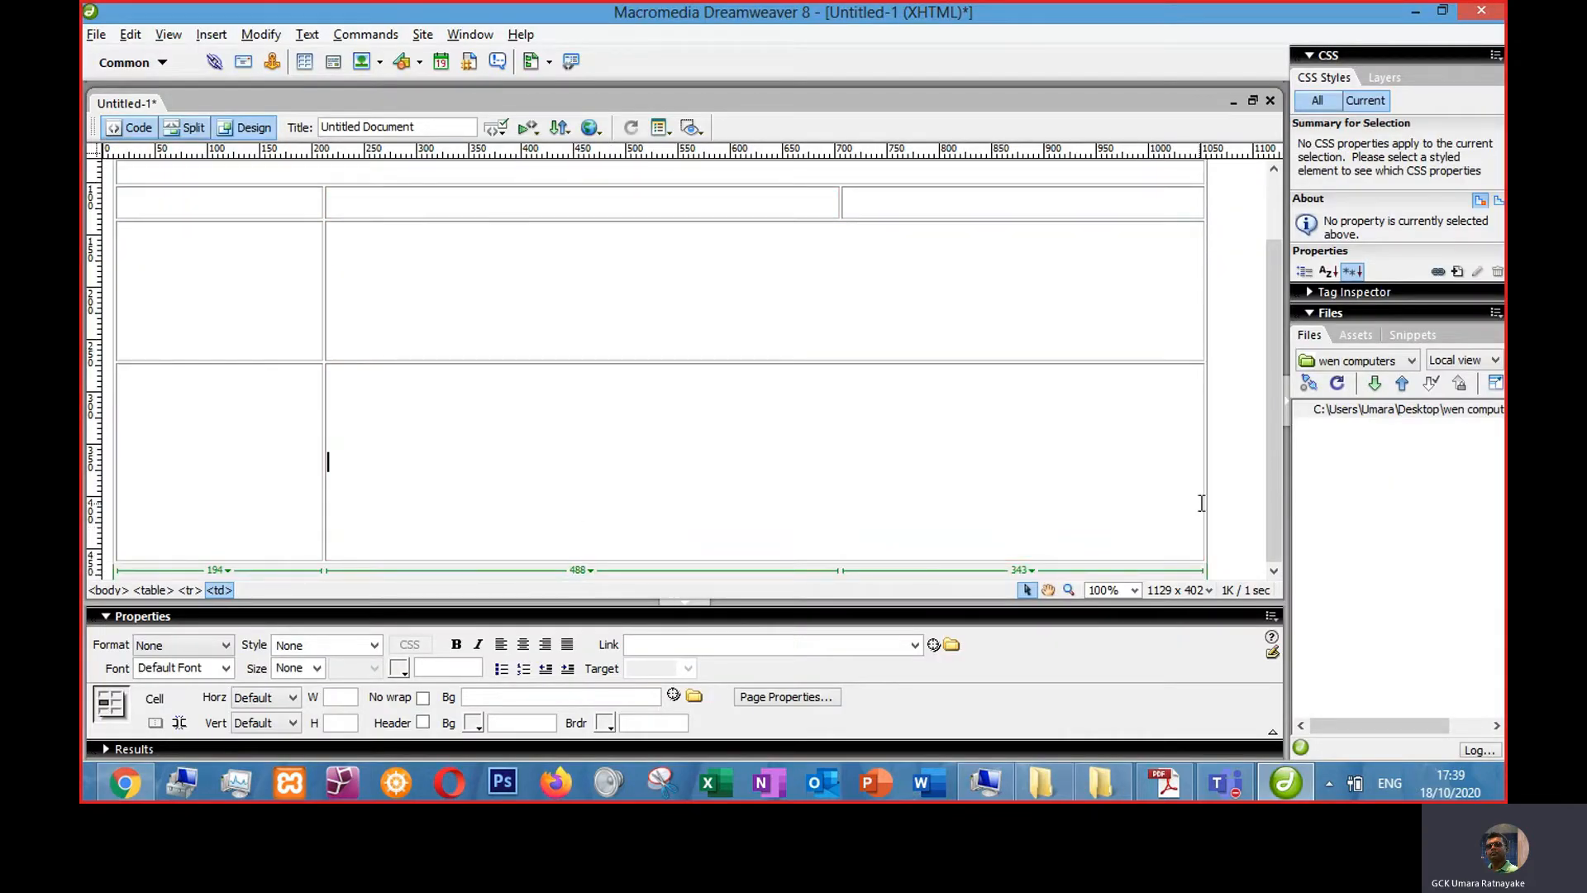
- Insert a new row into the table from the fifth row
{"action": "right_click", "coordinate": [946, 466]}
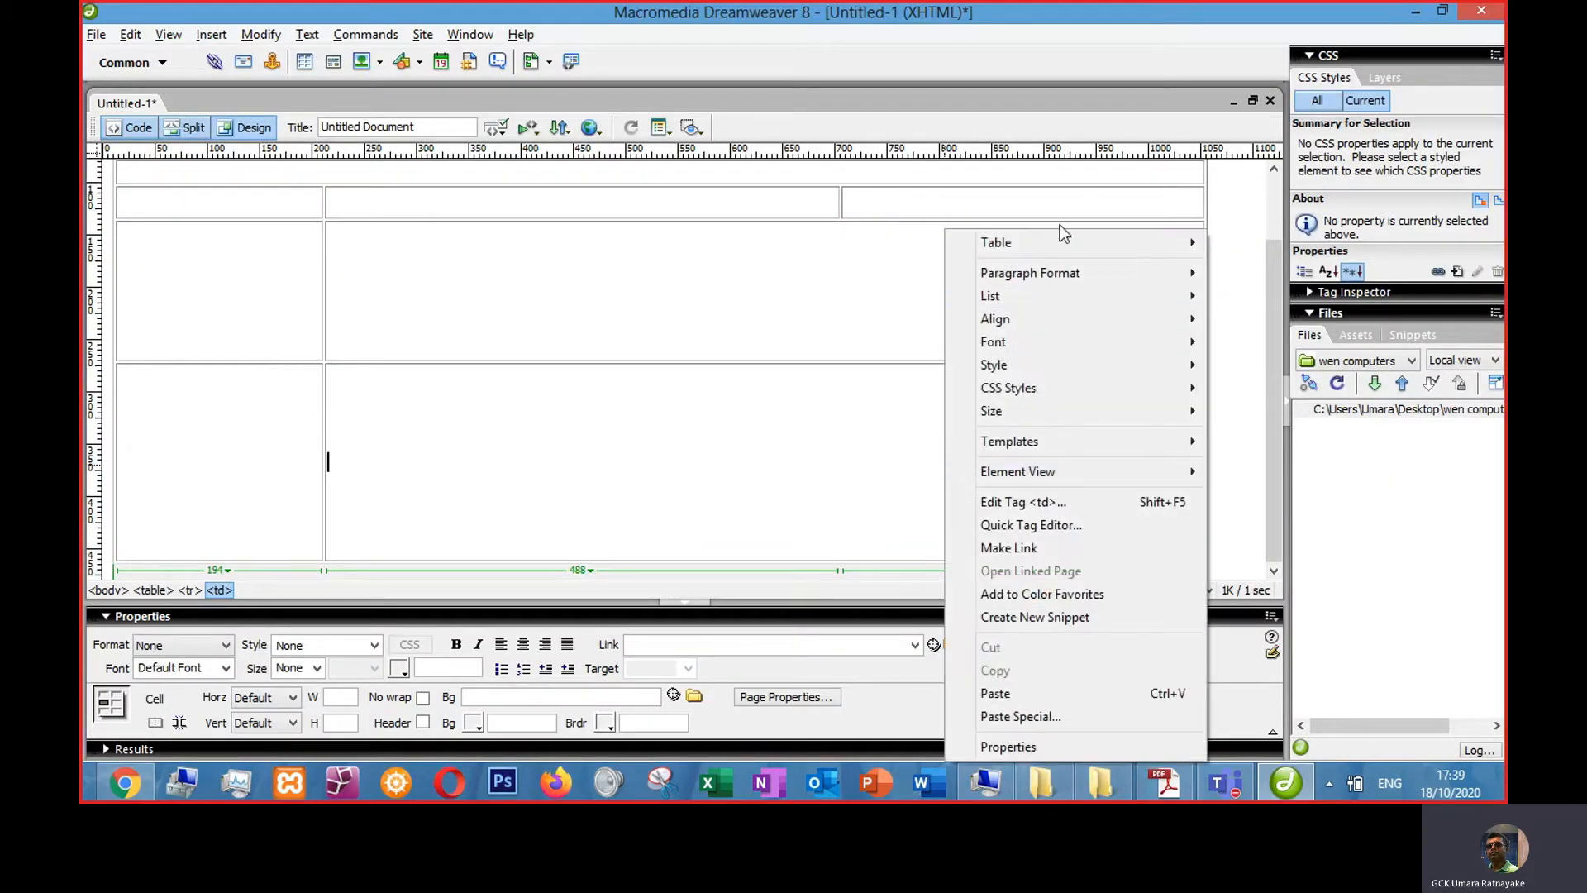
{"action": "mouse_move", "coordinate": [1042, 243]}
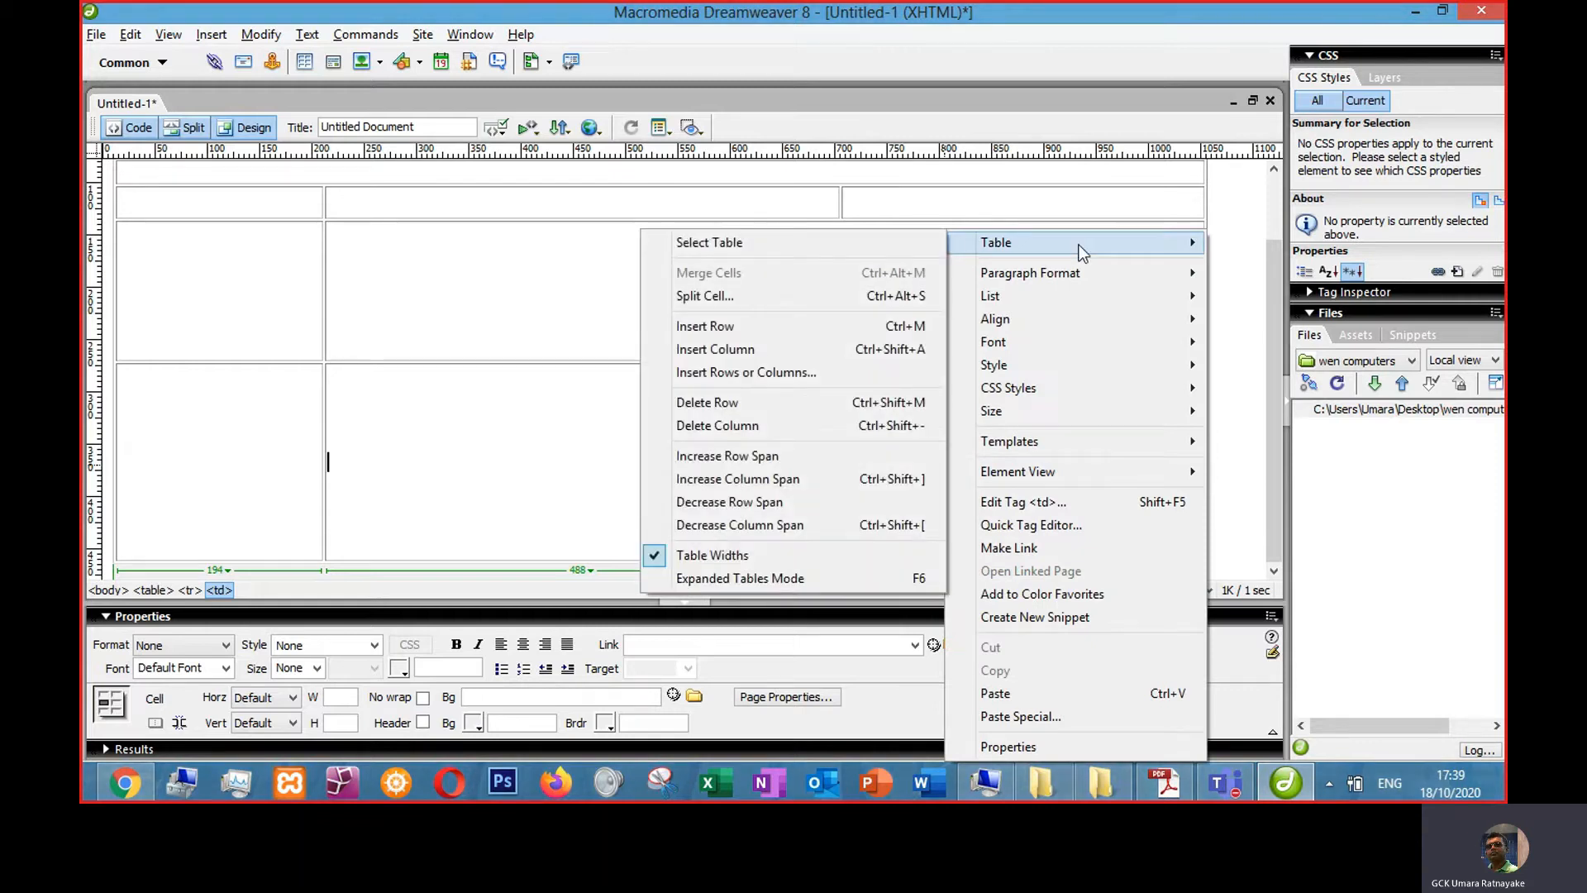
{"action": "left_click", "coordinate": [725, 327]}
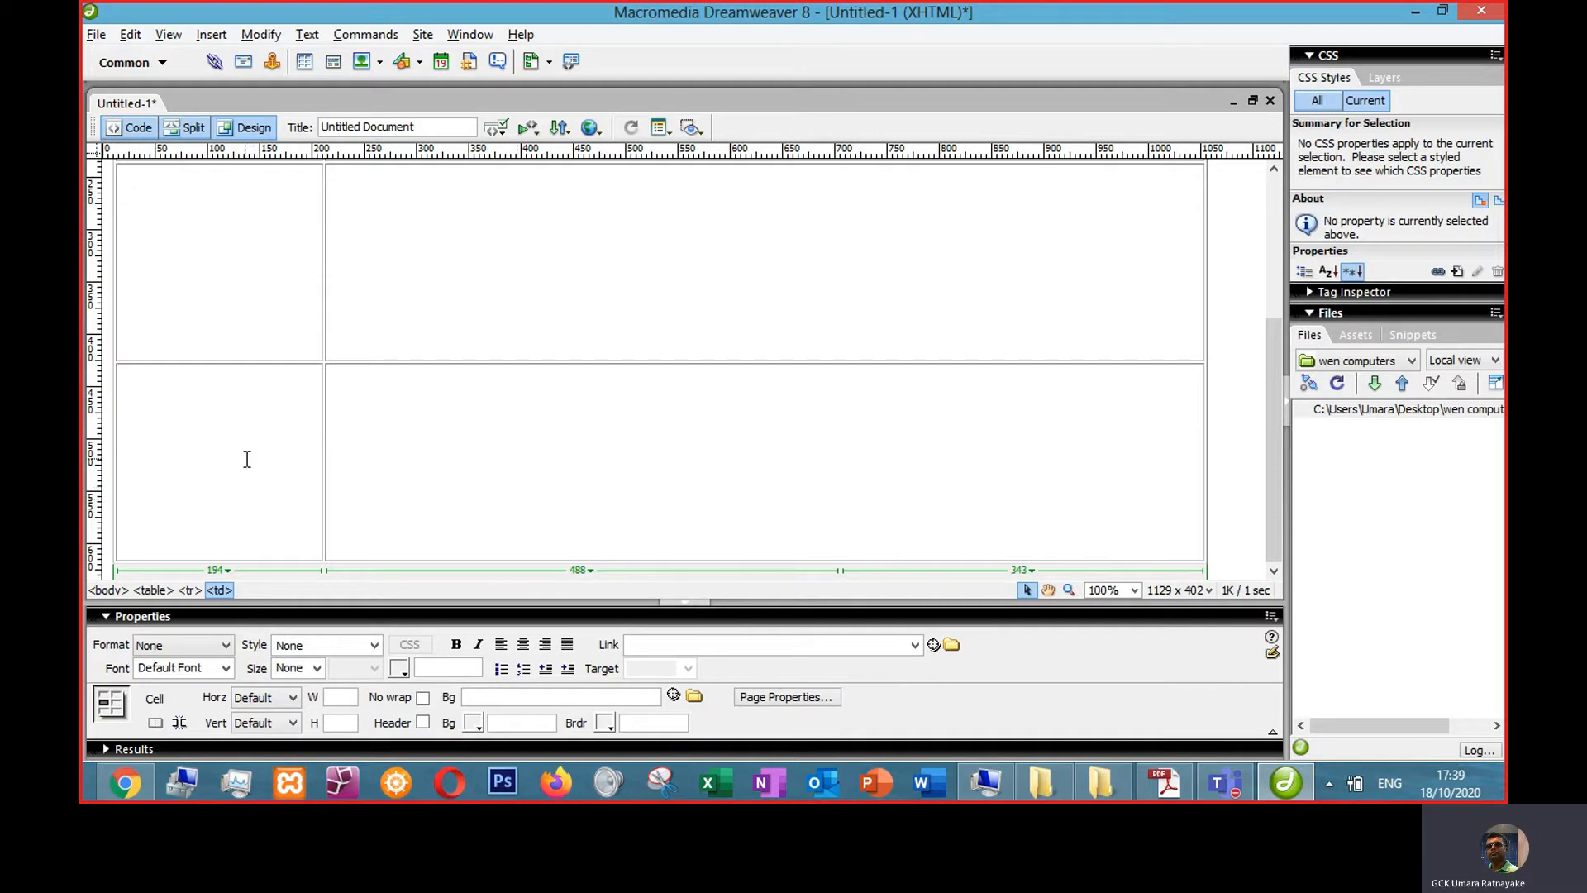
- Merge the cells of the table's bottom row into a single footer cell
{"action": "left_click_drag", "start_coordinate": [246, 459], "coordinate": [531, 455]}
{"action": "right_click", "coordinate": [531, 455]}
{"action": "mouse_move", "coordinate": [634, 241]}
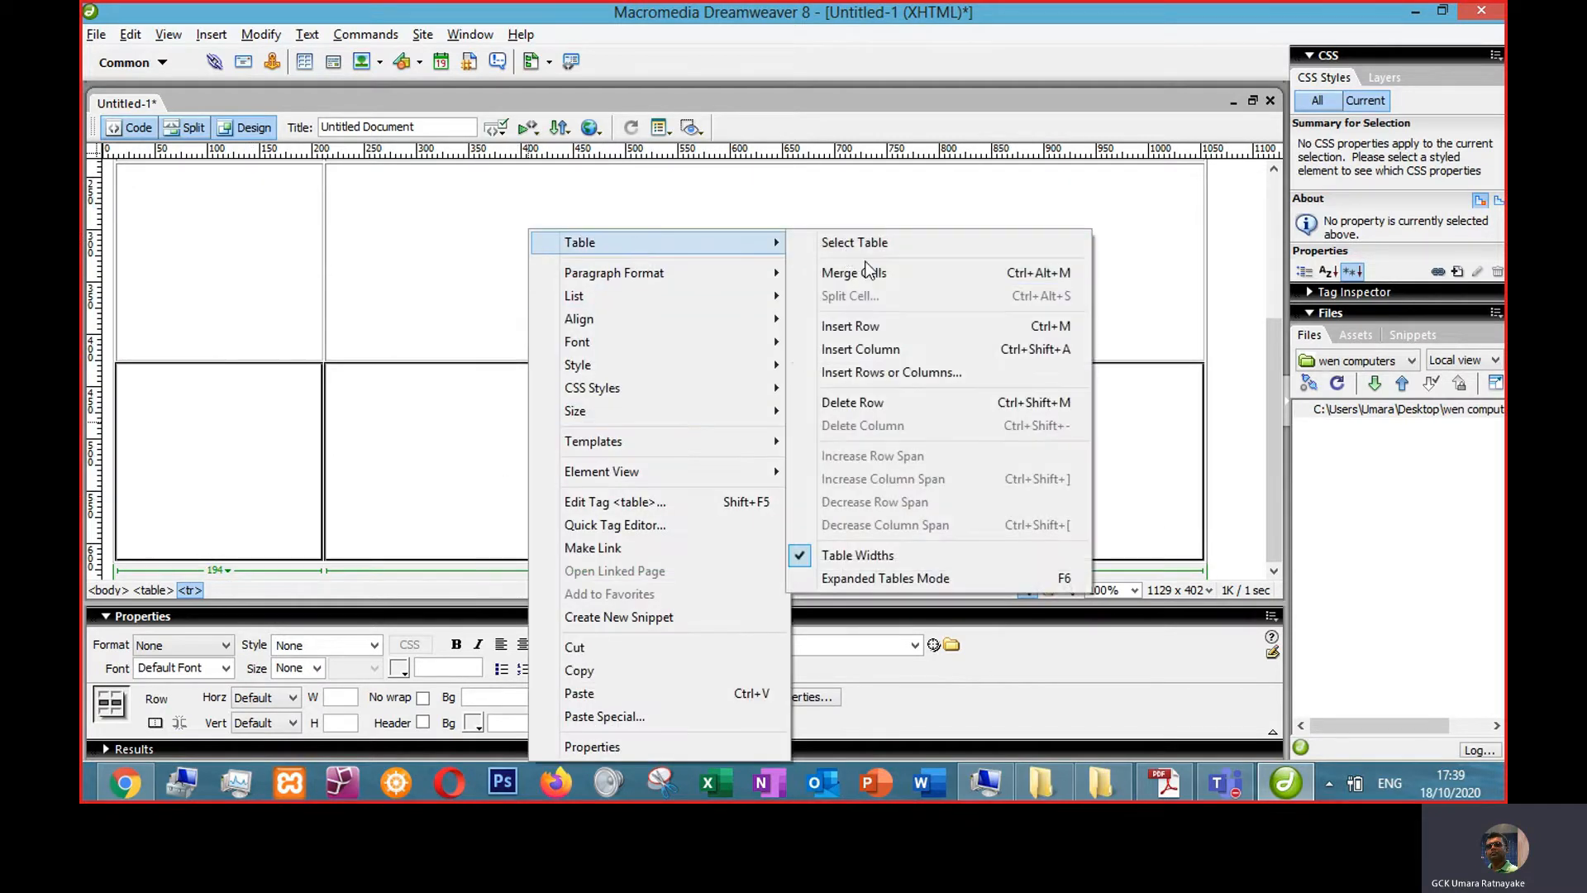
{"action": "left_click", "coordinate": [867, 268]}
{"action": "mouse_move", "coordinate": [779, 559]}
{"action": "left_mouse_down"}
{"action": "mouse_move", "coordinate": [786, 437]}
{"action": "mouse_move", "coordinate": [808, 553]}
{"action": "left_mouse_up"}
{"action": "left_click", "coordinate": [719, 407]}
{"action": "left_click", "coordinate": [621, 463]}
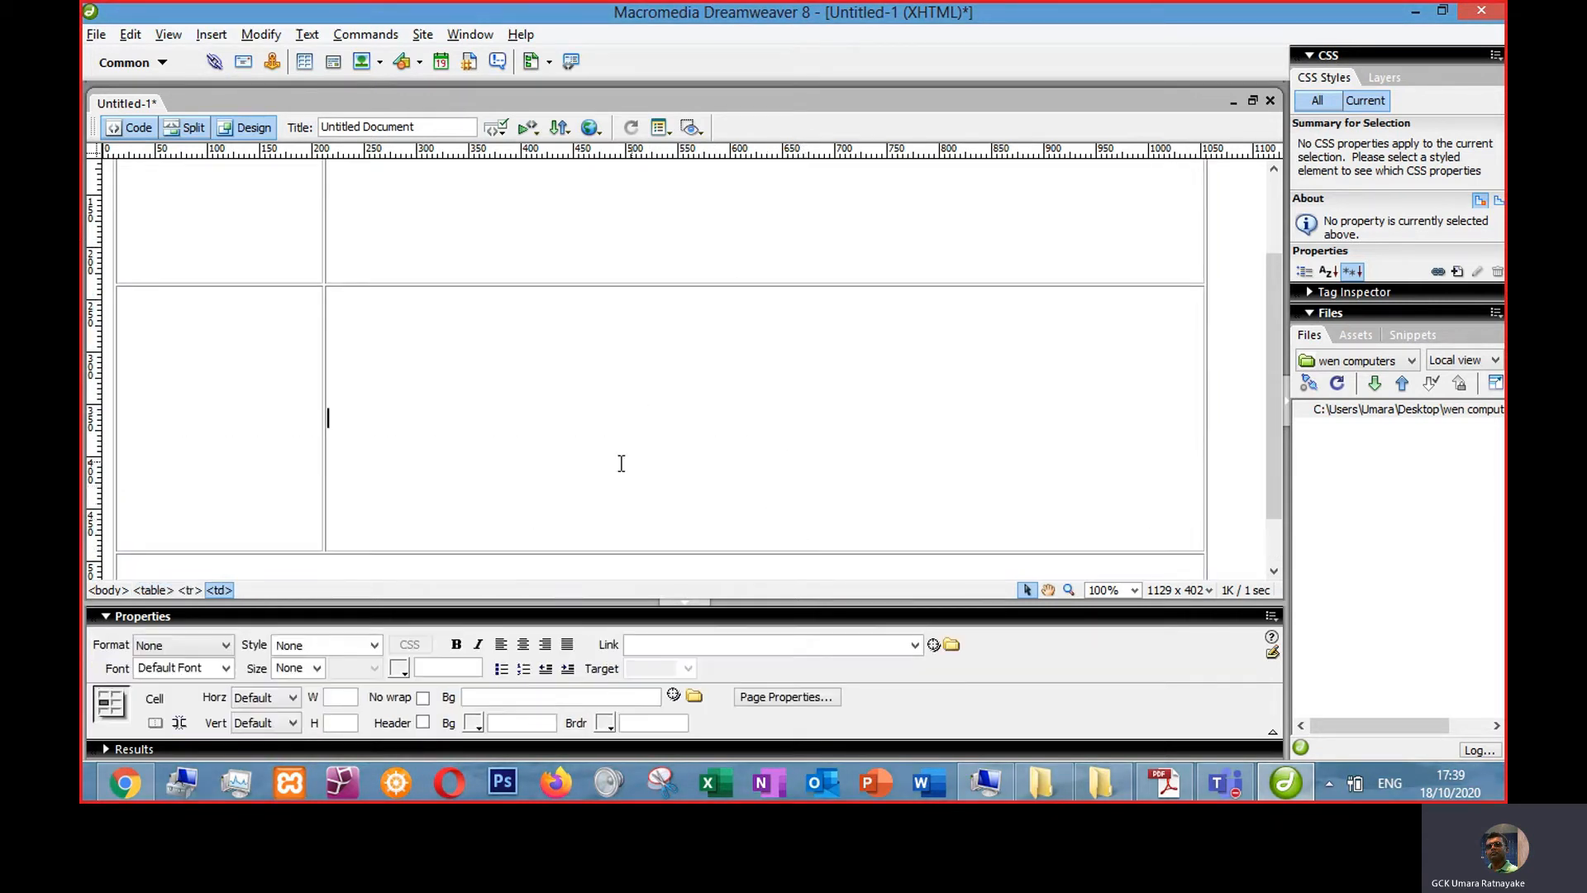
- Merge the large content cells of the fourth and fifth rows into one tall cell
{"action": "scroll", "coordinate": [646, 422], "scroll_direction": "up", "scroll_amount": 3}
{"action": "left_click", "coordinate": [688, 298]}
{"action": "left_click_drag", "start_coordinate": [688, 297], "coordinate": [691, 425]}
{"action": "right_click", "coordinate": [691, 425]}
{"action": "mouse_move", "coordinate": [797, 245]}
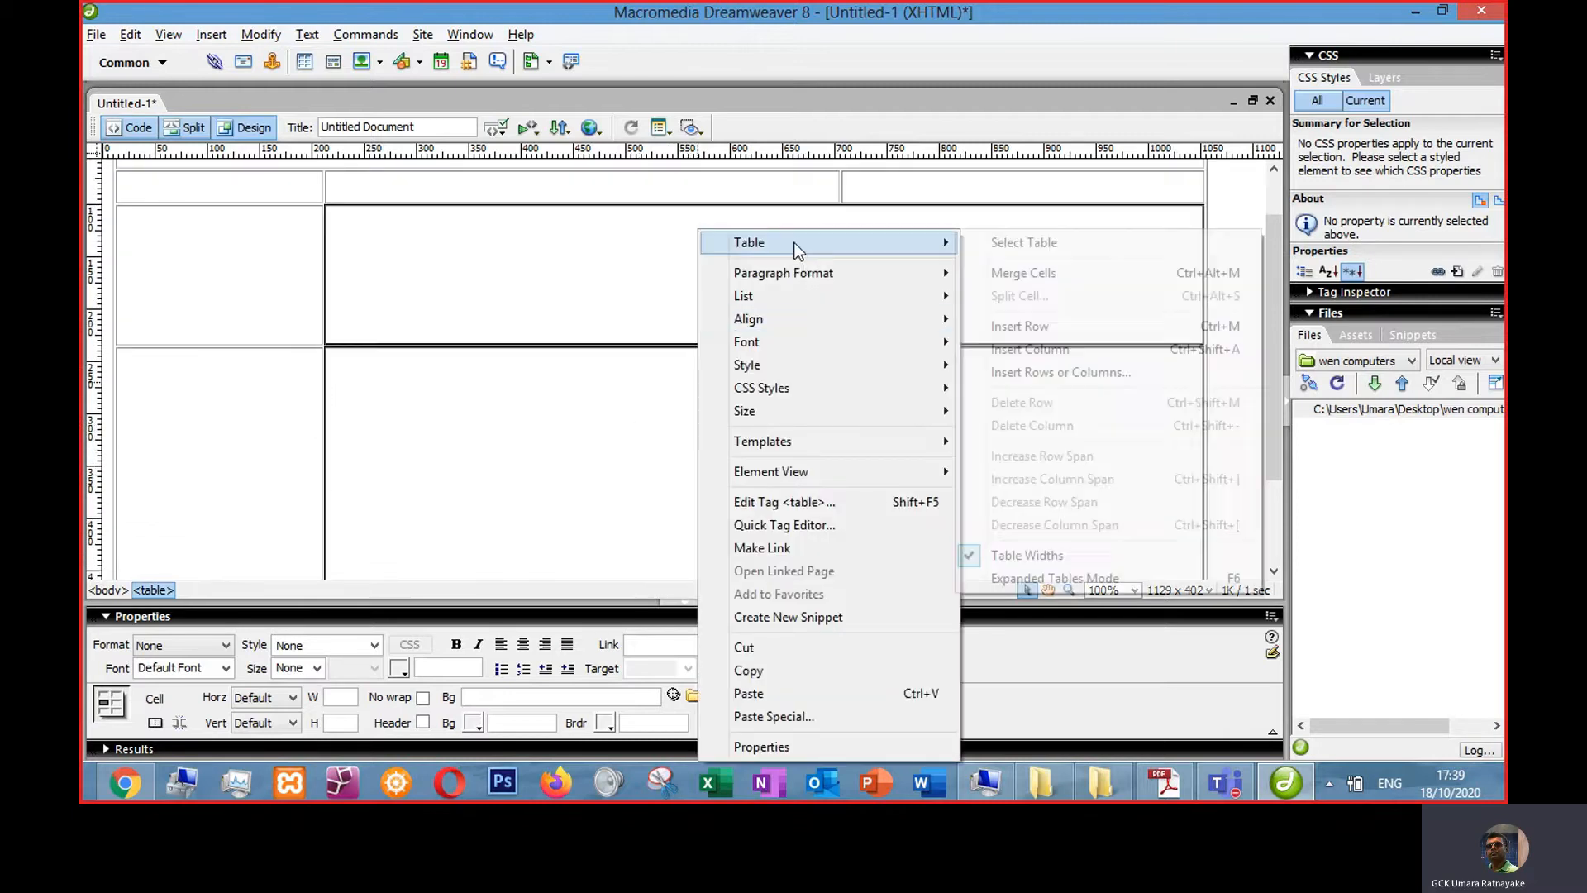
{"action": "left_click", "coordinate": [1035, 273]}
- Copy the 'Celtic Springs Scuba (CS Scuba)' heading text from the reference page
{"action": "scroll", "coordinate": [470, 446], "scroll_direction": "up", "scroll_amount": 3}
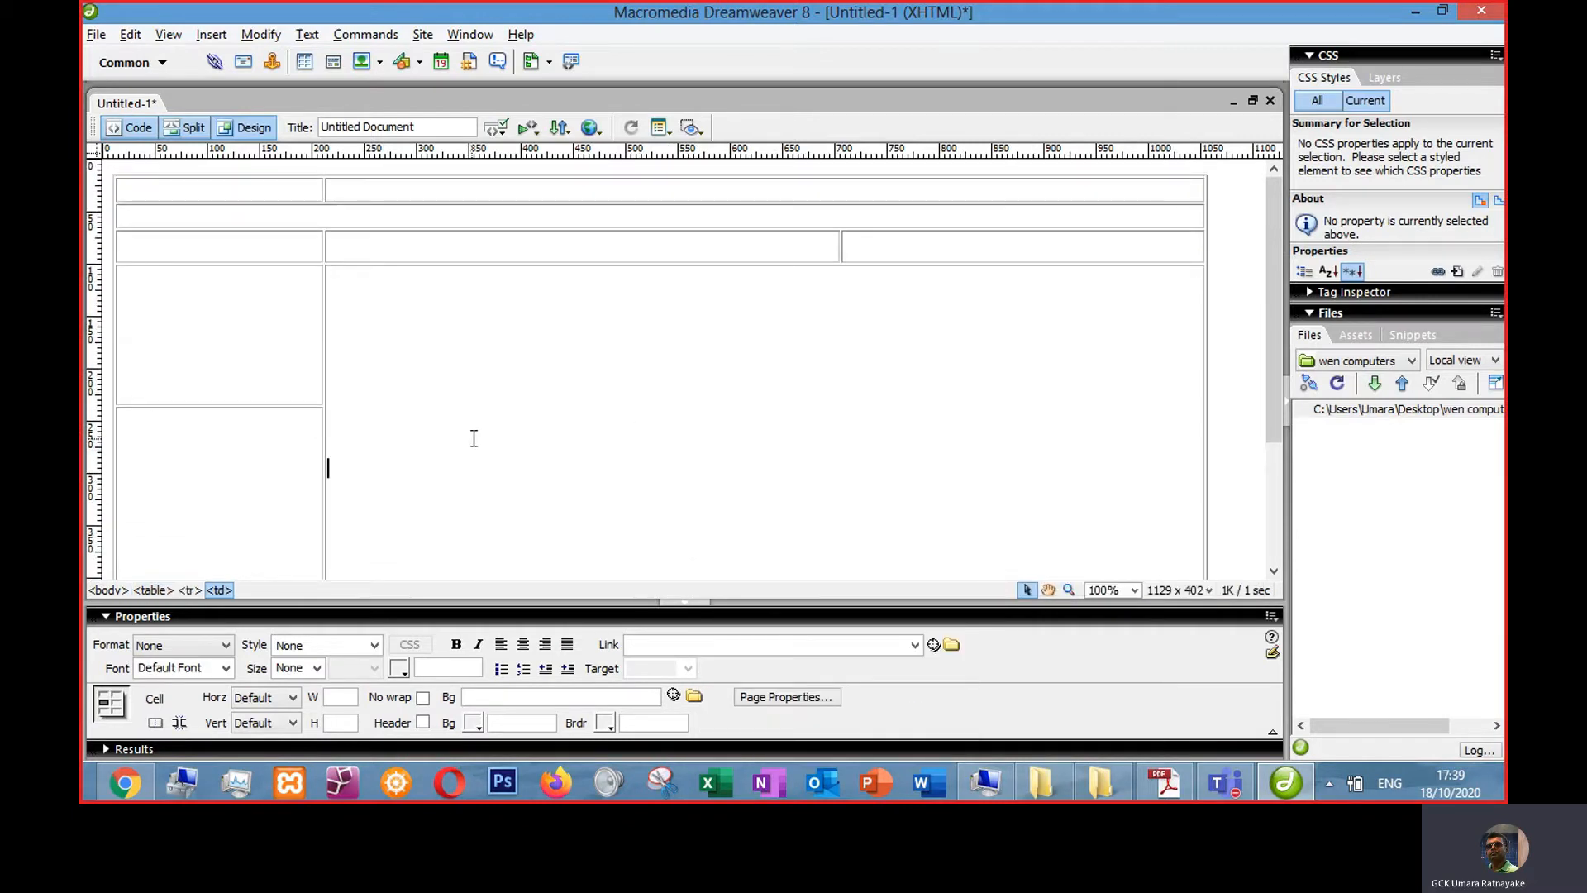
{"action": "key", "text": "alt+Tab"}
{"action": "scroll", "coordinate": [772, 403], "scroll_direction": "up", "scroll_amount": 1}
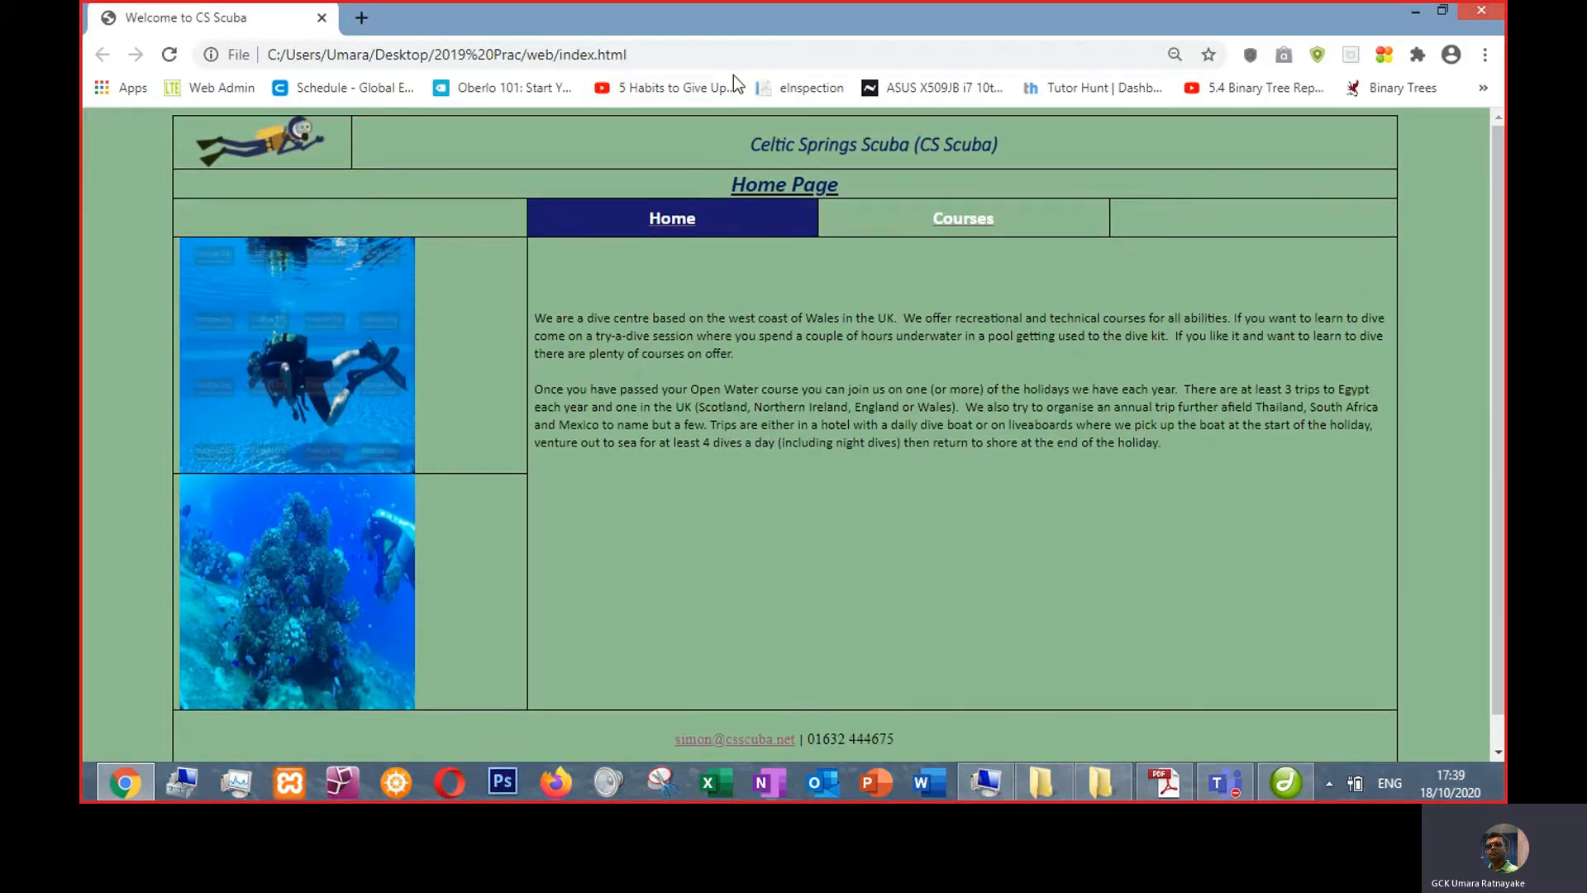
{"action": "left_click_drag", "start_coordinate": [749, 145], "coordinate": [999, 149]}
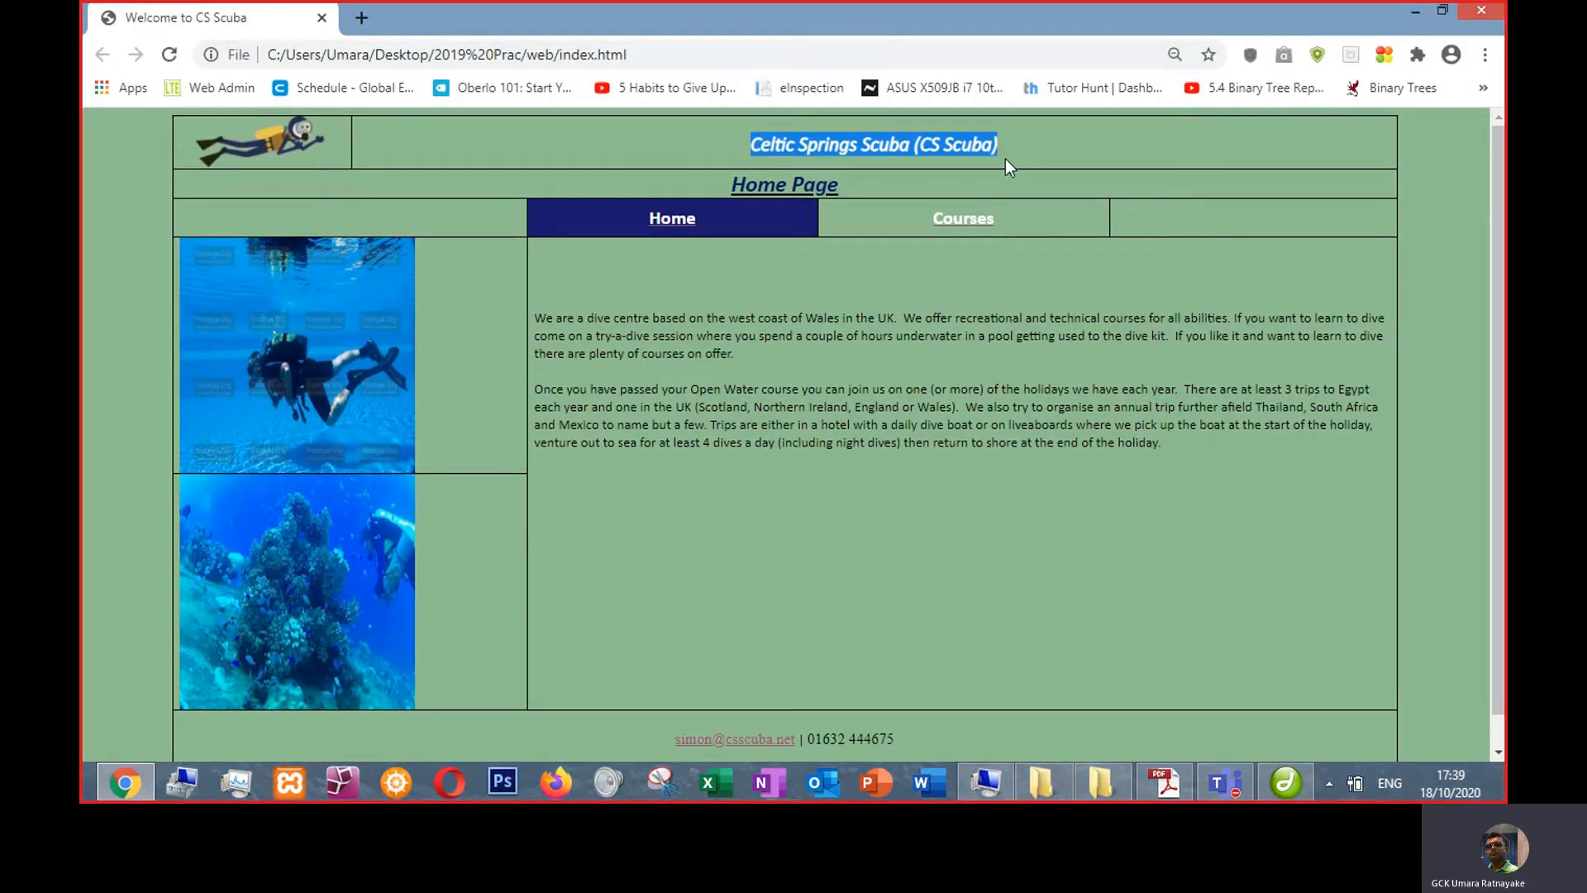
{"action": "key", "text": "alt+Tab"}
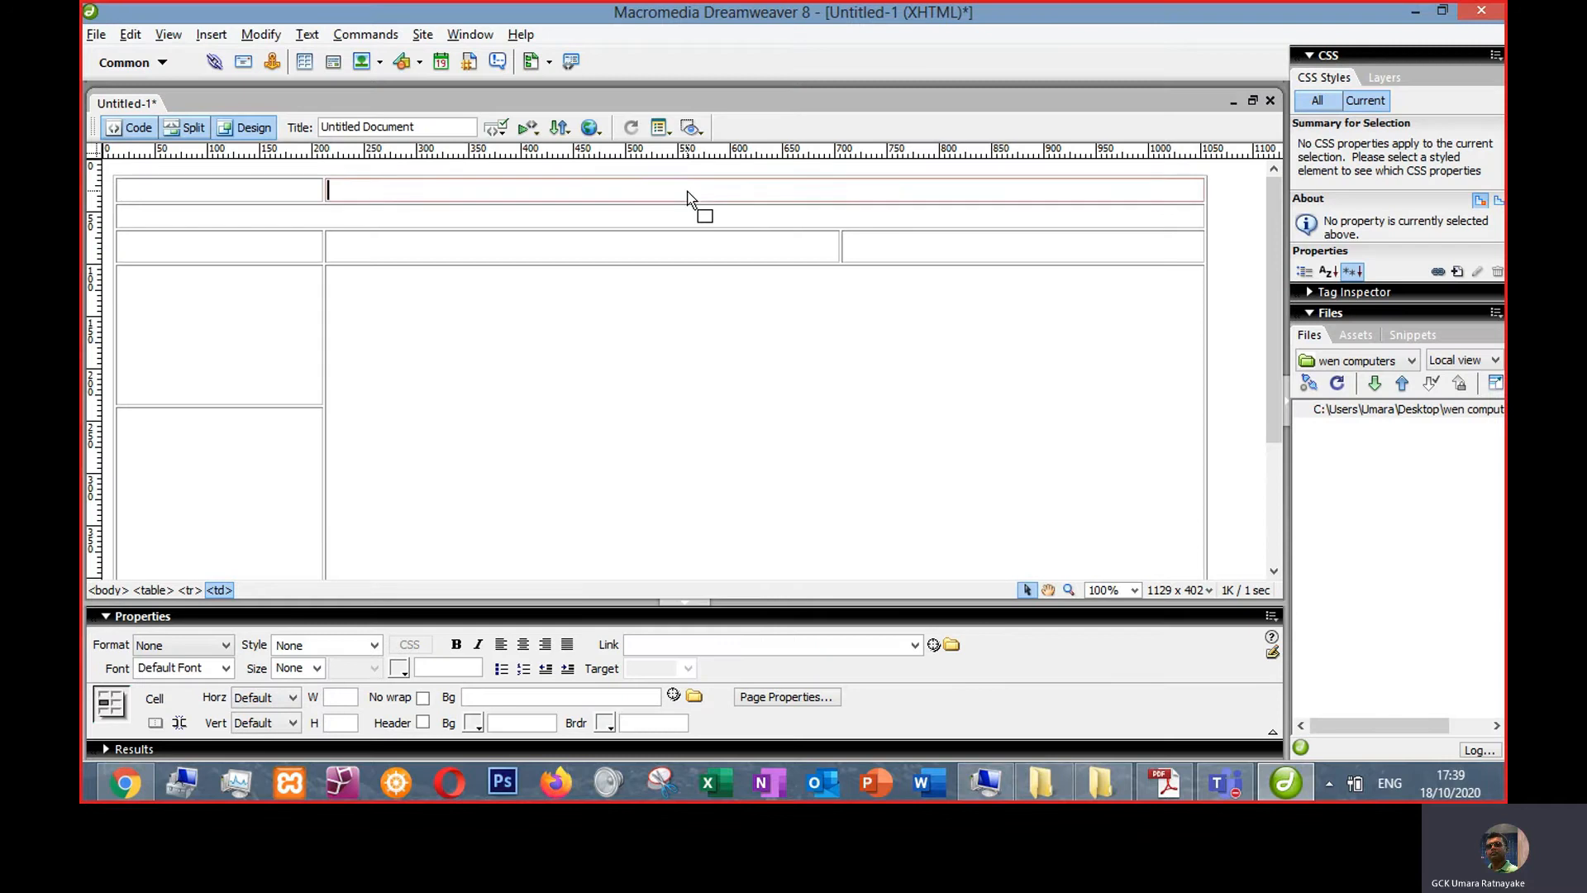
- Paste the copied heading into the table's top-right cell and undo the paste
{"action": "key", "text": "ctrl+v"}
{"action": "left_click", "coordinate": [662, 201]}
{"action": "left_click_drag", "start_coordinate": [539, 201], "coordinate": [1078, 200]}
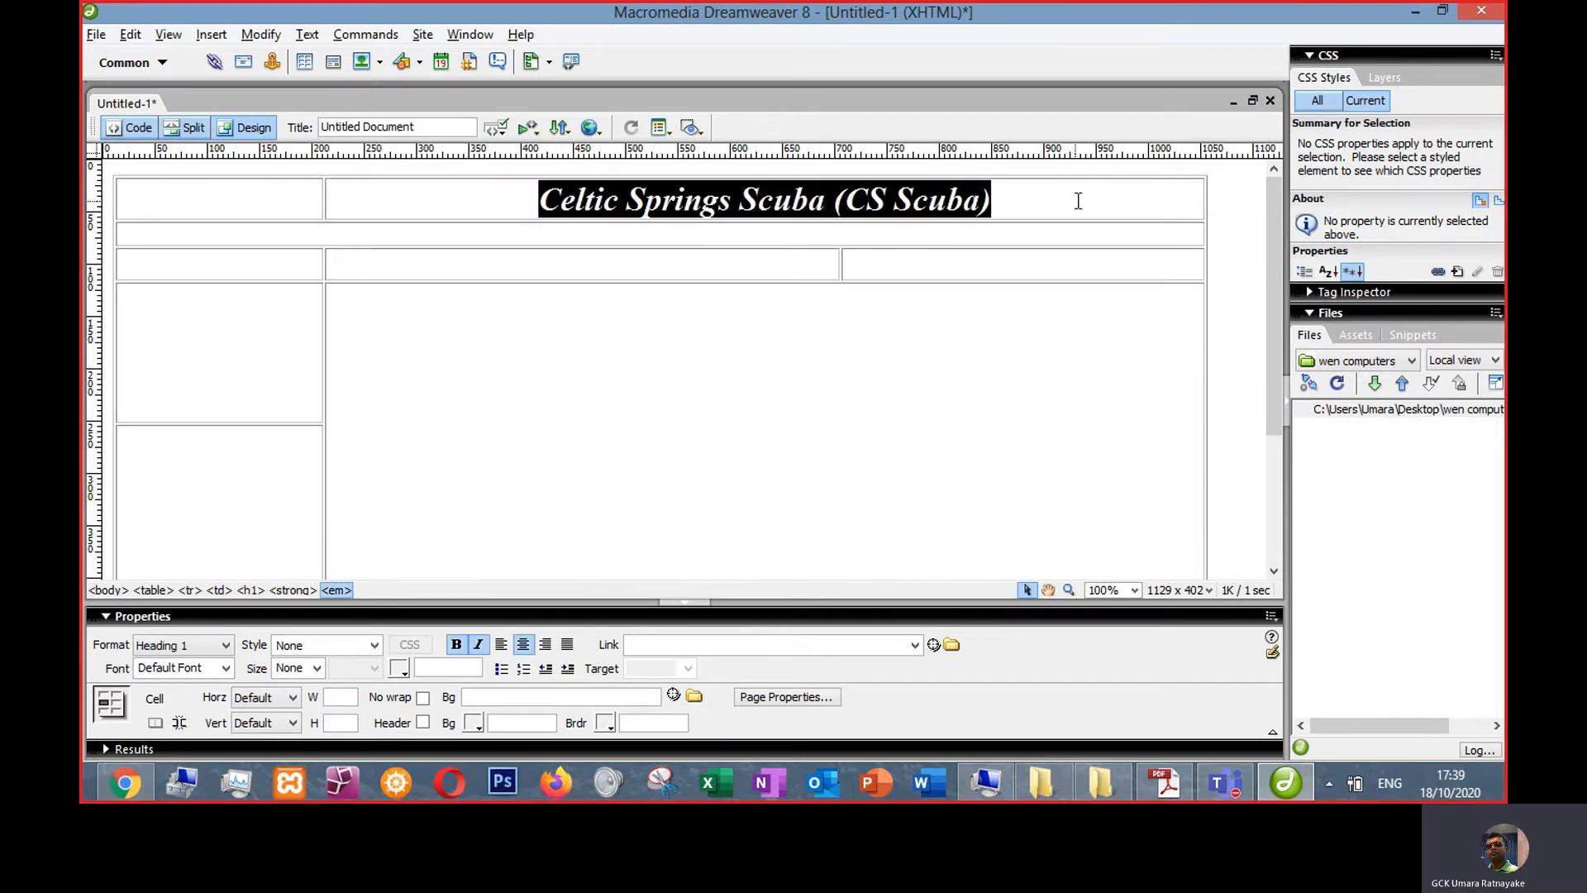
{"action": "left_click", "coordinate": [820, 473]}
{"action": "left_click", "coordinate": [543, 207]}
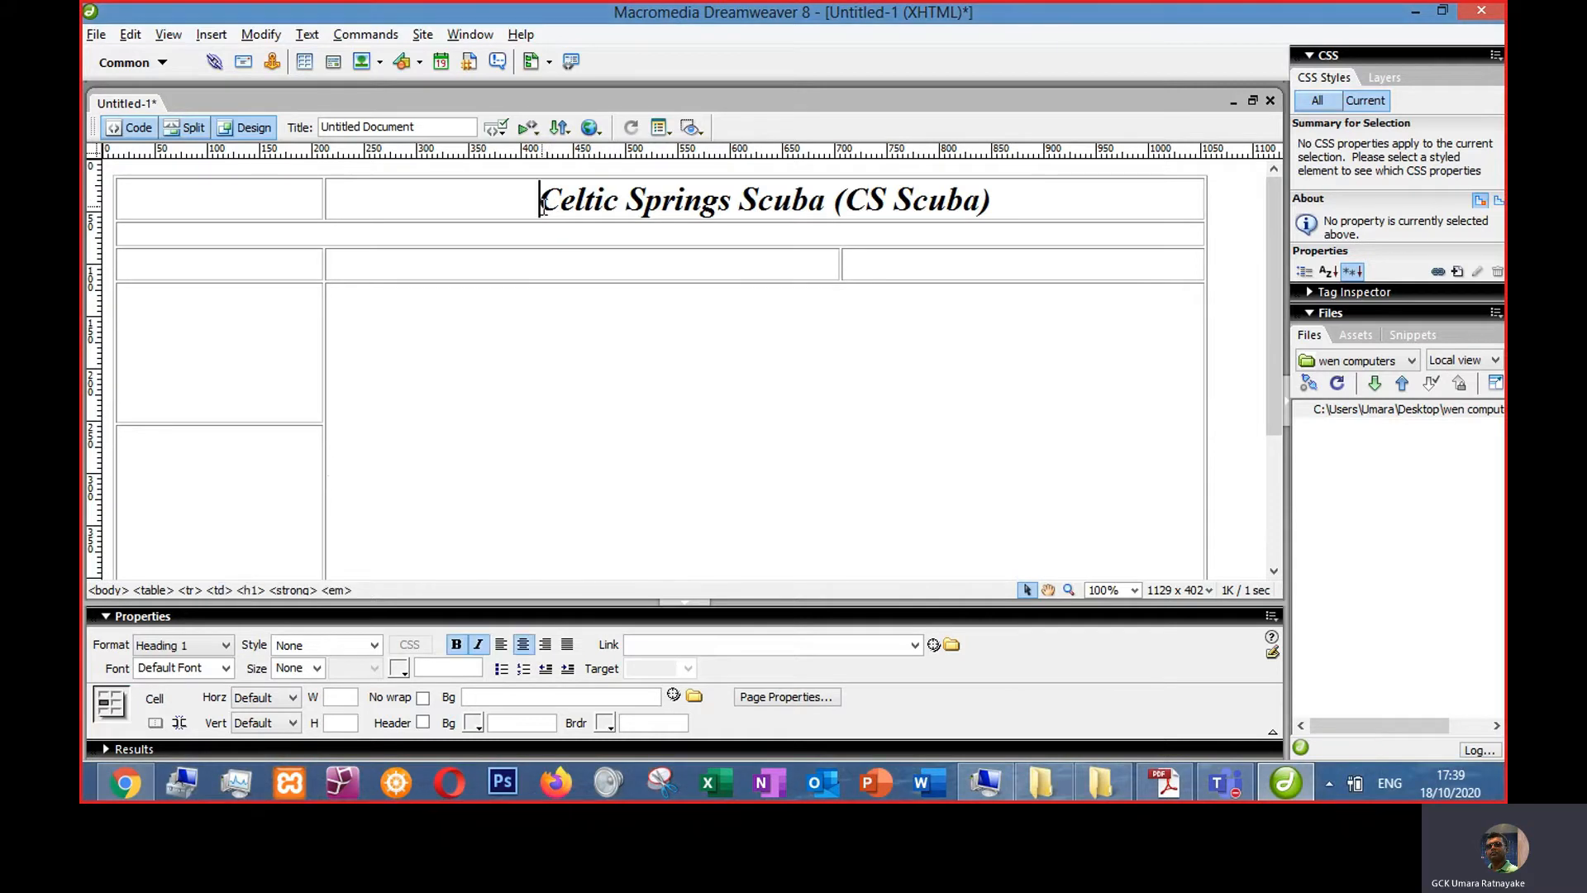
{"action": "key", "text": "ctrl+z"}
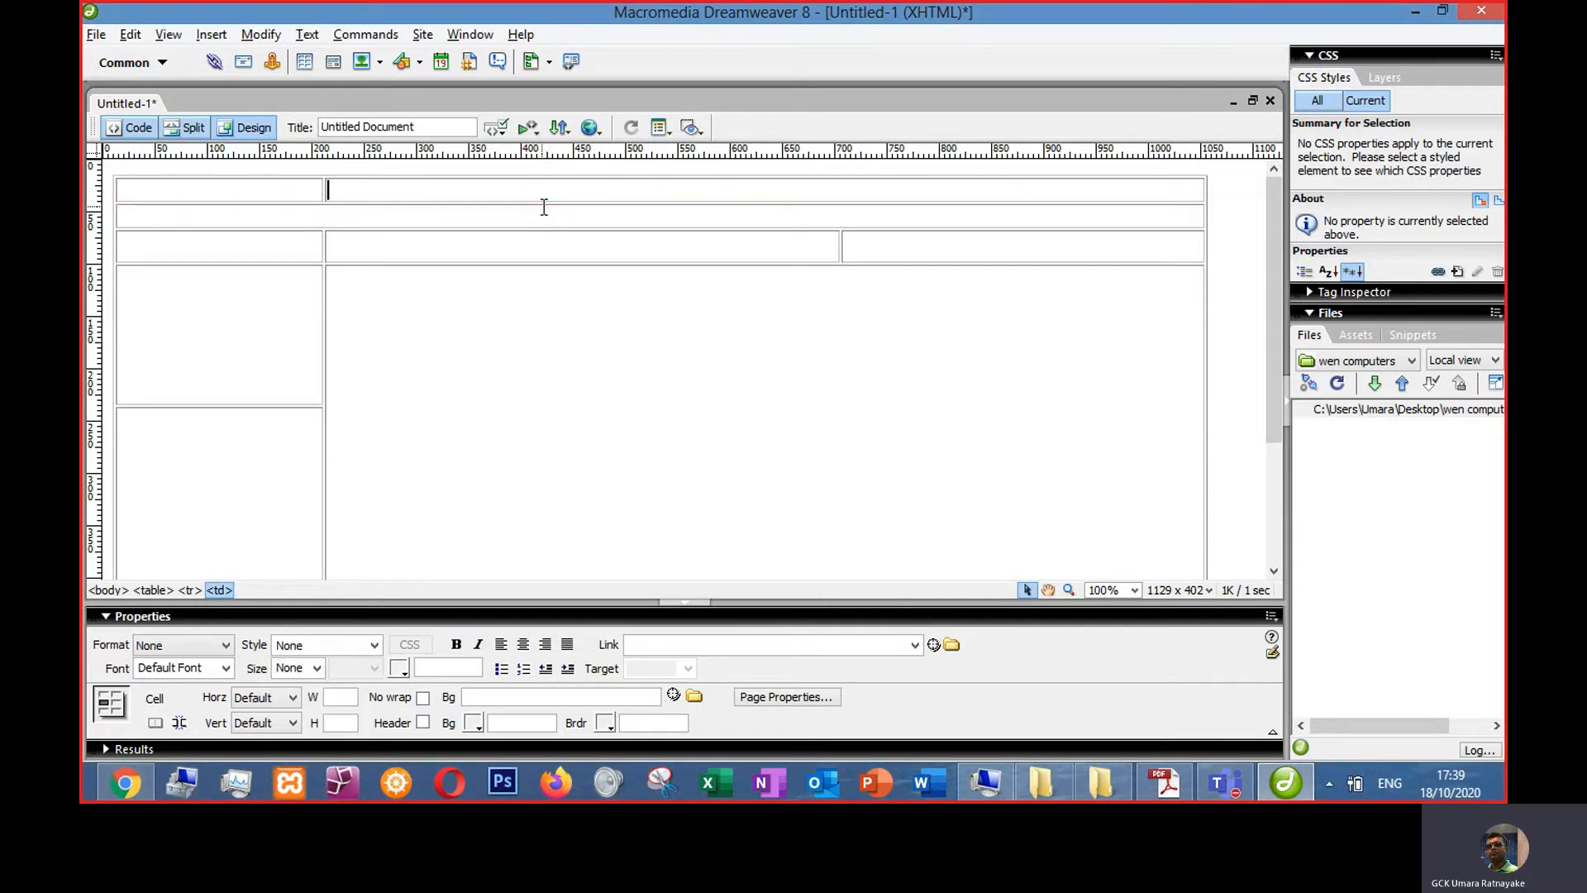
- Route the copied heading through Notepad and paste it as plain text into the table's top-right cell
{"action": "key", "text": "super"}
{"action": "type", "text": "v"}
{"action": "key", "text": "BackSpace"}
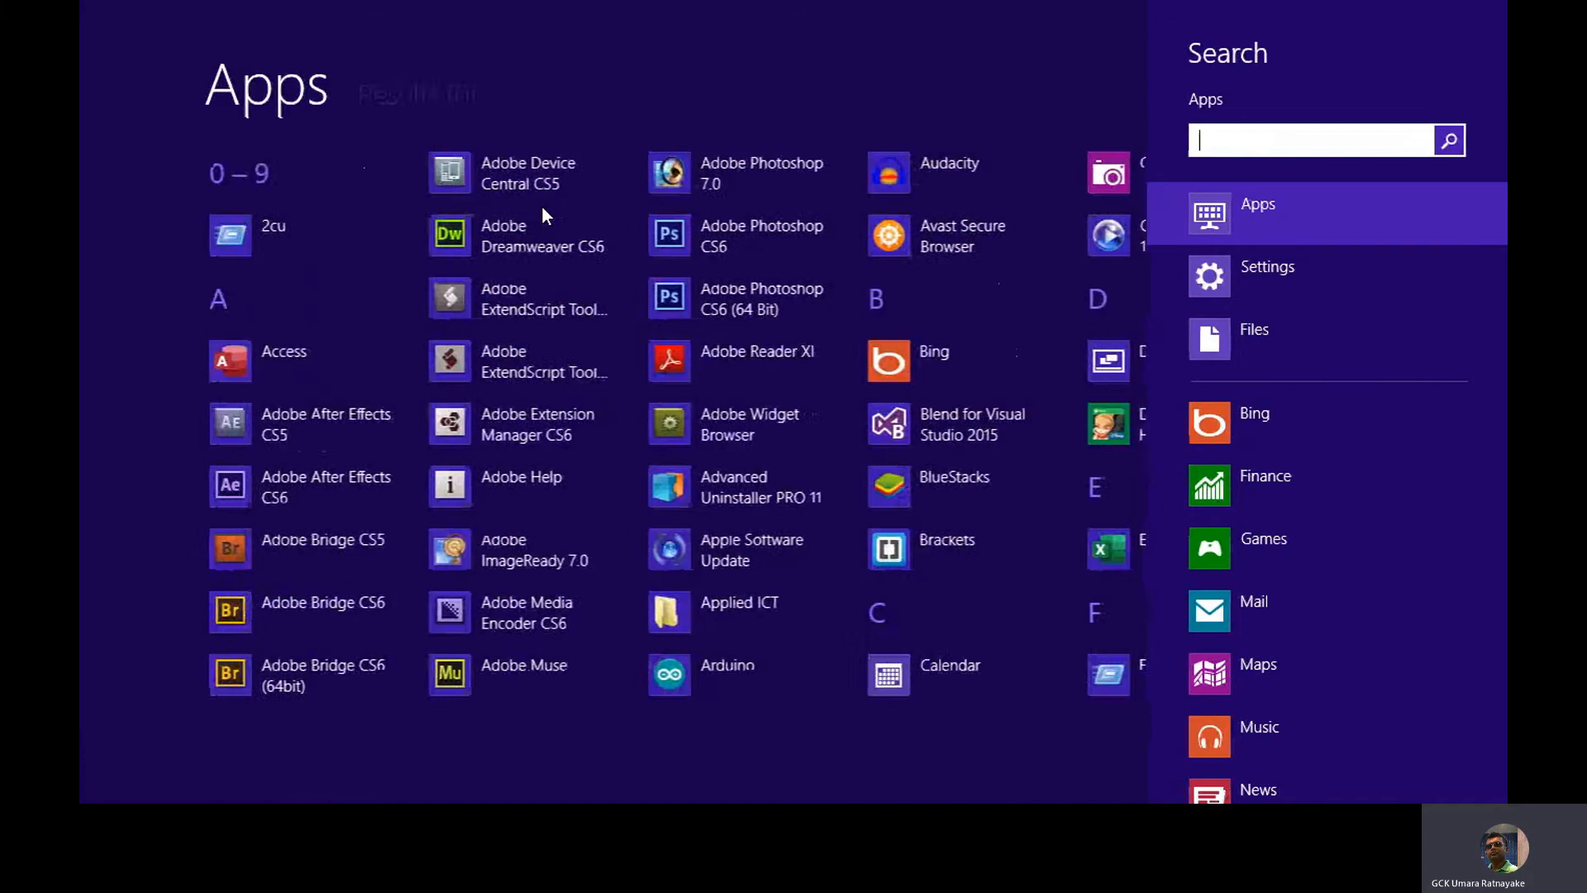
{"action": "type", "text": "note"}
{"action": "key", "text": "Return"}
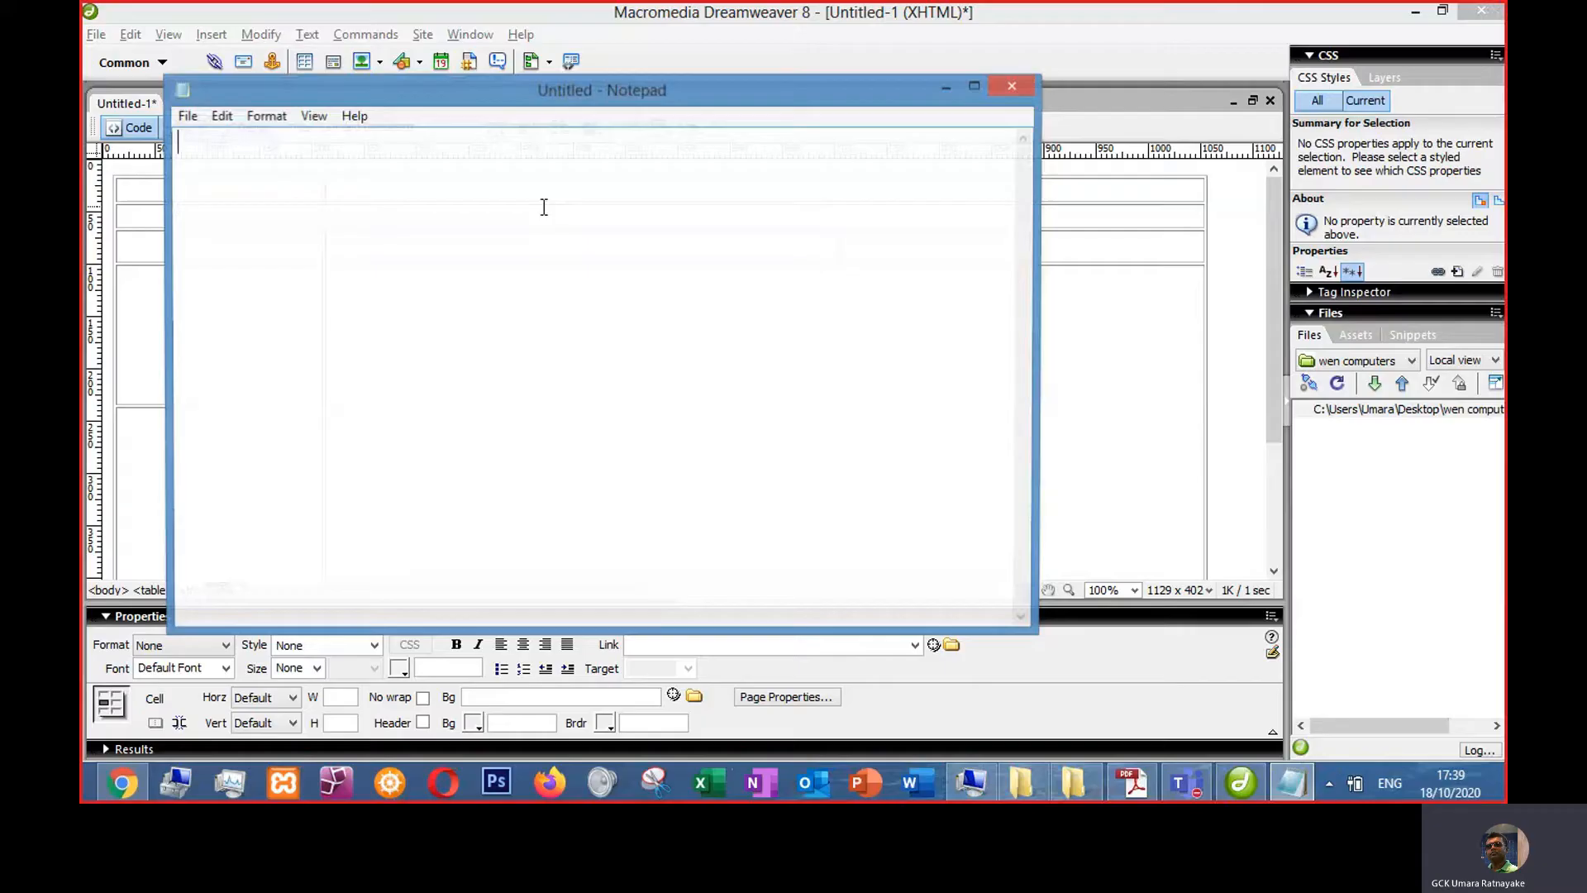
{"action": "key", "text": "ctrl+v"}
{"action": "left_click_drag", "start_coordinate": [432, 143], "coordinate": [175, 143]}
{"action": "left_click", "coordinate": [536, 69]}
{"action": "left_click", "coordinate": [653, 188]}
{"action": "key", "text": "ctrl+v"}
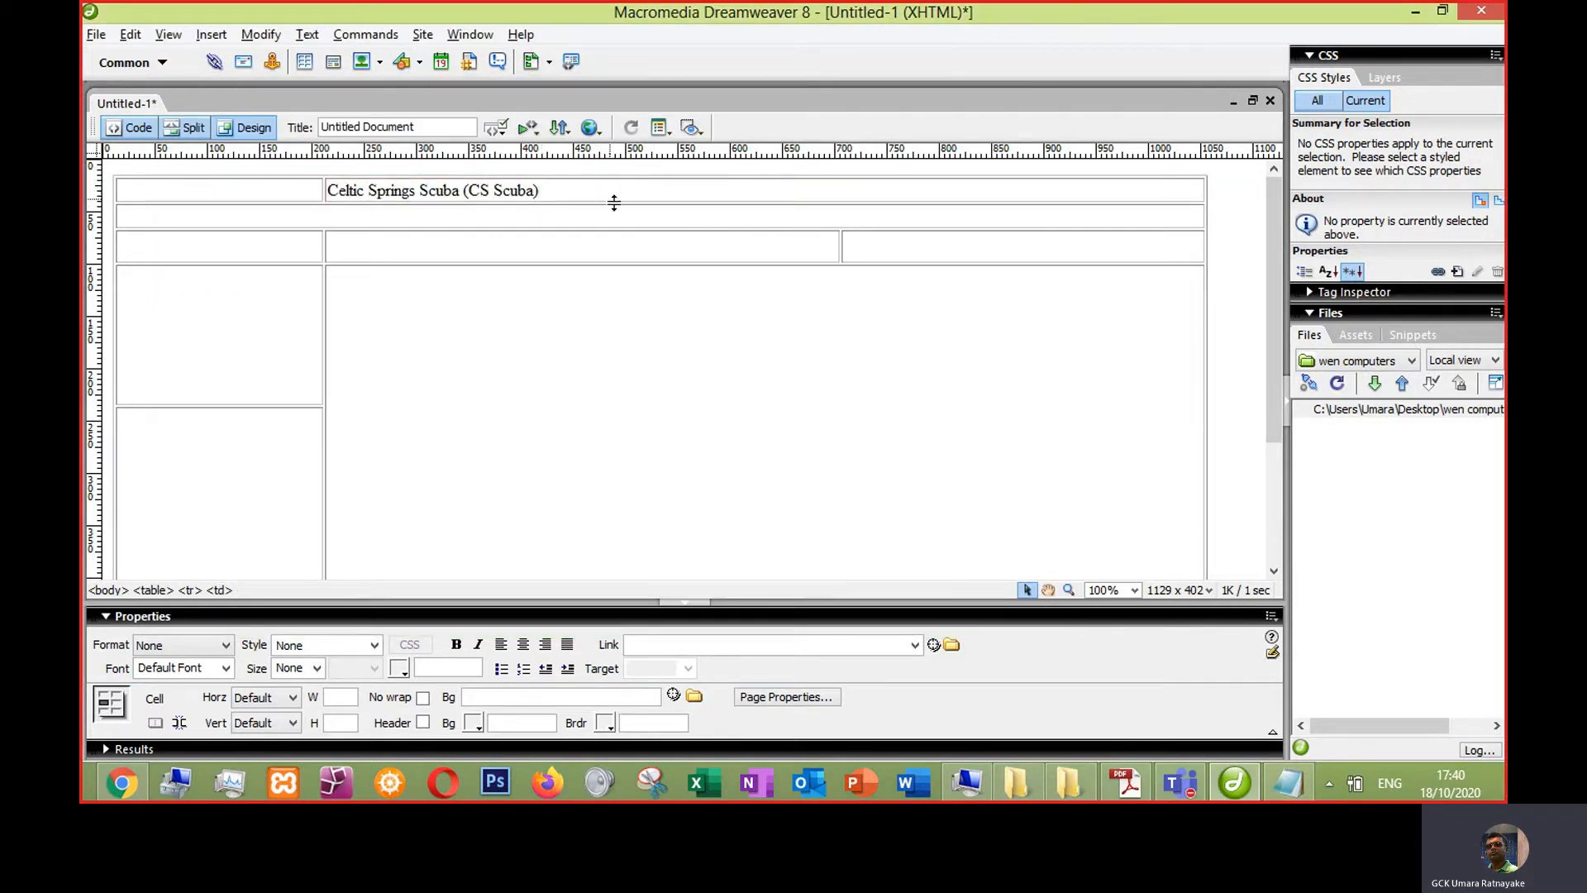
- Copy the 'Home Page' text from the reference page and paste it via Notepad as plain text into the table's second row
{"action": "key", "text": "alt+Tab"}
{"action": "key", "text": "alt+Tab"}
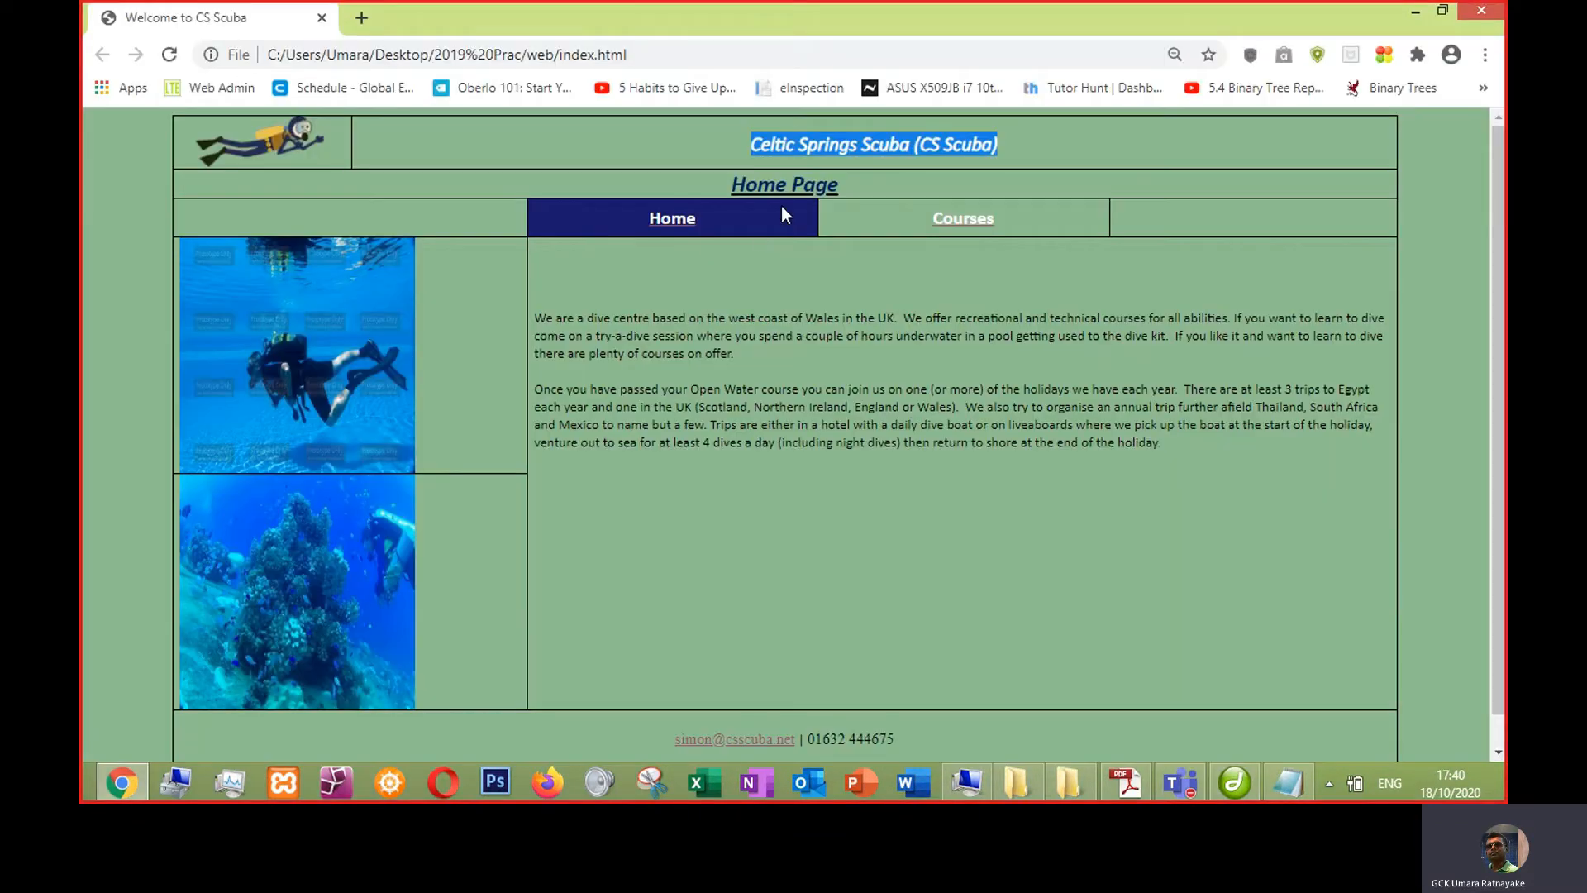
{"action": "left_click_drag", "start_coordinate": [717, 187], "coordinate": [840, 188]}
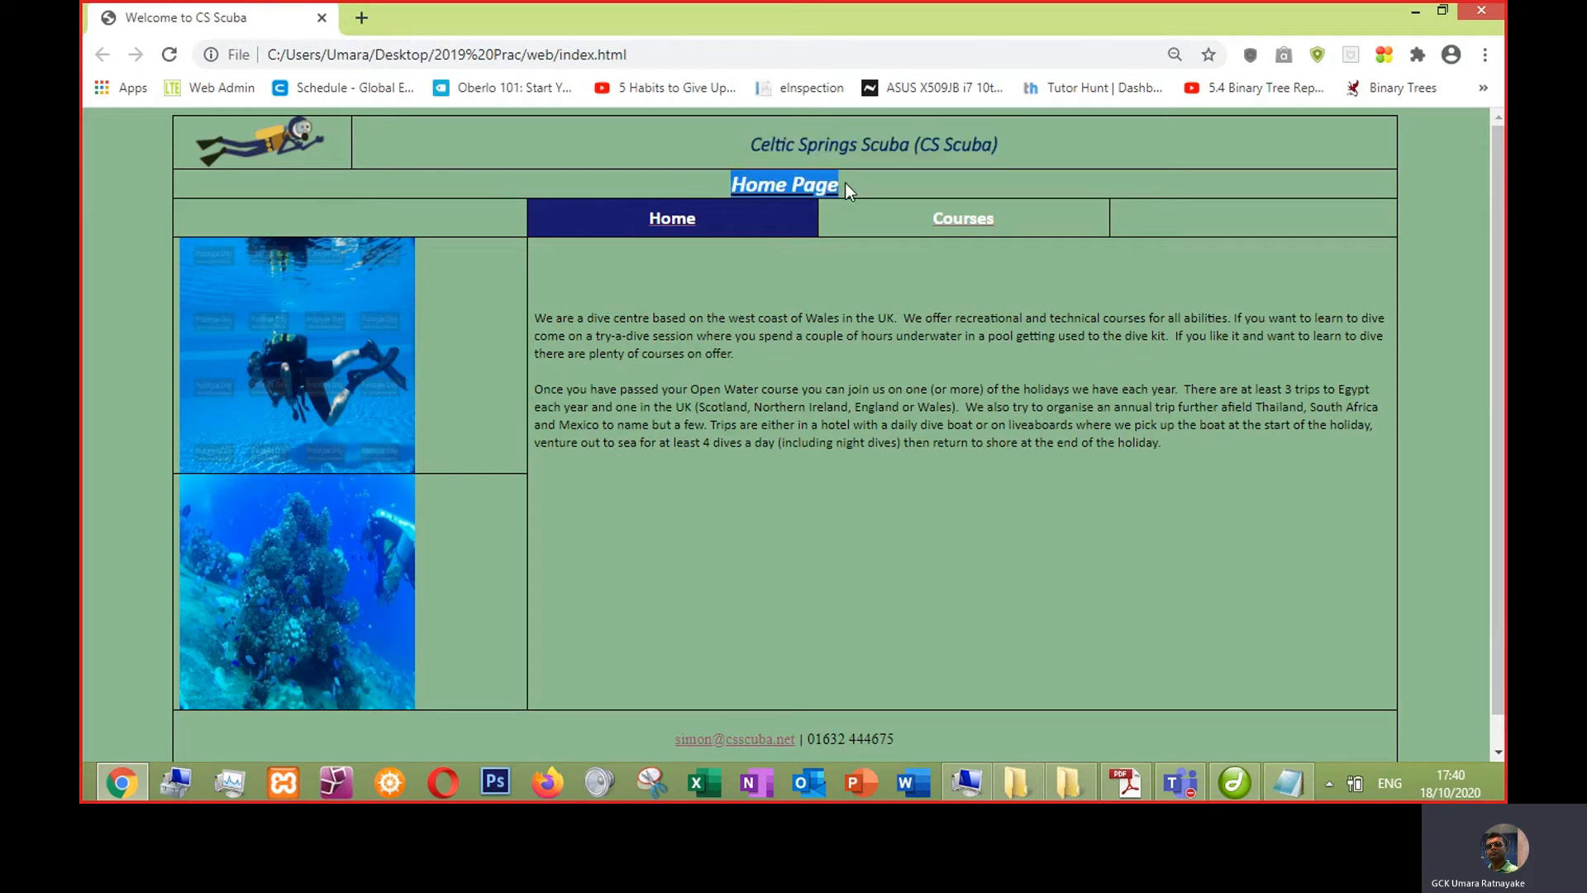
{"action": "key", "text": "alt+Tab"}
{"action": "key", "text": "alt+Tab"}
{"action": "key", "text": "alt+Tab"}
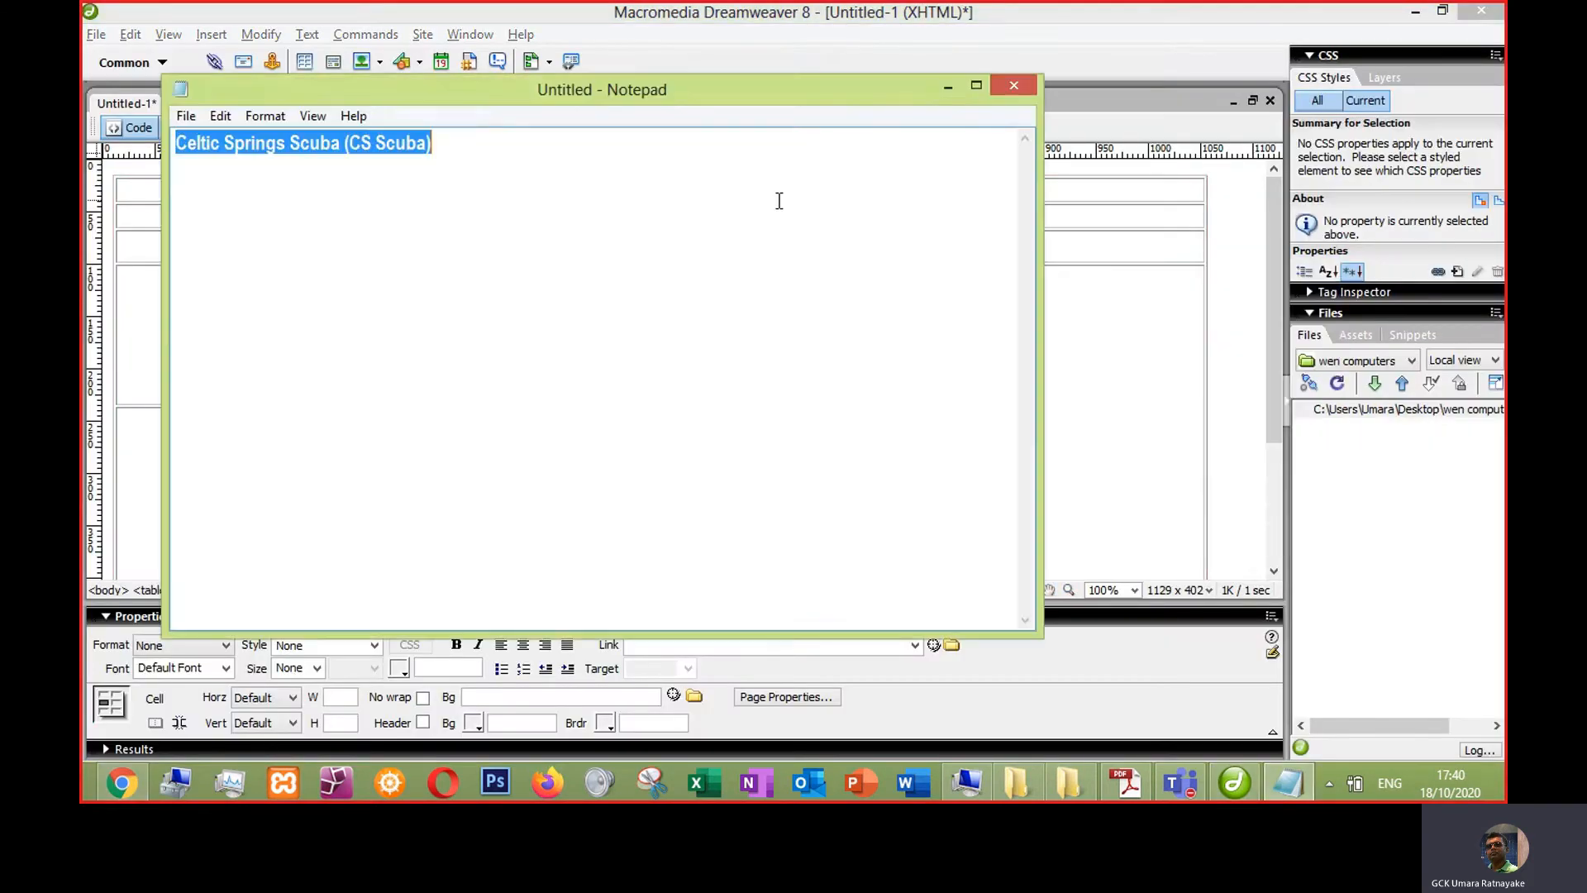
{"action": "key", "text": "ctrl+v"}
{"action": "key", "text": "ctrl+a"}
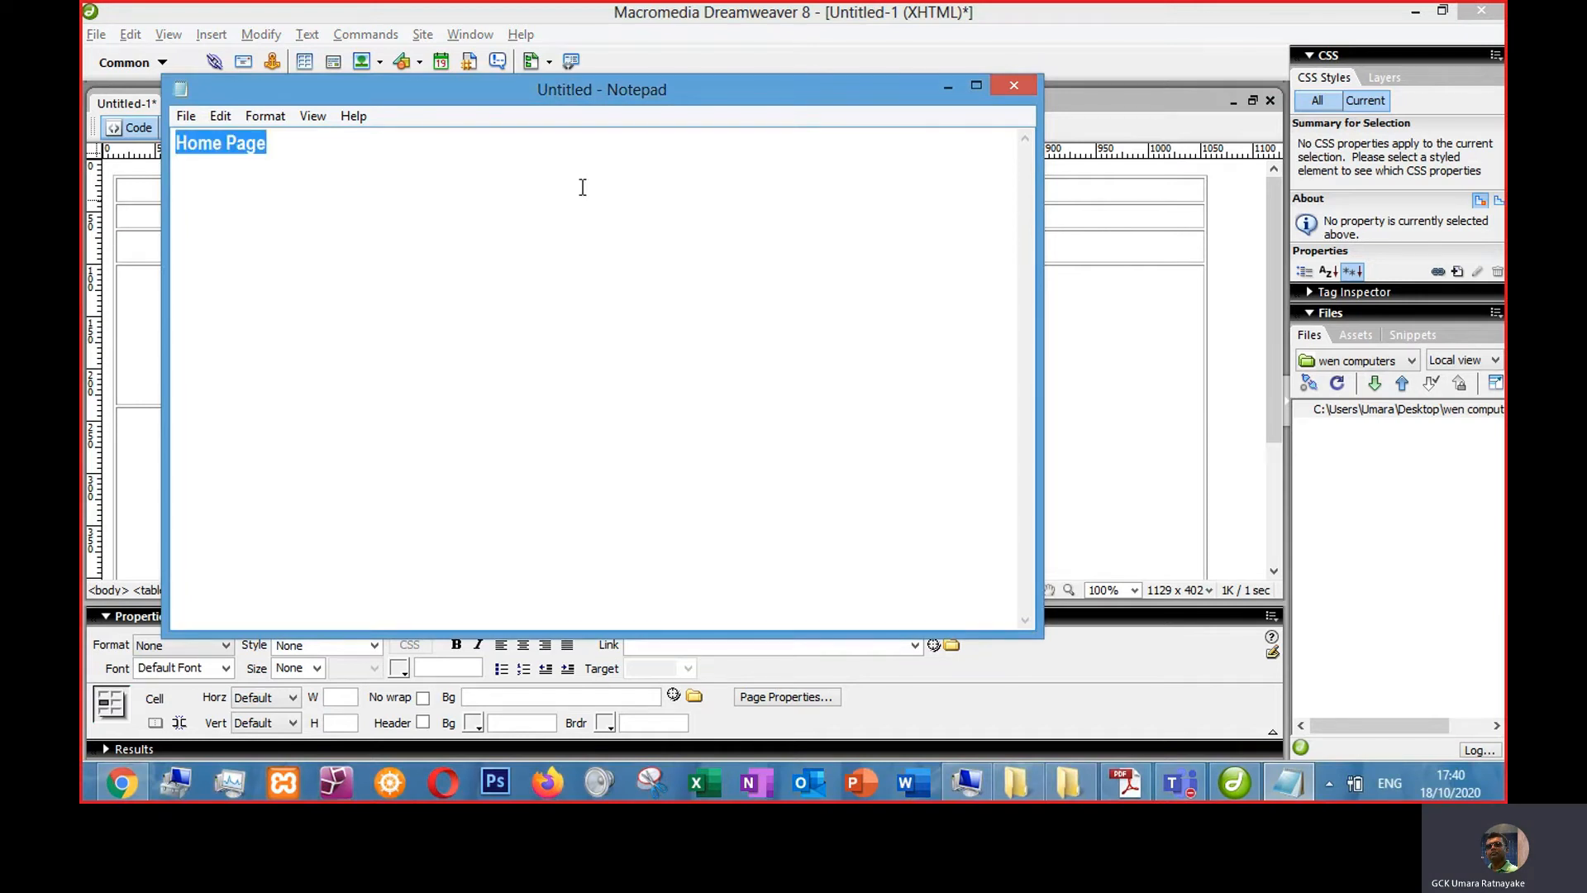
{"action": "key", "text": "alt+Tab"}
{"action": "left_click", "coordinate": [556, 215]}
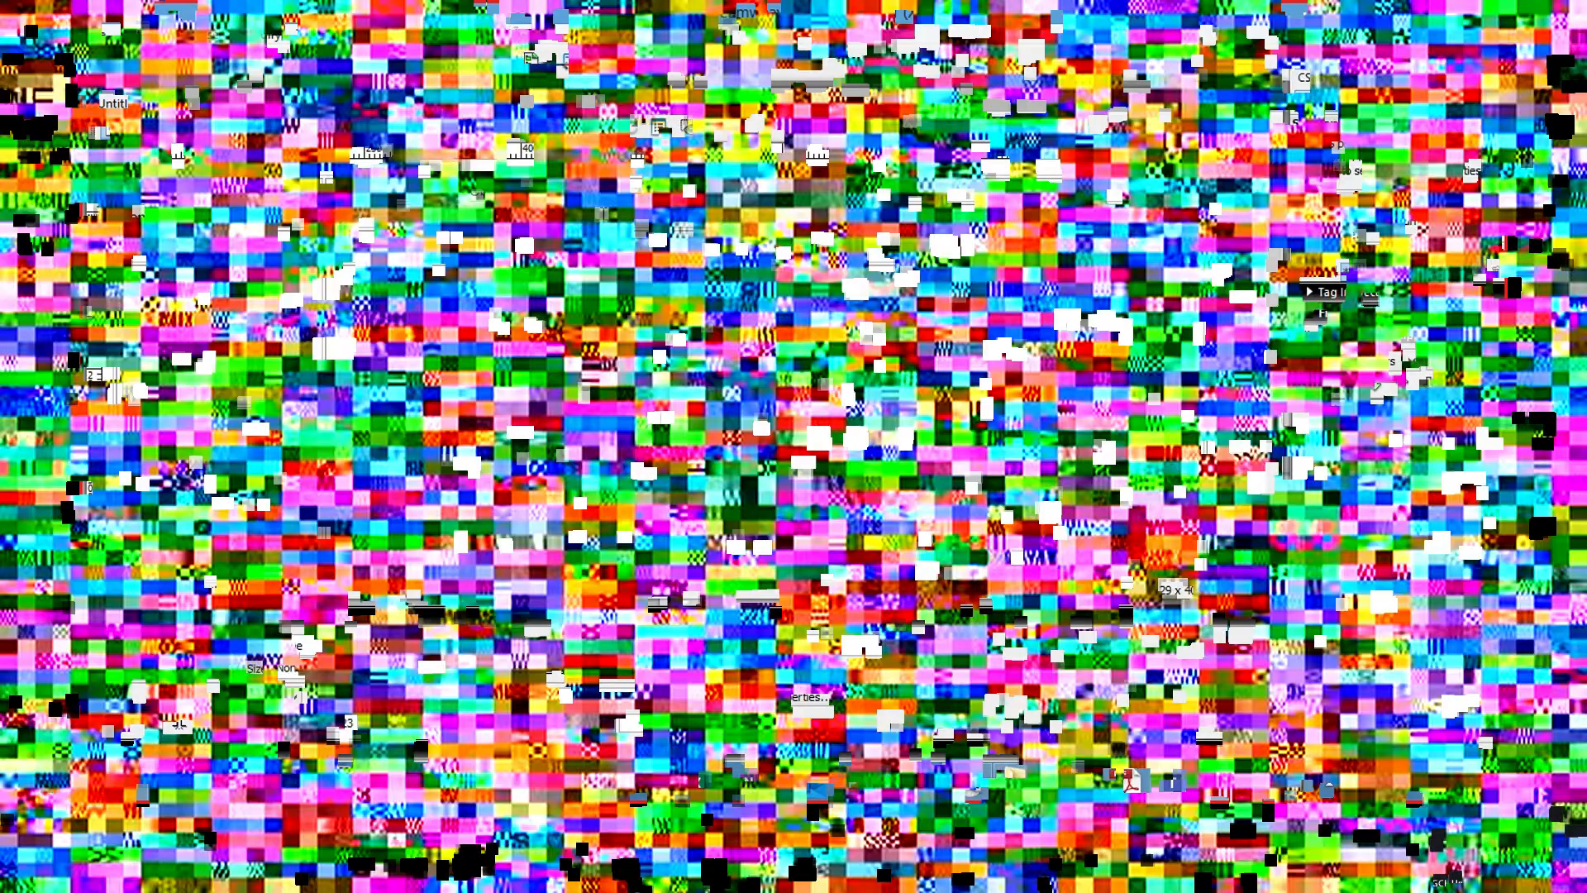
{"action": "key", "text": "ctrl+v"}
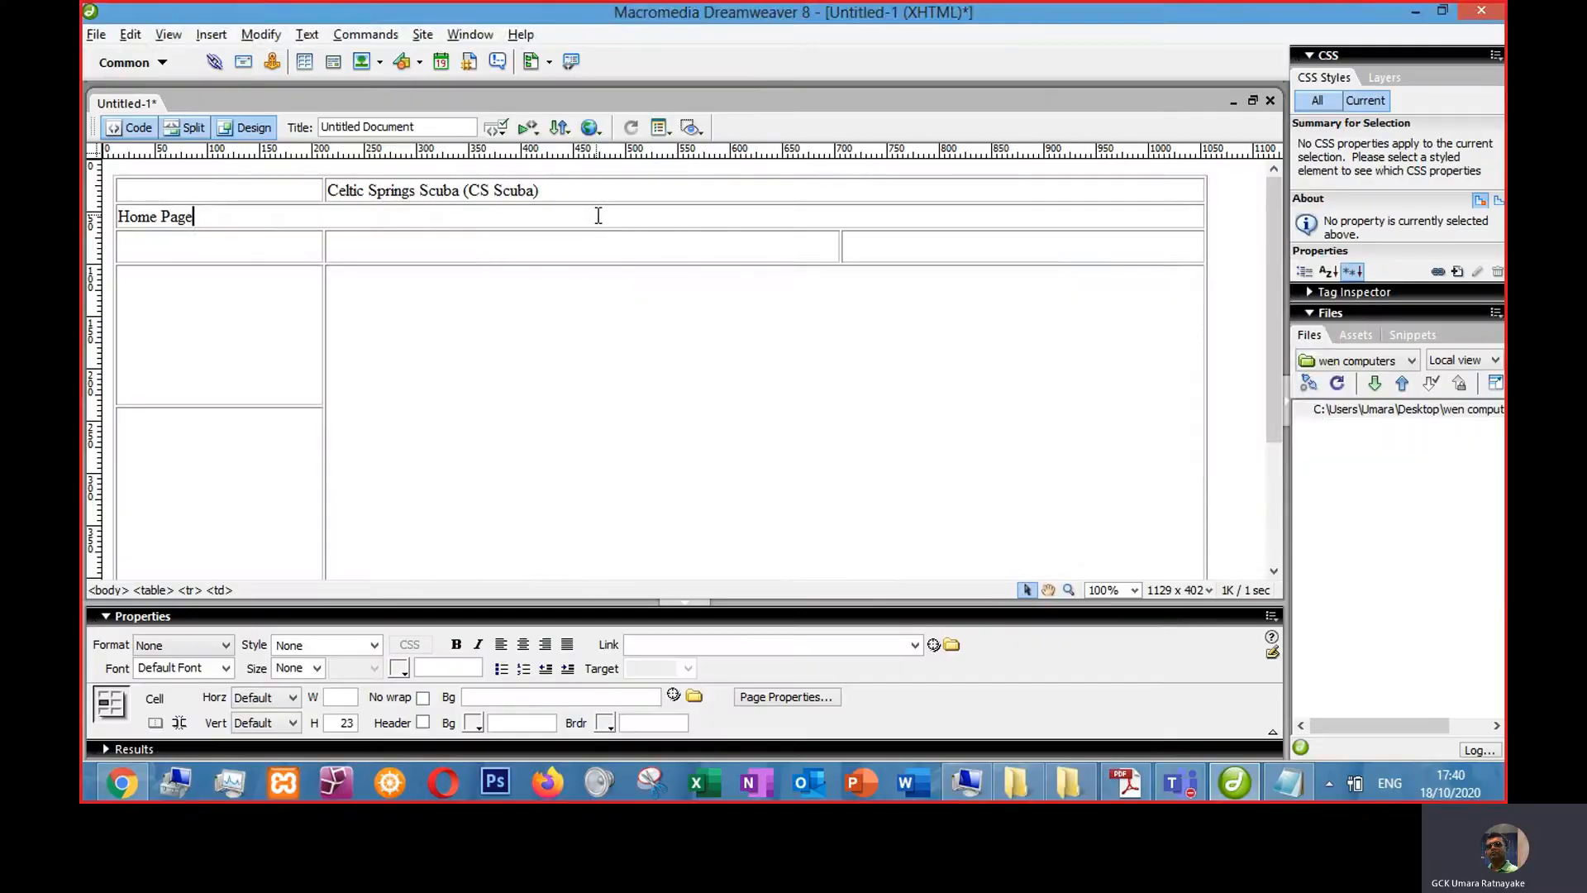
{"action": "key", "text": "alt+Tab"}
{"action": "key", "text": "alt+Tab"}
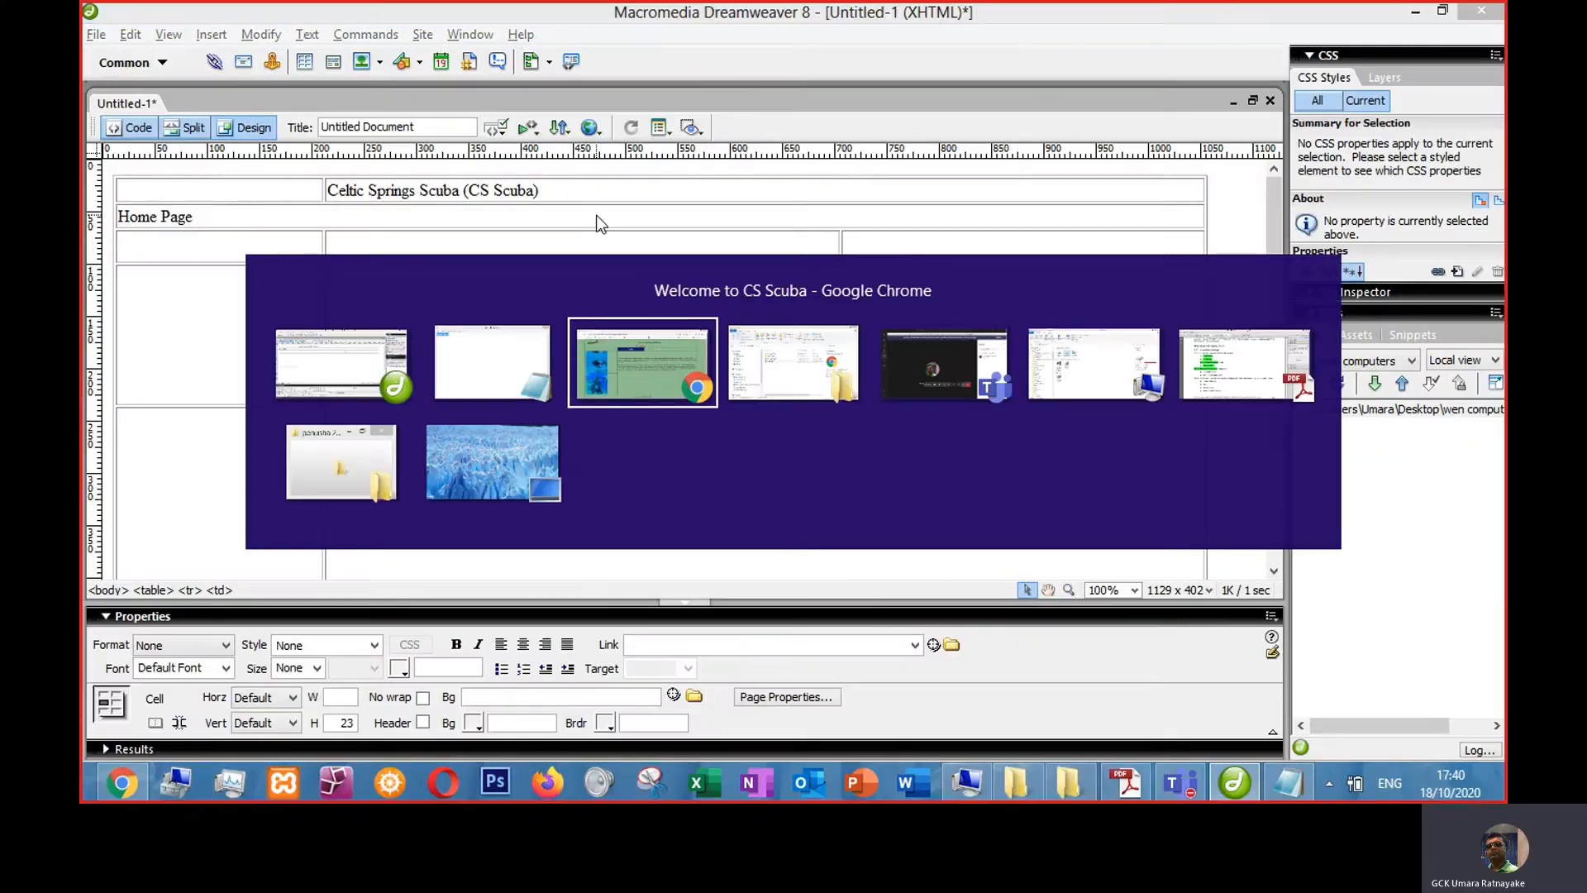
{"action": "key", "text": "alt+Tab"}
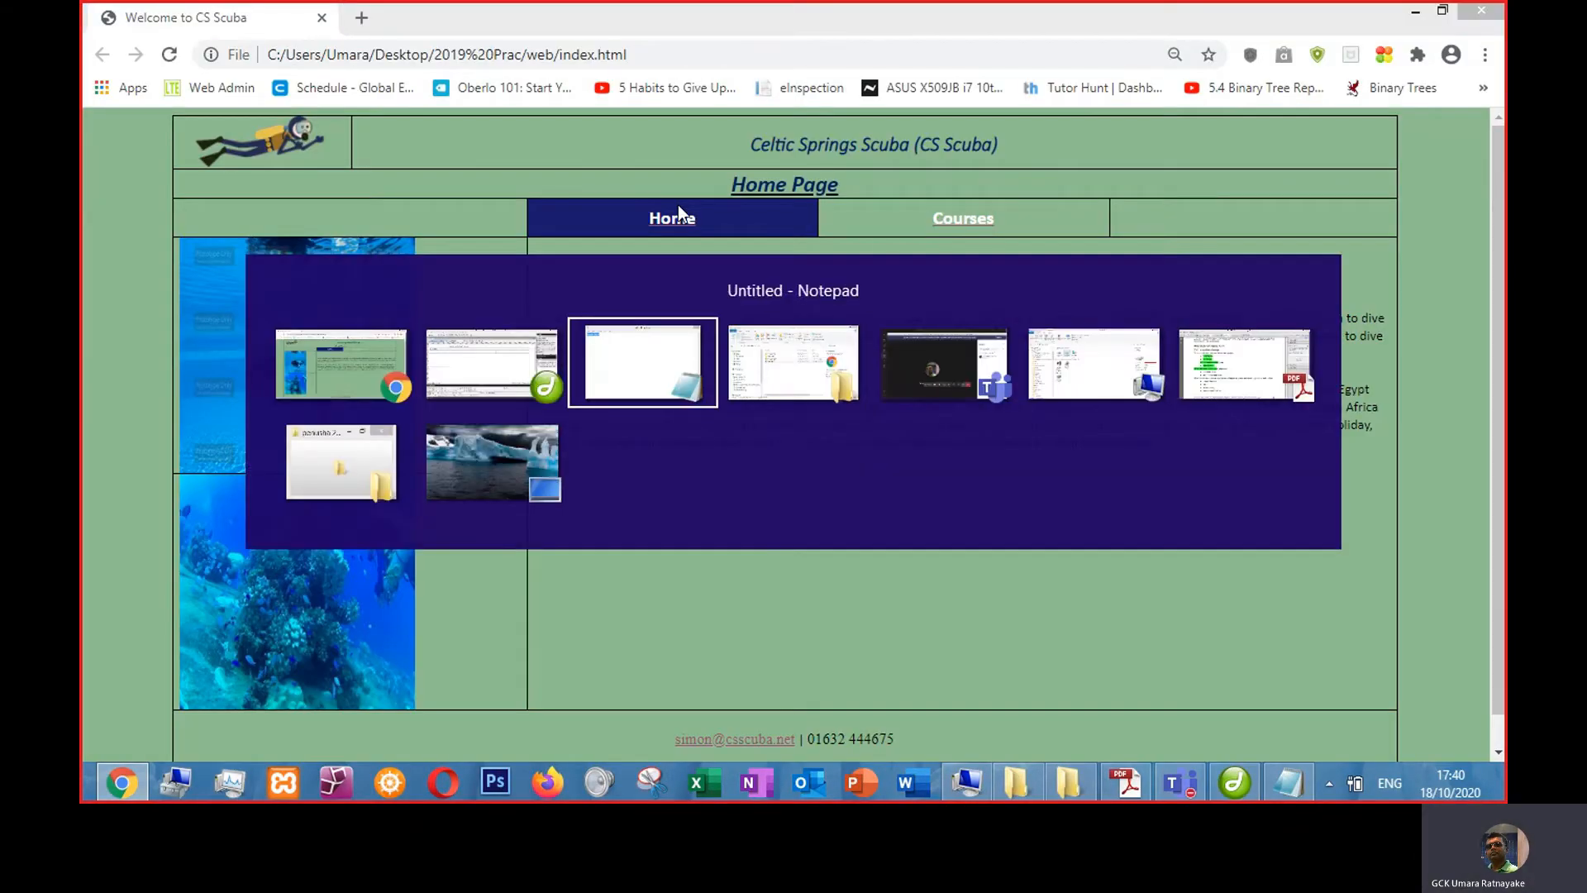
{"action": "key", "text": "alt+Tab"}
{"action": "key", "text": "alt+Tab"}
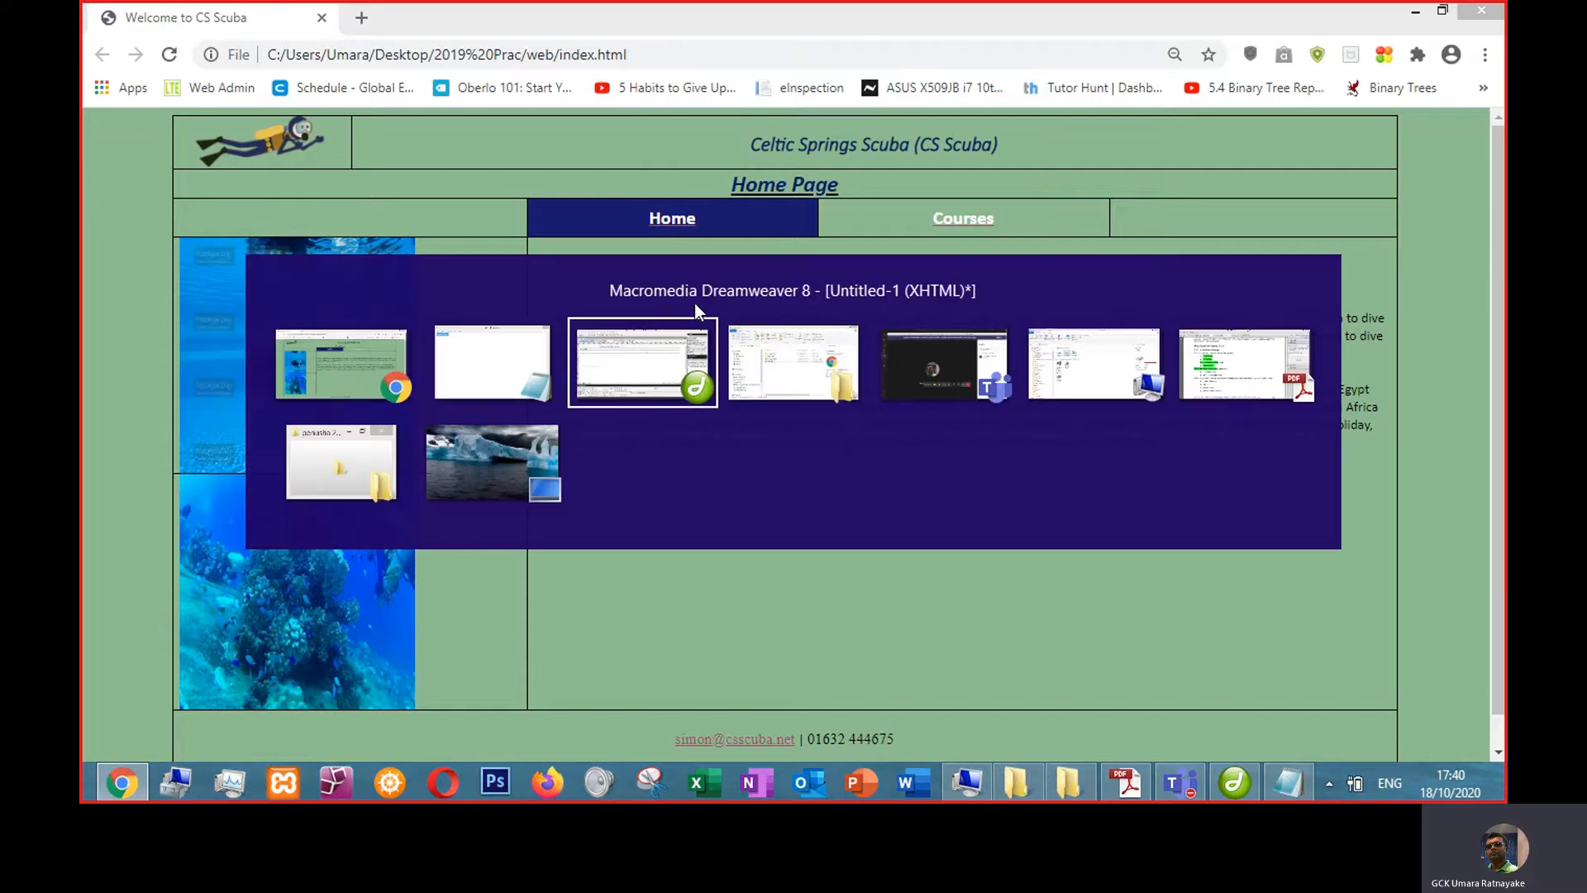
- Type 'Home' into the third row's middle cell and 'Courses' into its right cell
{"action": "left_click", "coordinate": [648, 255]}
{"action": "type", "text": "H"}
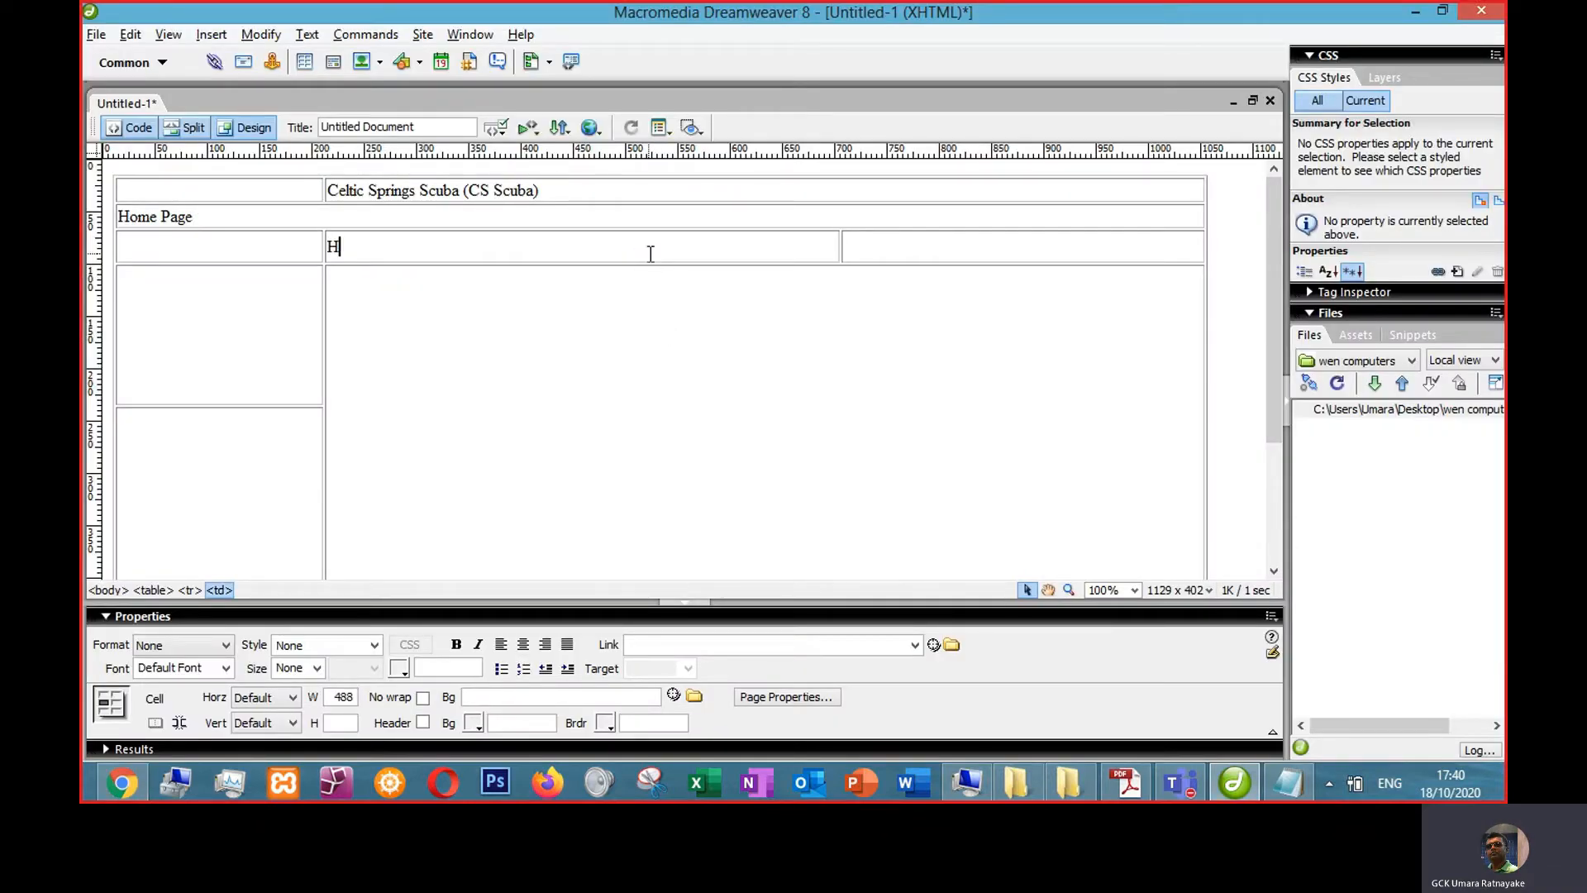
{"action": "type", "text": "Courses"}
{"action": "left_click", "coordinate": [808, 337]}
{"action": "left_click", "coordinate": [831, 246]}
{"action": "left_click", "coordinate": [839, 246]}
{"action": "left_click", "coordinate": [964, 244]}
- Split the 'Courses' cell into two columns and resize the third row's navigation cells to match the reference
{"action": "right_click", "coordinate": [989, 250]}
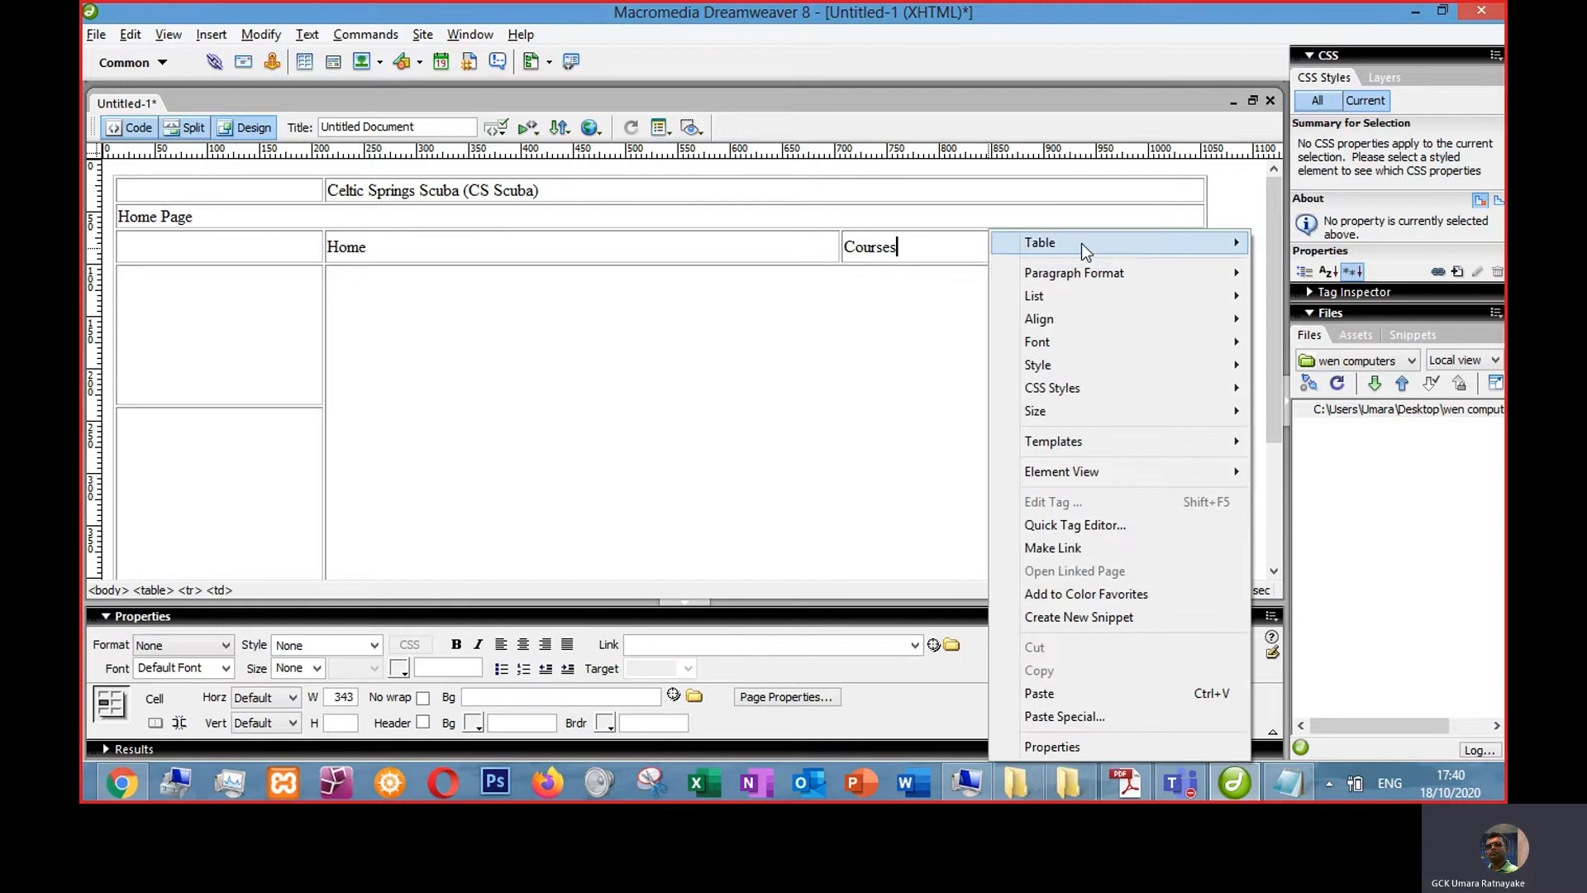
{"action": "mouse_move", "coordinate": [1081, 243]}
{"action": "left_click", "coordinate": [764, 296]}
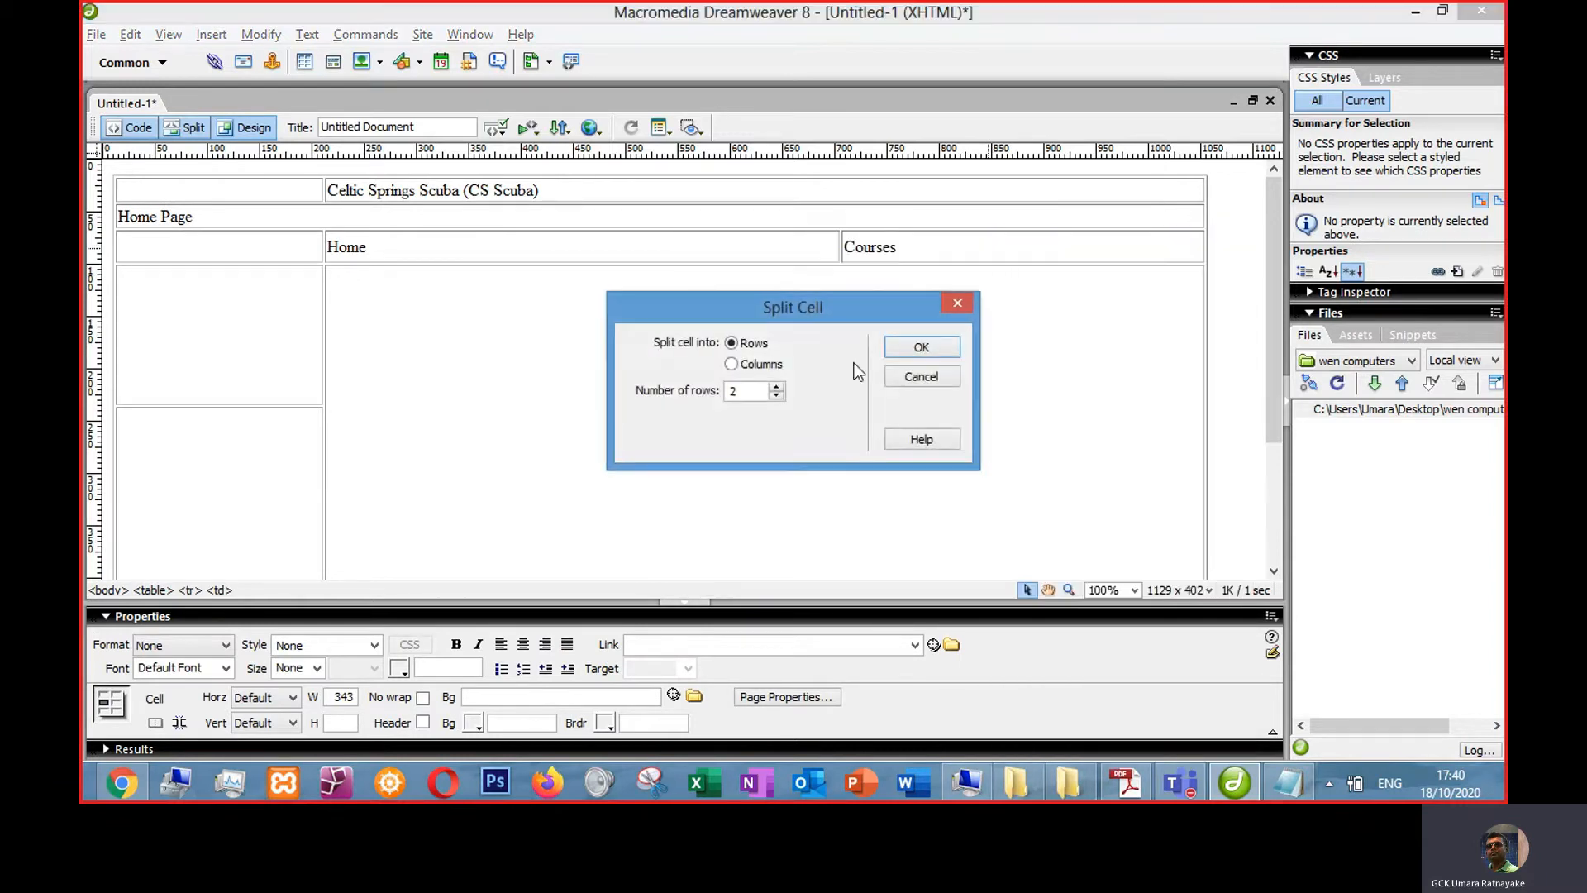
{"action": "left_click", "coordinate": [762, 368]}
{"action": "left_click", "coordinate": [924, 348]}
{"action": "left_click_drag", "start_coordinate": [837, 248], "coordinate": [676, 247]}
{"action": "left_click", "coordinate": [860, 248]}
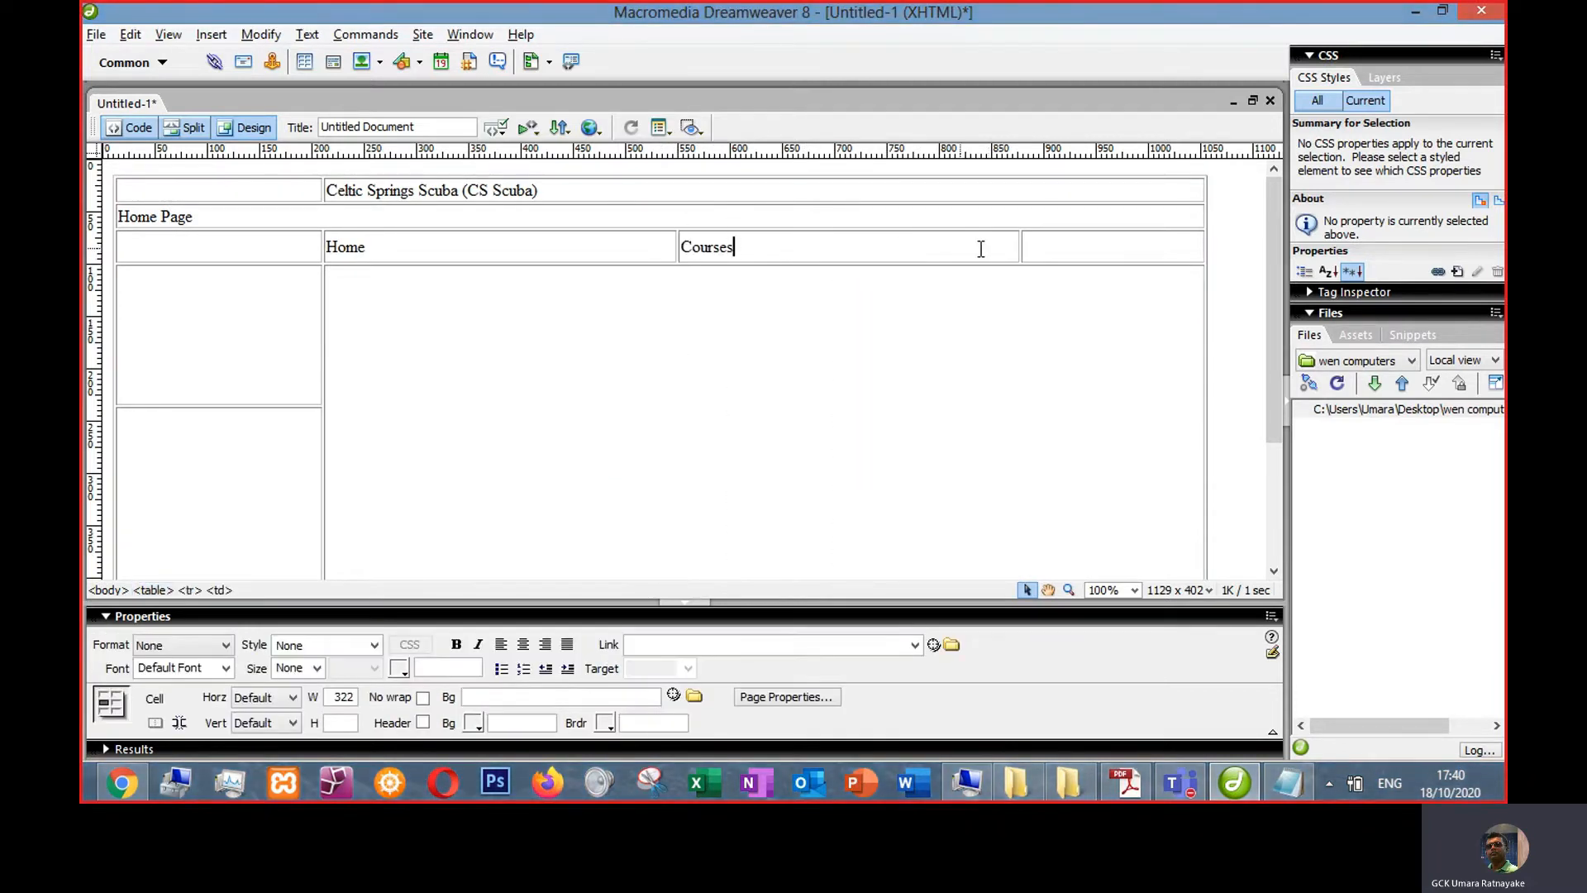
{"action": "left_click_drag", "start_coordinate": [1021, 248], "coordinate": [970, 247]}
- Copy the two body paragraphs from the reference page and paste them into Notepad
{"action": "key", "text": "alt+Tab"}
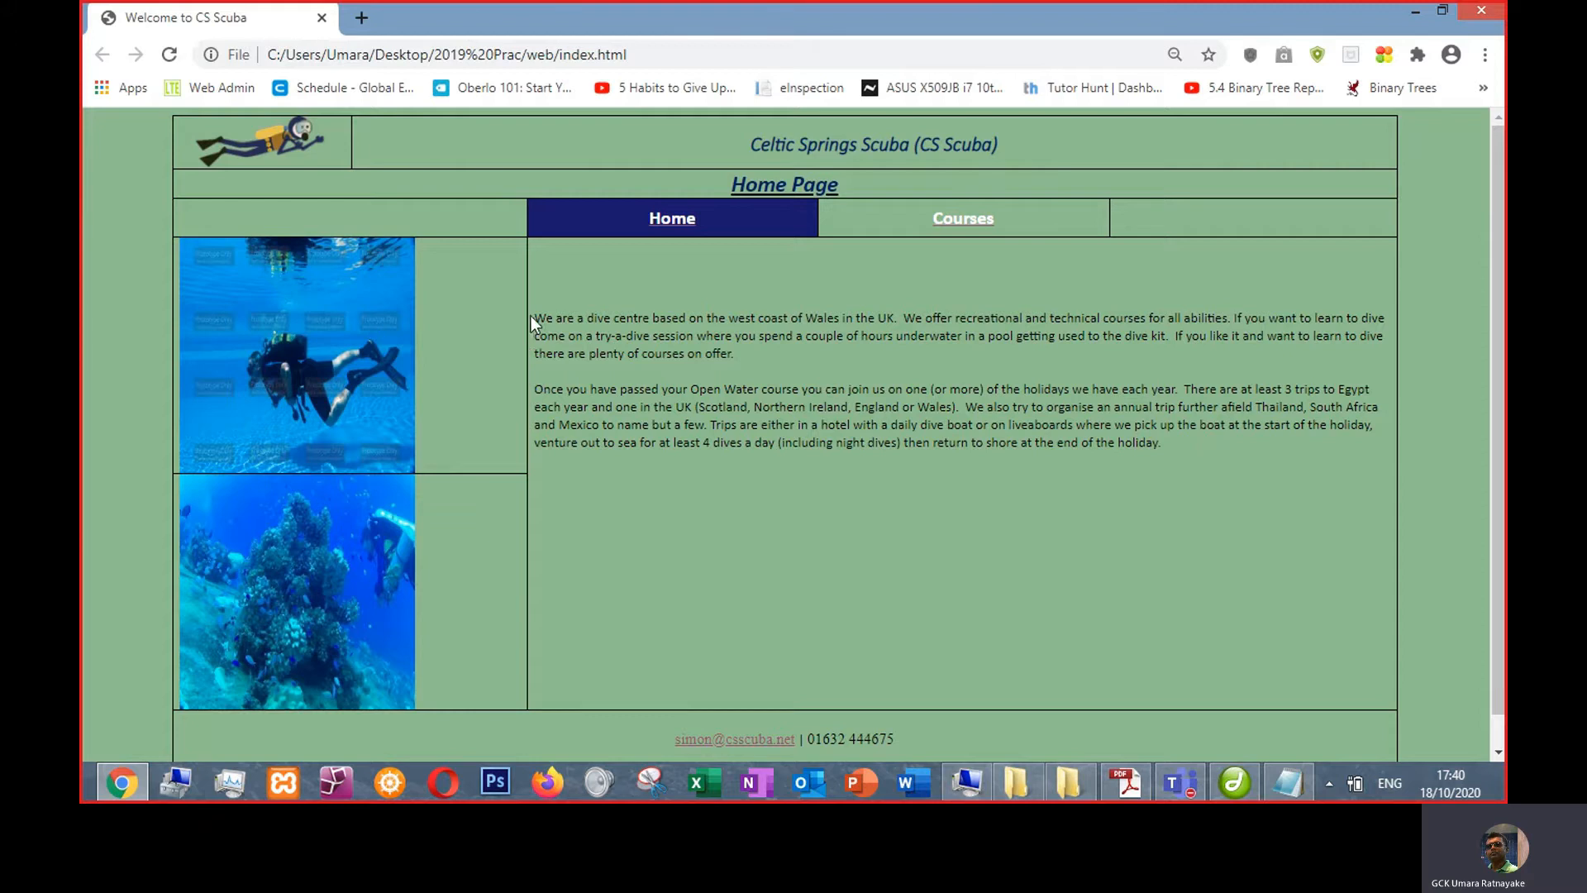
{"action": "left_click_drag", "start_coordinate": [537, 316], "coordinate": [1197, 454]}
{"action": "key", "text": "ctrl+c"}
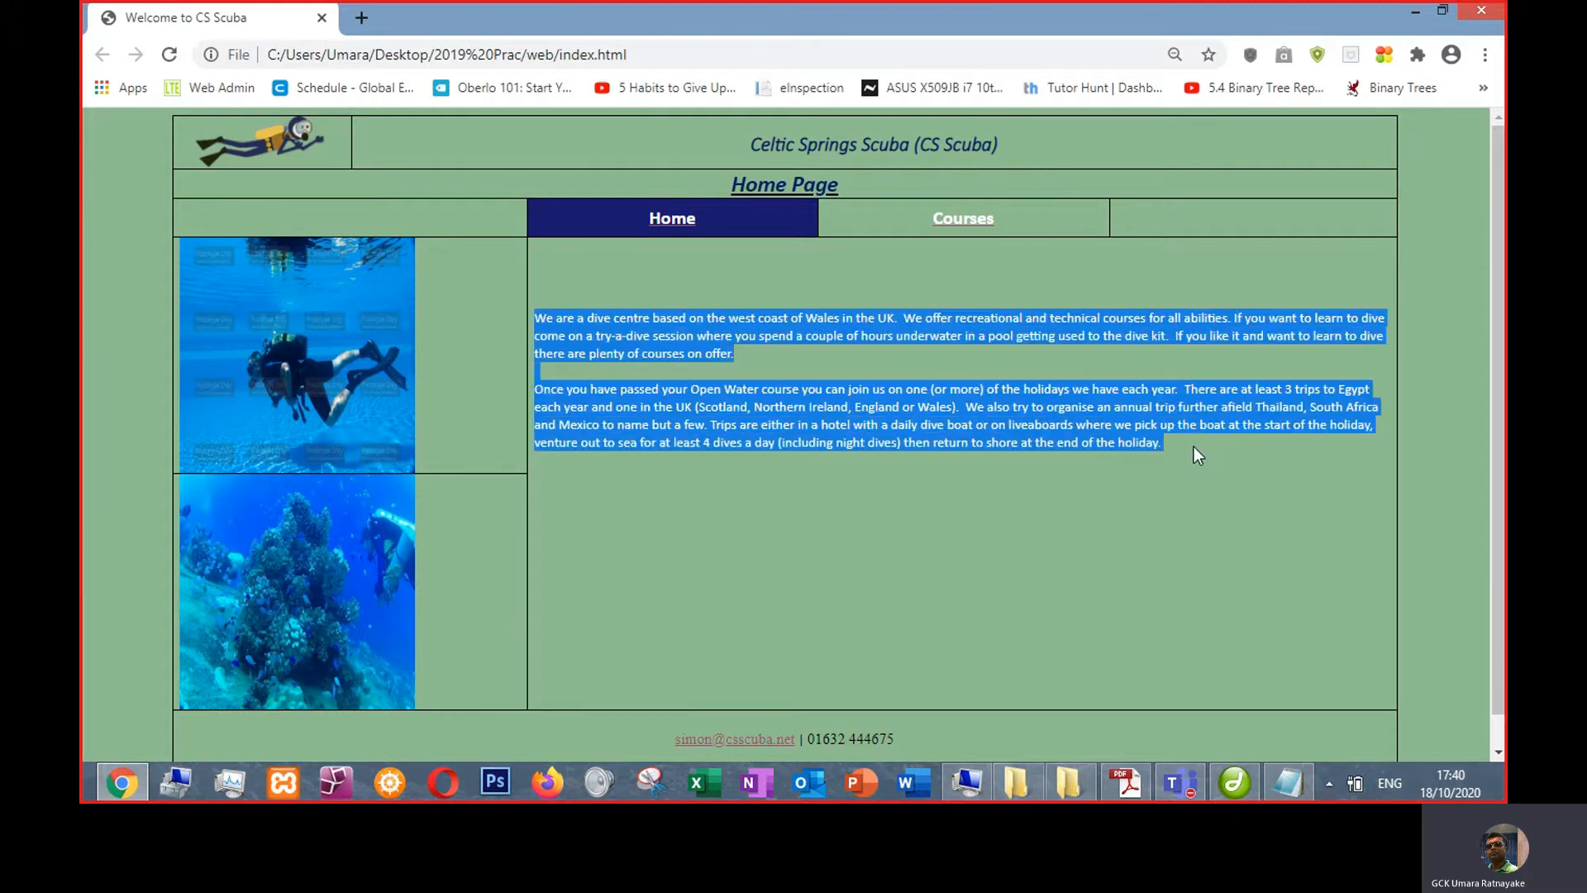
{"action": "key", "text": "alt+Tab"}
{"action": "key", "text": "alt+Tab"}
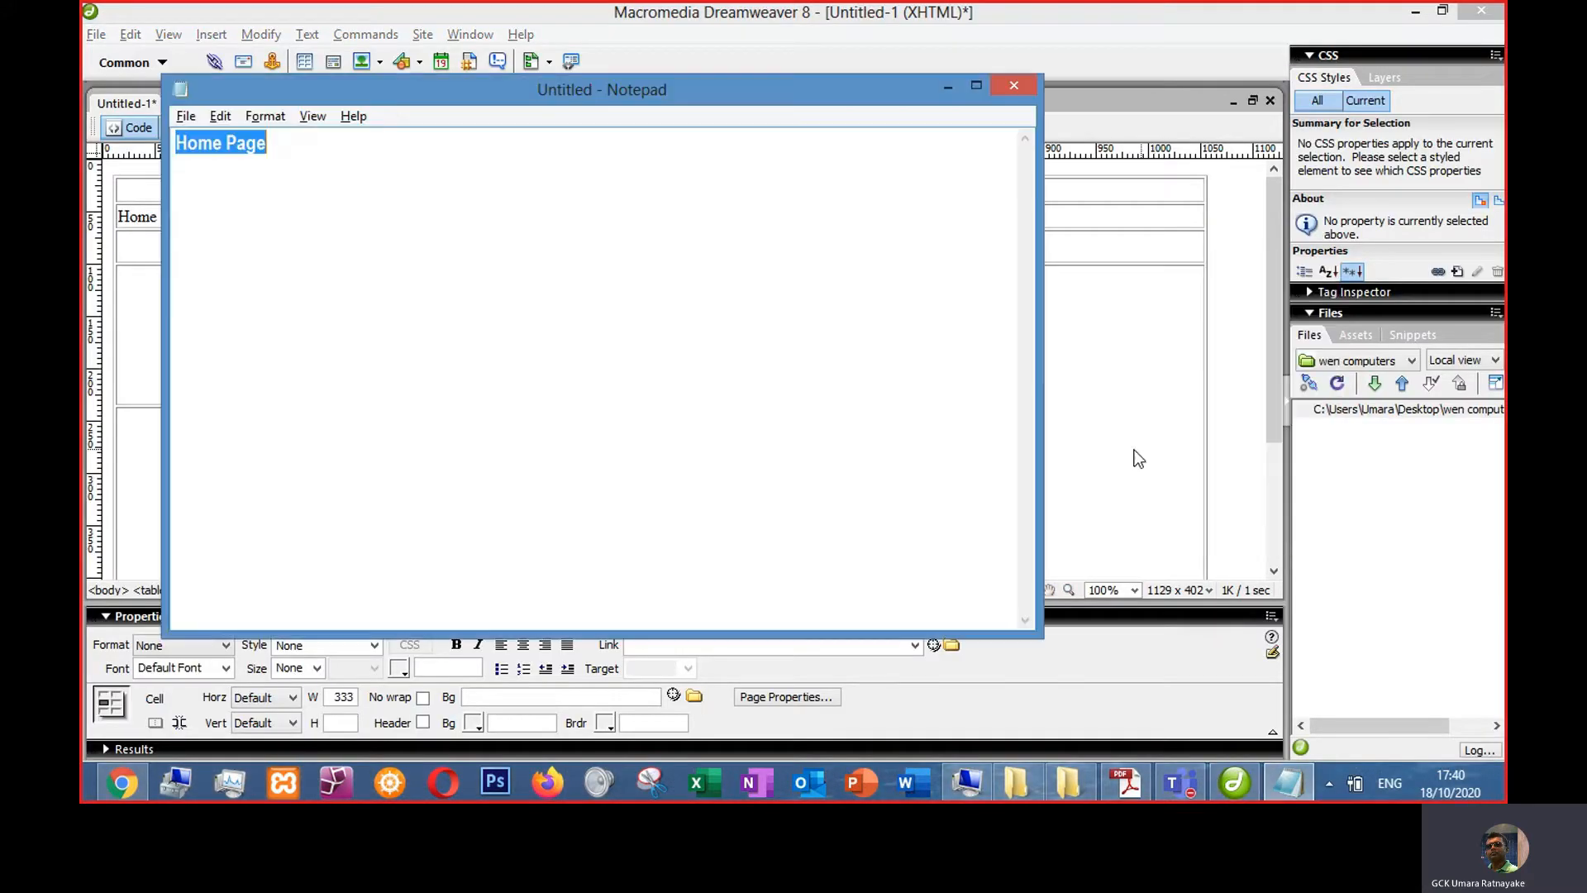
{"action": "key", "text": "ctrl+v"}
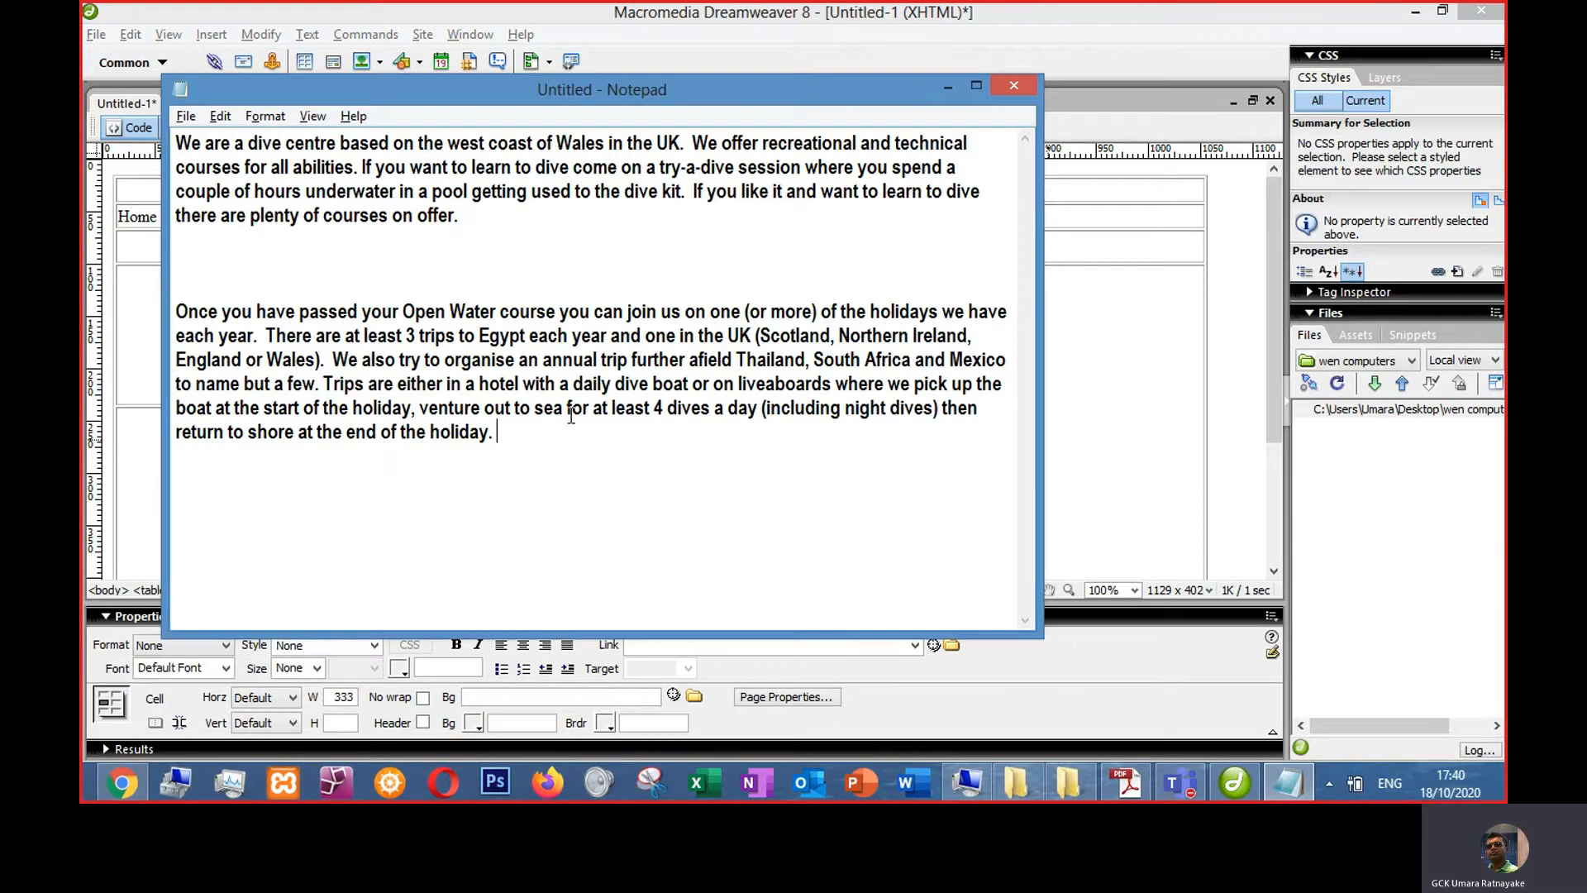
- Copy the first paragraph from Notepad and paste it into the tall content cell
{"action": "left_click_drag", "start_coordinate": [458, 213], "coordinate": [83, 128]}
{"action": "key", "text": "ctrl+c"}
{"action": "key", "text": "alt+Tab"}
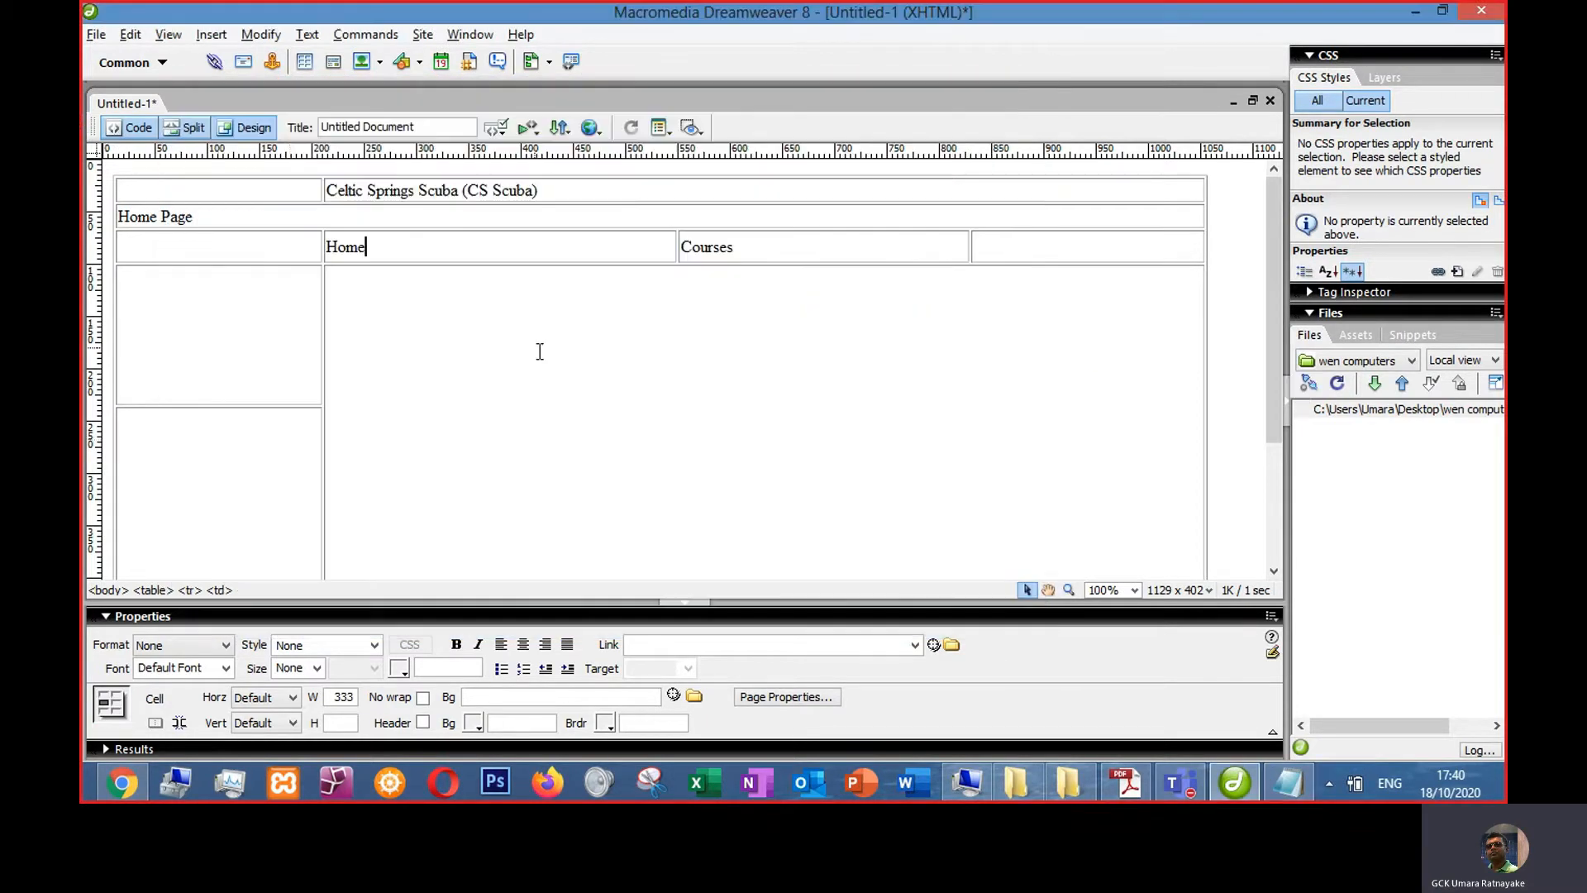
{"action": "left_click", "coordinate": [353, 292]}
{"action": "key", "text": "ctrl+v"}
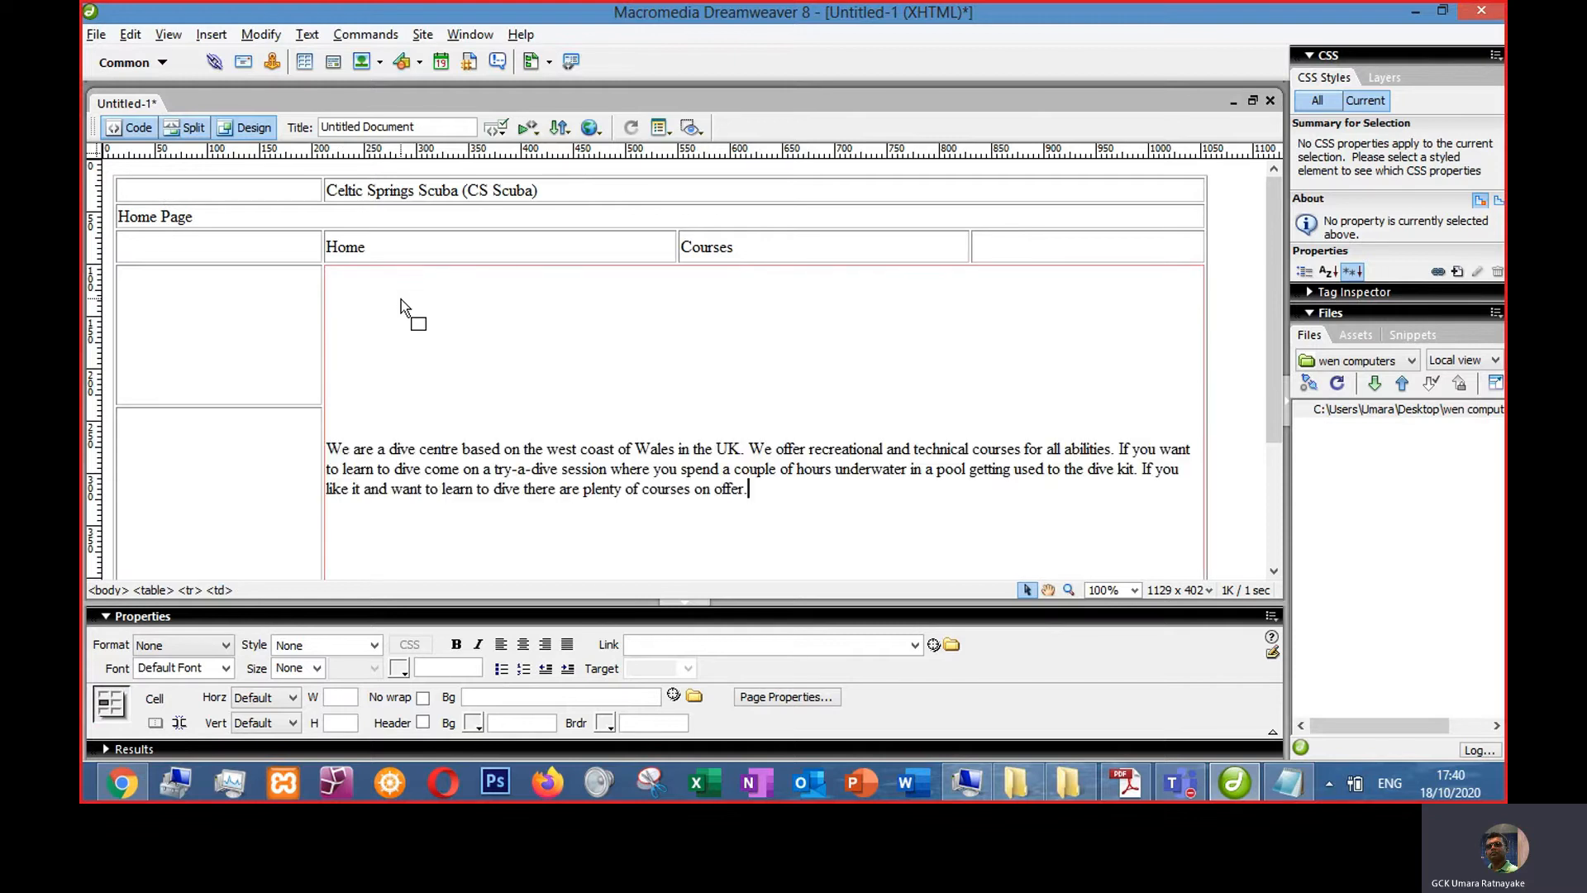
- Copy the second paragraph from Notepad and paste it as a new paragraph below the first one
{"action": "scroll", "coordinate": [556, 407], "scroll_direction": "down", "scroll_amount": 3}
{"action": "key", "text": "Return"}
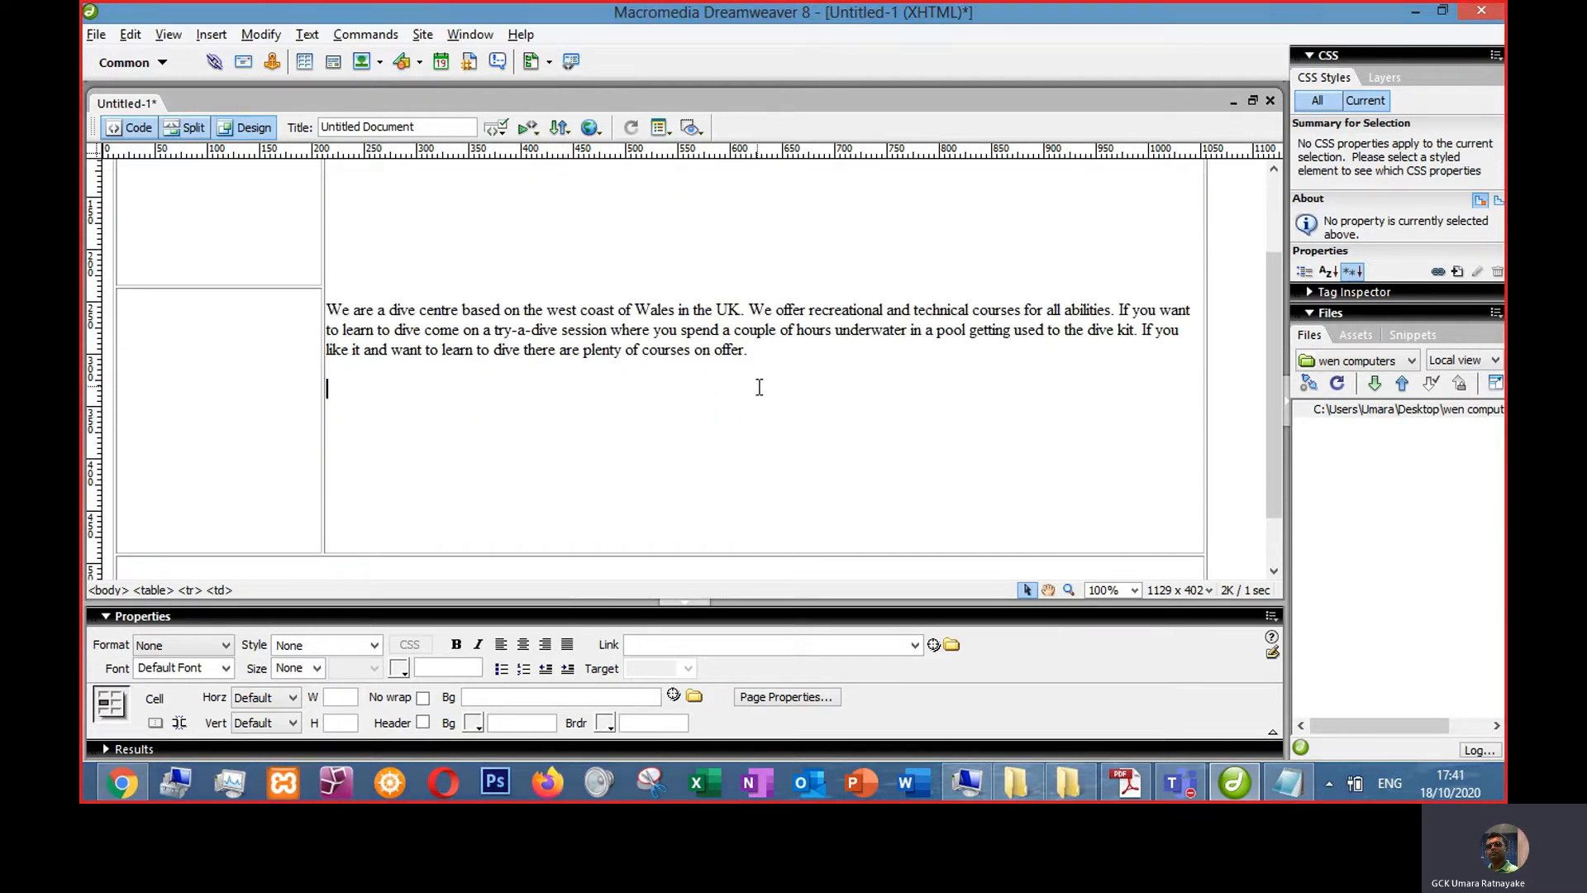
{"action": "key", "text": "alt+Tab"}
{"action": "left_click_drag", "start_coordinate": [507, 438], "coordinate": [155, 314]}
{"action": "key", "text": "ctrl+c"}
{"action": "key", "text": "alt+Tab"}
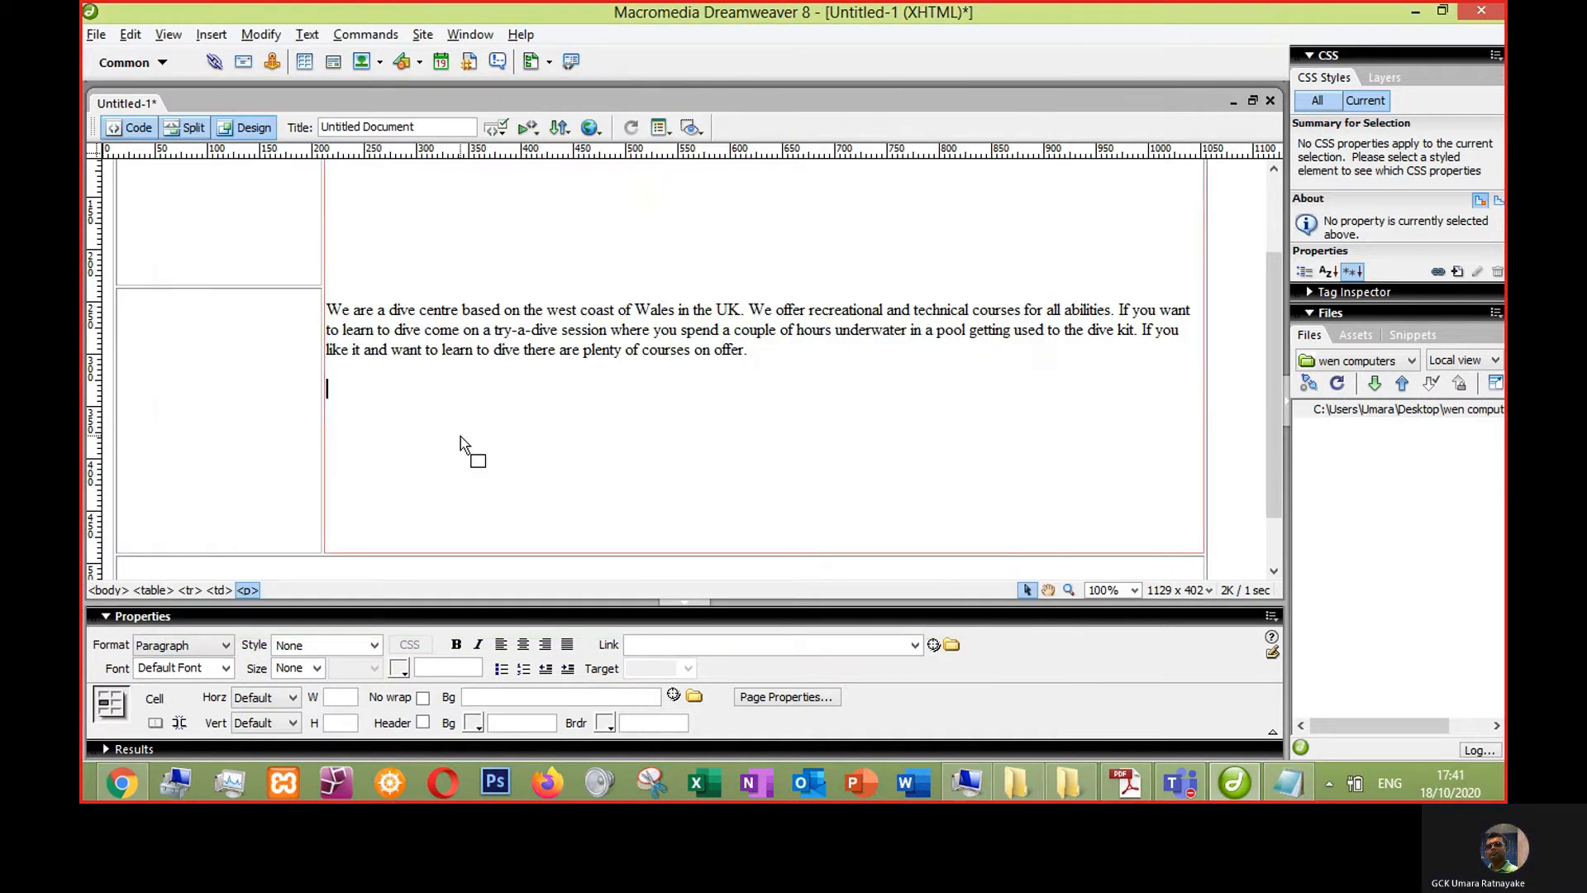
{"action": "key", "text": "ctrl+v"}
- Set the tall content cell's vertical alignment to Top
{"action": "left_click", "coordinate": [366, 213]}
{"action": "scroll", "coordinate": [486, 342], "scroll_direction": "up", "scroll_amount": 2}
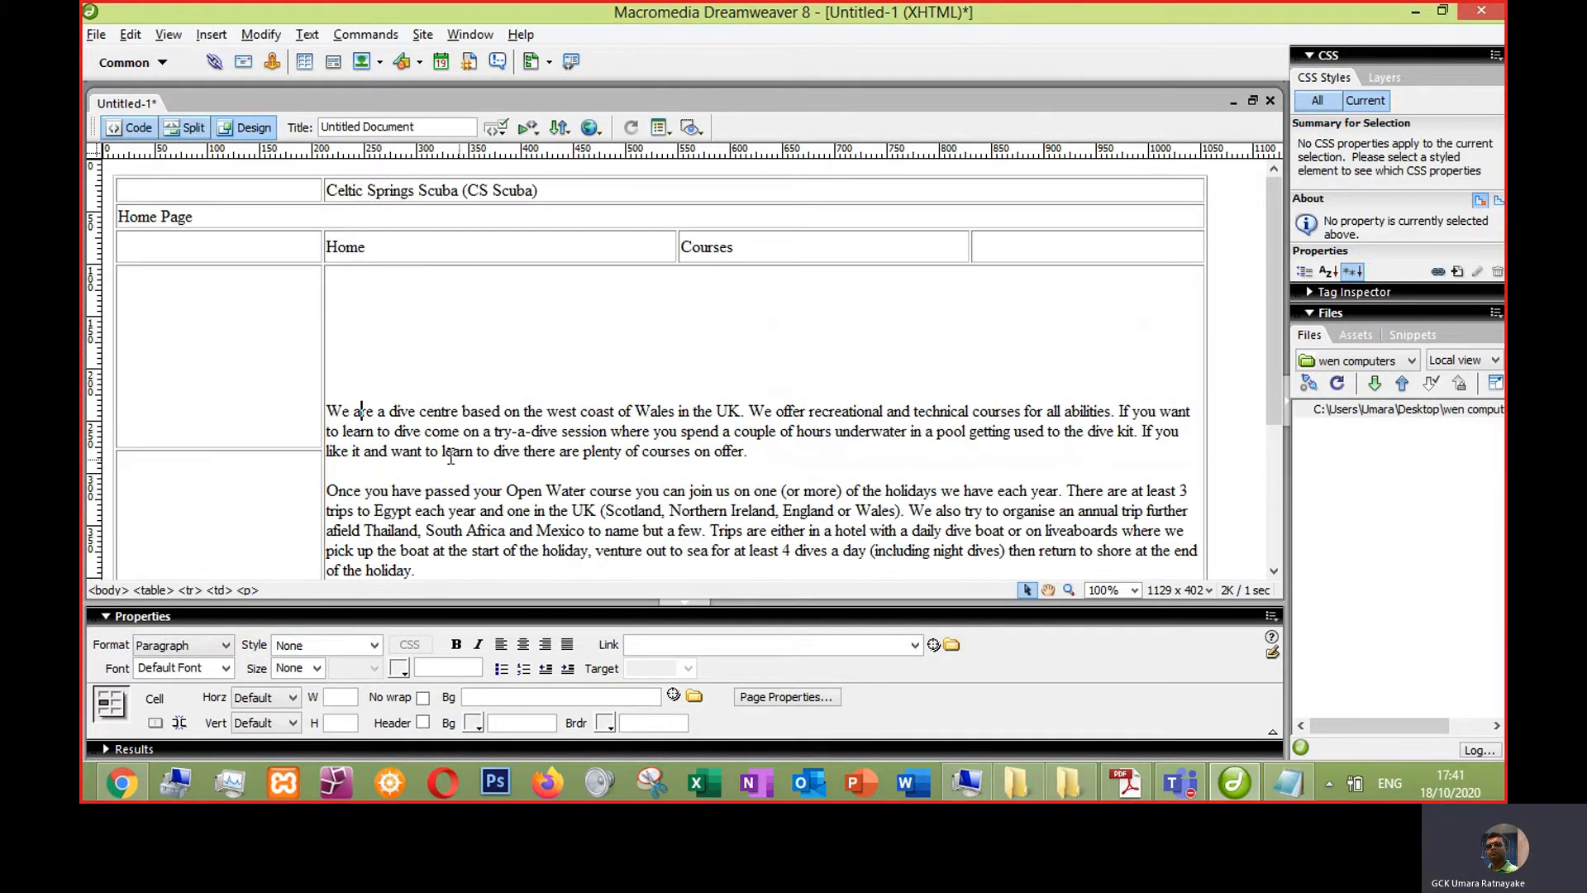
{"action": "left_click", "coordinate": [336, 411]}
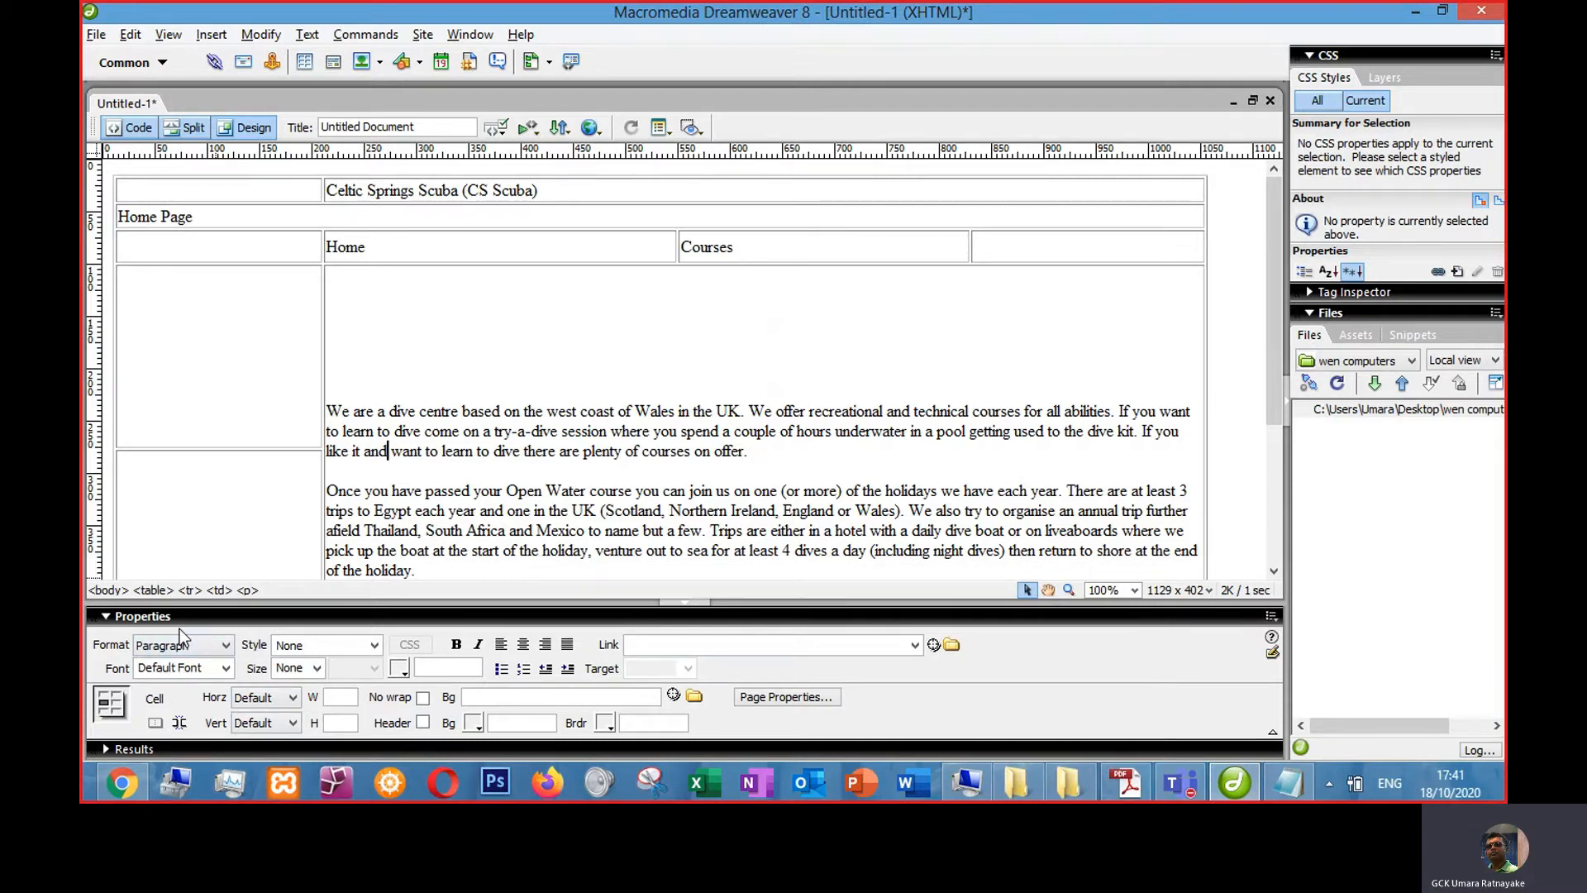
{"action": "left_click", "coordinate": [1271, 615]}
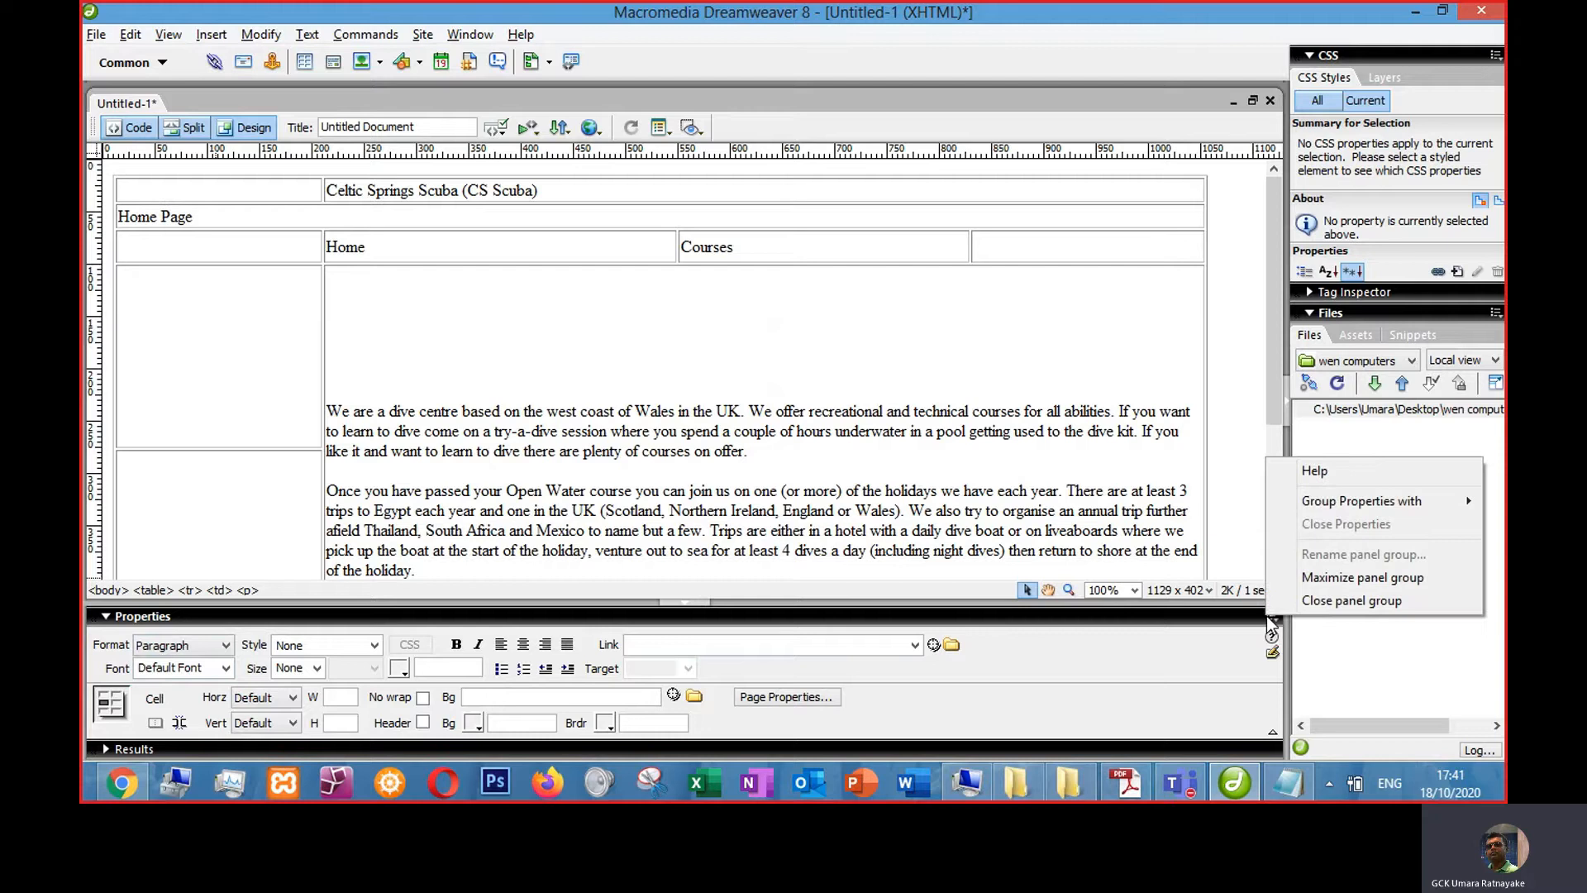
{"action": "left_click", "coordinate": [1302, 601]}
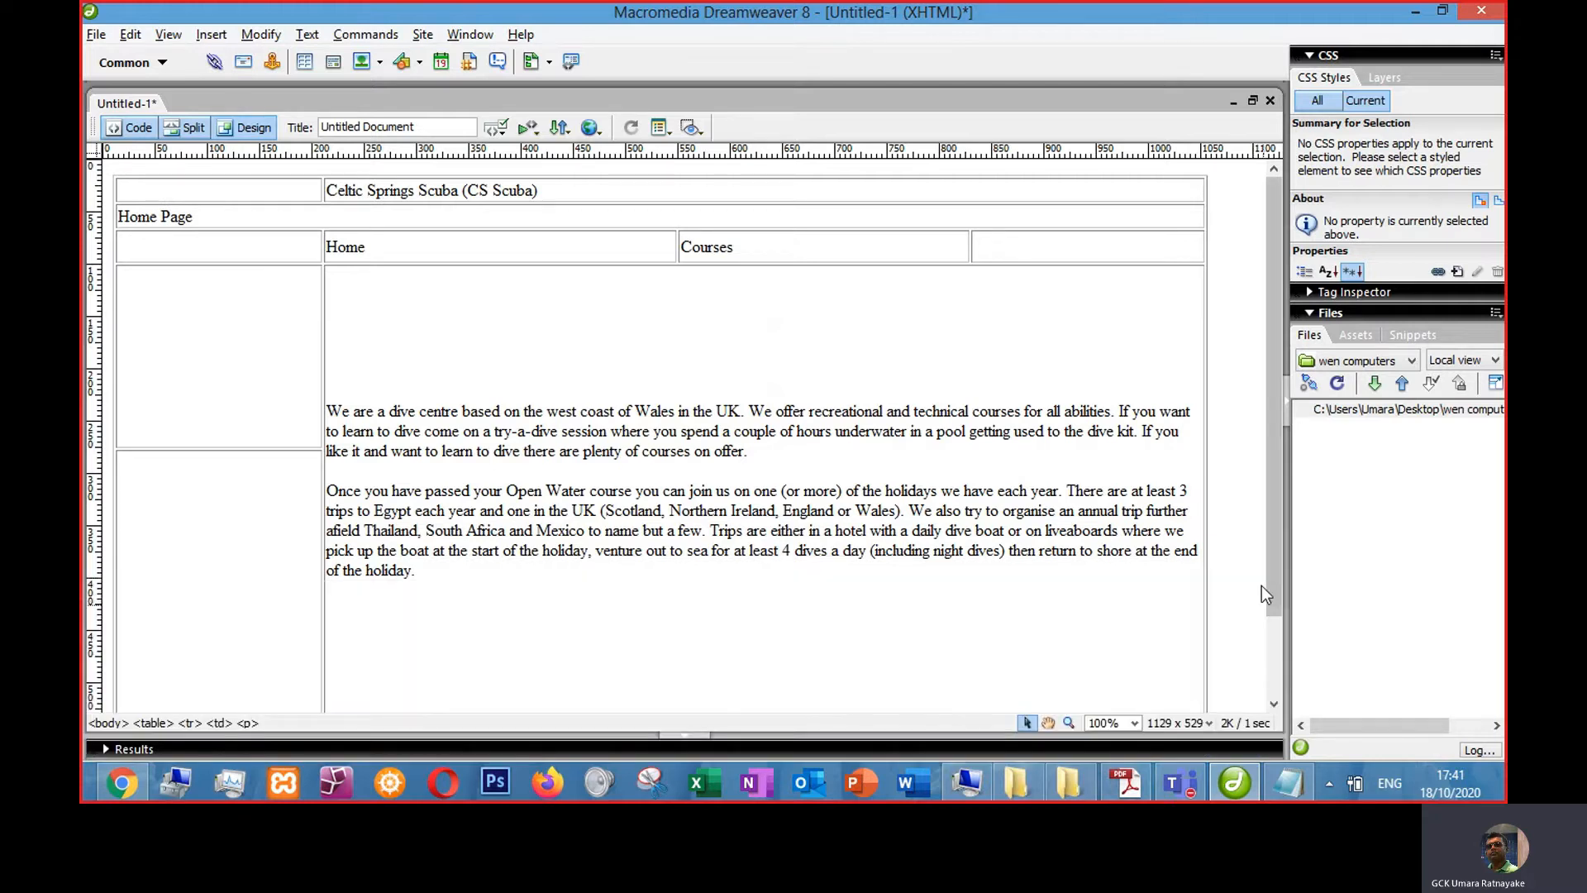
{"action": "left_click", "coordinate": [470, 34]}
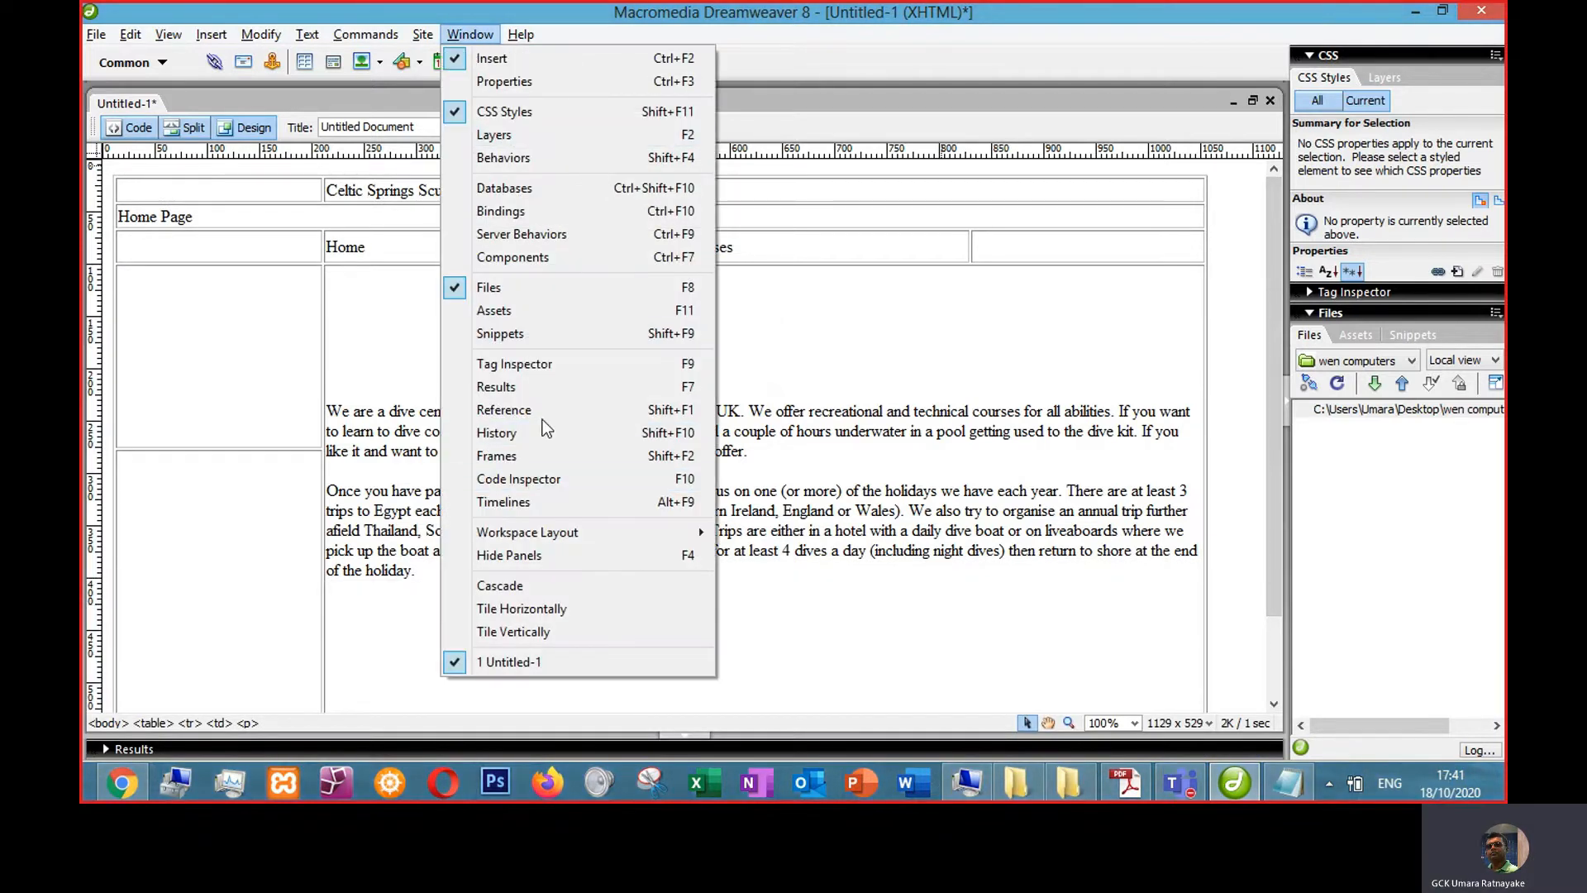
{"action": "left_click", "coordinate": [521, 81]}
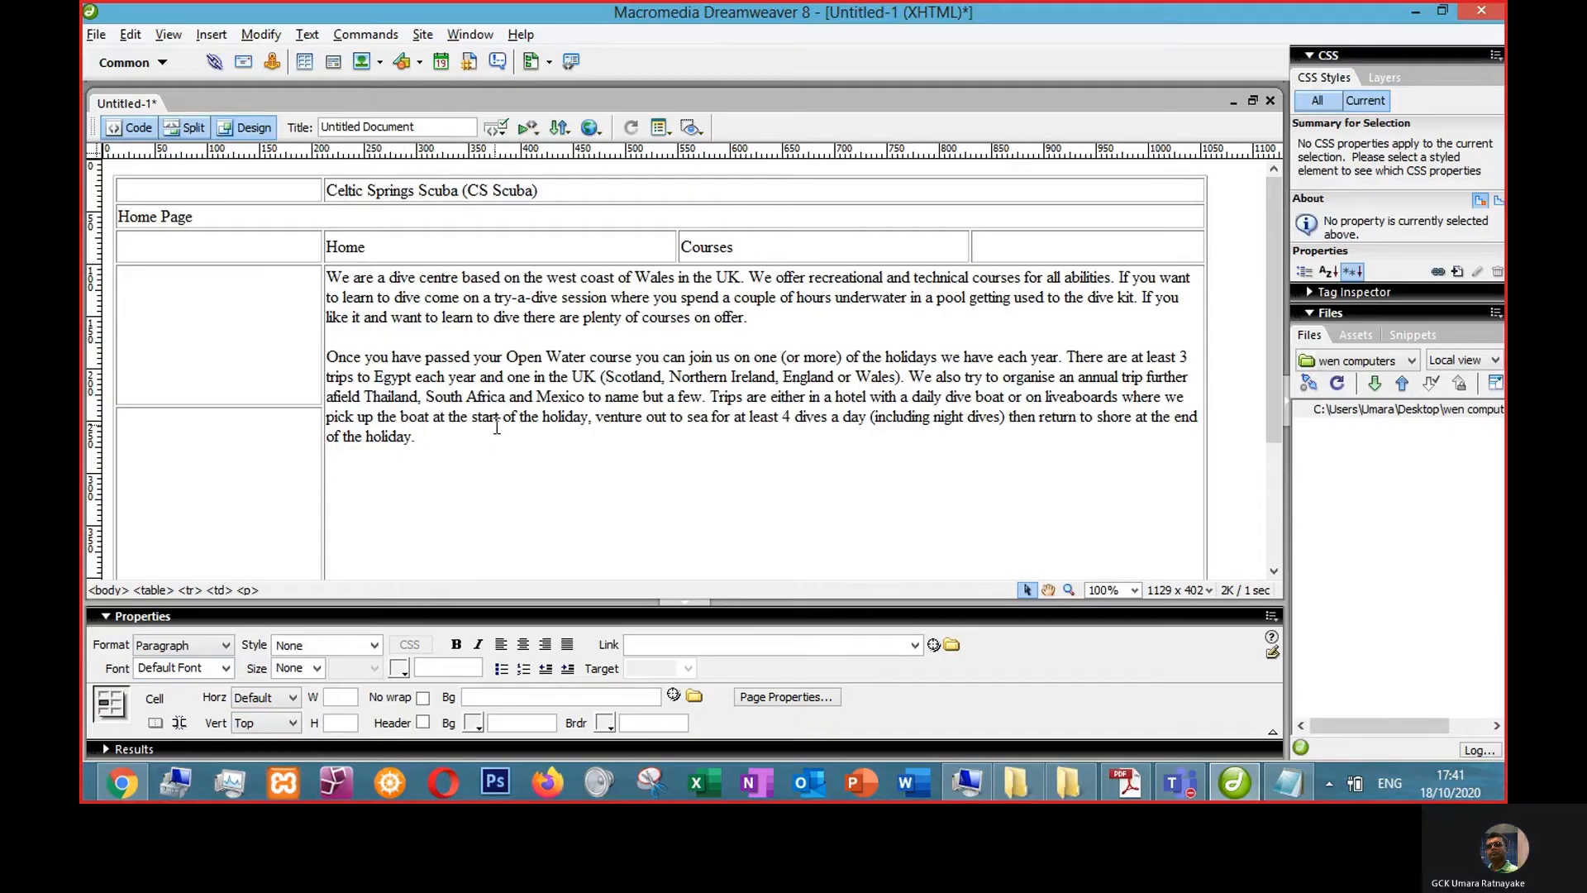
- Save the page as index.html in the 2019 Prac folder
{"action": "left_click", "coordinate": [243, 337]}
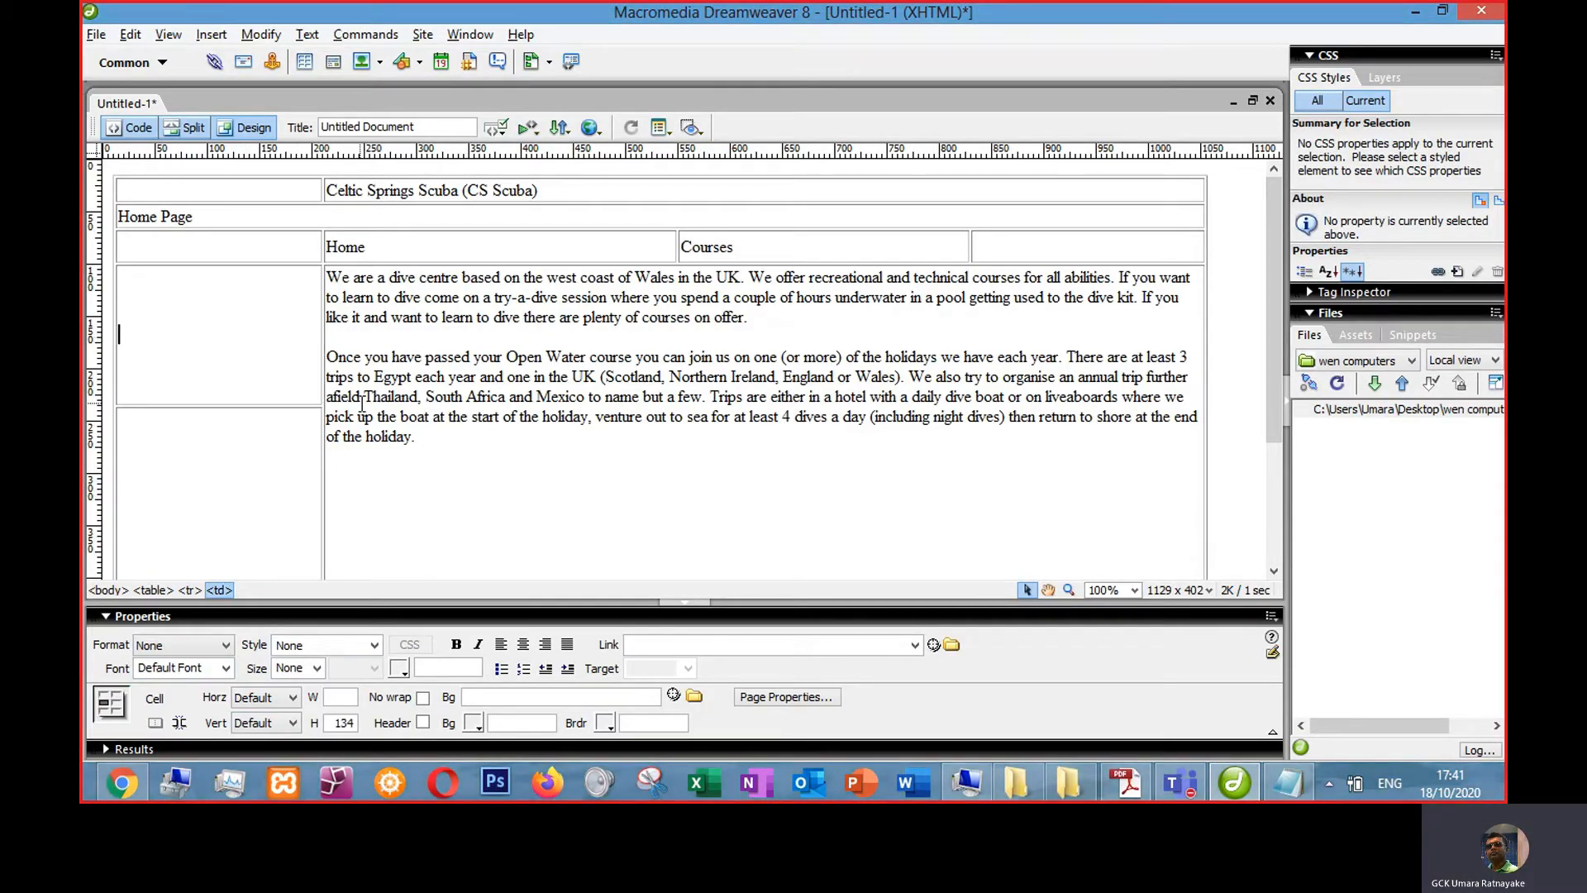
{"action": "left_click", "coordinate": [469, 403]}
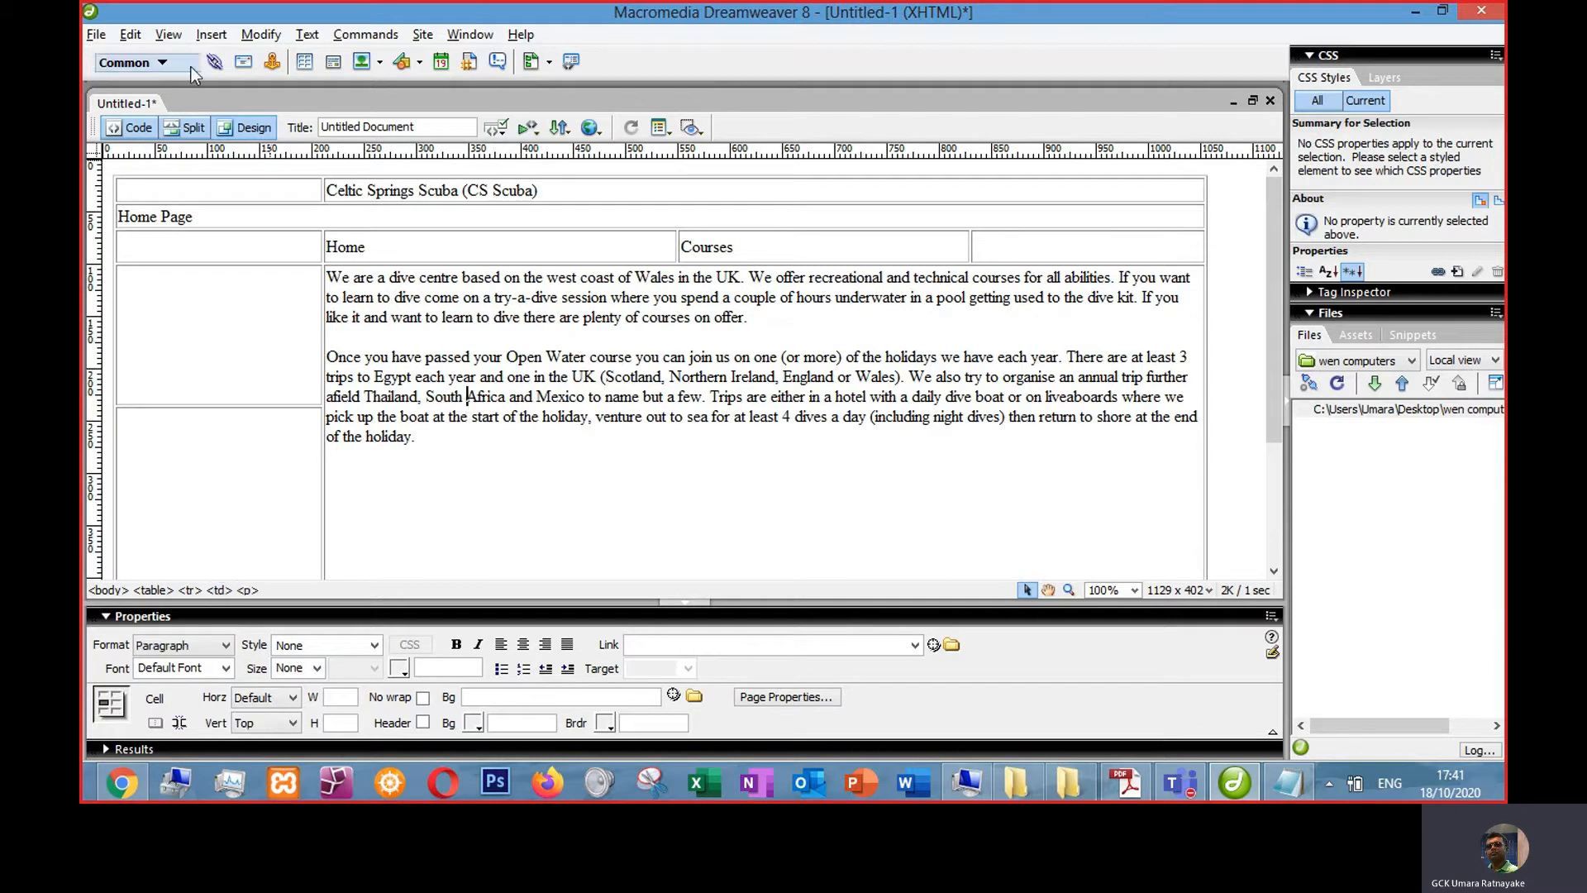
{"action": "left_click", "coordinate": [96, 35]}
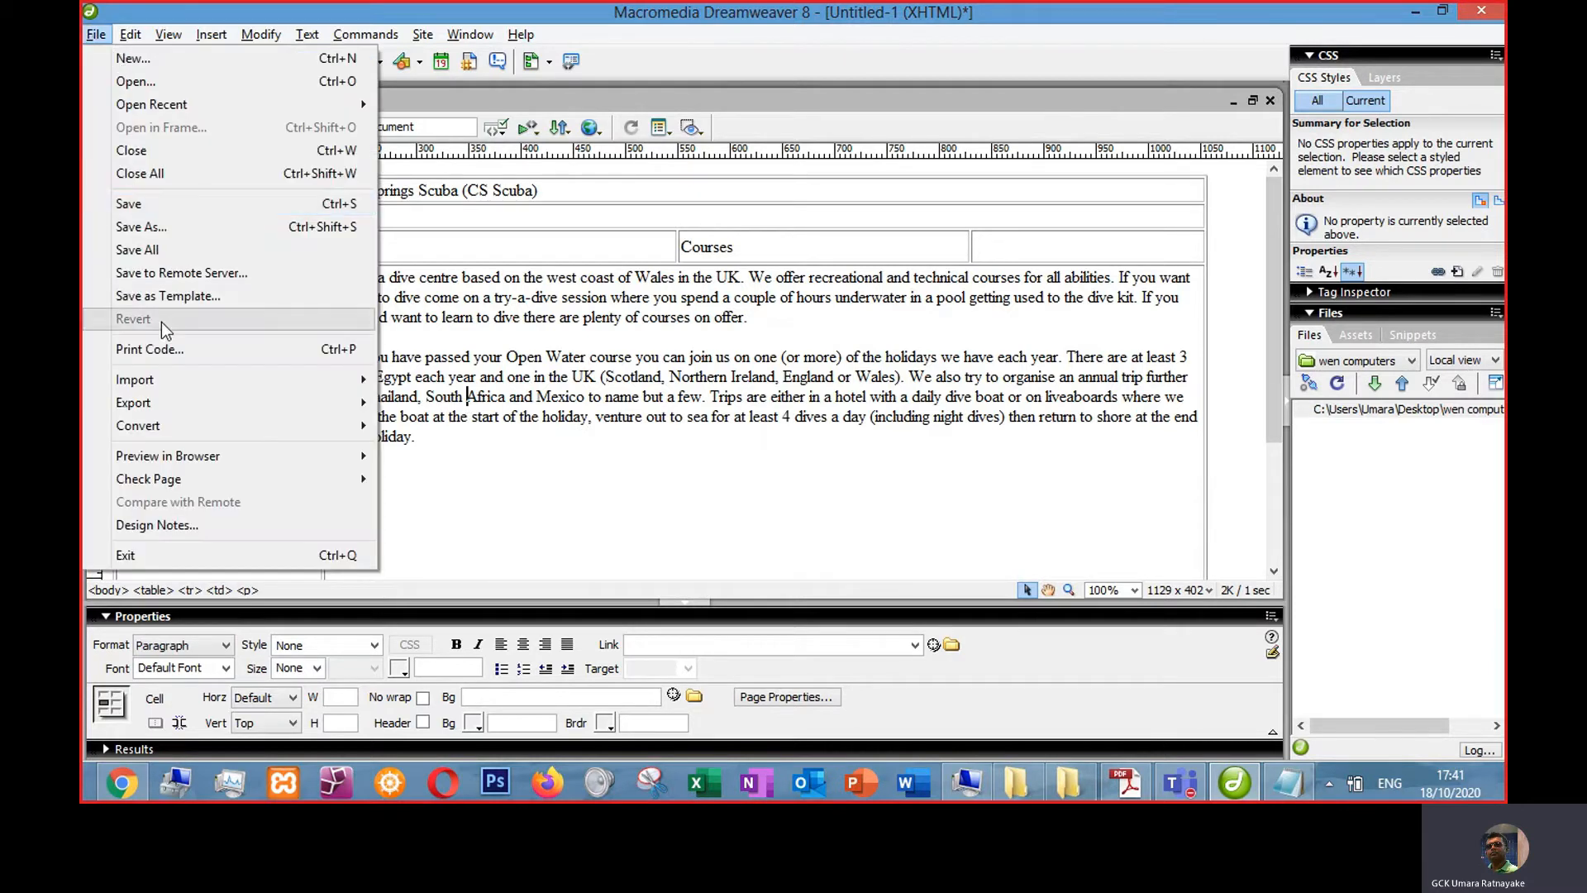
{"action": "left_click", "coordinate": [152, 213]}
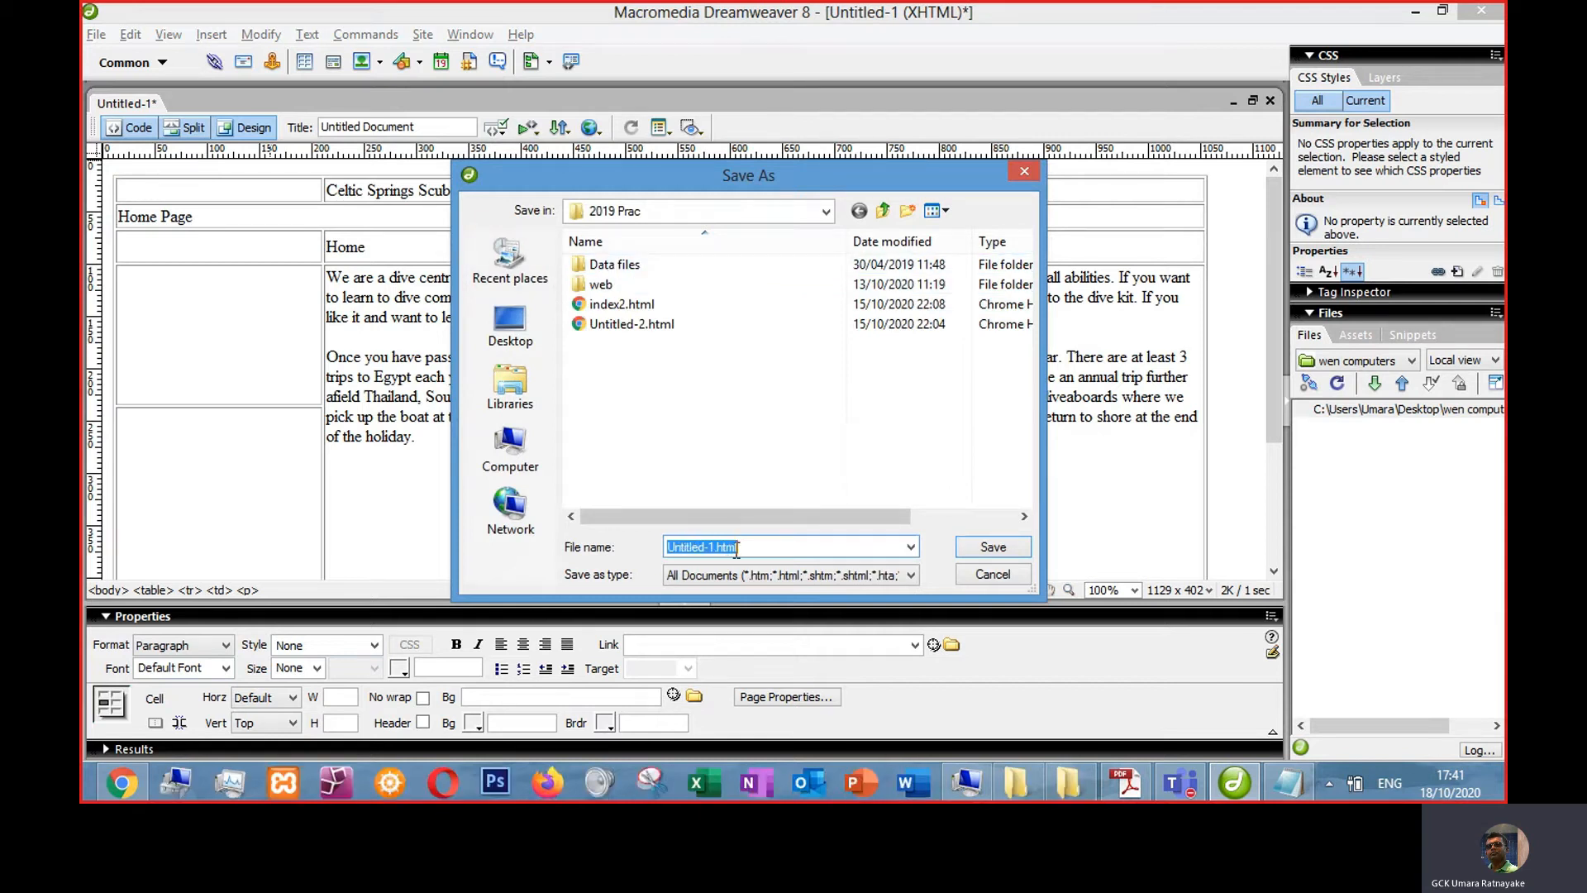
{"action": "type", "text": "ind"}
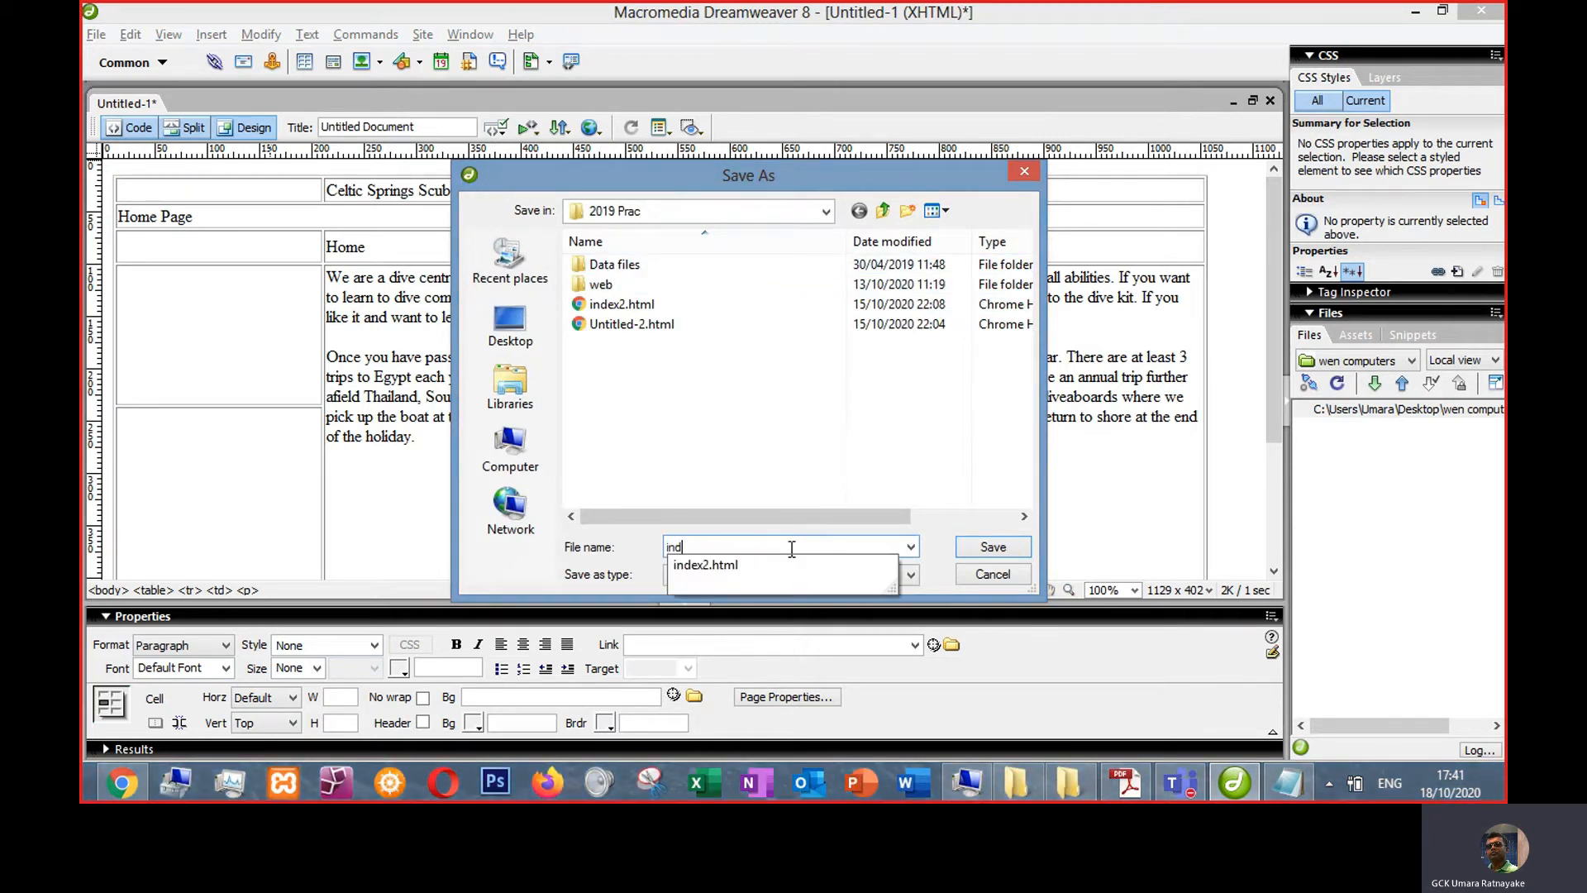
{"action": "type", "text": "ex.h"}
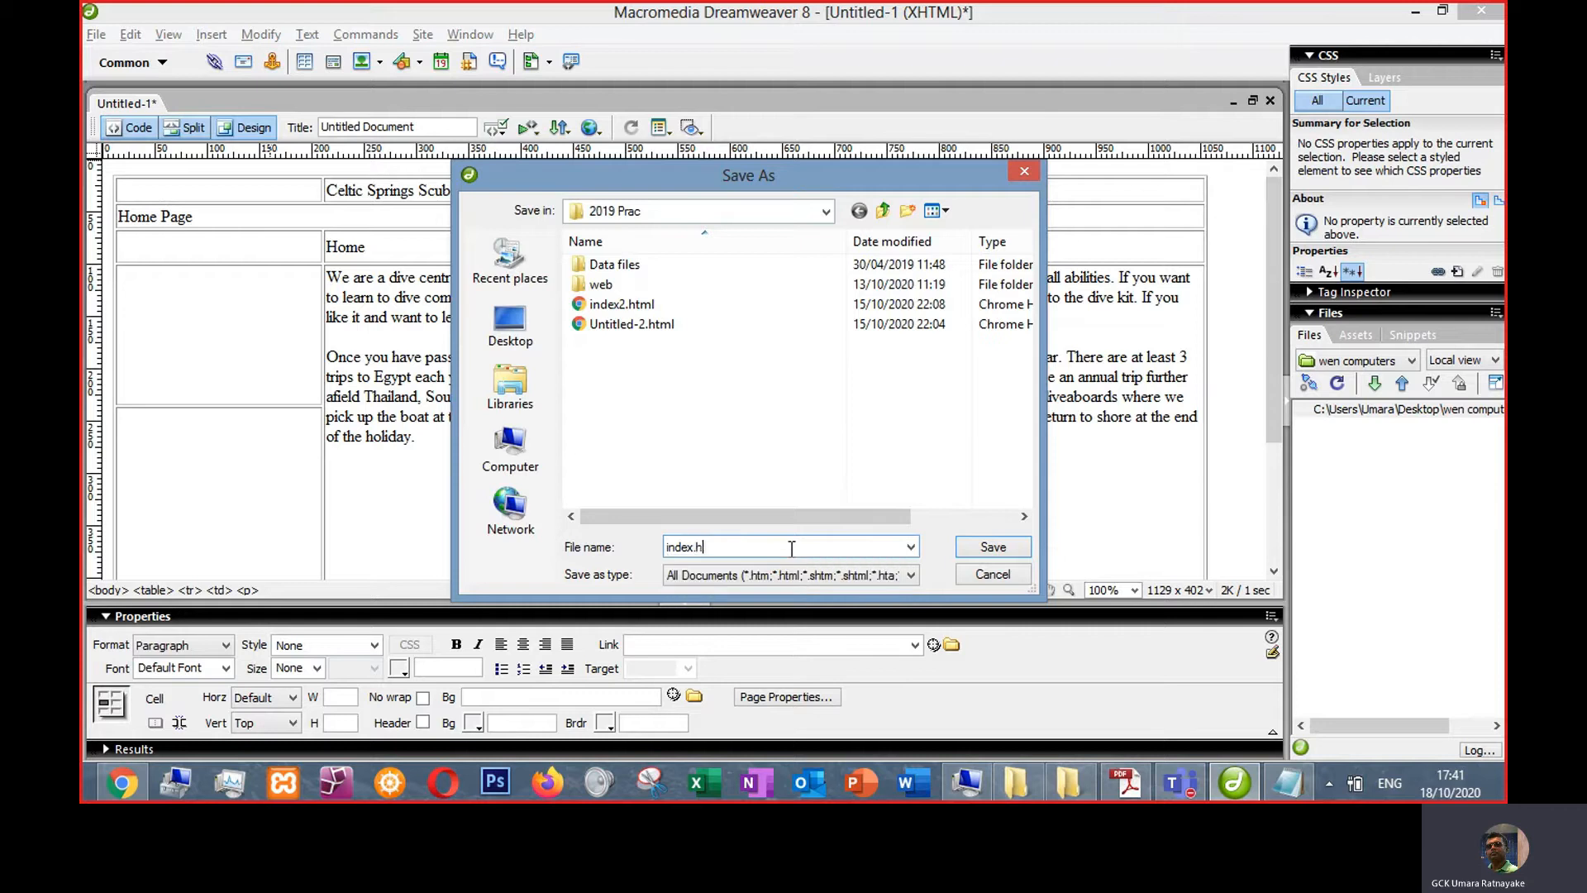
{"action": "type", "text": "tml"}
{"action": "key", "text": "Return"}
- Copy image001.jpg, image003.jpg and image004.jpg from the web folder's courses_files folder
{"action": "left_click", "coordinate": [264, 342]}
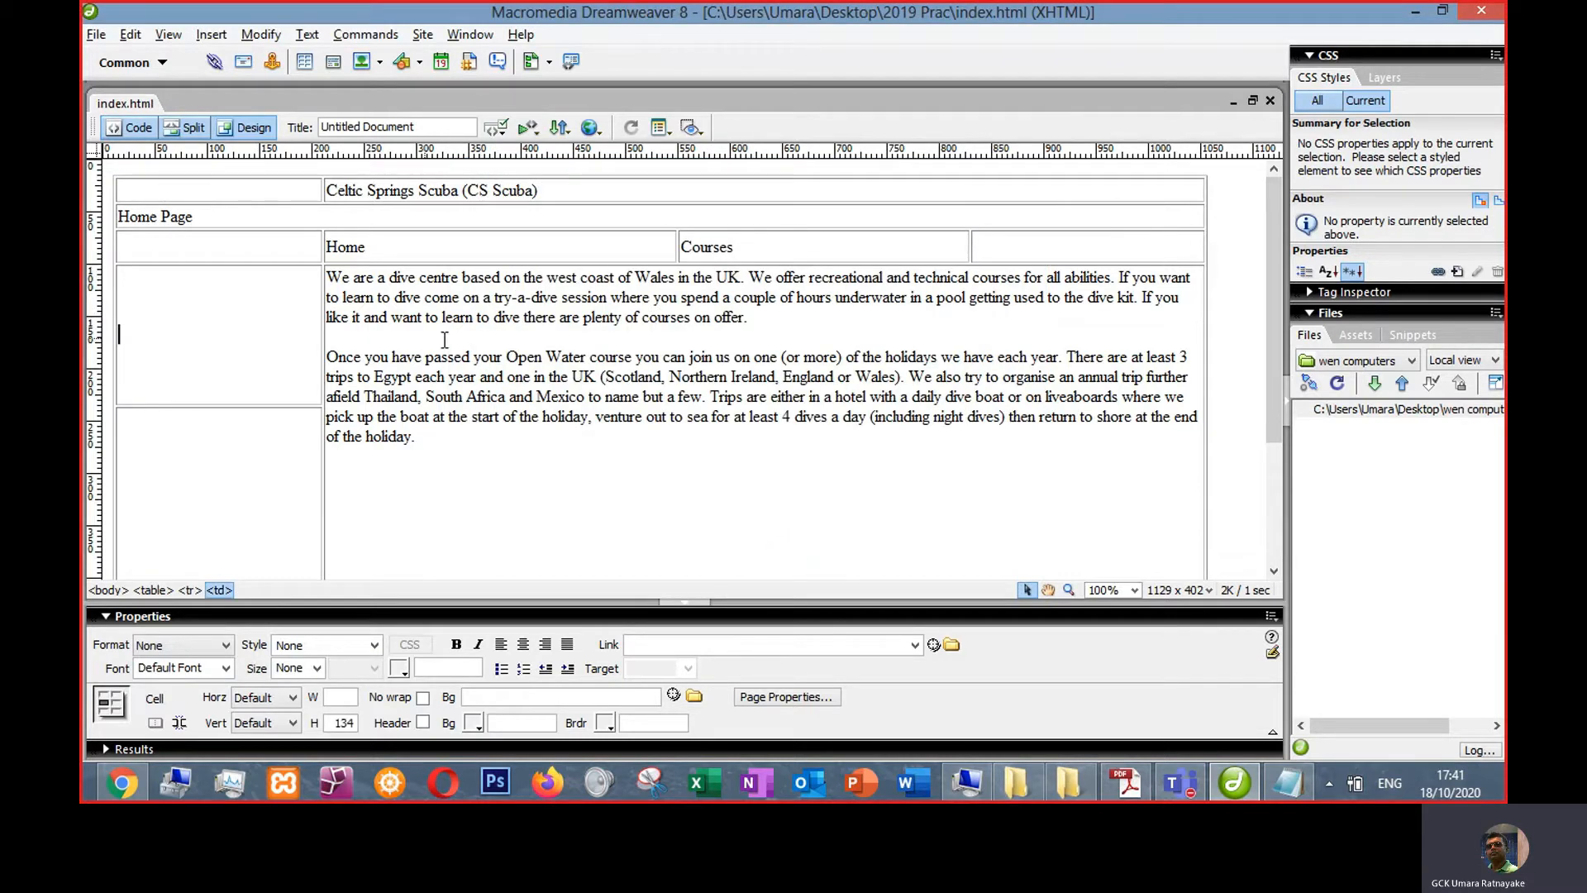
{"action": "left_click", "coordinate": [1074, 796]}
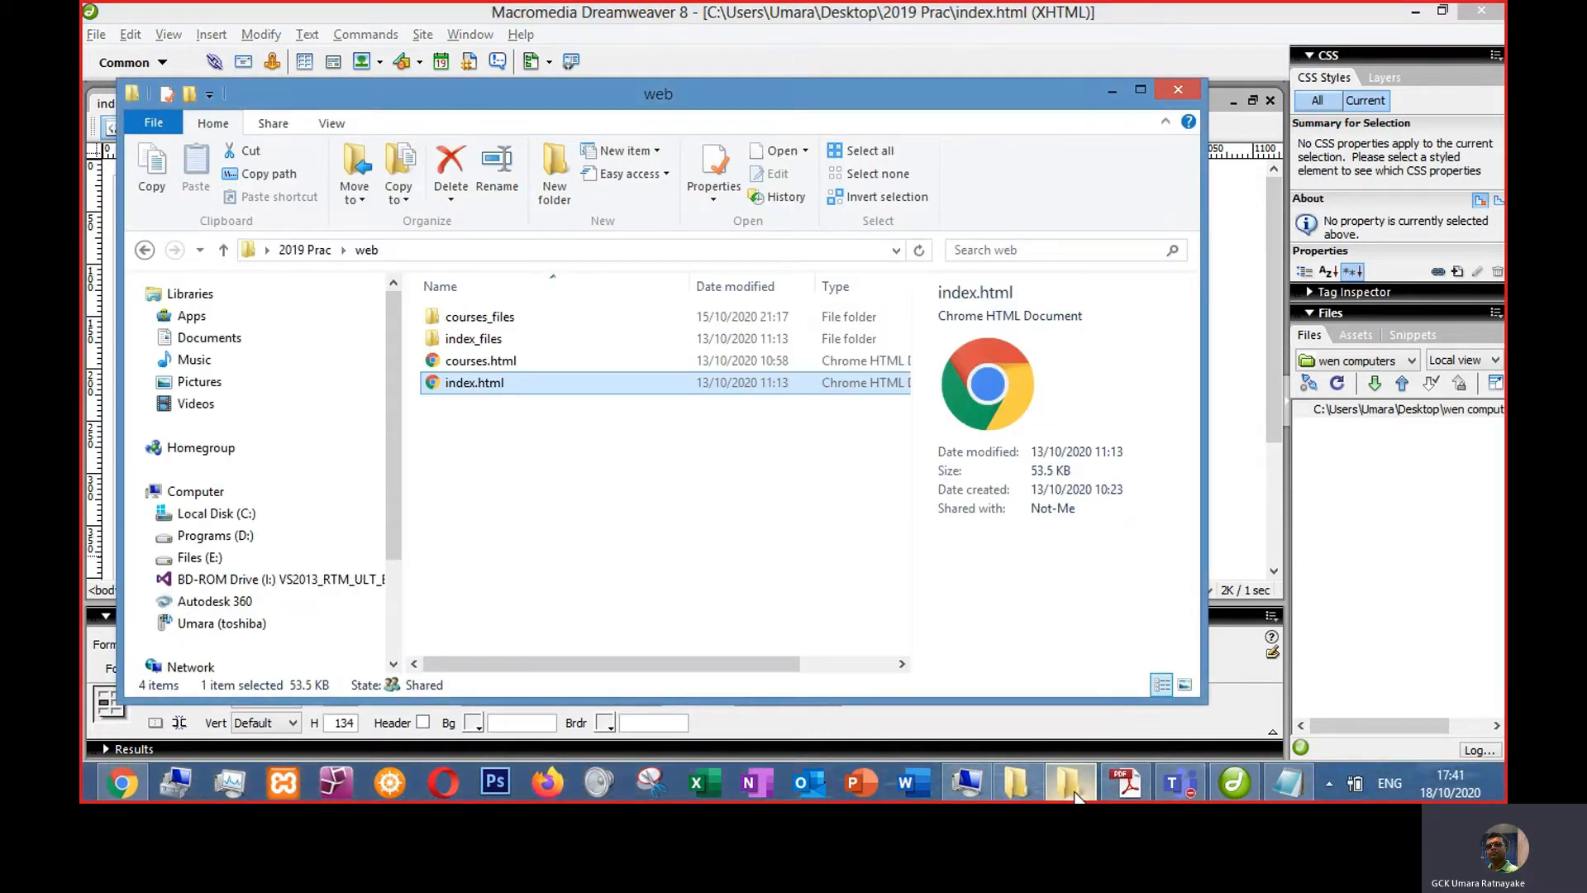
{"action": "double_click", "coordinate": [478, 321]}
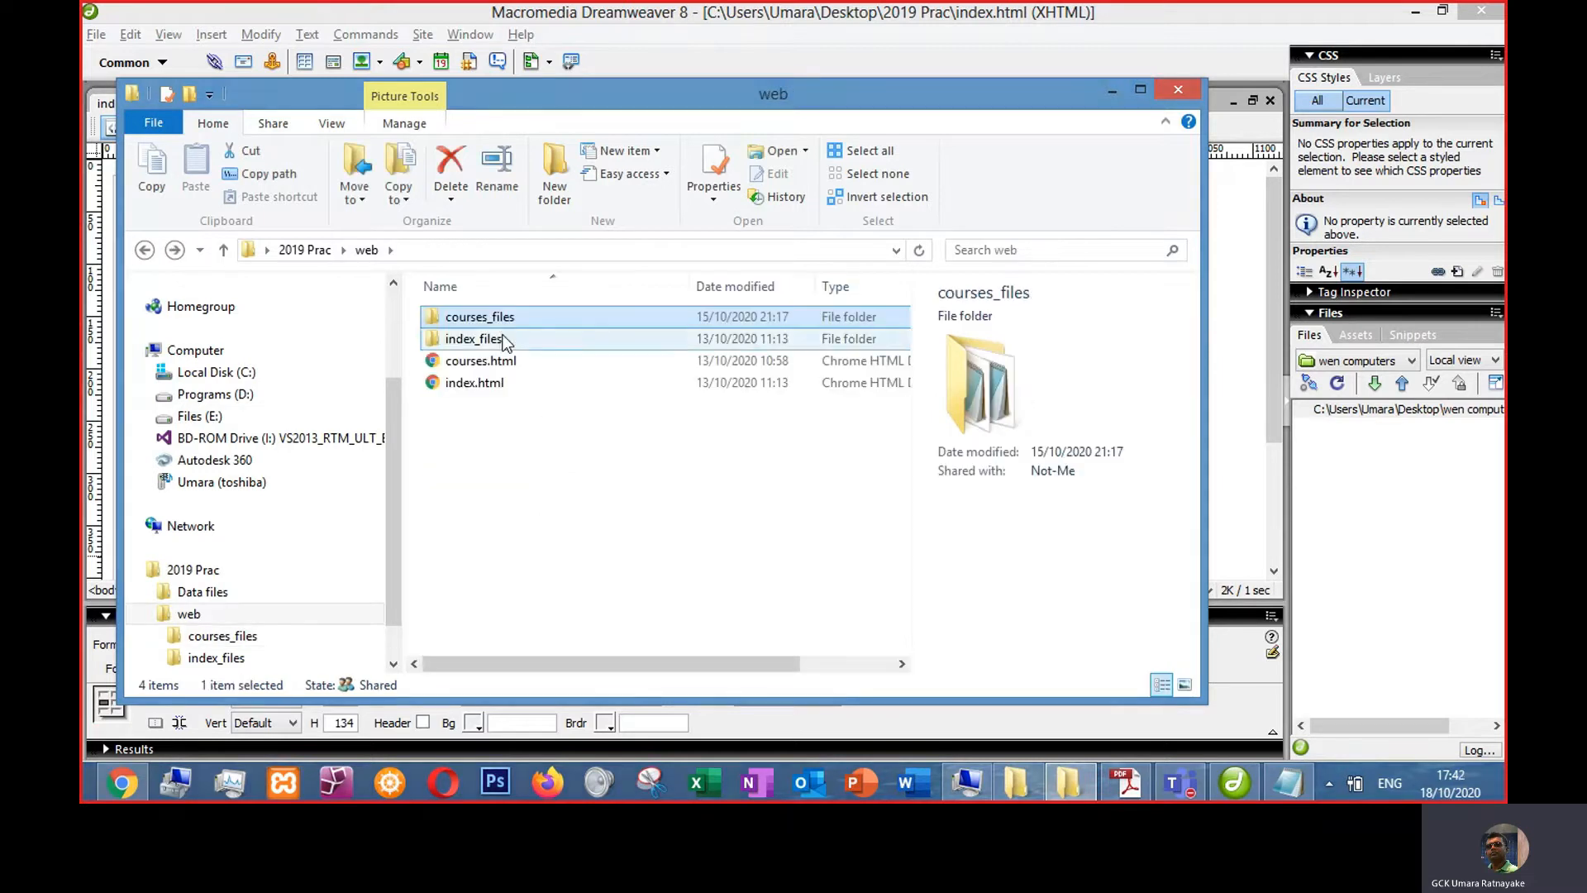
{"action": "double_click", "coordinate": [479, 317]}
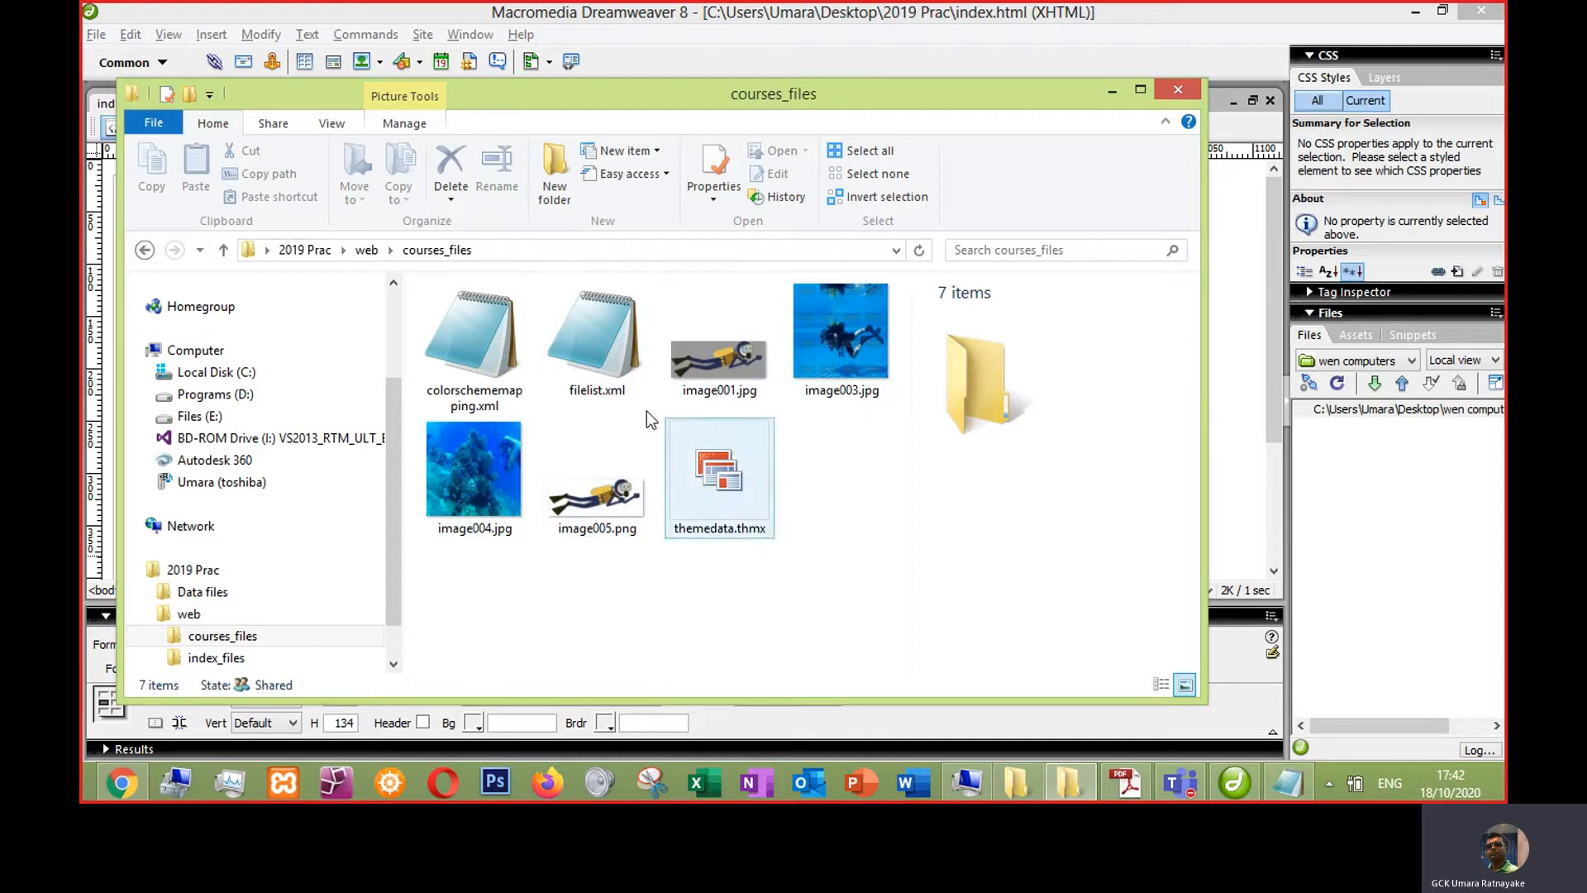
{"action": "left_click", "coordinate": [747, 355]}
{"action": "left_click", "coordinate": [841, 335], "text": "ctrl"}
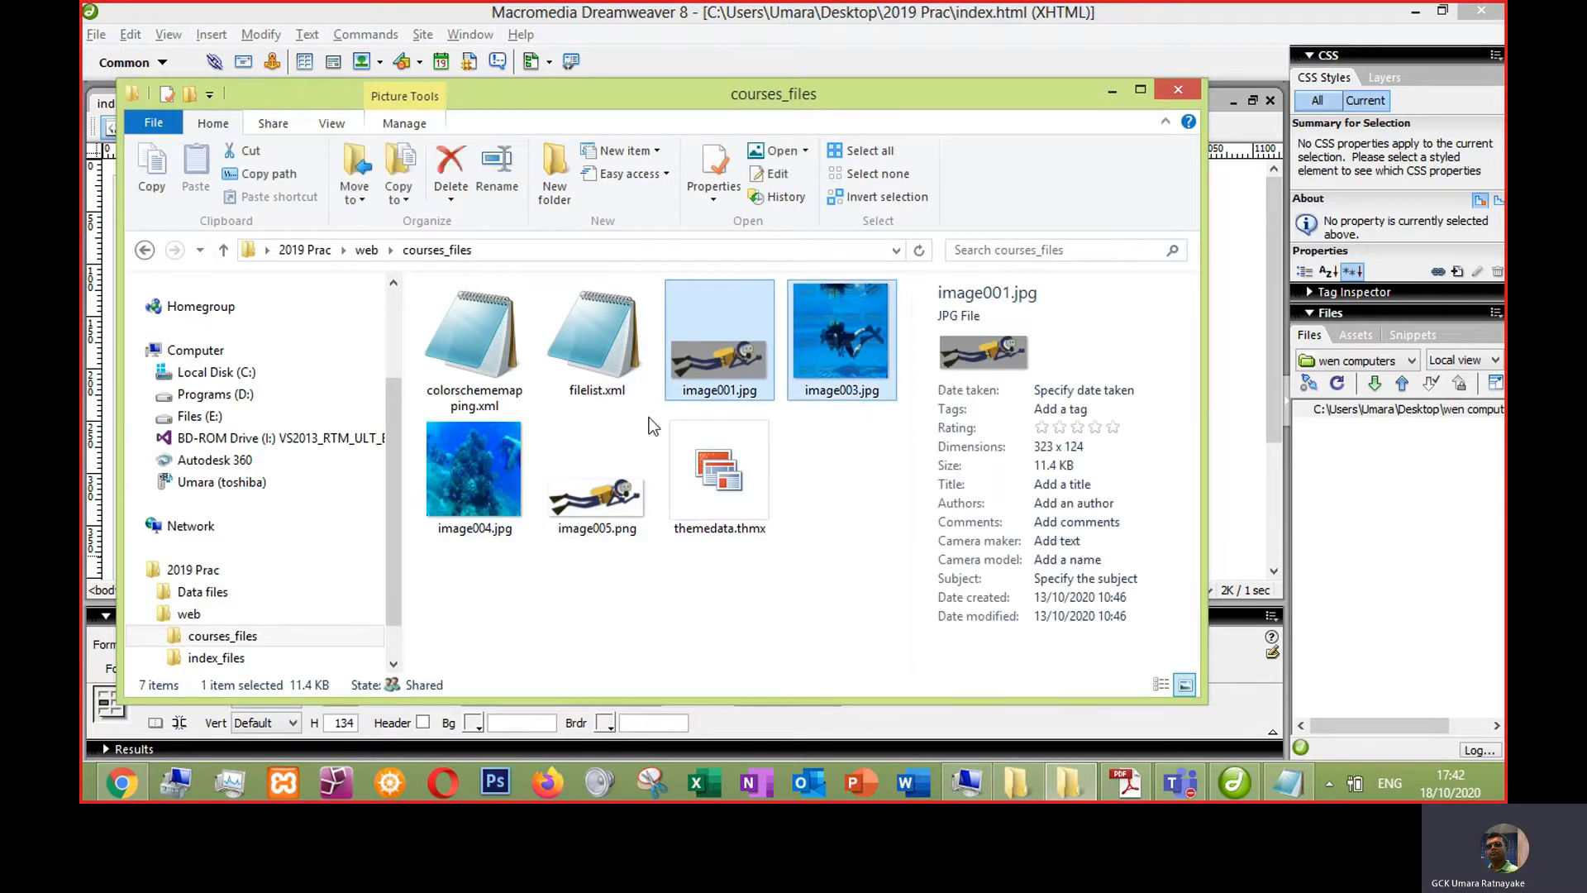
{"action": "left_click", "coordinate": [516, 435], "text": "ctrl"}
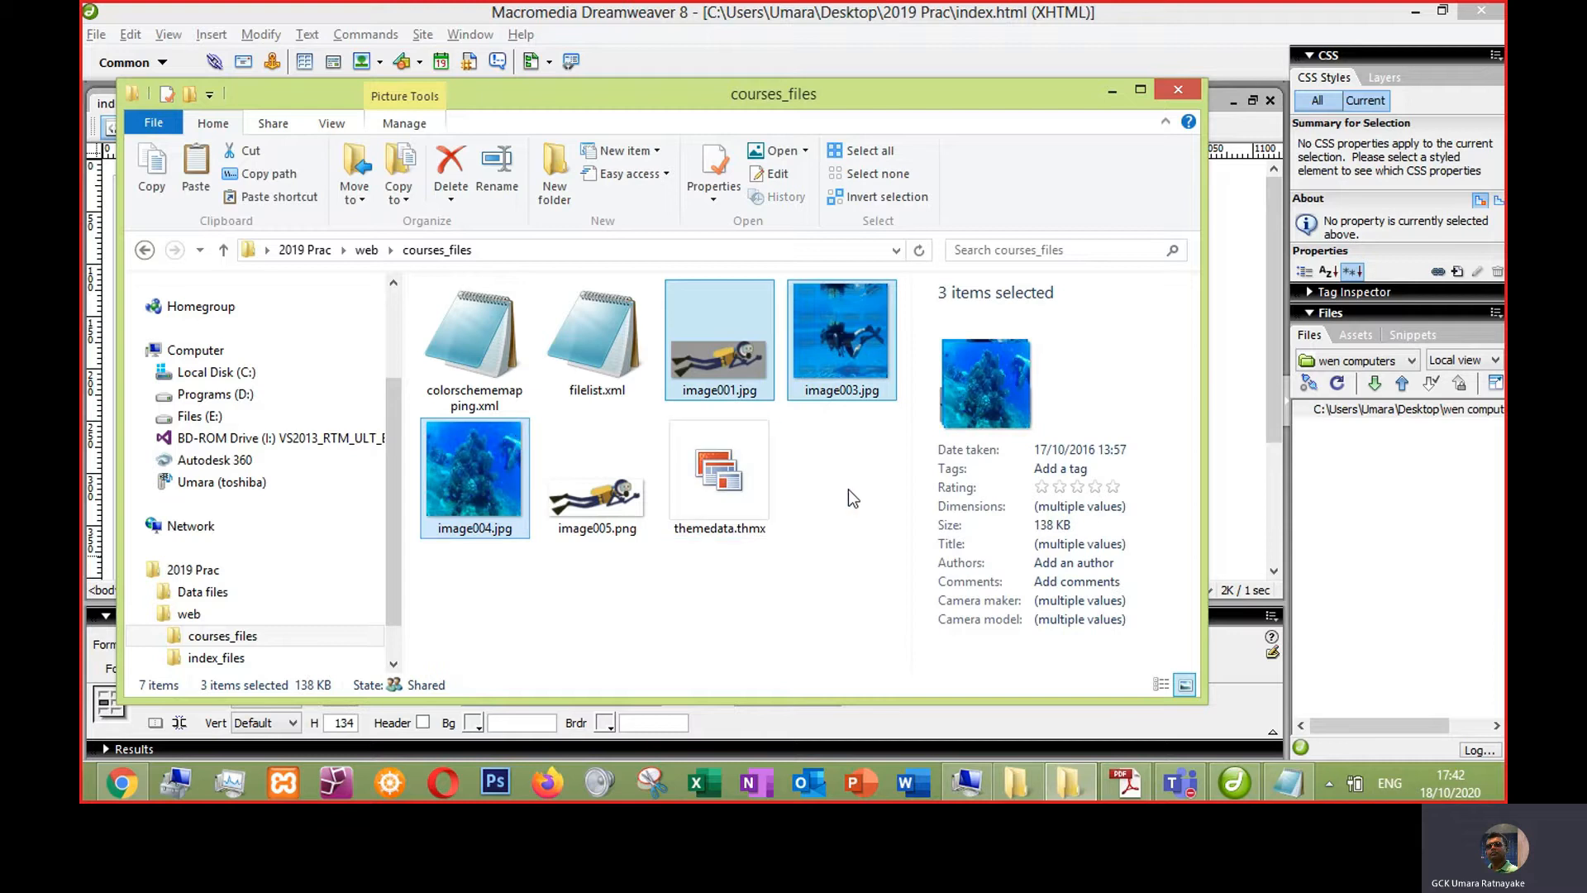
{"action": "key", "text": "alt+Up"}
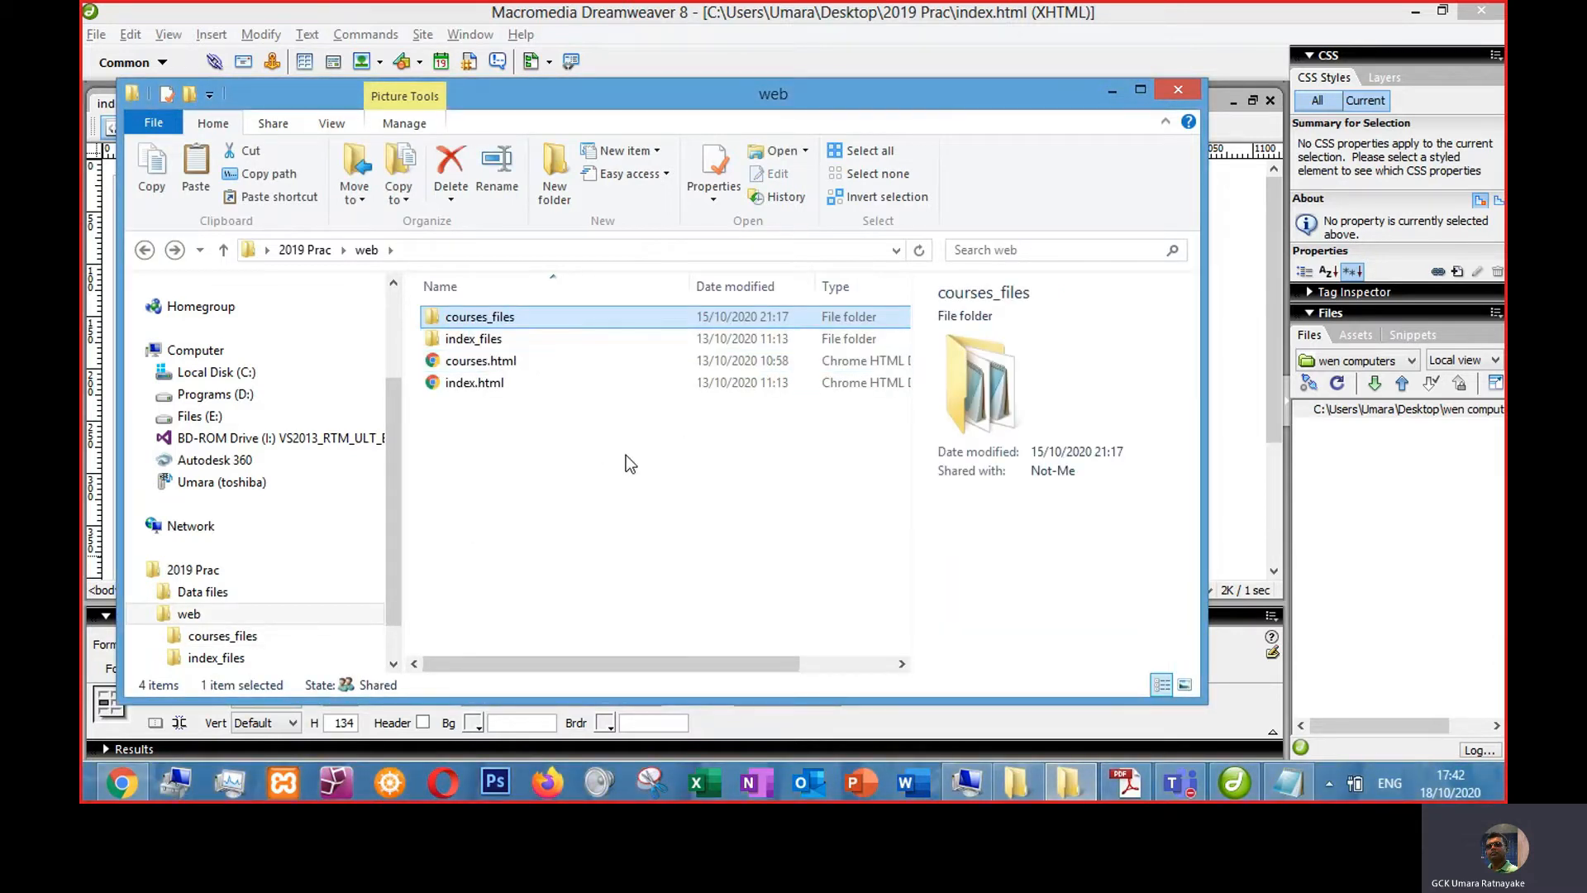
{"action": "key", "text": "alt+Up"}
{"action": "left_click", "coordinate": [552, 561]}
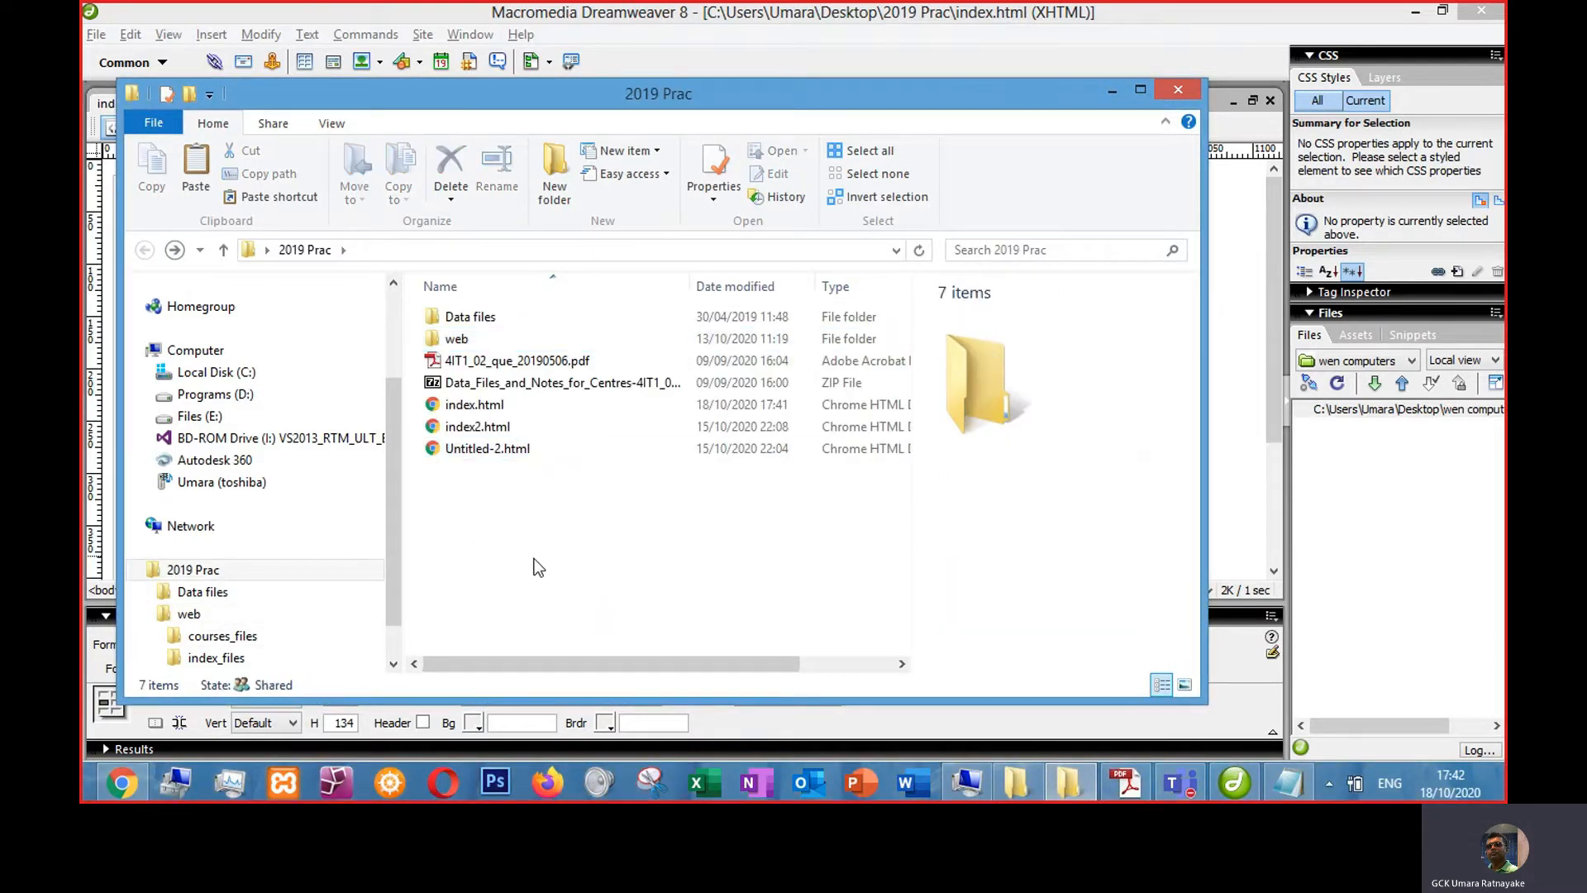
- Create a new folder named images in the 2019 Prac folder and paste the copied images into it
{"action": "key", "text": "ctrl+shift+n"}
{"action": "type", "text": "images"}
{"action": "key", "text": "Return"}
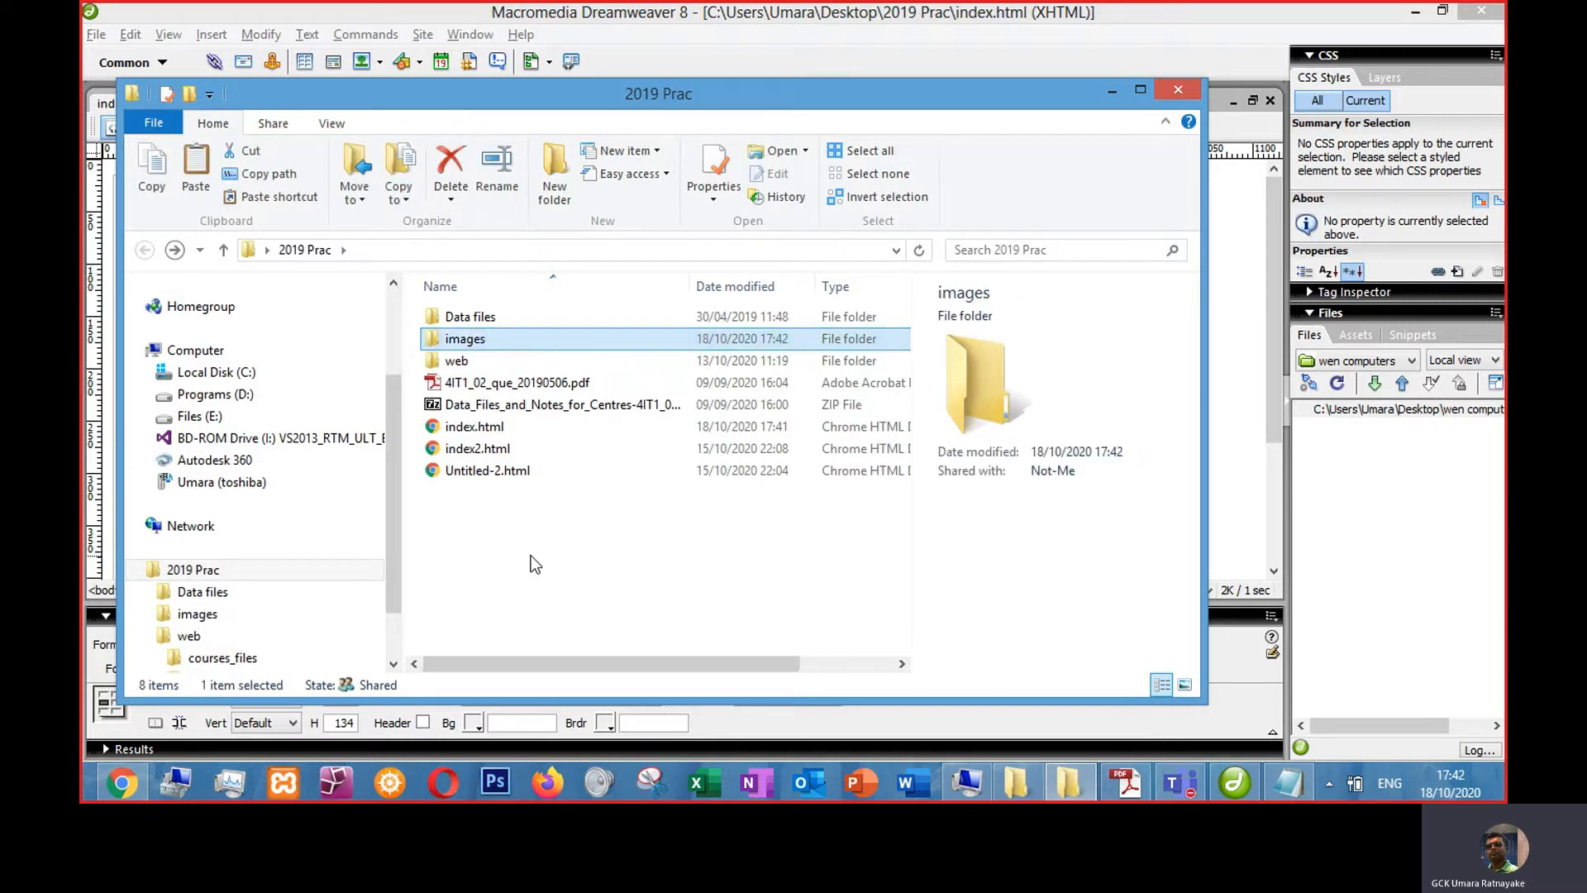
{"action": "key", "text": "Return"}
{"action": "key", "text": "ctrl+v"}
{"action": "left_click", "coordinate": [552, 511]}
{"action": "key", "text": "BackSpace"}
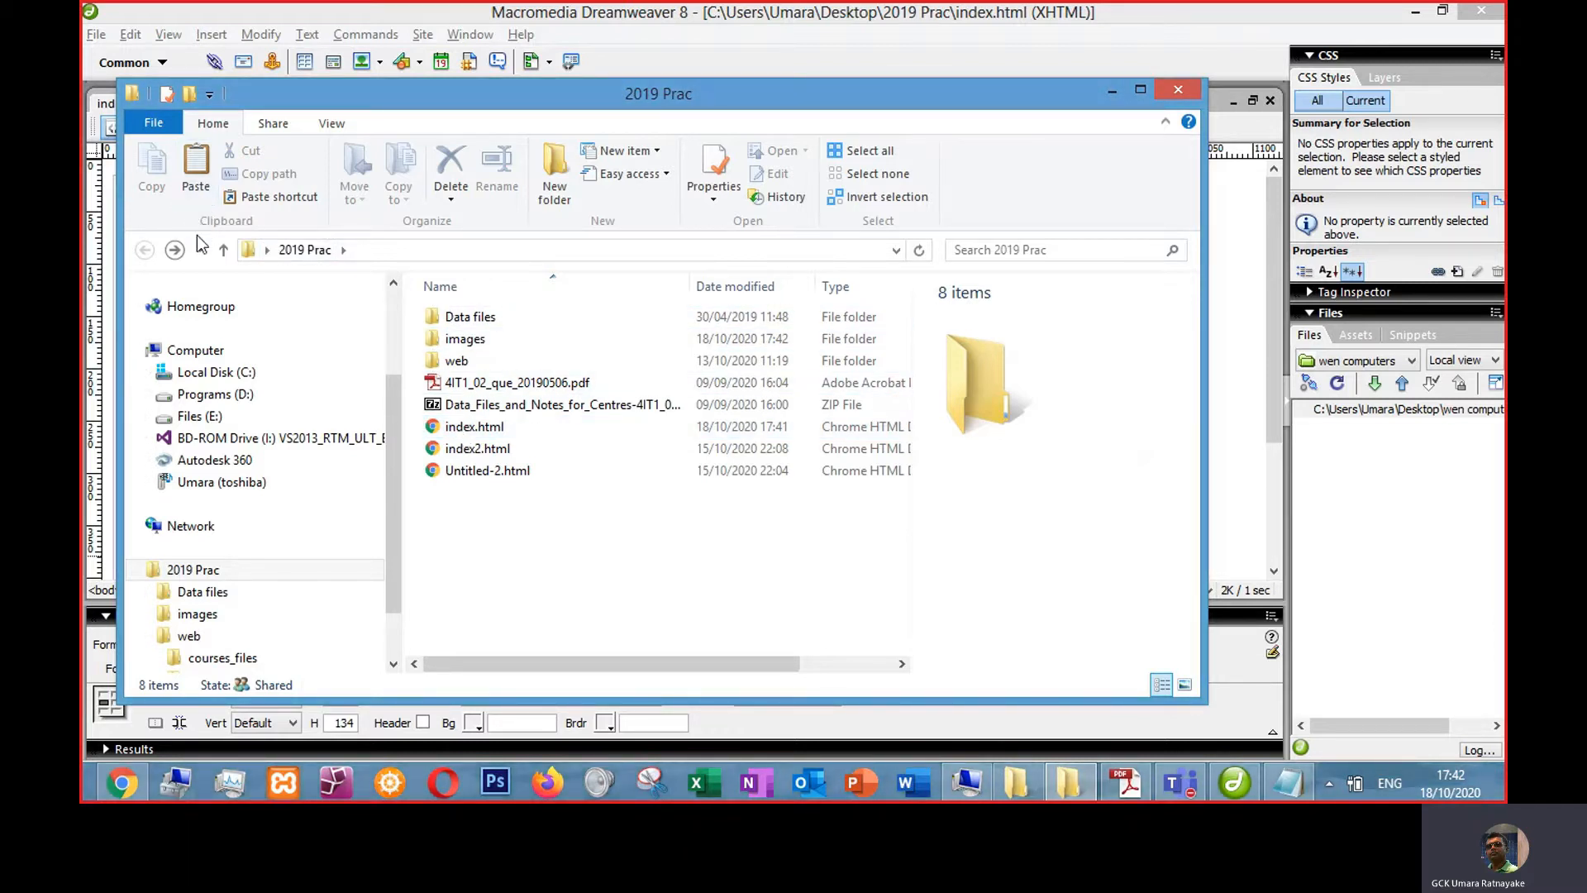
{"action": "left_click", "coordinate": [469, 340]}
{"action": "left_click", "coordinate": [483, 428], "text": "ctrl"}
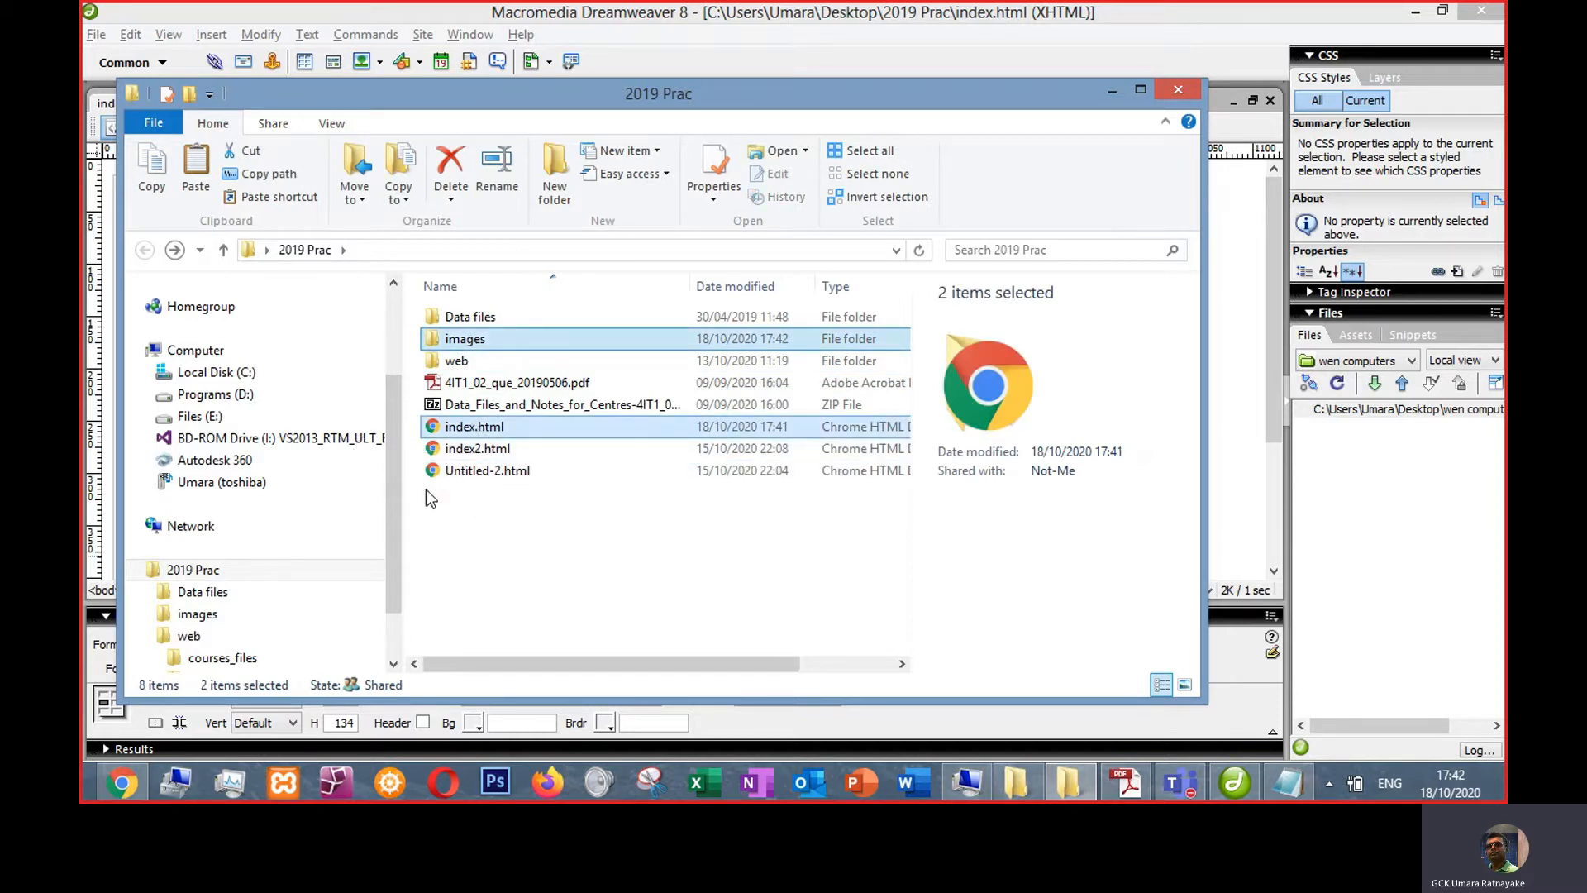
{"action": "left_click", "coordinate": [517, 529]}
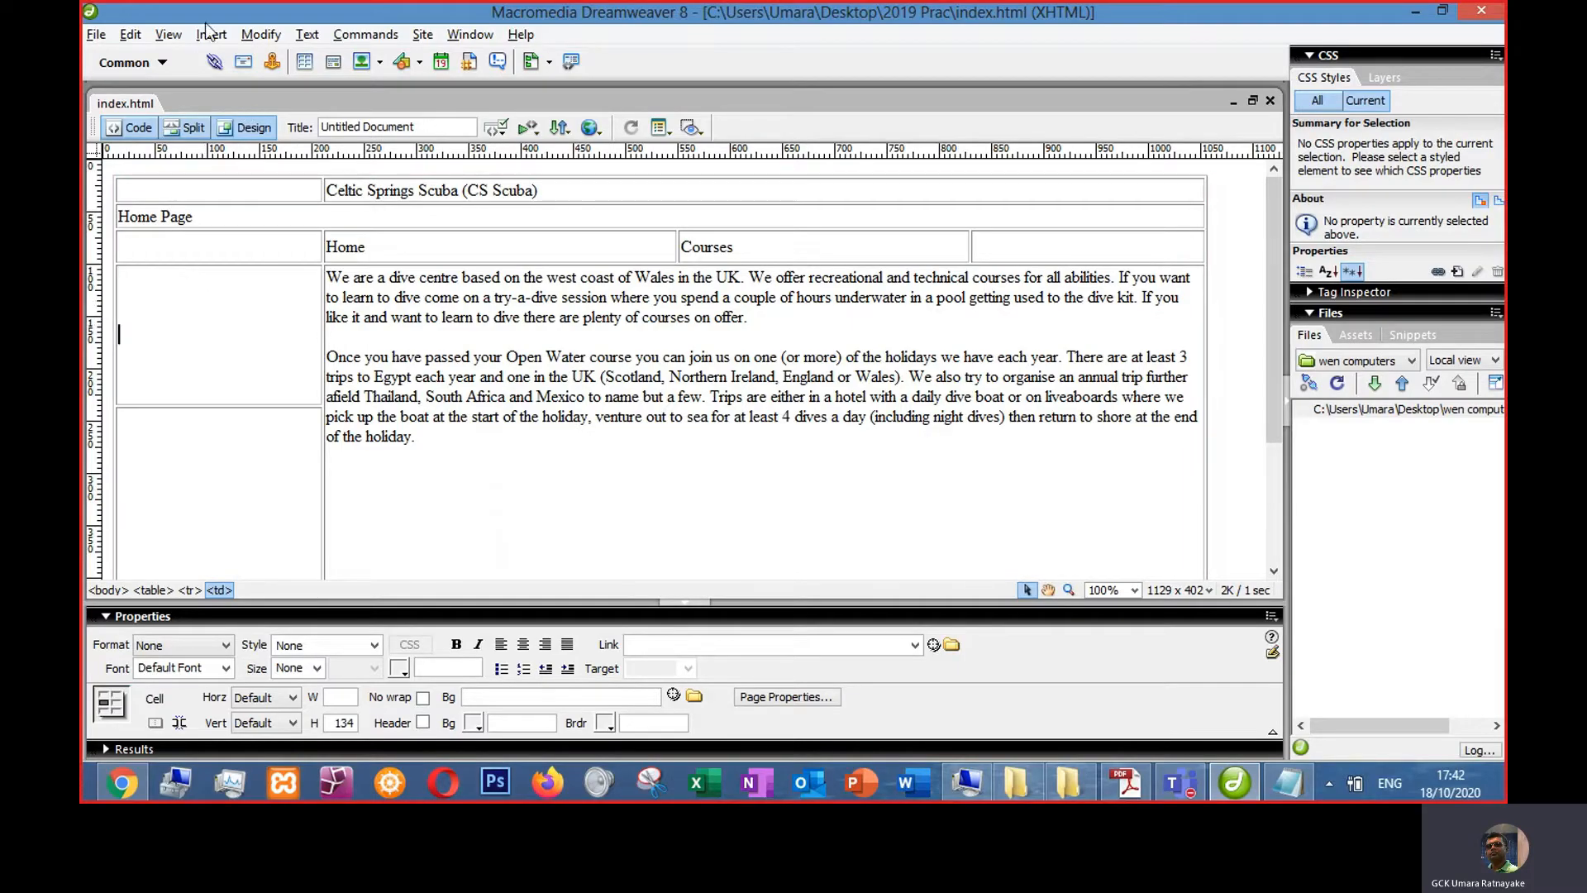
- Insert image003.jpg from the images folder into the upper left content cell with alternate text "Scuba Diving"
{"action": "left_click", "coordinate": [208, 34]}
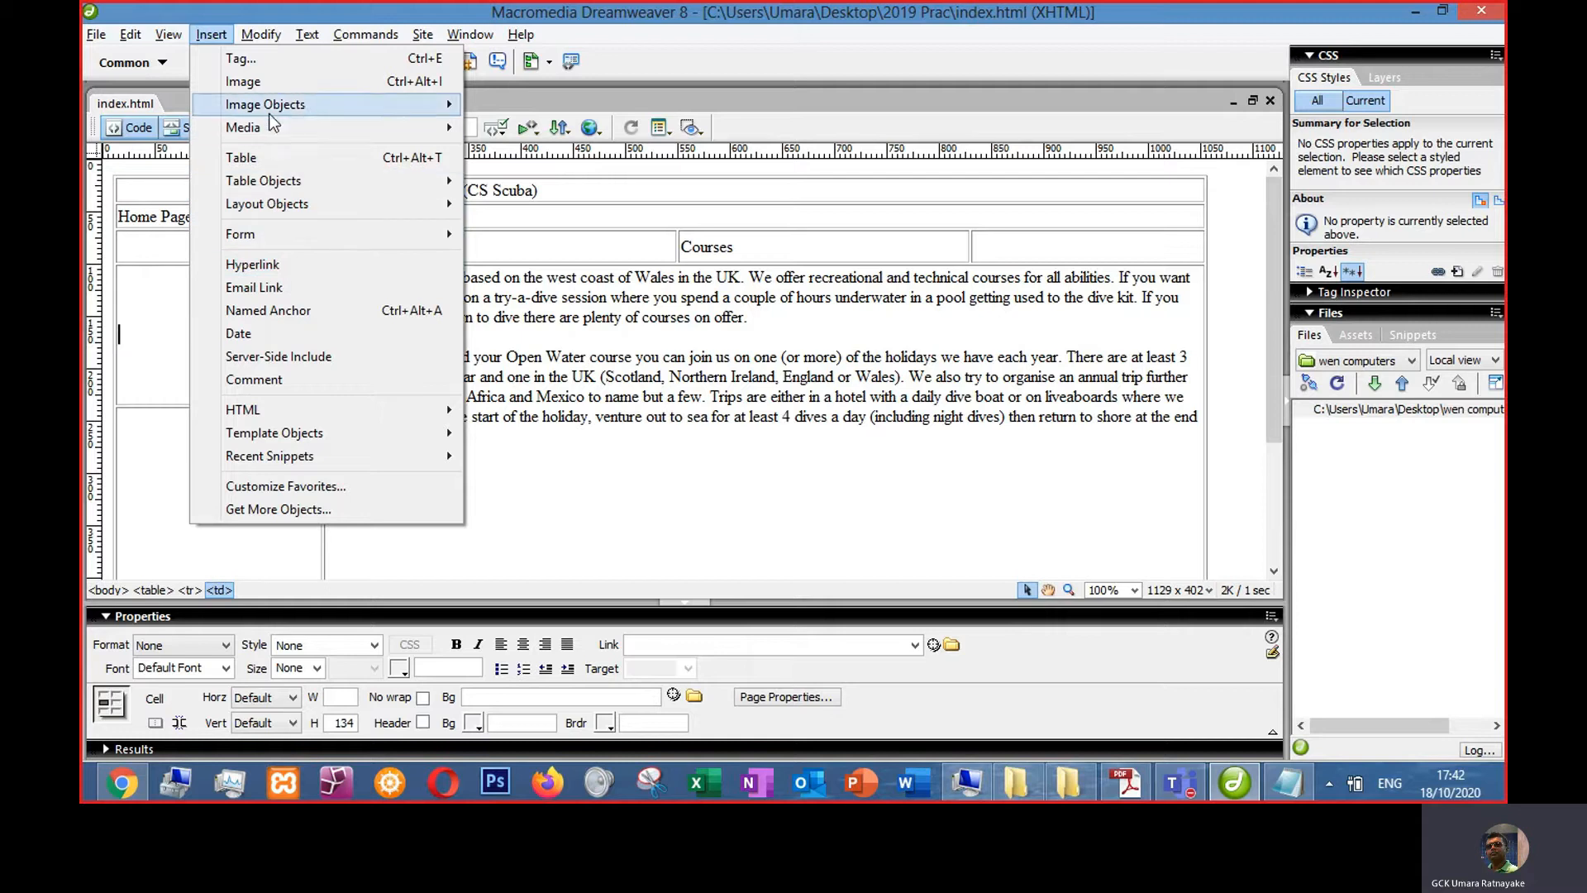
{"action": "left_click", "coordinate": [261, 83]}
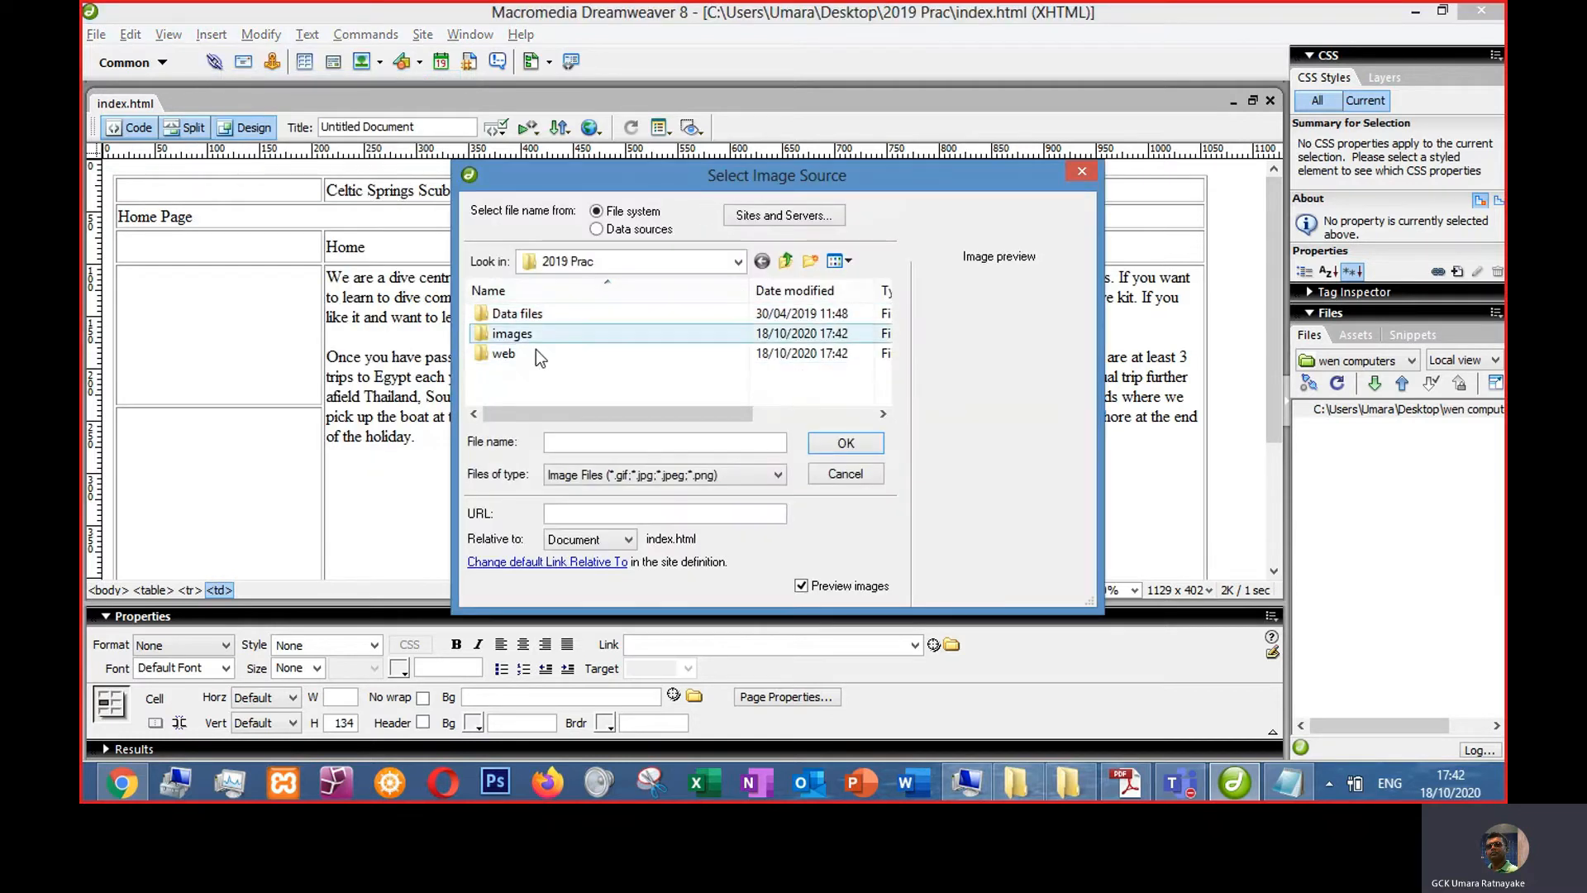
{"action": "double_click", "coordinate": [516, 337]}
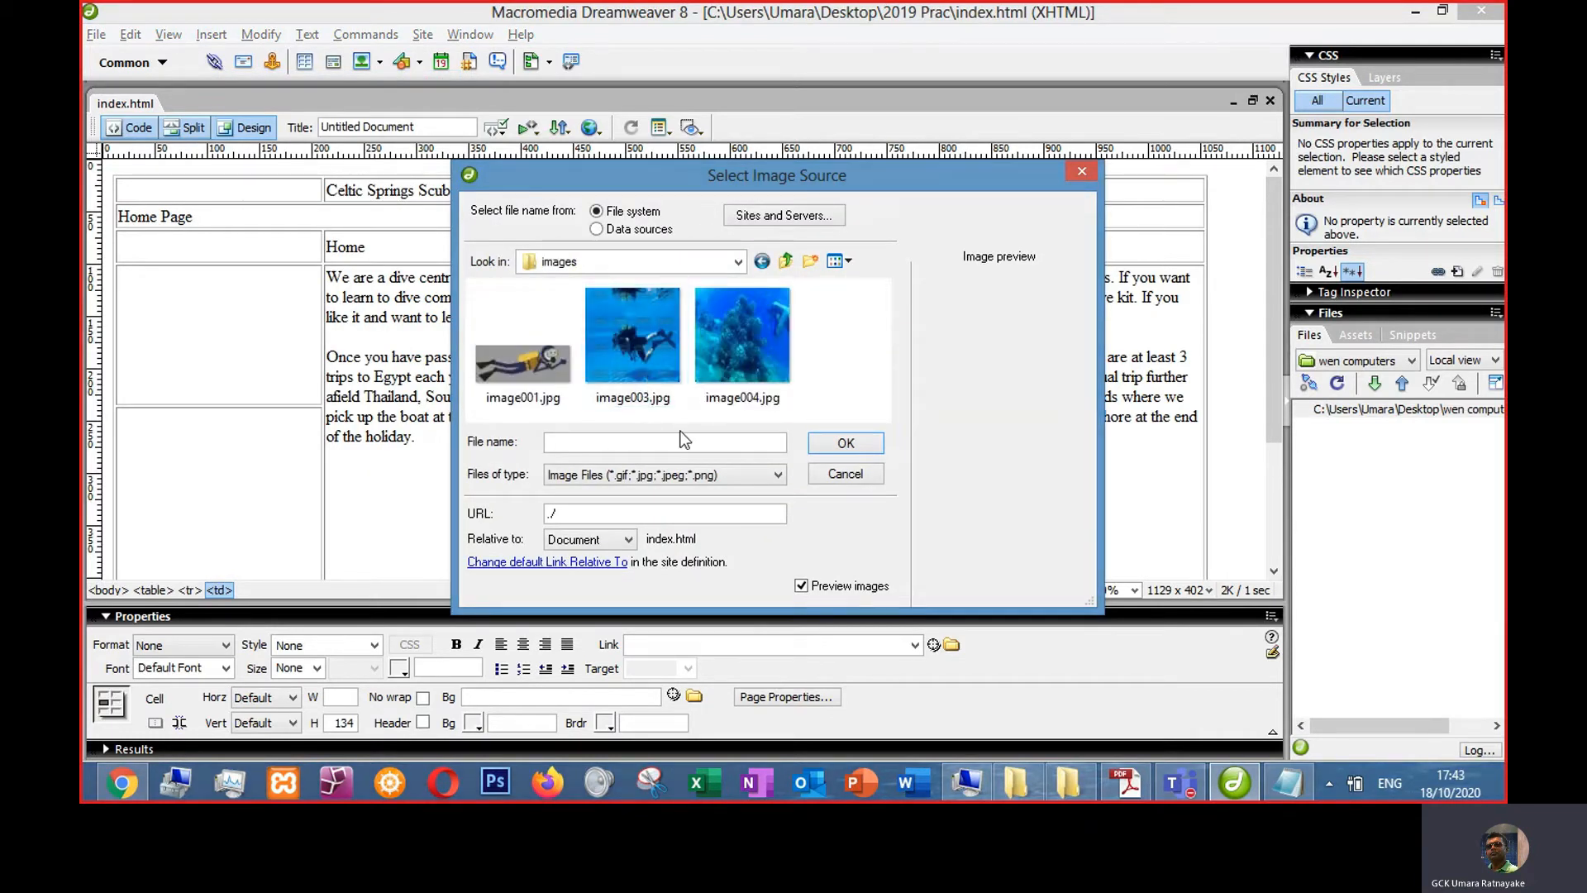
{"action": "double_click", "coordinate": [630, 359]}
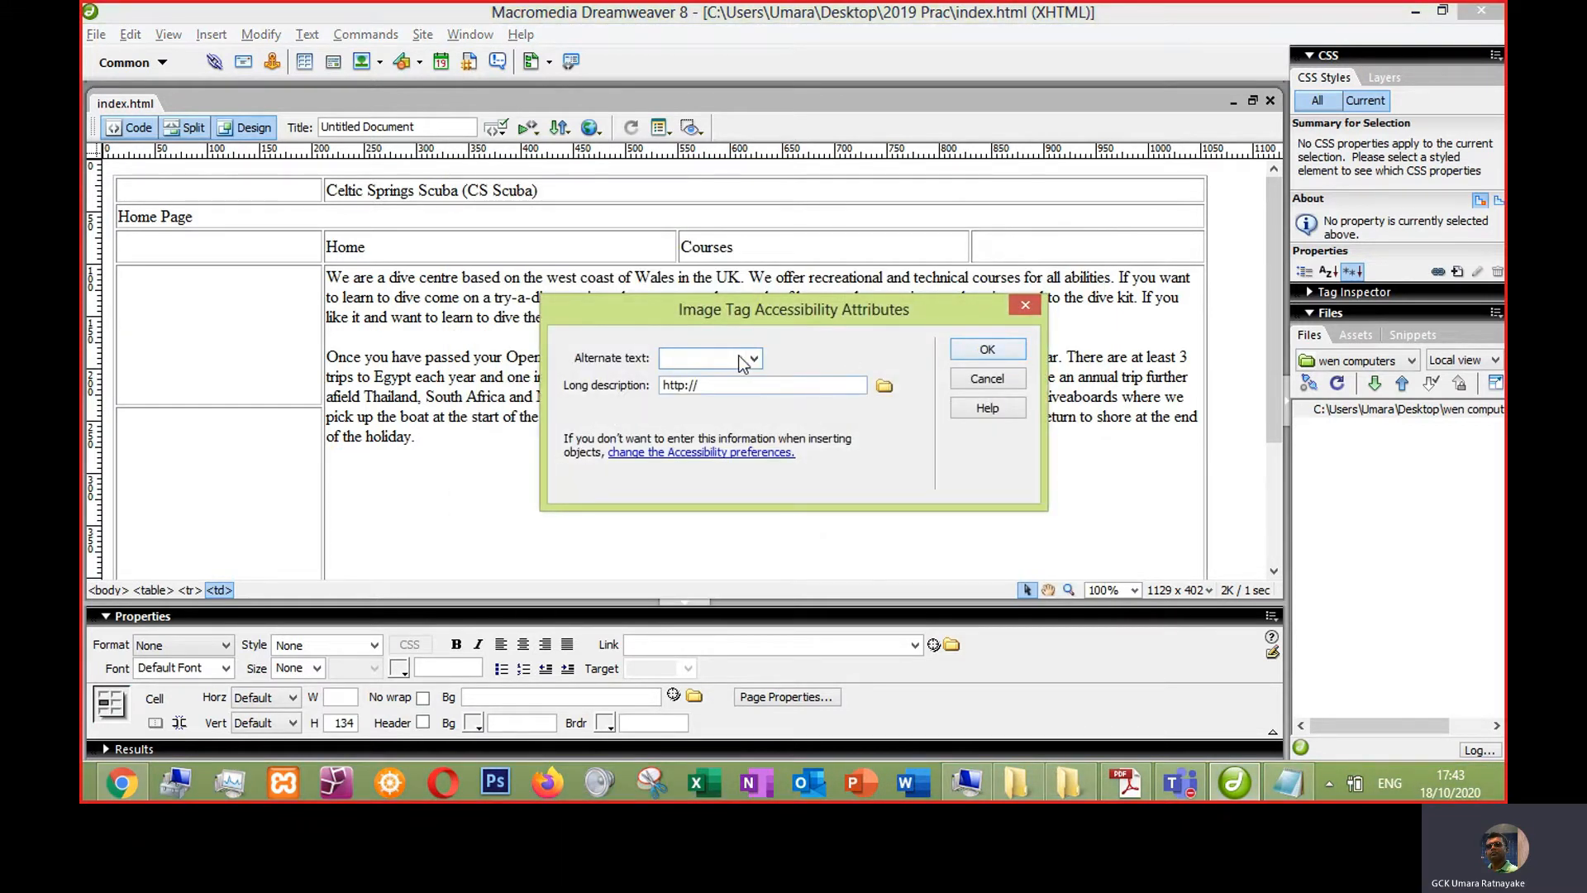
{"action": "left_click_drag", "start_coordinate": [666, 309], "coordinate": [663, 244]}
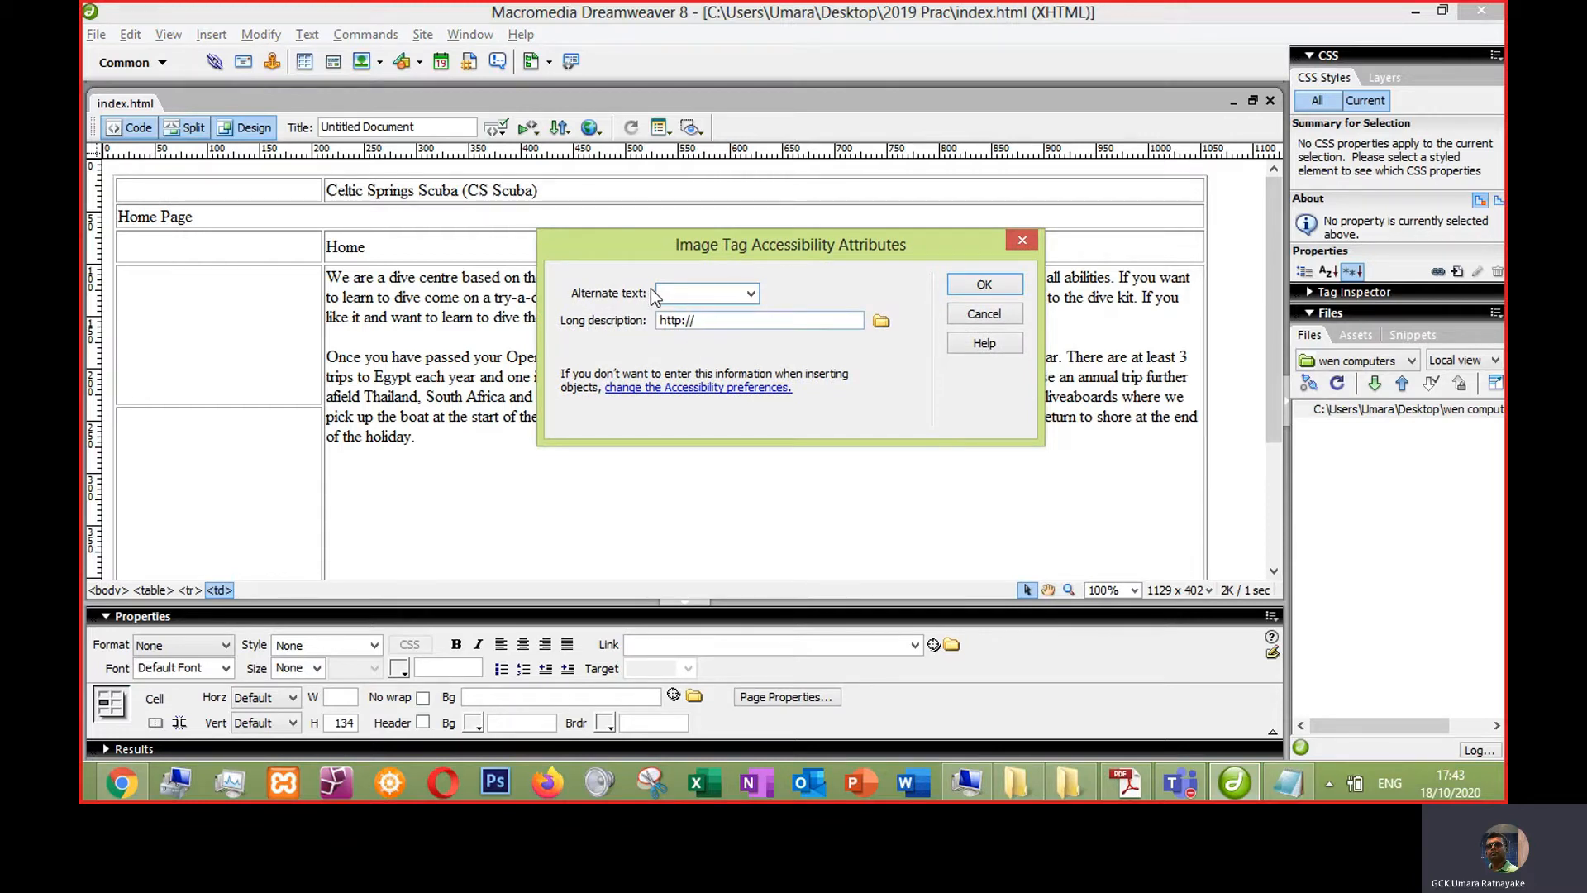
{"action": "left_click_drag", "start_coordinate": [684, 246], "coordinate": [682, 263]}
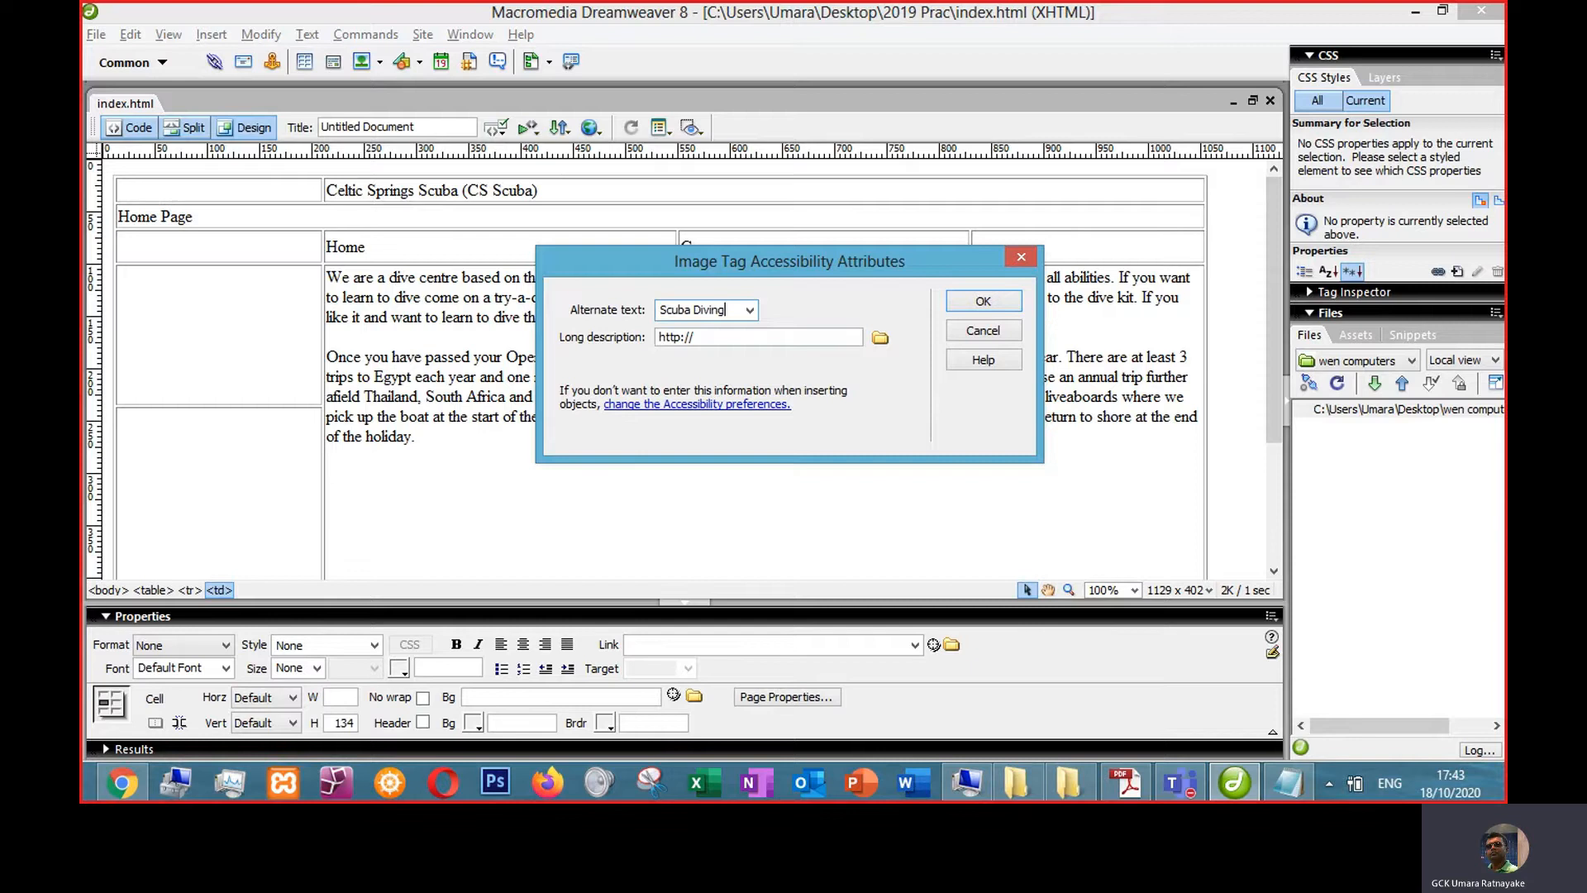
{"action": "key", "text": "Return"}
- Insert image004.jpg into the lower left cell with alternate text "Scuba Diving in Deep Sea"
{"action": "left_click", "coordinate": [610, 437]}
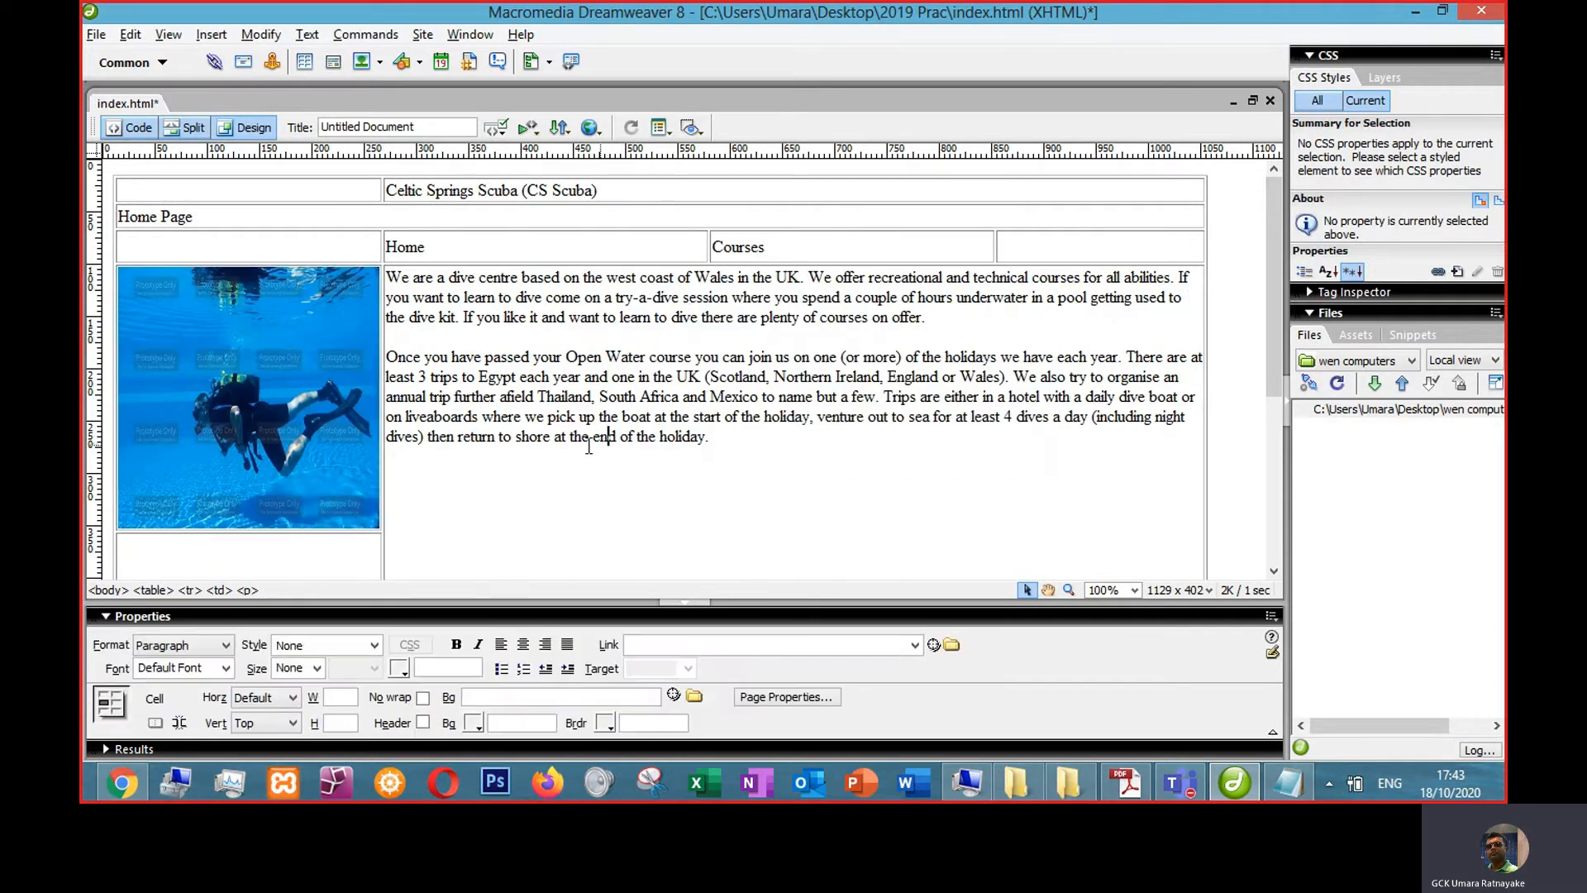
{"action": "scroll", "coordinate": [566, 438], "scroll_direction": "down", "scroll_amount": 5}
{"action": "left_click", "coordinate": [336, 386]}
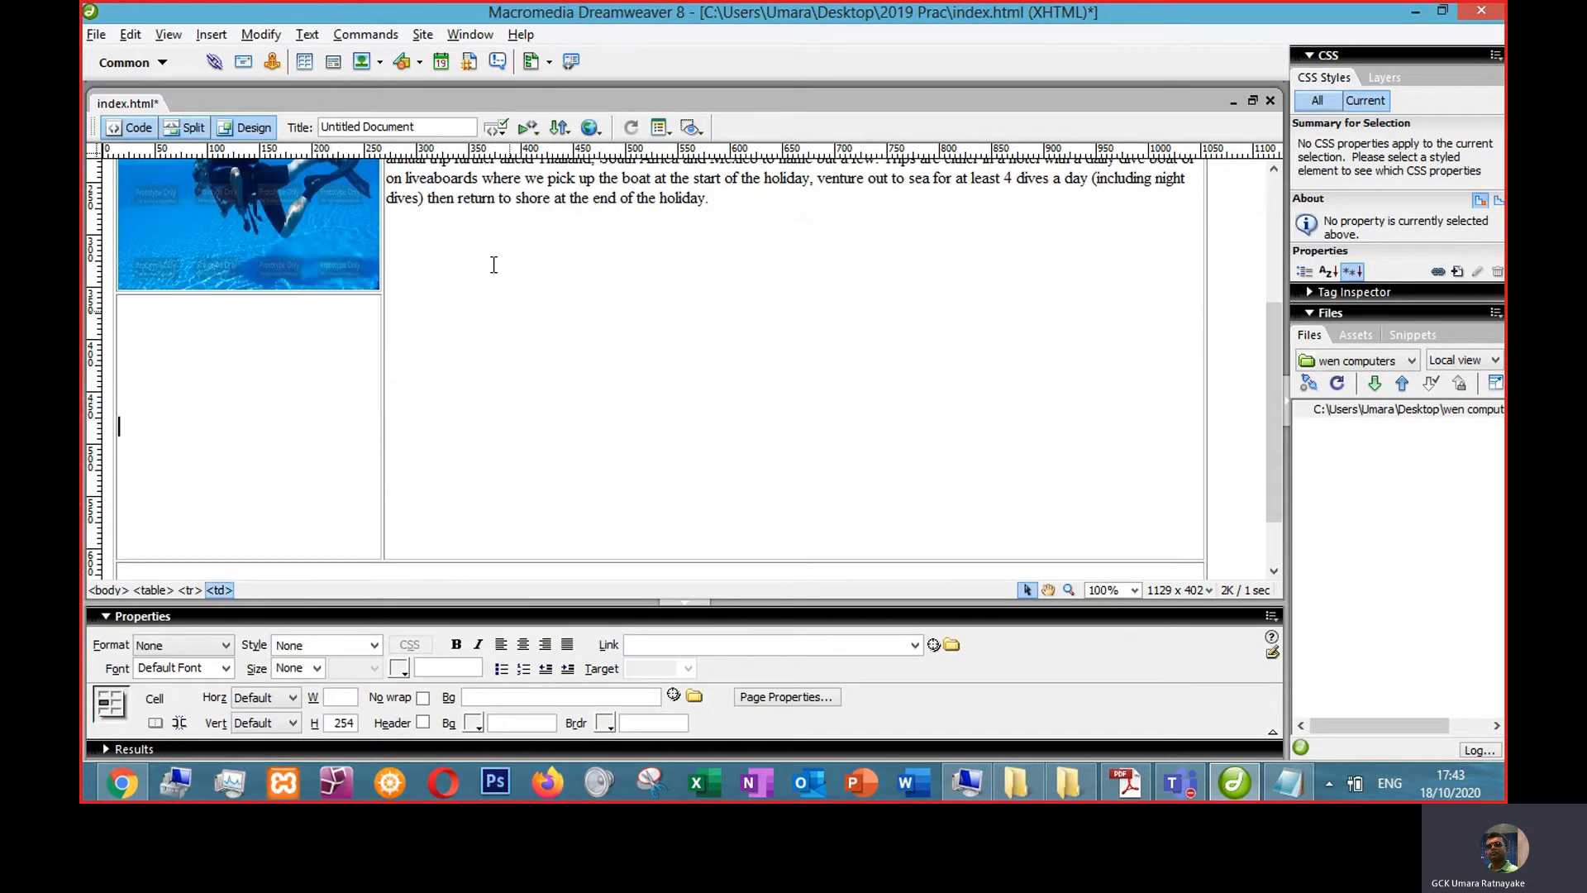
{"action": "left_click", "coordinate": [198, 35]}
{"action": "left_click", "coordinate": [240, 81]}
{"action": "double_click", "coordinate": [726, 349]}
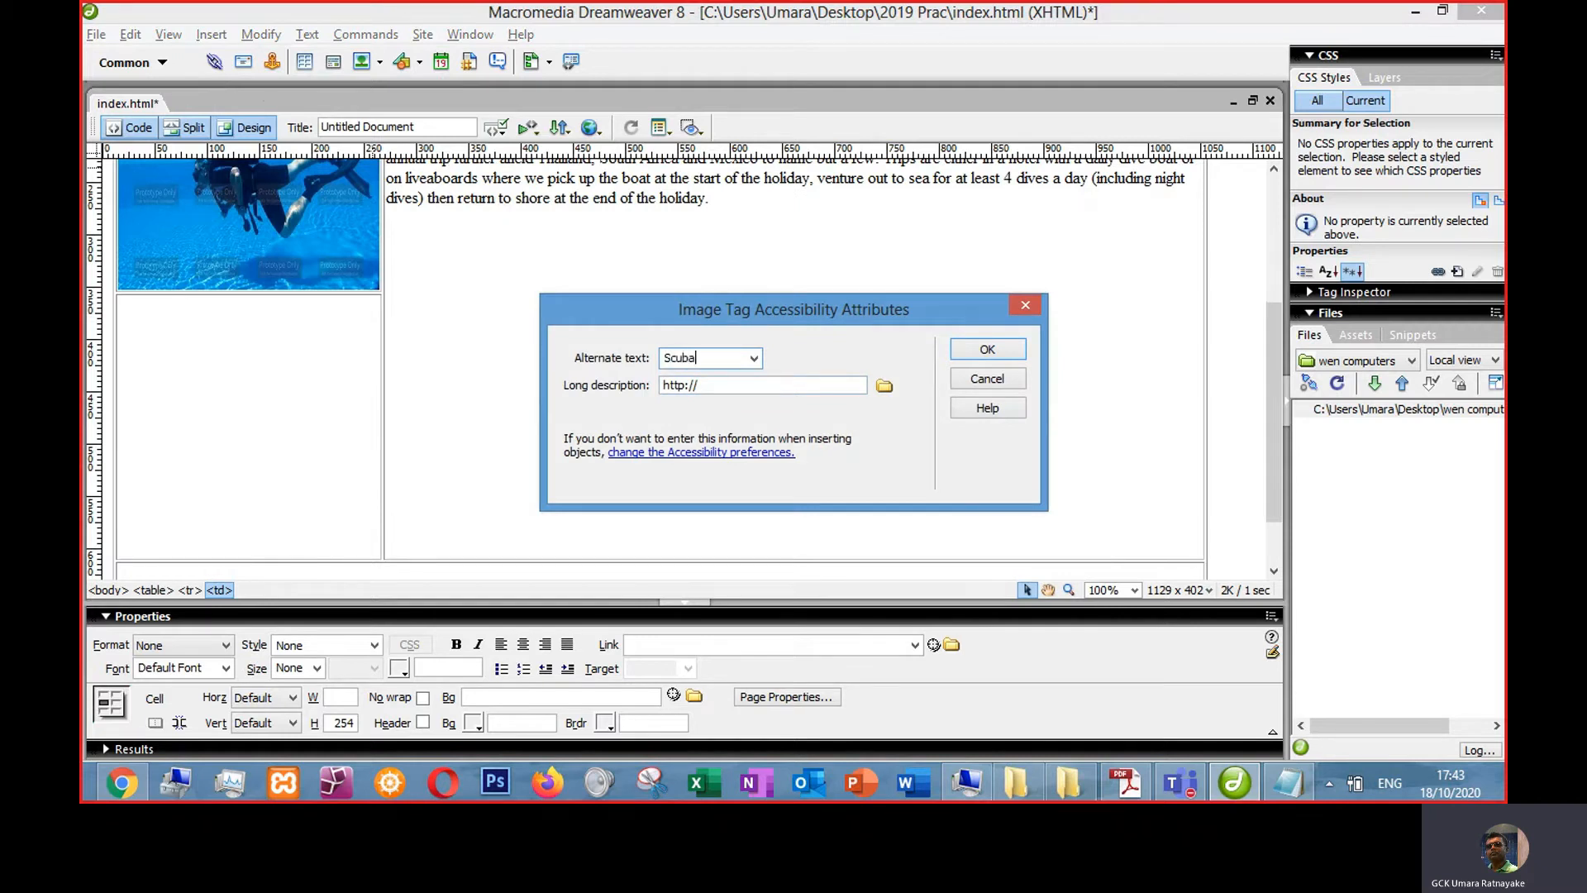
{"action": "type", "text": "Scuba Diving in Dee"}
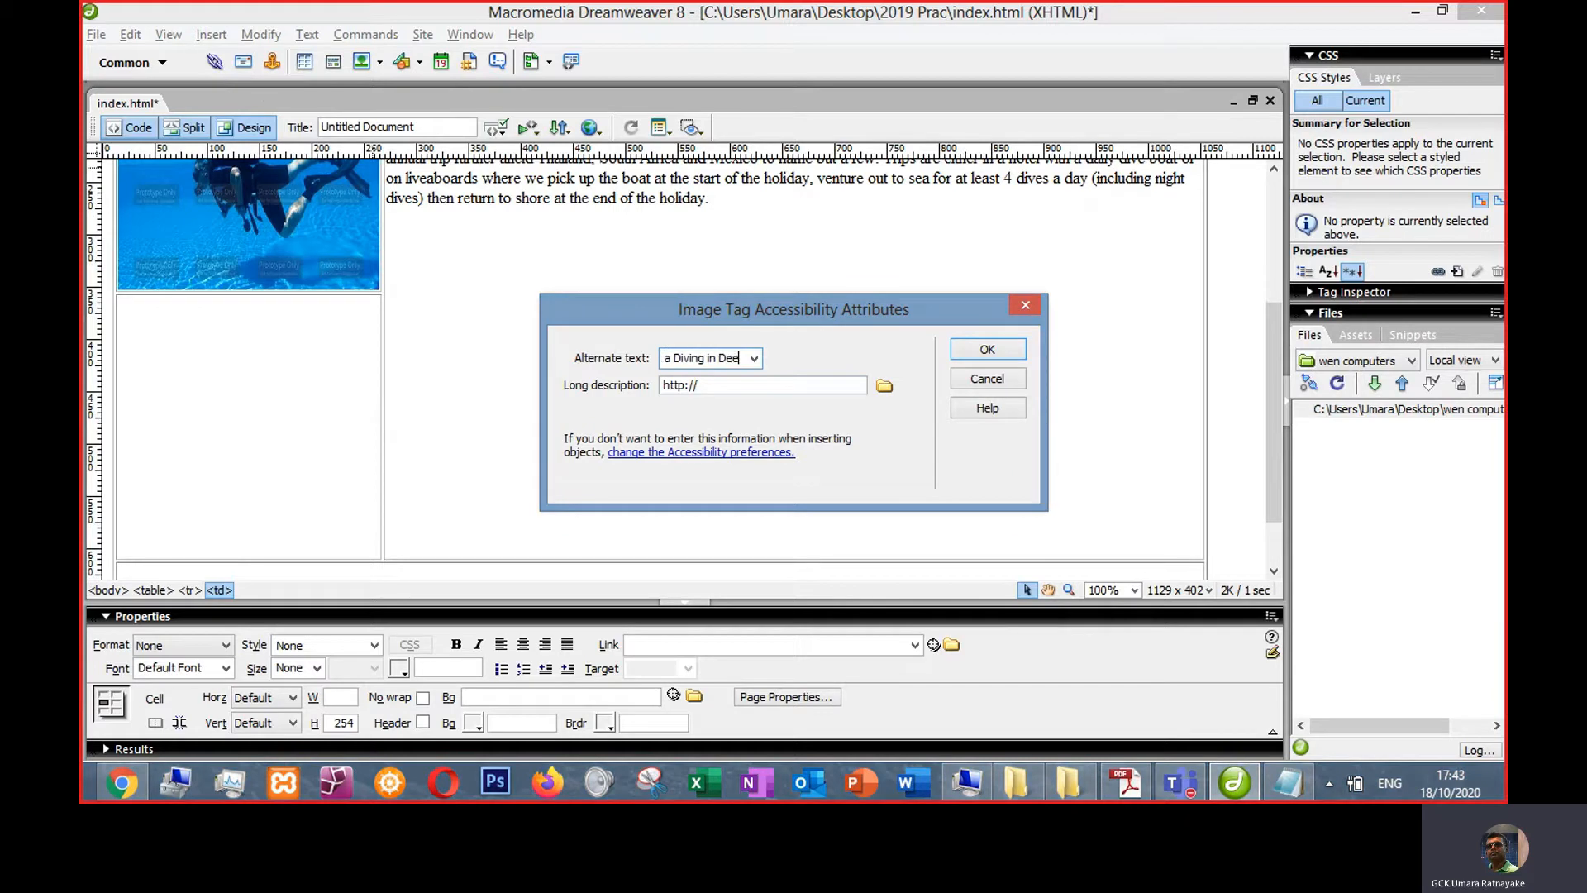
{"action": "type", "text": "p Sea"}
{"action": "key", "text": "Return"}
- Change the first image's alternate text to "Scuba Diving in a pool"
{"action": "left_click", "coordinate": [291, 275]}
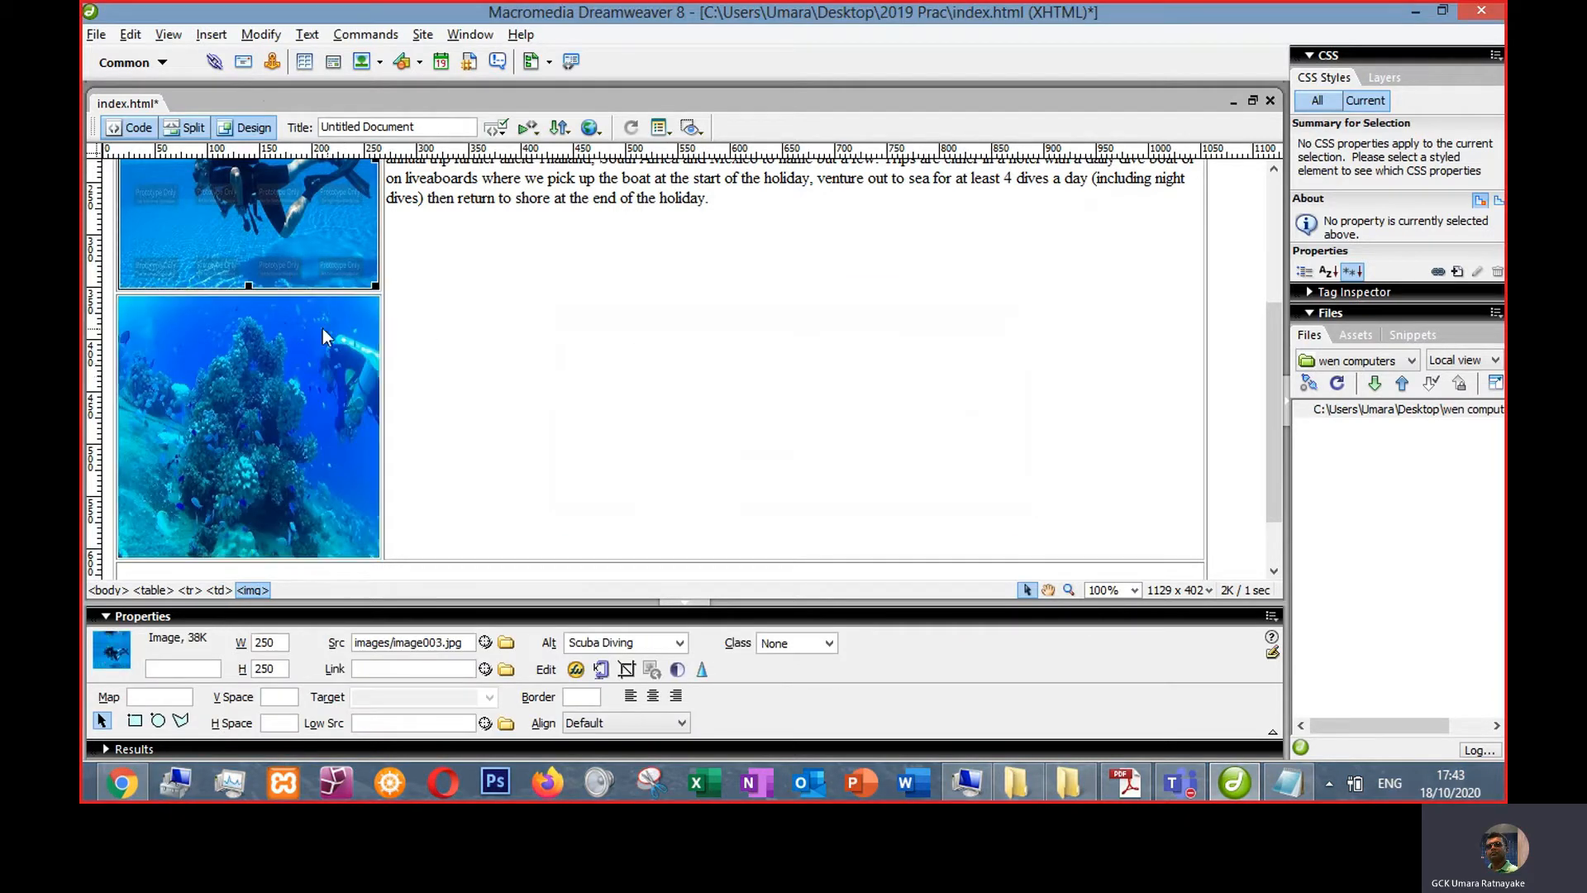
{"action": "scroll", "coordinate": [319, 324], "scroll_direction": "up", "scroll_amount": 3}
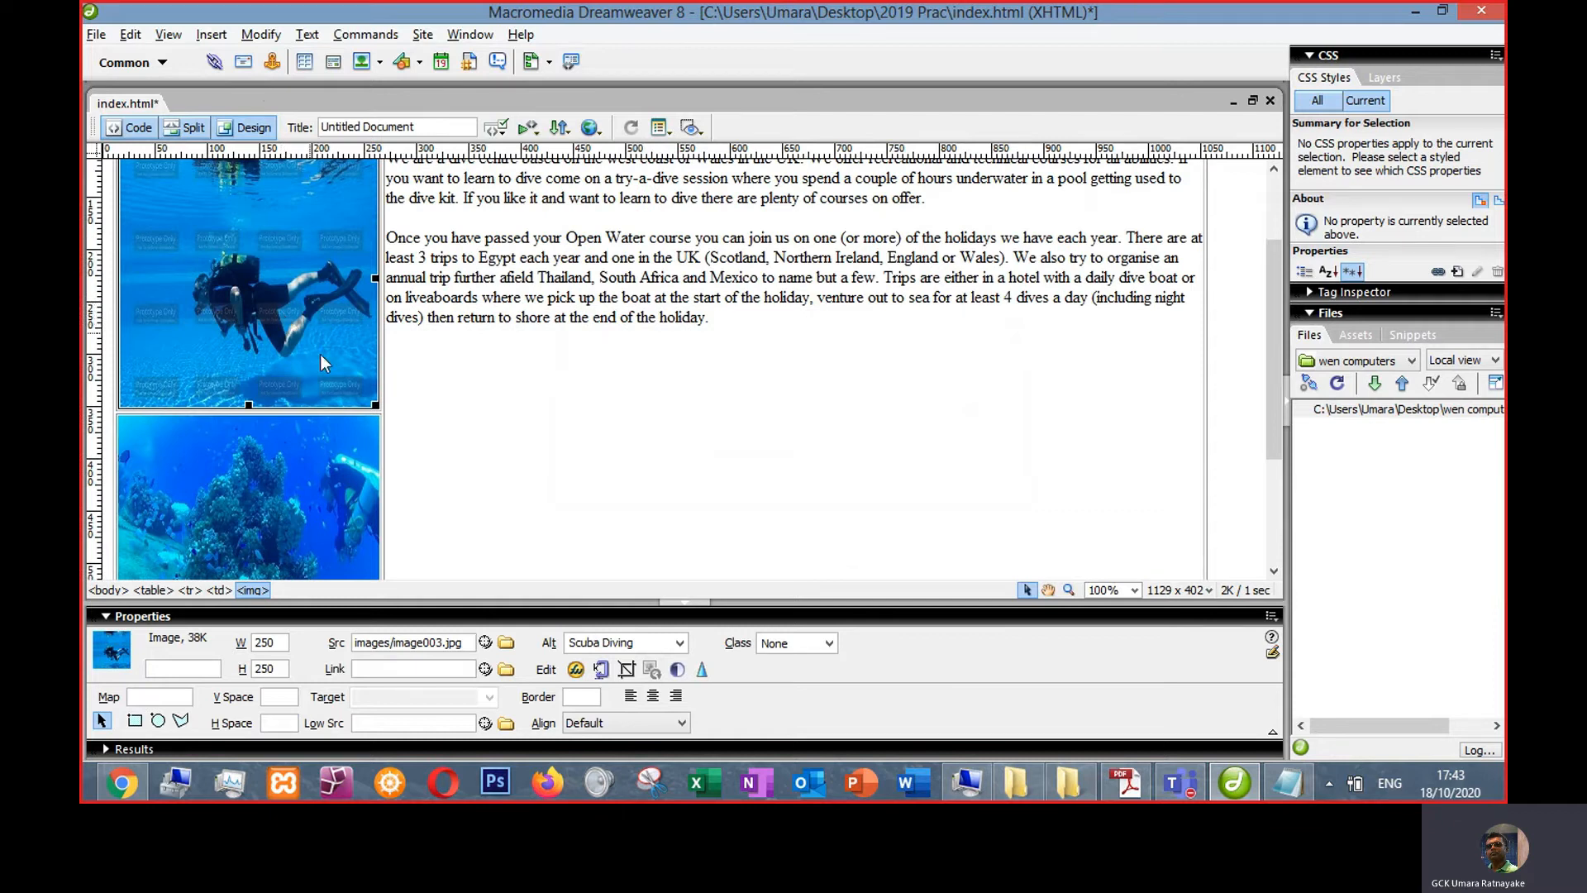
{"action": "left_click", "coordinate": [638, 645]}
{"action": "left_click", "coordinate": [651, 642]}
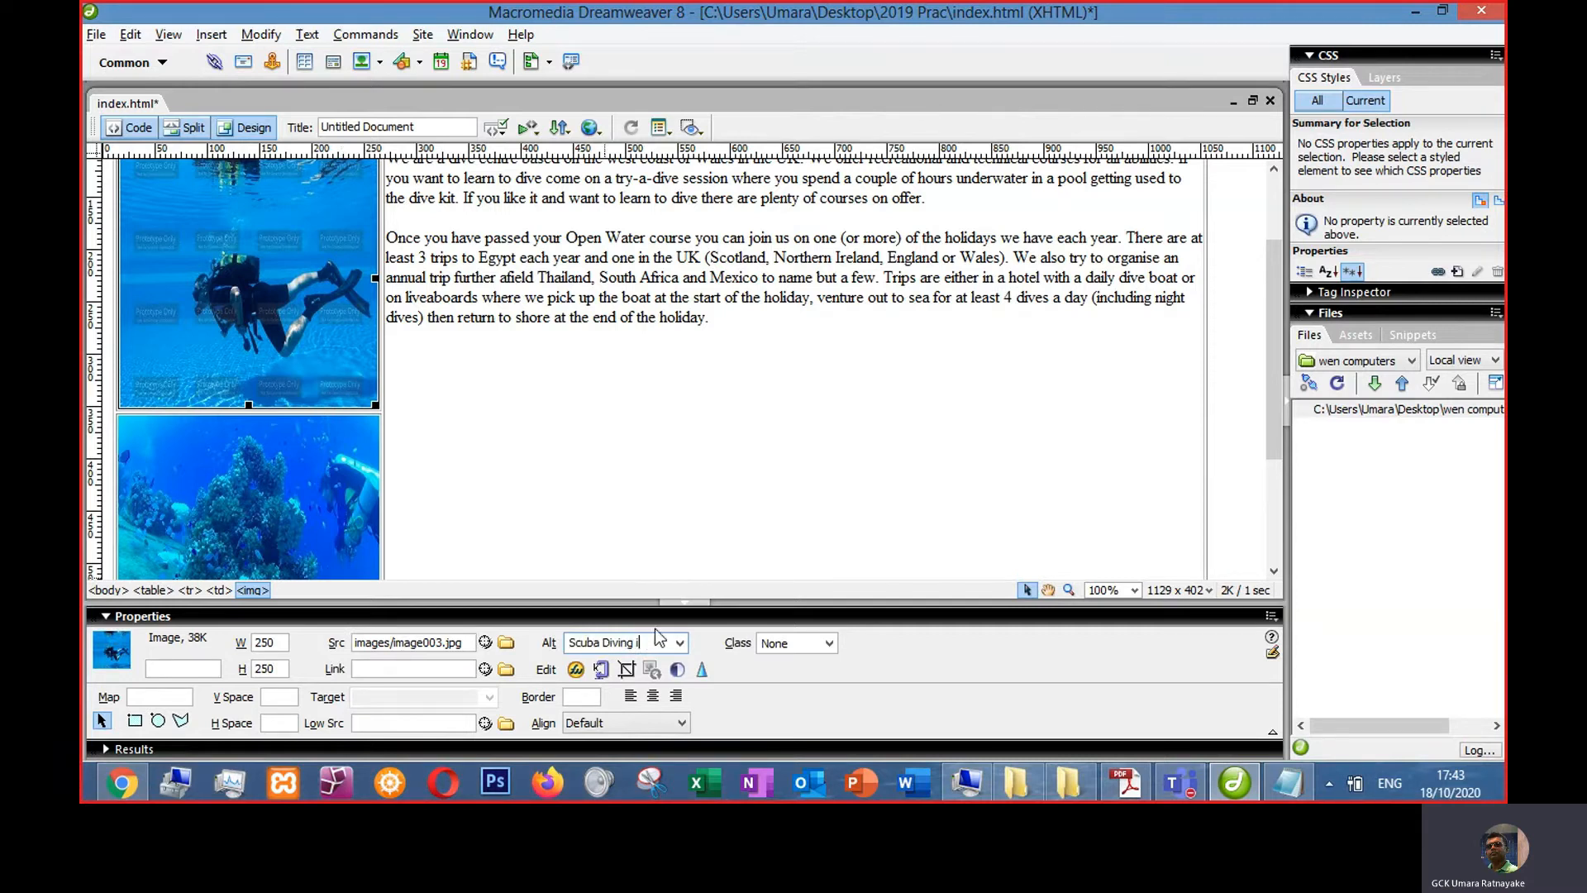
{"action": "type", "text": "in a pool"}
{"action": "left_click", "coordinate": [677, 432]}
- Insert image001.jpg as the logo in the top-left cell with CS Scuba logo alternate text
{"action": "scroll", "coordinate": [266, 356], "scroll_direction": "up", "scroll_amount": 3}
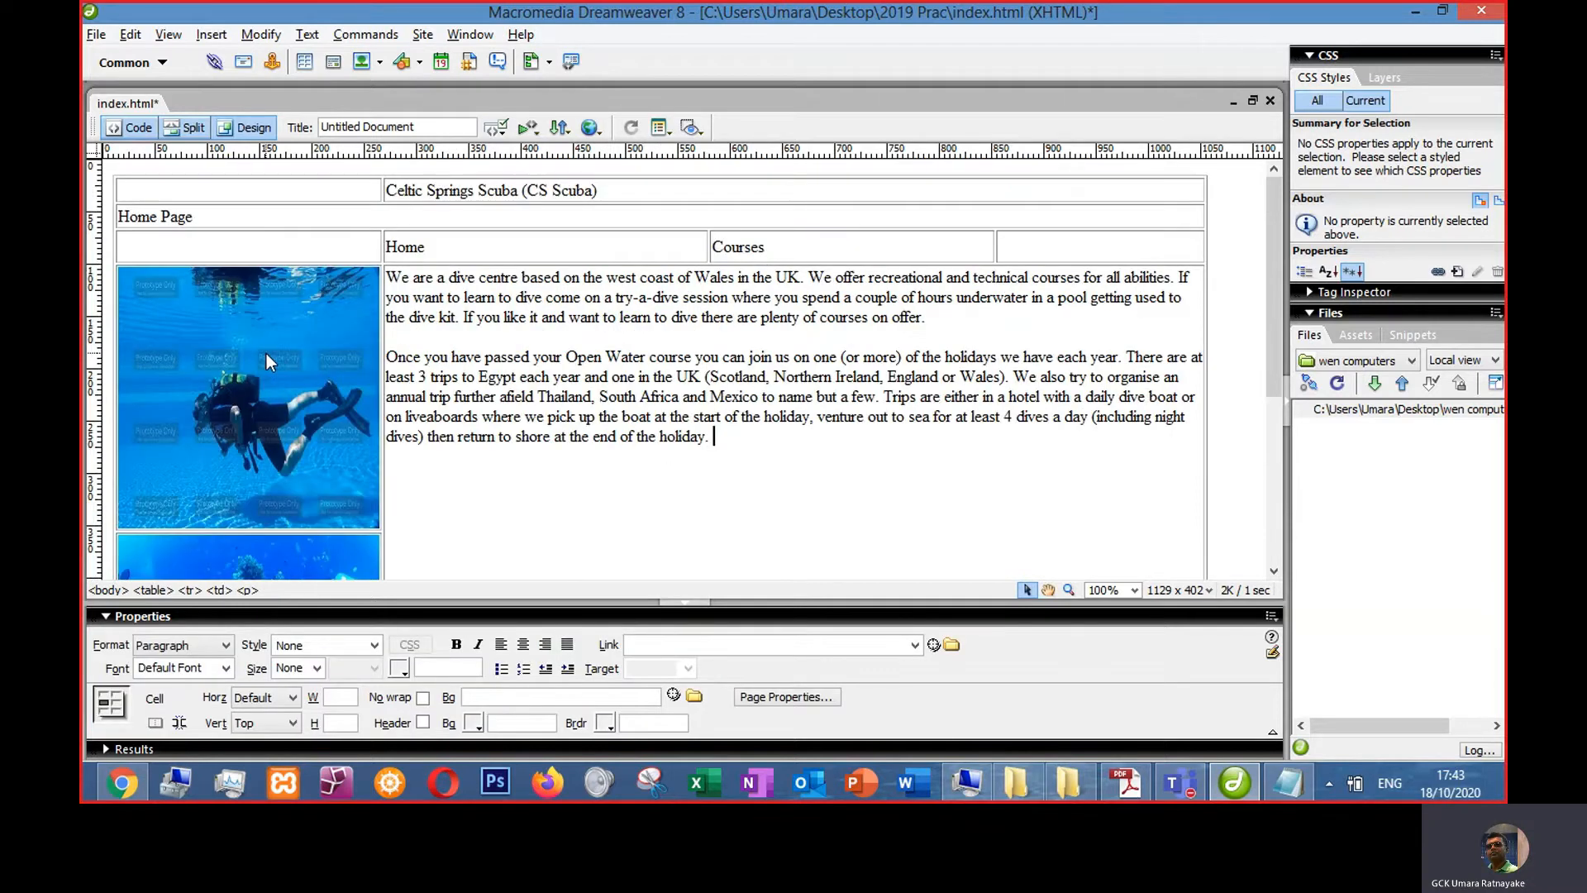
{"action": "scroll", "coordinate": [272, 370], "scroll_direction": "down", "scroll_amount": 2}
{"action": "scroll", "coordinate": [485, 482], "scroll_direction": "up", "scroll_amount": 2}
{"action": "left_click", "coordinate": [298, 192]}
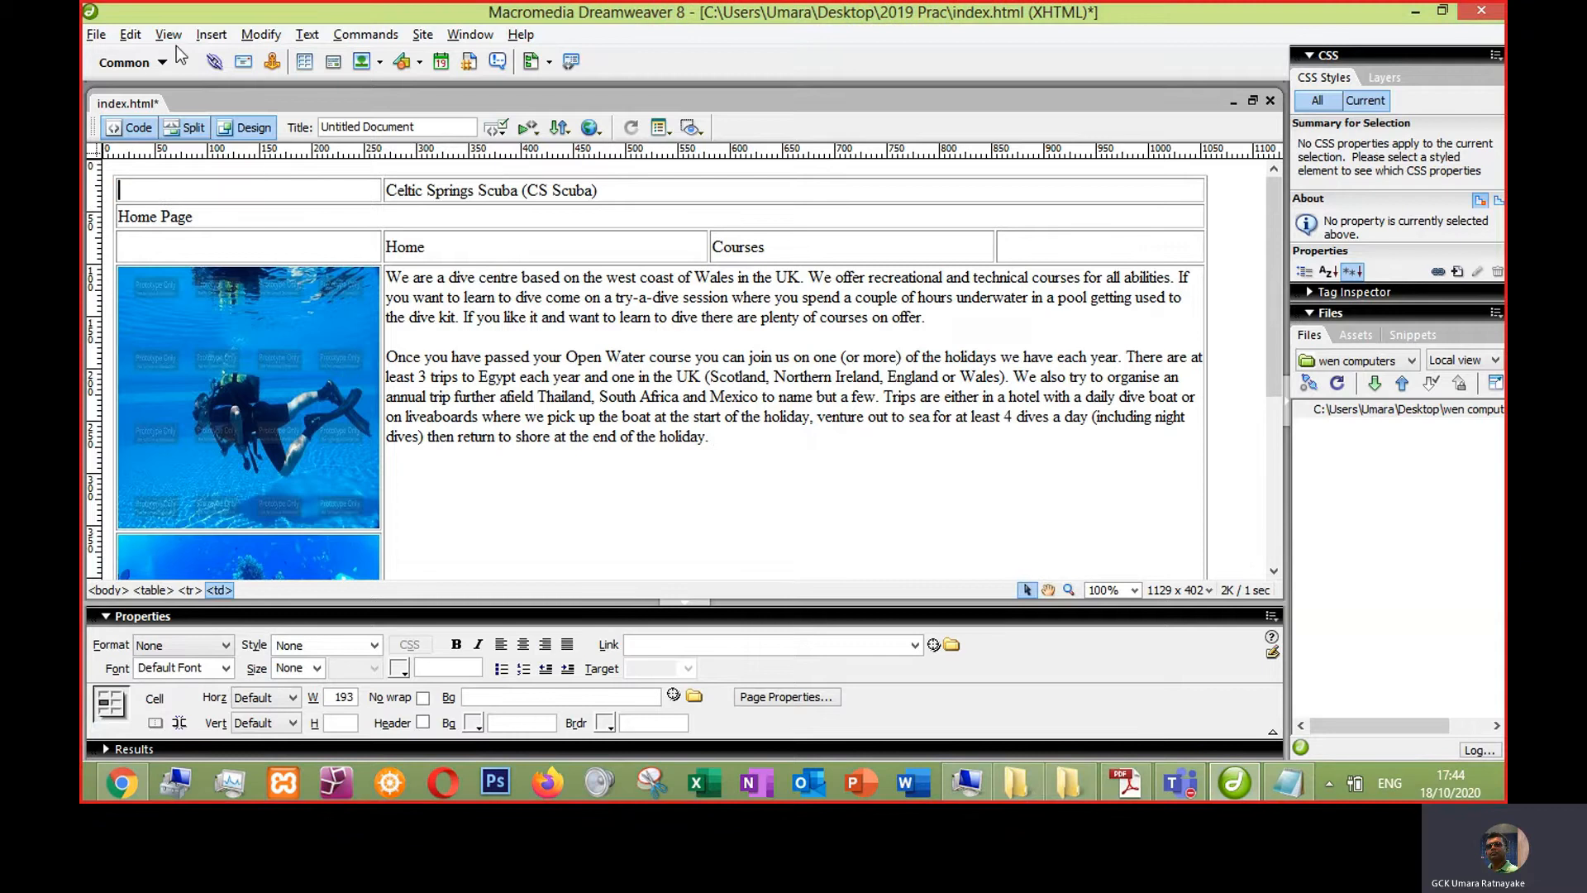
{"action": "left_click", "coordinate": [211, 34]}
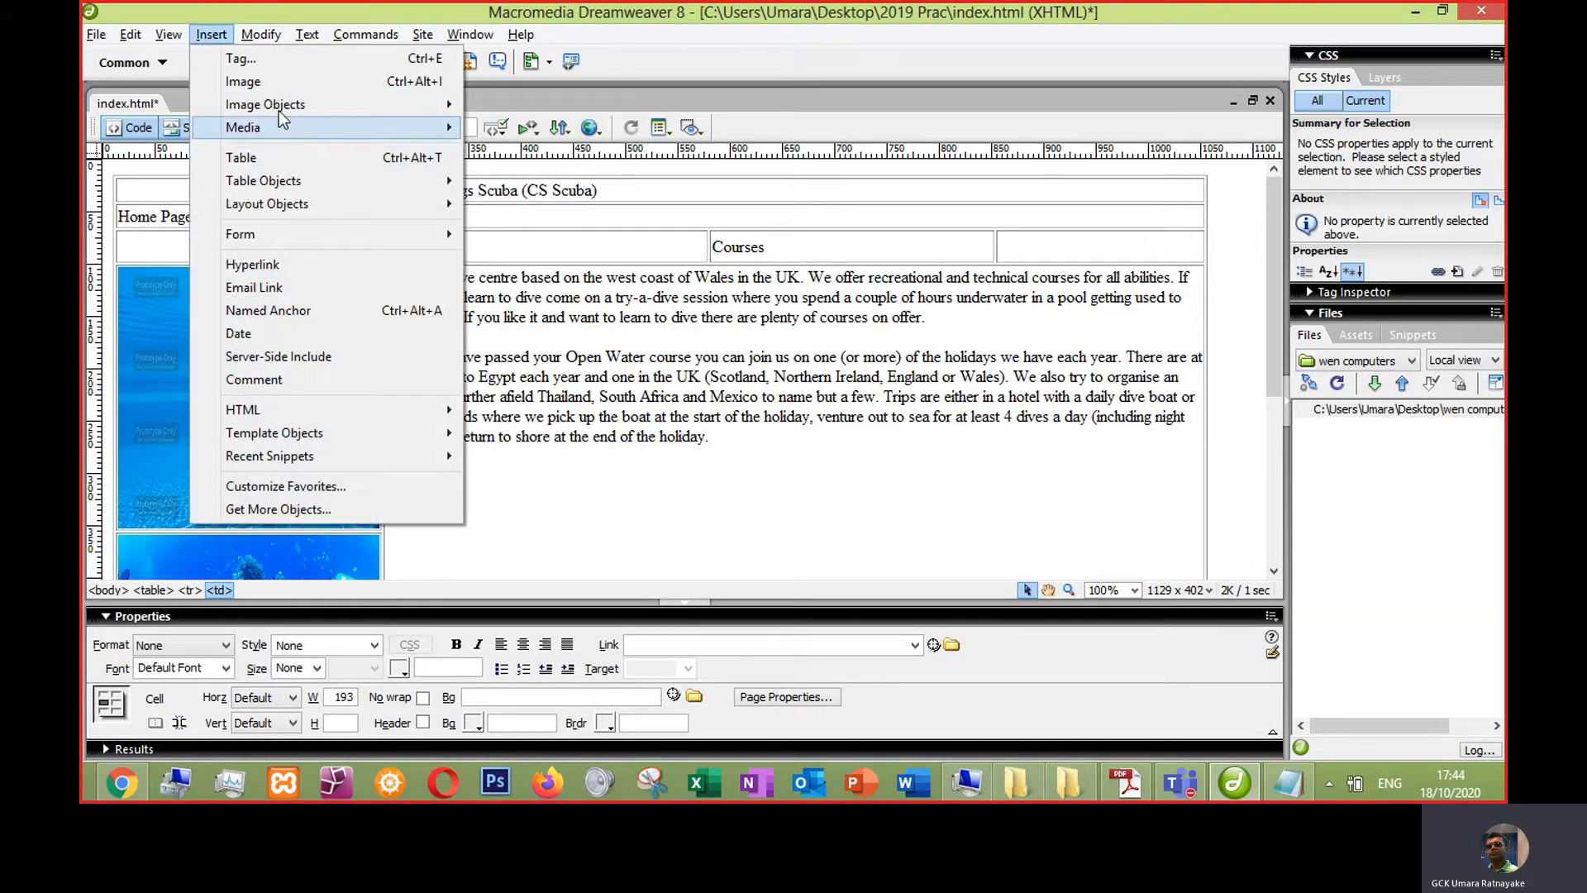
{"action": "left_click", "coordinate": [291, 82]}
{"action": "left_click", "coordinate": [545, 354]}
{"action": "double_click", "coordinate": [534, 354]}
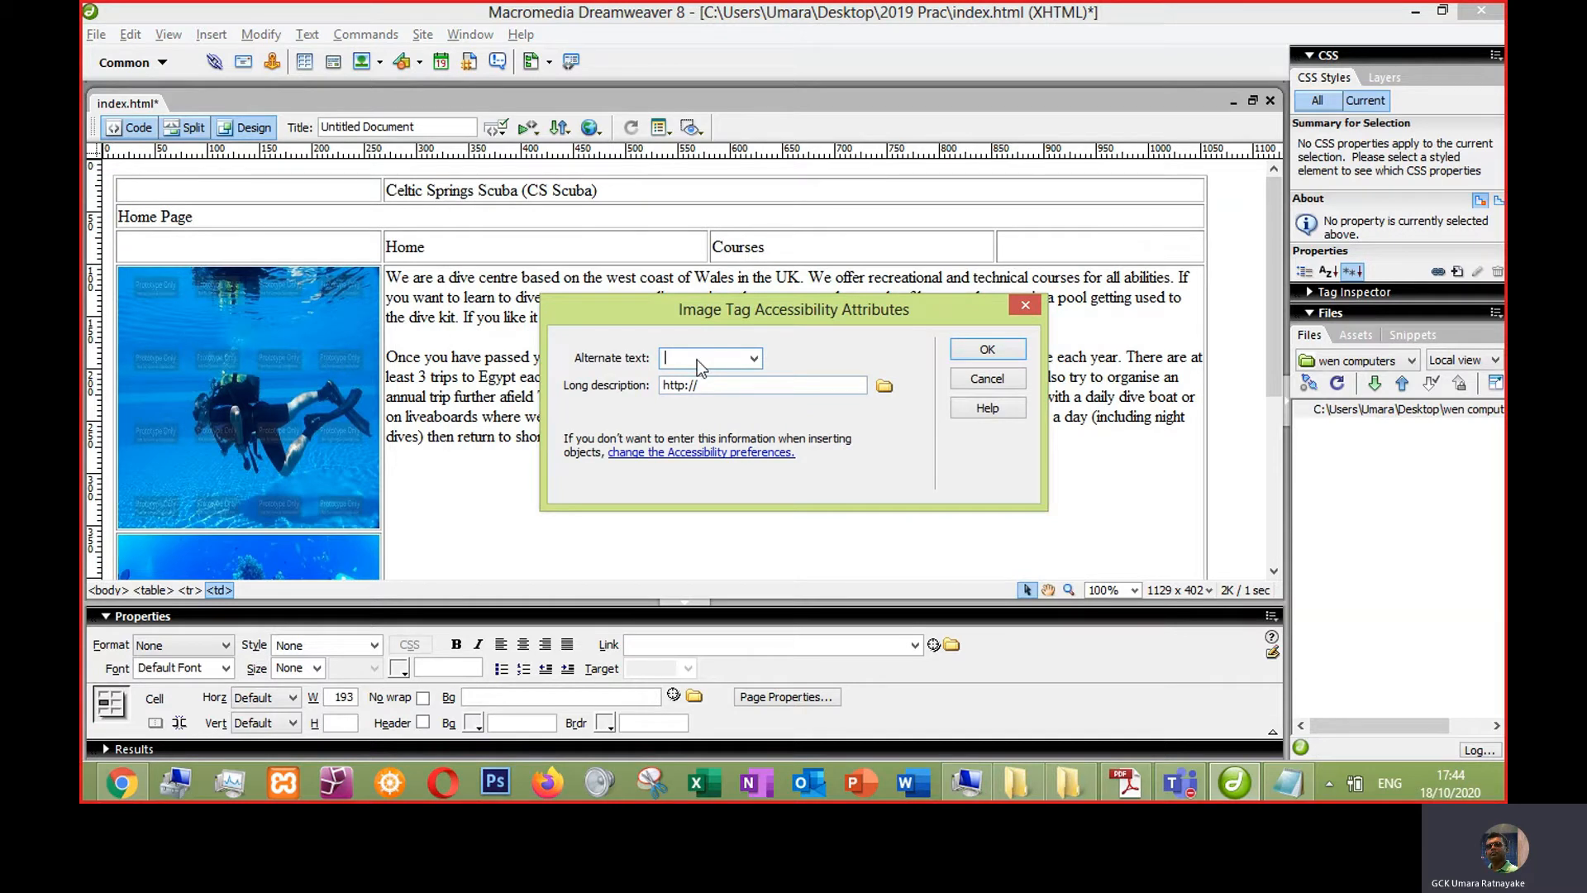
{"action": "type", "text": "CXom"}
{"action": "type", "text": "S"}
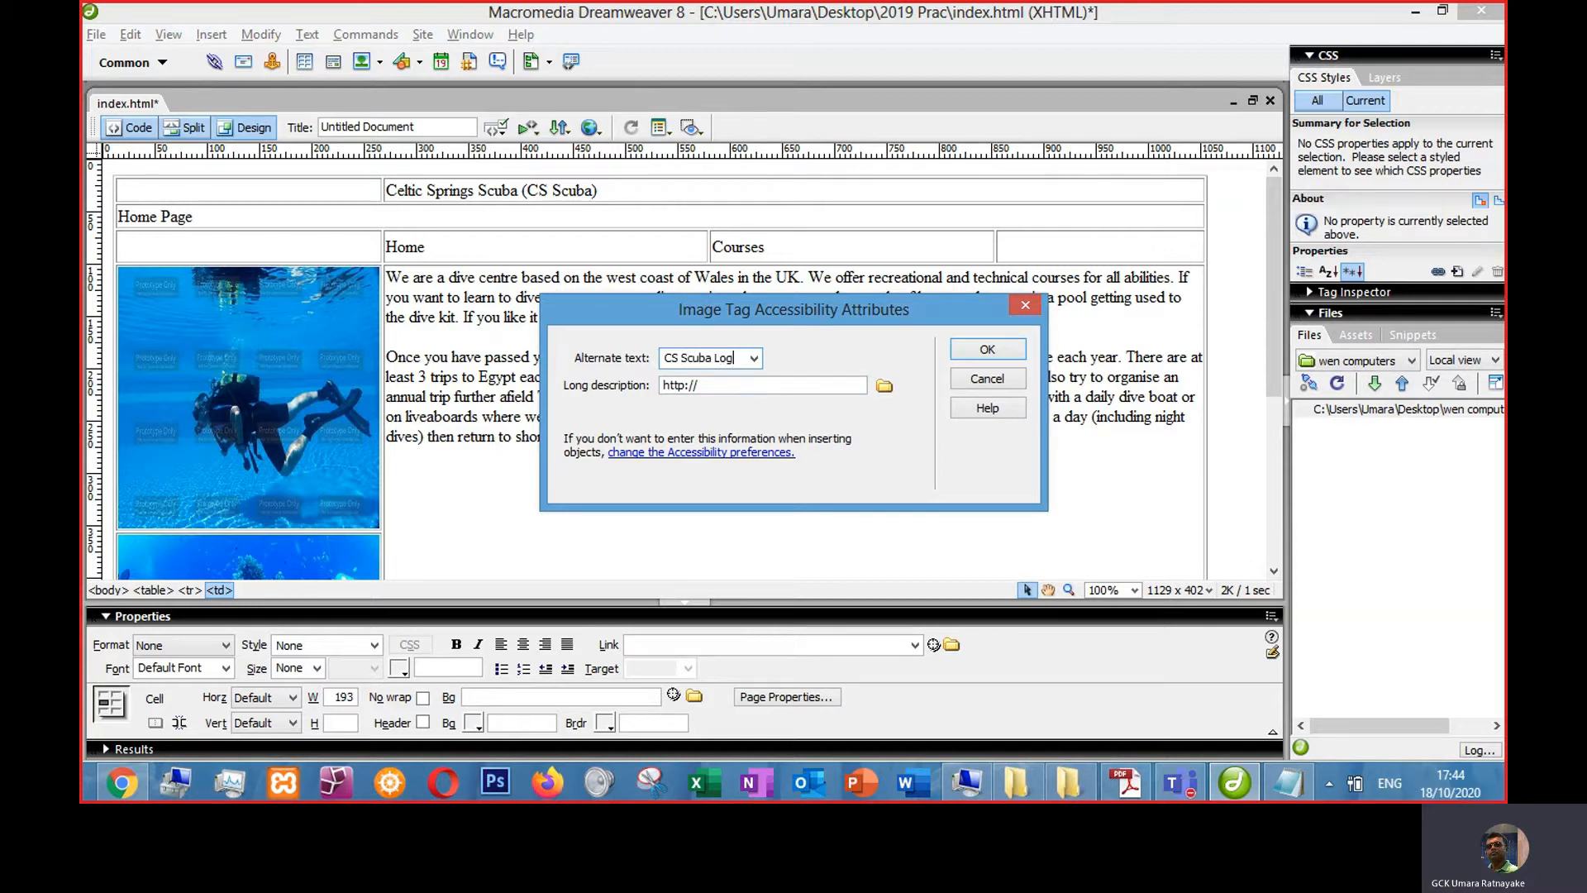
{"action": "key", "text": "Return"}
- Resize the table's first column so it fits the logo and the side images
{"action": "left_click", "coordinate": [579, 459]}
{"action": "left_click", "coordinate": [425, 245]}
{"action": "left_click_drag", "start_coordinate": [452, 305], "coordinate": [292, 268]}
{"action": "left_click", "coordinate": [348, 273]}
{"action": "left_click", "coordinate": [581, 274]}
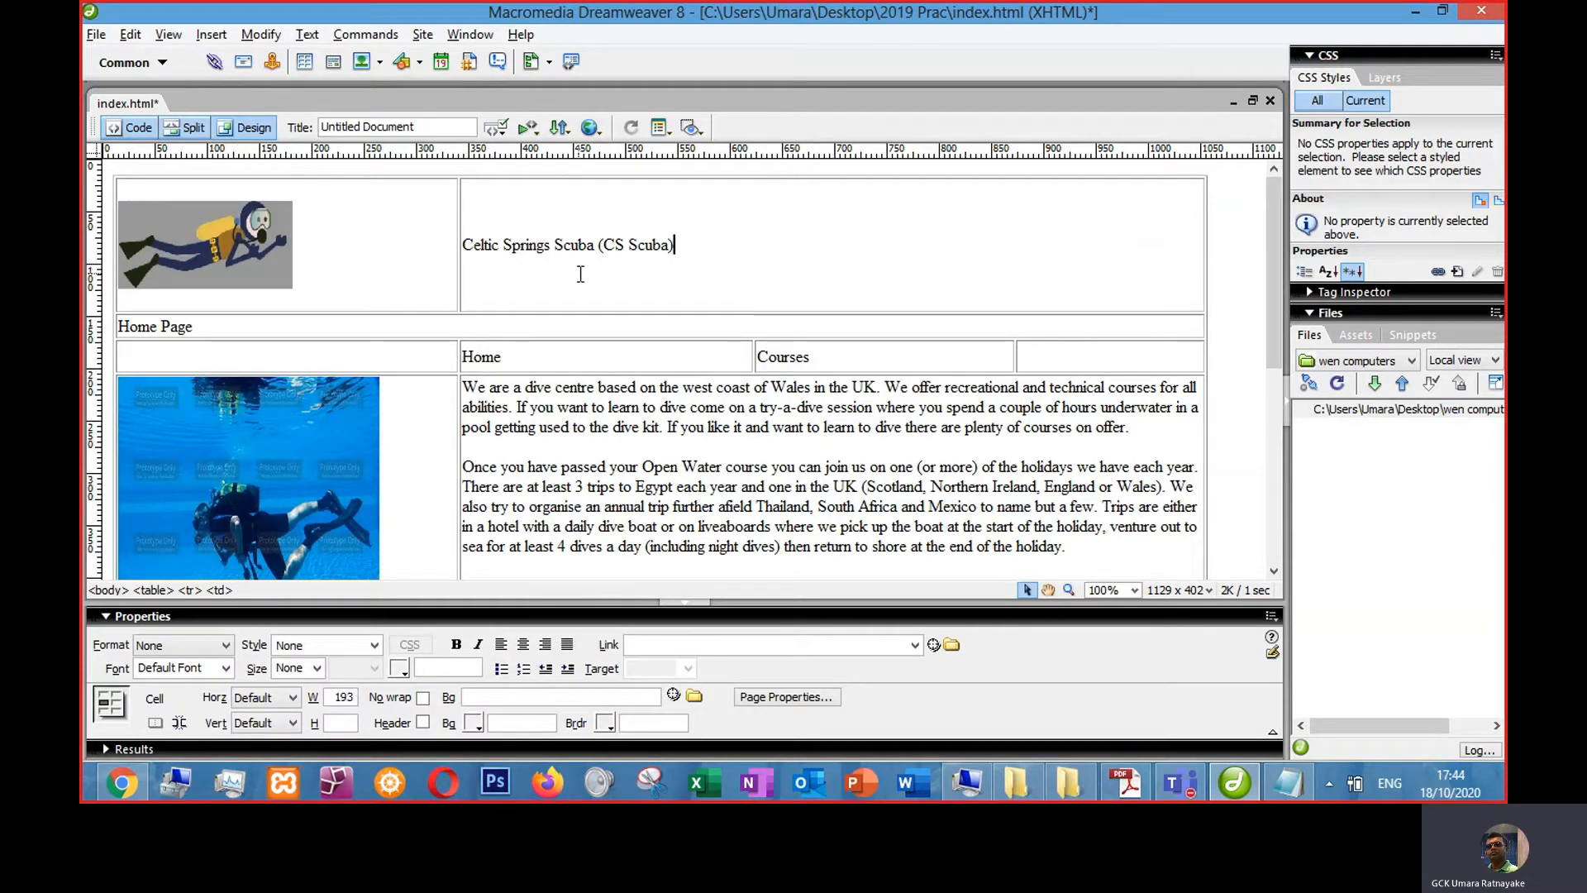
{"action": "left_click", "coordinate": [631, 486]}
{"action": "left_click", "coordinate": [384, 232]}
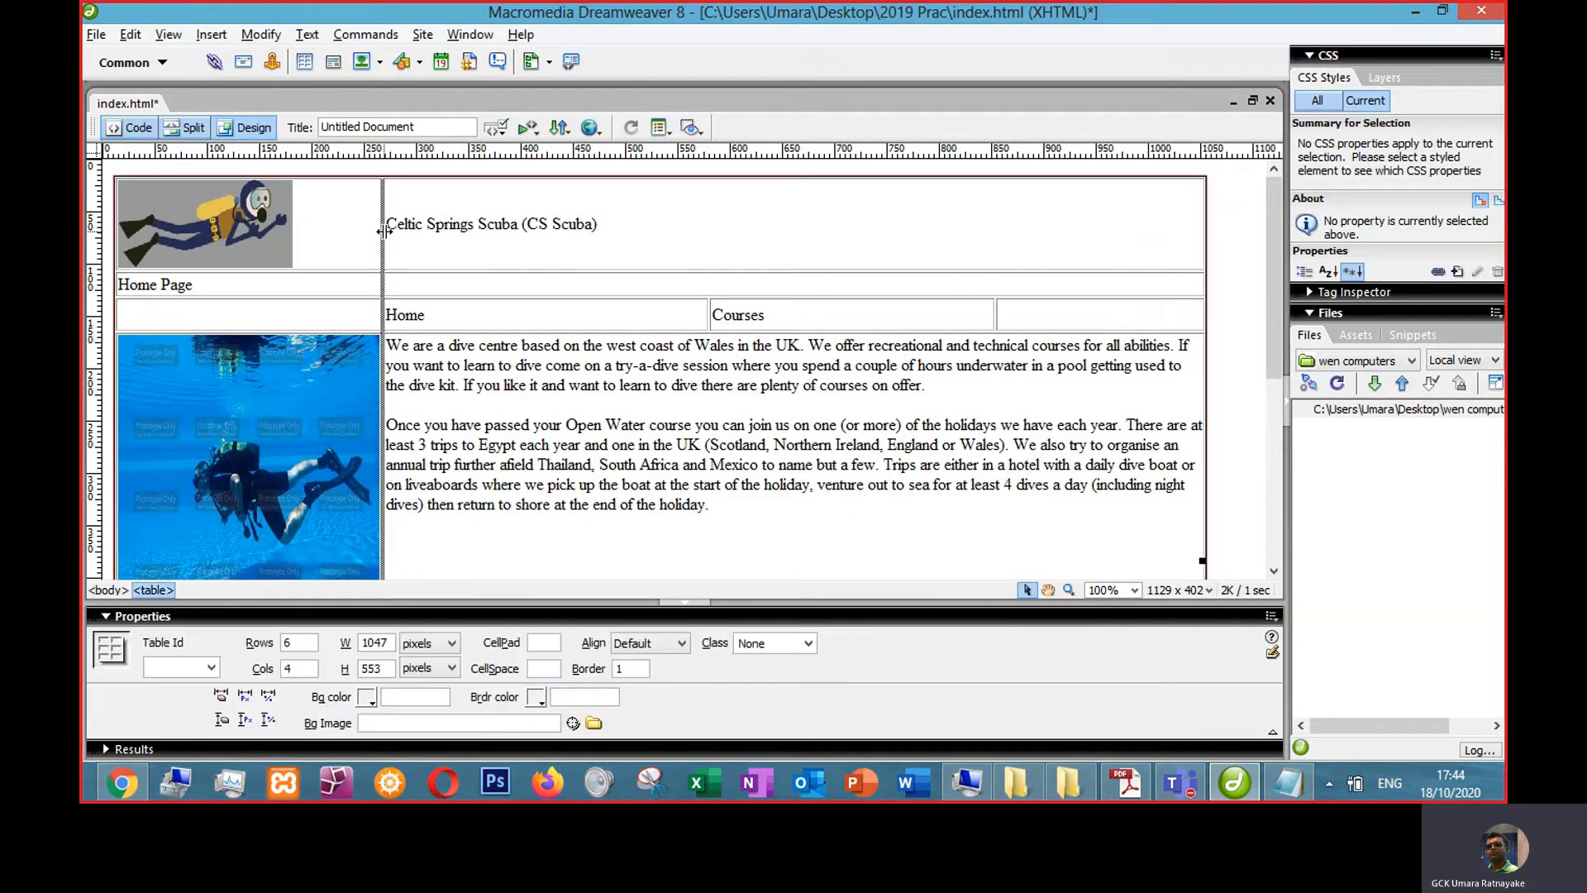
{"action": "left_click", "coordinate": [679, 225]}
{"action": "scroll", "coordinate": [693, 496], "scroll_direction": "down", "scroll_amount": 5}
{"action": "scroll", "coordinate": [685, 486], "scroll_direction": "up", "scroll_amount": 5}
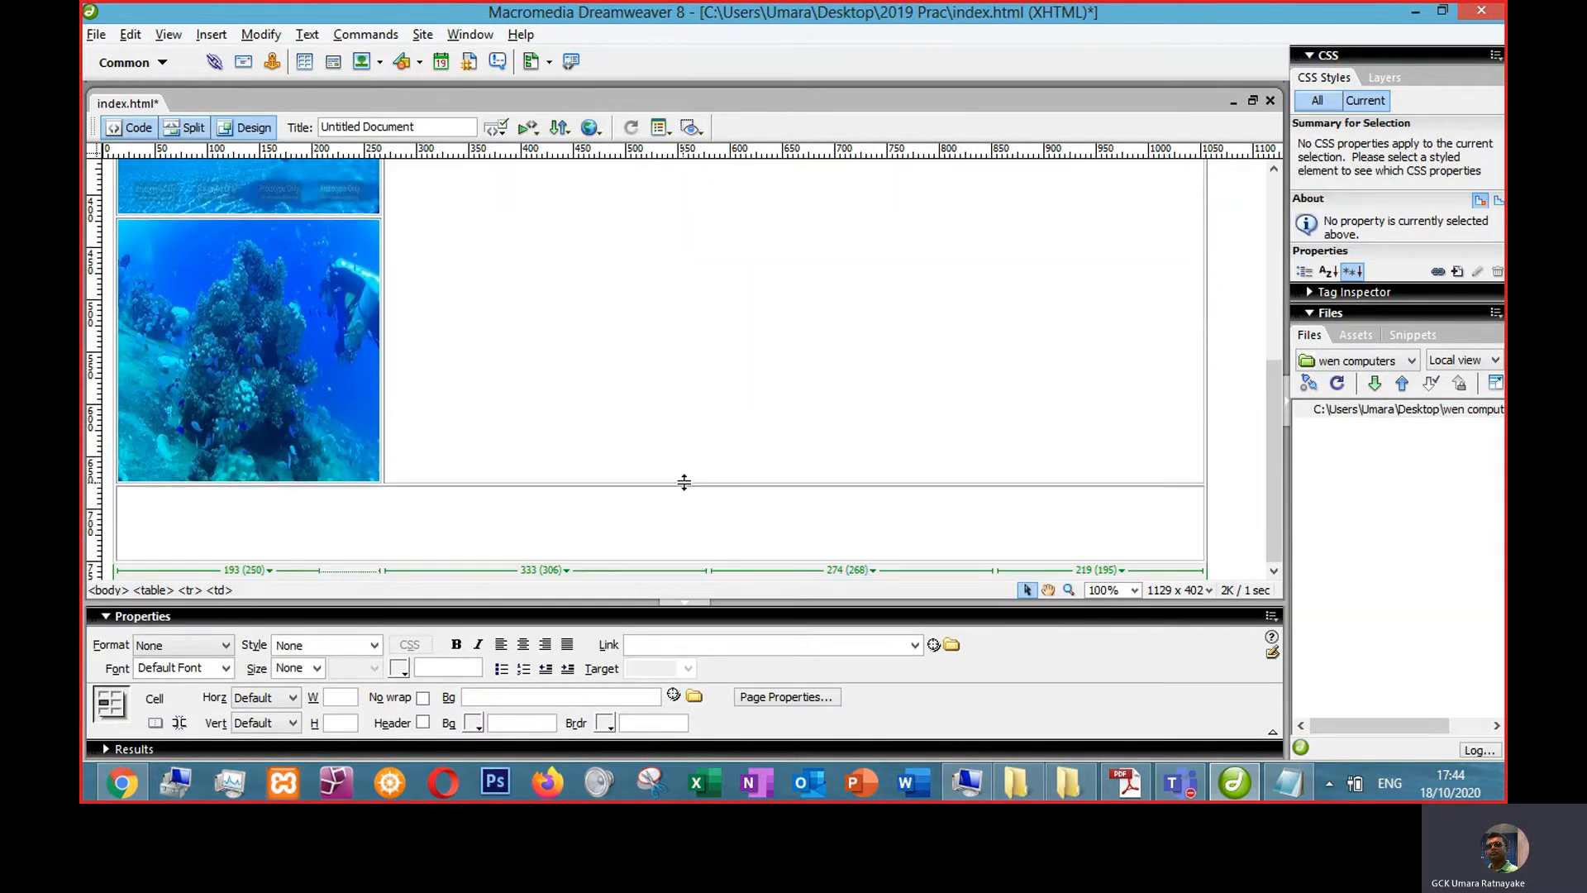
{"action": "left_click", "coordinate": [374, 229]}
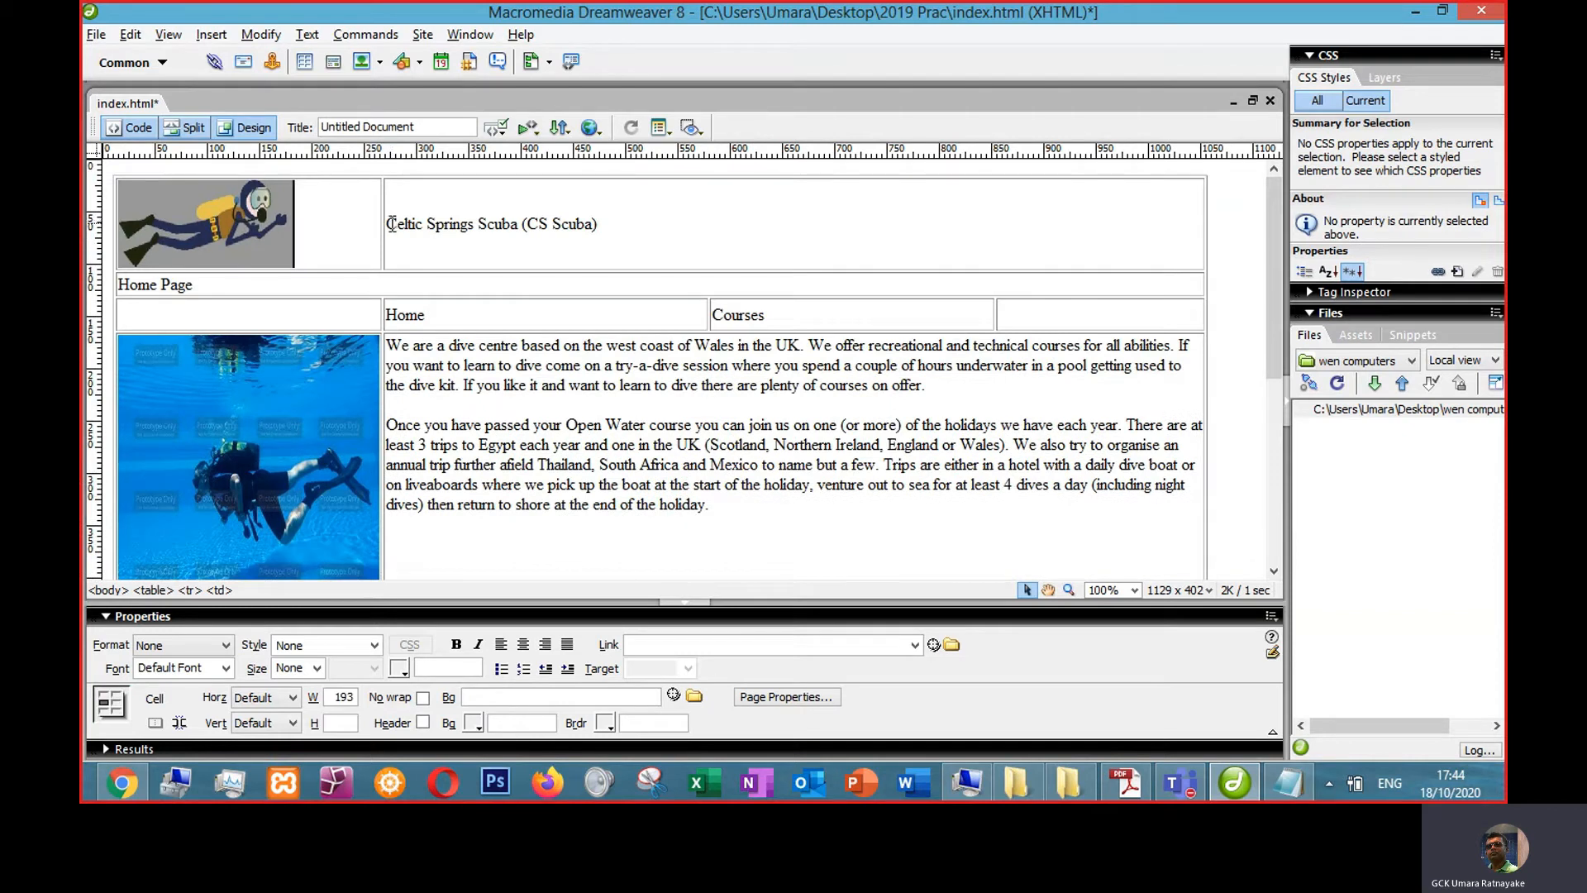
{"action": "left_click", "coordinate": [381, 223]}
{"action": "left_click", "coordinate": [513, 244]}
{"action": "key", "text": "alt+Tab"}
{"action": "left_click", "coordinate": [906, 734]}
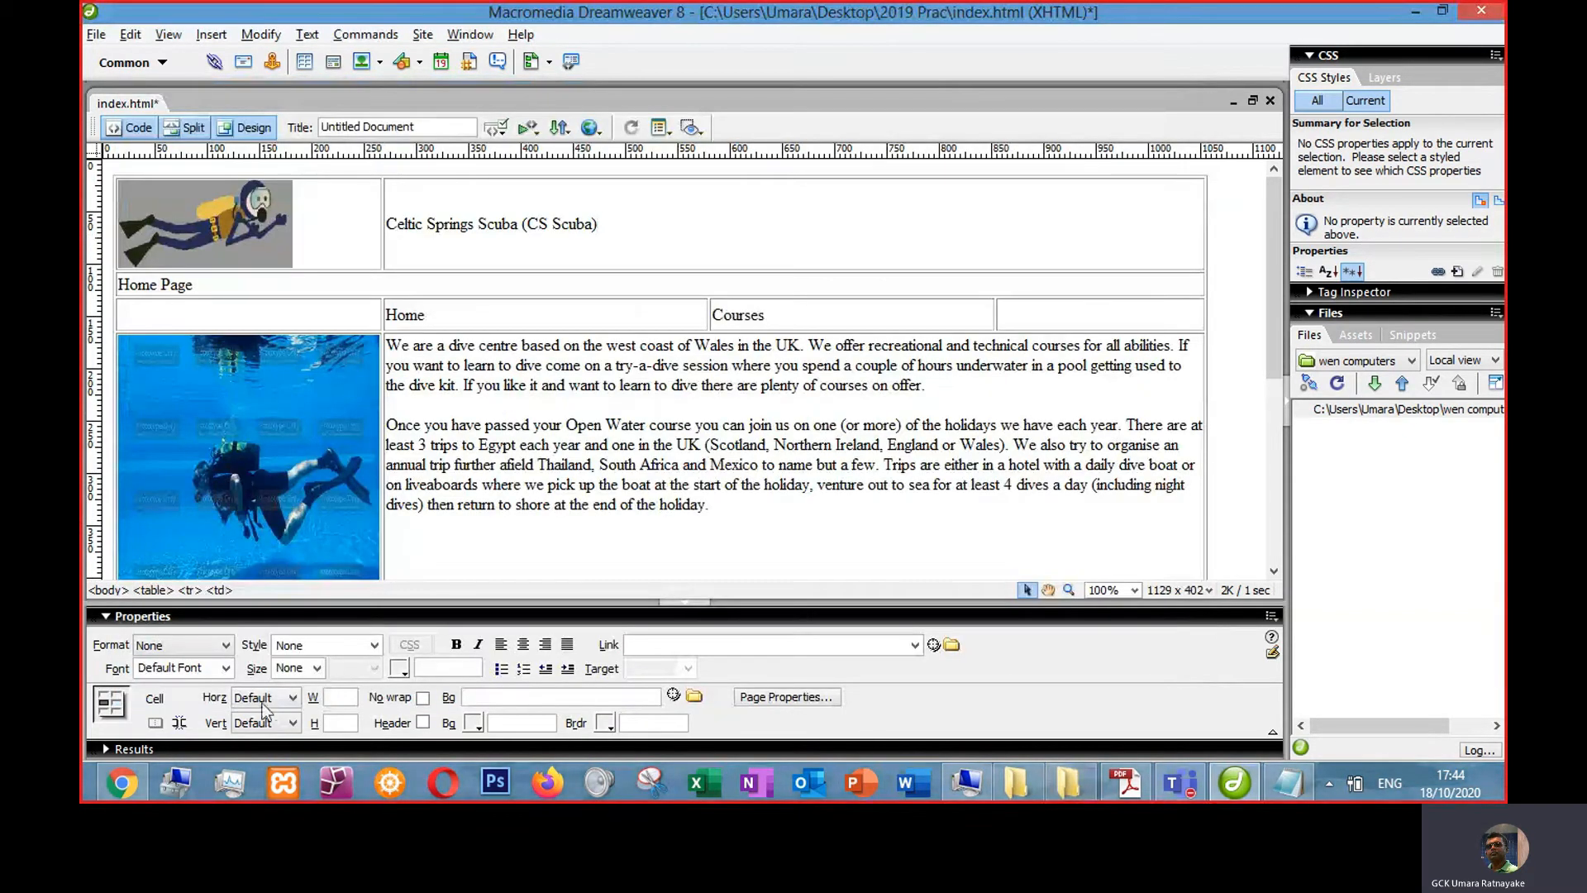
- Examine the reference CS Scuba home page in the browser
{"action": "left_click", "coordinate": [121, 782]}
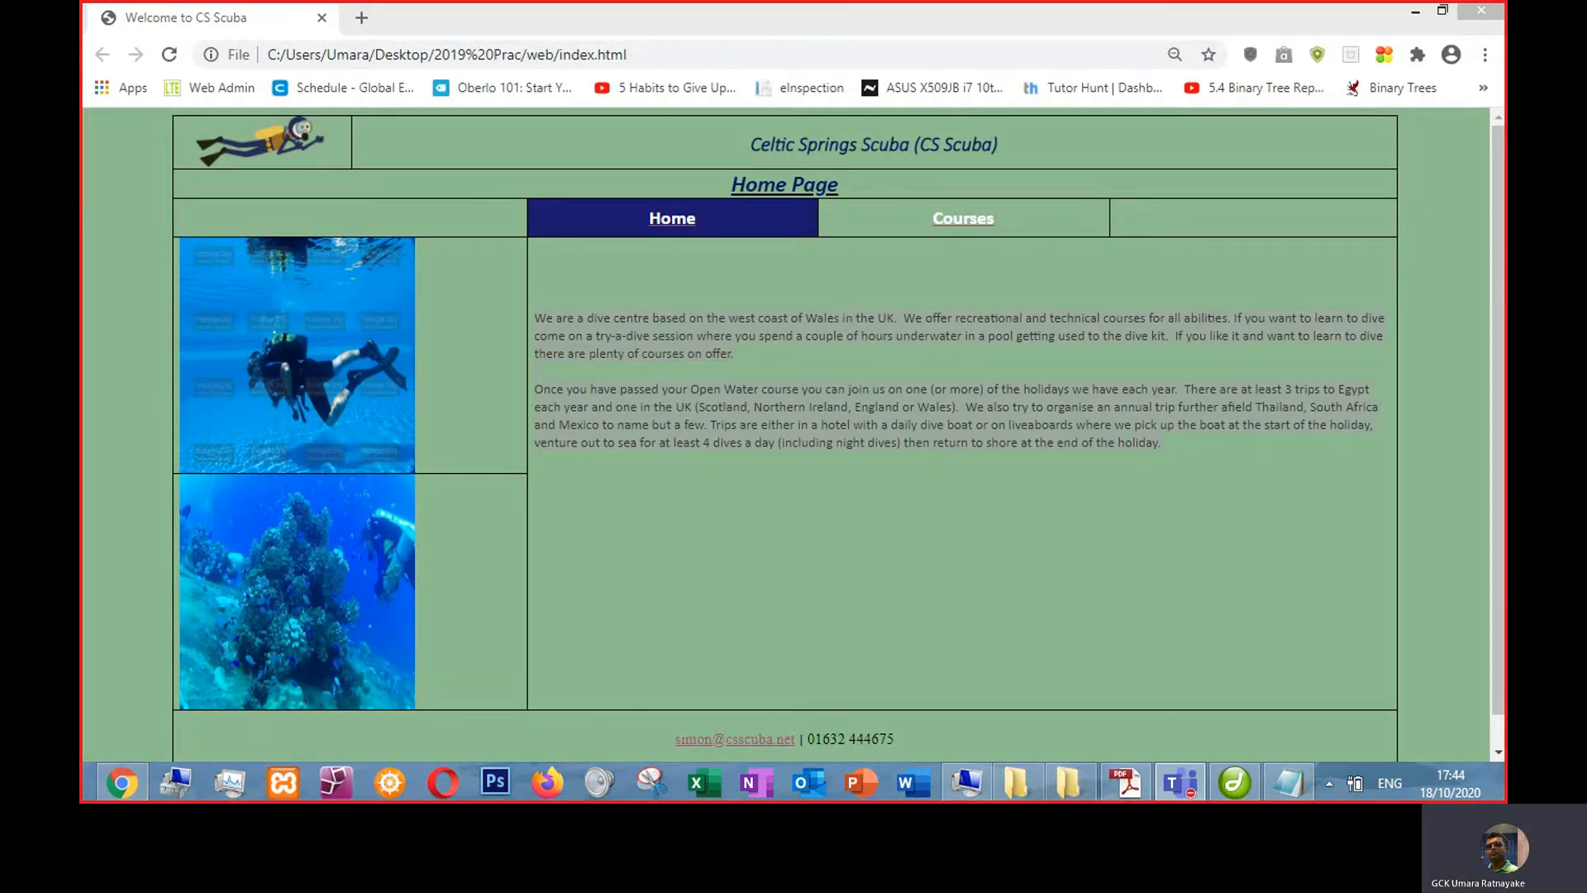
{"action": "left_click", "coordinate": [878, 385]}
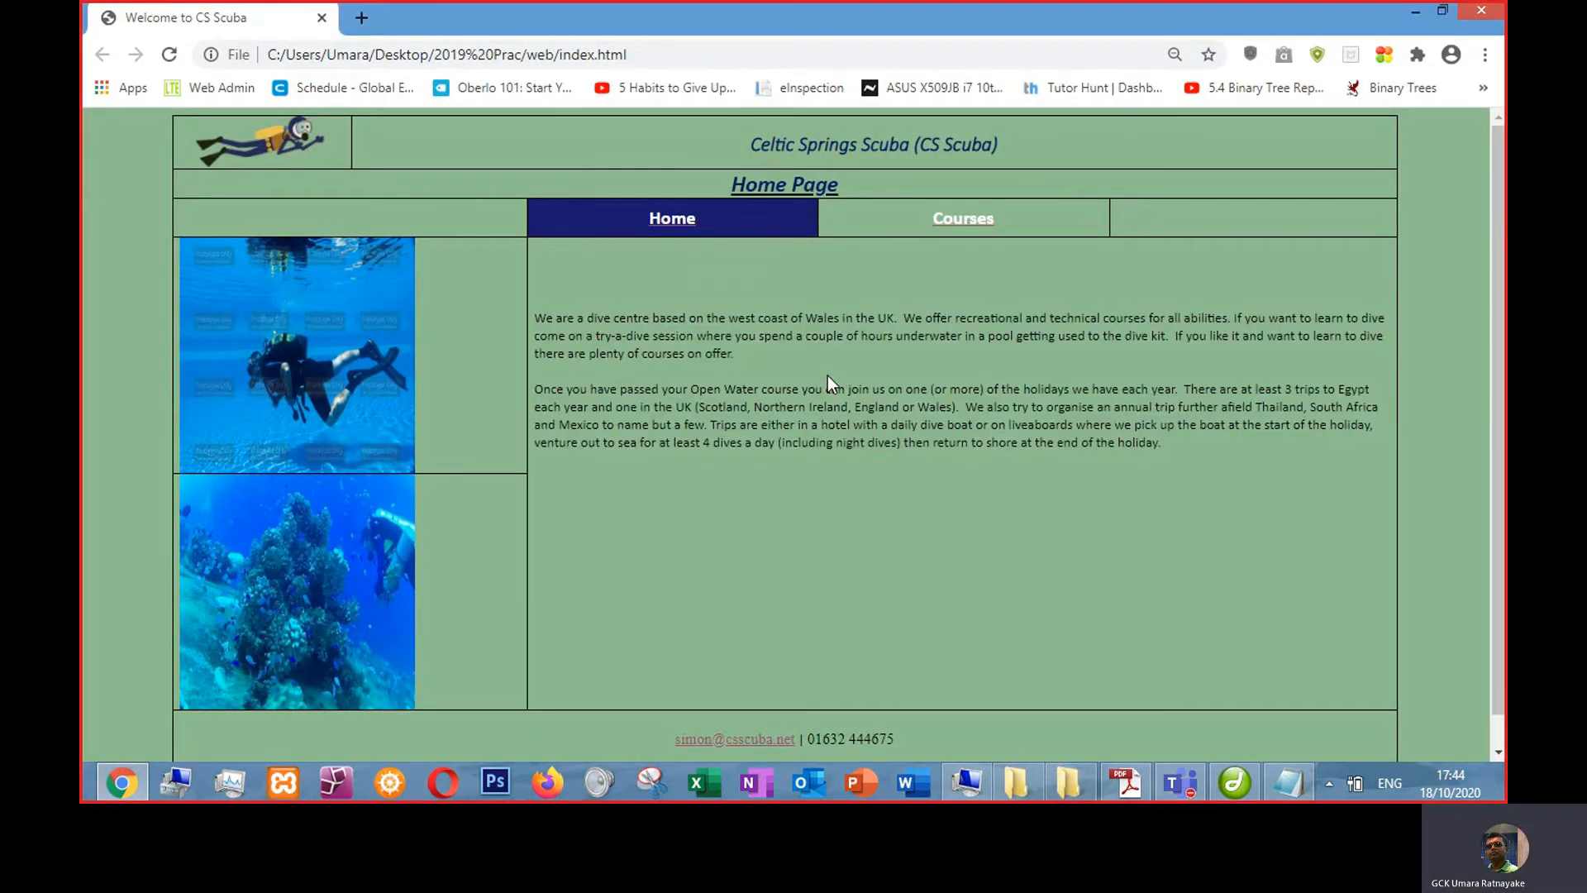
{"action": "left_click_drag", "start_coordinate": [765, 148], "coordinate": [984, 153]}
{"action": "left_click", "coordinate": [735, 153]}
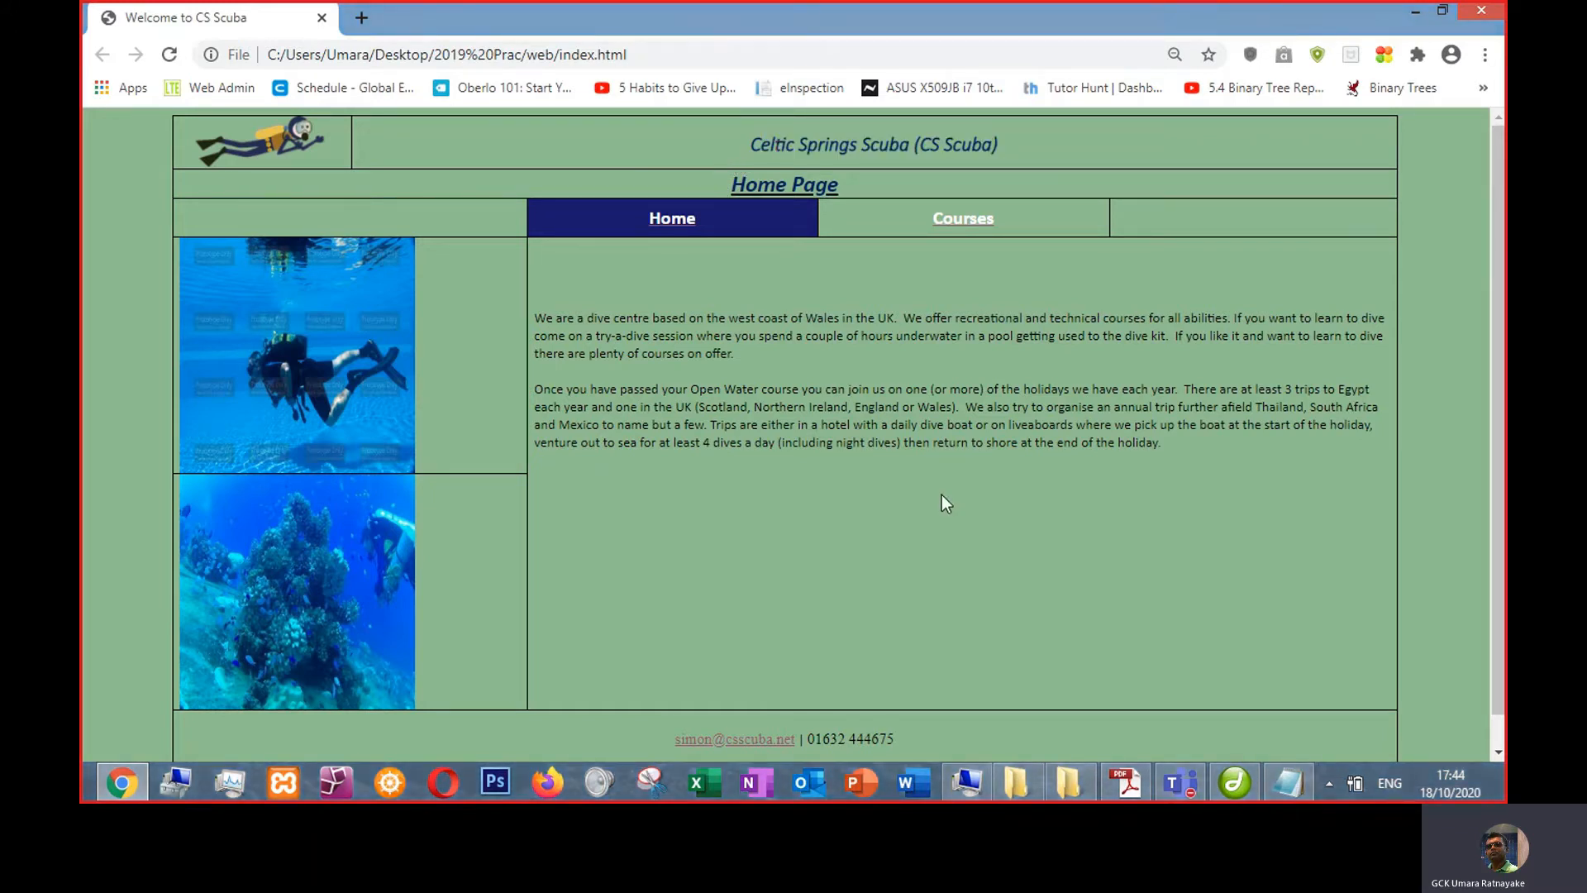
- Open the 4IT1_02_que_20190506.pdf question paper from the 2019 Prac folder
{"action": "left_click", "coordinate": [1127, 785]}
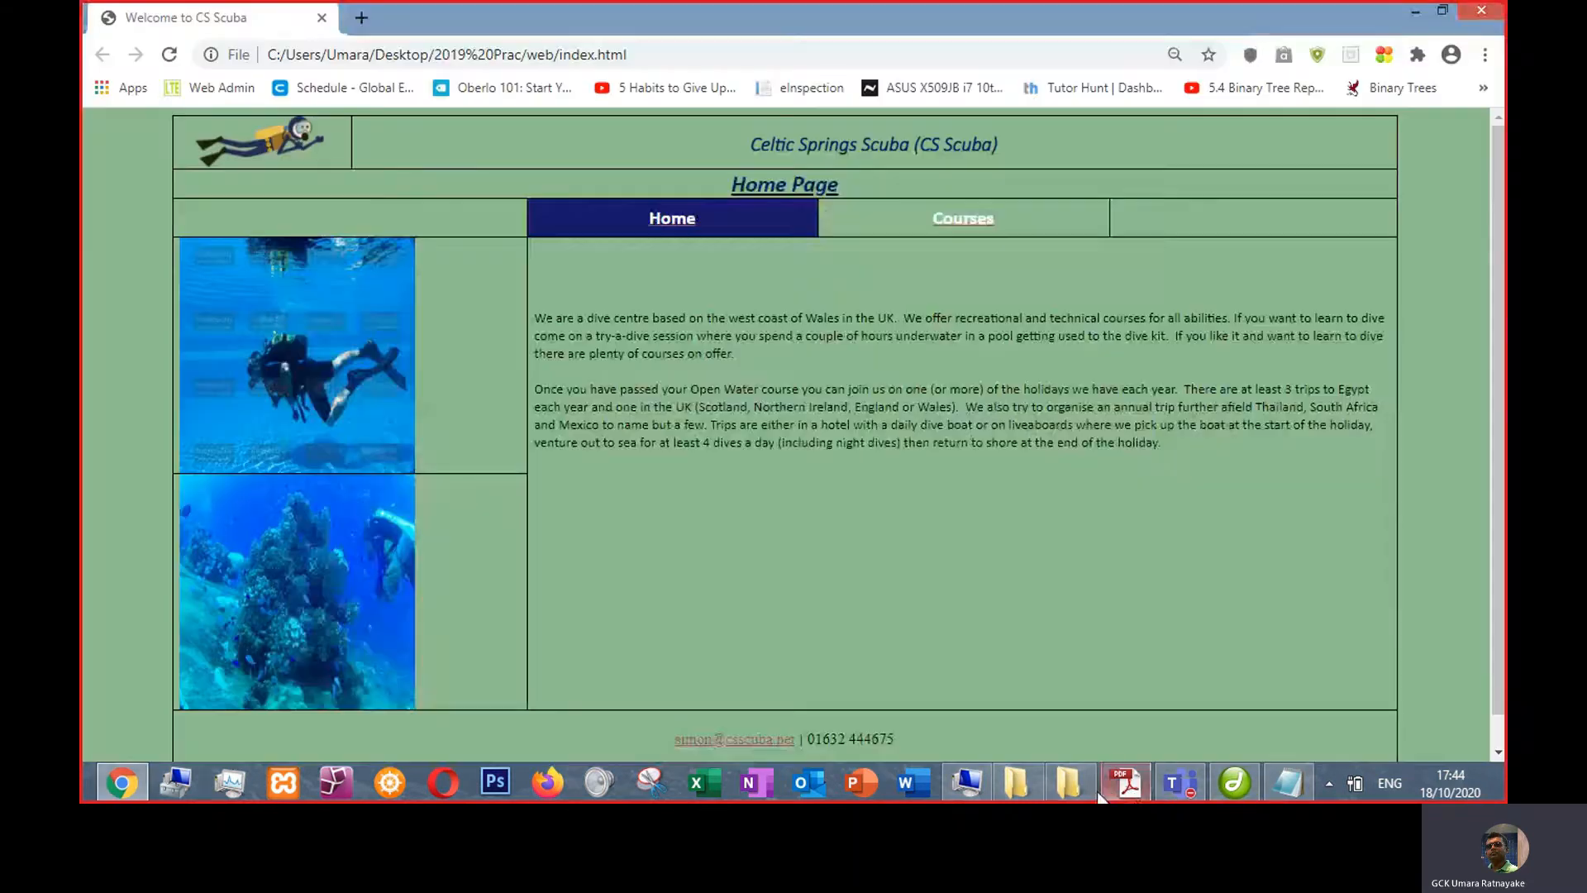
{"action": "left_click", "coordinate": [1068, 783]}
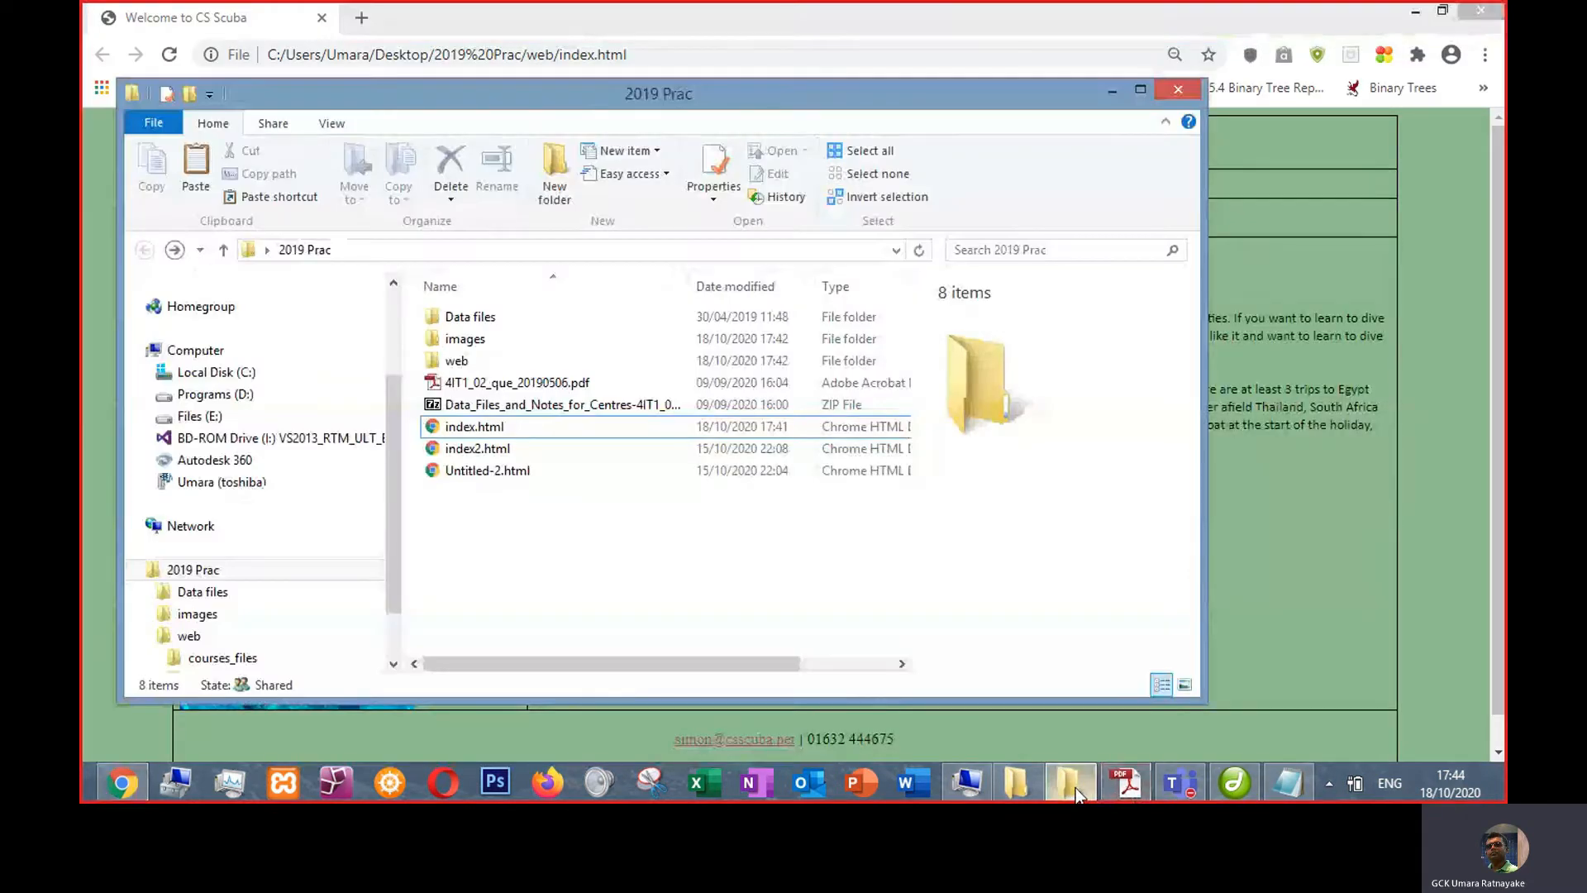
{"action": "left_click", "coordinate": [596, 383]}
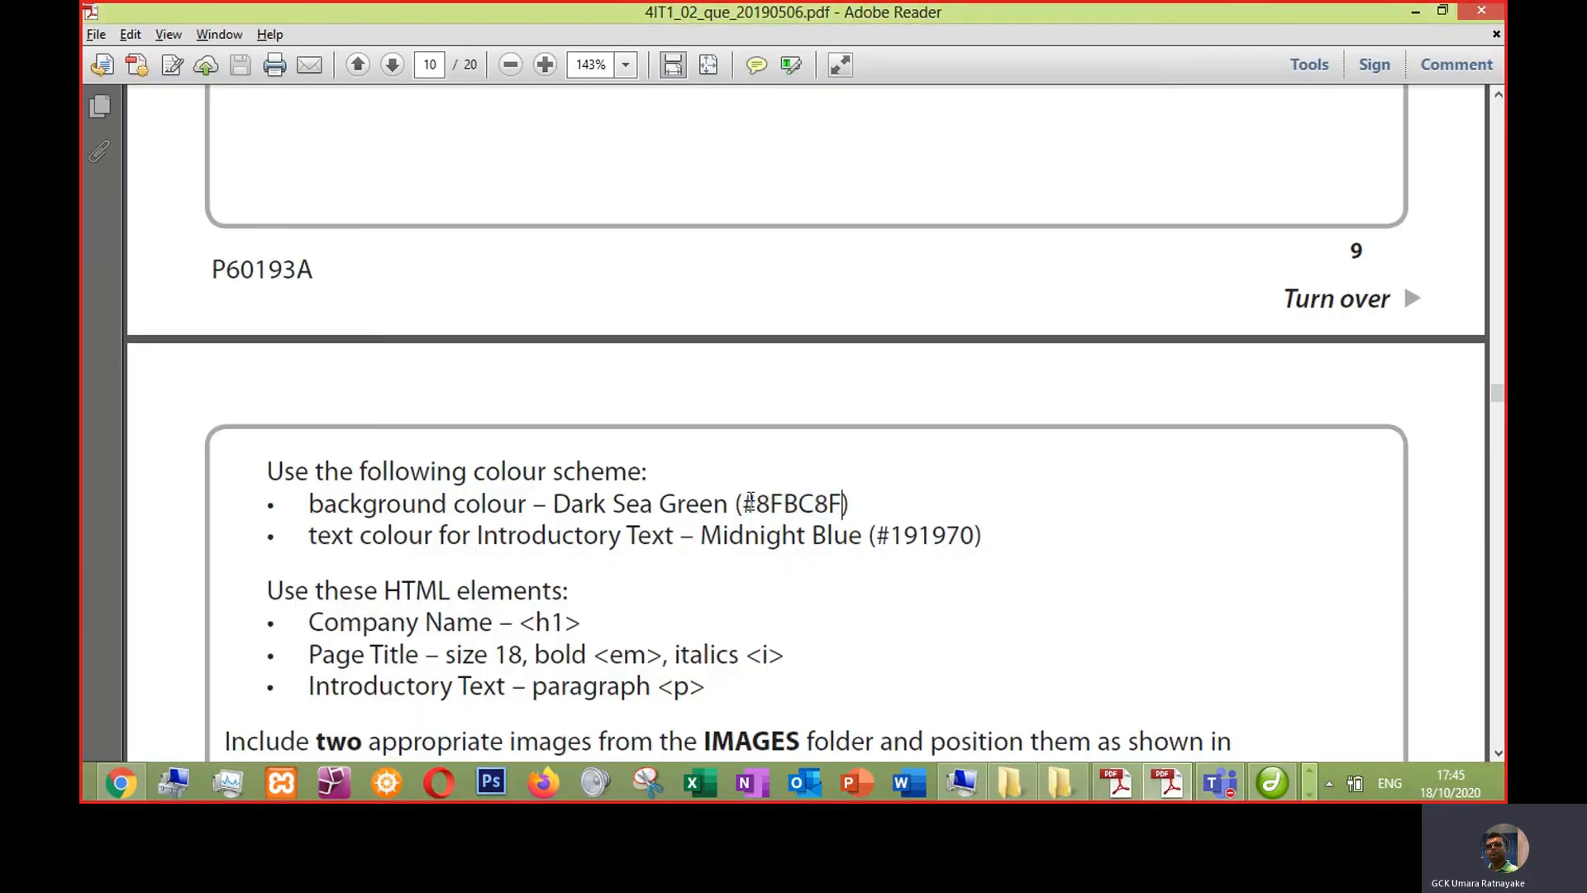
{"action": "left_click_drag", "start_coordinate": [749, 502], "coordinate": [841, 503]}
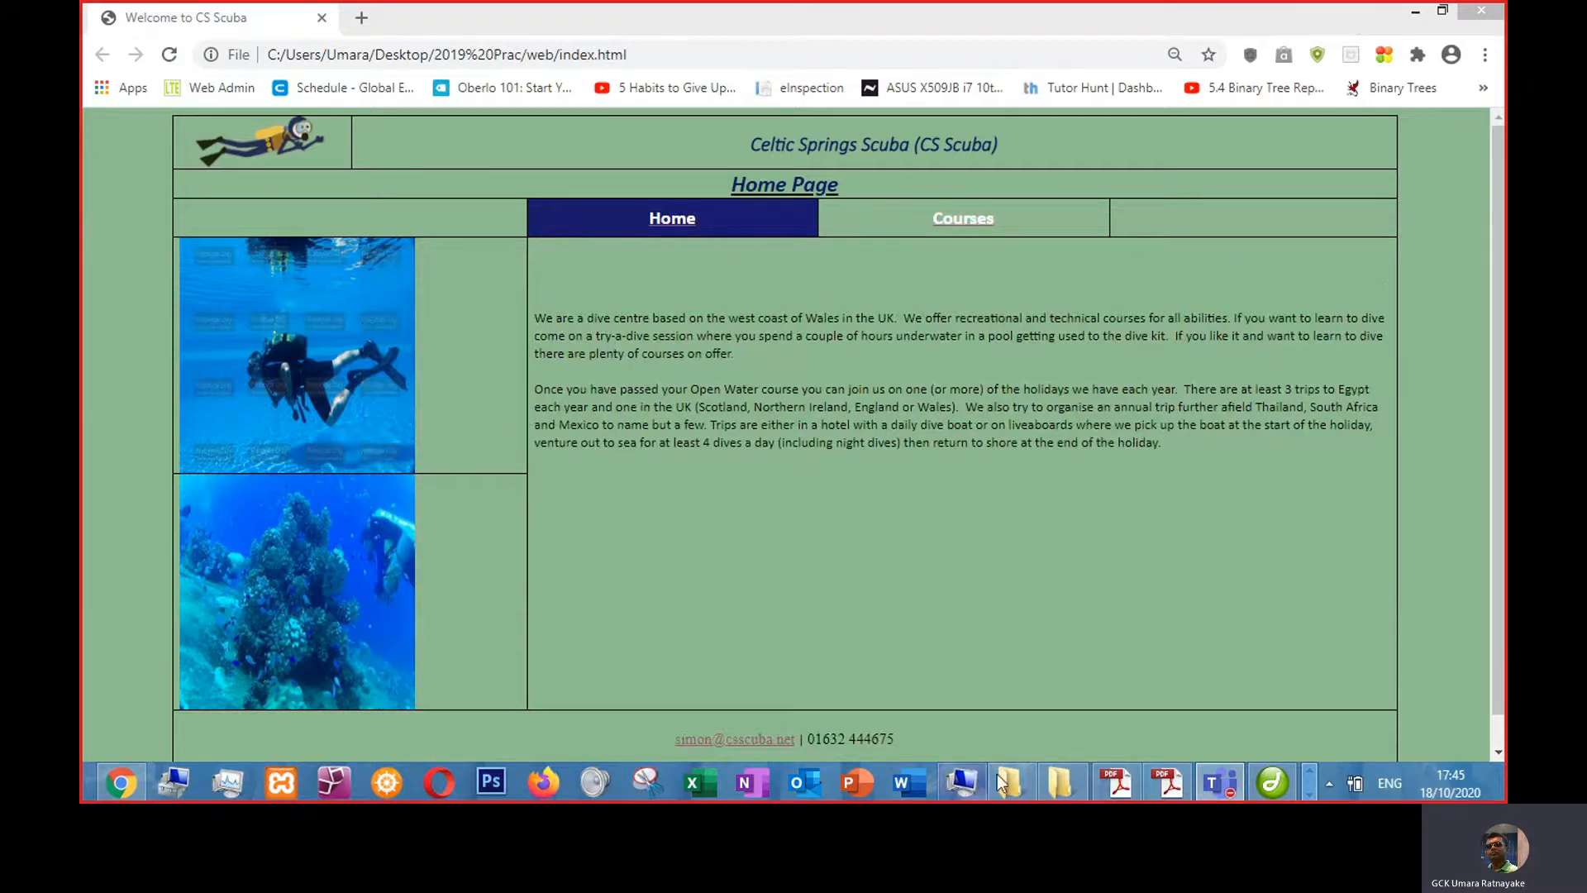
- Select the whole table and set its background colour to #8FBC8F
{"action": "left_click", "coordinate": [1271, 782]}
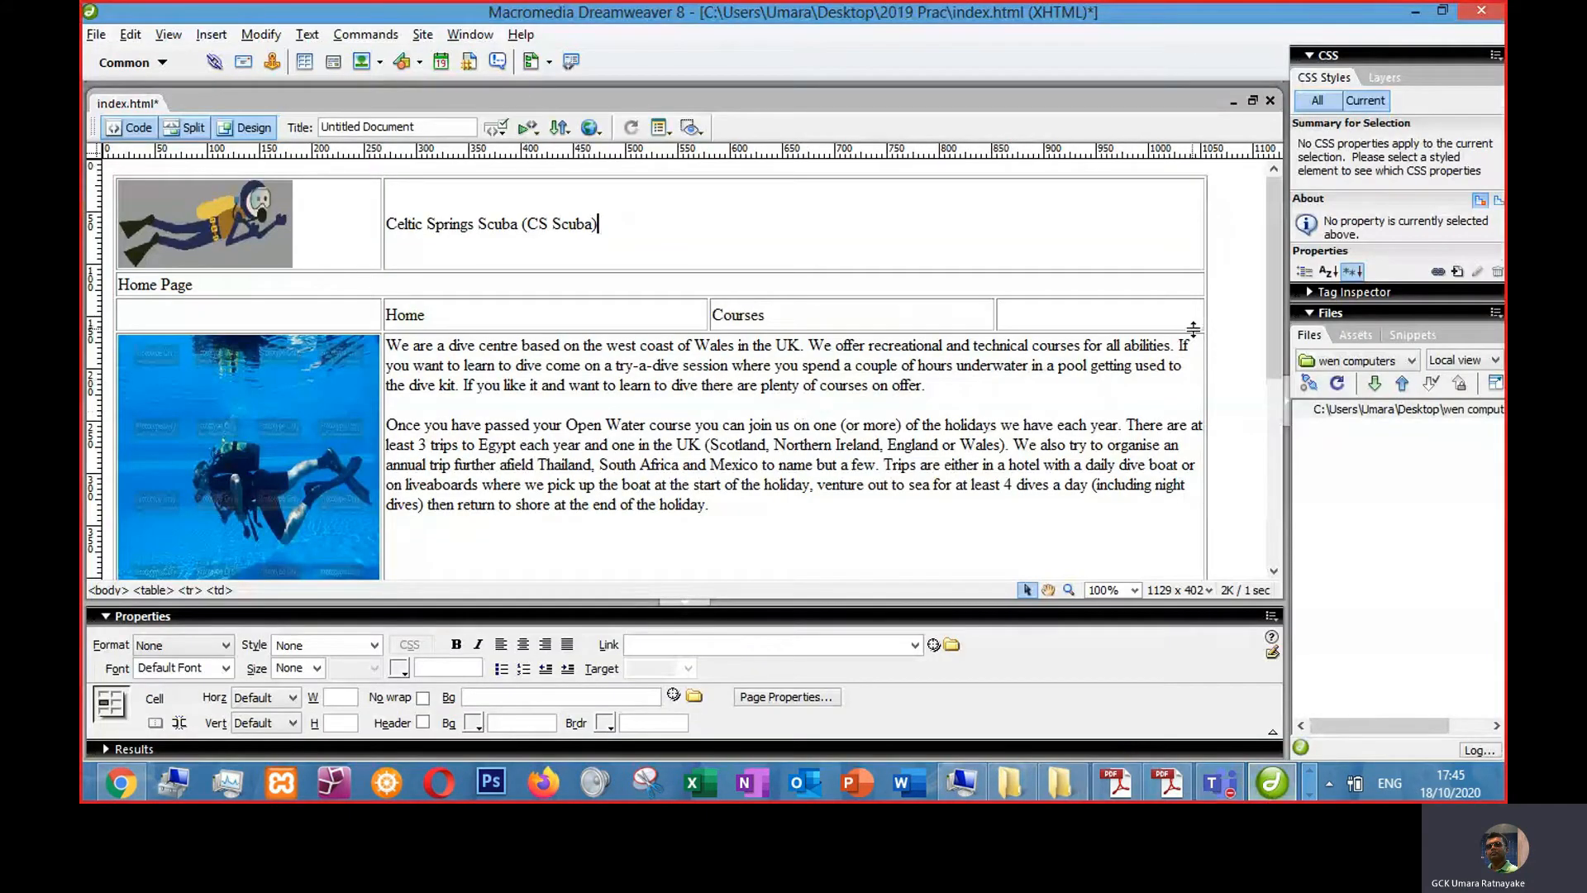
{"action": "left_click", "coordinate": [1230, 282]}
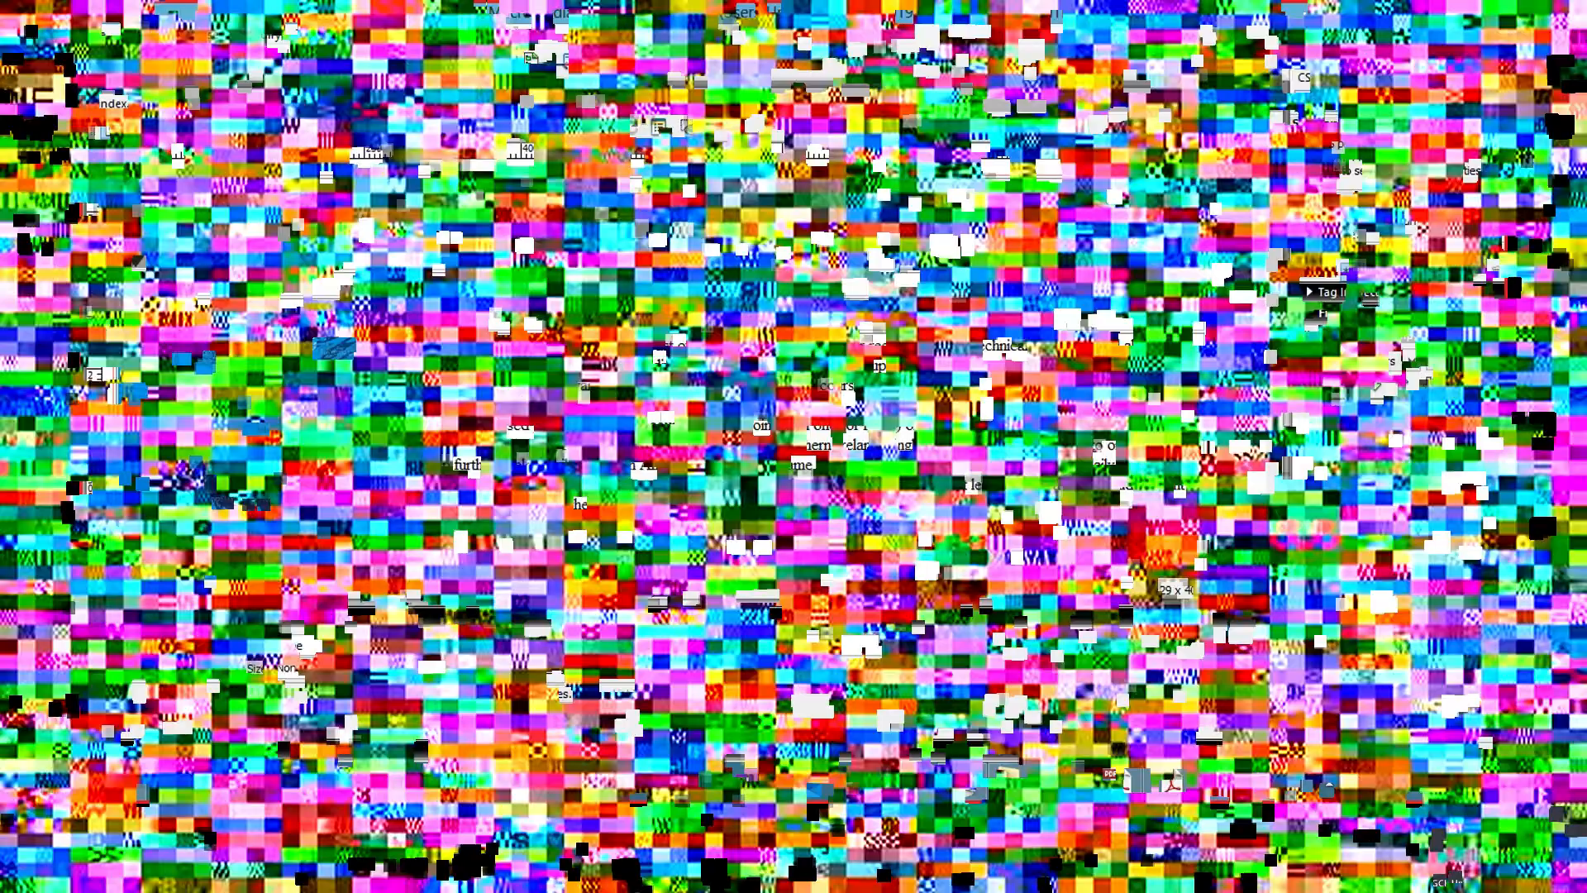
{"action": "left_click", "coordinate": [1204, 287]}
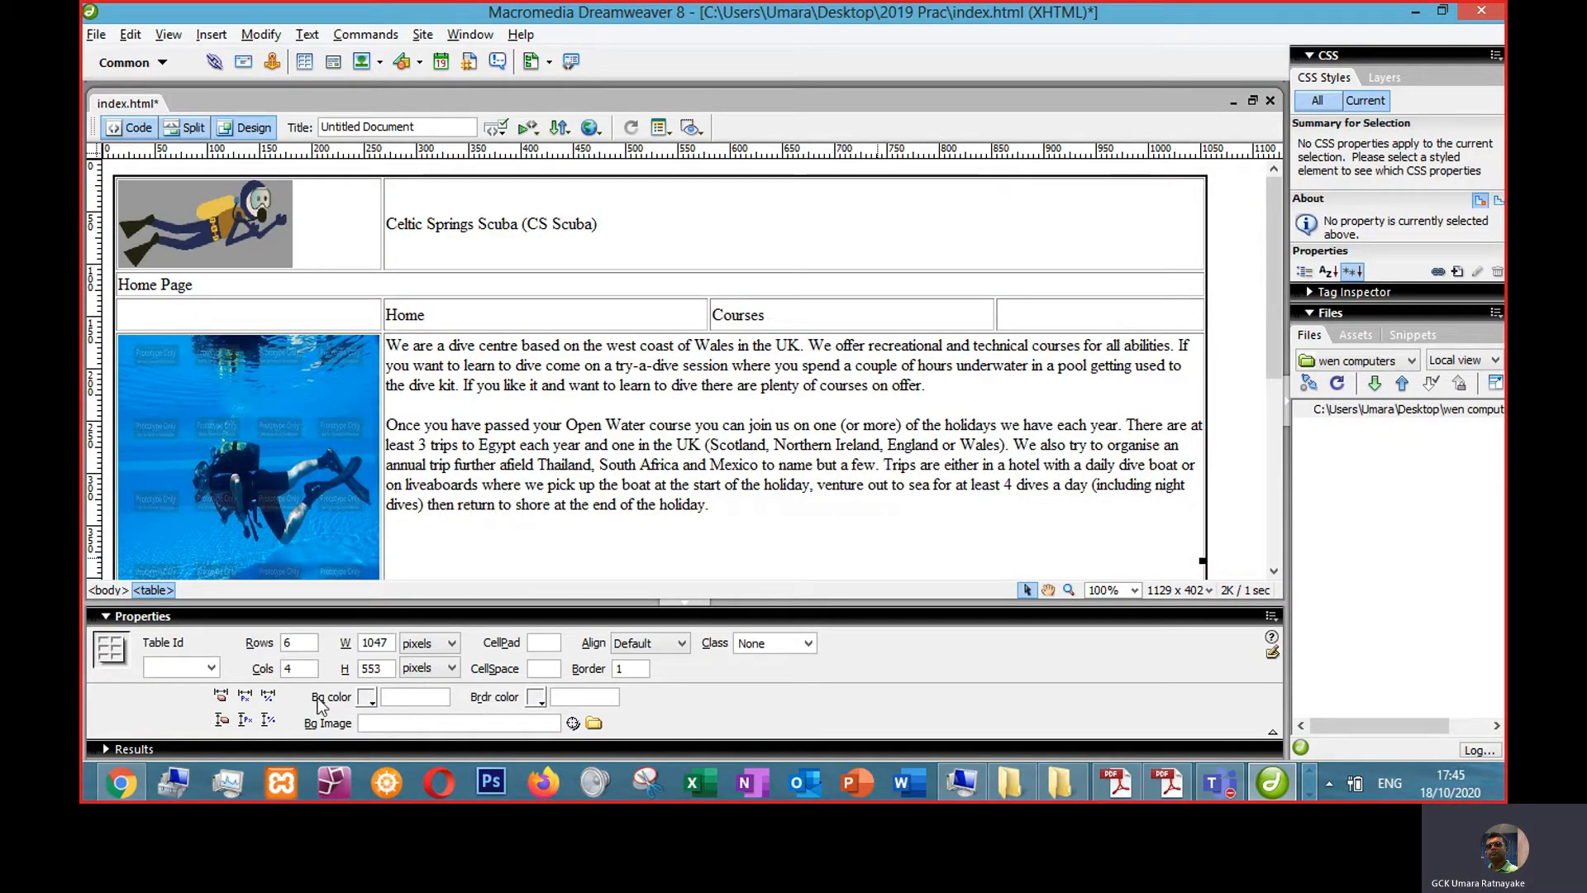
{"action": "key", "text": "ctrl+v"}
{"action": "left_click", "coordinate": [732, 368]}
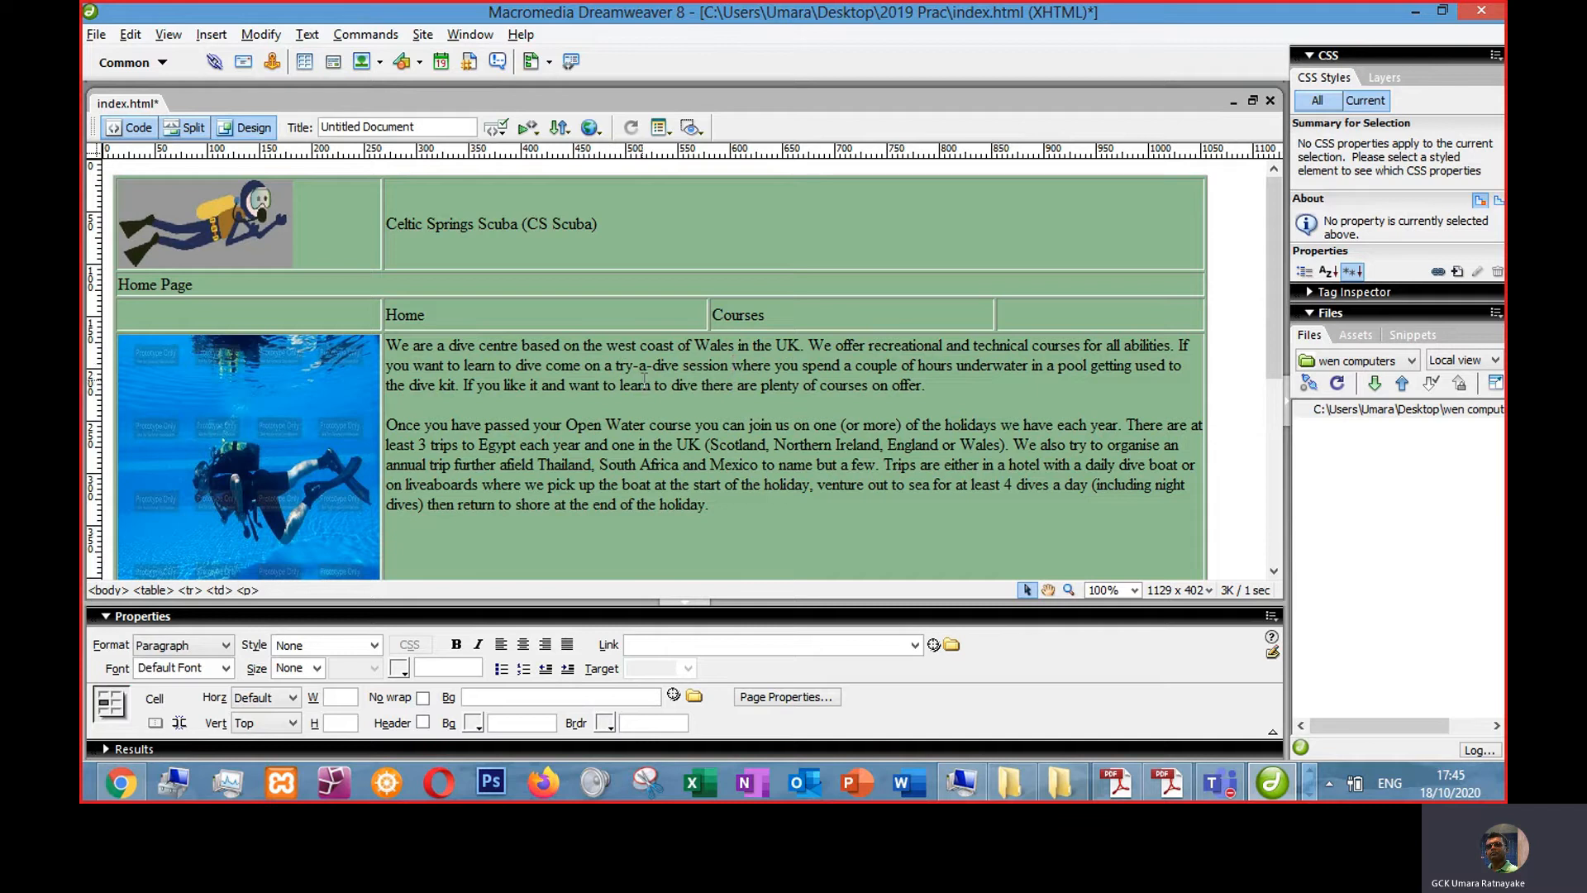
- Copy the Midnight Blue code #191970 from the question paper and apply it as the introductory text colour
{"action": "key", "text": "alt+Tab"}
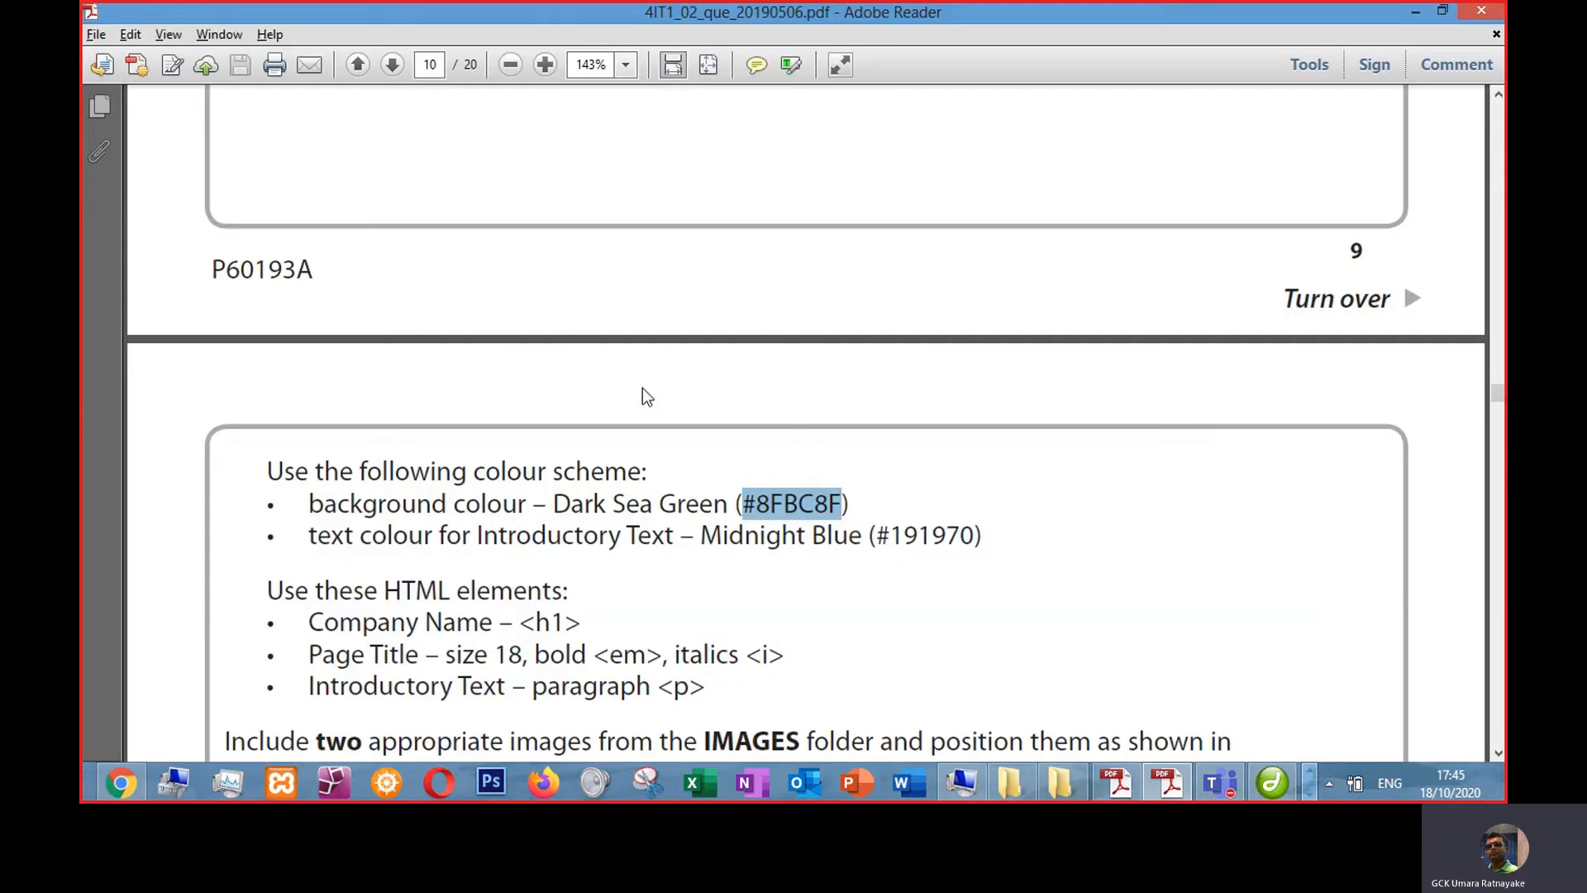
{"action": "left_click", "coordinate": [727, 506]}
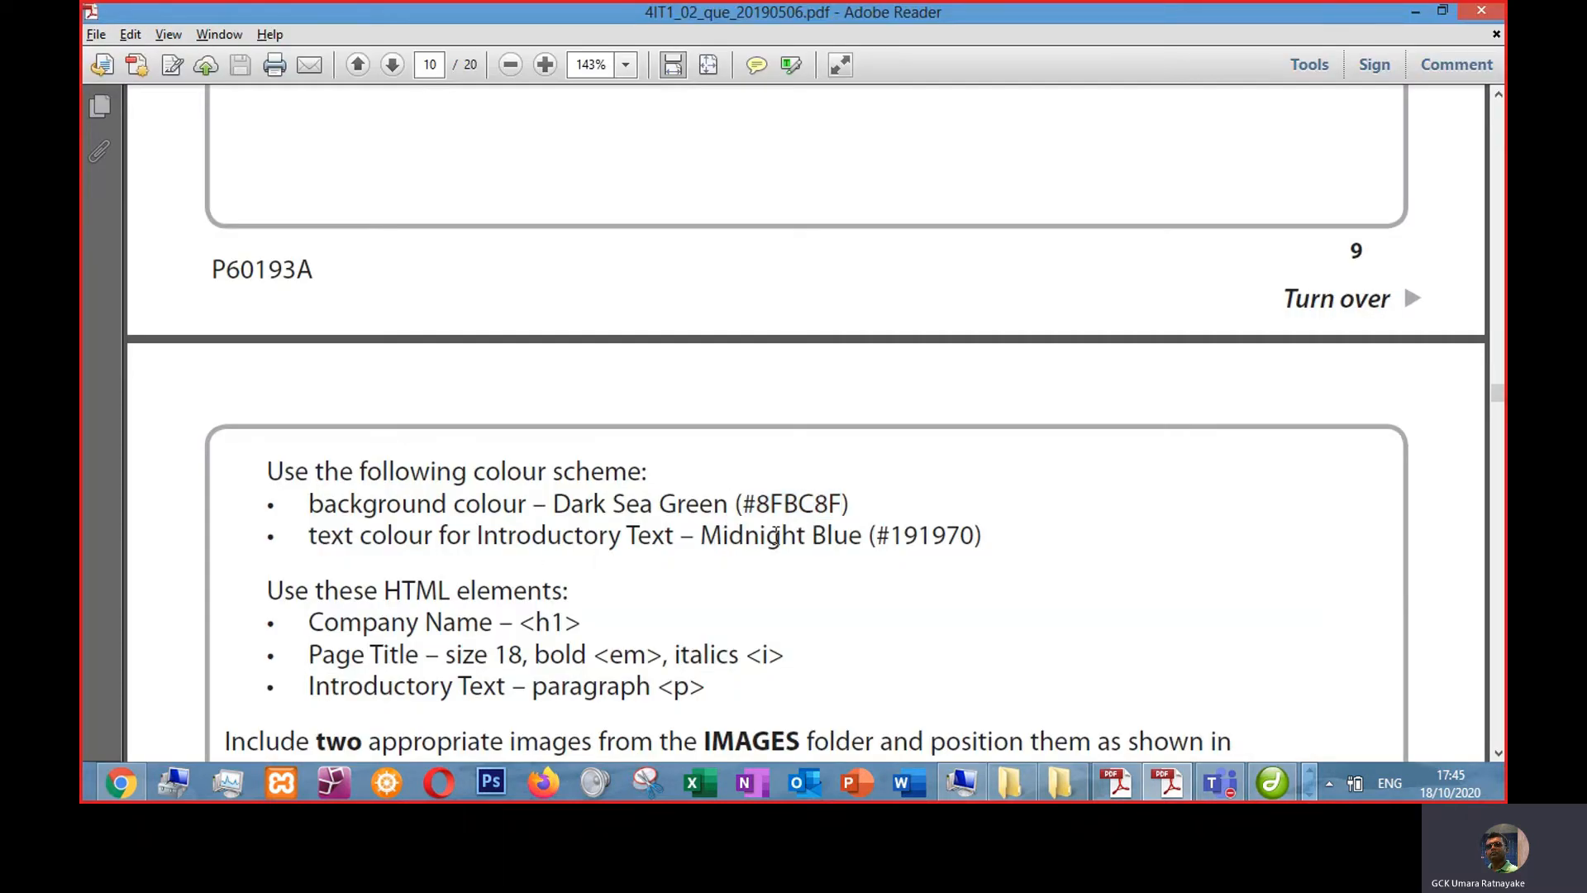
{"action": "left_click_drag", "start_coordinate": [874, 536], "coordinate": [975, 538]}
{"action": "key", "text": "ctrl+c"}
{"action": "left_click", "coordinate": [1272, 782]}
{"action": "left_click_drag", "start_coordinate": [734, 517], "coordinate": [385, 347]}
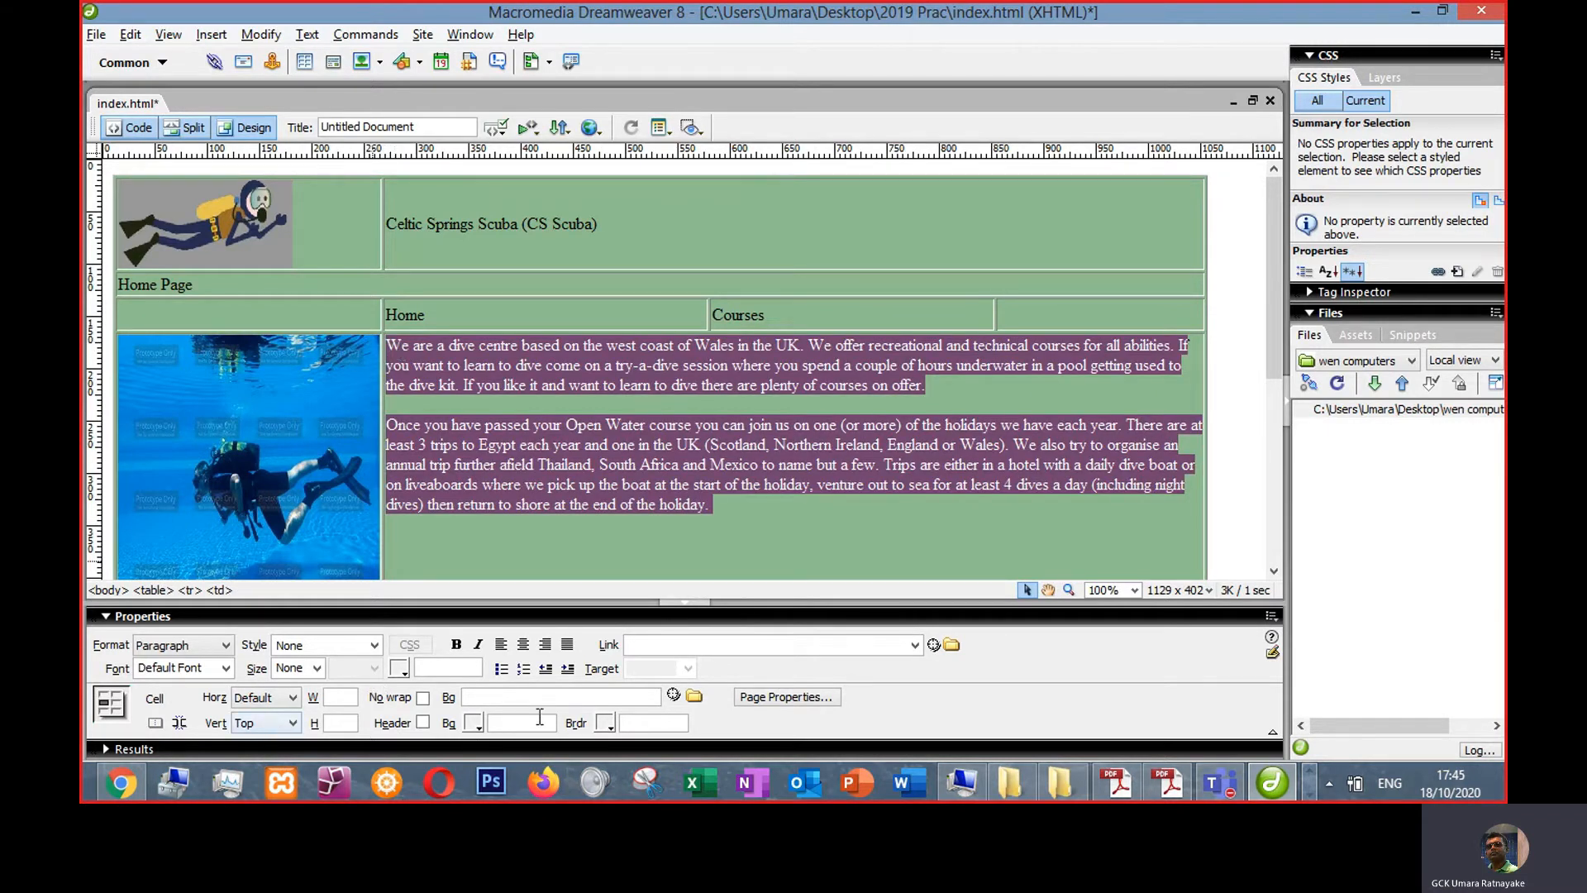
{"action": "left_click", "coordinate": [447, 670]}
{"action": "key", "text": "ctrl+v"}
{"action": "left_click", "coordinate": [717, 446]}
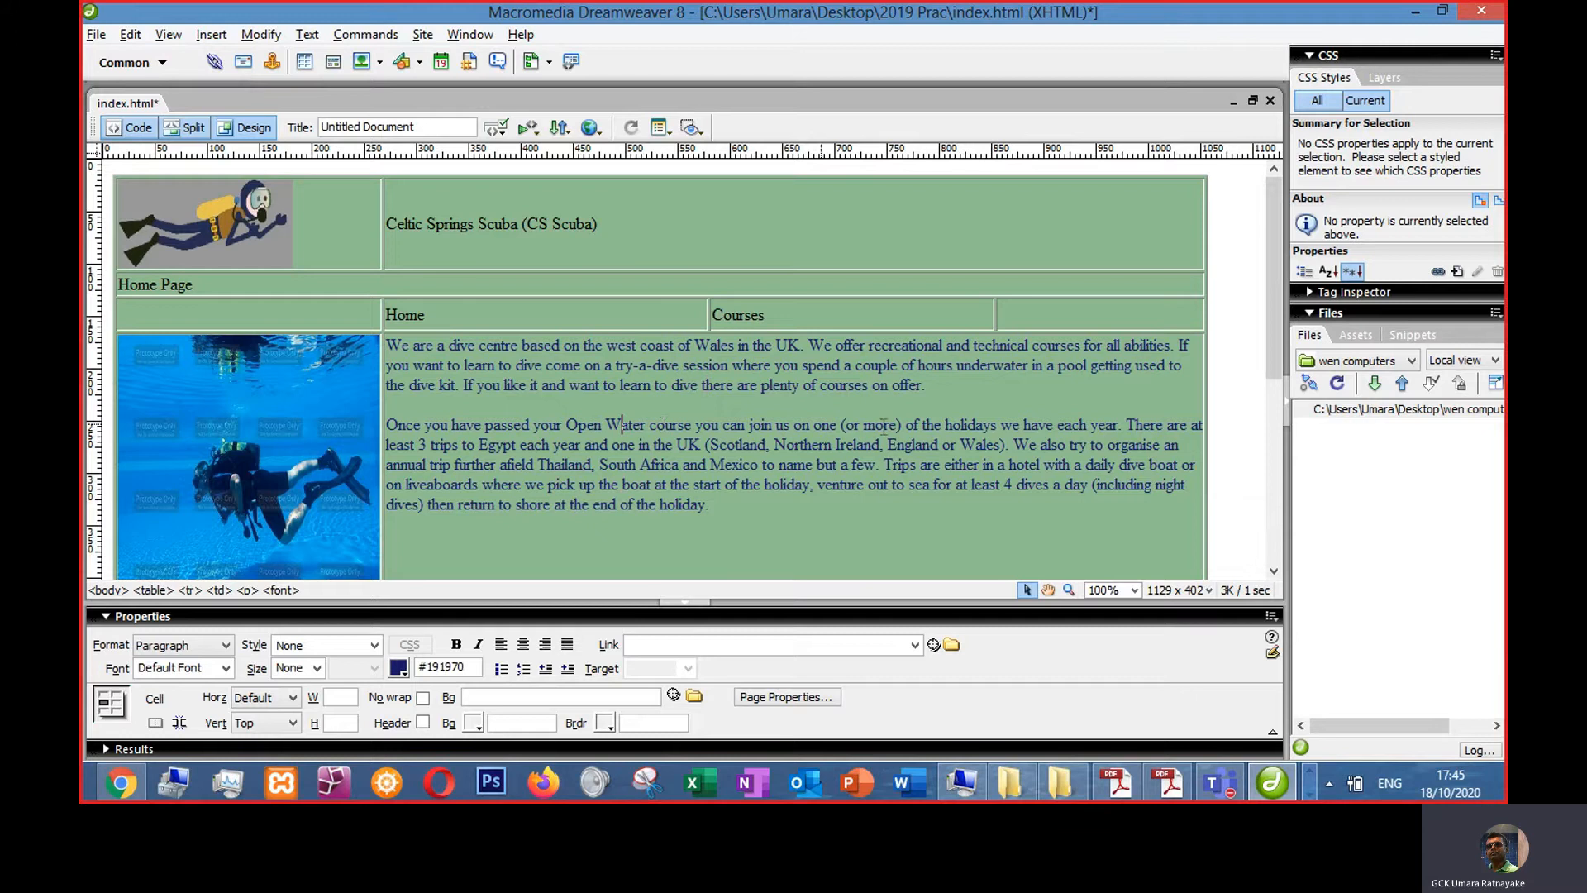
- Format both introductory paragraphs as Paragraph
{"action": "left_click_drag", "start_coordinate": [927, 386], "coordinate": [386, 345]}
{"action": "left_click", "coordinate": [225, 645]}
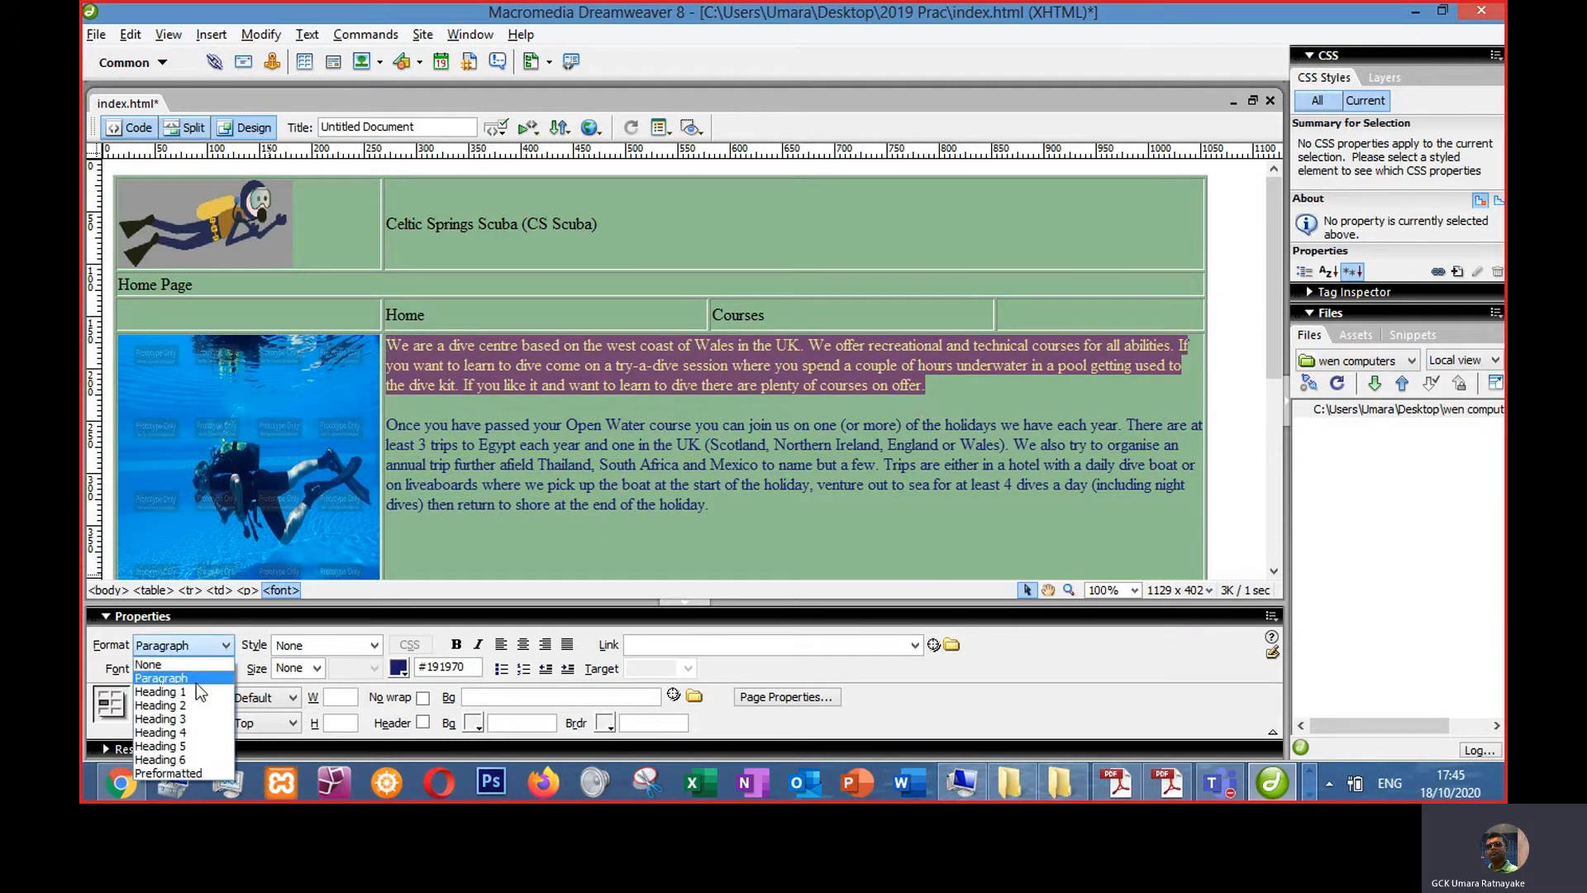
{"action": "left_click", "coordinate": [187, 679]}
{"action": "left_click_drag", "start_coordinate": [713, 506], "coordinate": [386, 424]}
{"action": "left_click", "coordinate": [225, 645]}
{"action": "left_click", "coordinate": [187, 678]}
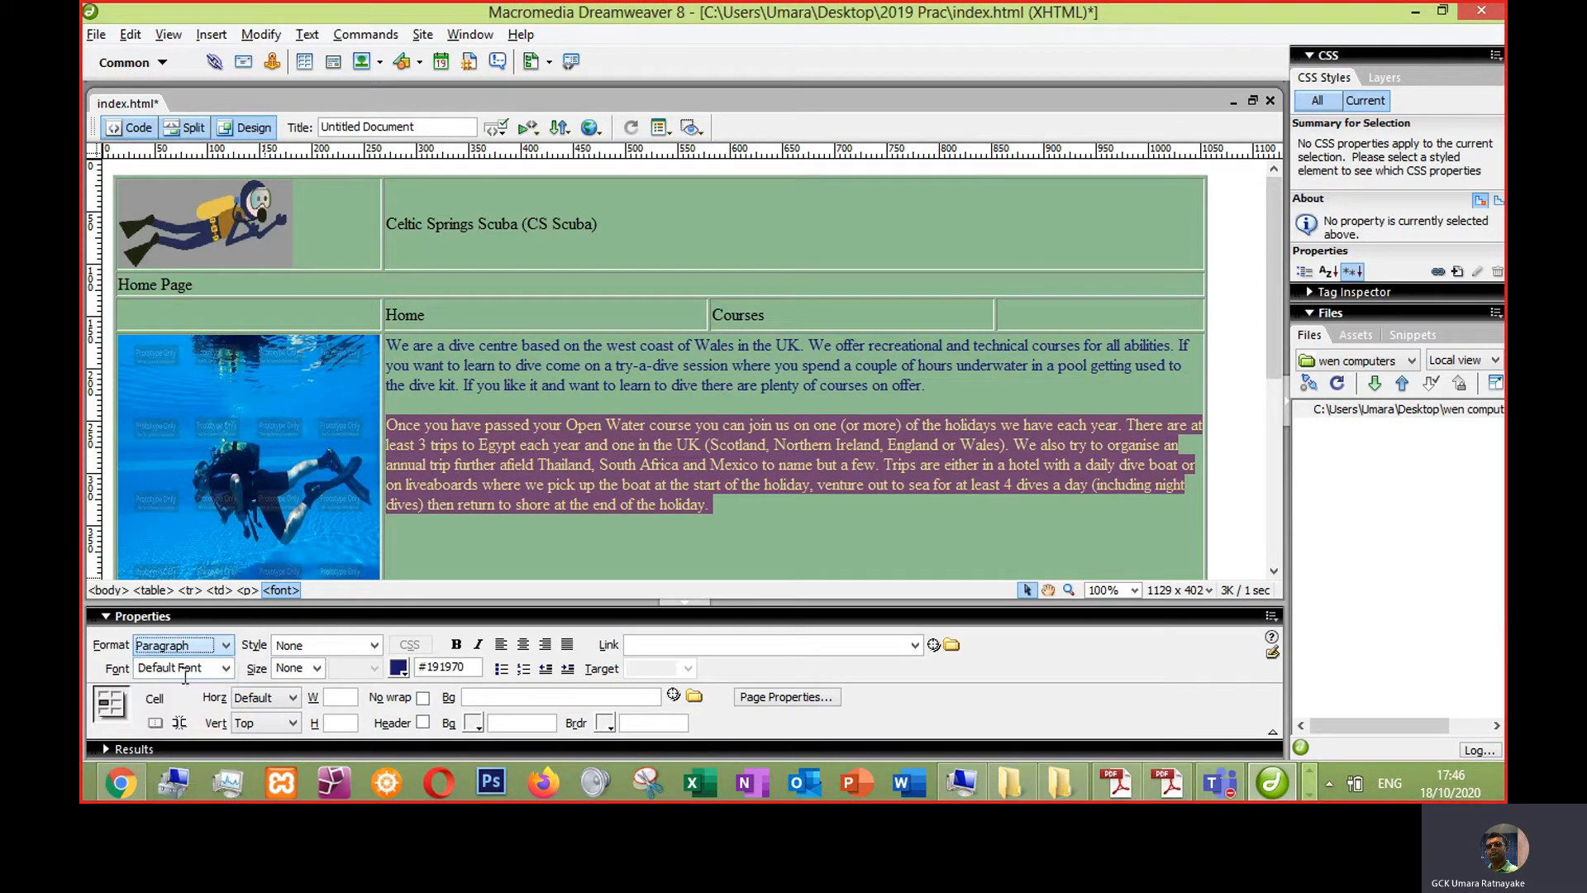
{"action": "left_click", "coordinate": [718, 444]}
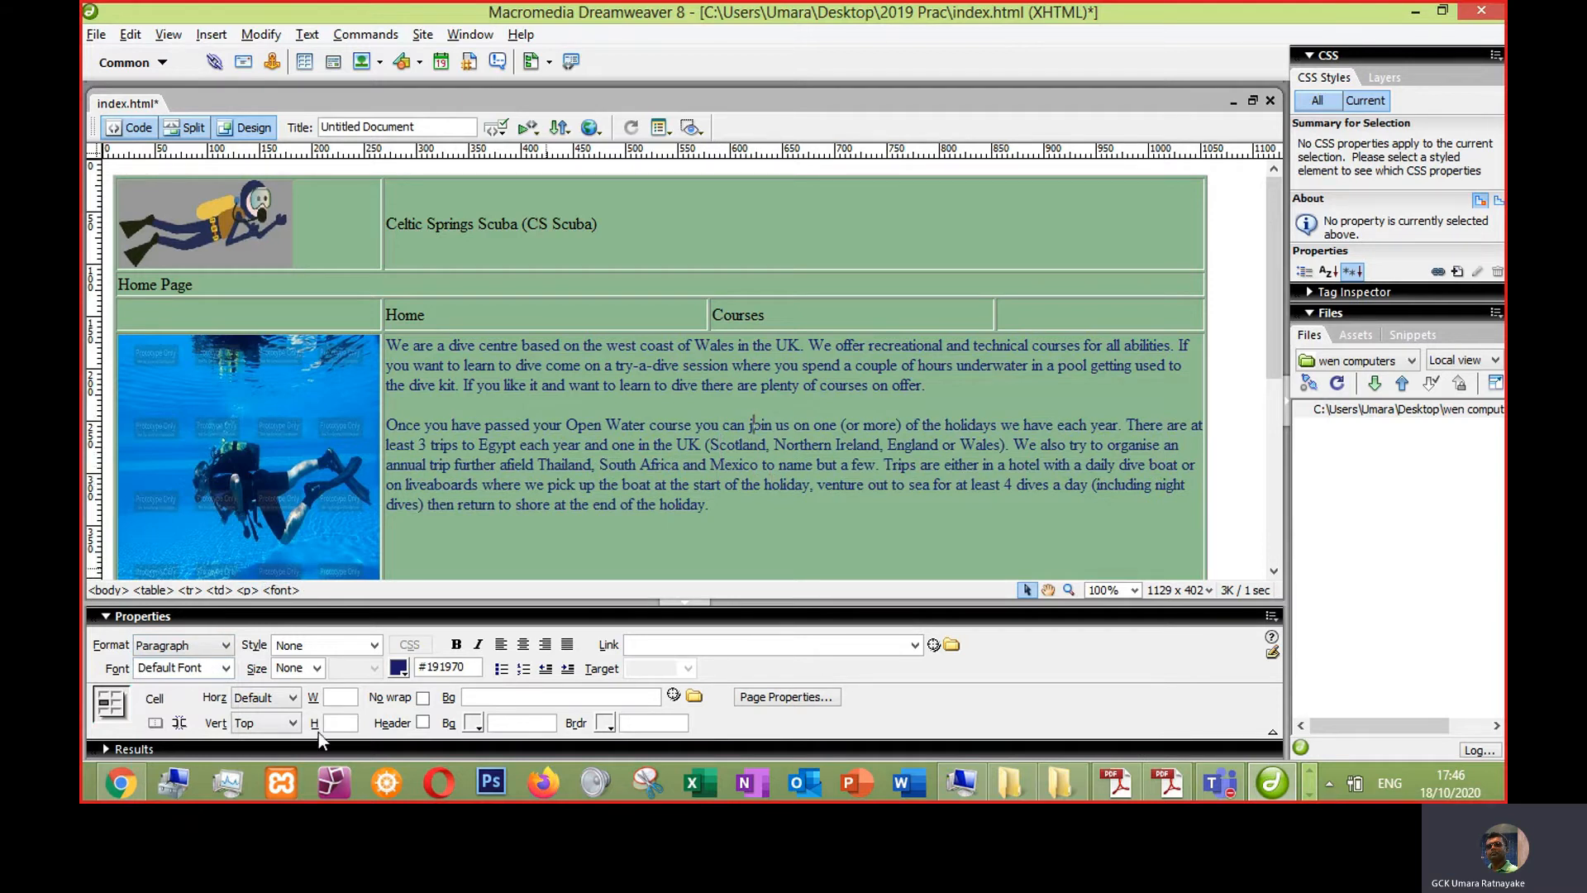
- Inspect the font tags around the introductory text in code view
{"action": "left_click", "coordinate": [305, 645]}
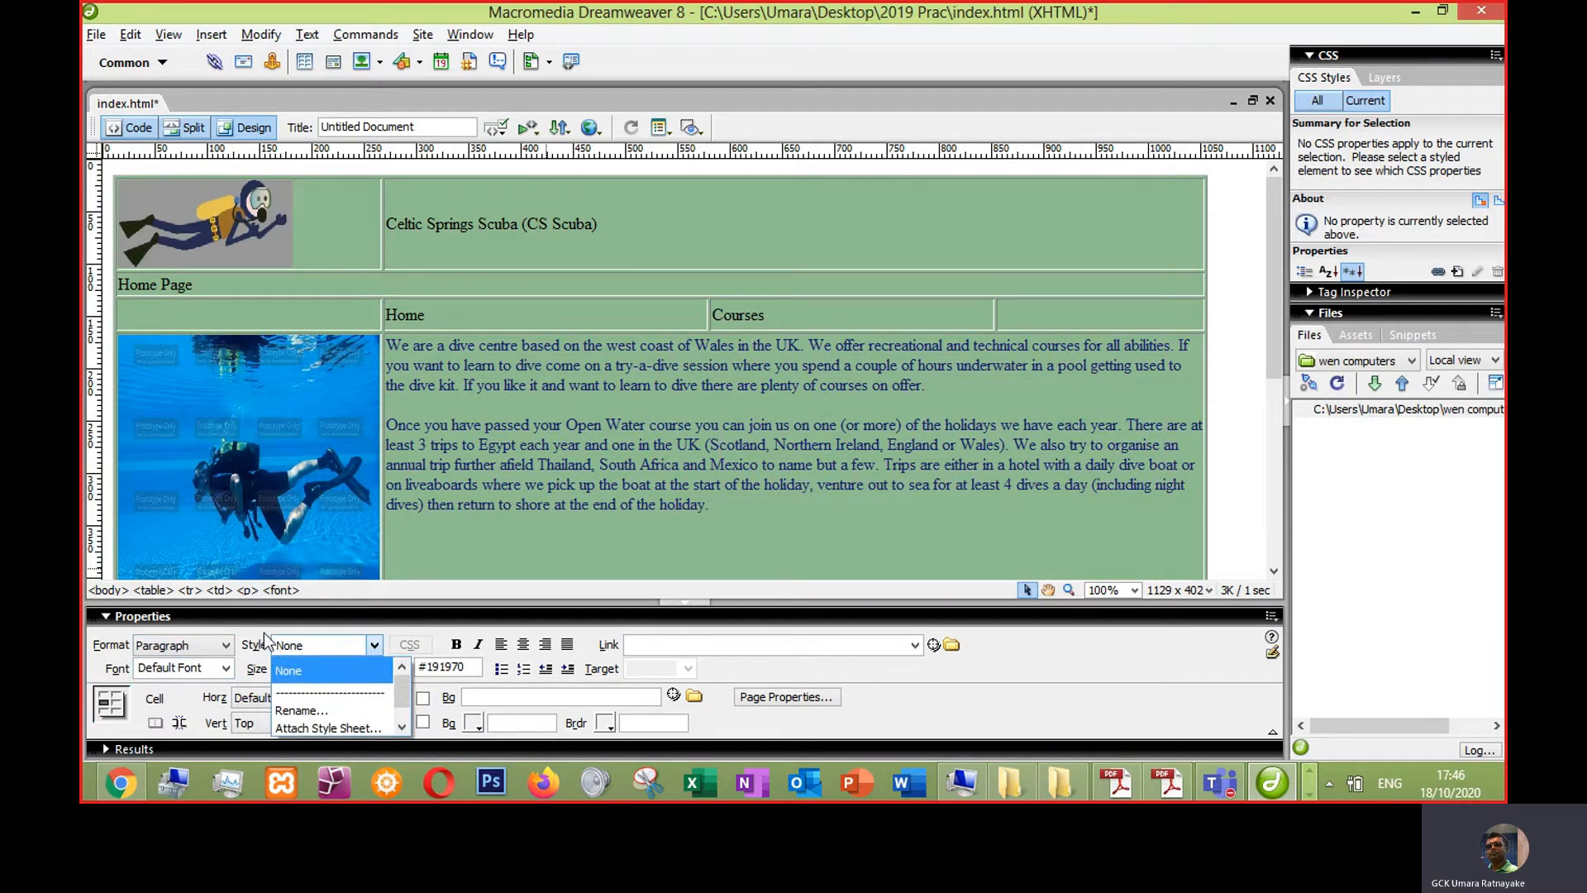
{"action": "left_click", "coordinate": [540, 357]}
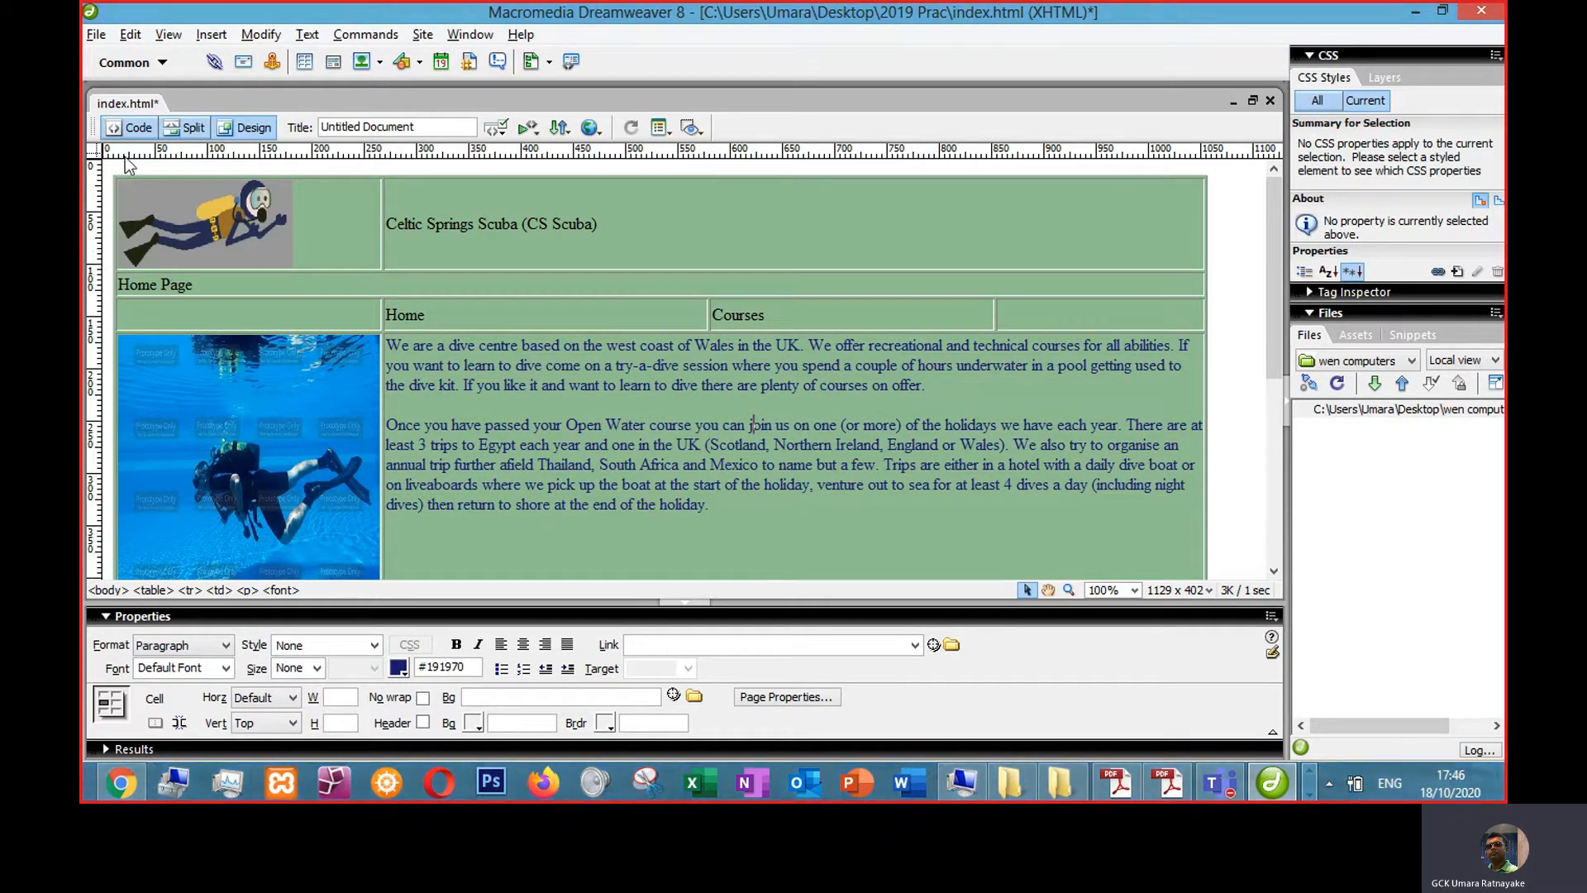
{"action": "left_click", "coordinate": [131, 127]}
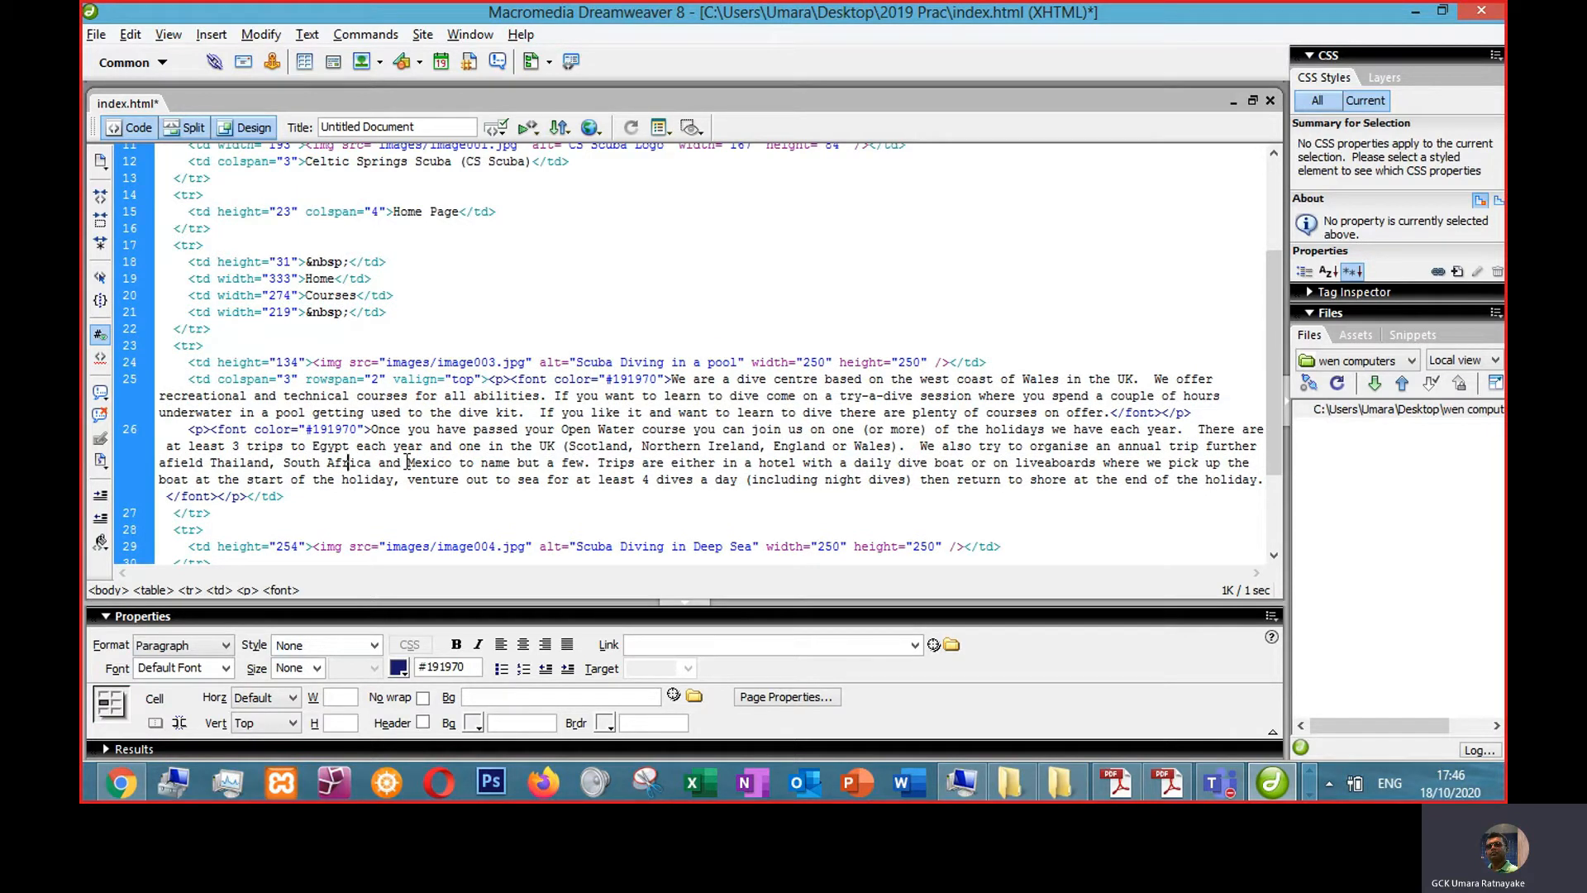
{"action": "left_click_drag", "start_coordinate": [487, 380], "coordinate": [659, 381]}
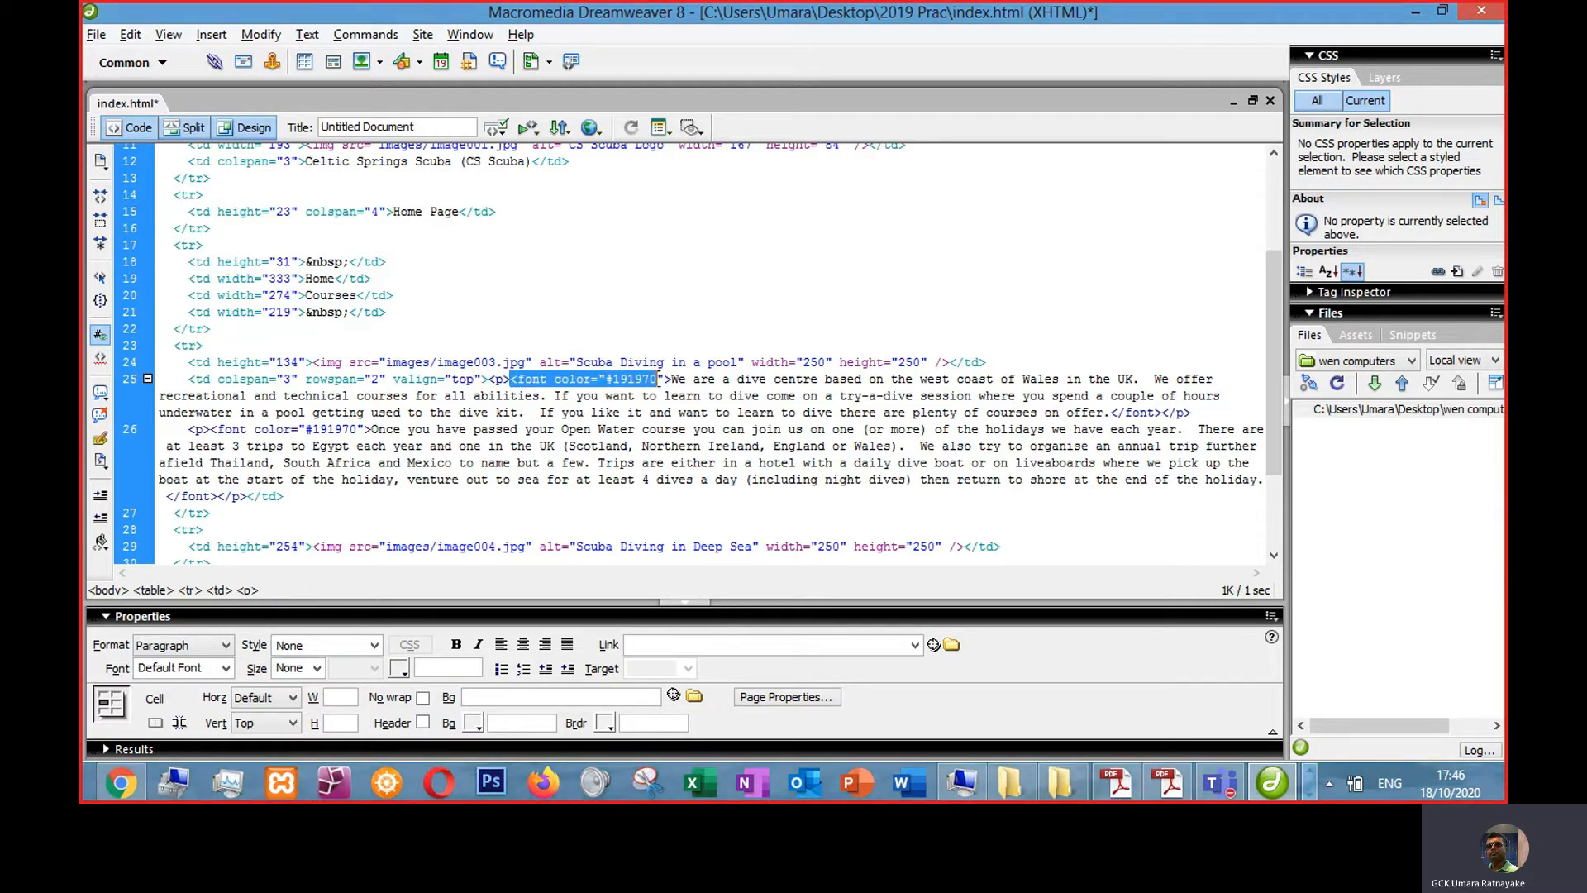
{"action": "left_click", "coordinate": [597, 479]}
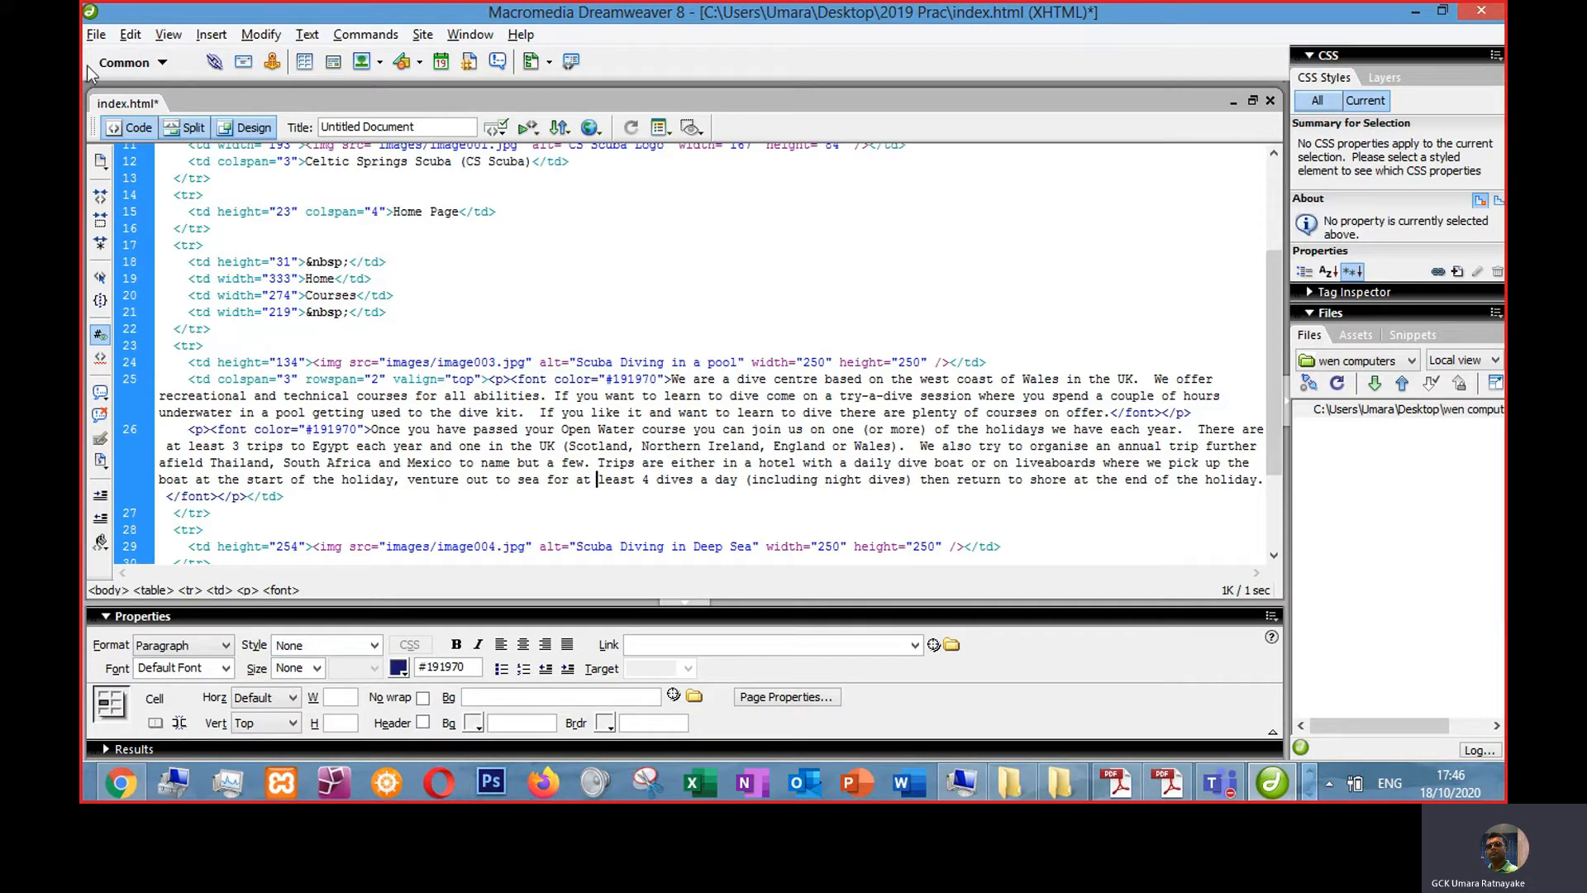
{"action": "left_click", "coordinate": [238, 128]}
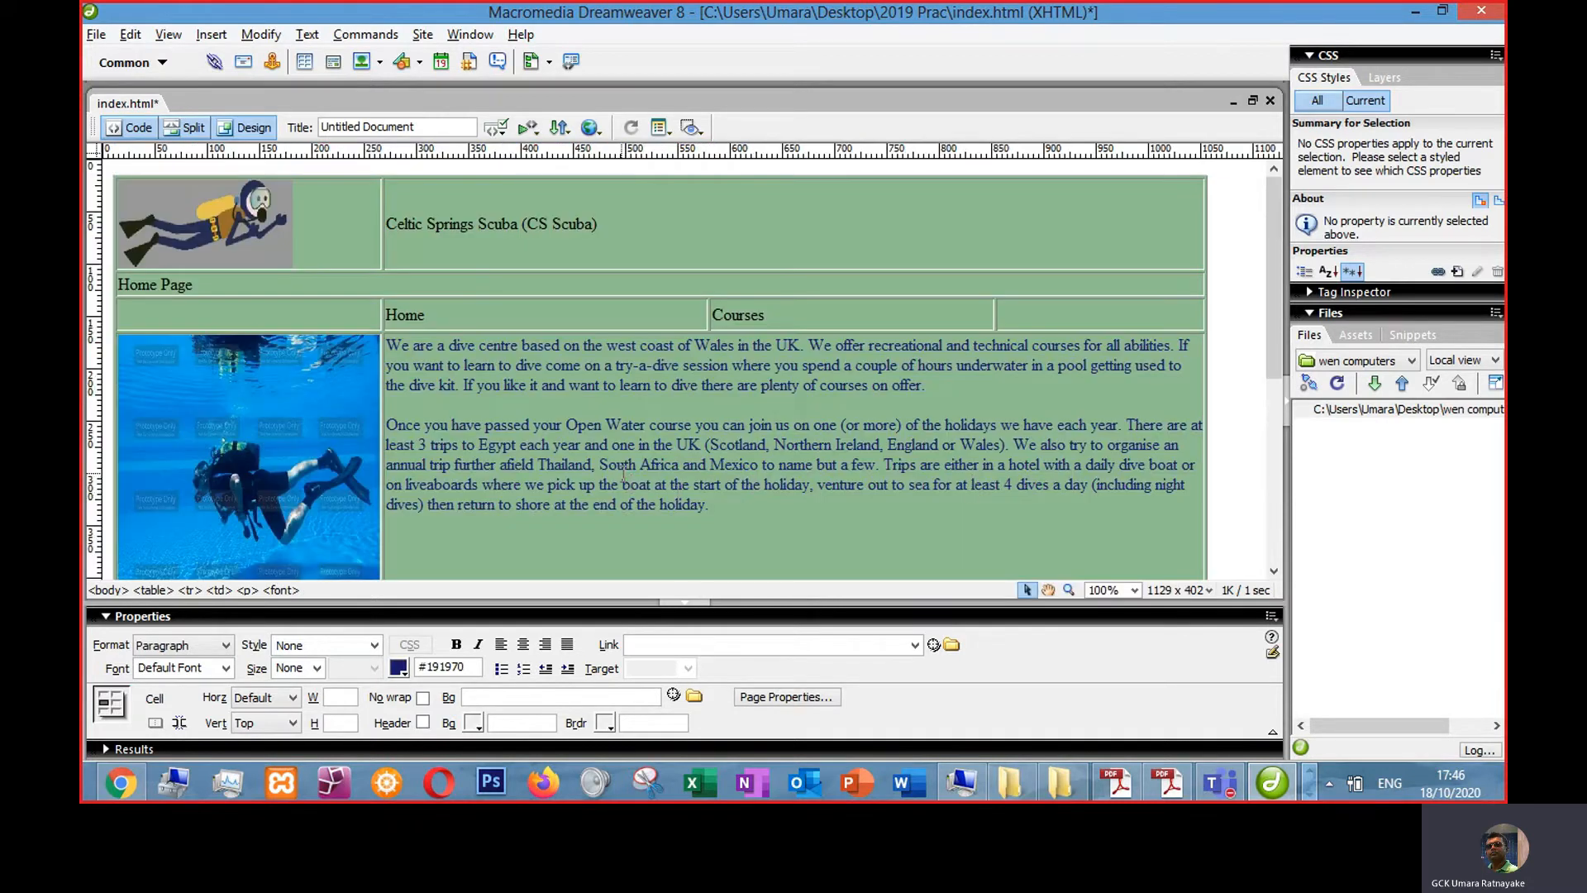
- Format the company name "Celtic Springs Scuba (CS Scuba)" as Heading 1, as the question paper requires
{"action": "key", "text": "alt+Tab"}
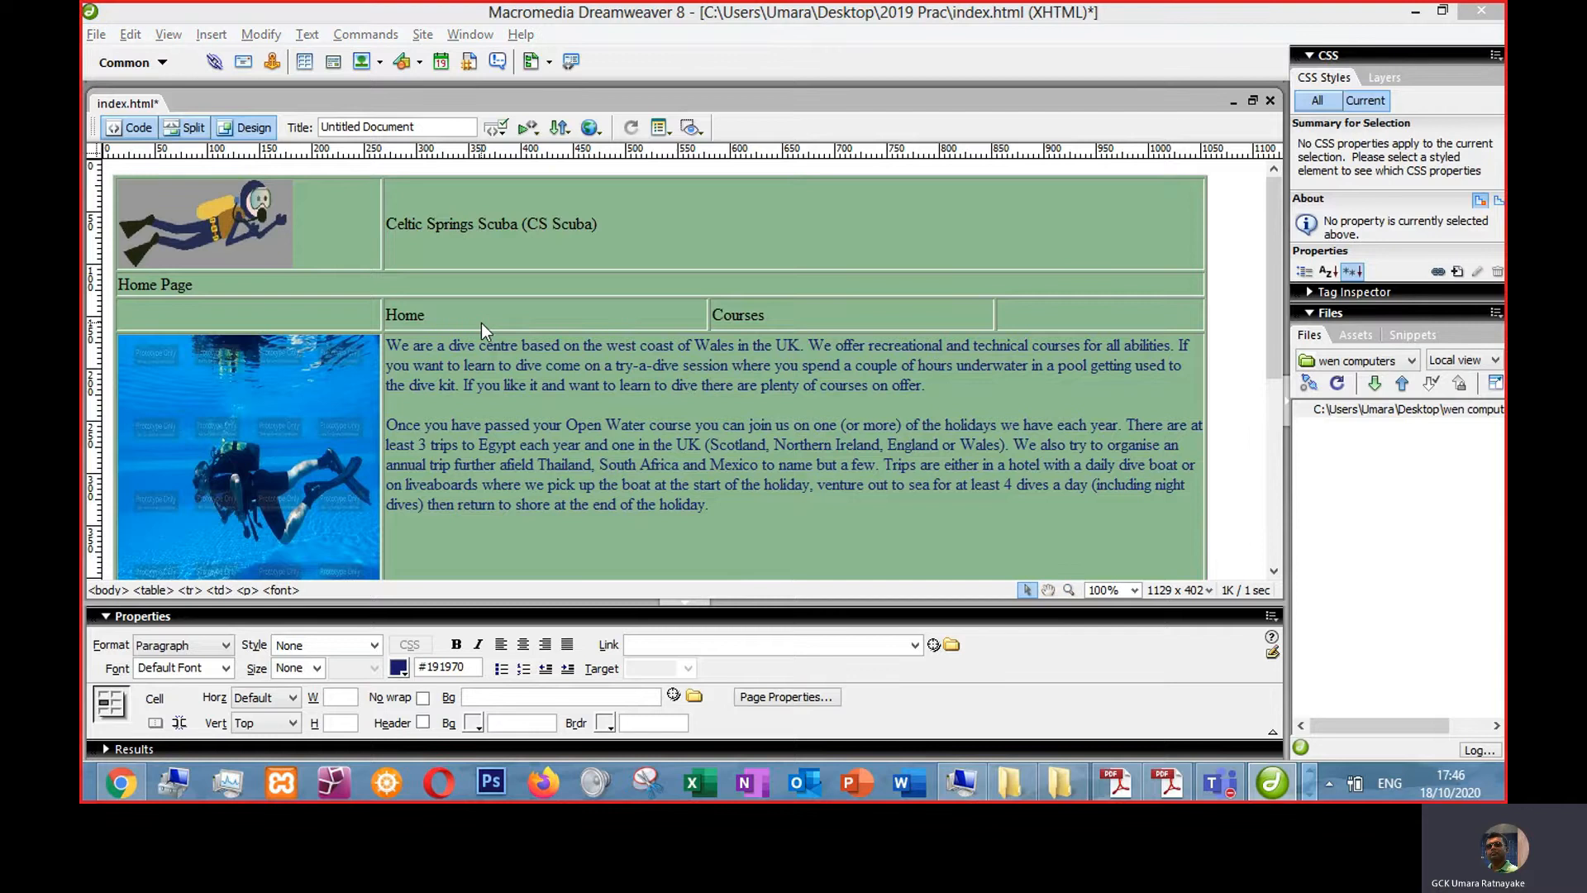
{"action": "scroll", "coordinate": [583, 558], "scroll_direction": "down", "scroll_amount": 3}
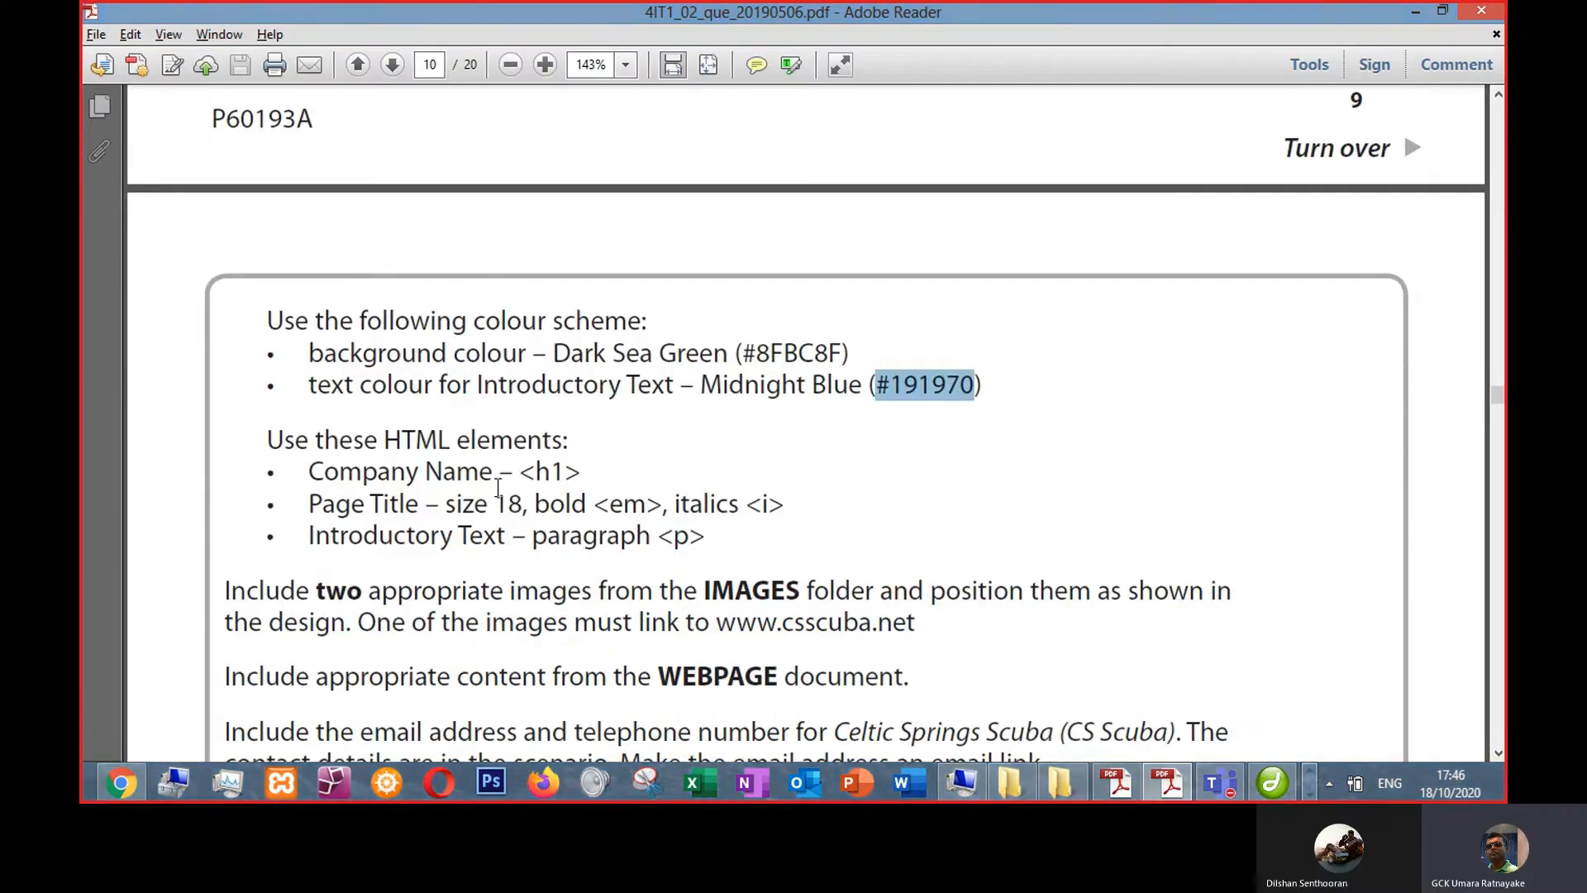
{"action": "key", "text": "alt+Tab"}
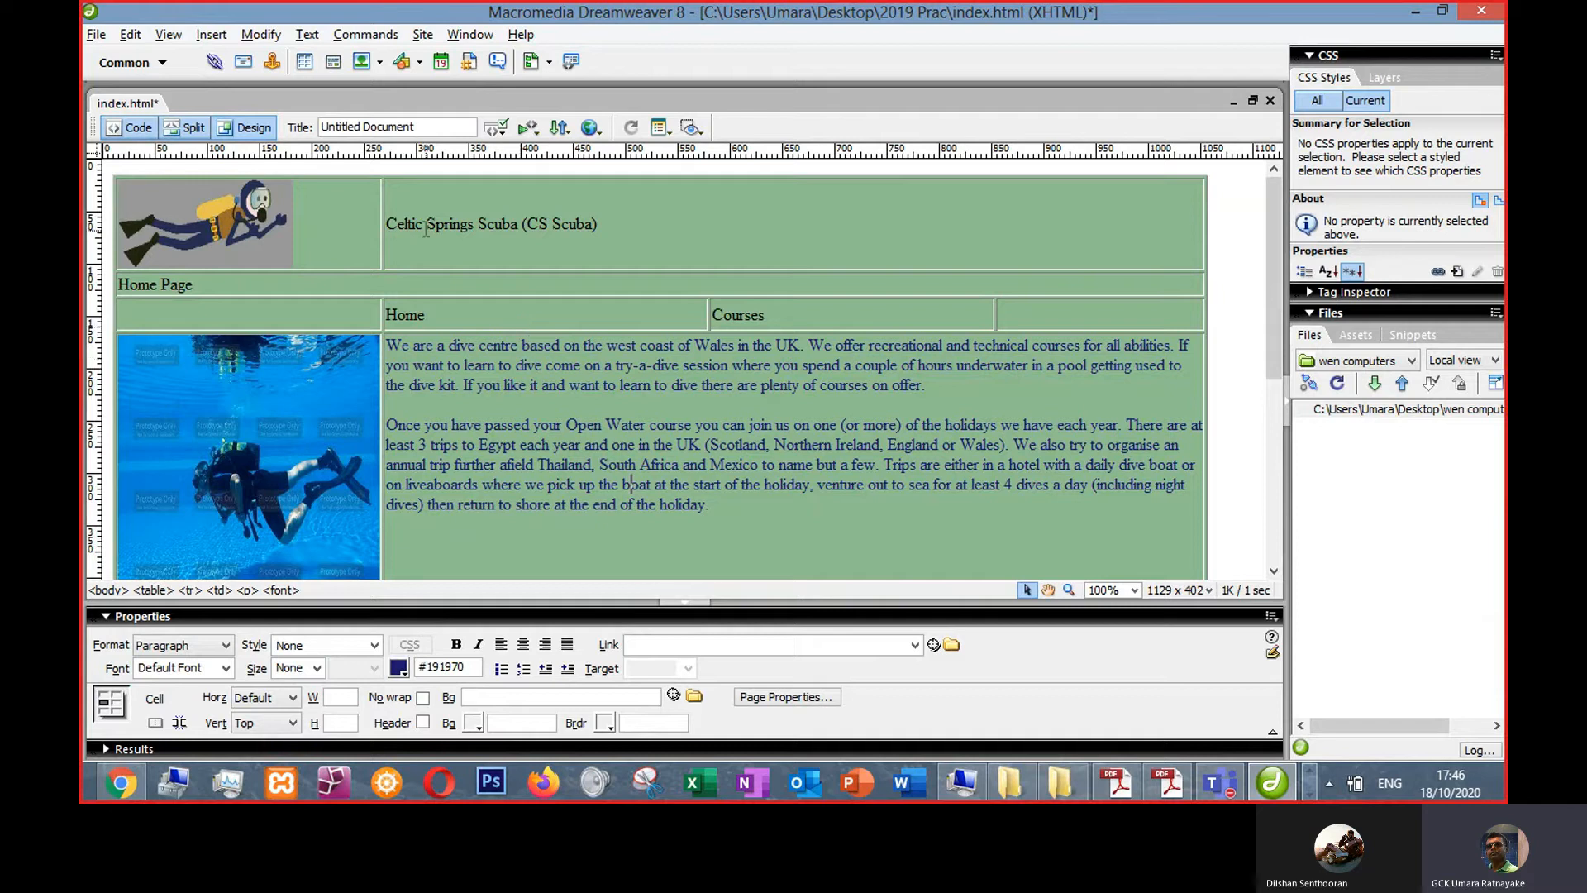
{"action": "left_click_drag", "start_coordinate": [599, 224], "coordinate": [386, 224]}
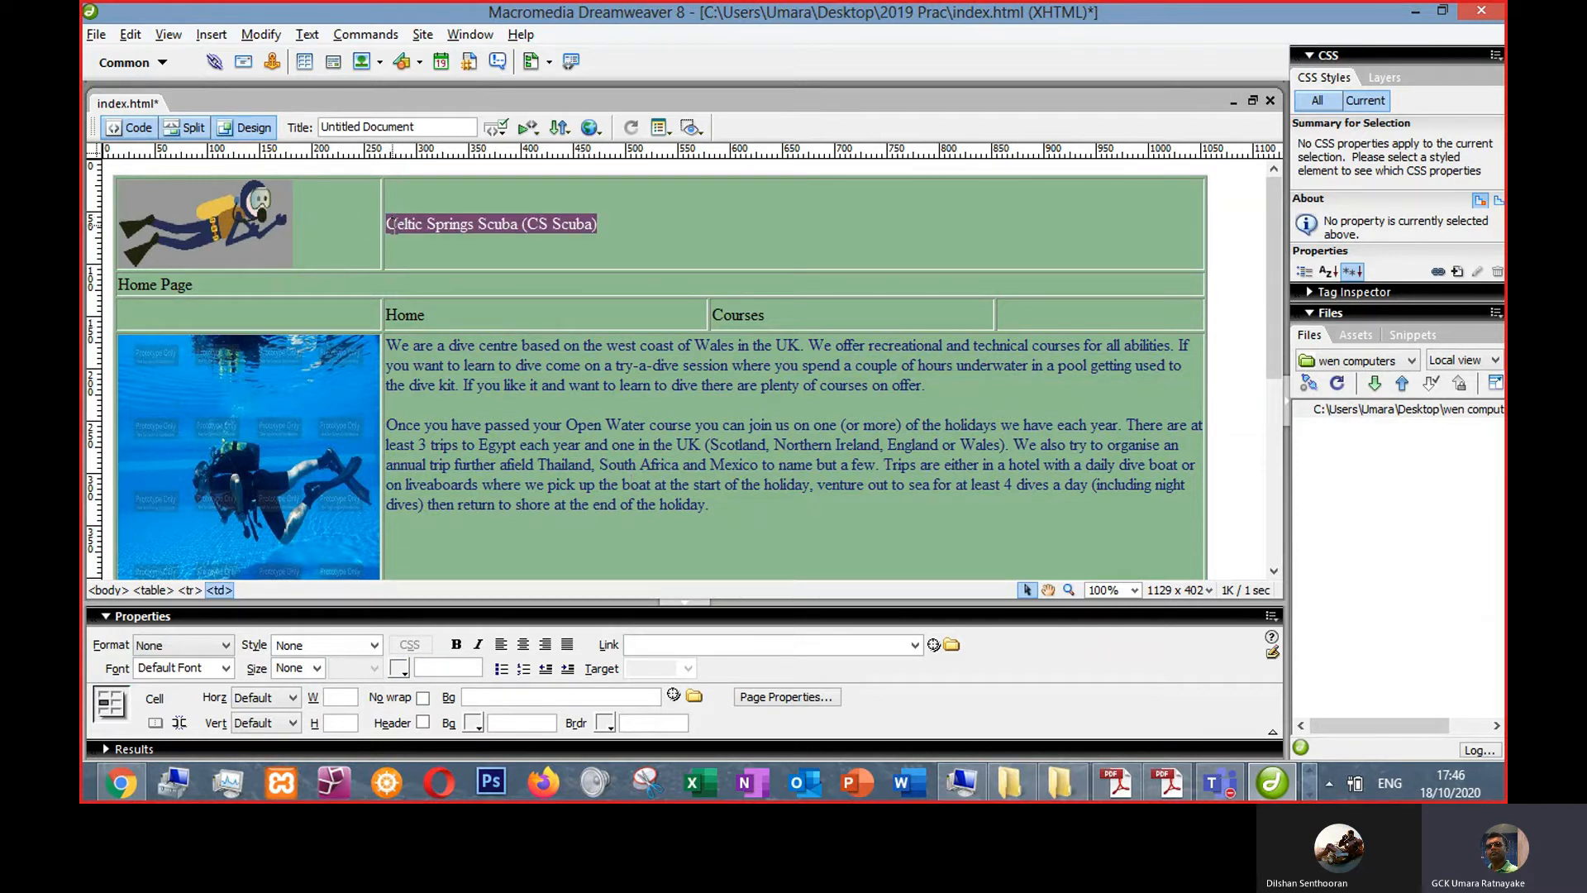
{"action": "left_click", "coordinate": [217, 653]}
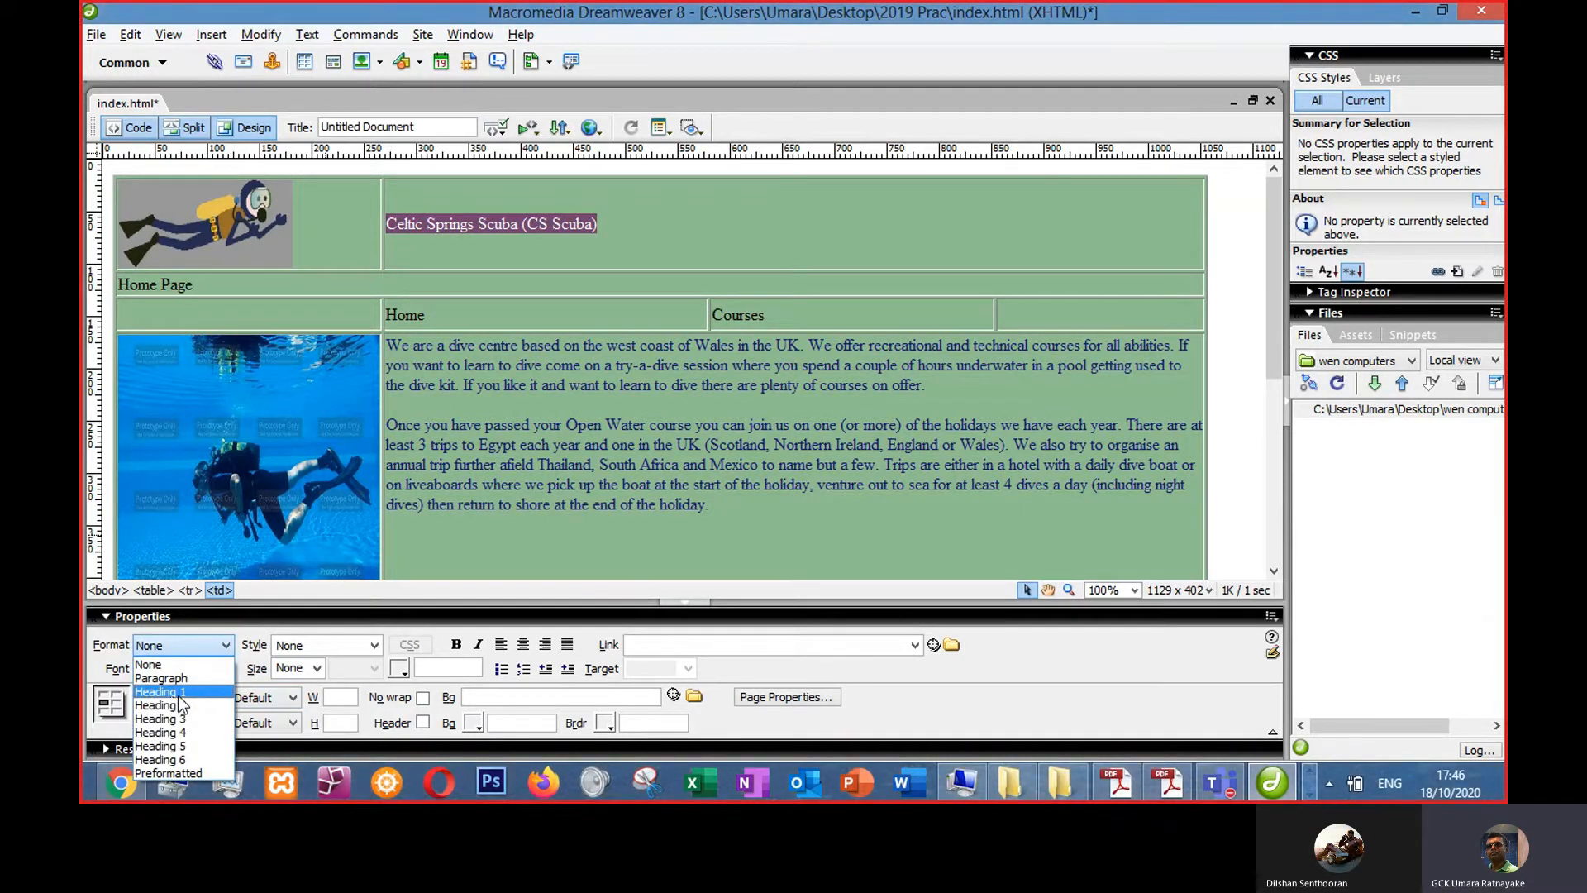
{"action": "left_click", "coordinate": [179, 695]}
- Select the "Home Page" title and set its font size to 18
{"action": "key", "text": "alt+Tab"}
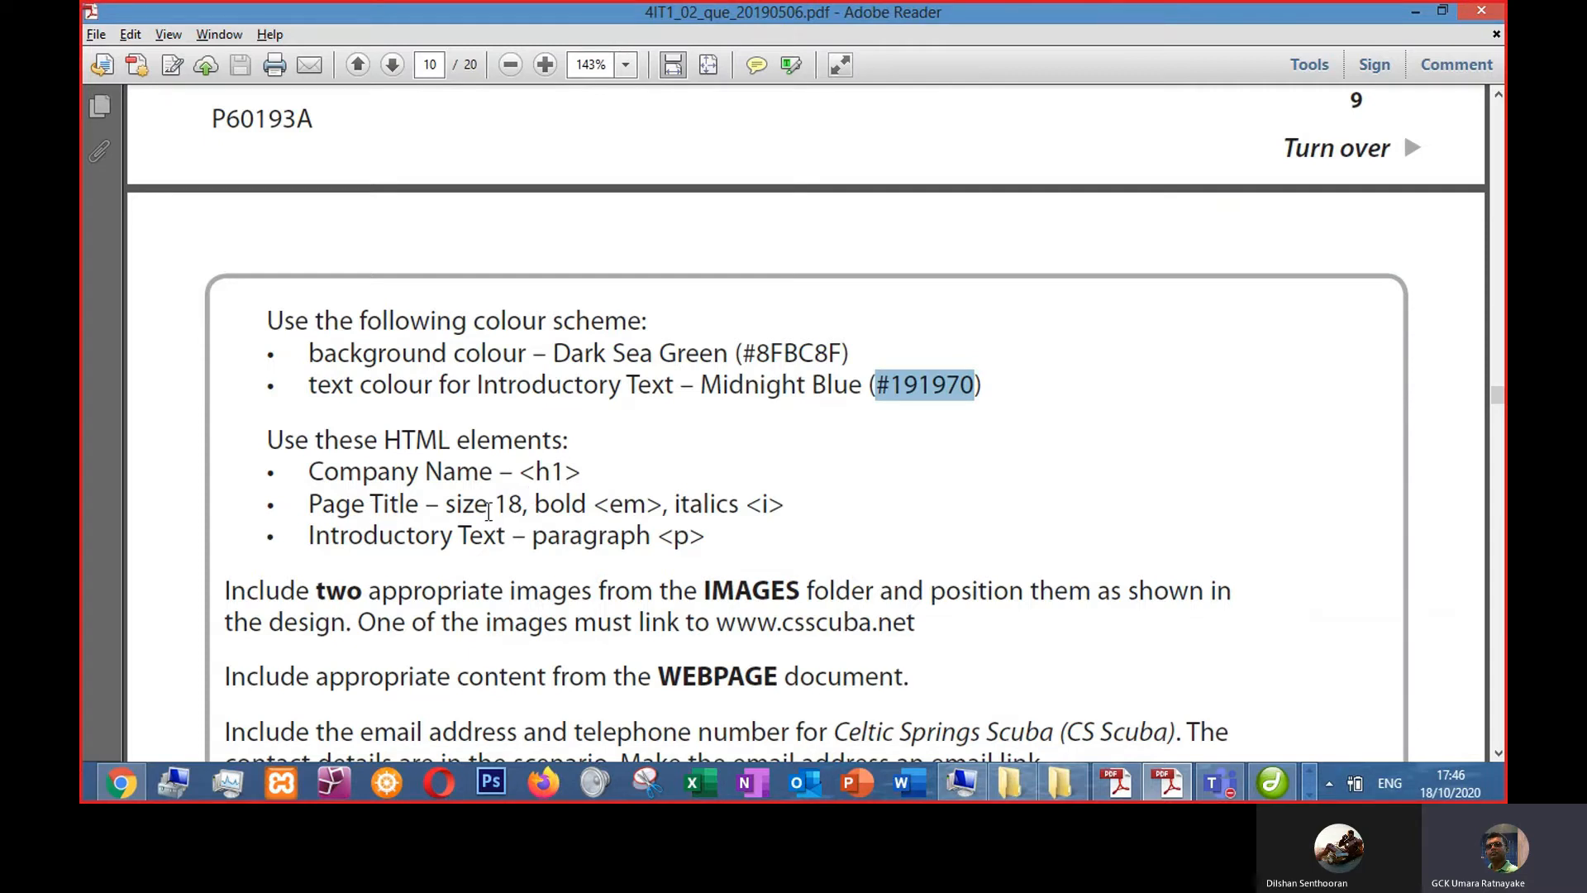
{"action": "key", "text": "alt+Tab"}
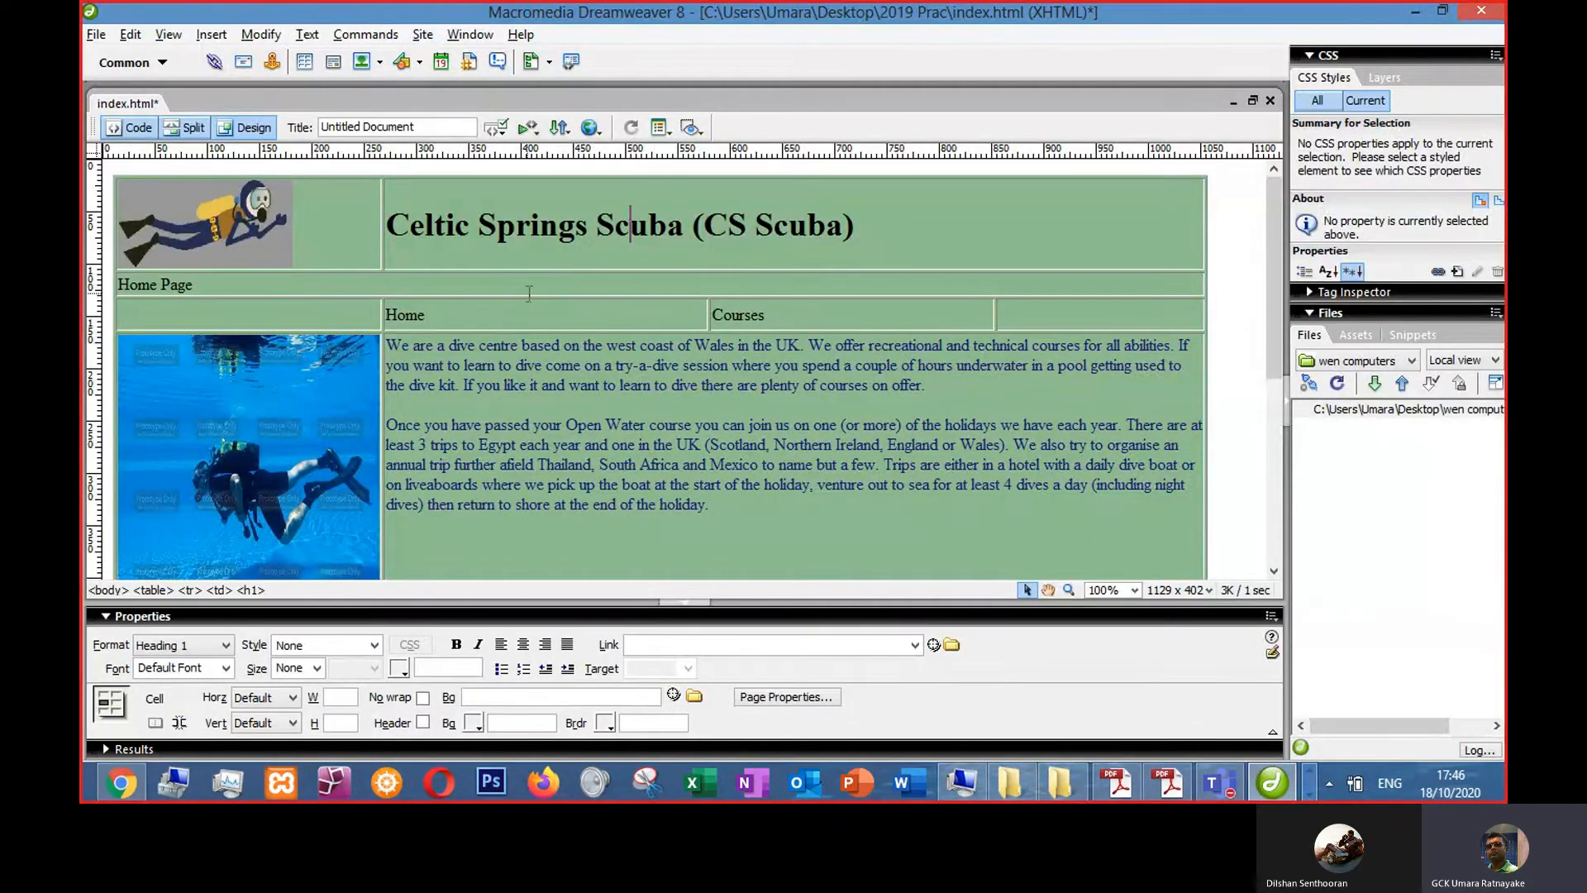
{"action": "left_click_drag", "start_coordinate": [211, 289], "coordinate": [118, 288]}
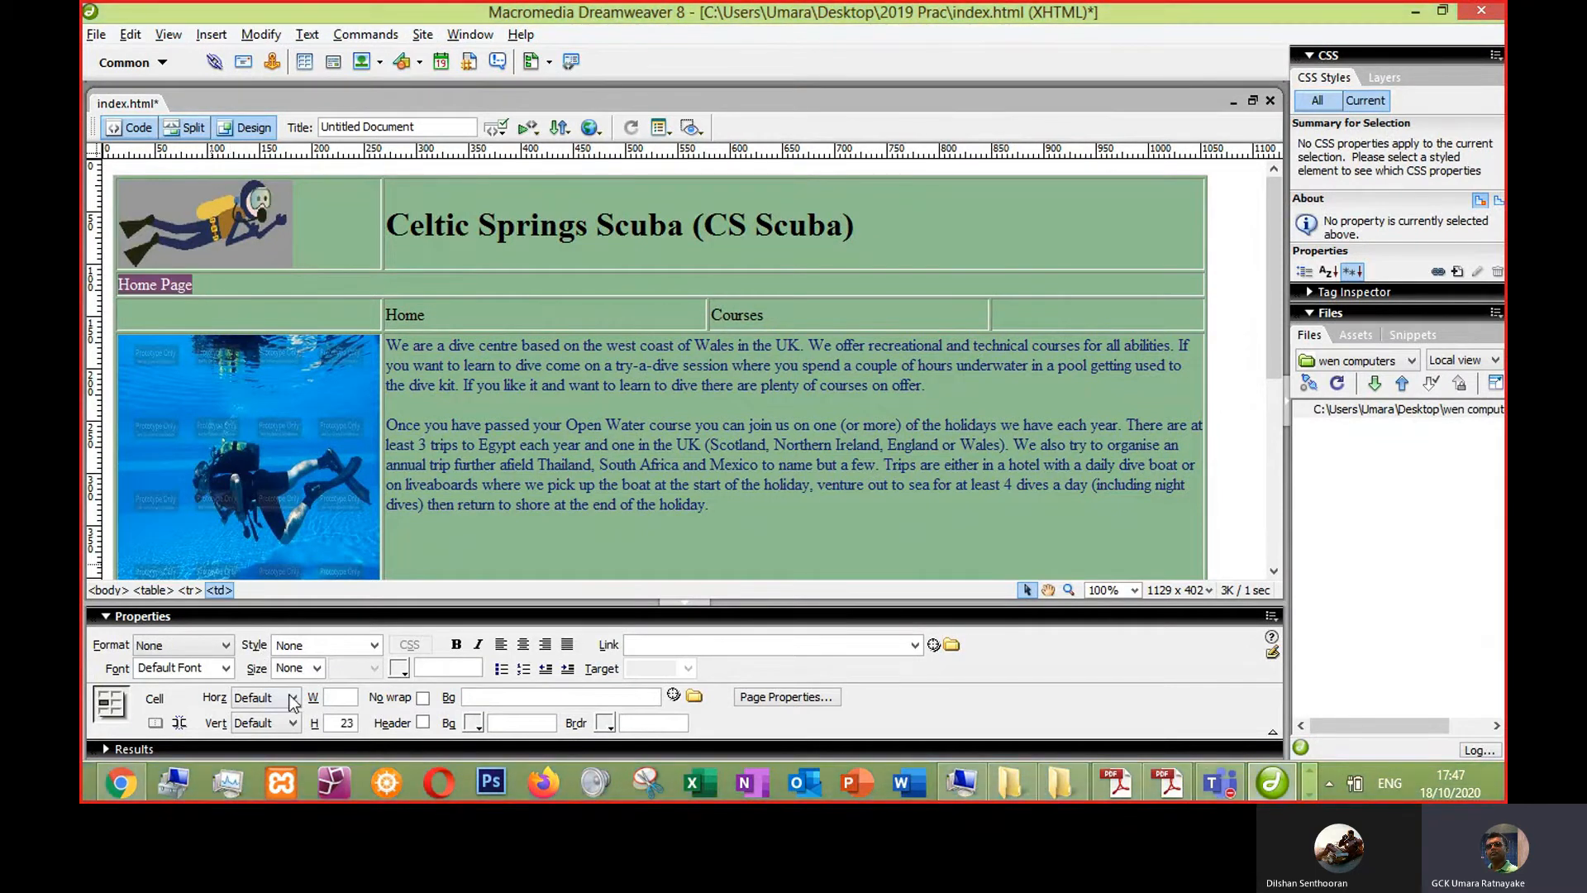
{"action": "left_click", "coordinate": [317, 668]}
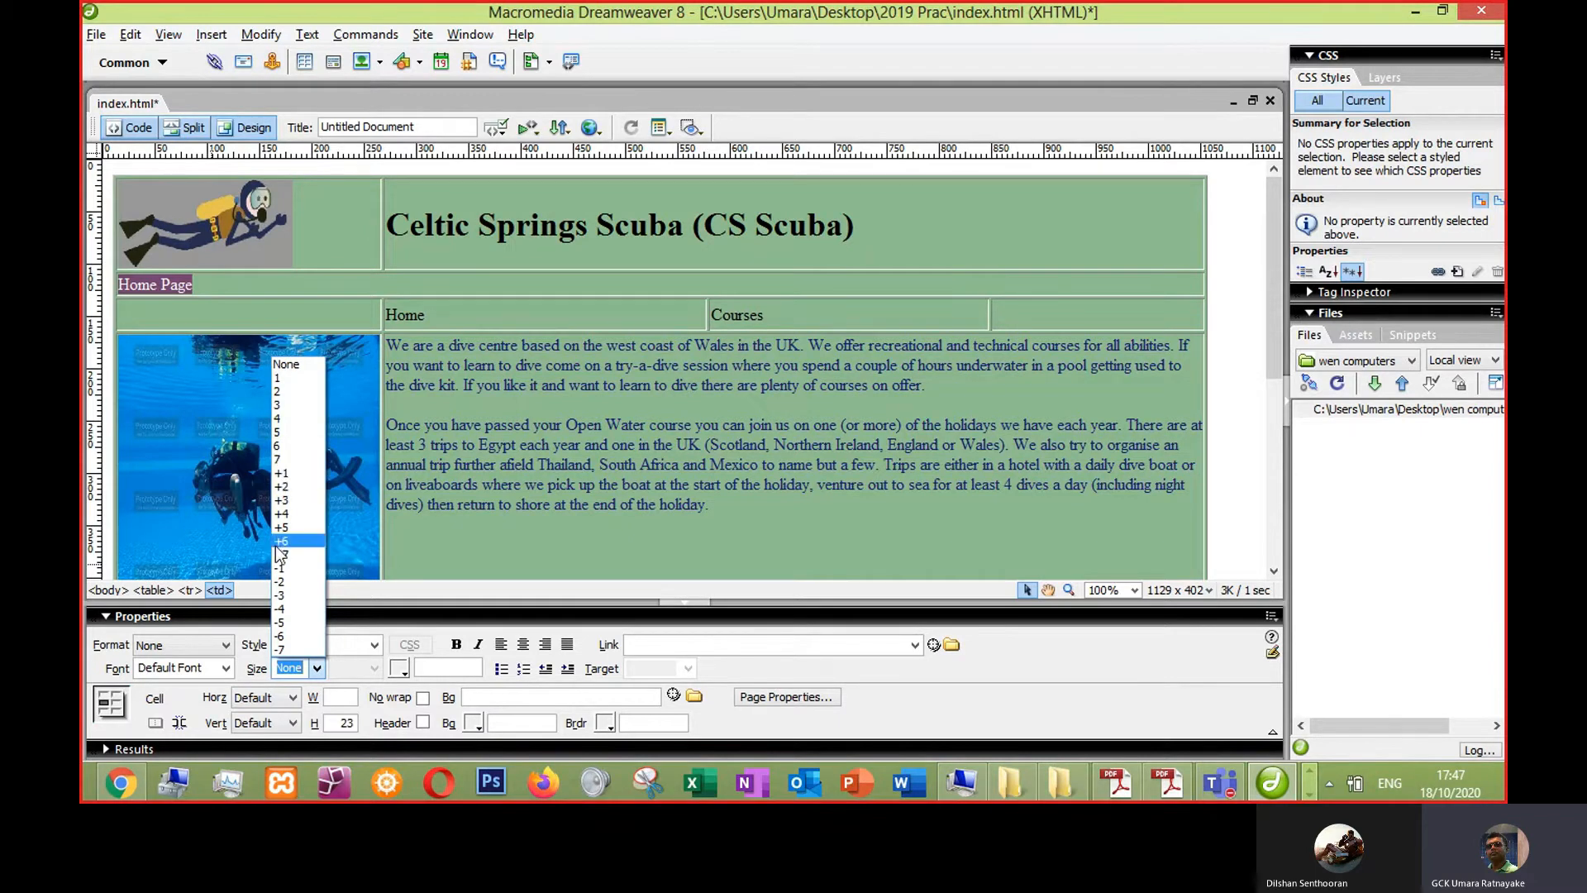
{"action": "left_click", "coordinate": [361, 678]}
{"action": "double_click", "coordinate": [308, 673]}
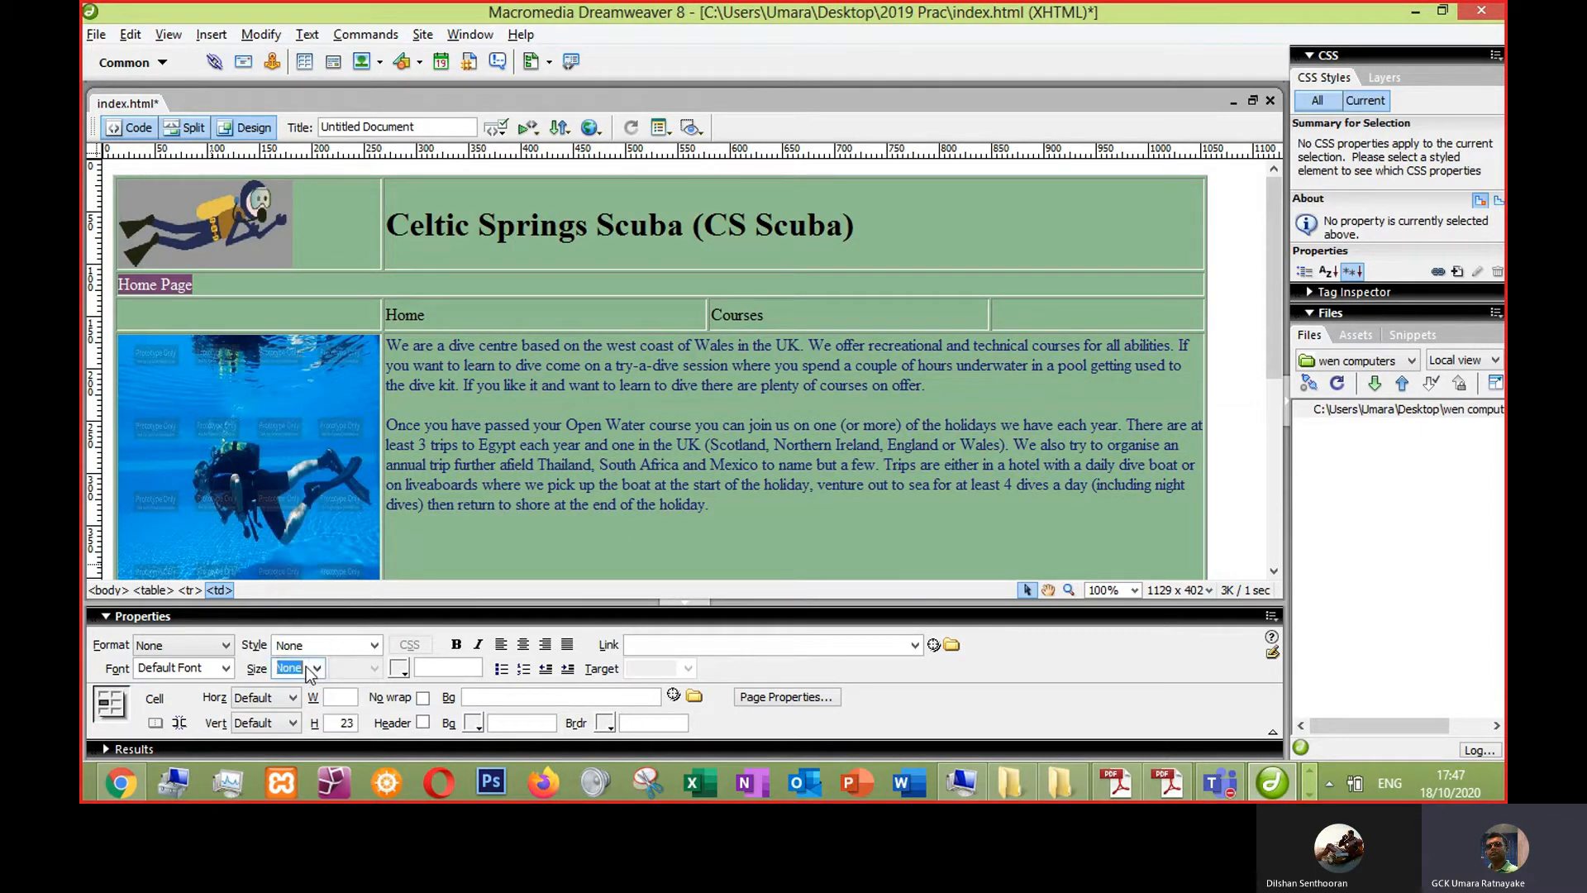
{"action": "type", "text": "18"}
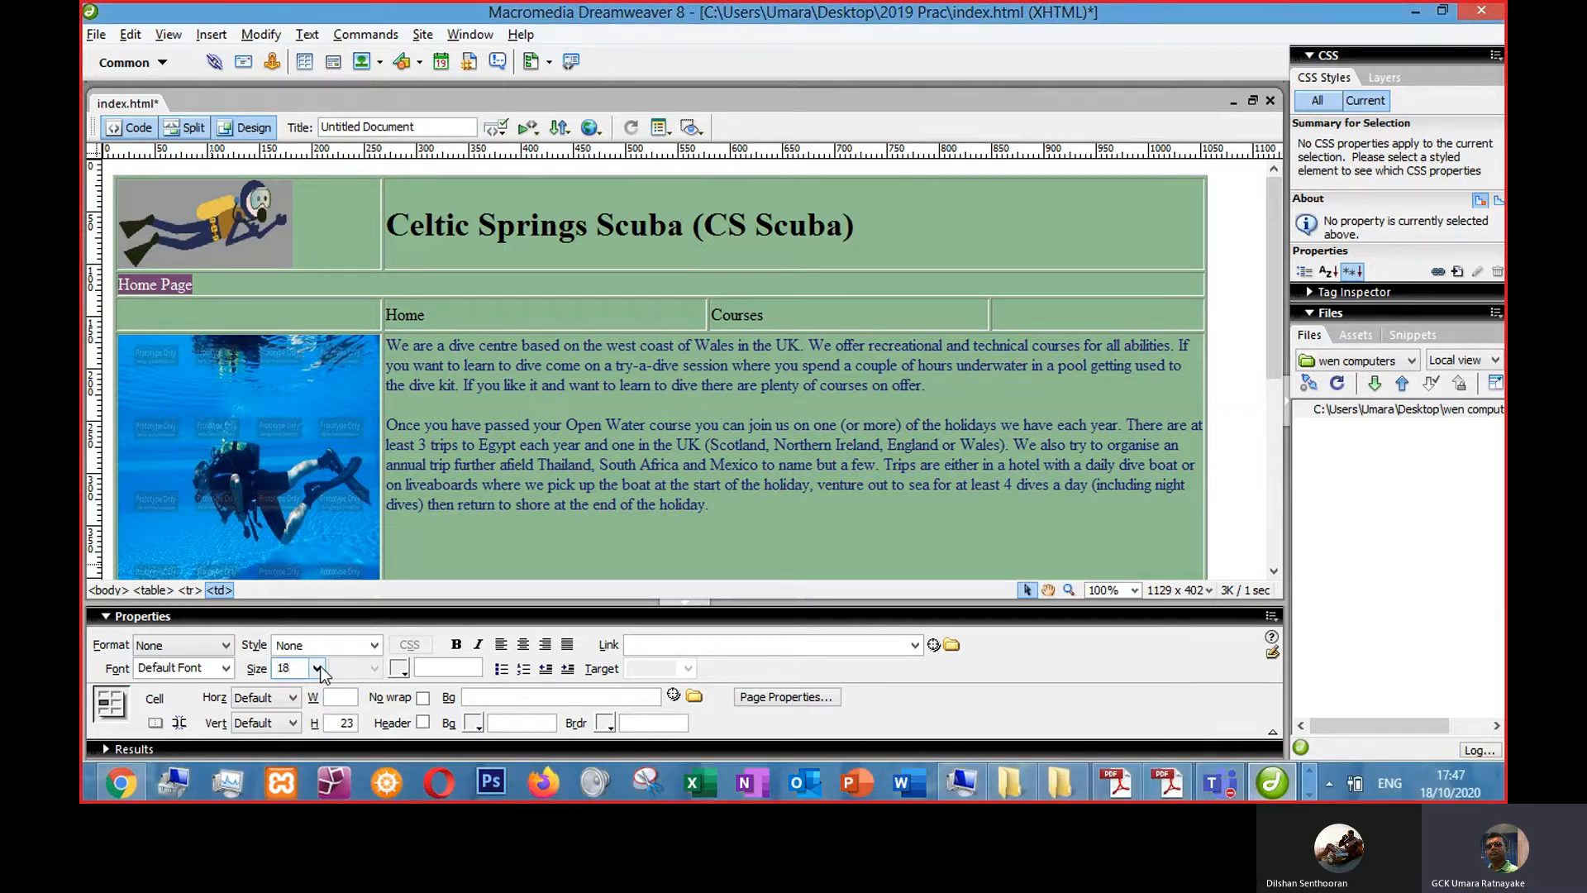
- Apply the size 18 to the Home Page title and make it bold
{"action": "key", "text": "Return"}
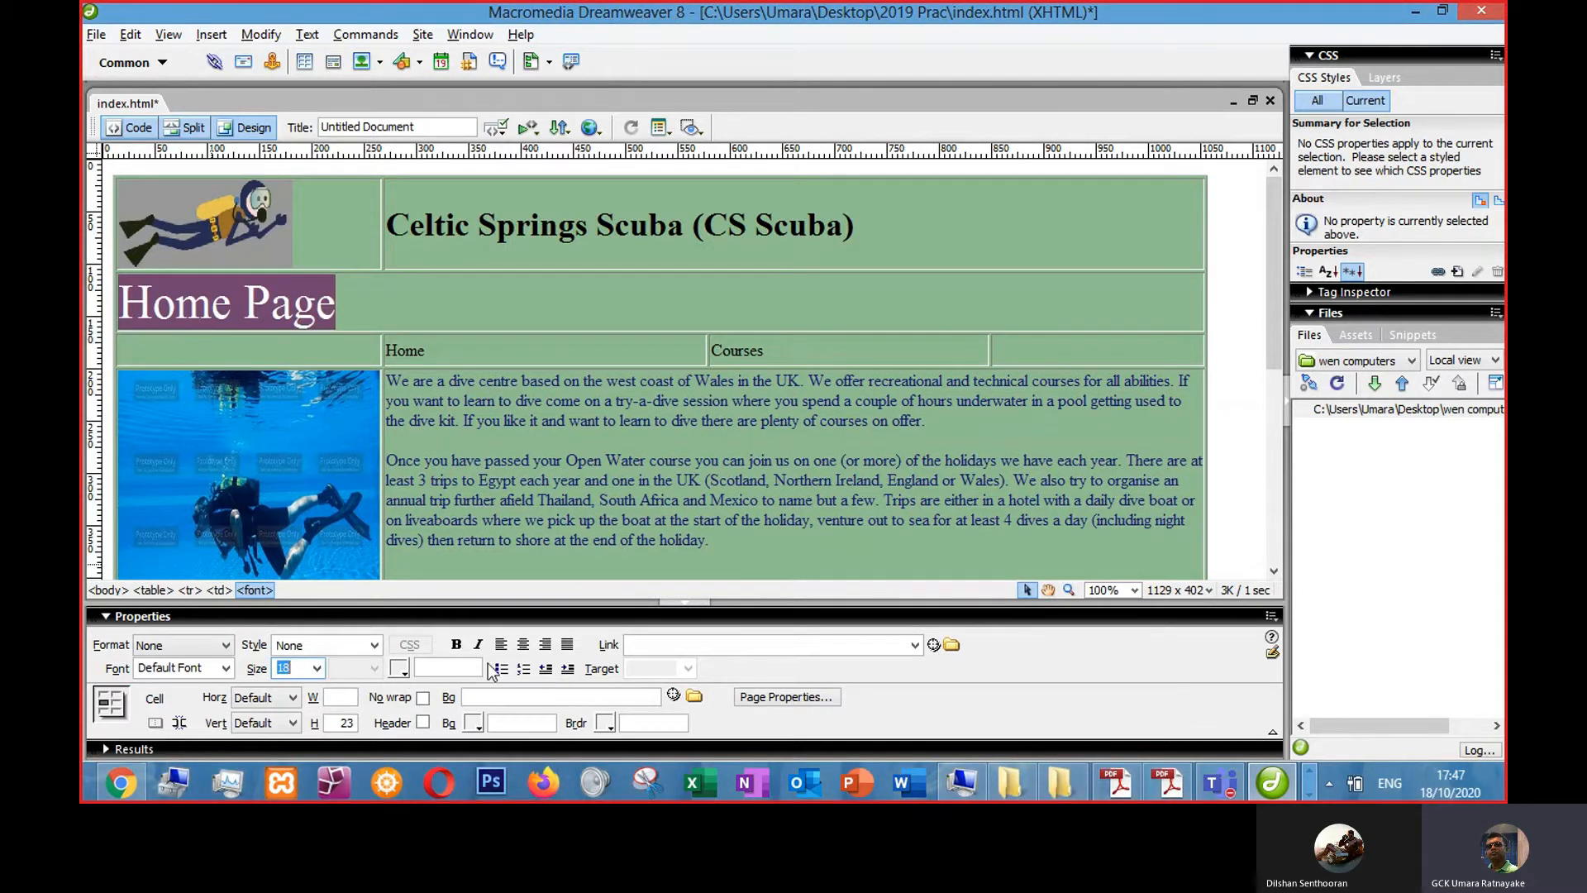
{"action": "key", "text": "alt+Tab"}
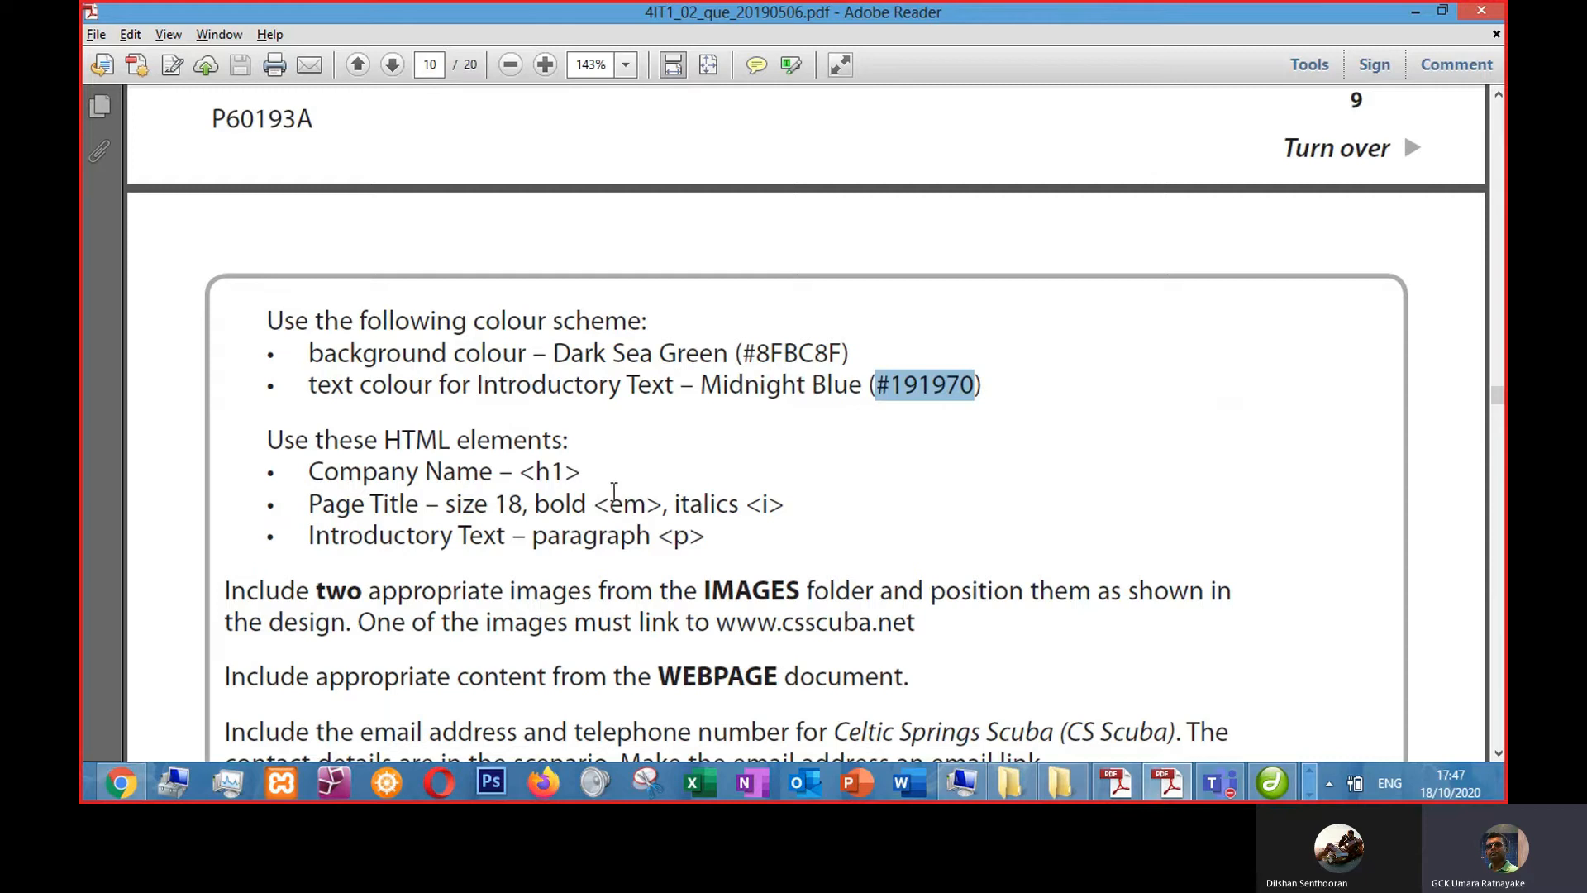
{"action": "key", "text": "alt+Tab"}
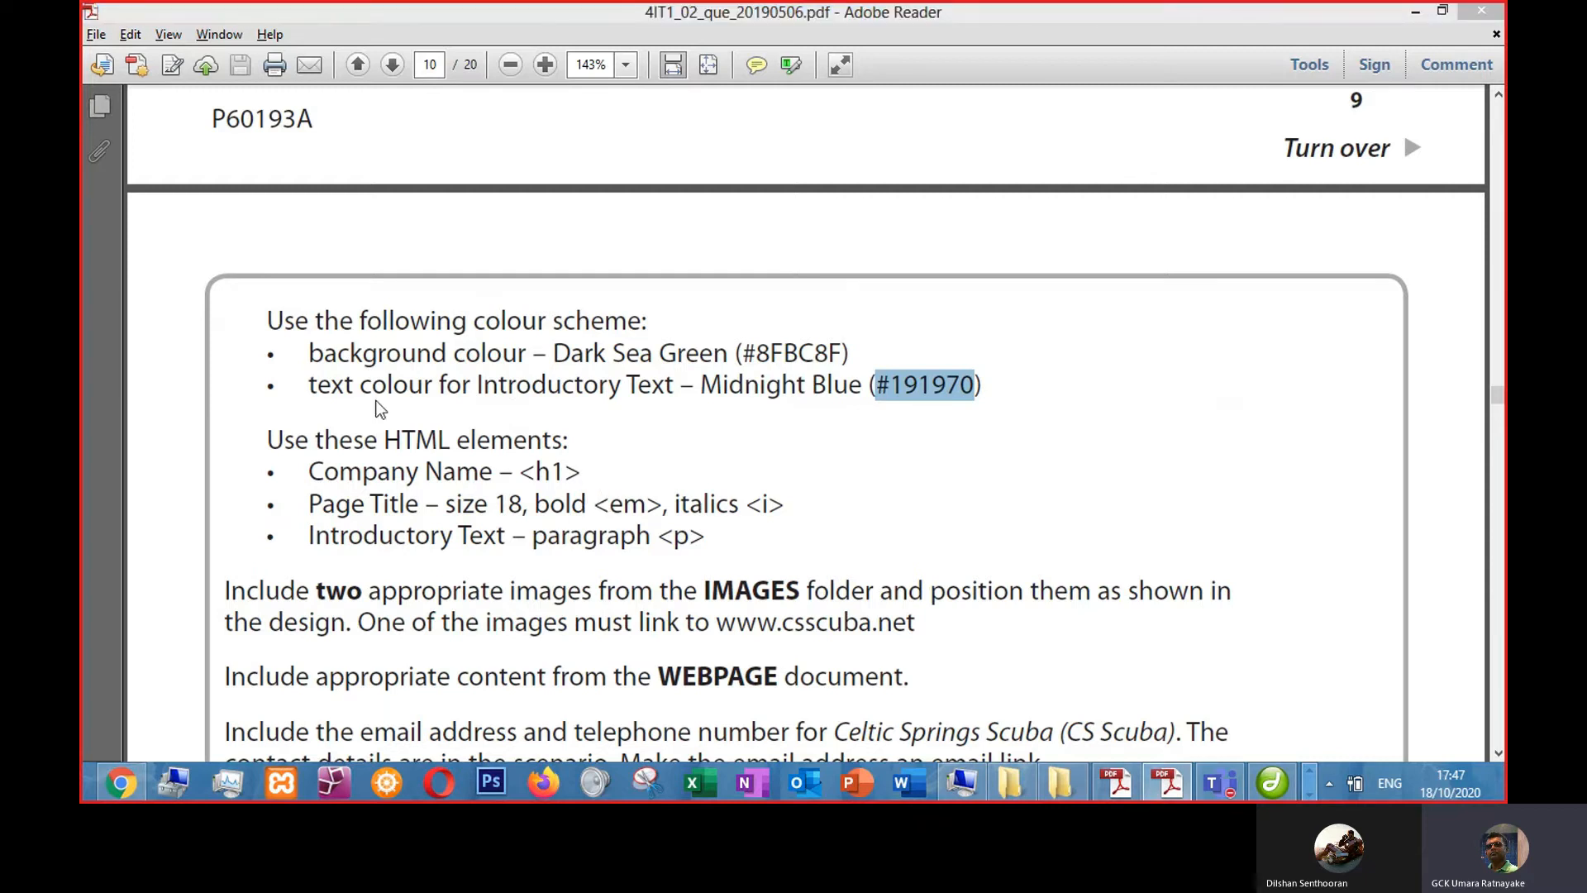
{"action": "left_click", "coordinate": [456, 646]}
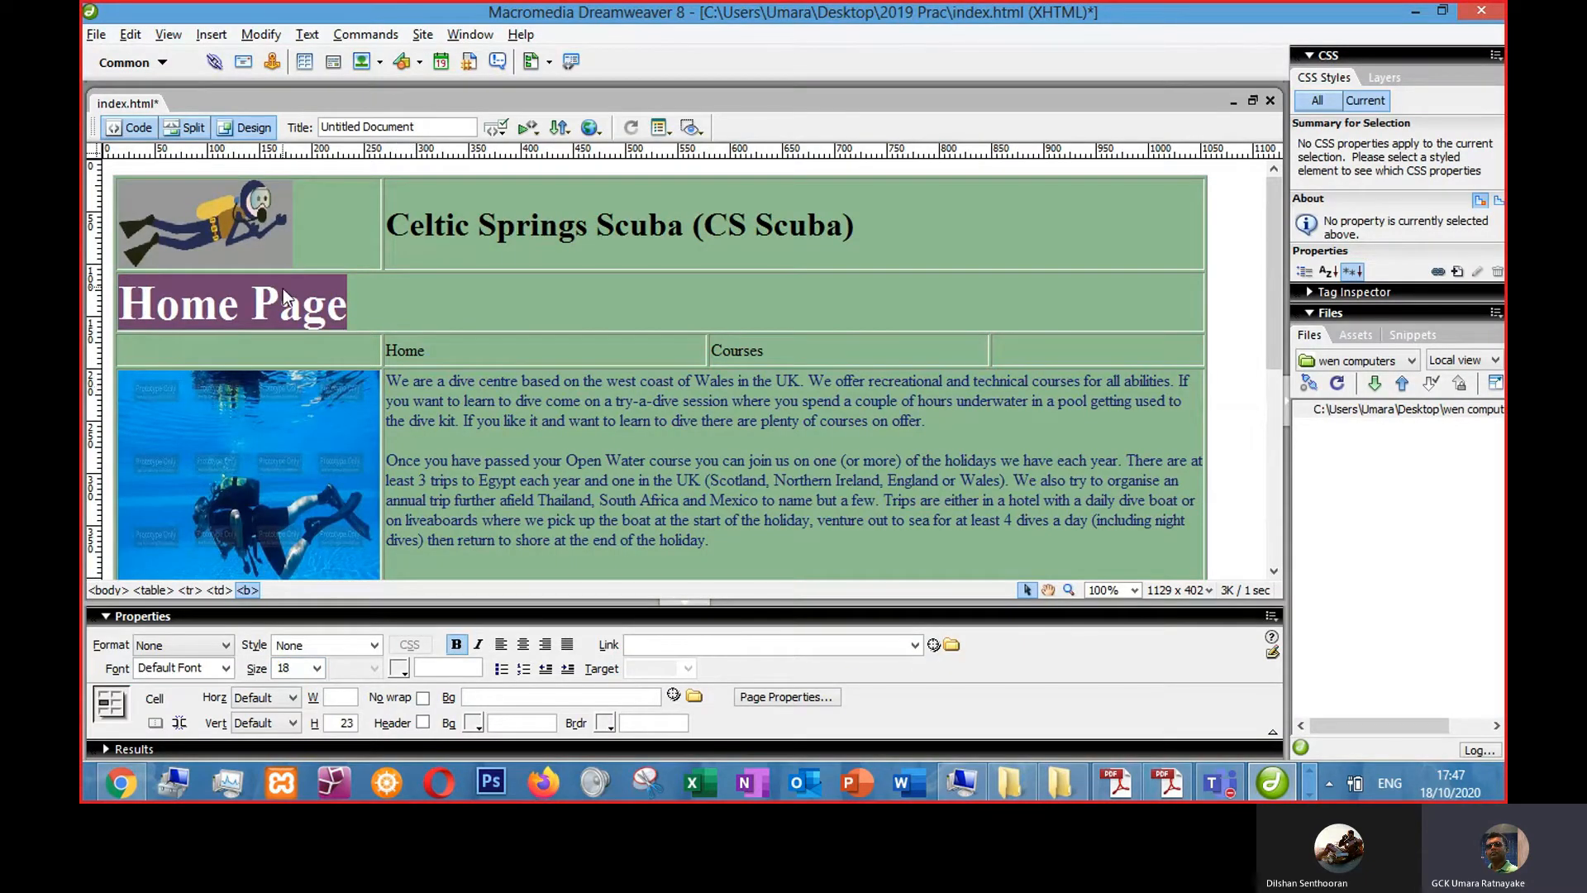
- Inspect the title's code in split view and compare it with the page title requirements in the question paper
{"action": "left_click", "coordinate": [185, 129]}
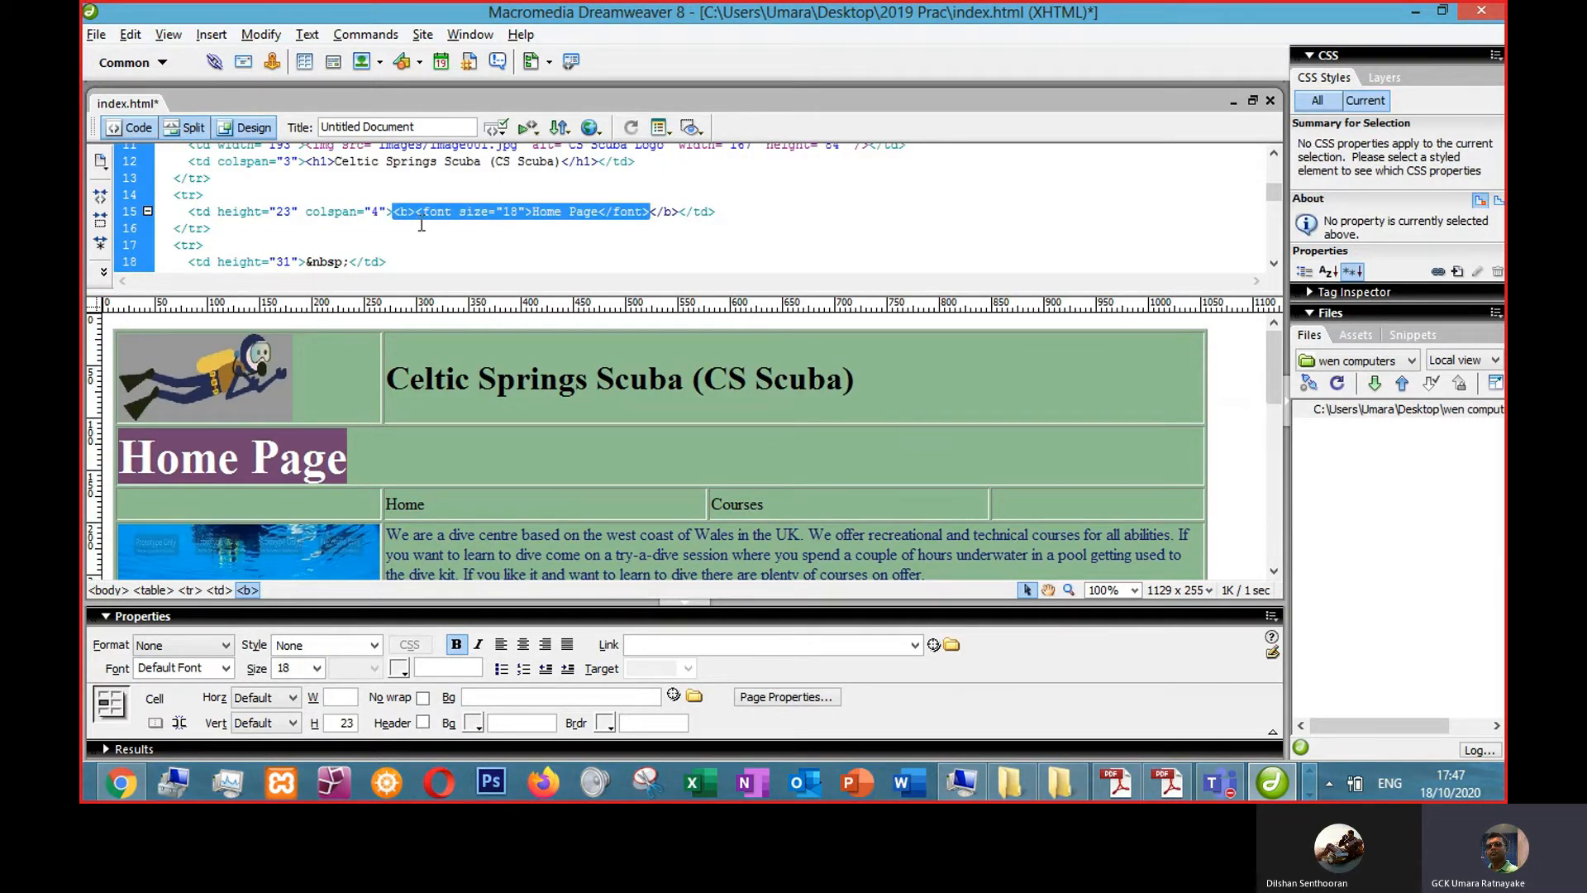
{"action": "left_click", "coordinate": [245, 127]}
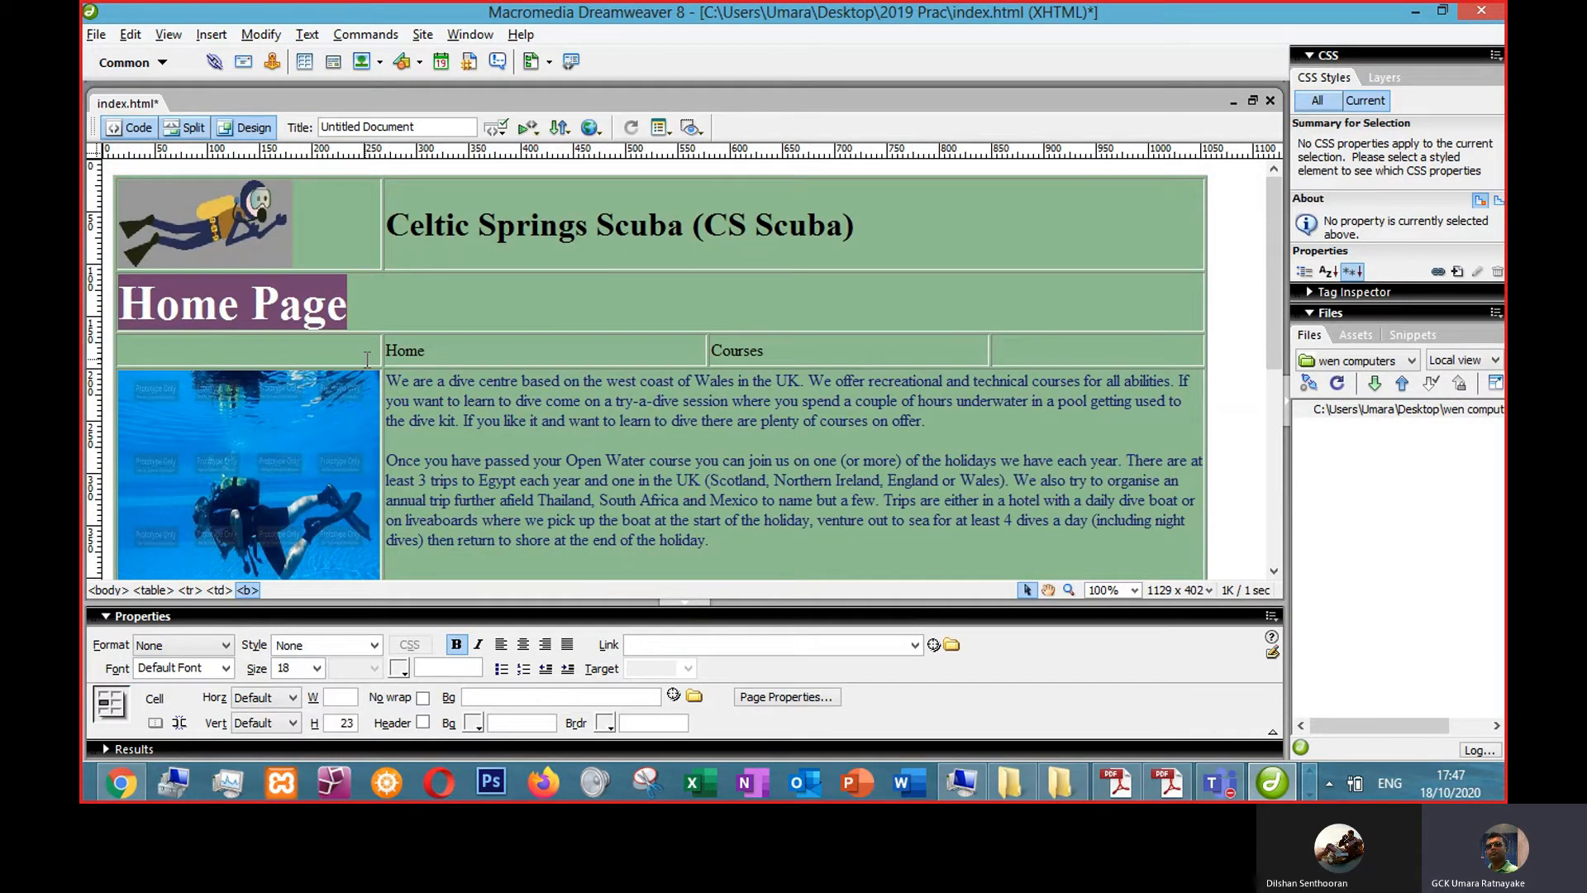
{"action": "key", "text": "alt+Tab"}
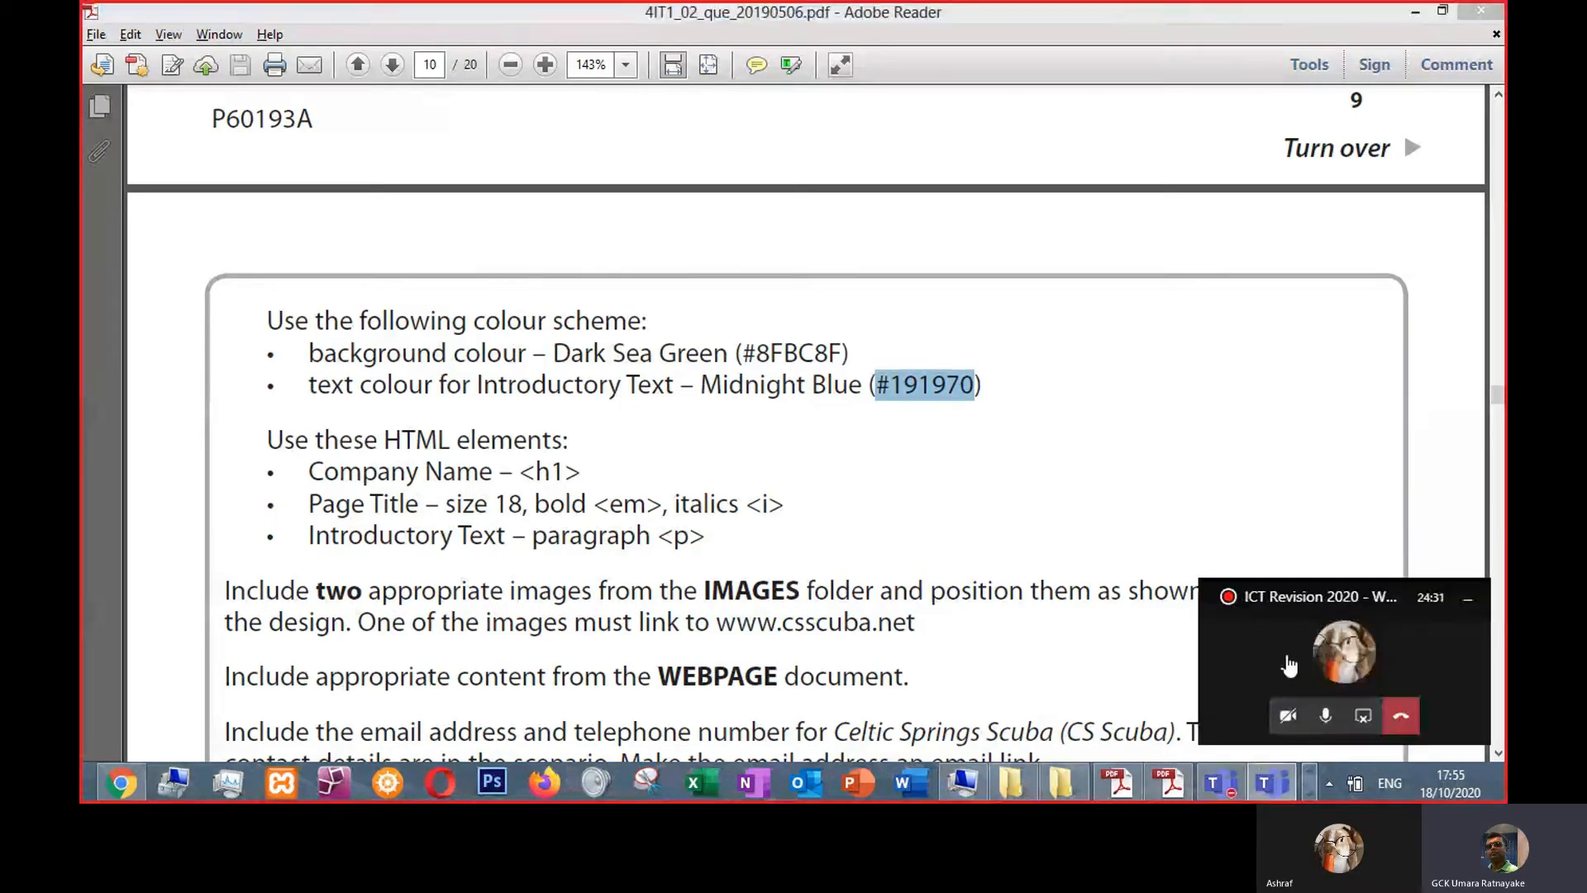
{"action": "left_click", "coordinate": [1290, 663]}
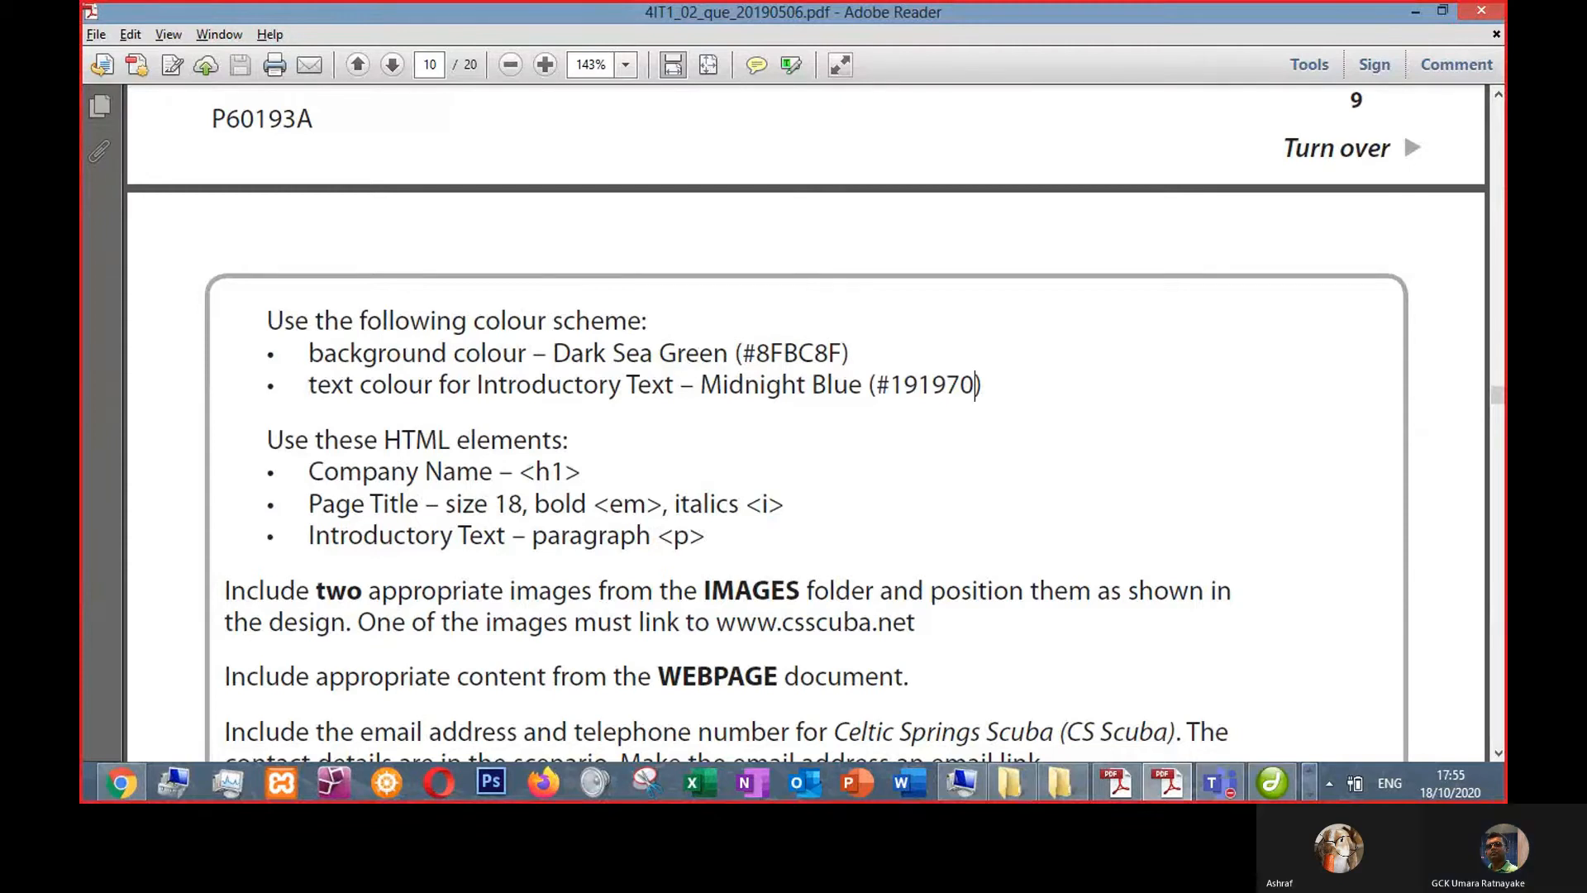
{"action": "left_click", "coordinate": [1290, 663]}
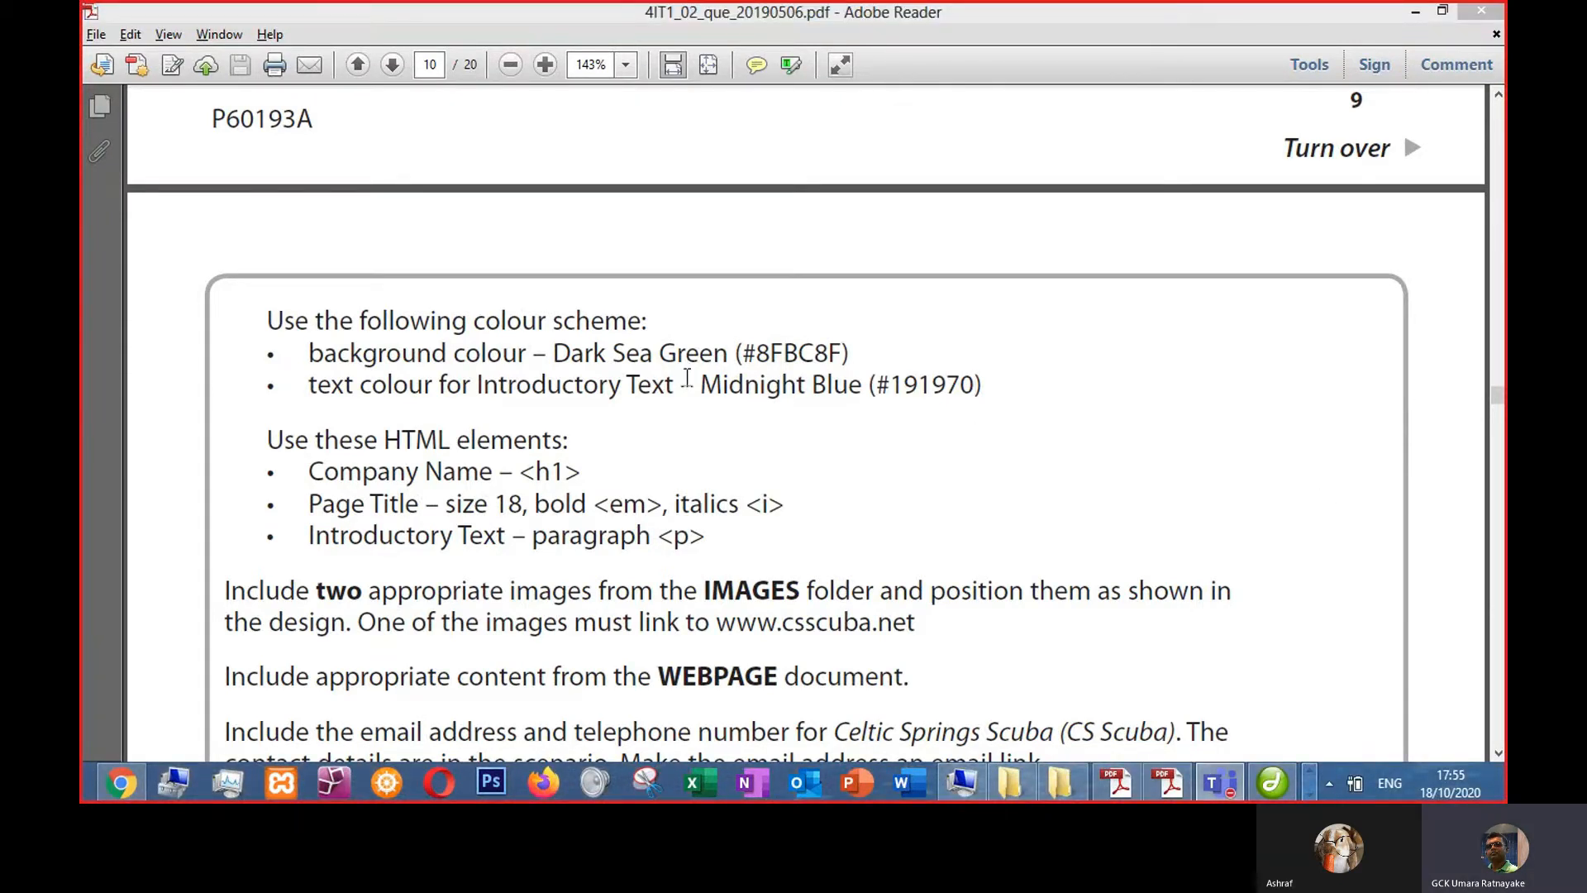
{"action": "left_click", "coordinate": [1271, 782]}
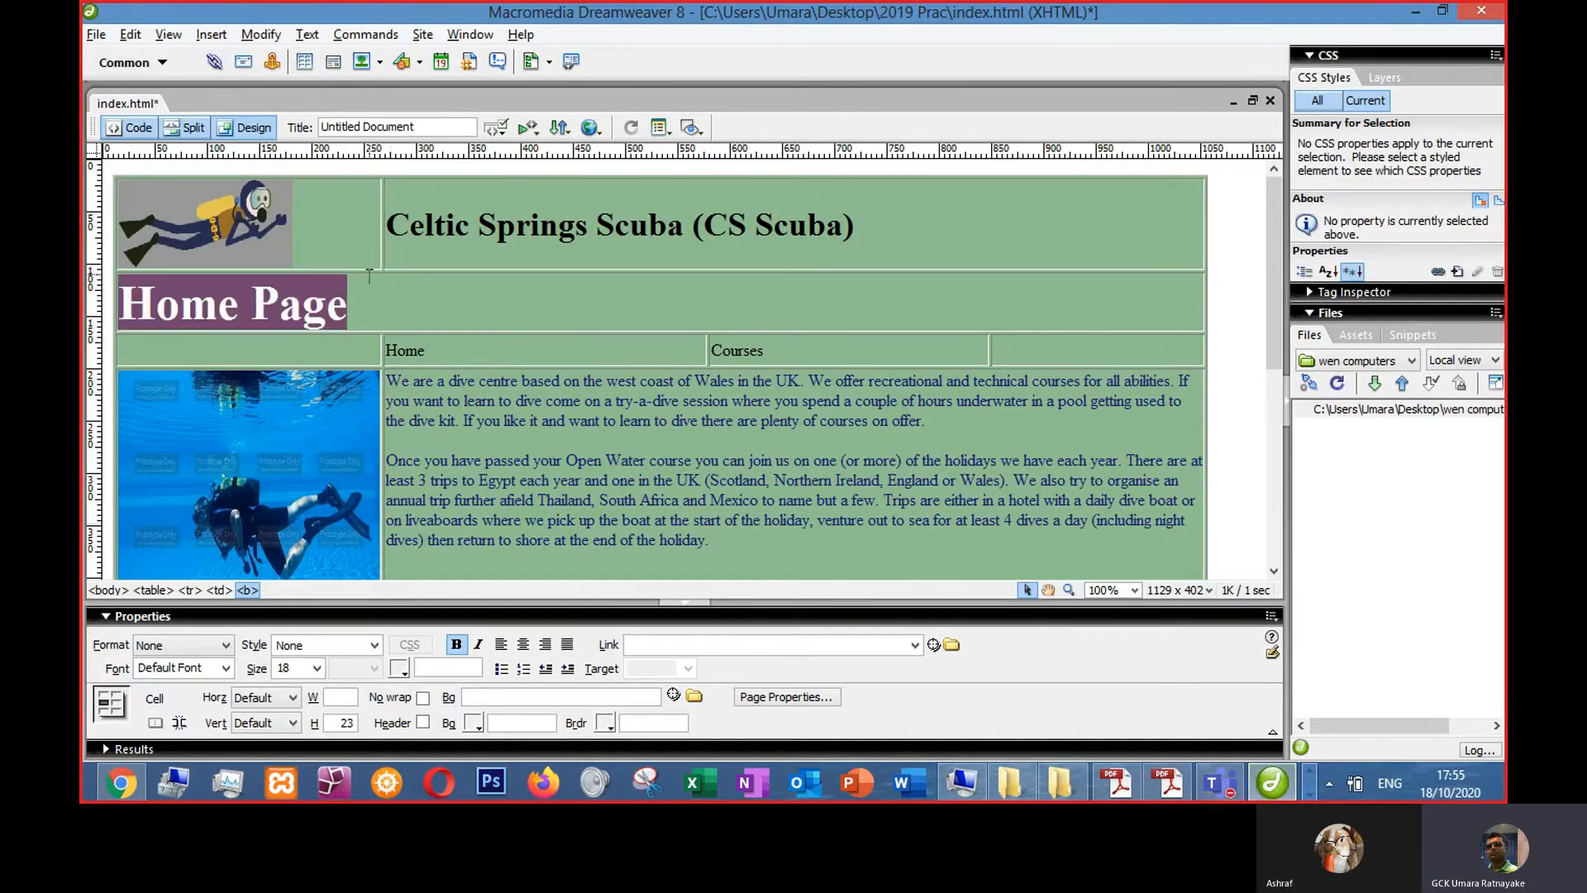
{"action": "left_click", "coordinate": [1168, 789]}
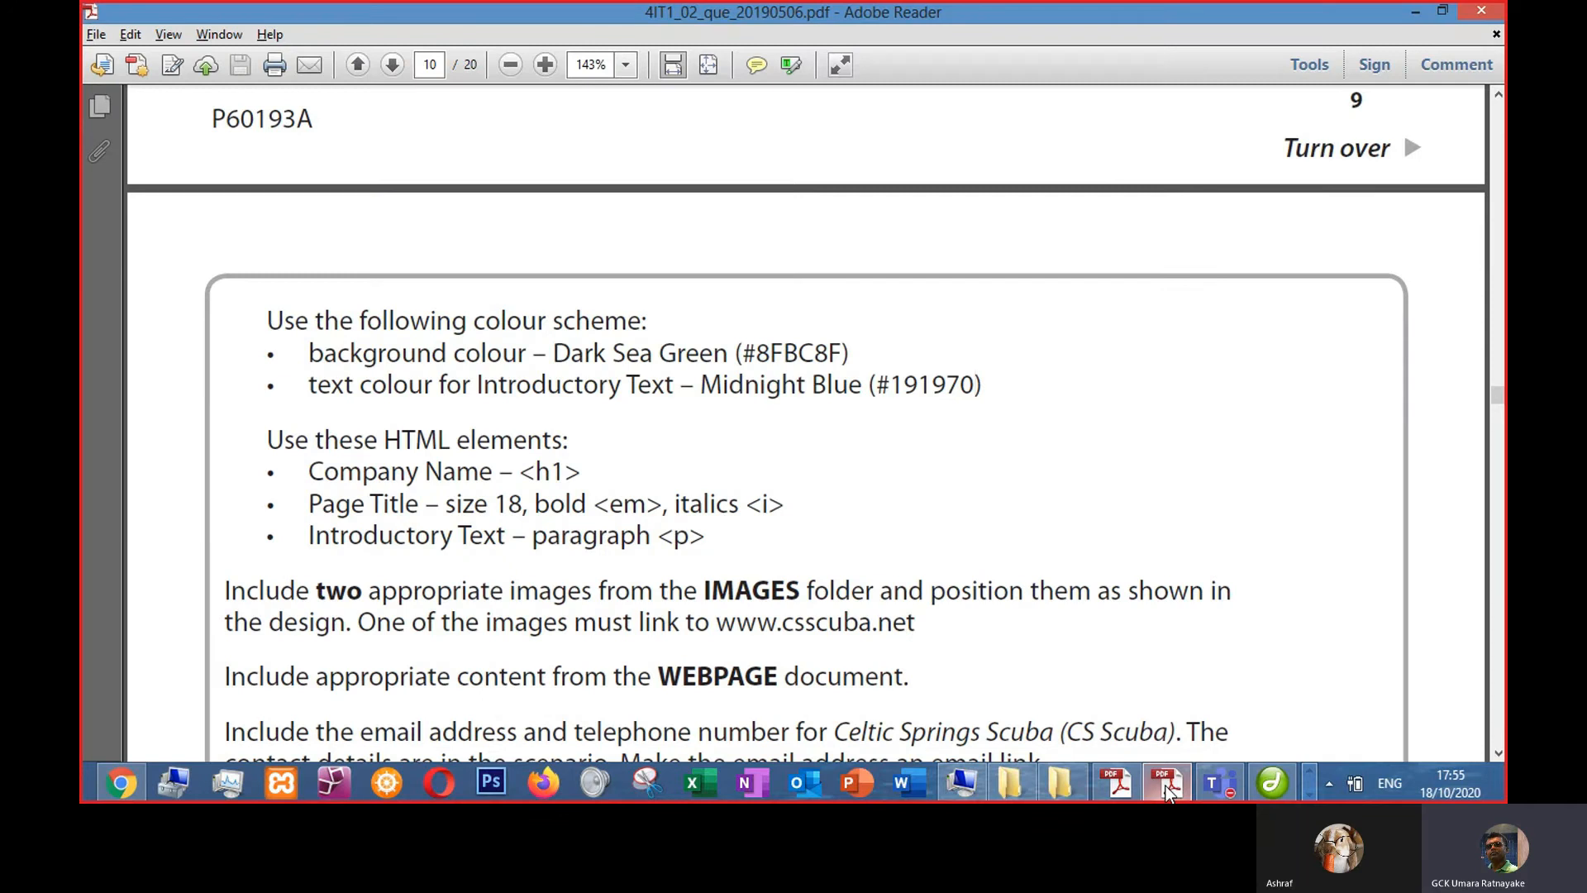
{"action": "left_click", "coordinate": [1168, 789]}
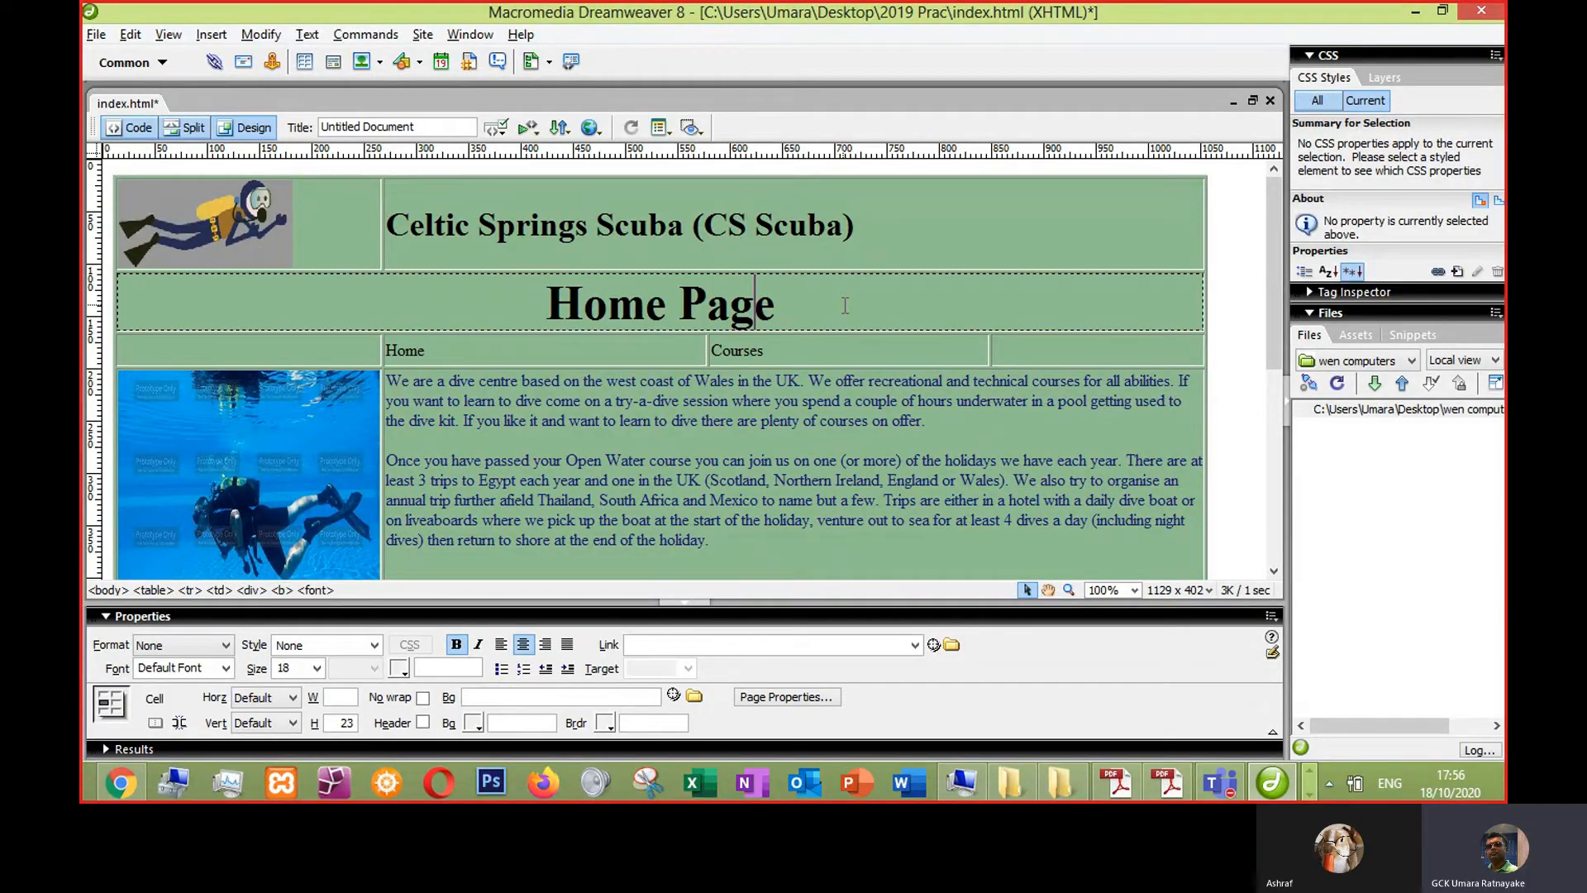
{"action": "left_click", "coordinate": [749, 460]}
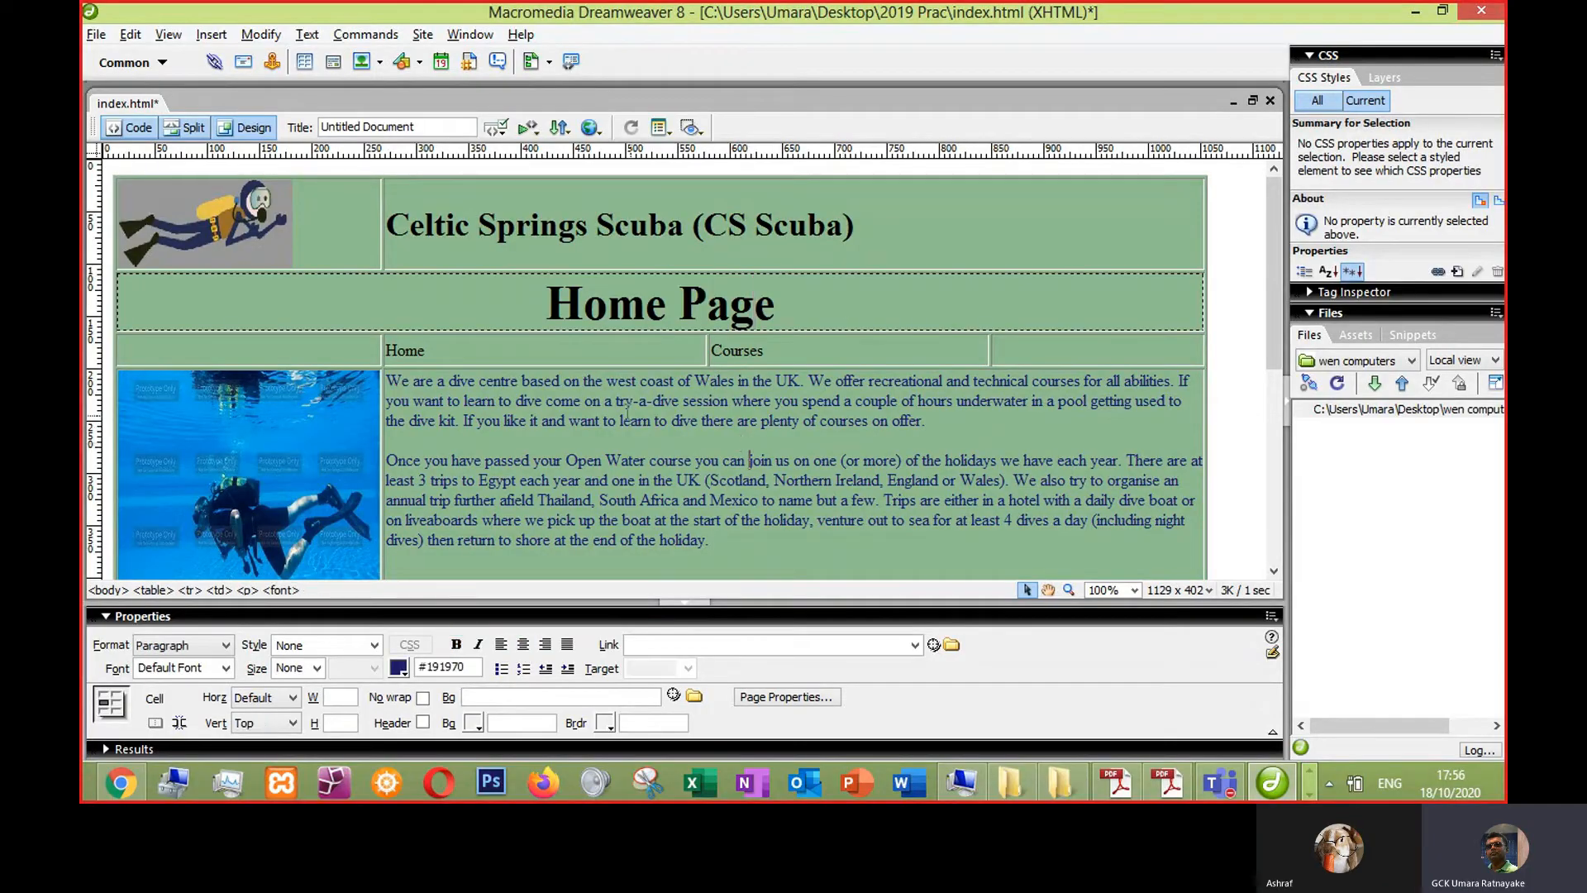
{"action": "mouse_move", "coordinate": [1168, 784]}
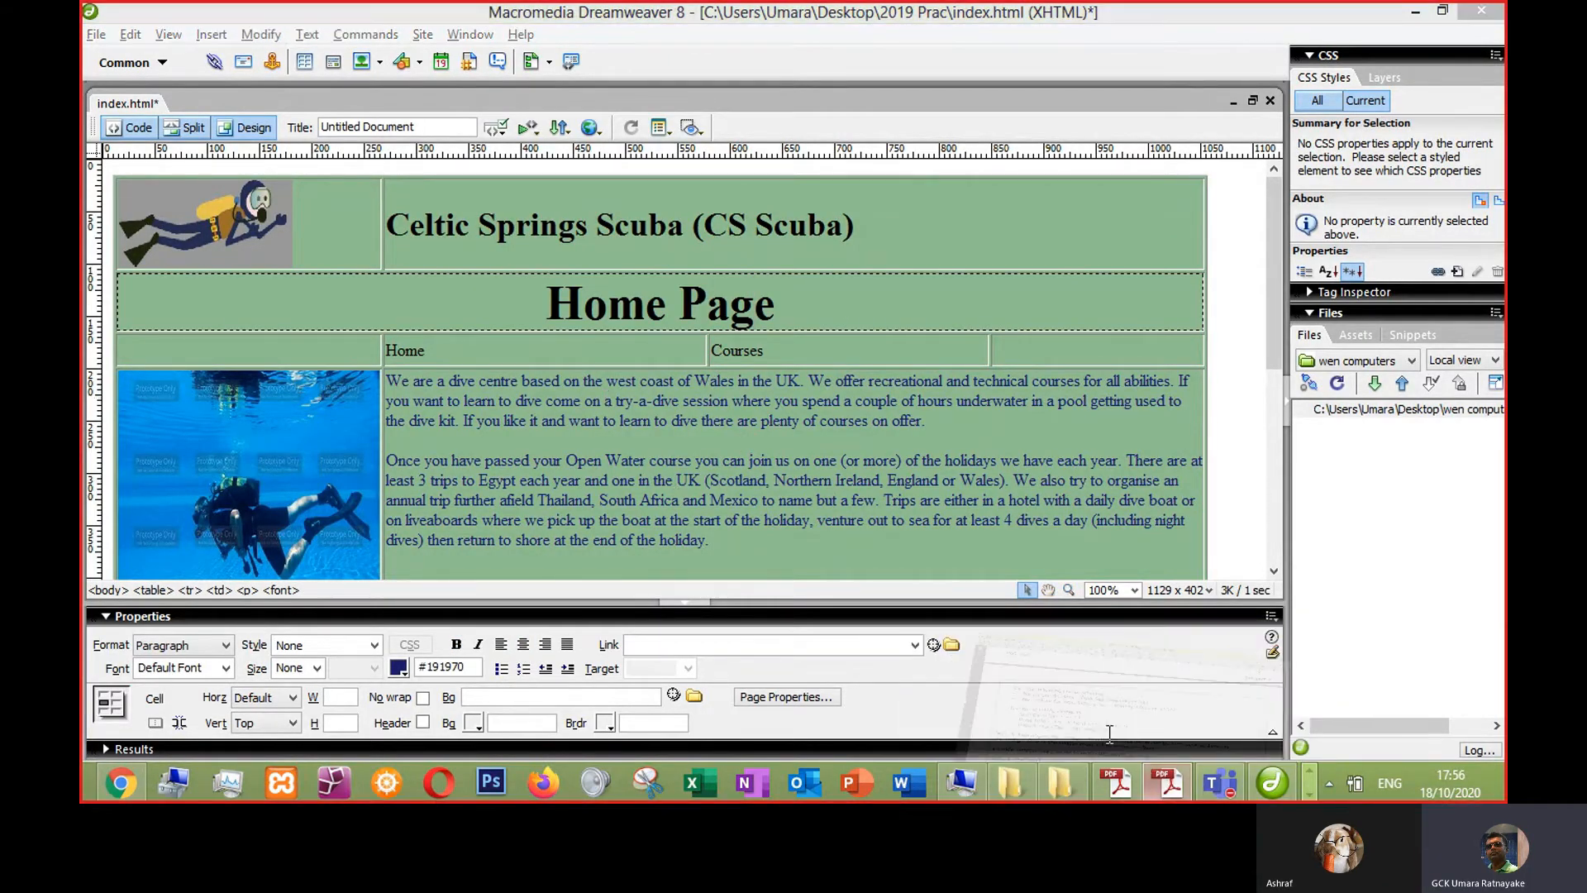
{"action": "left_click", "coordinate": [1000, 655]}
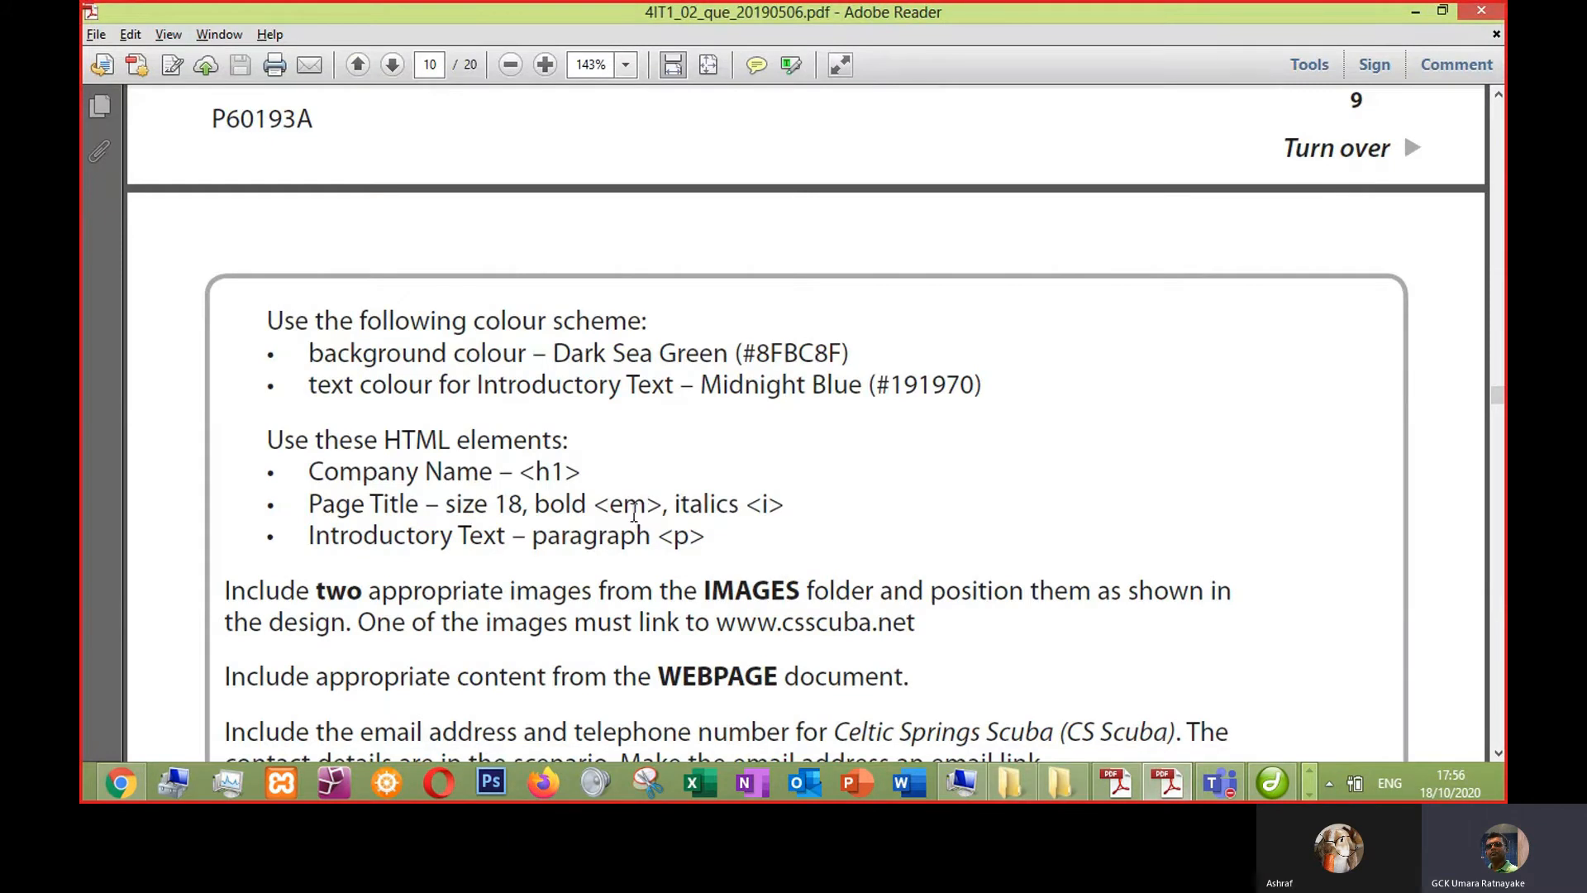
{"action": "key", "text": "alt+Tab"}
- Make the Home Page title italic
{"action": "left_click_drag", "start_coordinate": [545, 306], "coordinate": [794, 307]}
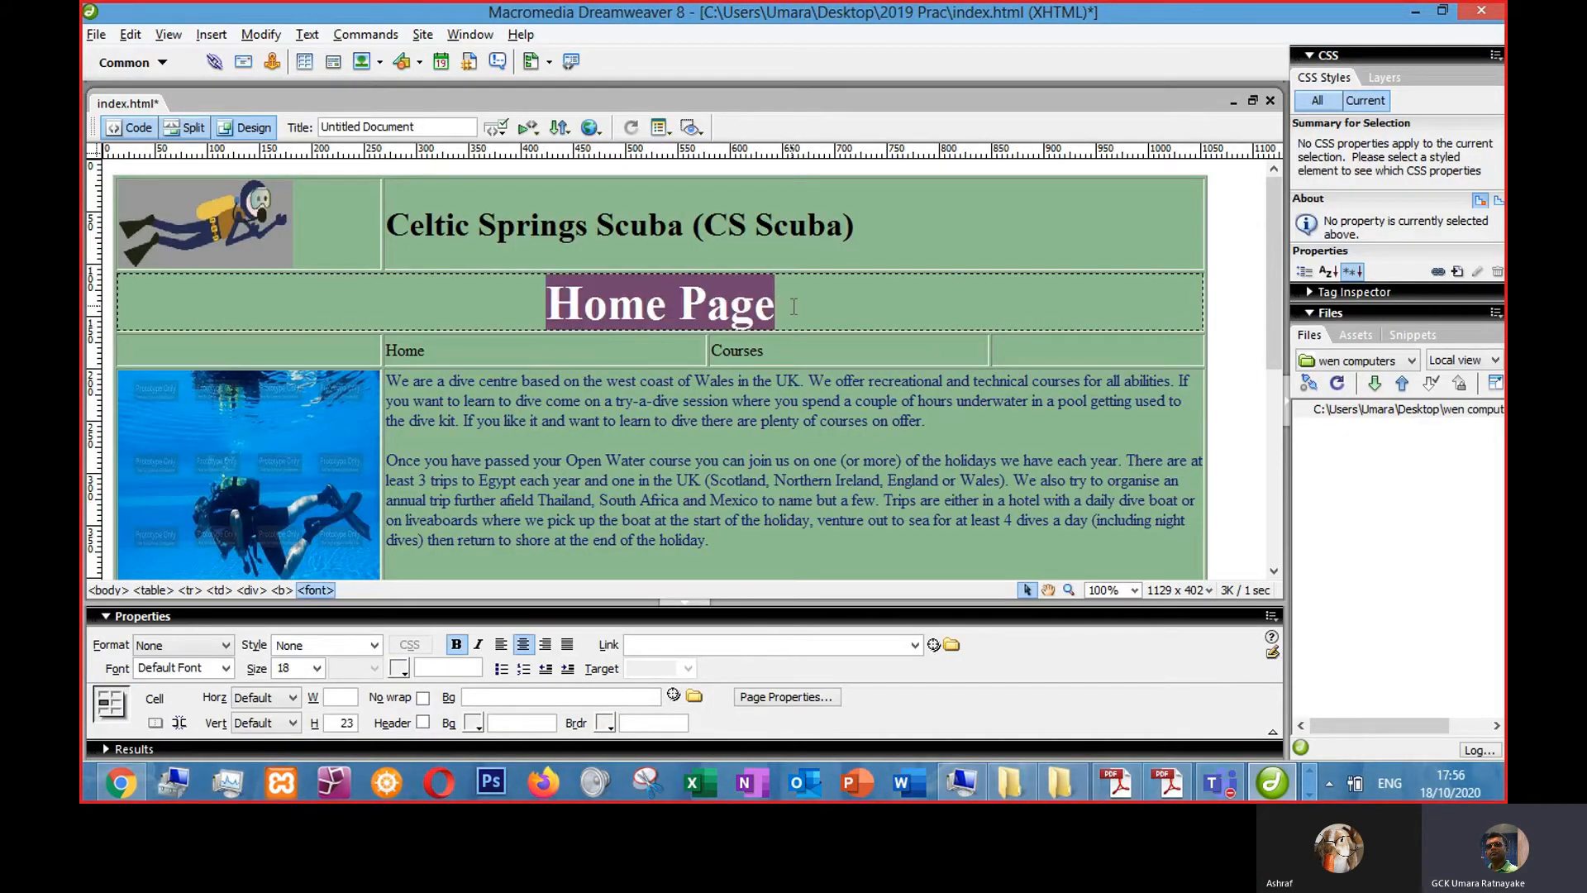
{"action": "left_click", "coordinate": [477, 645]}
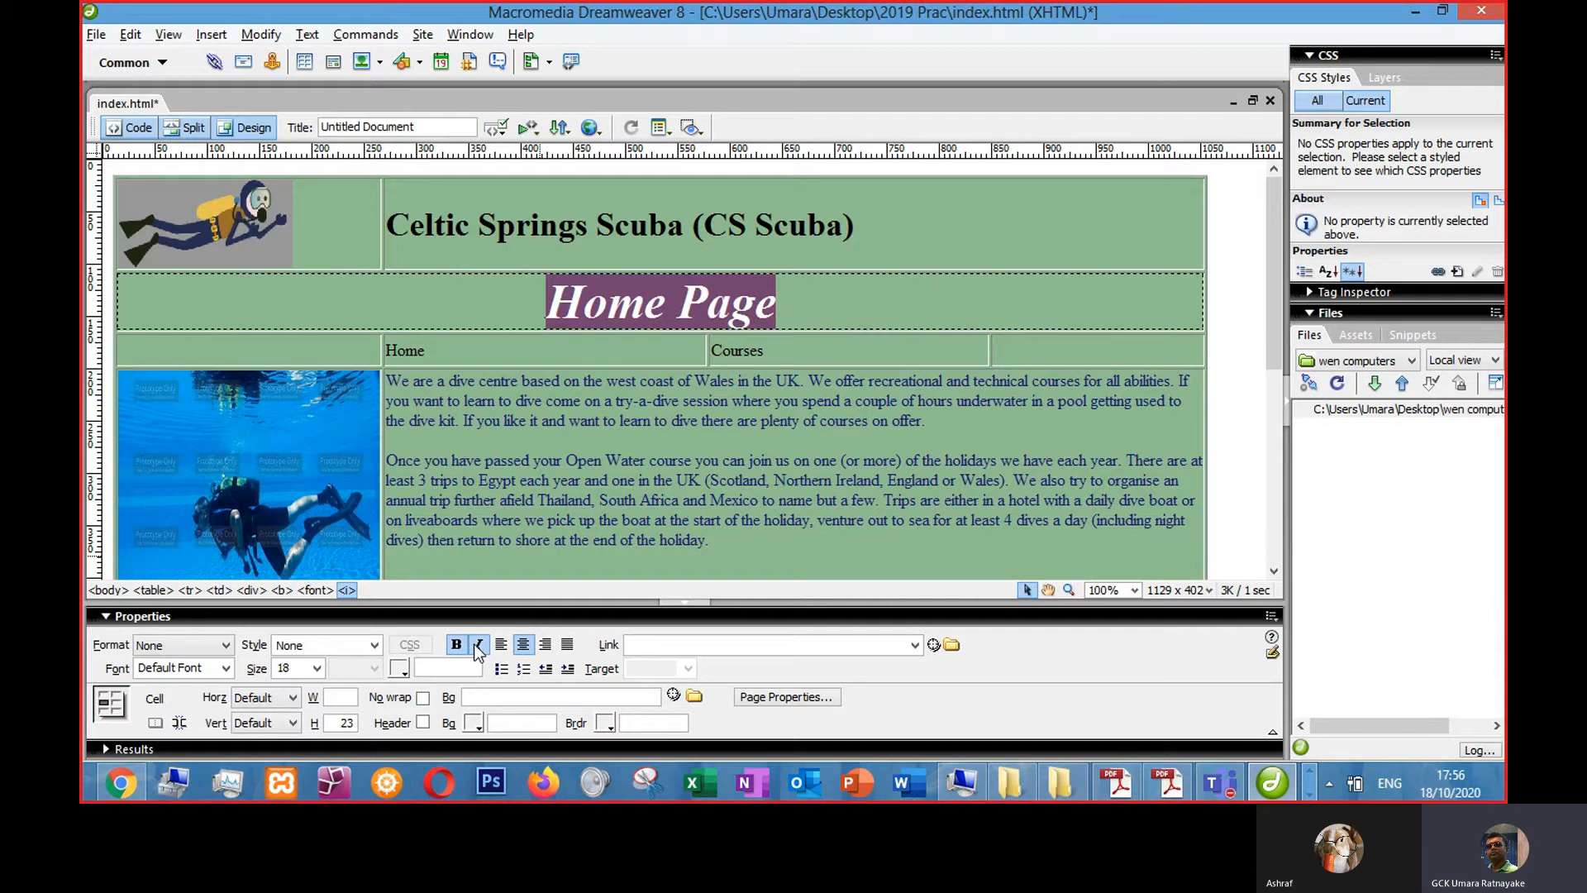
{"action": "left_click", "coordinate": [896, 442]}
- Review the remaining home page requirements in the question paper
{"action": "key", "text": "alt+Tab"}
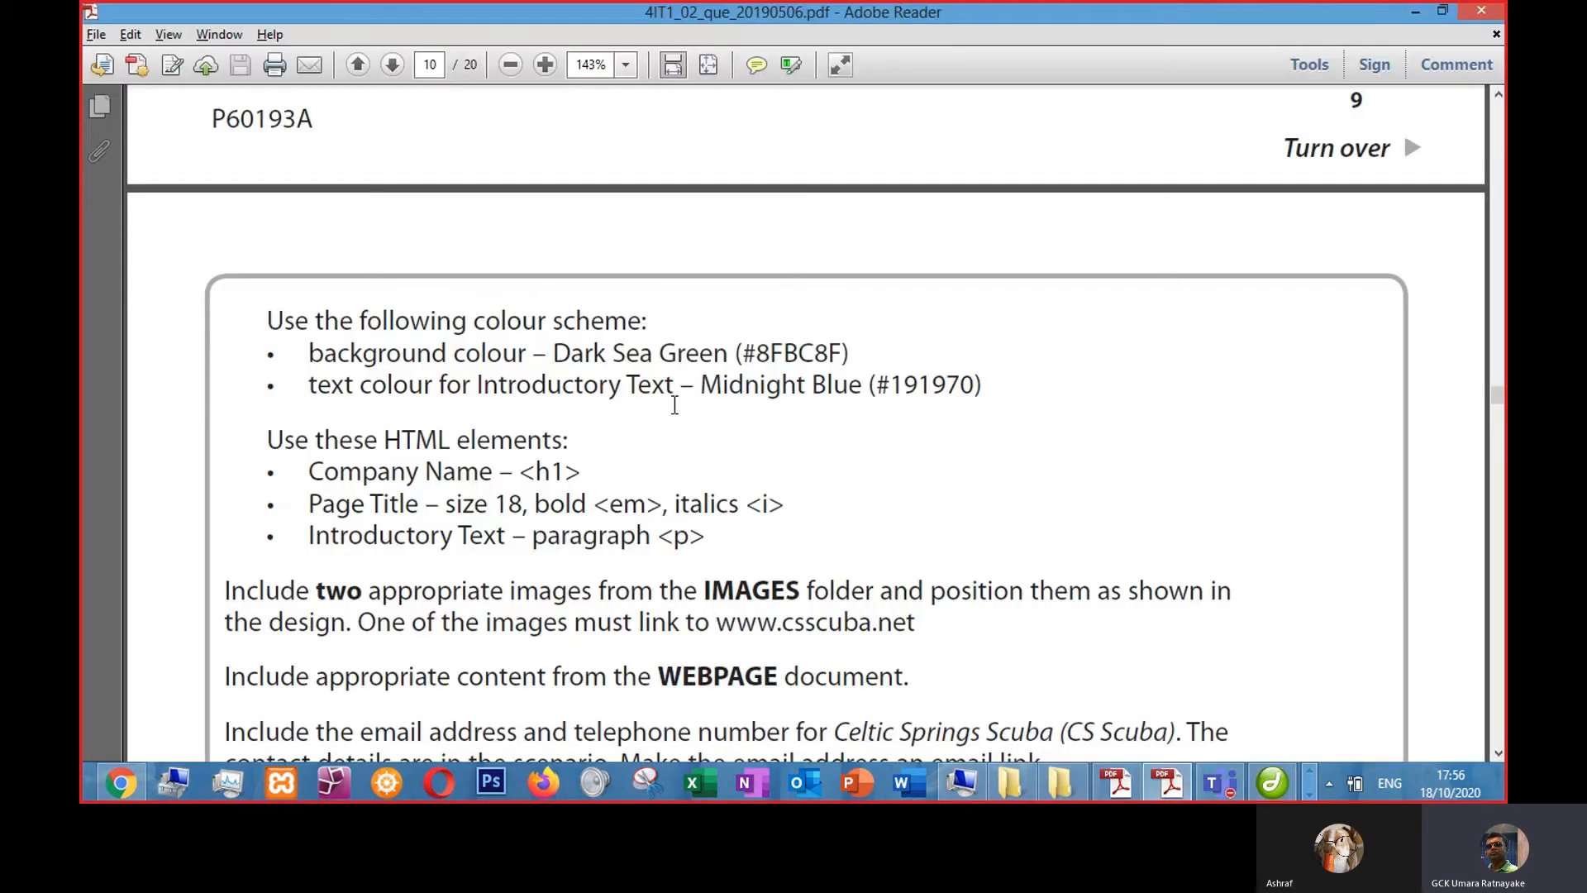
{"action": "scroll", "coordinate": [726, 570], "scroll_direction": "down", "scroll_amount": 3}
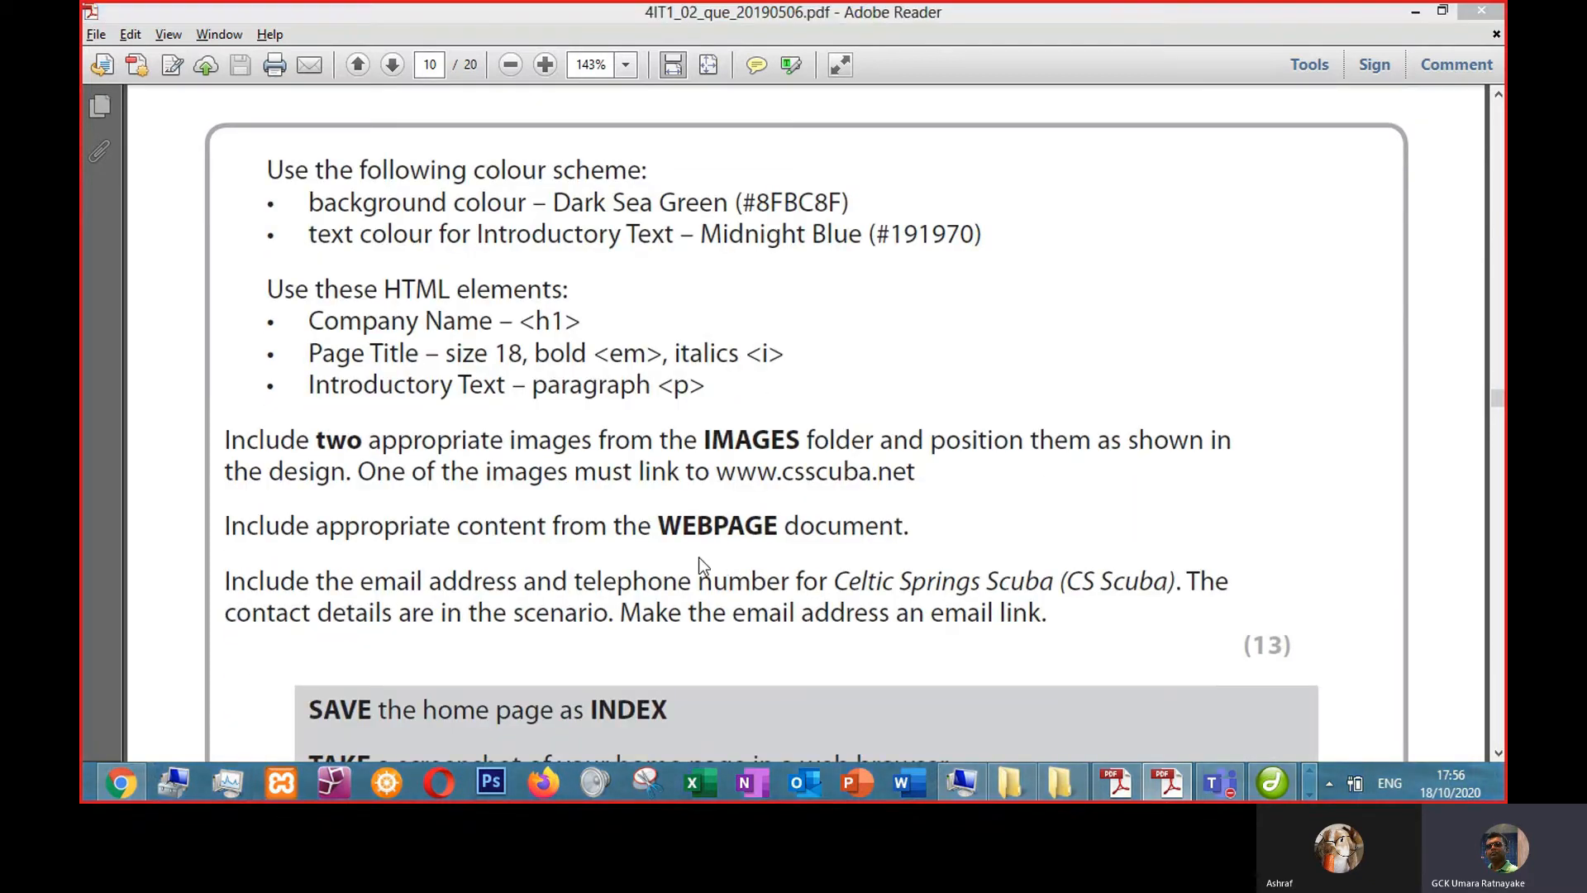
{"action": "key", "text": "alt+Tab"}
{"action": "left_click", "coordinate": [592, 498]}
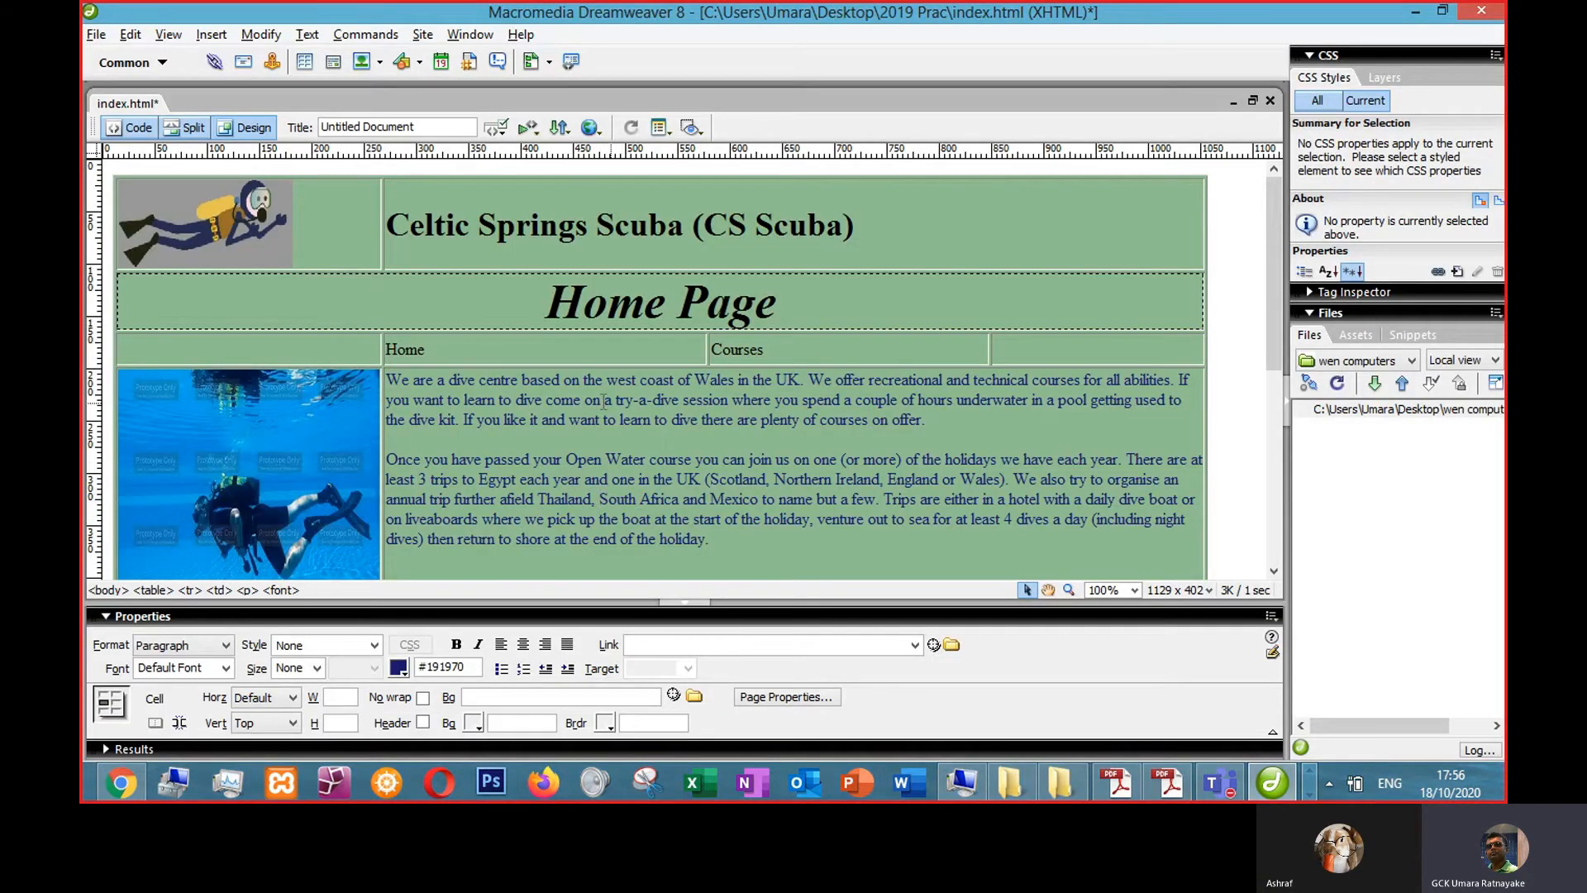
- Set the Home navigation cell's background colour to blue #0000FF
{"action": "left_click", "coordinate": [497, 347]}
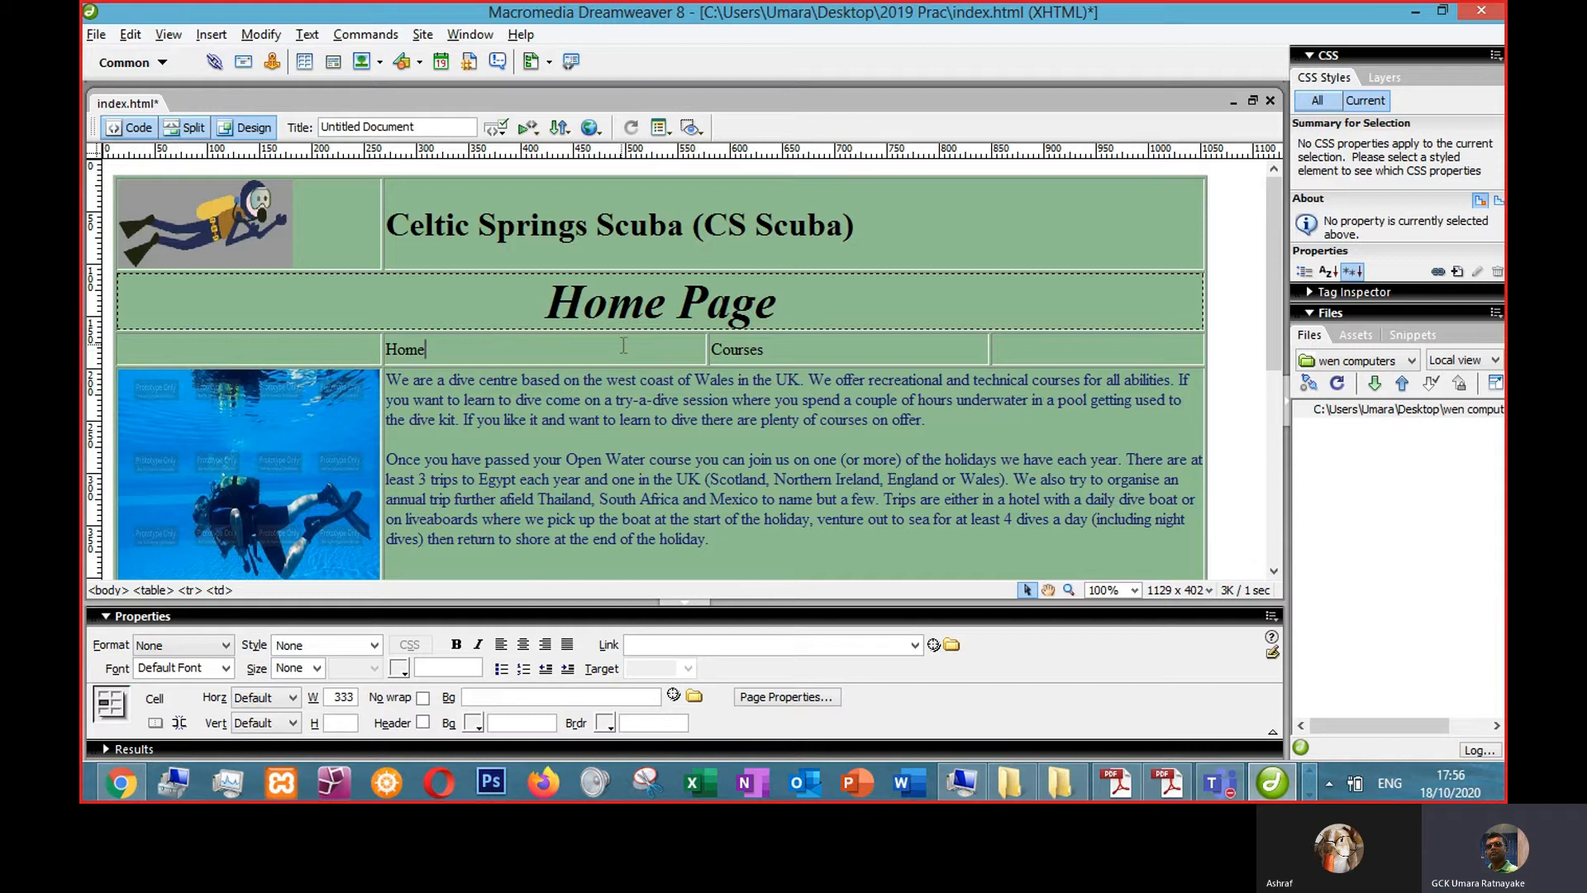
{"action": "left_click", "coordinate": [474, 723]}
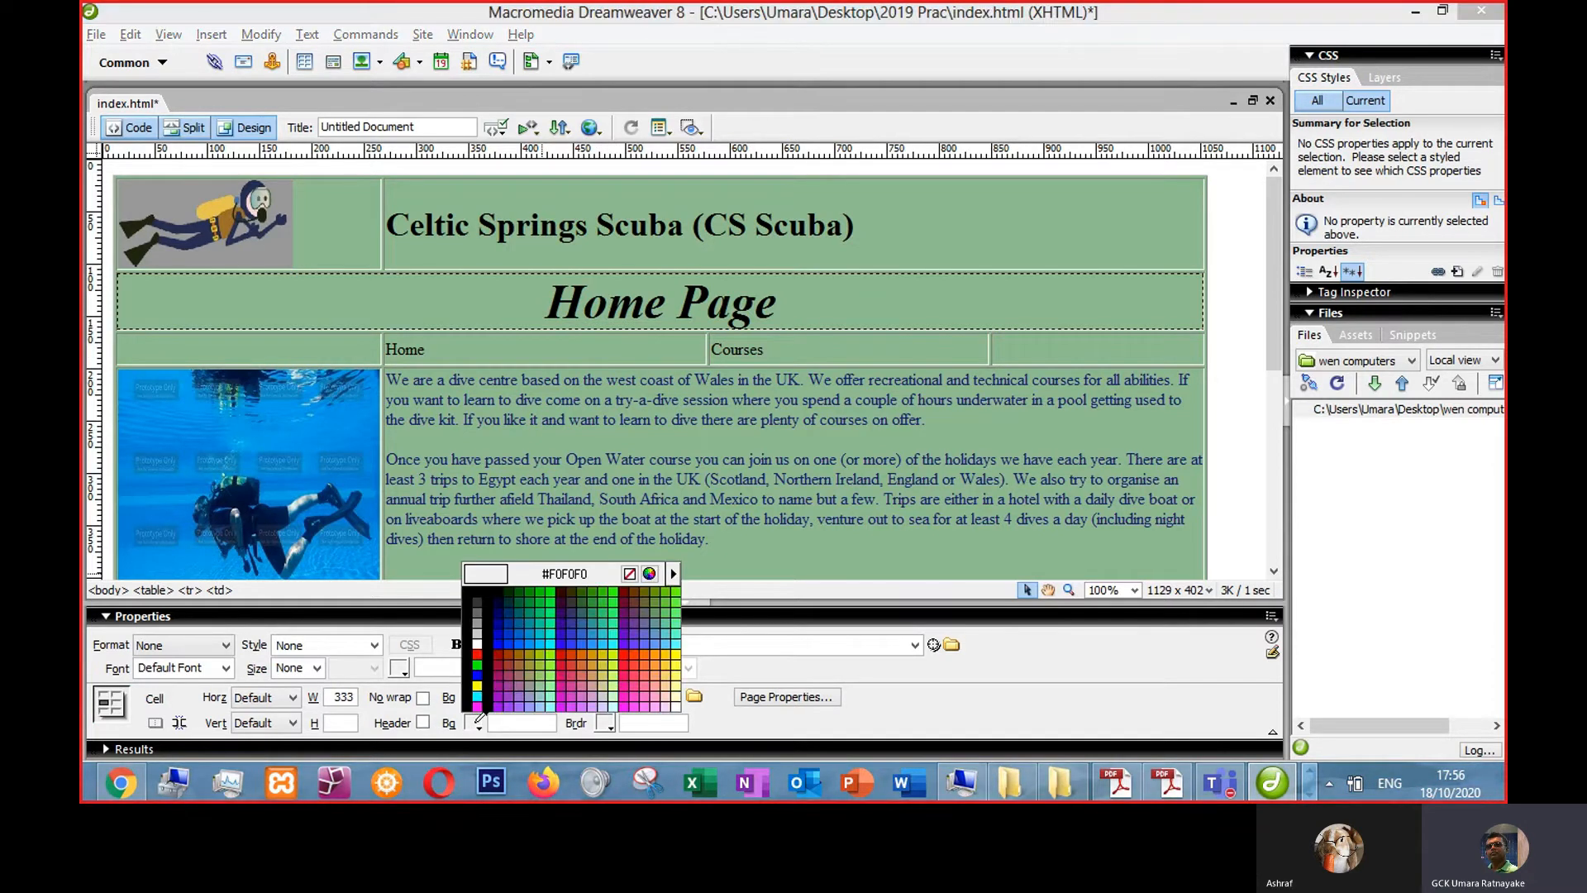
{"action": "left_click", "coordinate": [499, 643]}
- Make the Home navigation text white (#FFFFFF) and bold
{"action": "left_click_drag", "start_coordinate": [442, 349], "coordinate": [385, 349]}
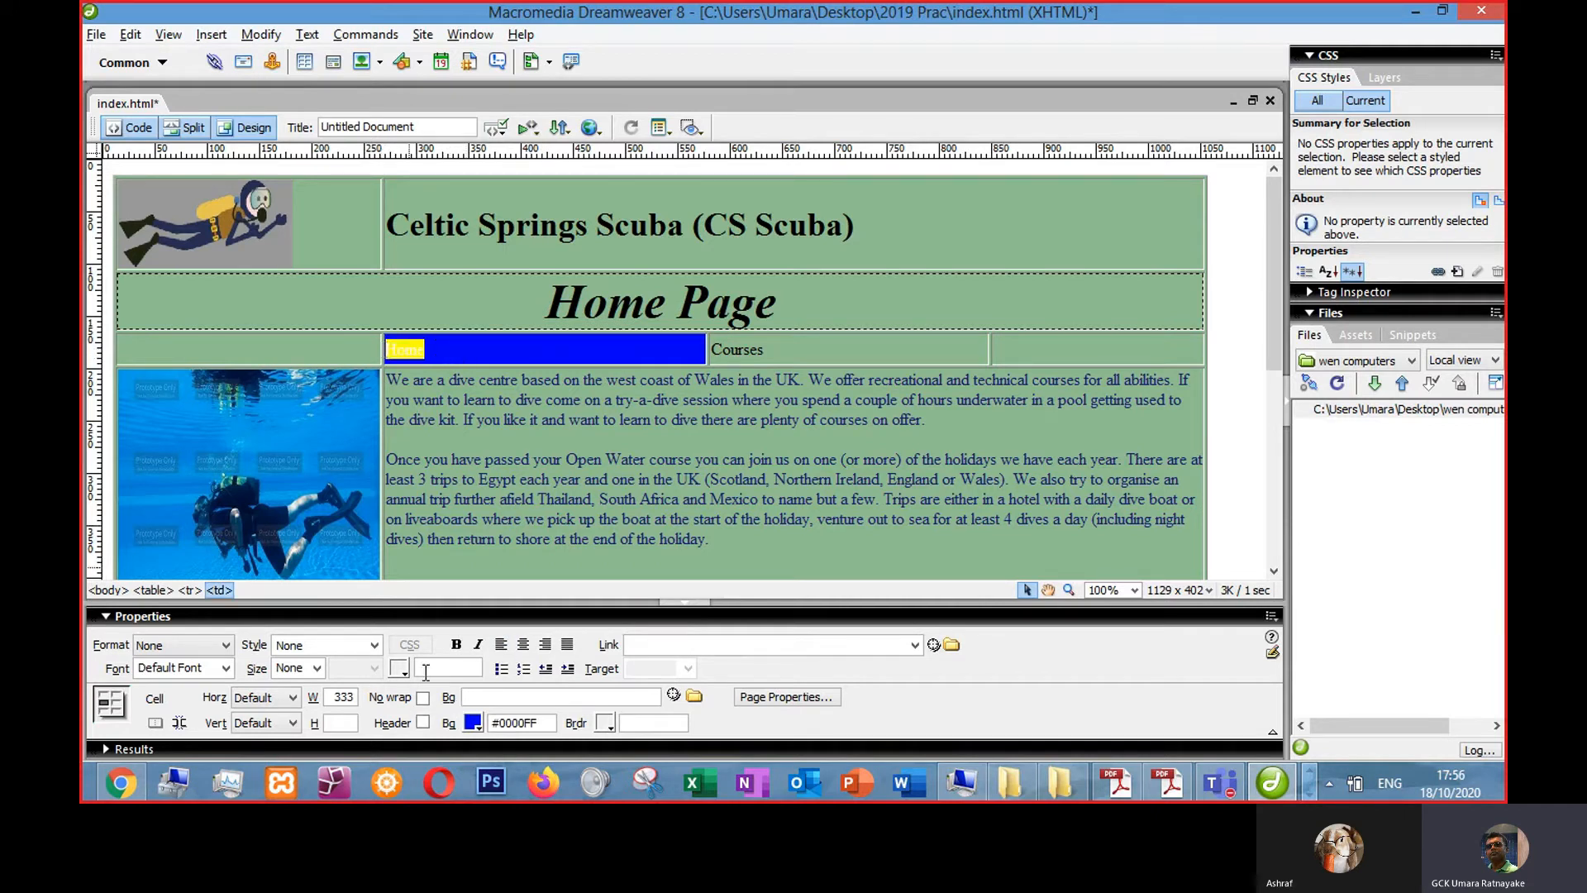
{"action": "left_click", "coordinate": [400, 670]}
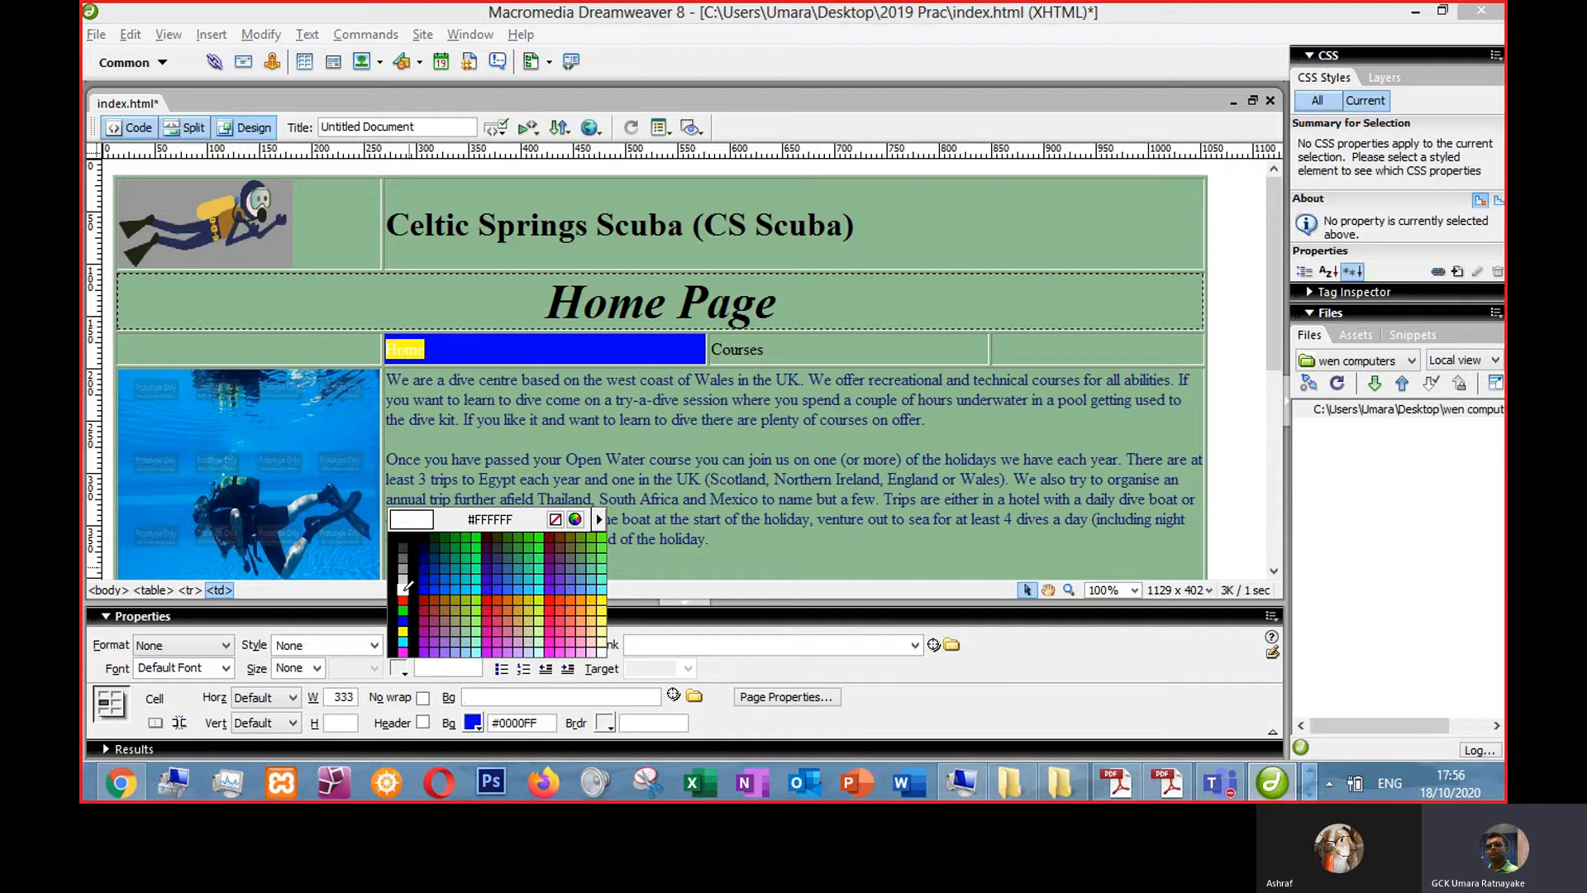
{"action": "left_click", "coordinate": [403, 588]}
{"action": "left_click", "coordinate": [457, 644]}
- Set the Home navigation text's font size to 4
{"action": "left_click", "coordinate": [317, 668]}
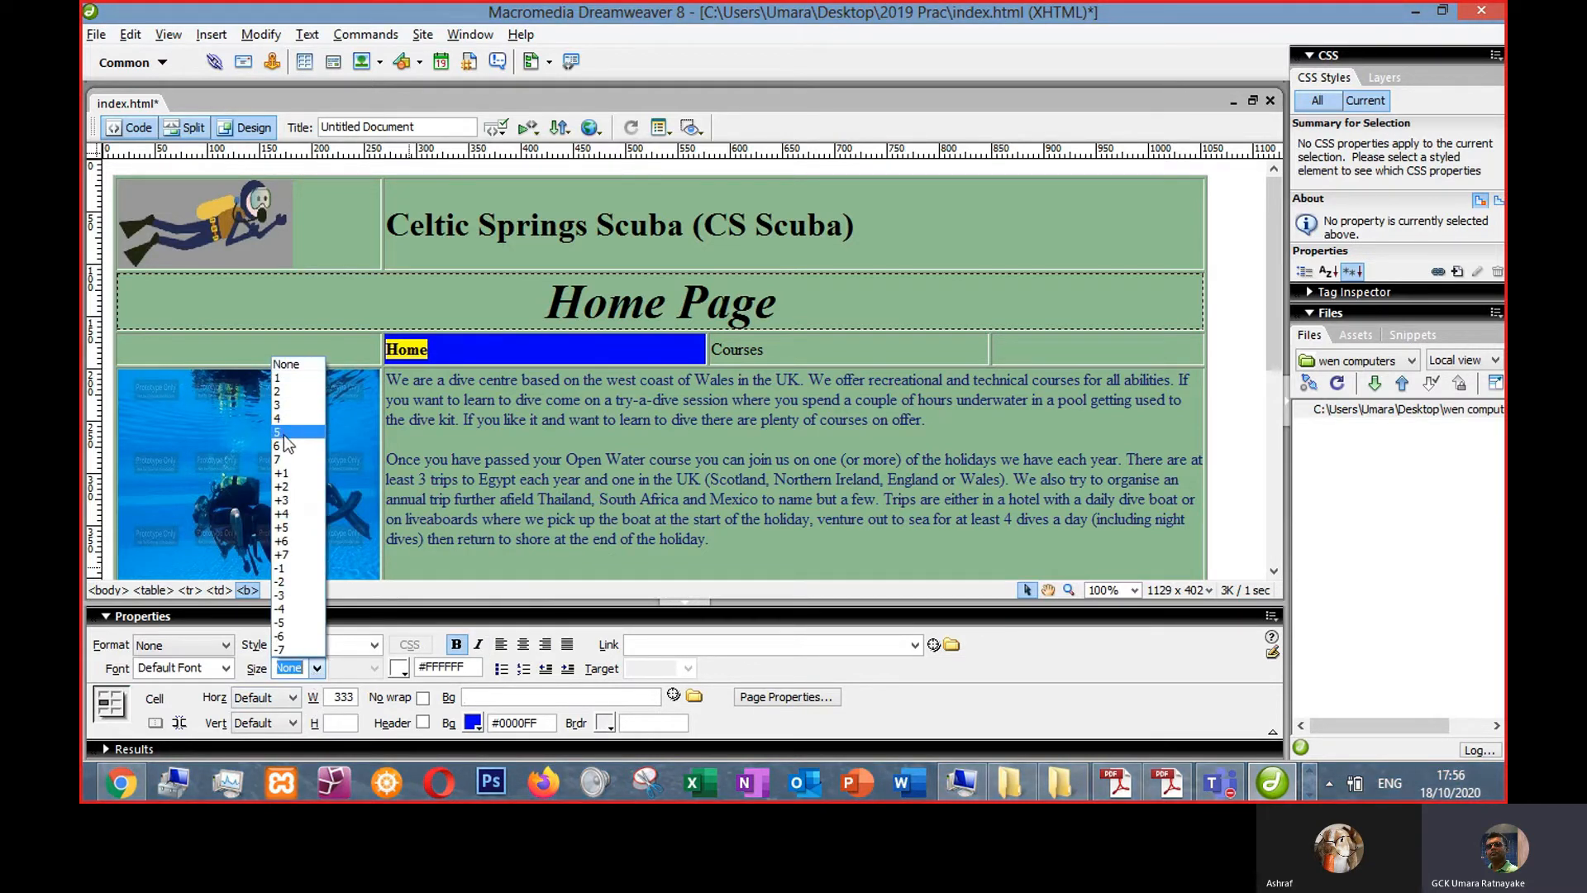
{"action": "left_click", "coordinate": [286, 459]}
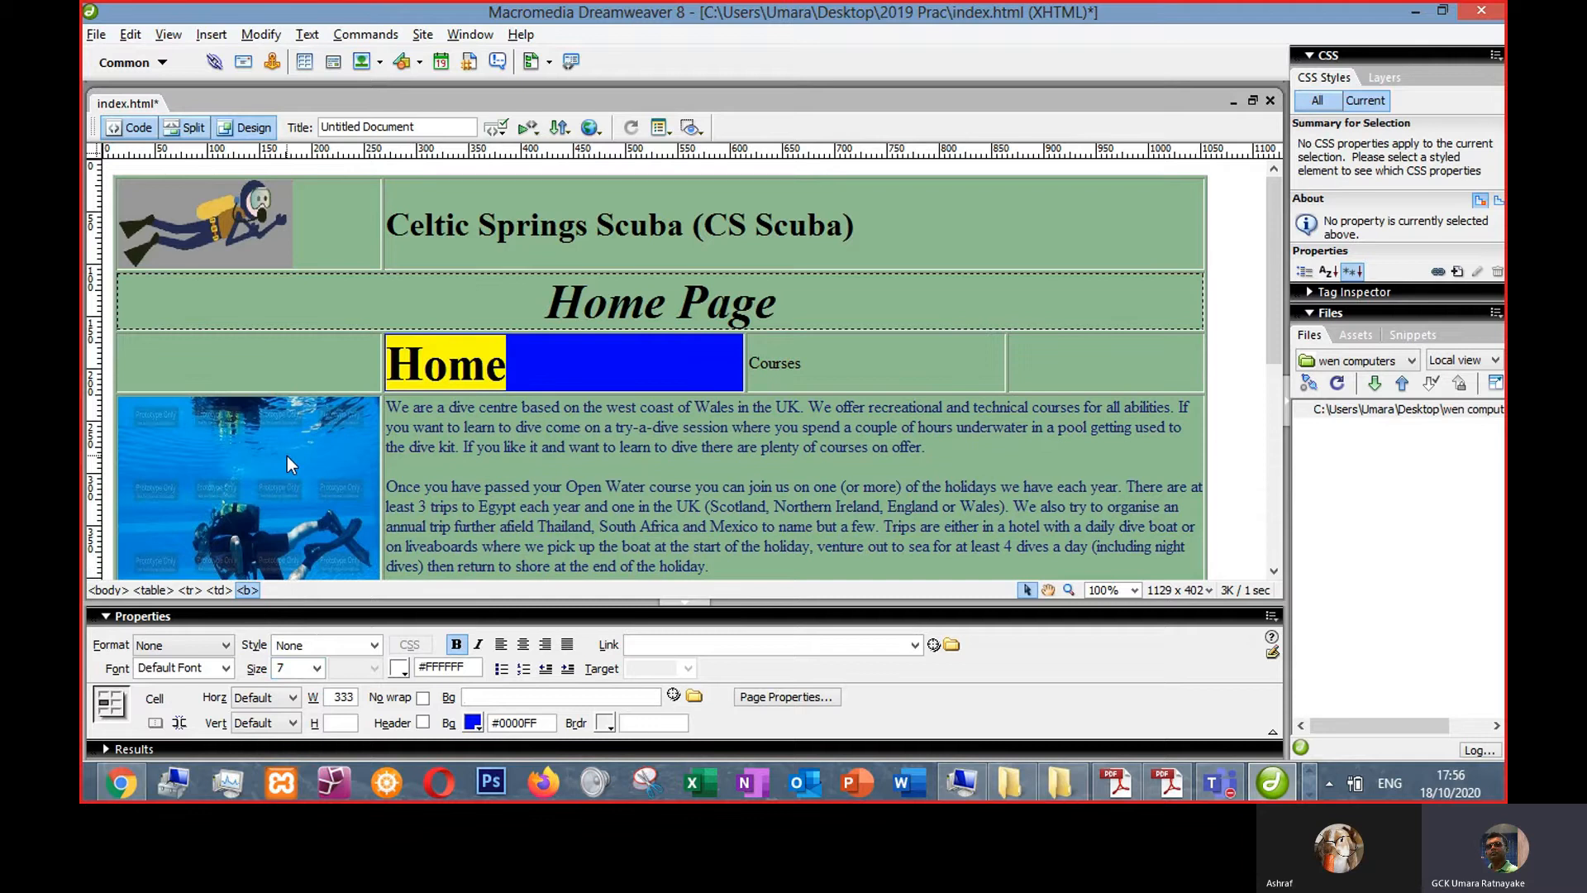
{"action": "scroll", "coordinate": [287, 458], "scroll_direction": "up", "scroll_amount": 3}
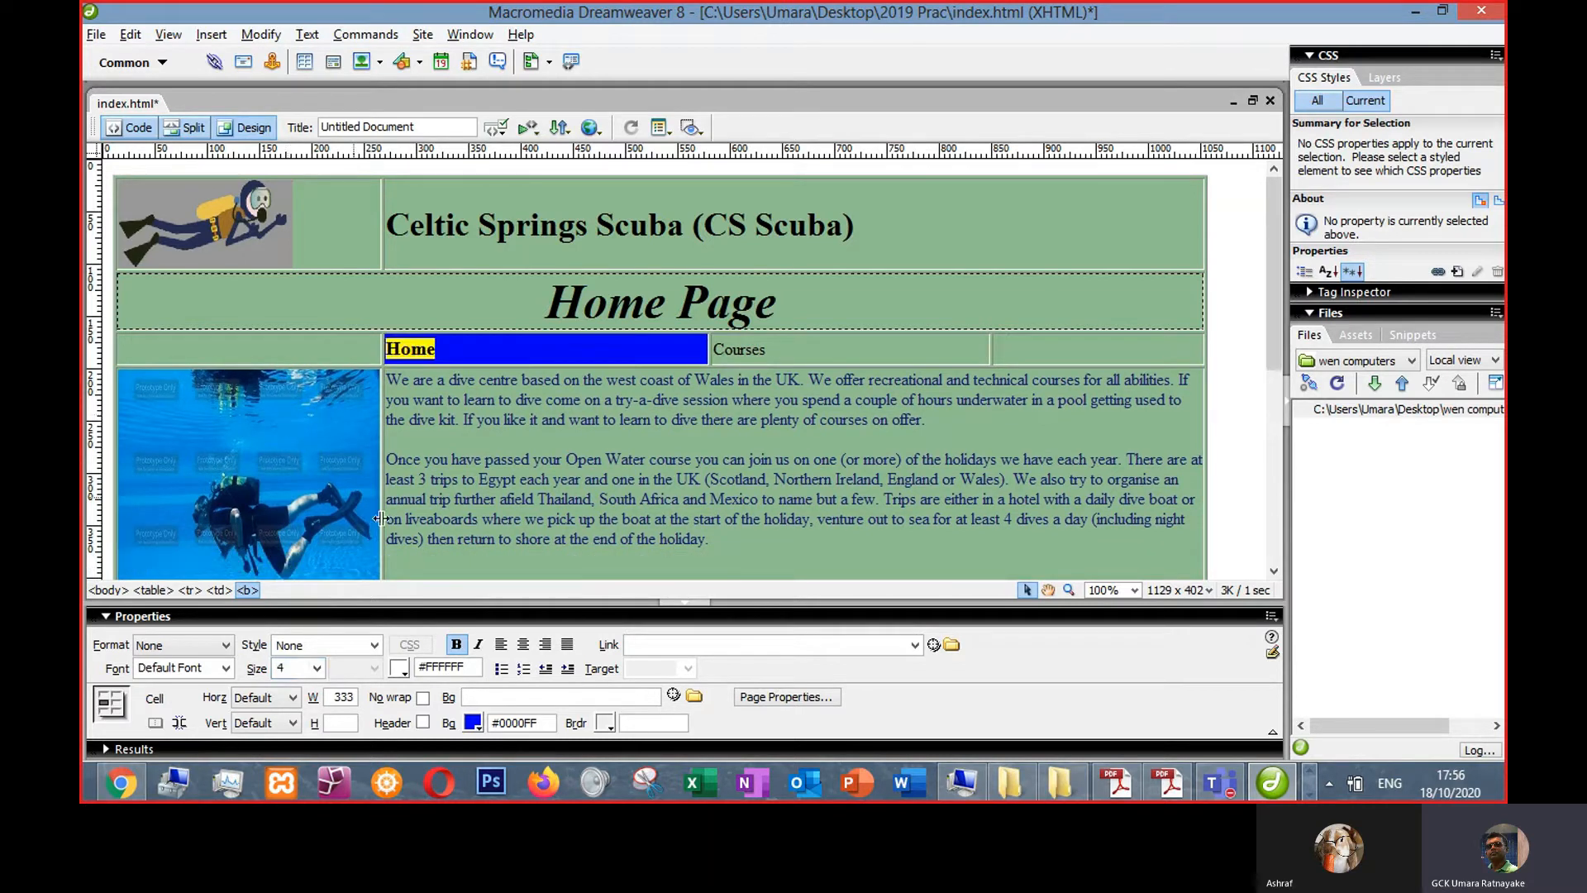
- Change the Home Page title's font size to 18pt
{"action": "left_click", "coordinate": [480, 358]}
{"action": "left_click", "coordinate": [552, 308]}
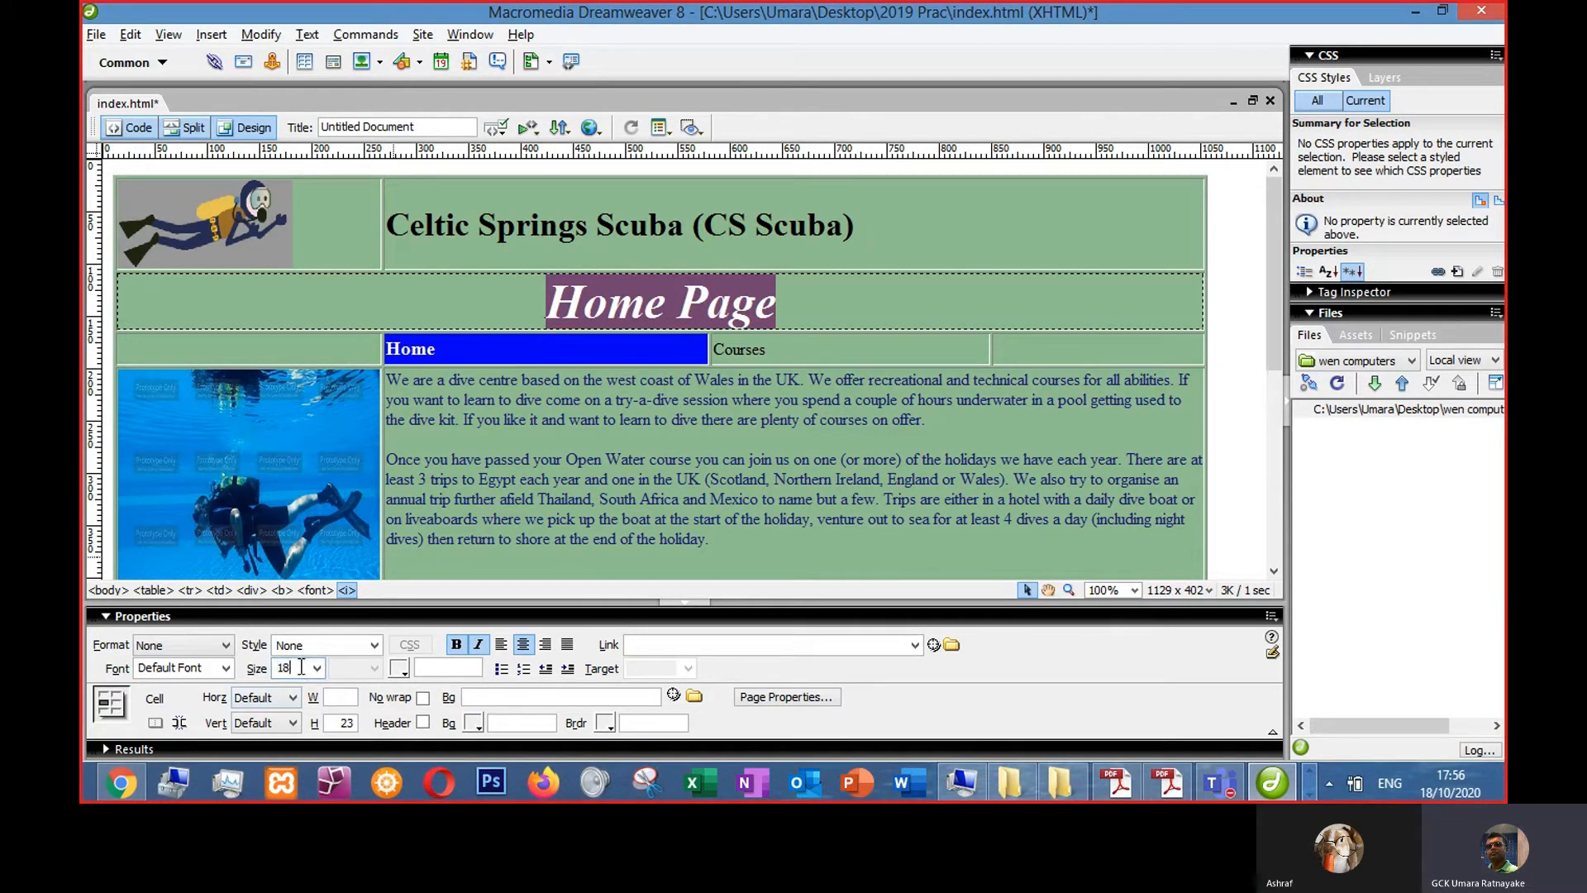
{"action": "type", "text": "pt"}
{"action": "key", "text": "Return"}
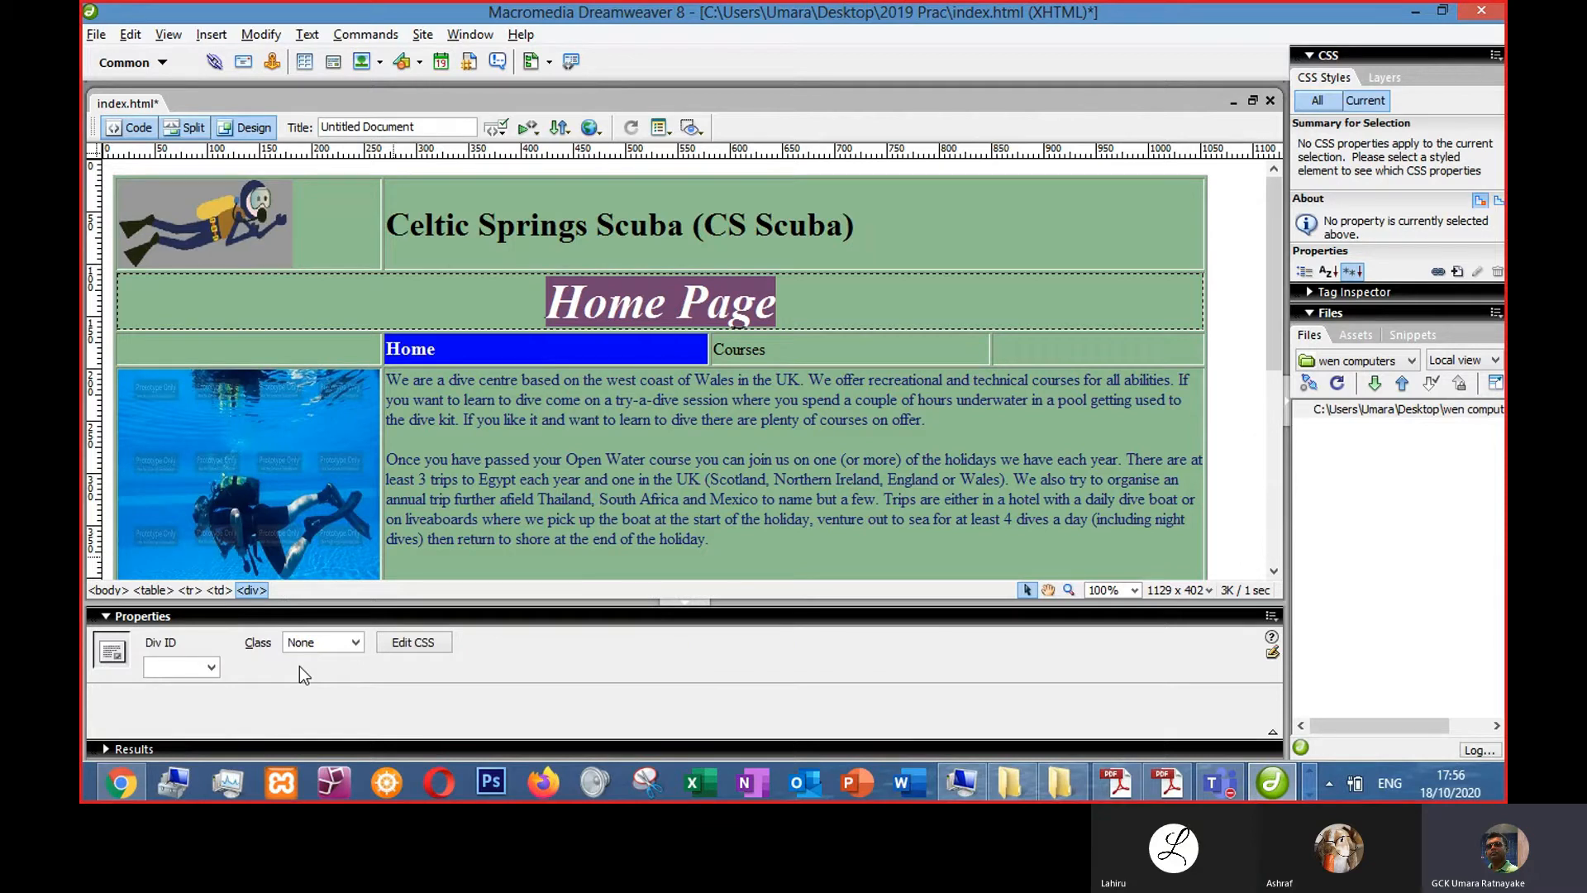
{"action": "left_click", "coordinate": [636, 303]}
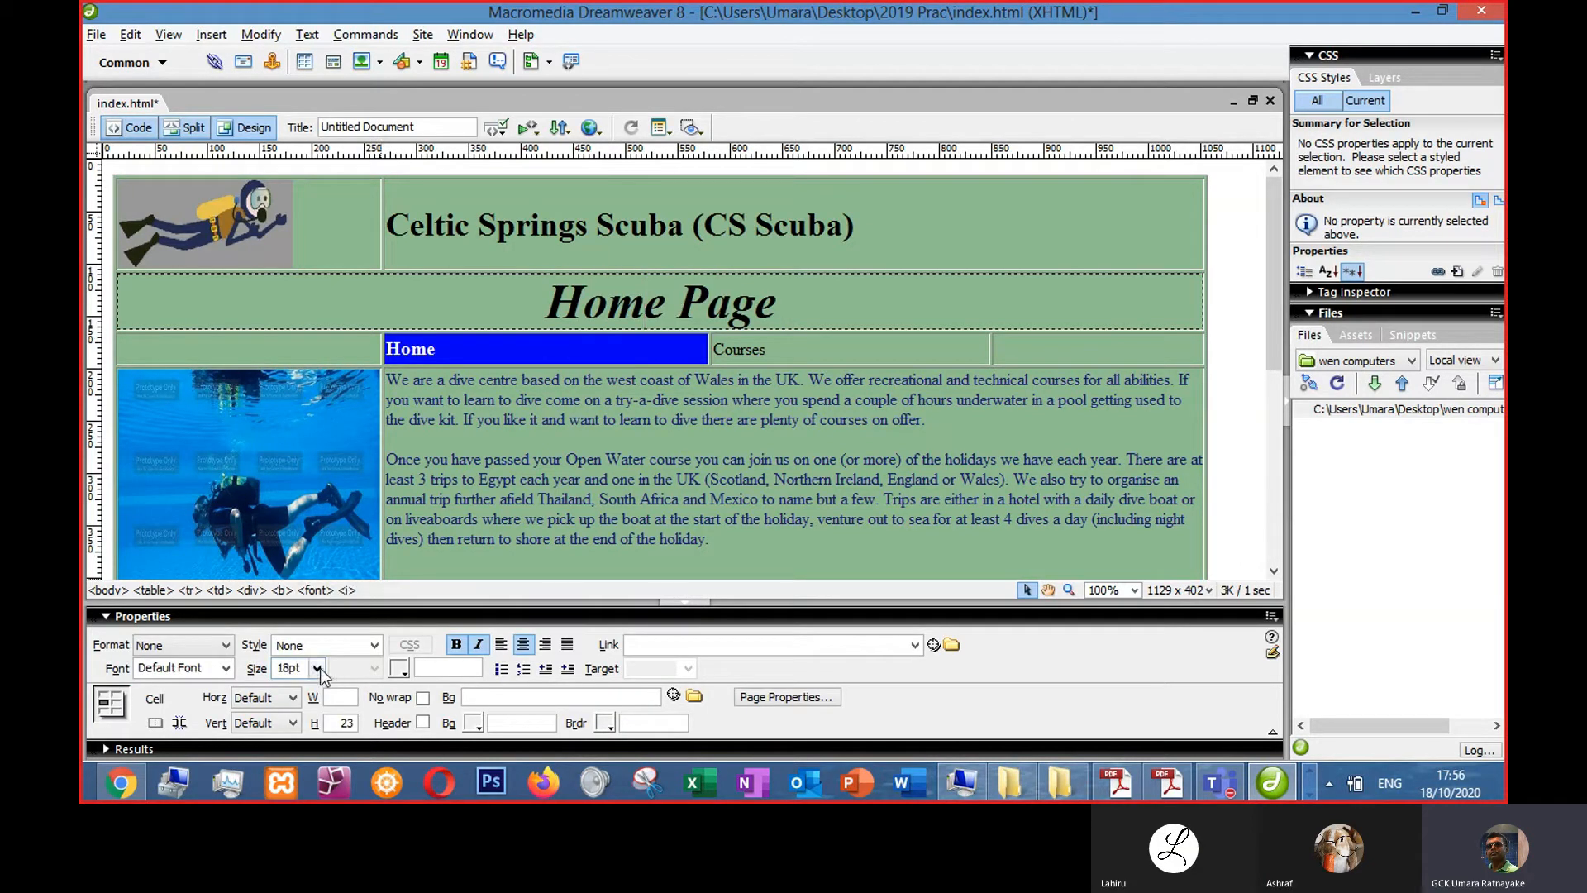
{"action": "left_click", "coordinate": [608, 348]}
- Inspect the title's font size attribute in code view
{"action": "left_click_drag", "start_coordinate": [549, 306], "coordinate": [801, 296]}
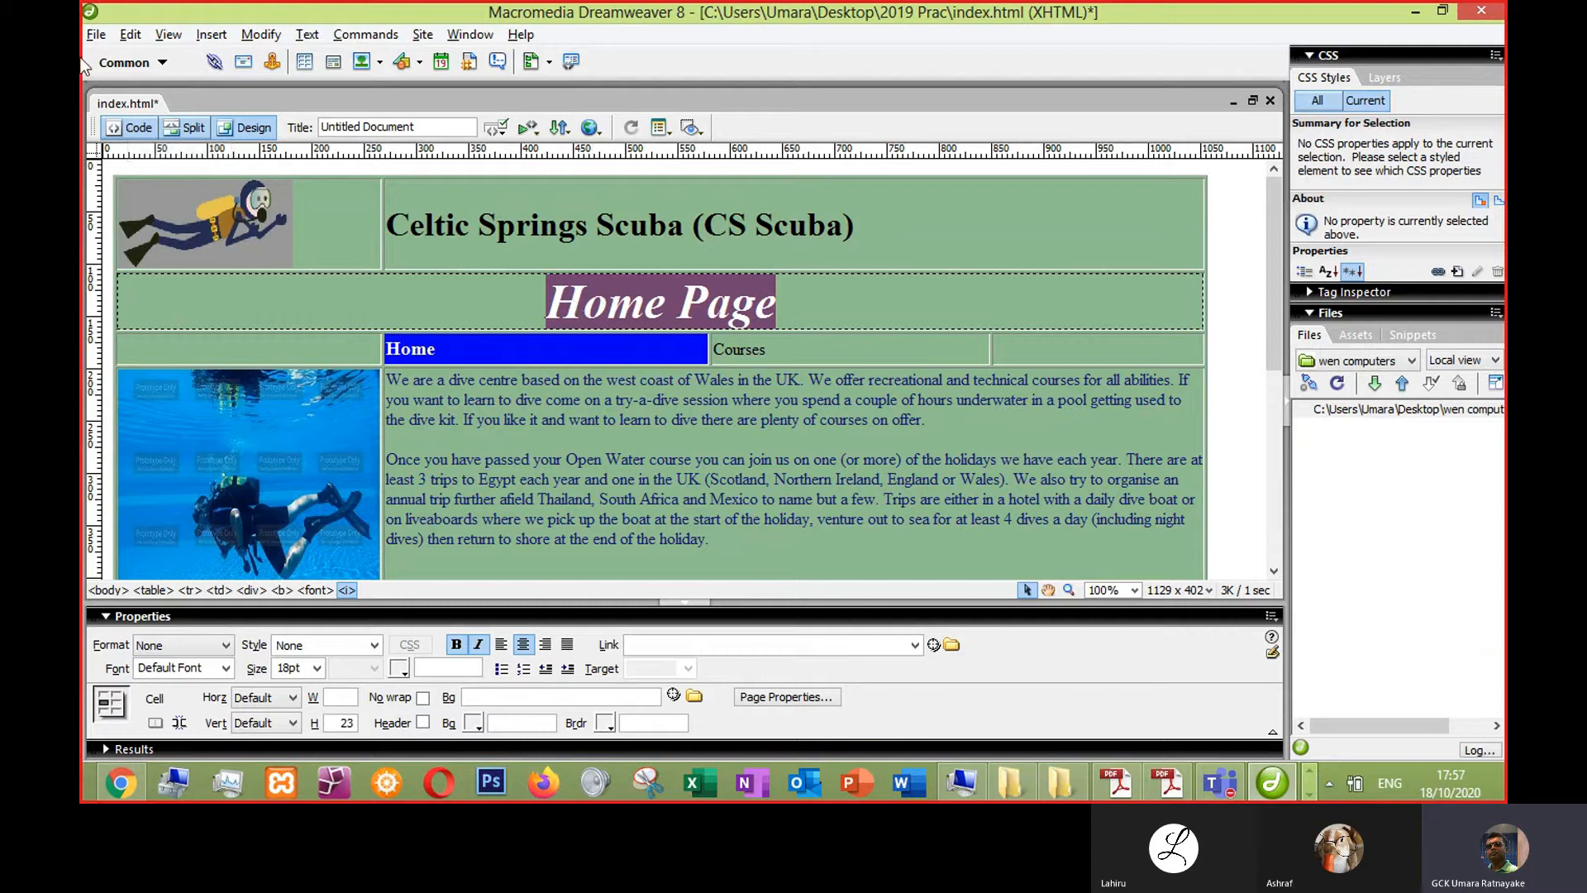
{"action": "left_click", "coordinate": [137, 128]}
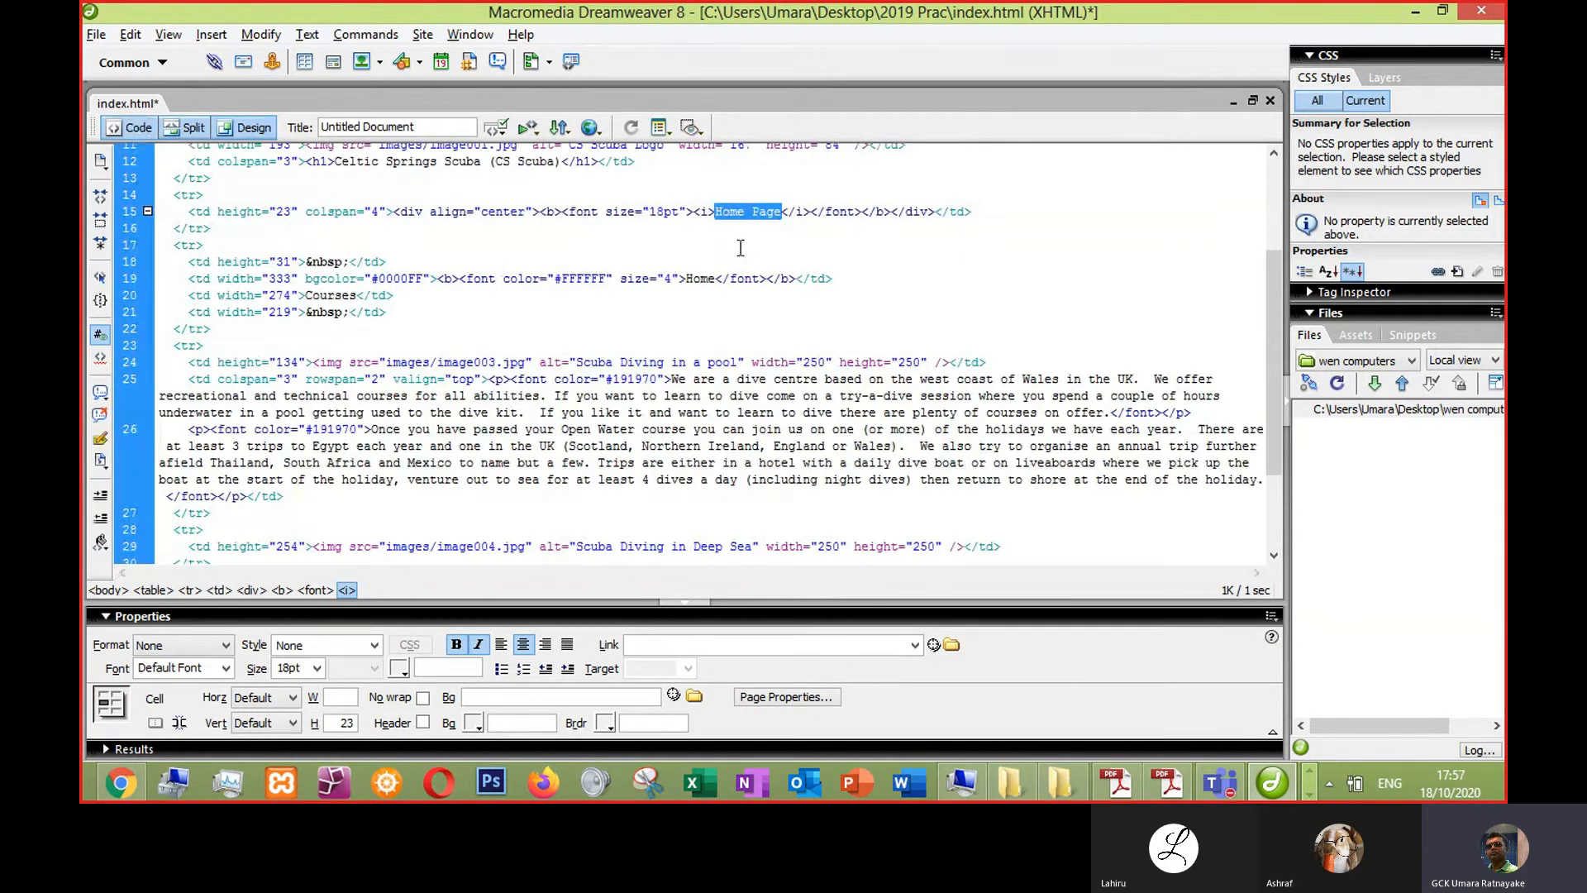
{"action": "left_click_drag", "start_coordinate": [649, 212], "coordinate": [685, 207]}
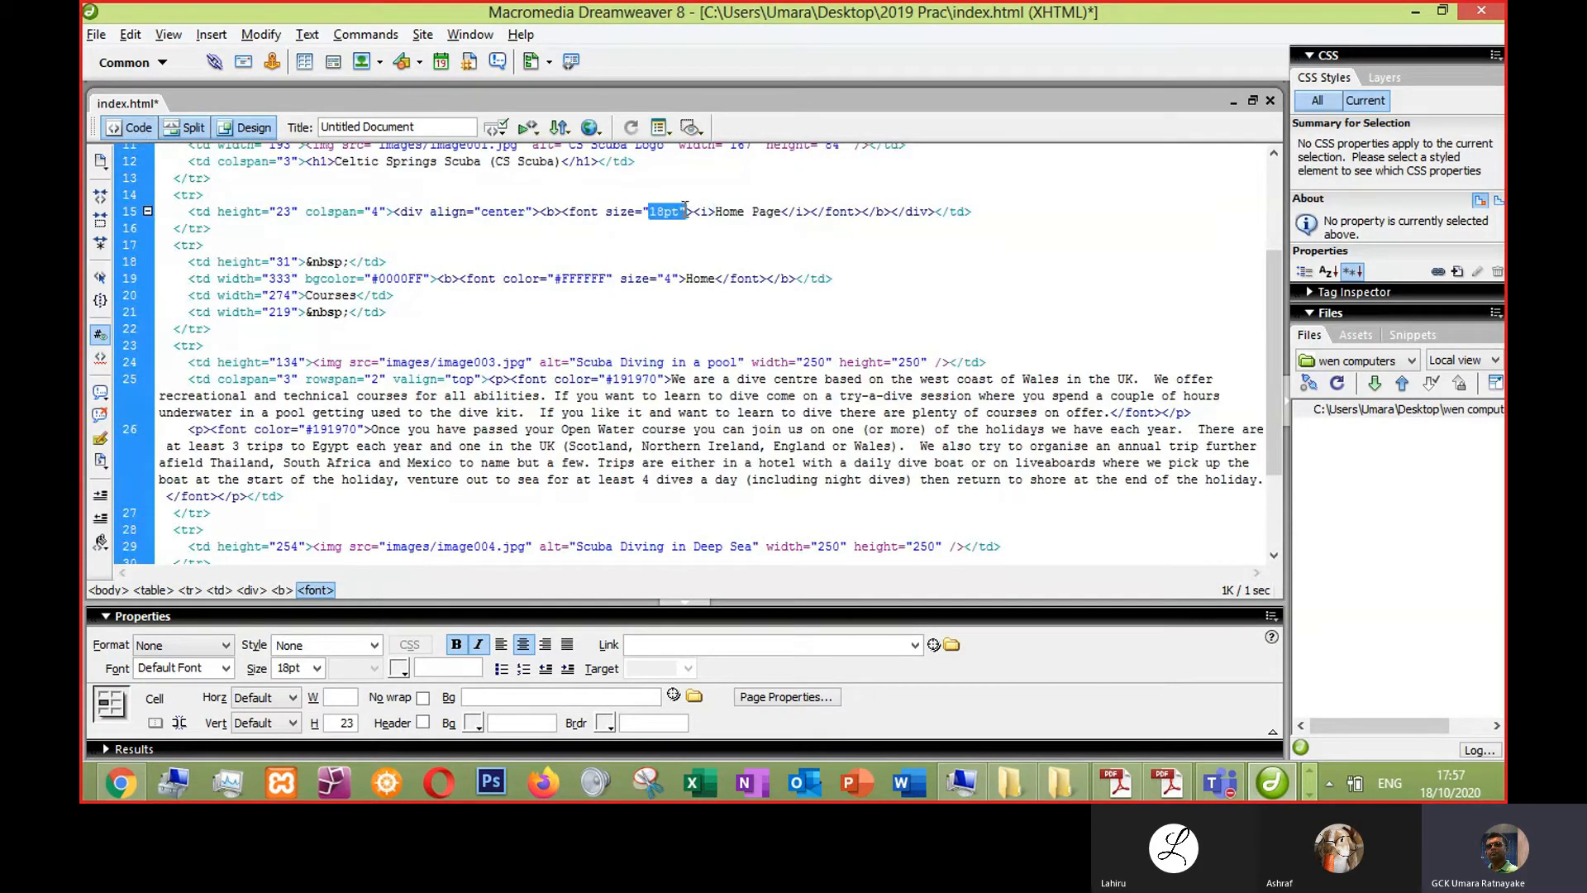
{"action": "left_click", "coordinate": [1153, 782]}
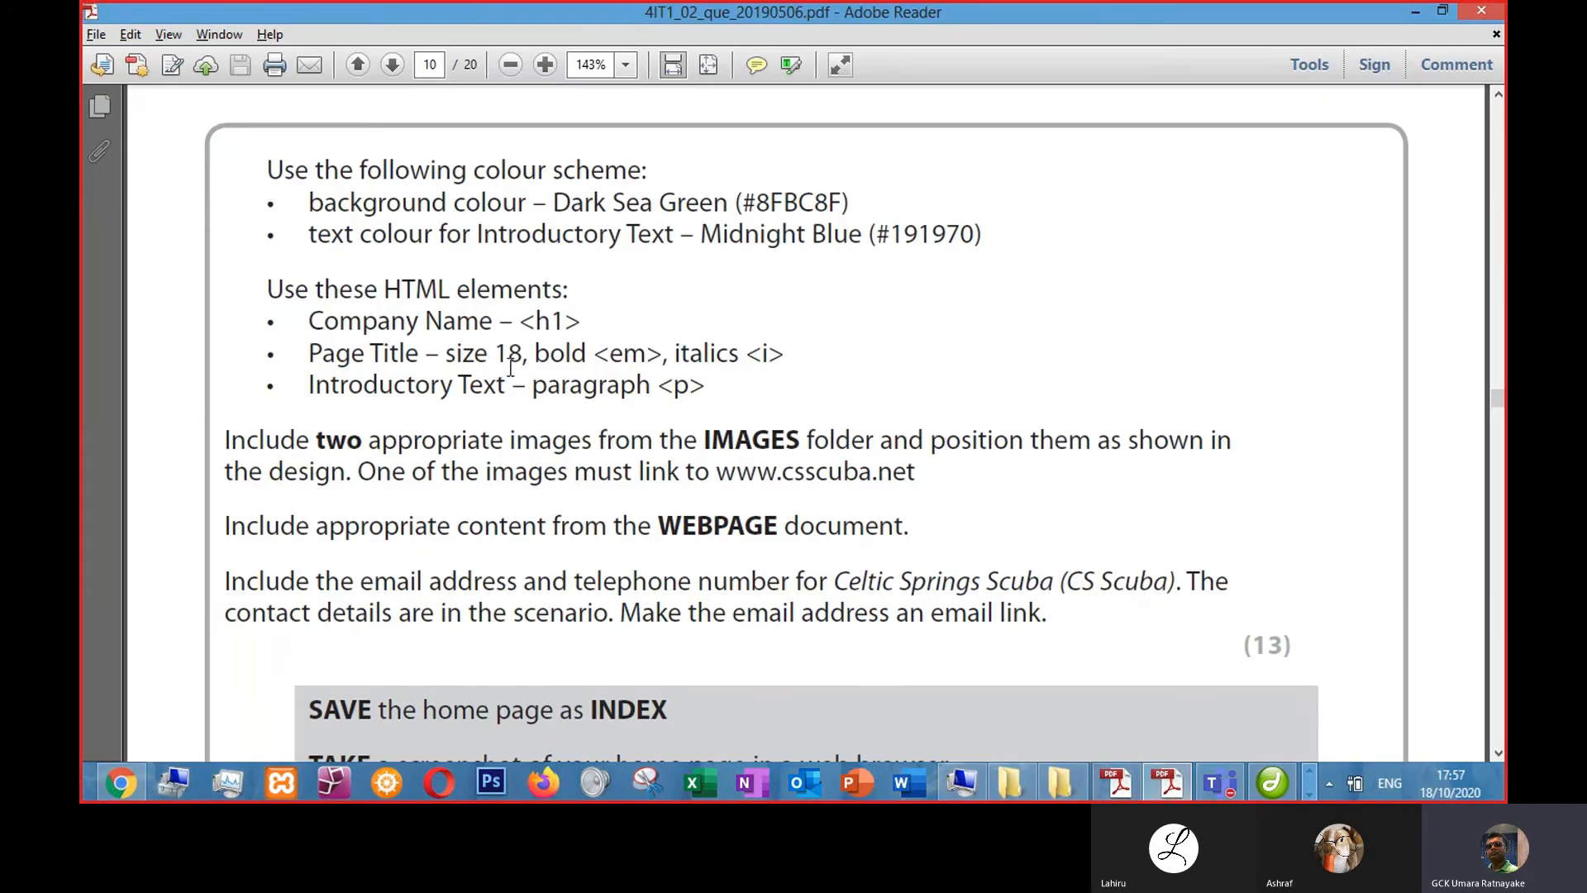
{"action": "left_click", "coordinate": [1417, 13]}
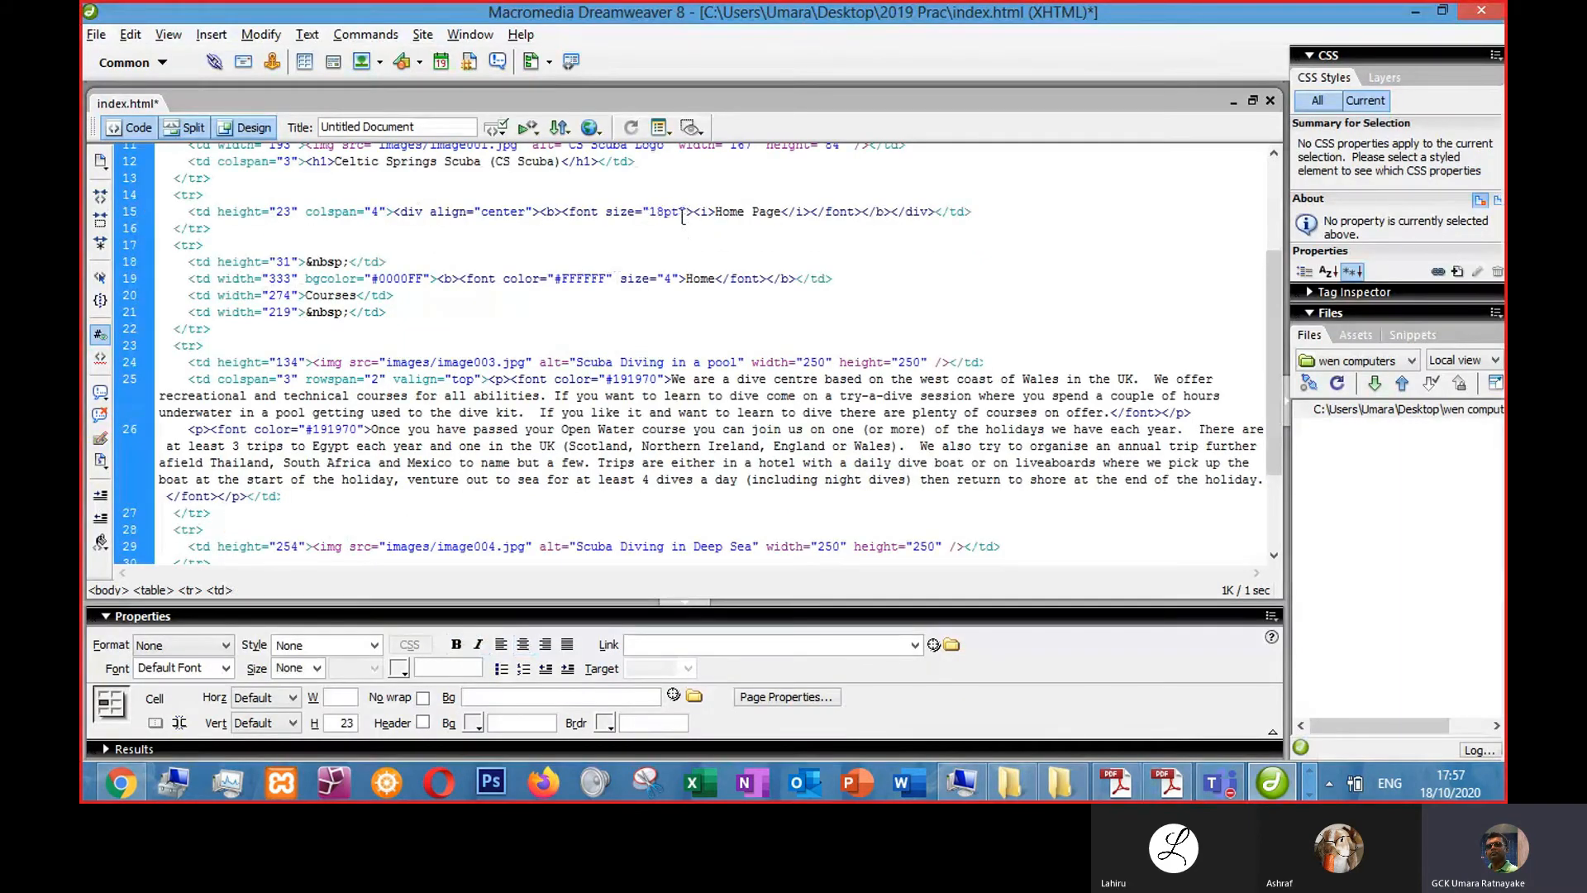
- Switch to Design view and centre-align the Celtic Springs Scuba (CS Scuba) company name heading
{"action": "left_click", "coordinate": [238, 131]}
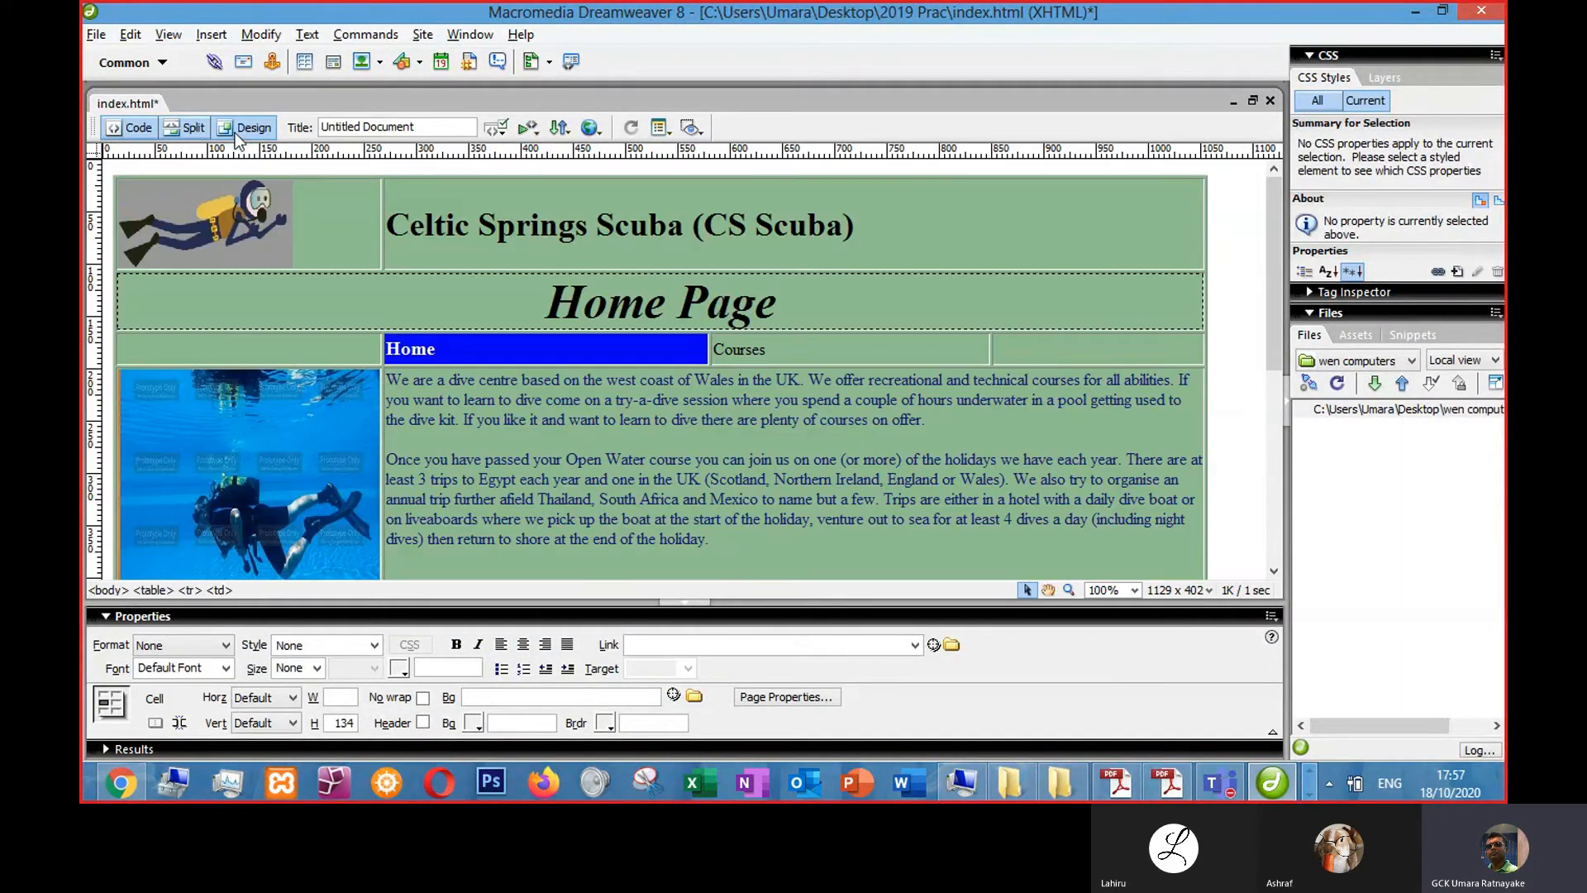
{"action": "left_click", "coordinate": [701, 276]}
{"action": "left_click", "coordinate": [691, 326]}
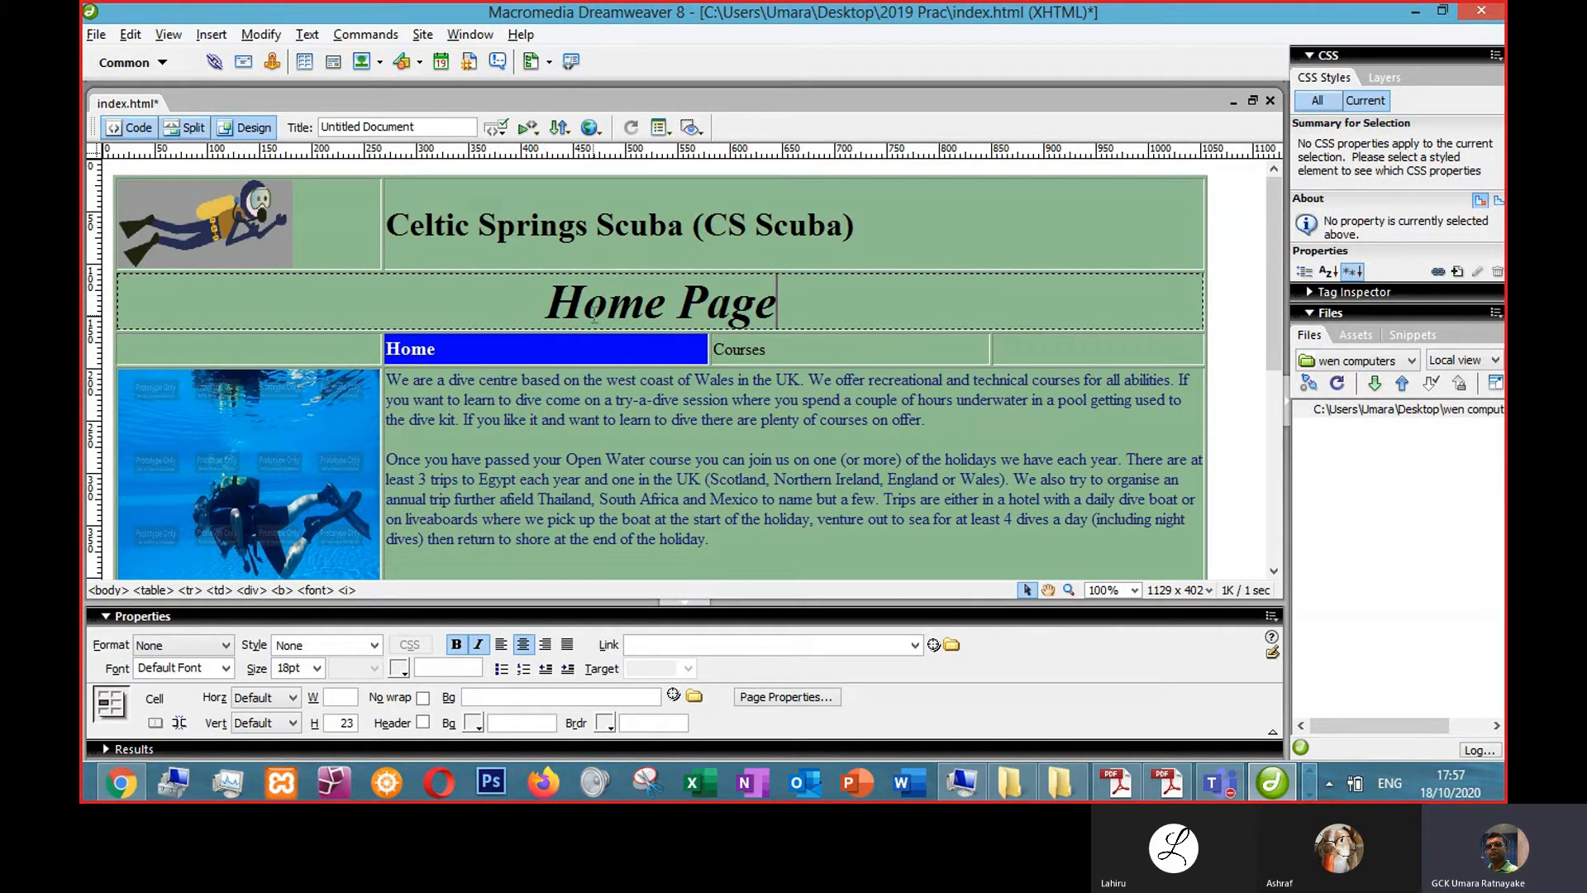
{"action": "left_click_drag", "start_coordinate": [868, 229], "coordinate": [392, 224]}
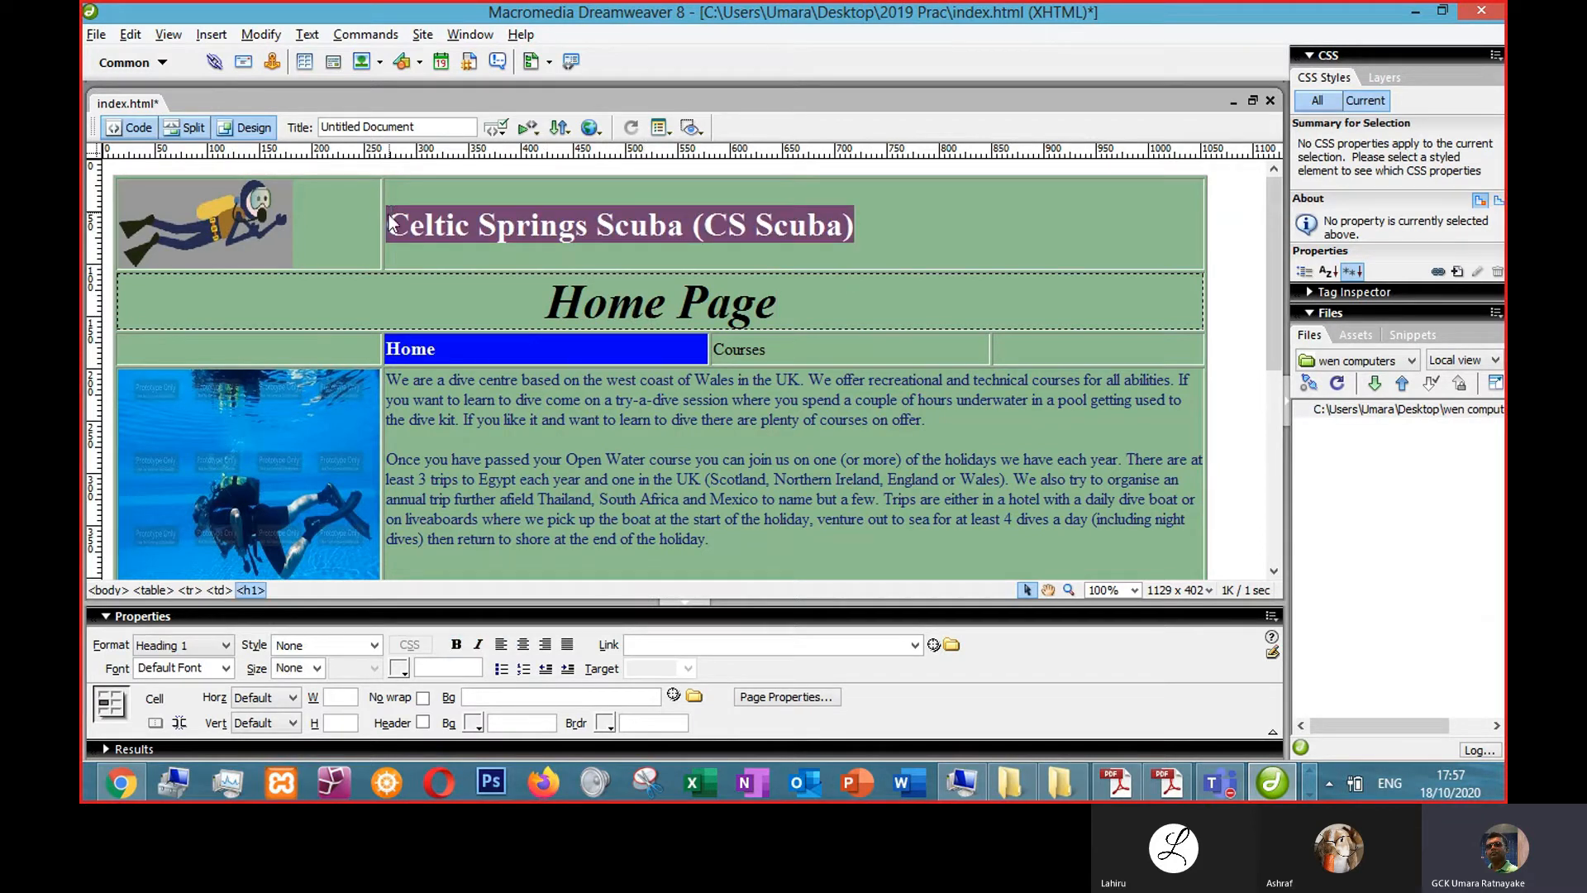
{"action": "left_click", "coordinate": [523, 645]}
- Centre-align the Home navigation text in its cell
{"action": "left_click", "coordinate": [559, 354]}
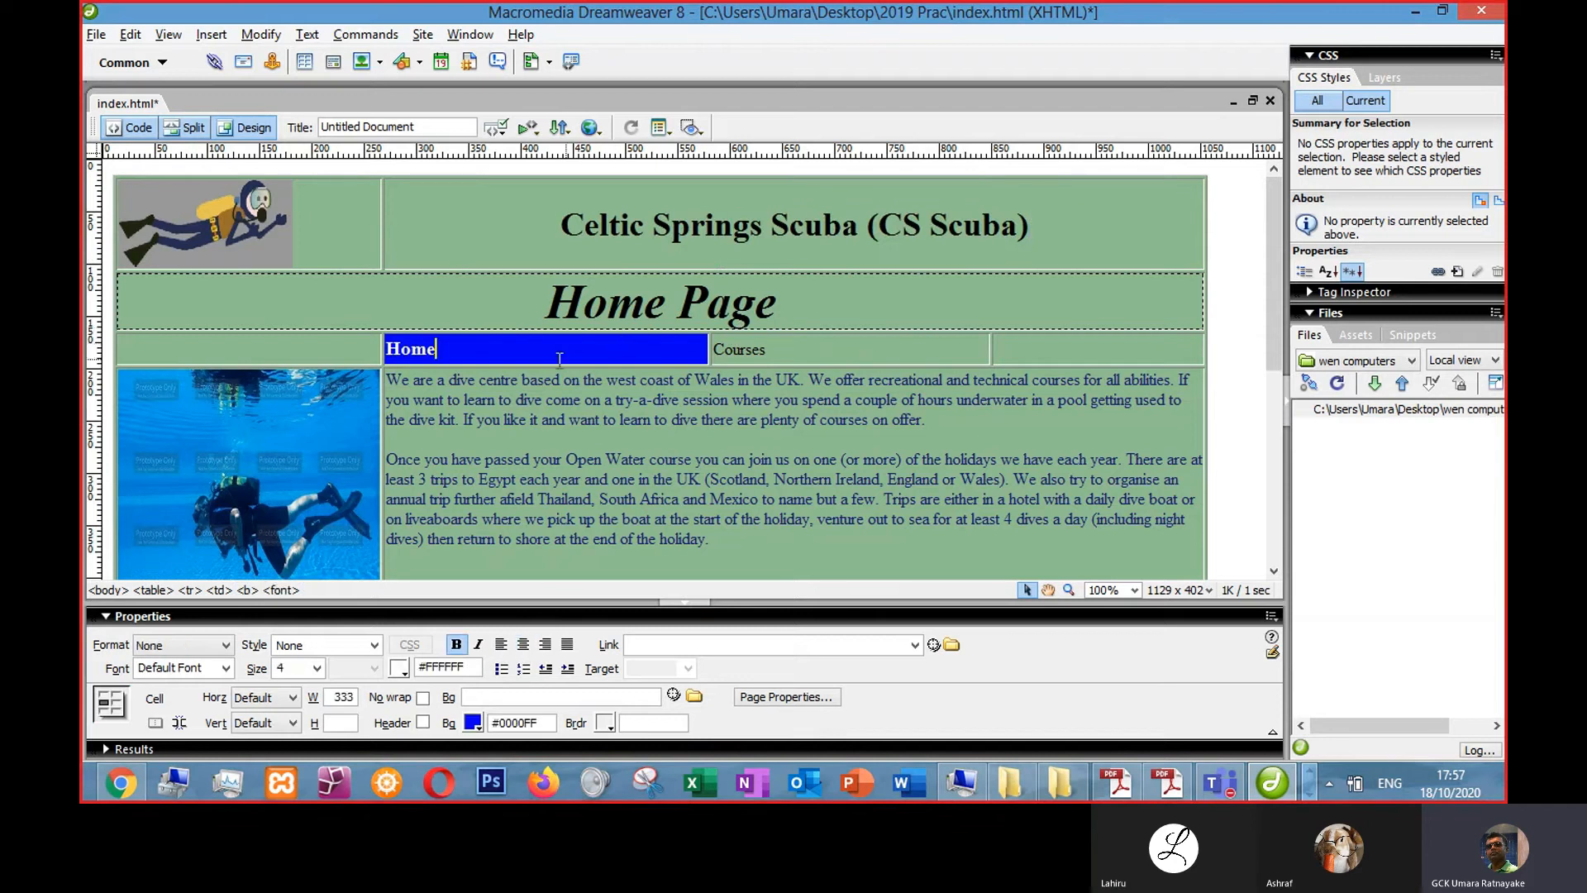
{"action": "left_click", "coordinate": [522, 645]}
- Make the Courses navigation text bold and centre-align it in its cell
{"action": "left_click", "coordinate": [795, 351]}
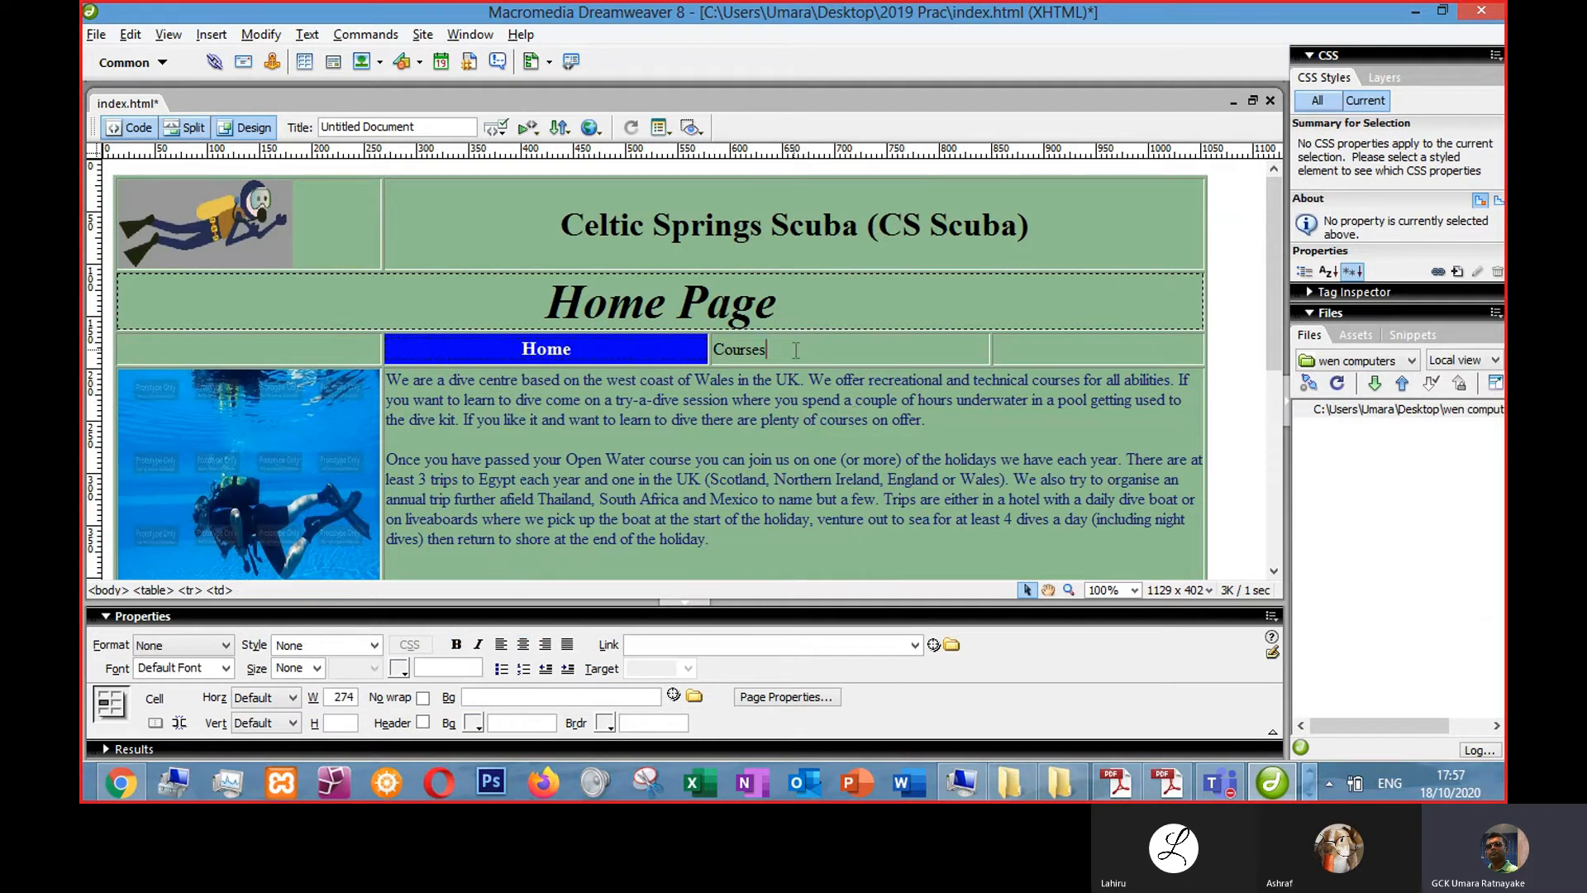
{"action": "left_click_drag", "start_coordinate": [795, 350], "coordinate": [709, 351]}
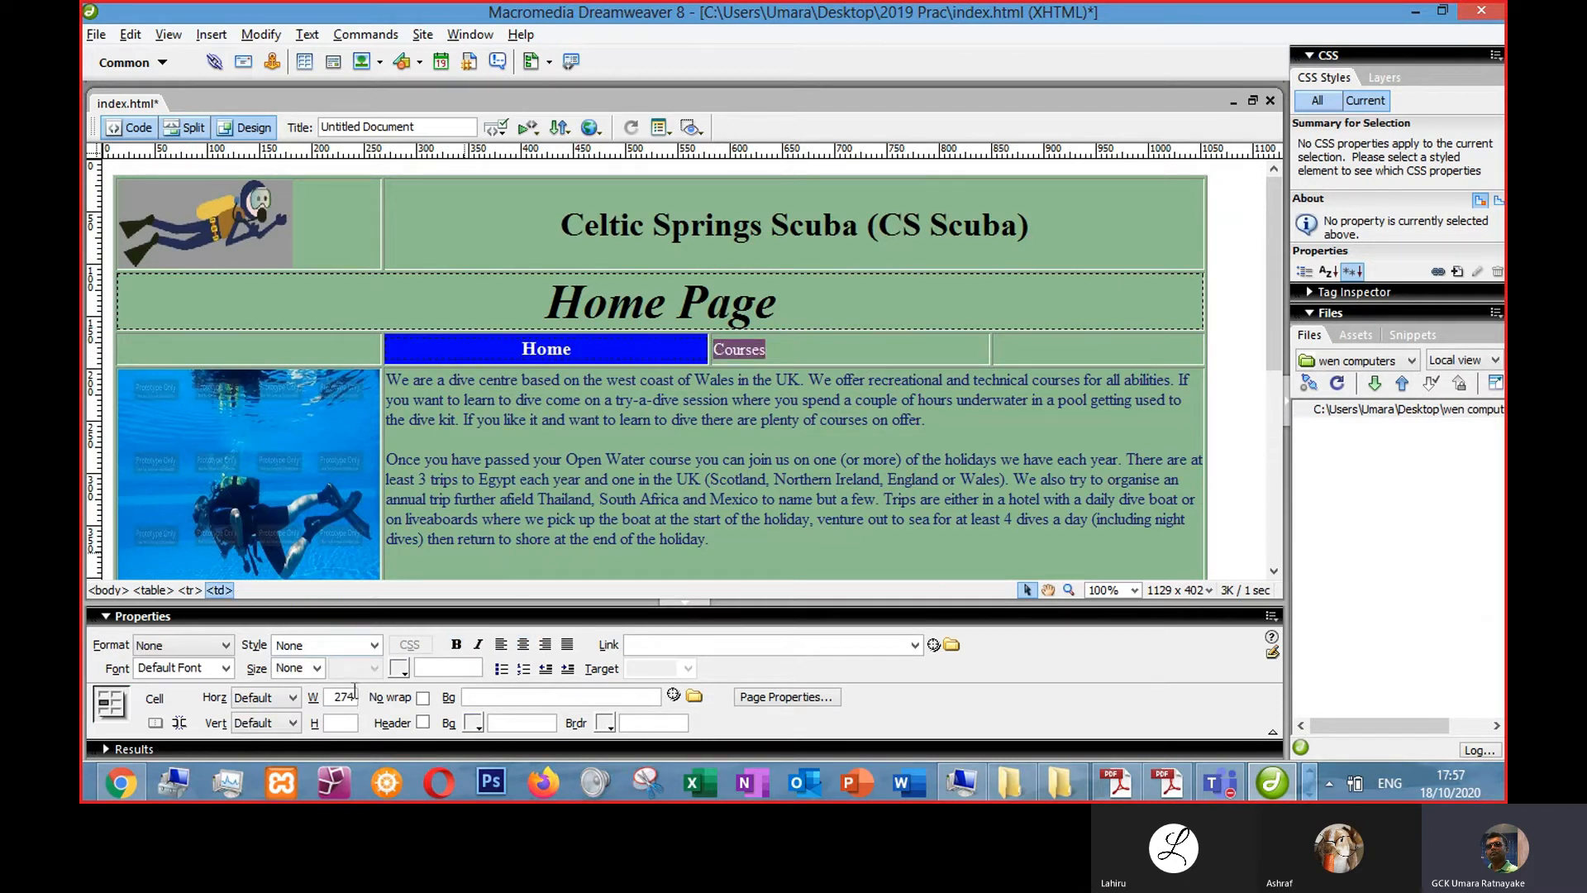
{"action": "left_click", "coordinate": [456, 644]}
{"action": "left_click", "coordinate": [562, 348]}
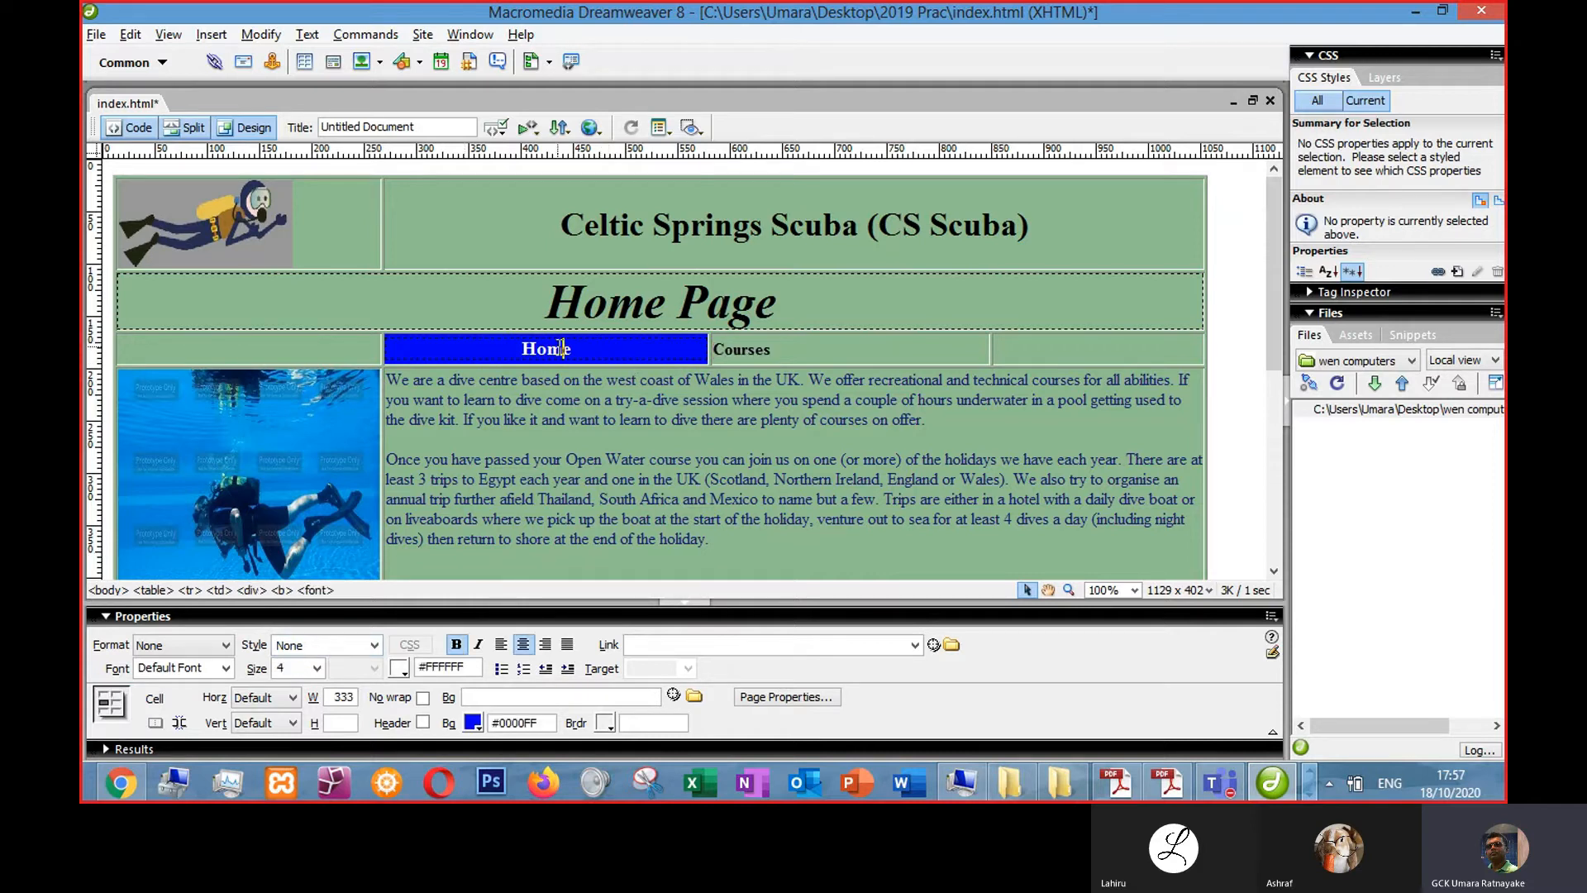
{"action": "left_click", "coordinate": [738, 355]}
{"action": "left_click_drag", "start_coordinate": [777, 354], "coordinate": [677, 353]}
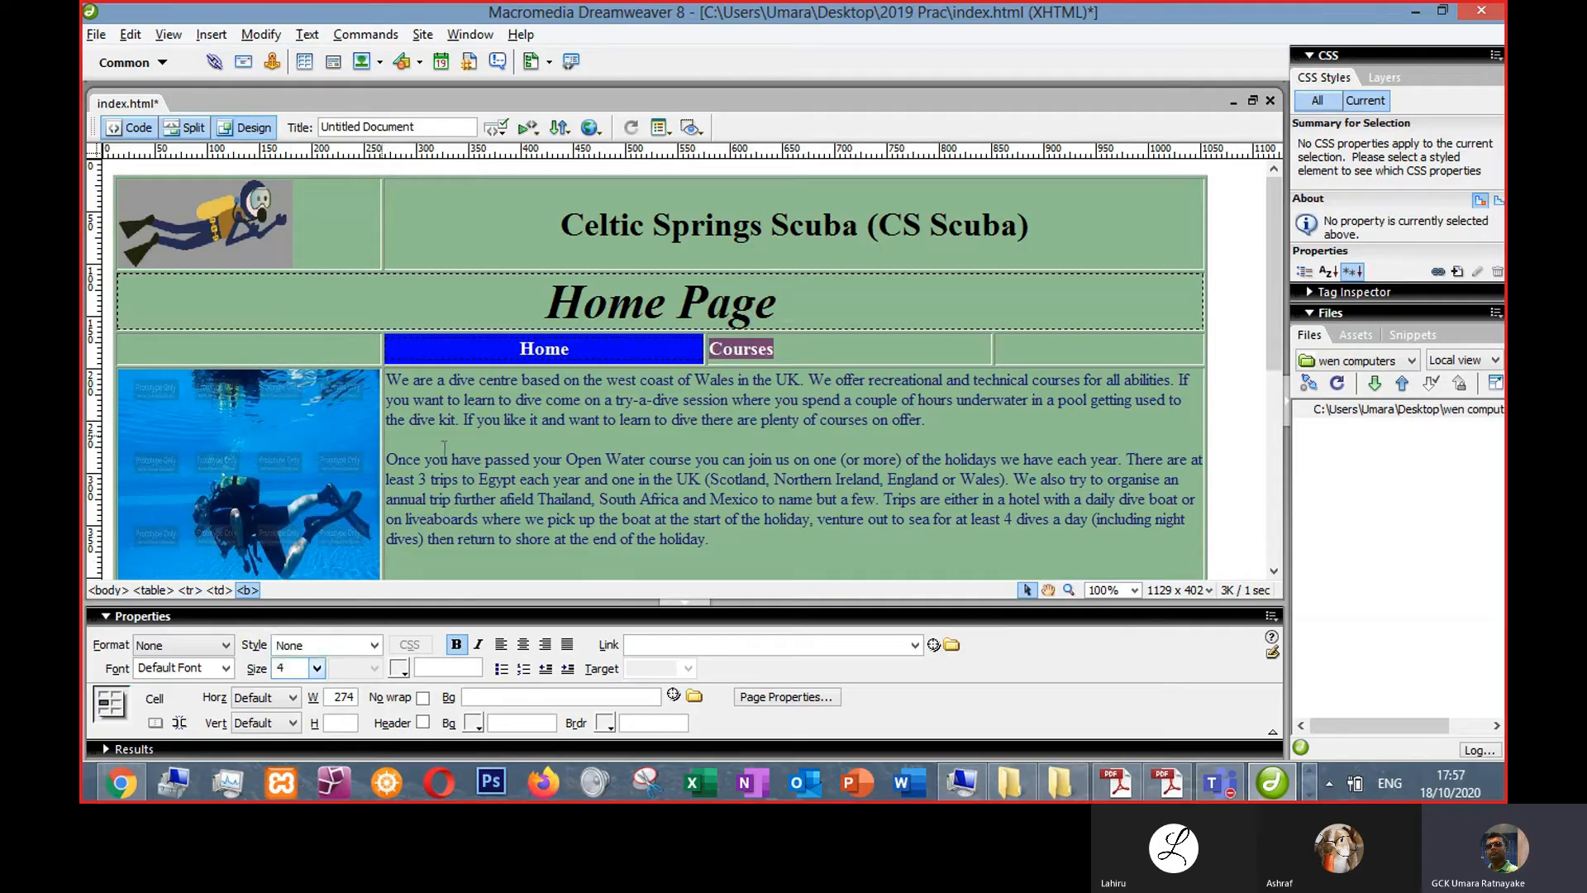
{"action": "left_click", "coordinate": [866, 499]}
{"action": "left_click", "coordinate": [880, 359]}
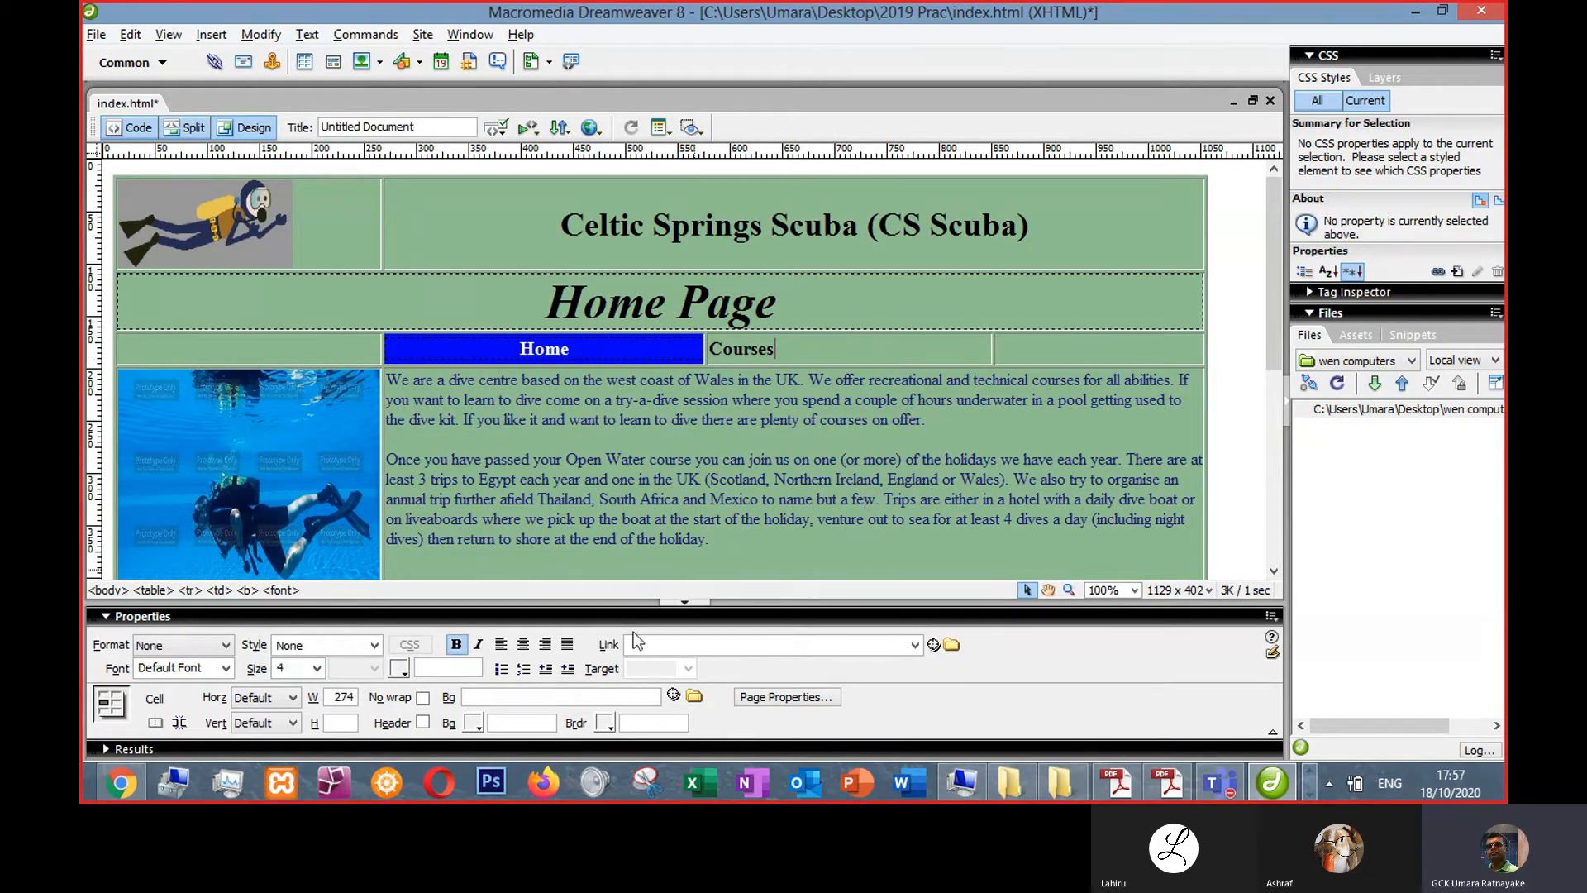
{"action": "left_click", "coordinate": [523, 644]}
- Insert a blank line above the introductory text paragraphs
{"action": "left_click", "coordinate": [776, 553]}
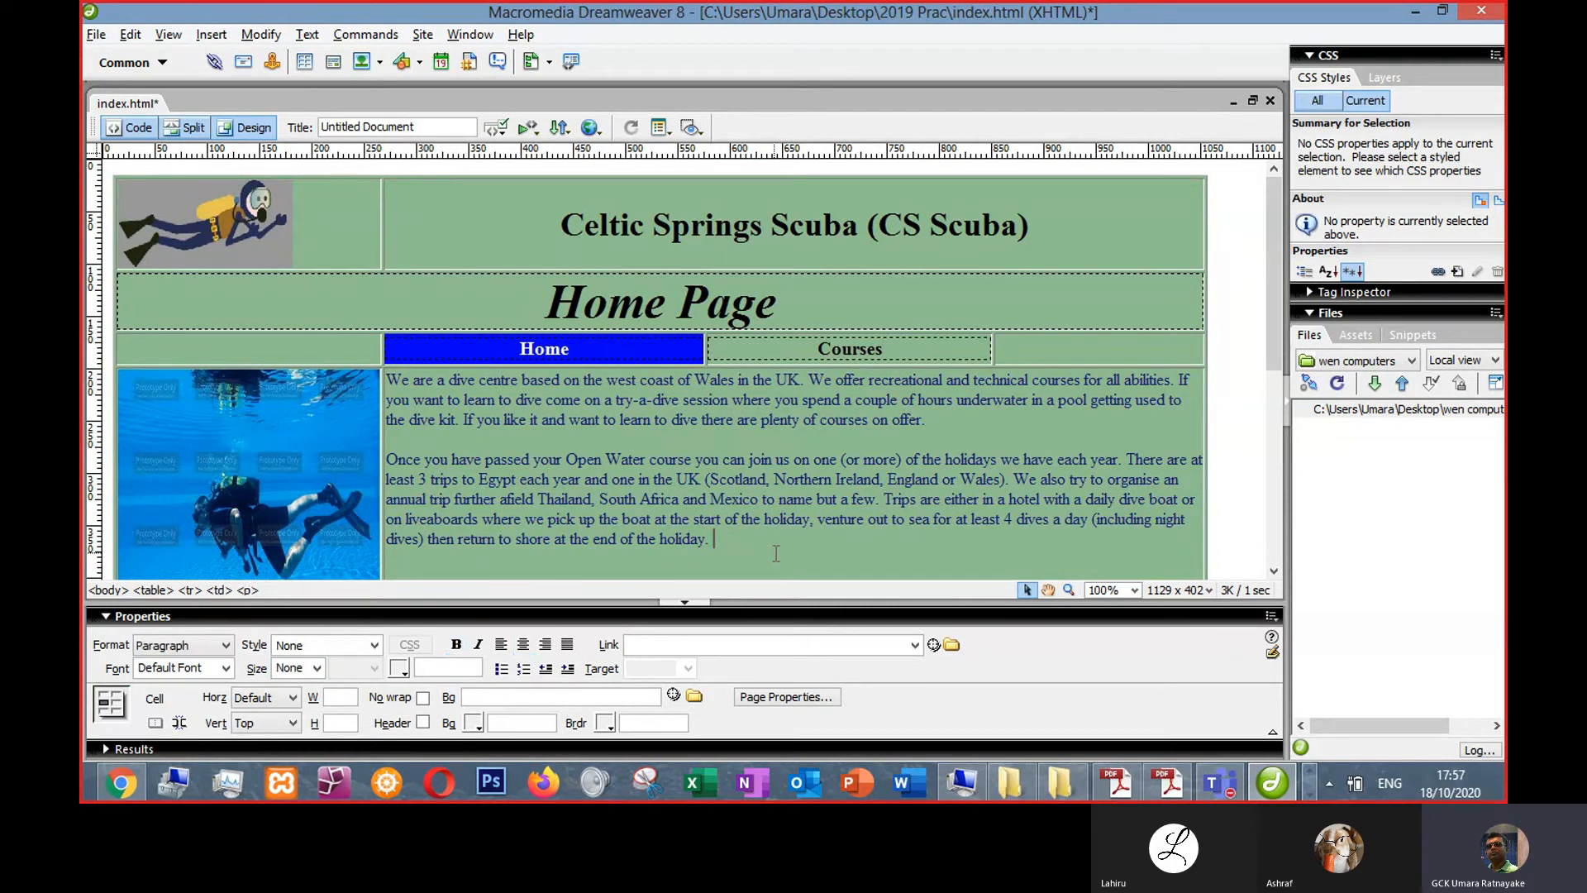
{"action": "left_click", "coordinate": [817, 420]}
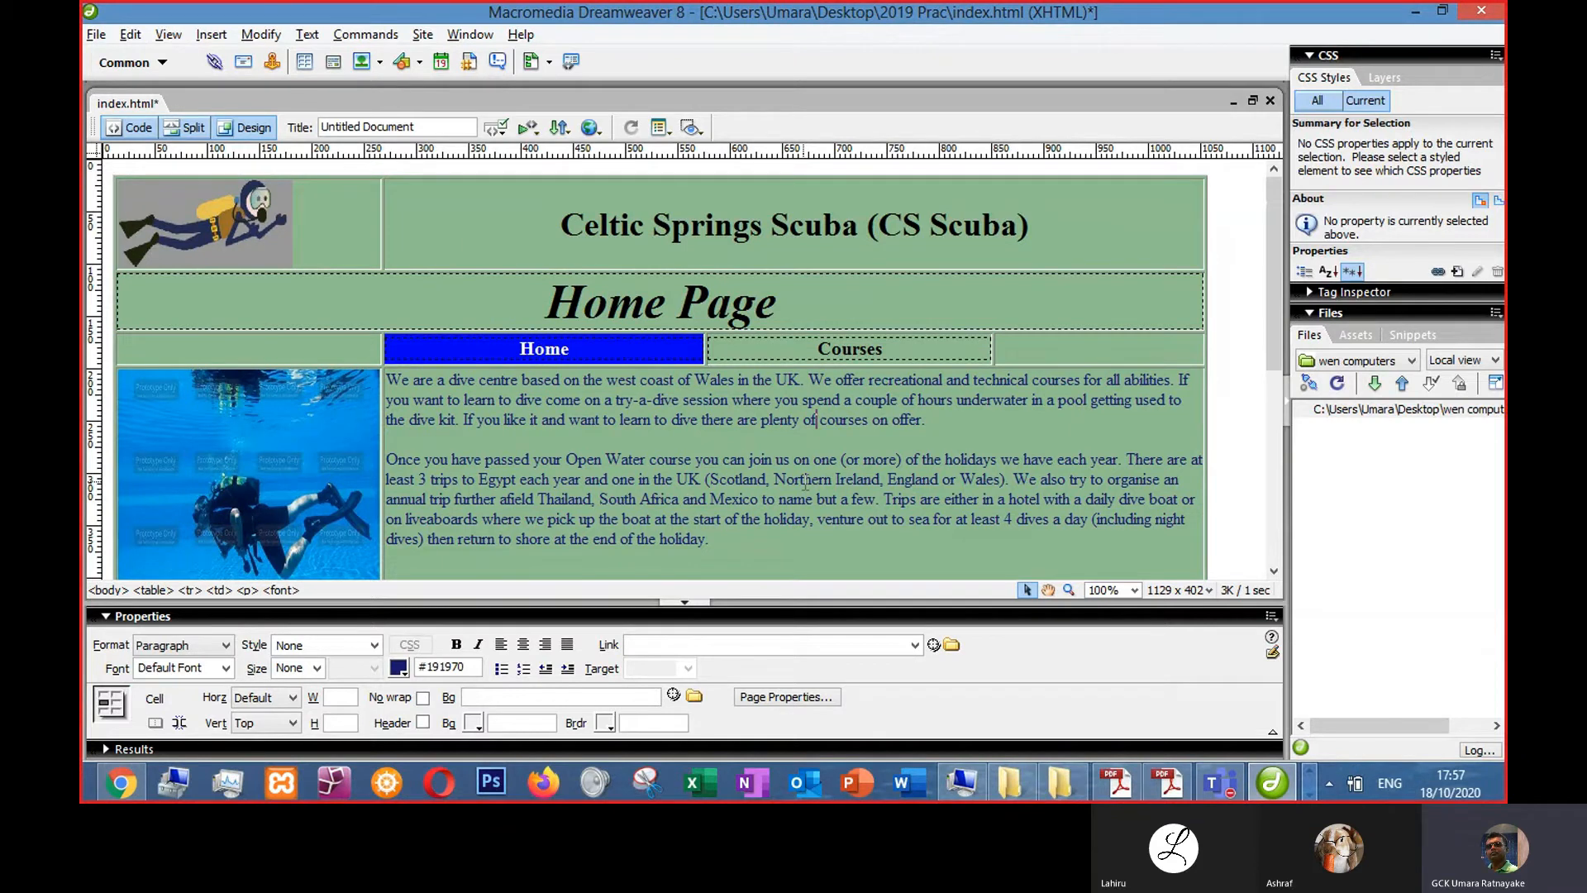
{"action": "scroll", "coordinate": [804, 484], "scroll_direction": "down", "scroll_amount": 3}
{"action": "scroll", "coordinate": [455, 336], "scroll_direction": "up", "scroll_amount": 2}
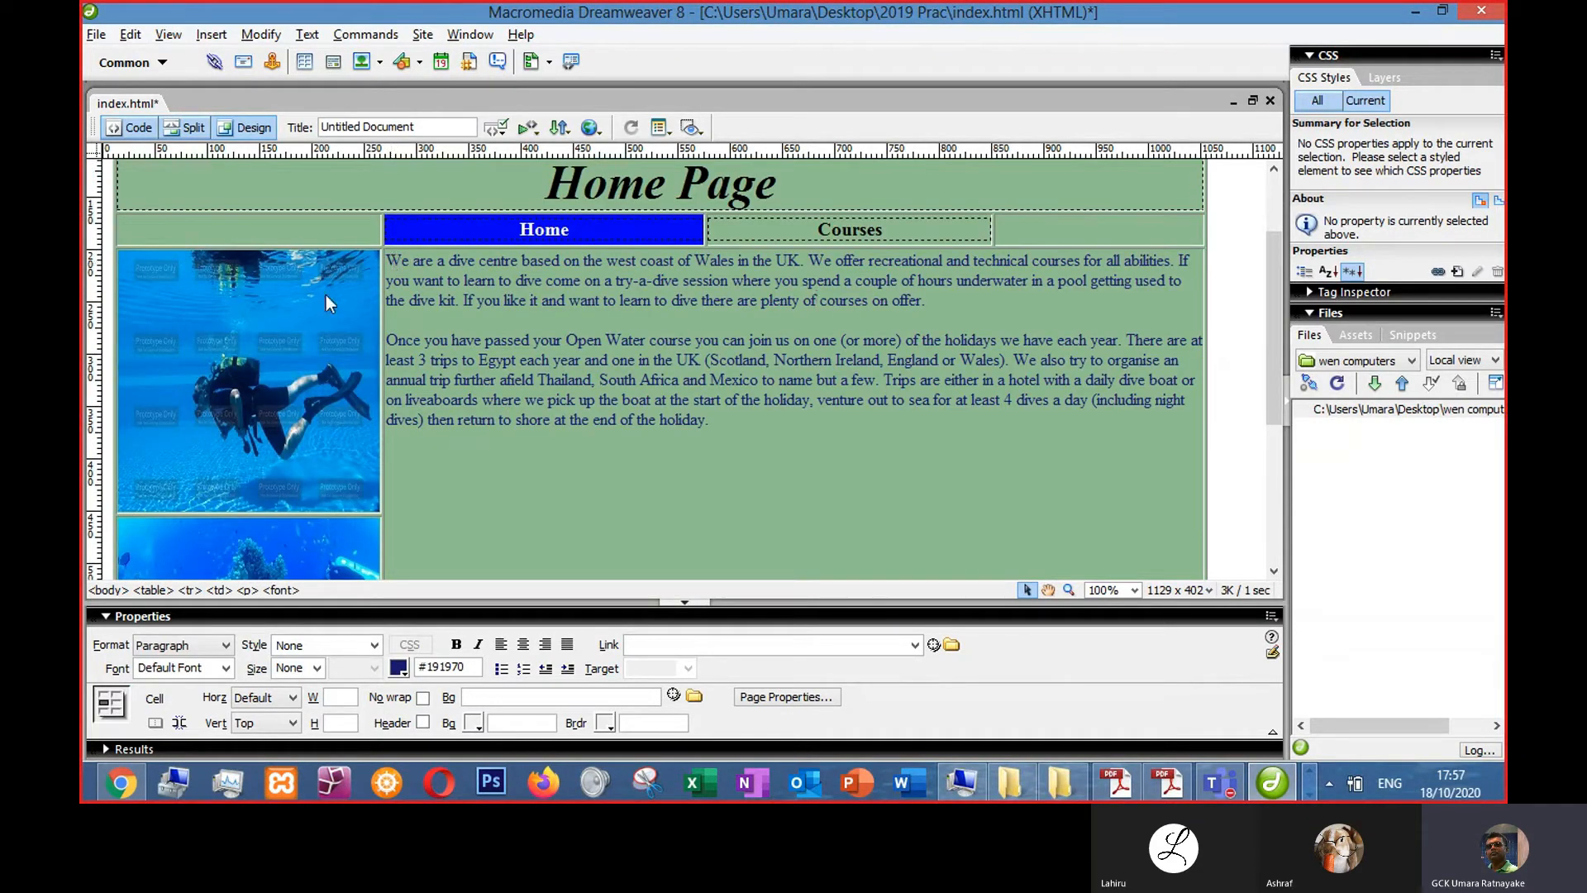
{"action": "left_click", "coordinate": [266, 359]}
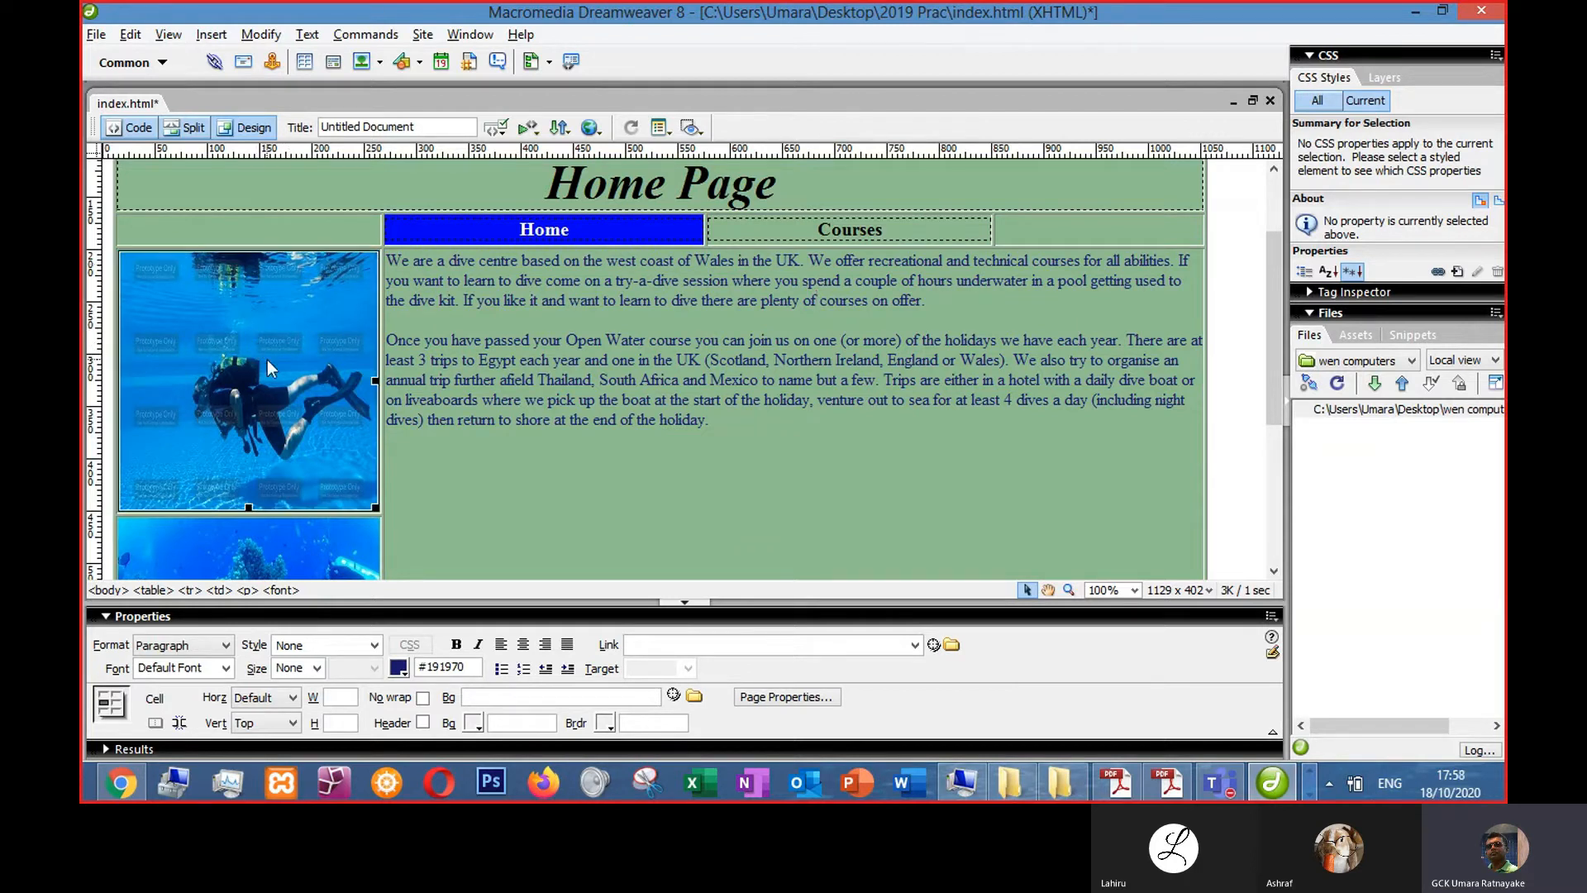
{"action": "left_click", "coordinate": [494, 300]}
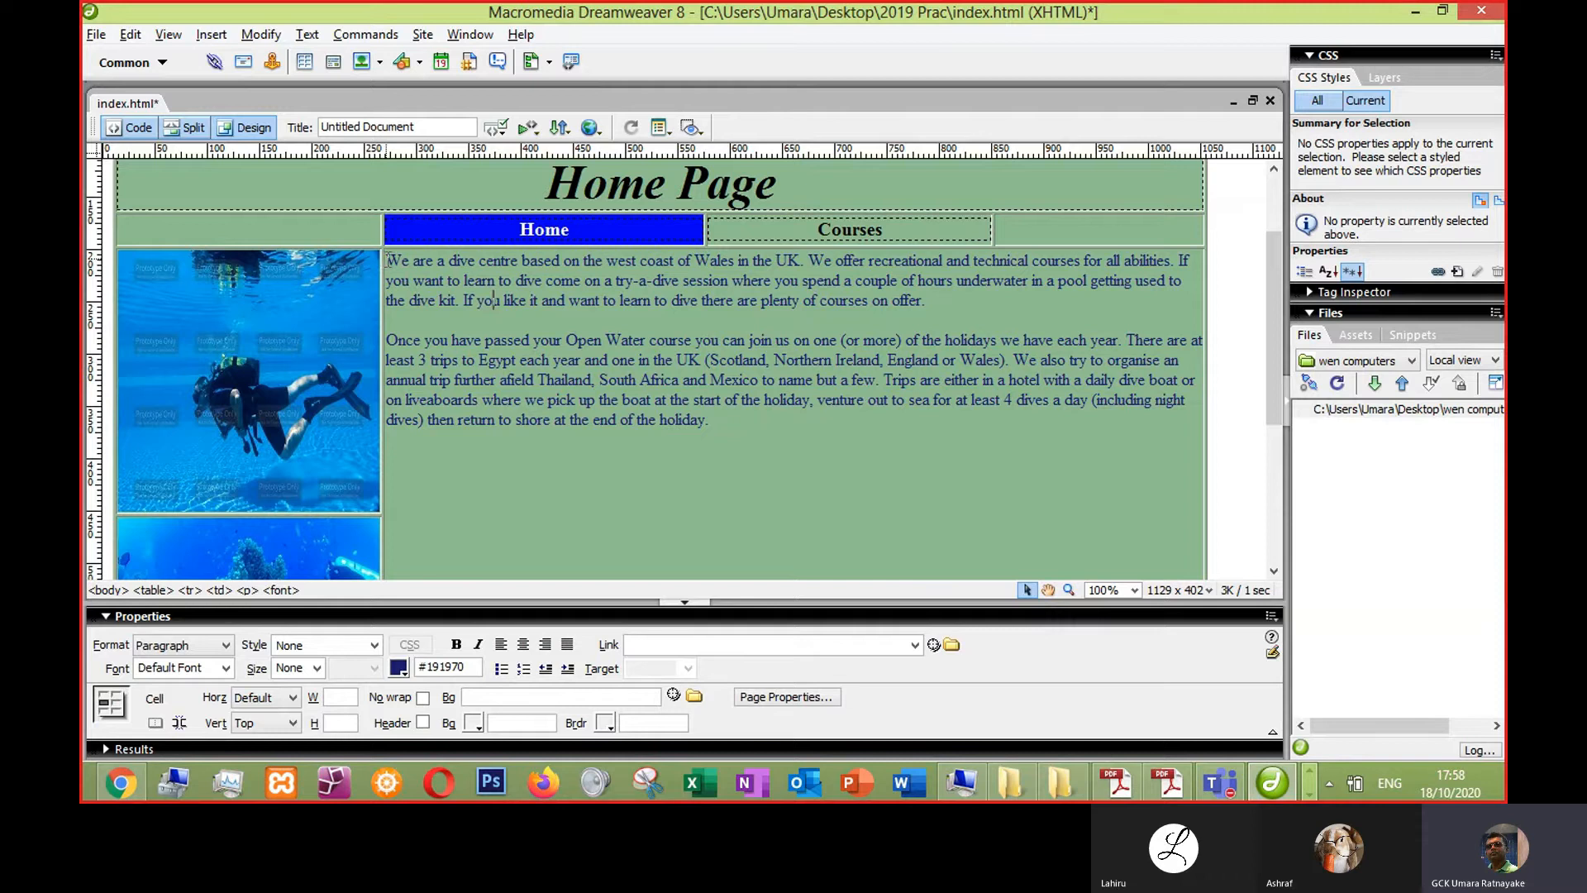
{"action": "left_click_drag", "start_coordinate": [389, 260], "coordinate": [721, 419]}
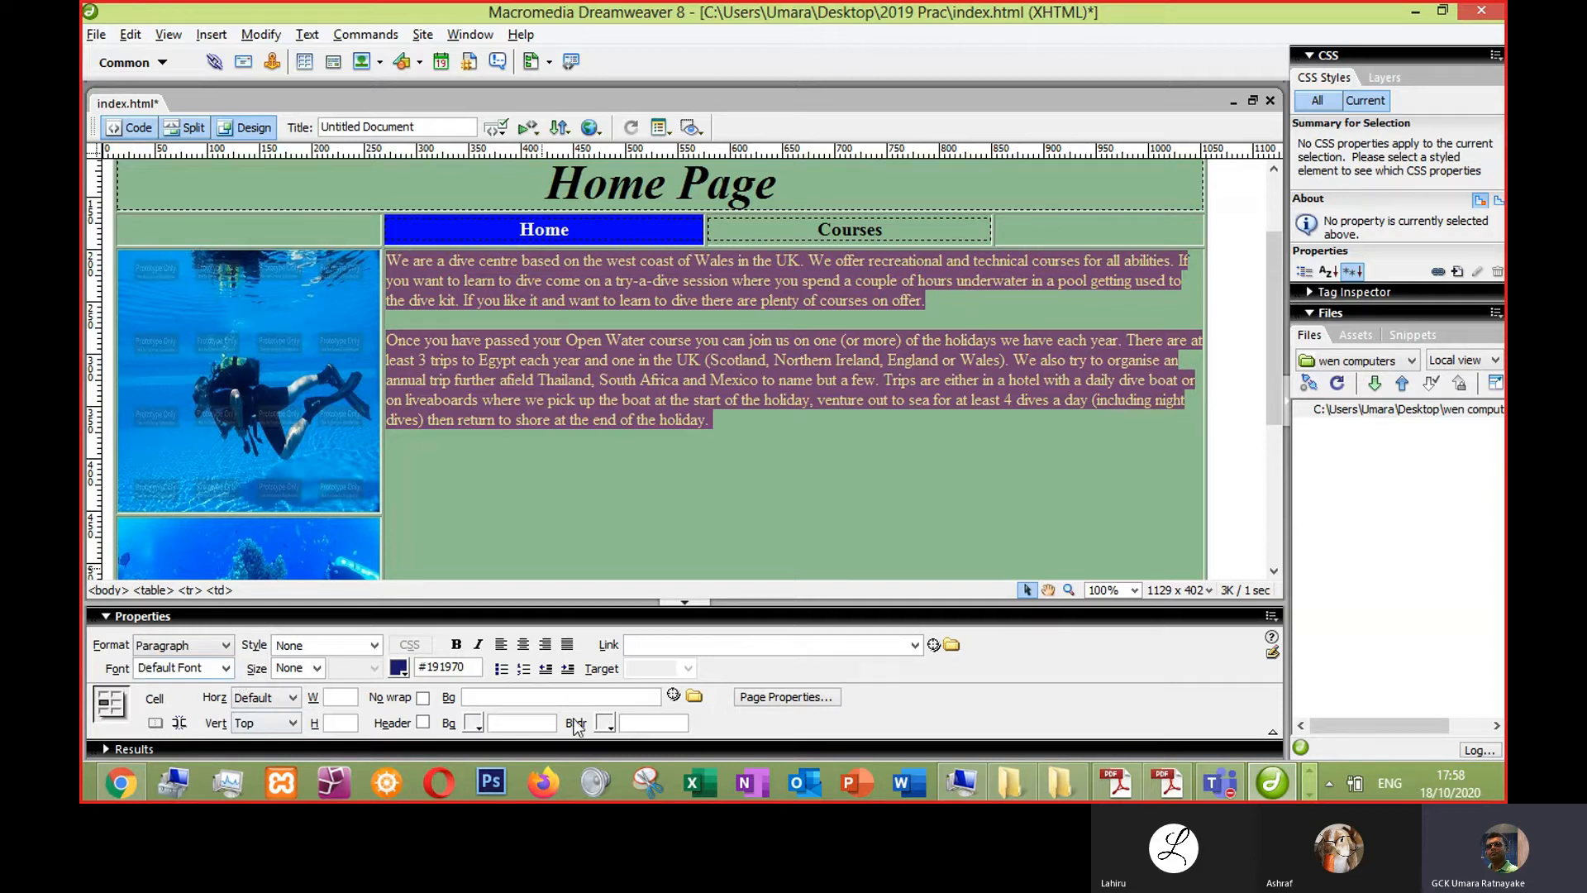
{"action": "left_click", "coordinate": [557, 501]}
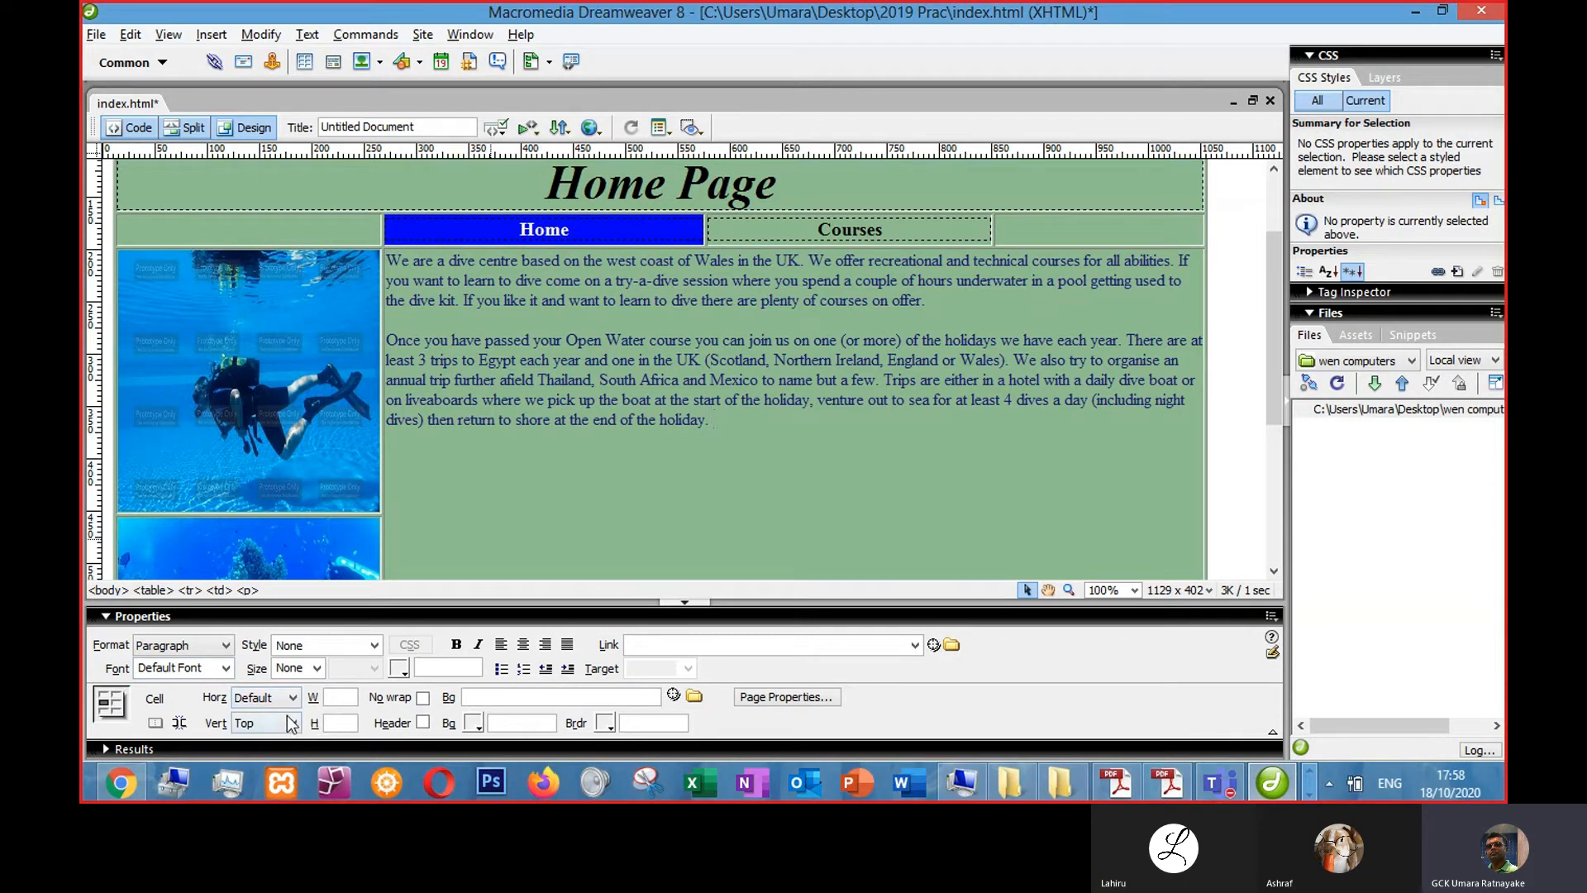
{"action": "left_click", "coordinate": [521, 399]}
{"action": "key", "text": "Return"}
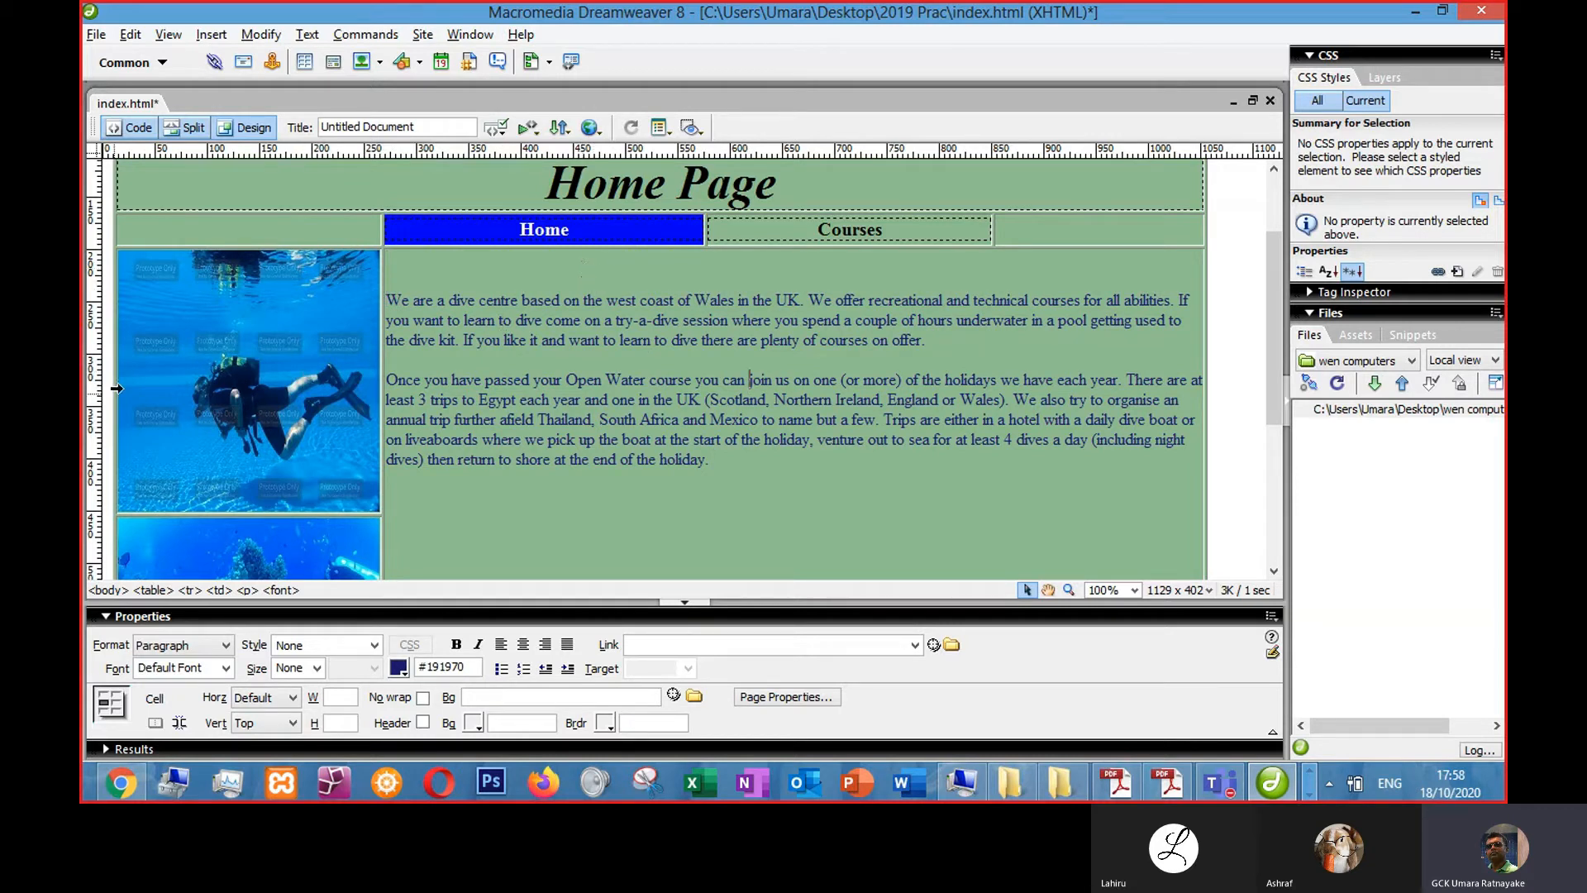
{"action": "scroll", "coordinate": [354, 359], "scroll_direction": "up", "scroll_amount": 2}
{"action": "scroll", "coordinate": [304, 395], "scroll_direction": "down", "scroll_amount": 2}
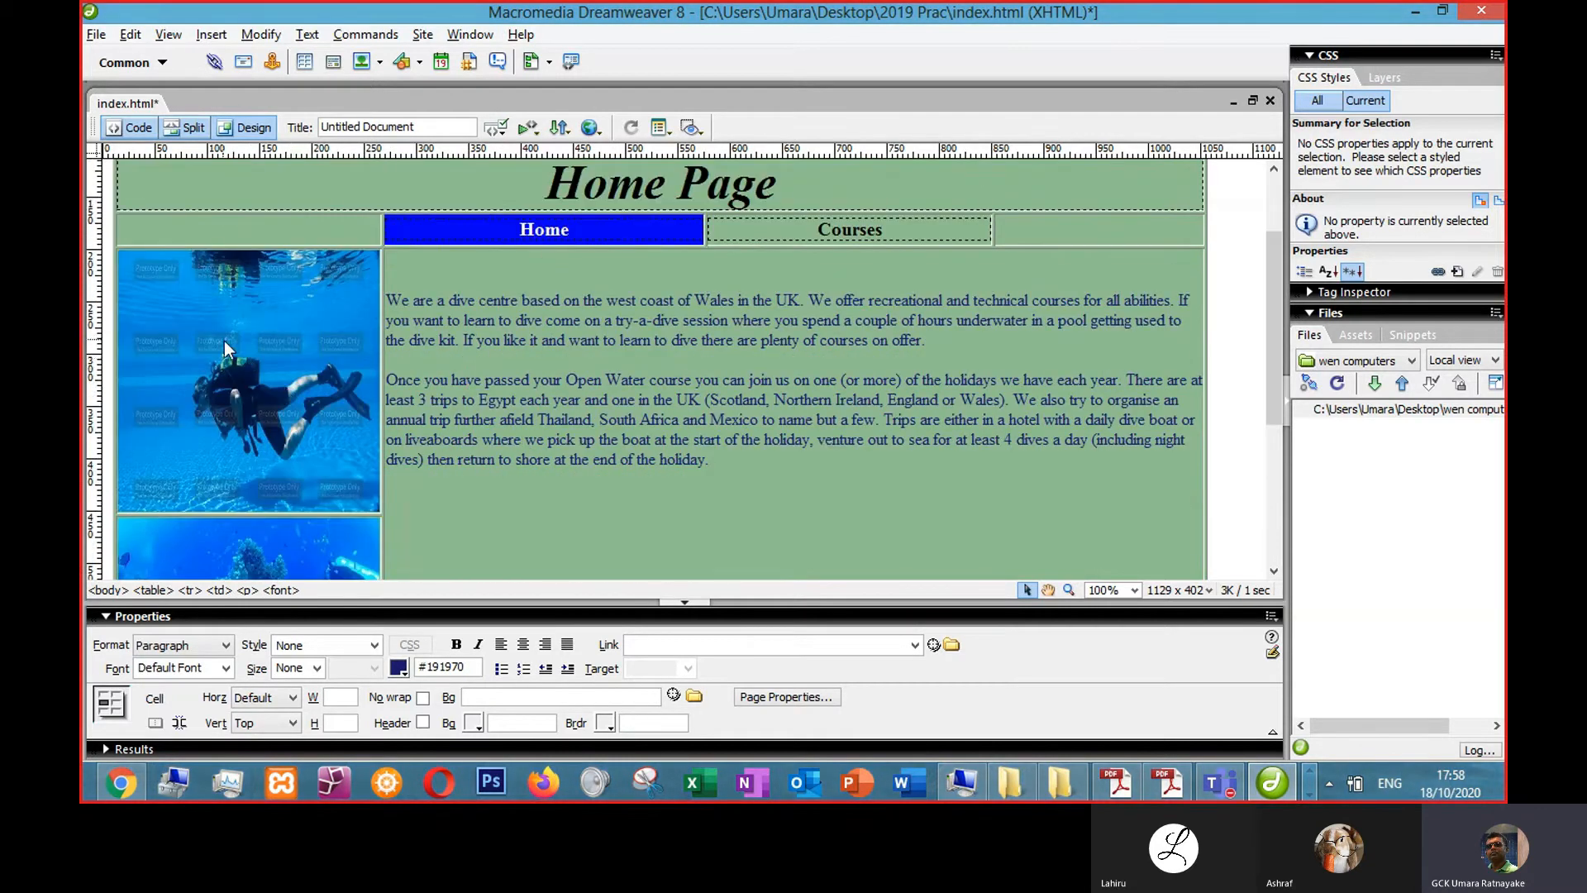
{"action": "left_click", "coordinate": [247, 344]}
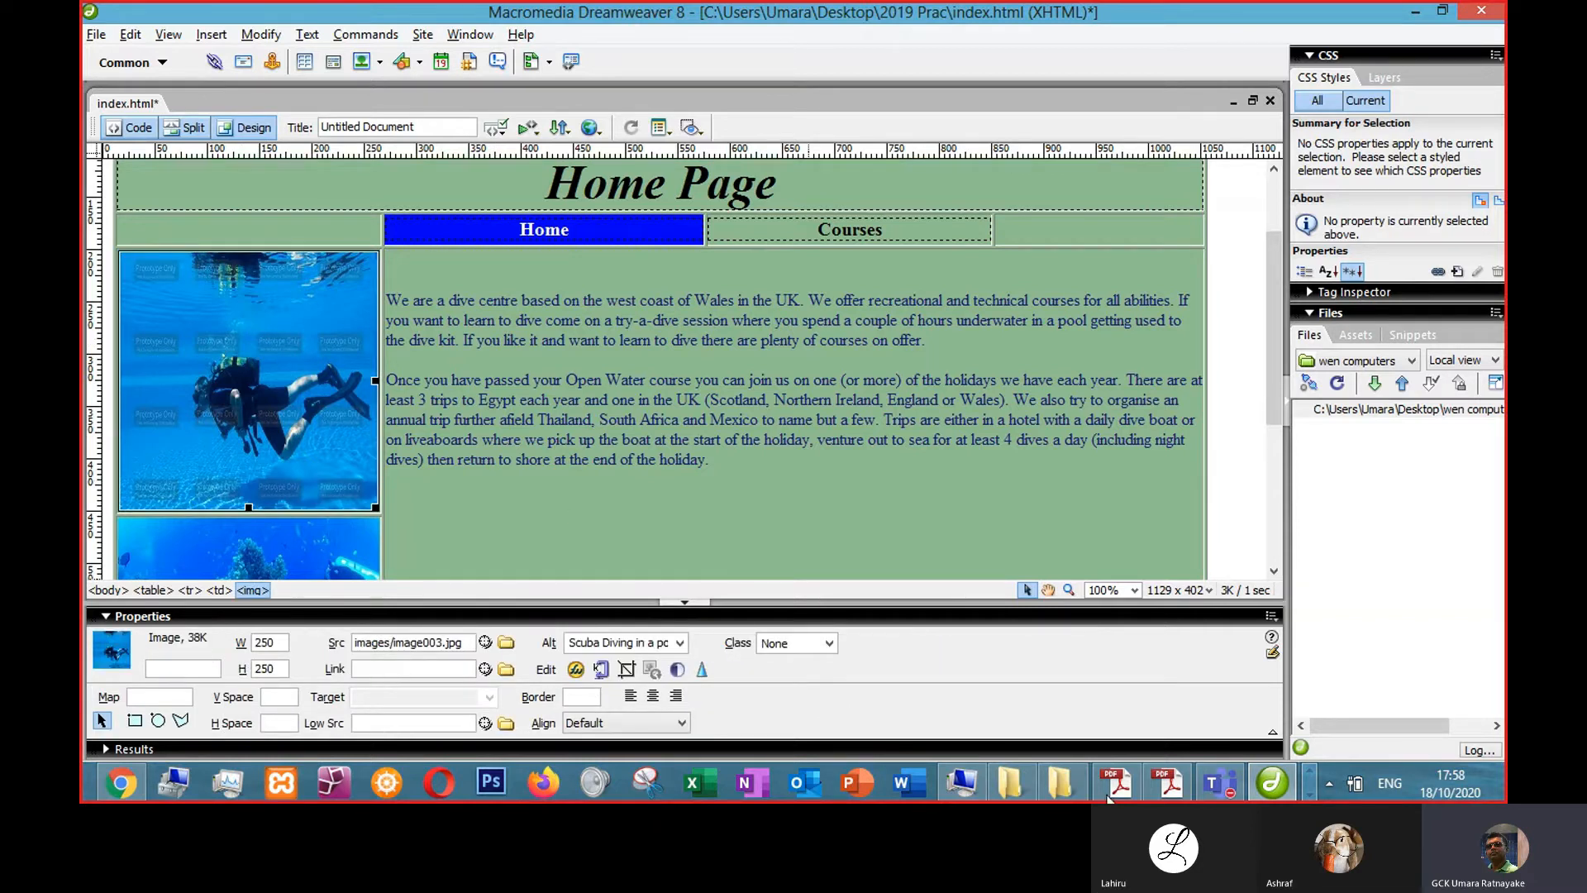
{"action": "left_click", "coordinate": [1154, 772]}
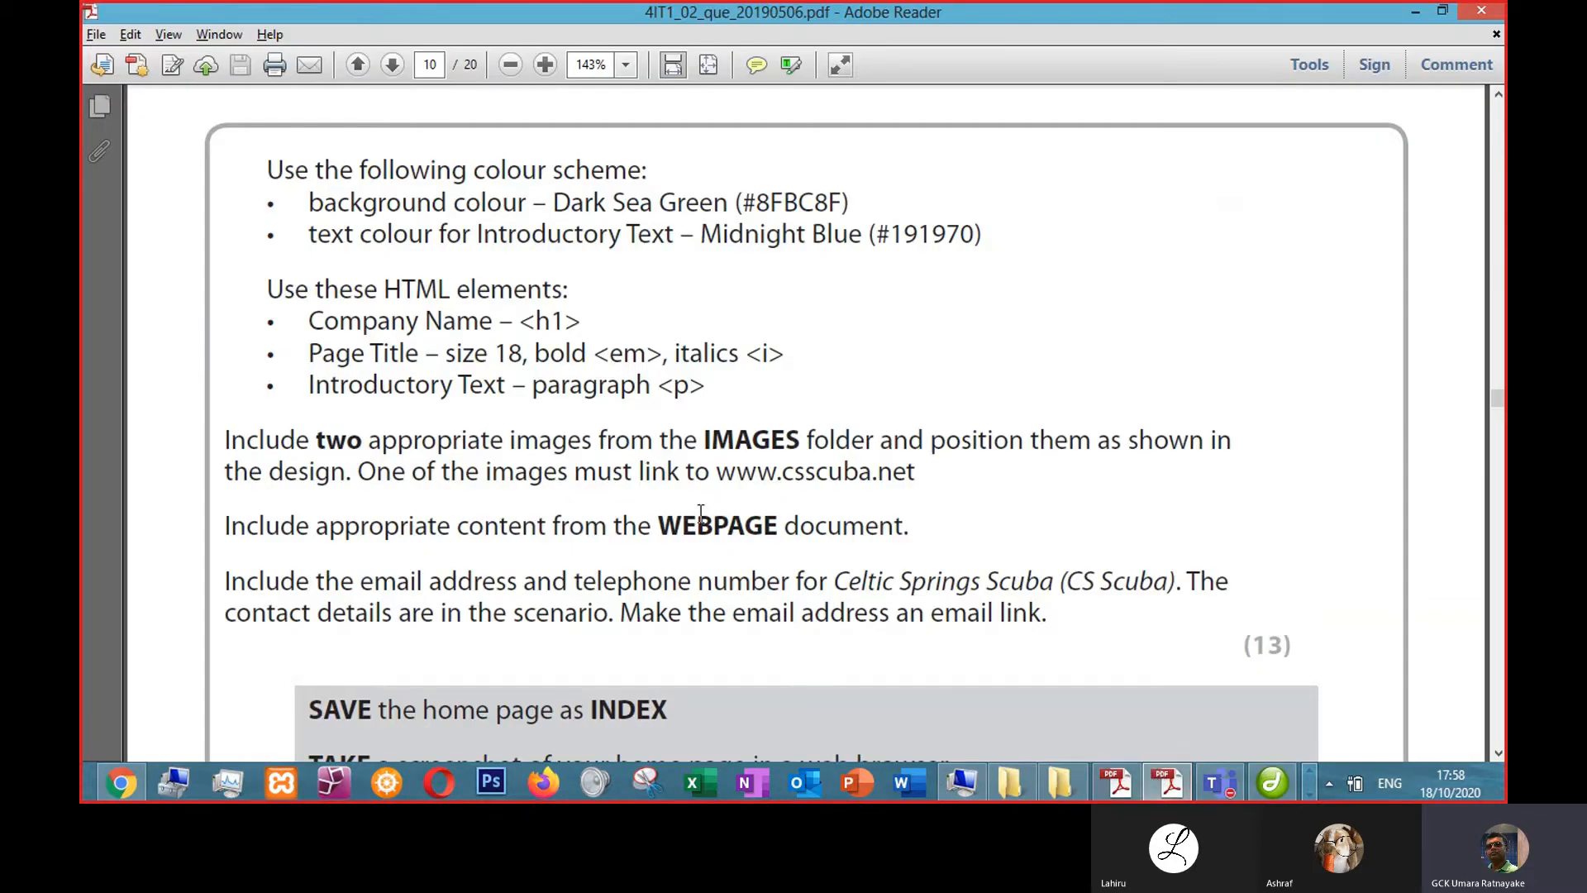
{"action": "scroll", "coordinate": [795, 545], "scroll_direction": "down", "scroll_amount": 1}
{"action": "scroll", "coordinate": [795, 545], "scroll_direction": "down", "scroll_amount": 2}
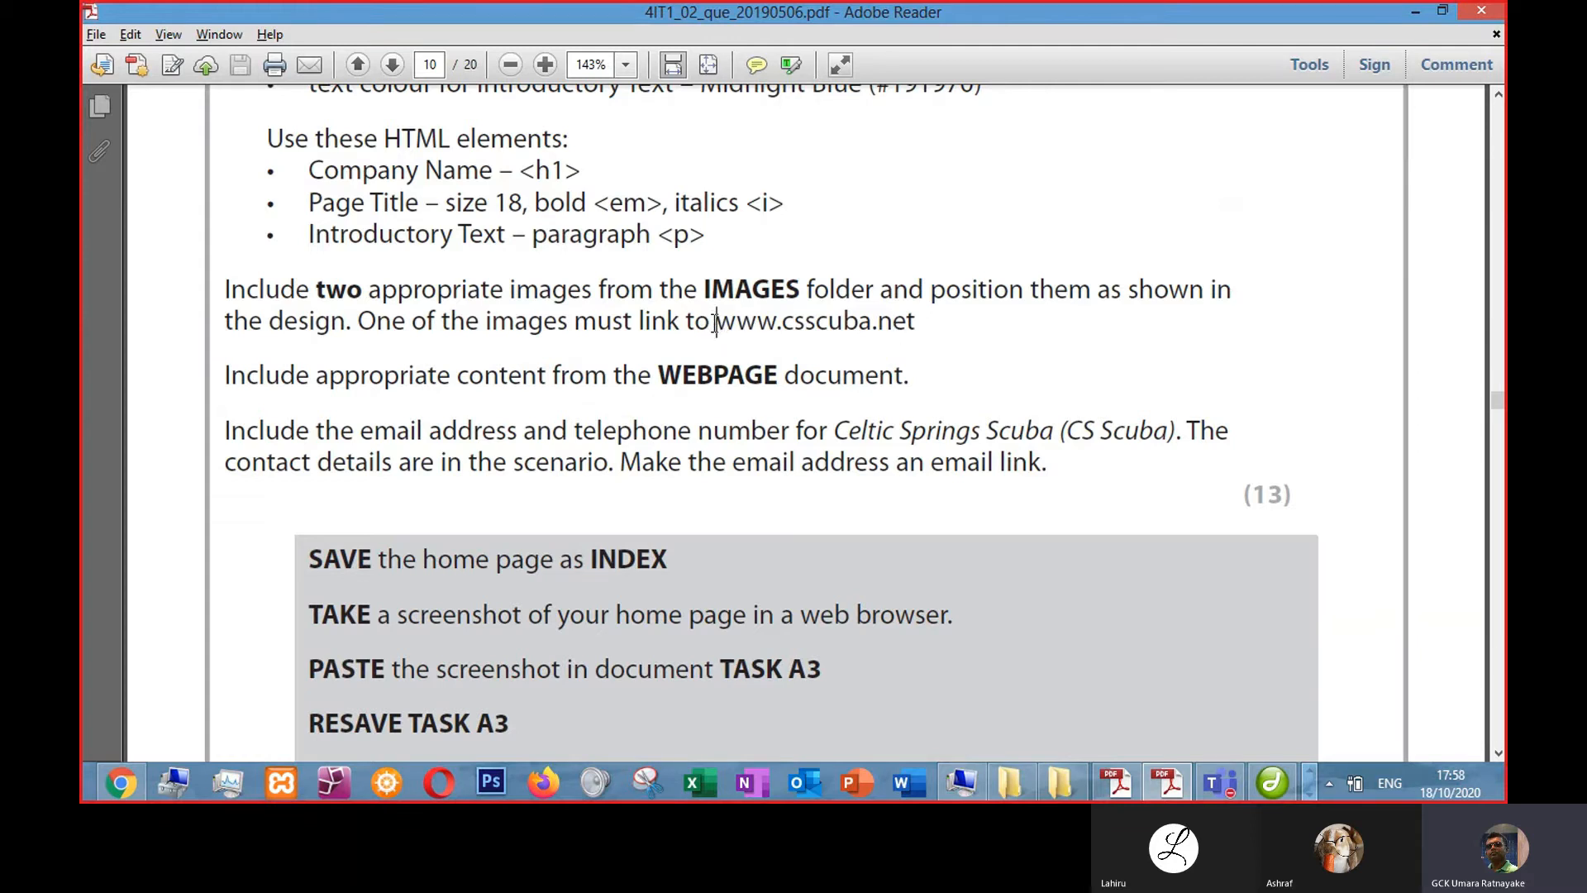
{"action": "left_click_drag", "start_coordinate": [716, 324], "coordinate": [926, 329]}
{"action": "key", "text": "ctrl+c"}
{"action": "key", "text": "alt+Tab"}
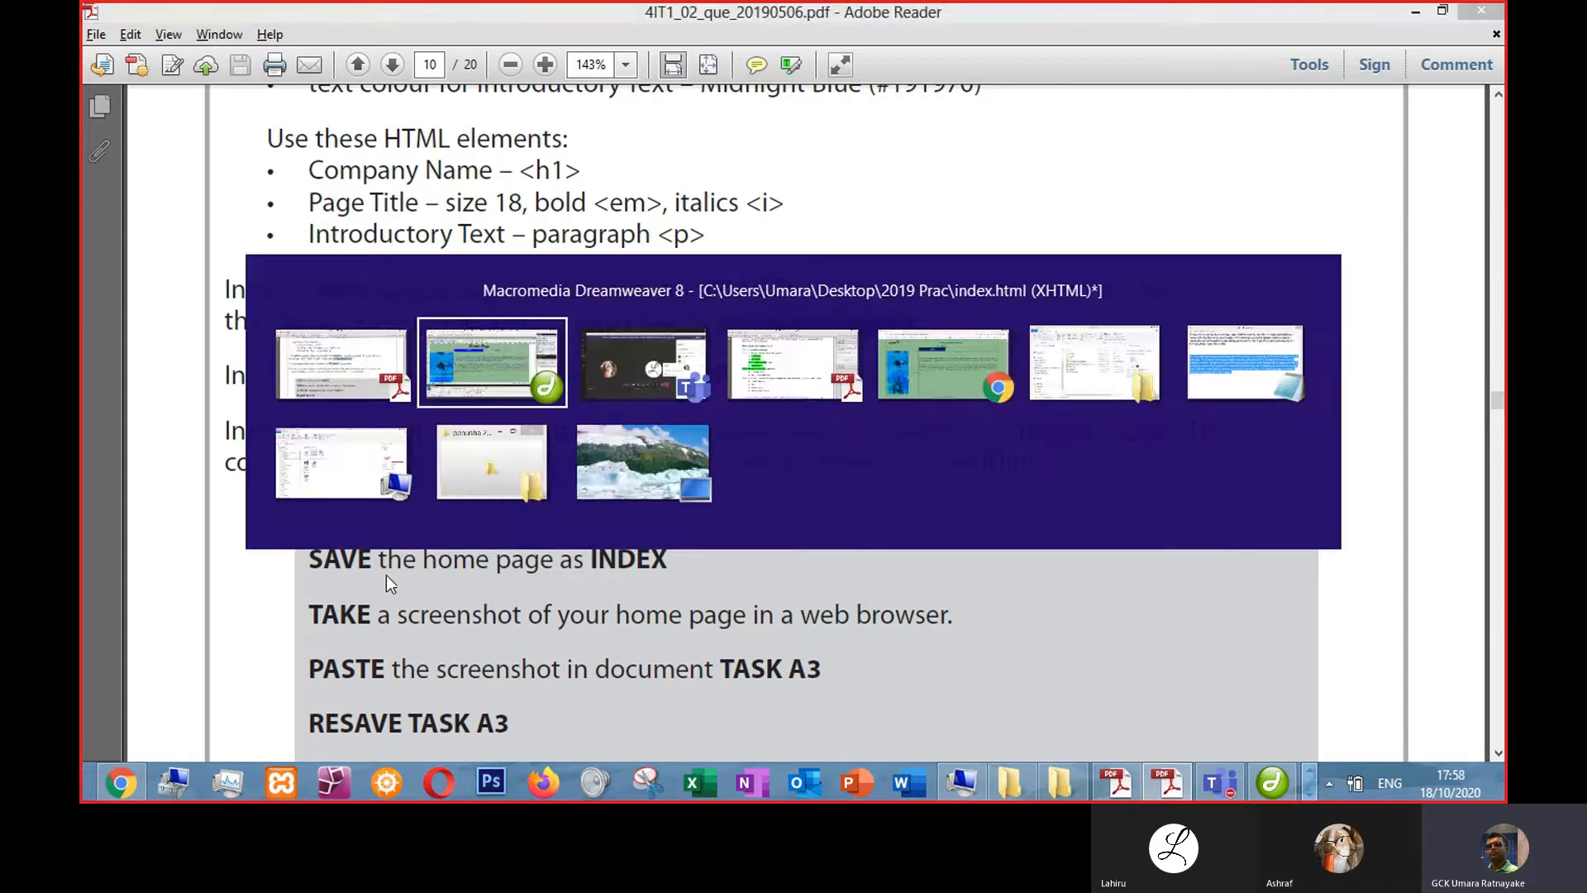
{"action": "key", "text": "ctrl+v"}
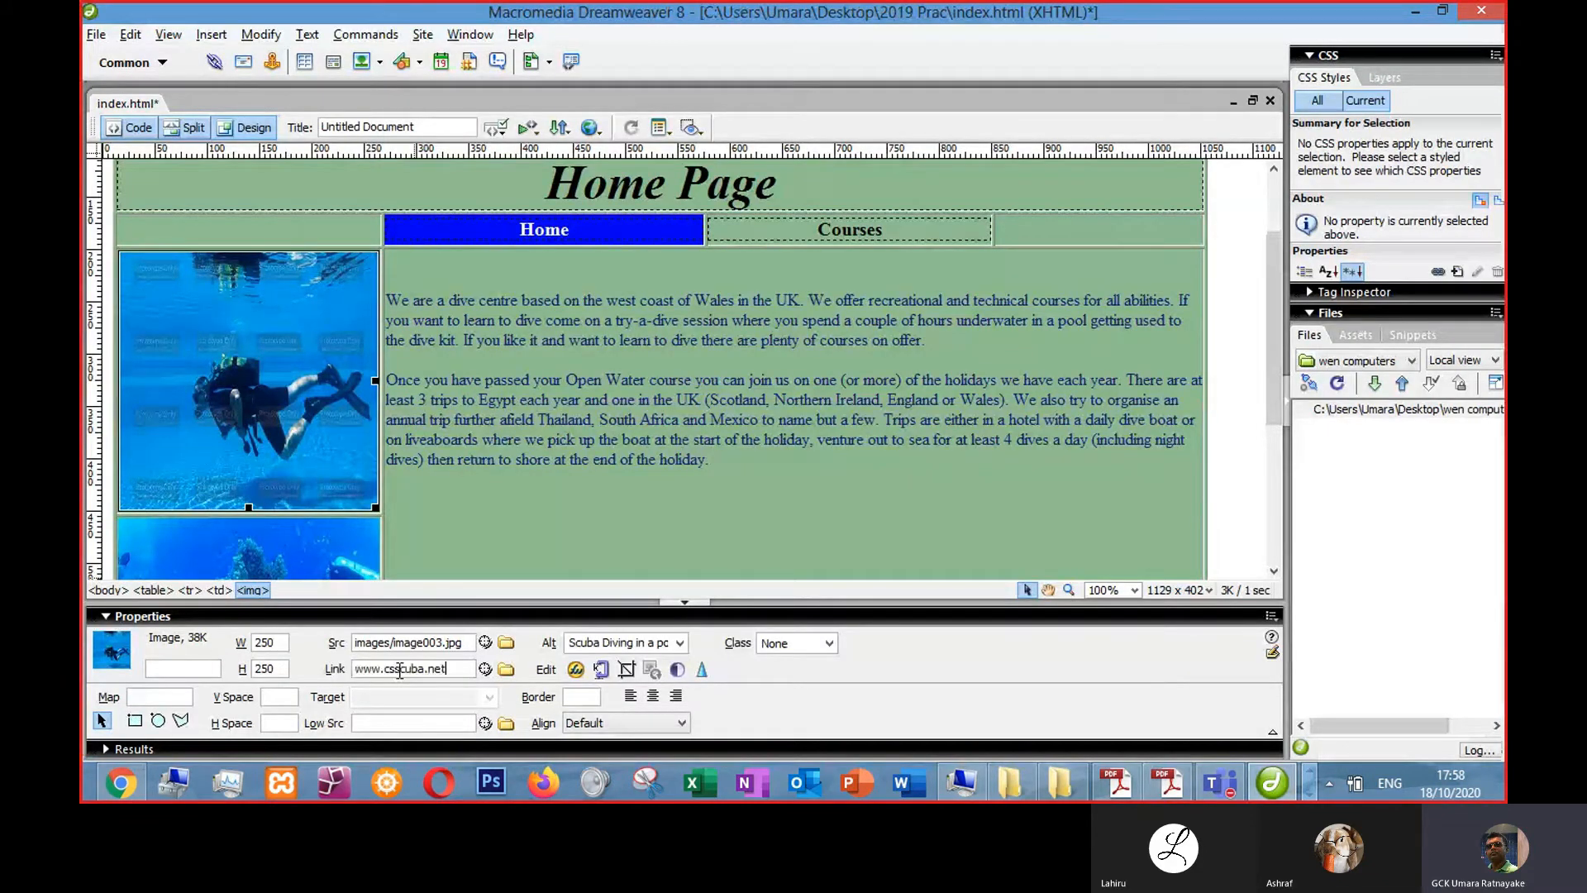
{"action": "left_click", "coordinate": [357, 668]}
{"action": "type", "text": "http"}
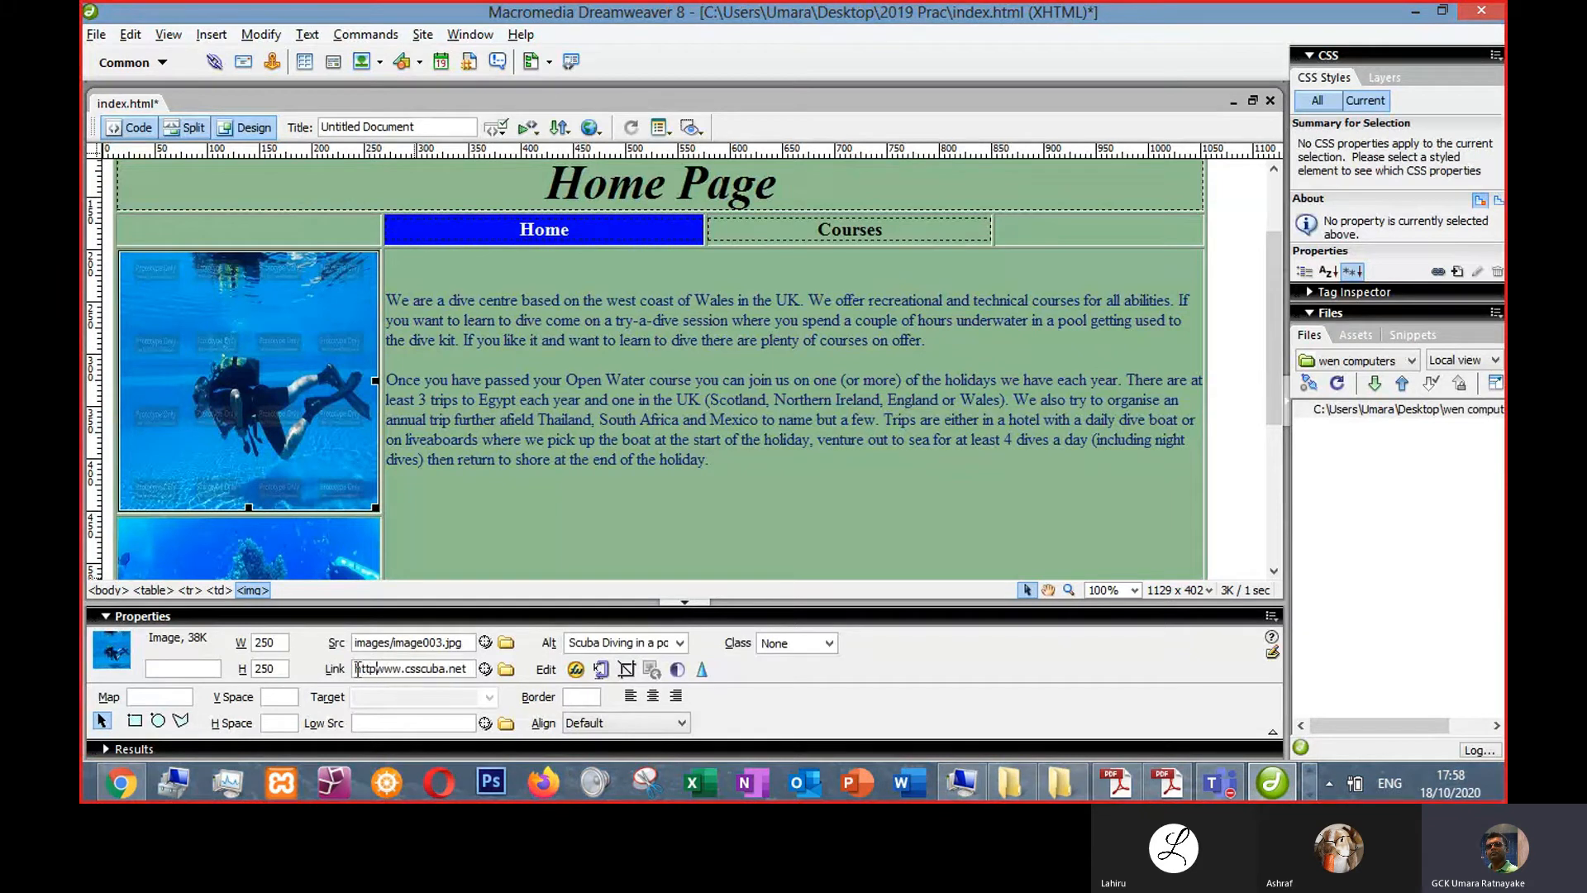
{"action": "type", "text": "://"}
{"action": "left_click", "coordinate": [673, 368]}
{"action": "left_click", "coordinate": [307, 355]}
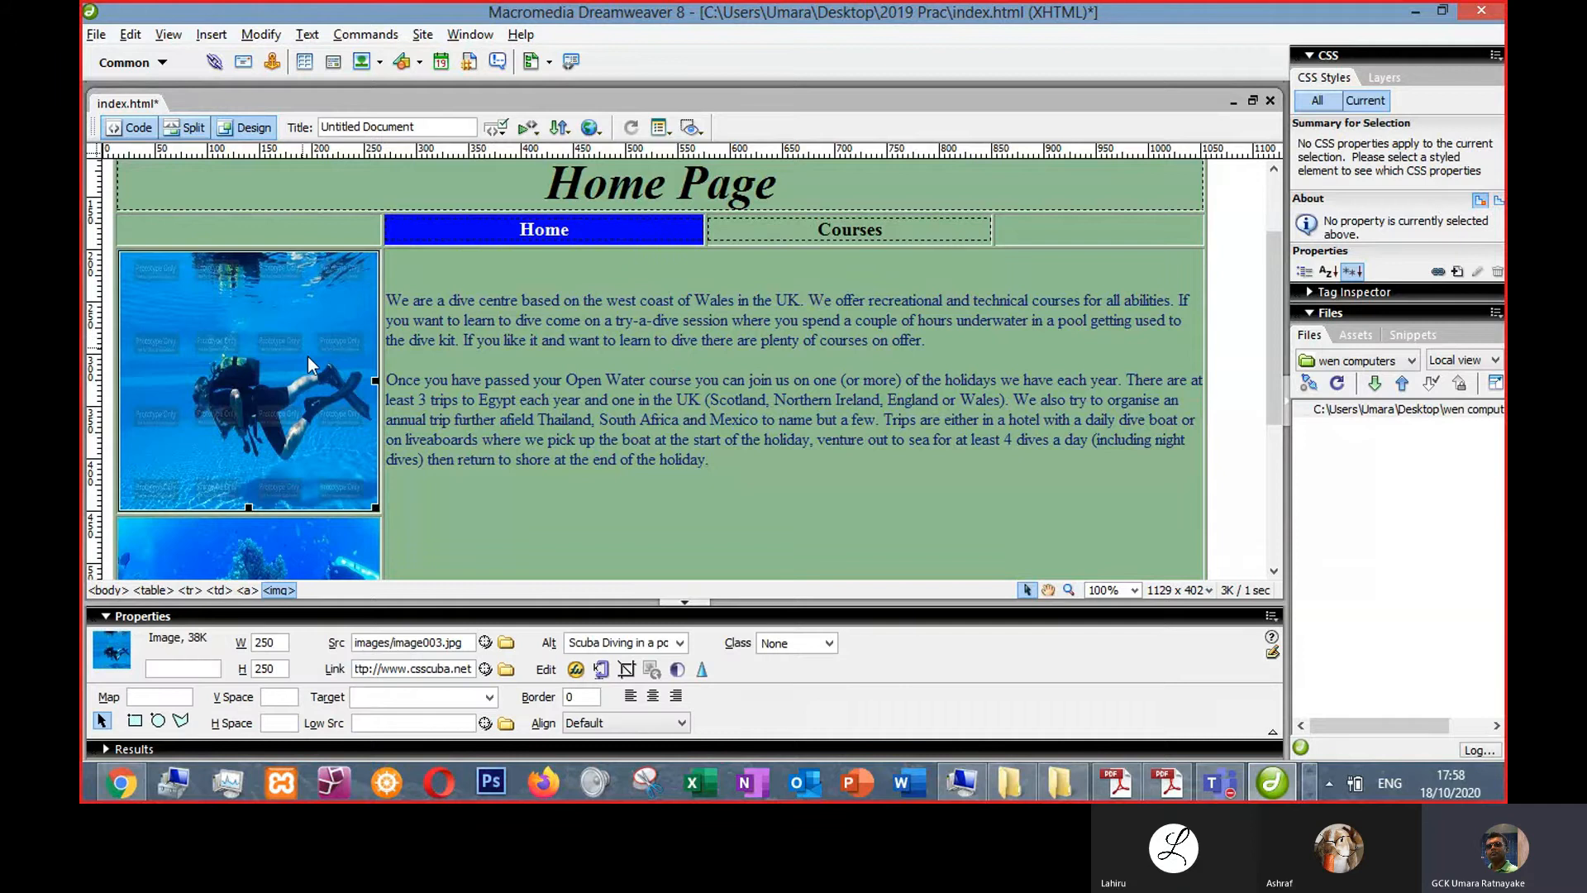
- Set the image link's target to _blank and save the page
{"action": "left_click_drag", "start_coordinate": [386, 676], "coordinate": [343, 678]}
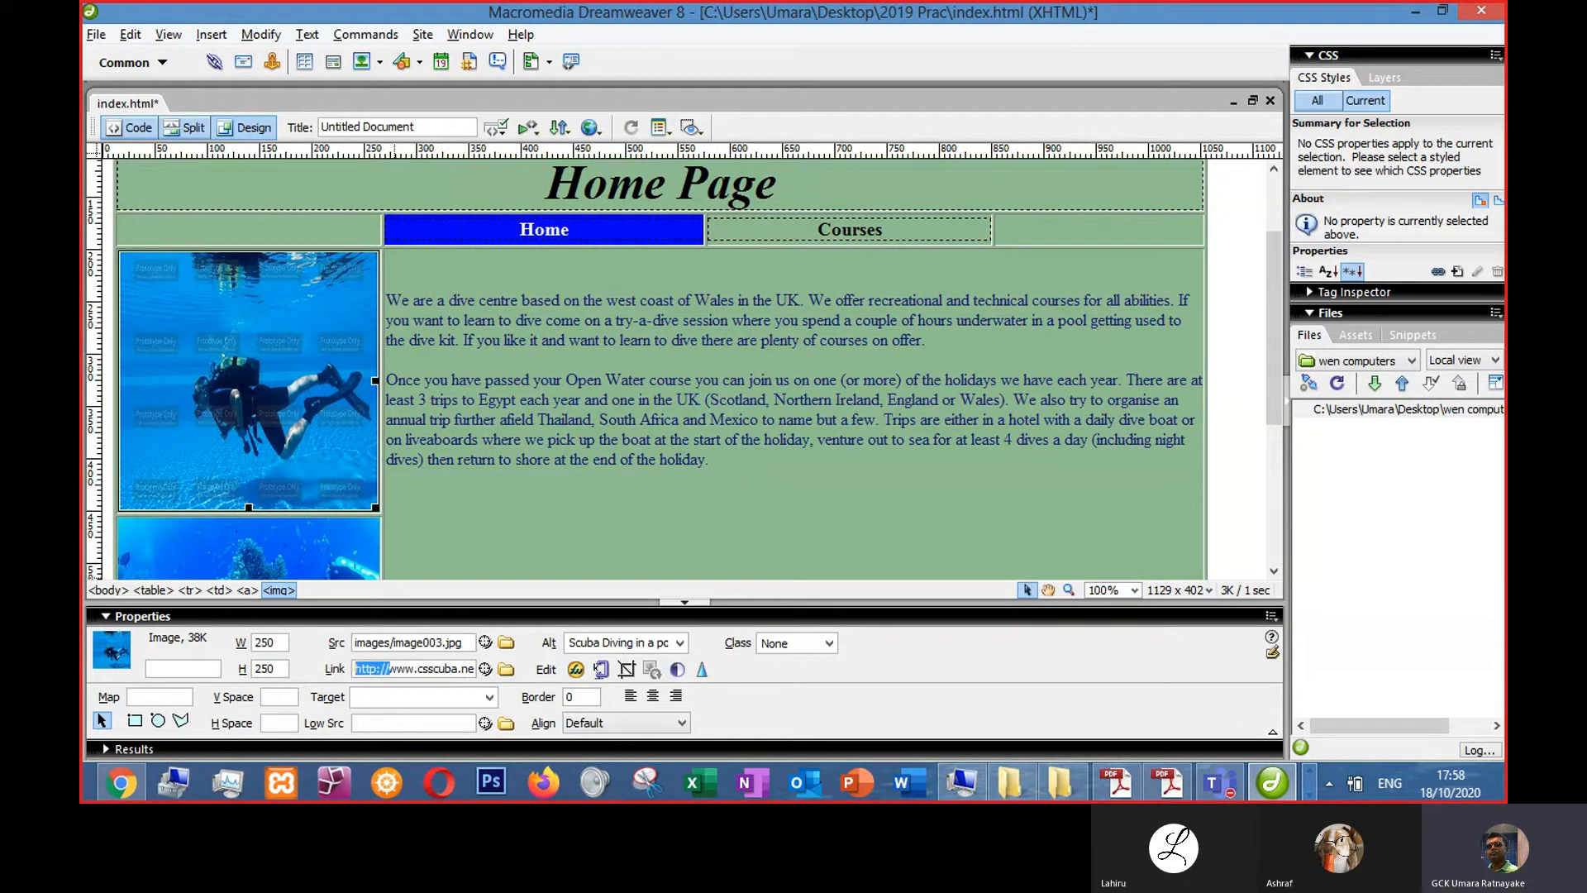
{"action": "left_click", "coordinate": [377, 697]}
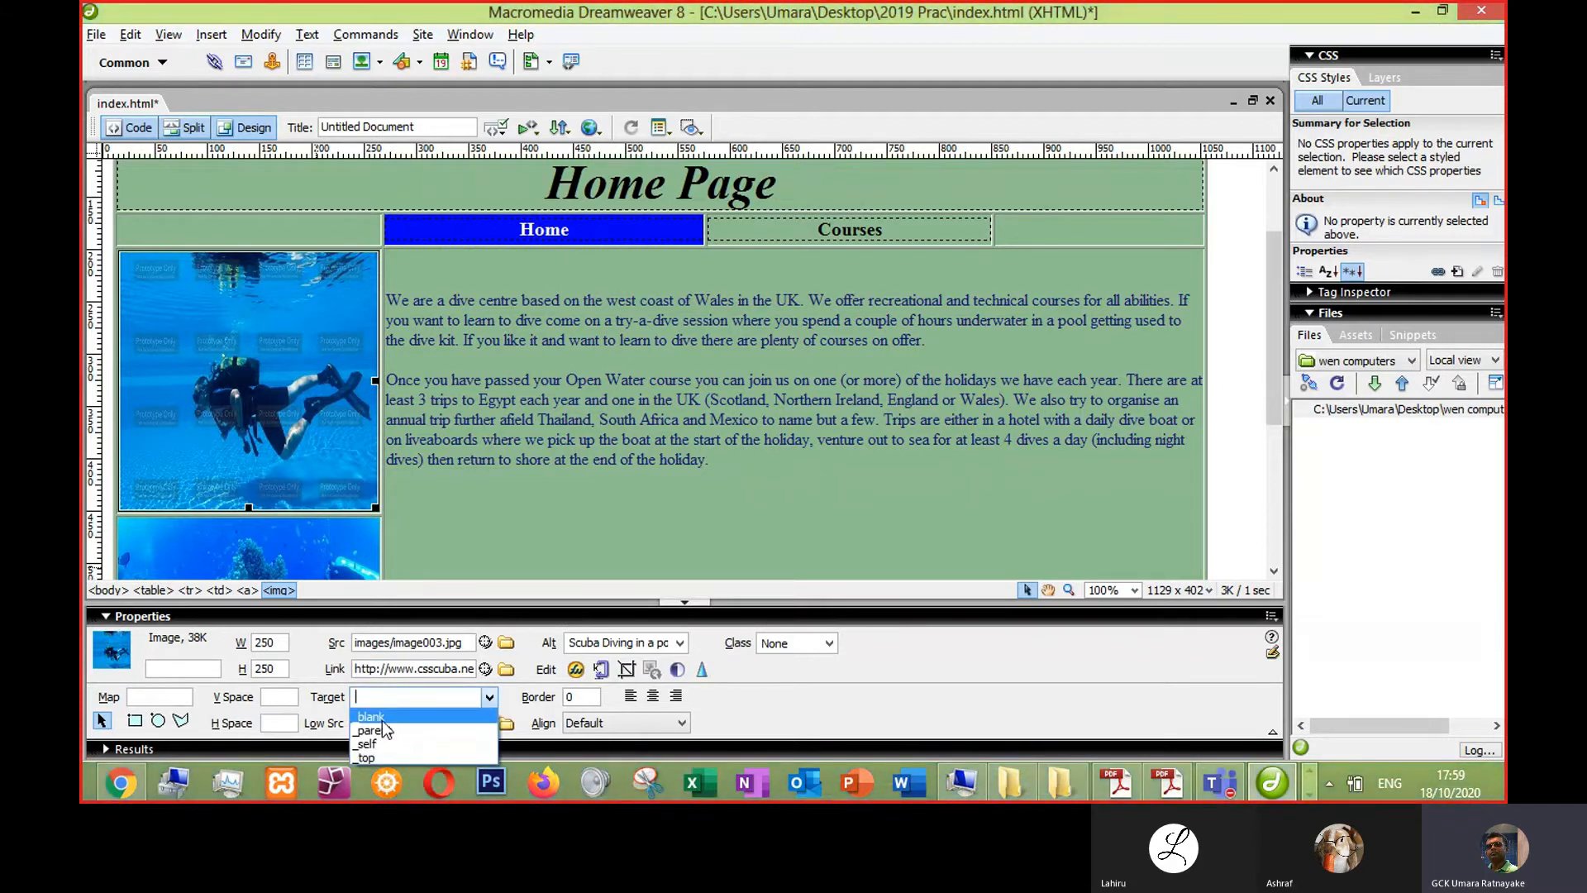
{"action": "left_click", "coordinate": [395, 716]}
{"action": "key", "text": "ctrl+s"}
{"action": "left_click", "coordinate": [503, 425]}
- Copy the contact e-mail and telephone line from the reference page in the browser and paste it into the footer cell
{"action": "key", "text": "alt+Tab"}
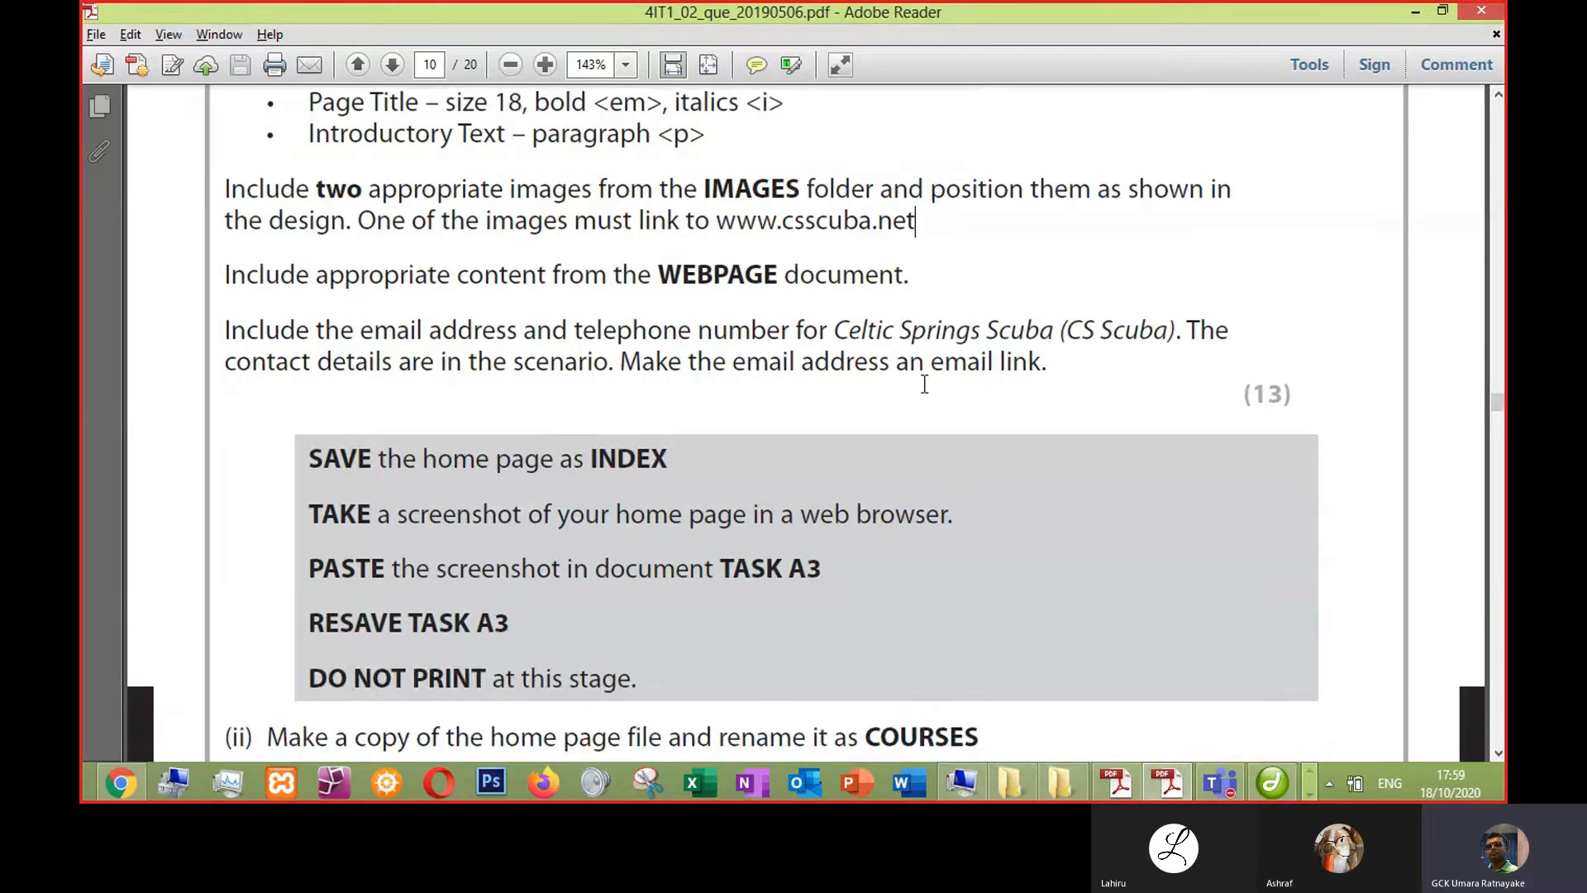
{"action": "key", "text": "alt+Tab"}
{"action": "key", "text": "alt+Tab"}
{"action": "key", "text": "Tab"}
{"action": "key", "text": "Tab"}
{"action": "key", "text": "Tab"}
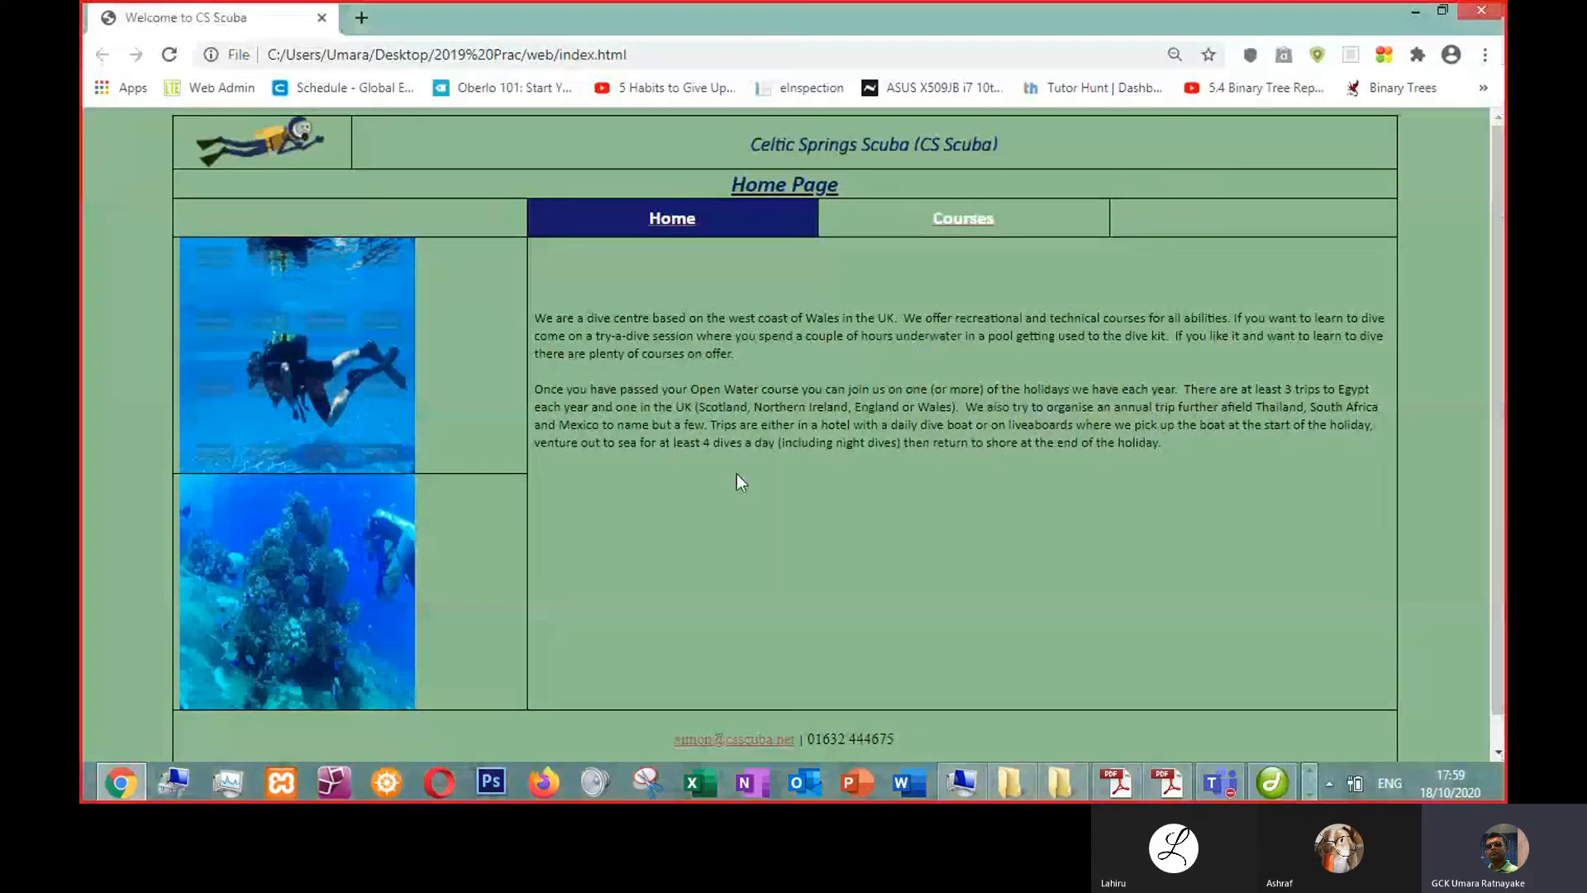
{"action": "scroll", "coordinate": [662, 572], "scroll_direction": "down", "scroll_amount": 3}
{"action": "left_click_drag", "start_coordinate": [667, 707], "coordinate": [929, 711]}
{"action": "key", "text": "ctrl+c"}
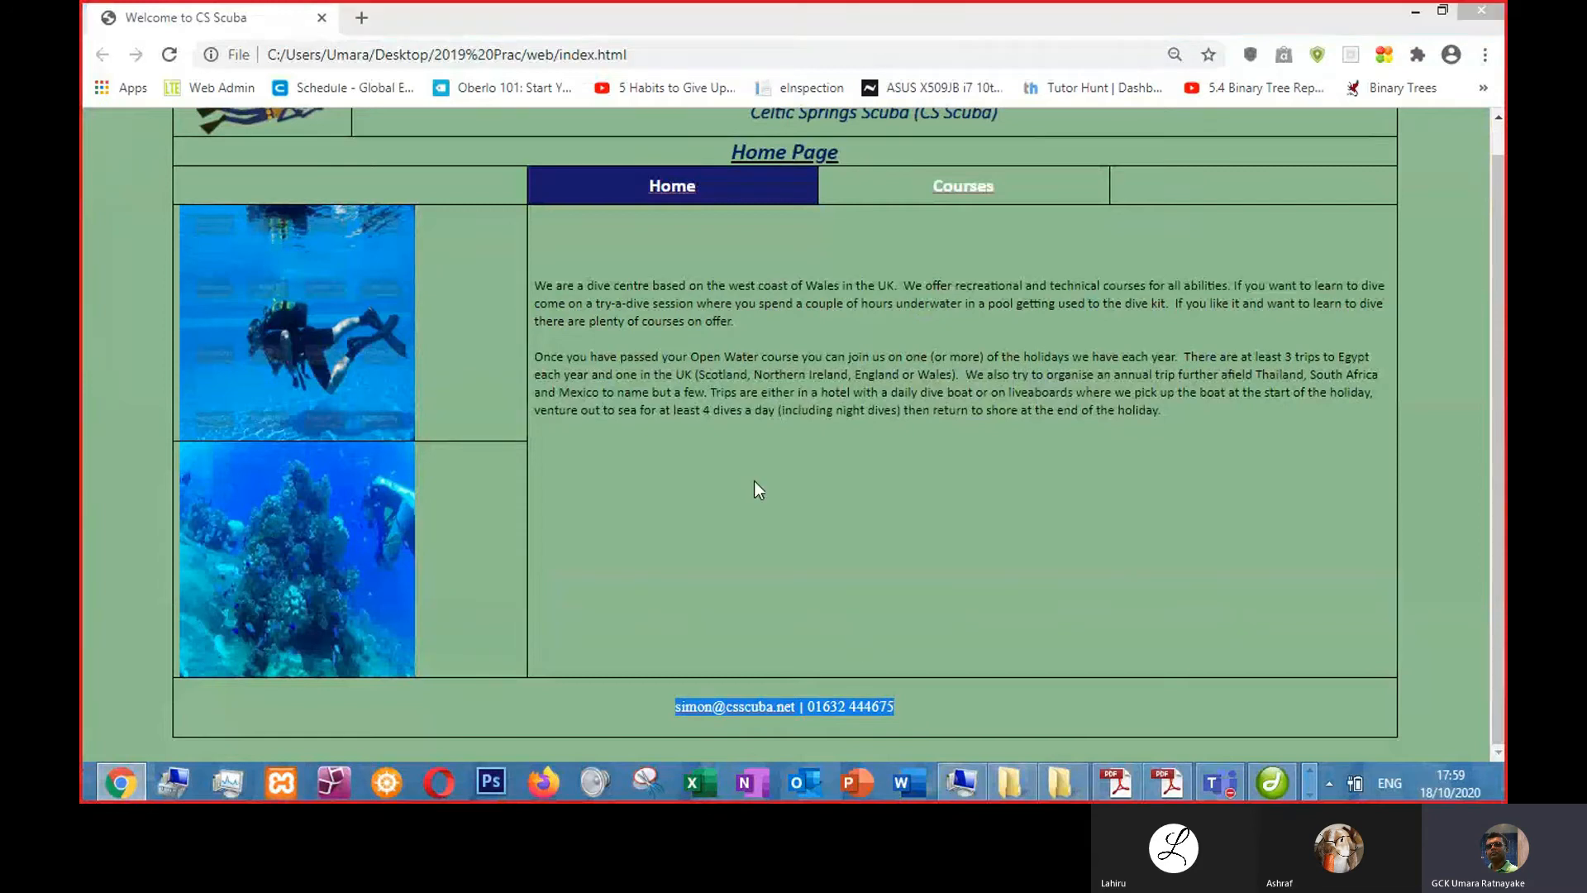
{"action": "key", "text": "alt+Tab"}
{"action": "scroll", "coordinate": [509, 511], "scroll_direction": "down", "scroll_amount": 3}
{"action": "scroll", "coordinate": [508, 511], "scroll_direction": "down", "scroll_amount": 1}
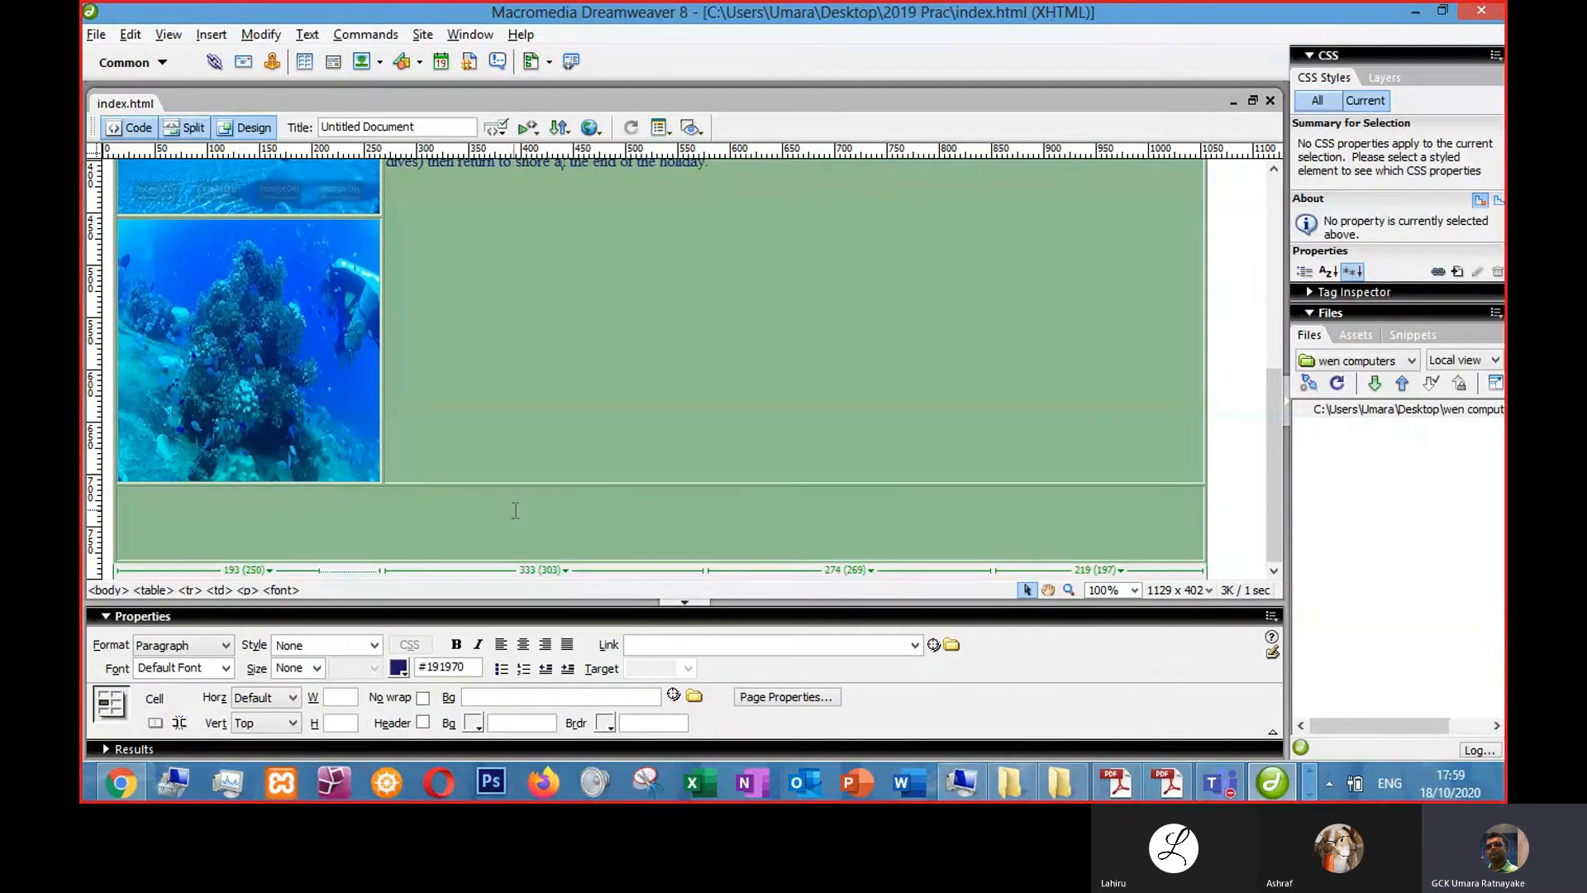
{"action": "left_click", "coordinate": [515, 511]}
{"action": "key", "text": "ctrl+v"}
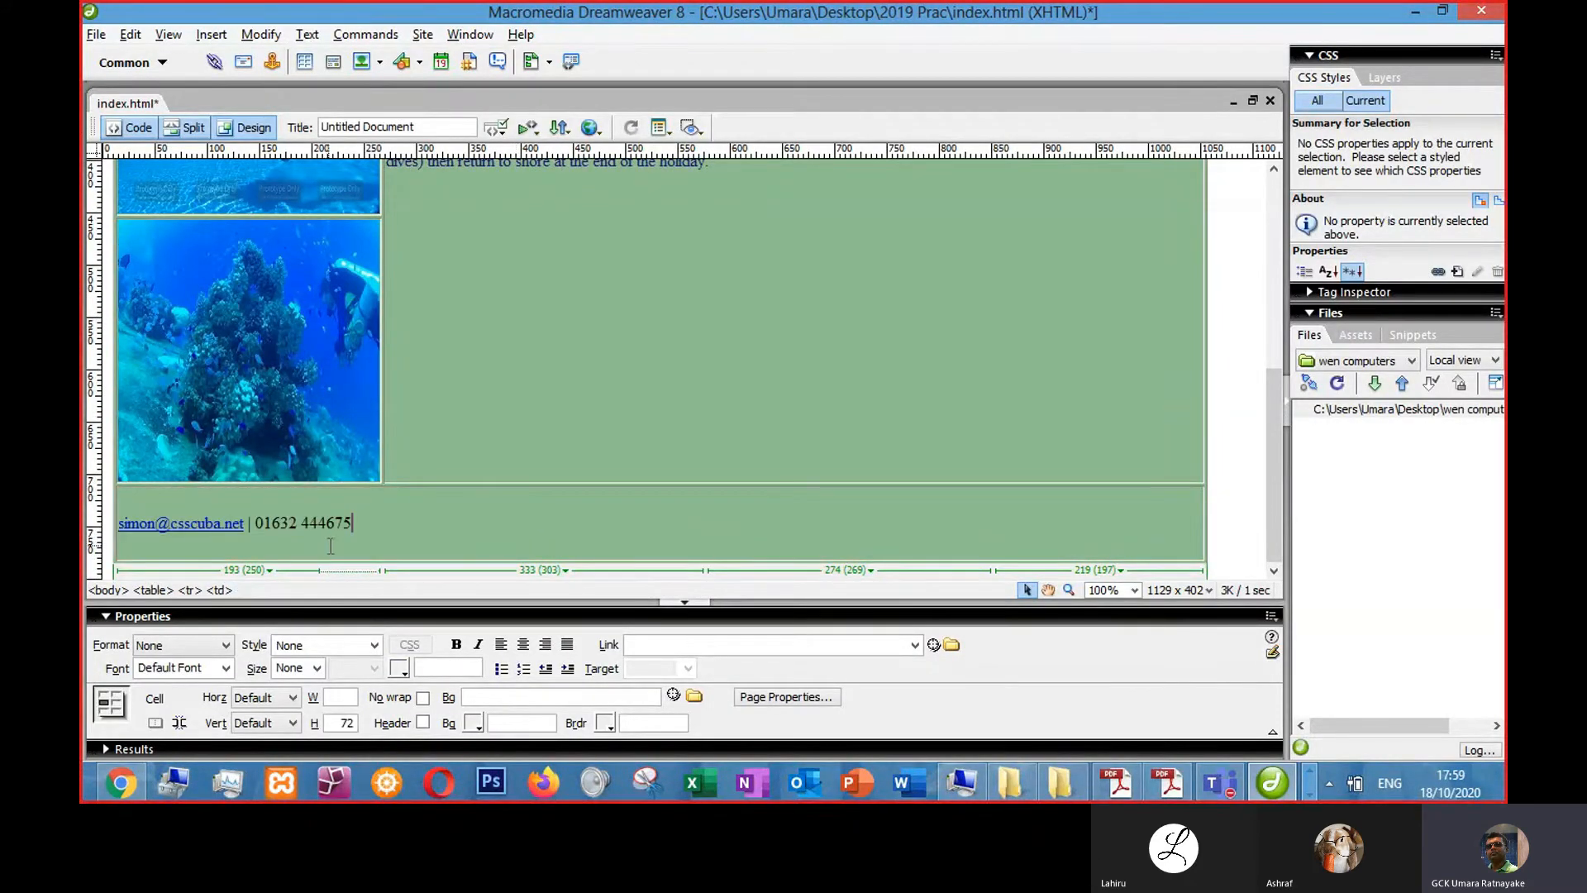
- Centre-align the contact details in the footer and inspect the e-mail link
{"action": "left_click", "coordinate": [522, 644]}
{"action": "left_click", "coordinate": [631, 513]}
{"action": "left_click_drag", "start_coordinate": [543, 522], "coordinate": [674, 534]}
{"action": "triple_click", "coordinate": [593, 536]}
{"action": "left_click", "coordinate": [610, 523]}
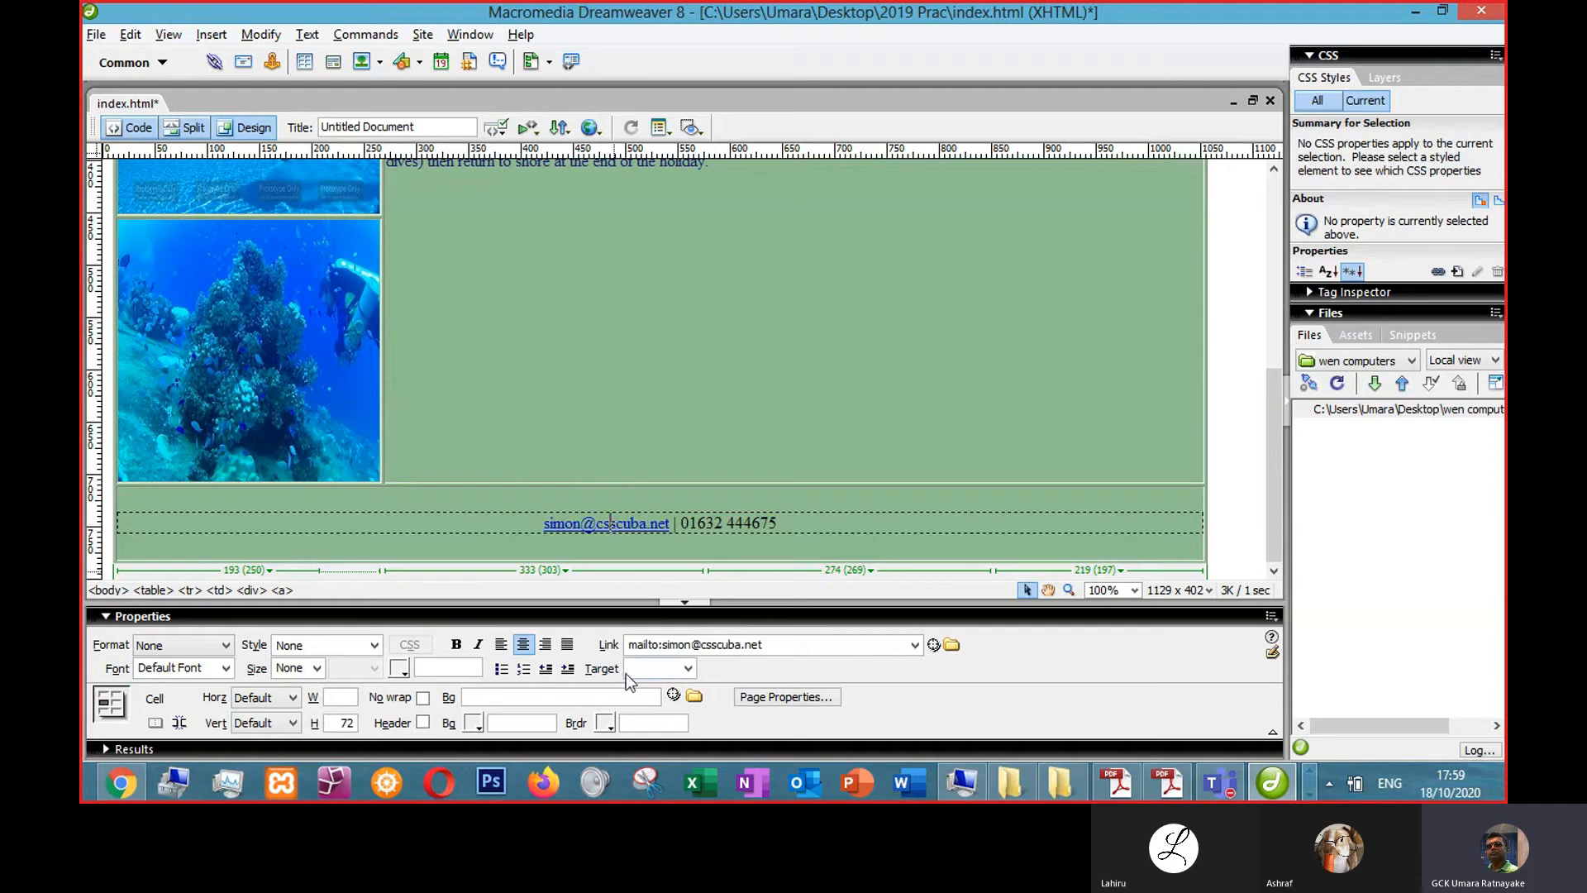
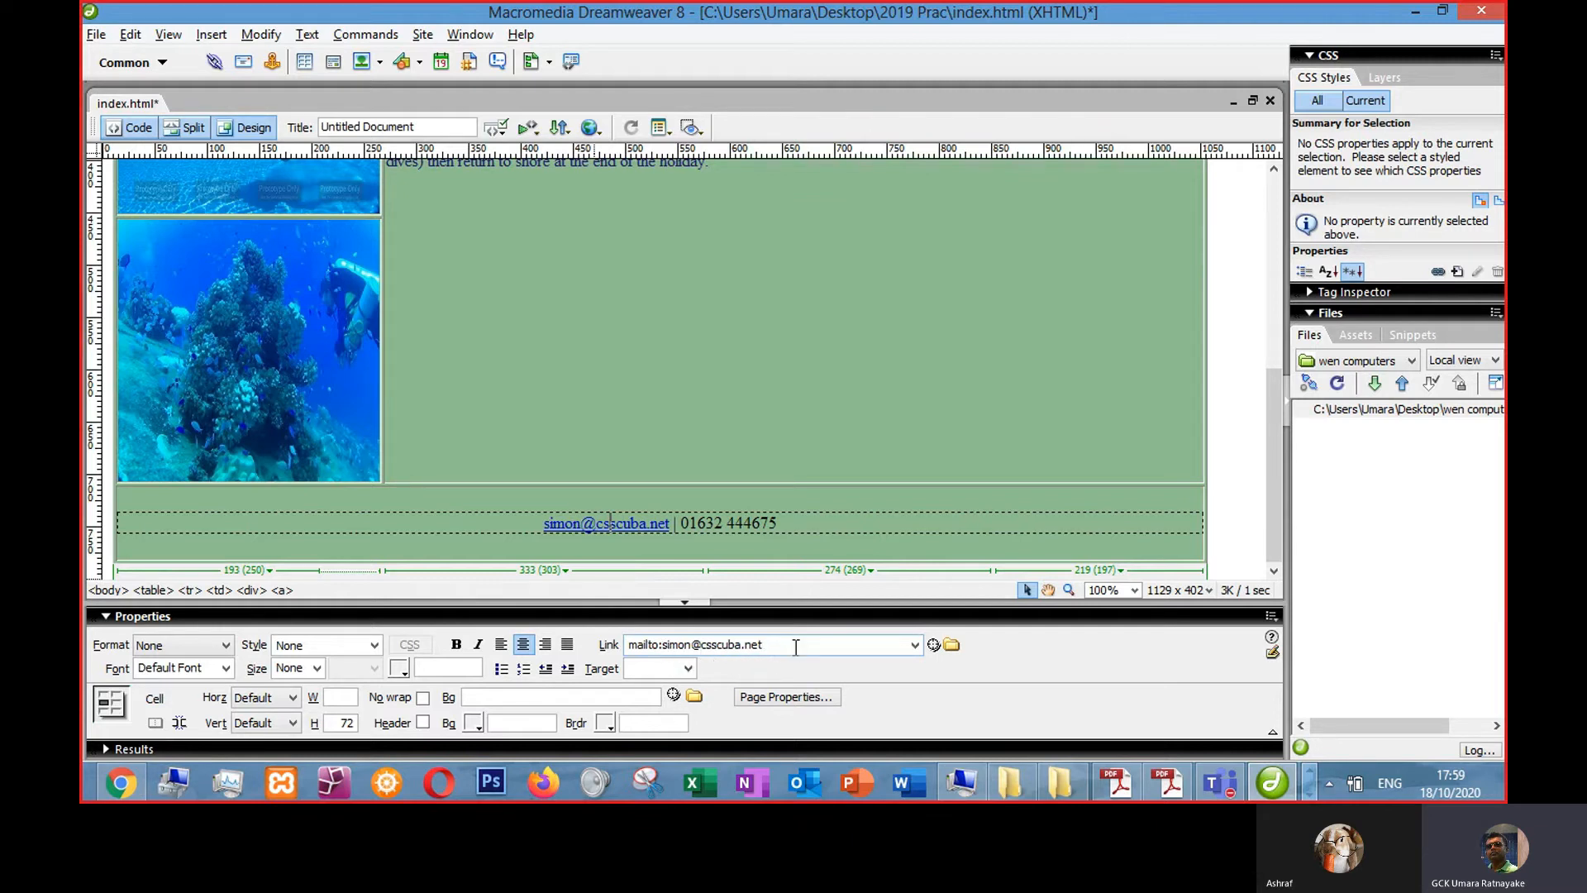
- Set the page title to "Welcome to CS Scuba"
{"action": "left_click", "coordinate": [638, 335]}
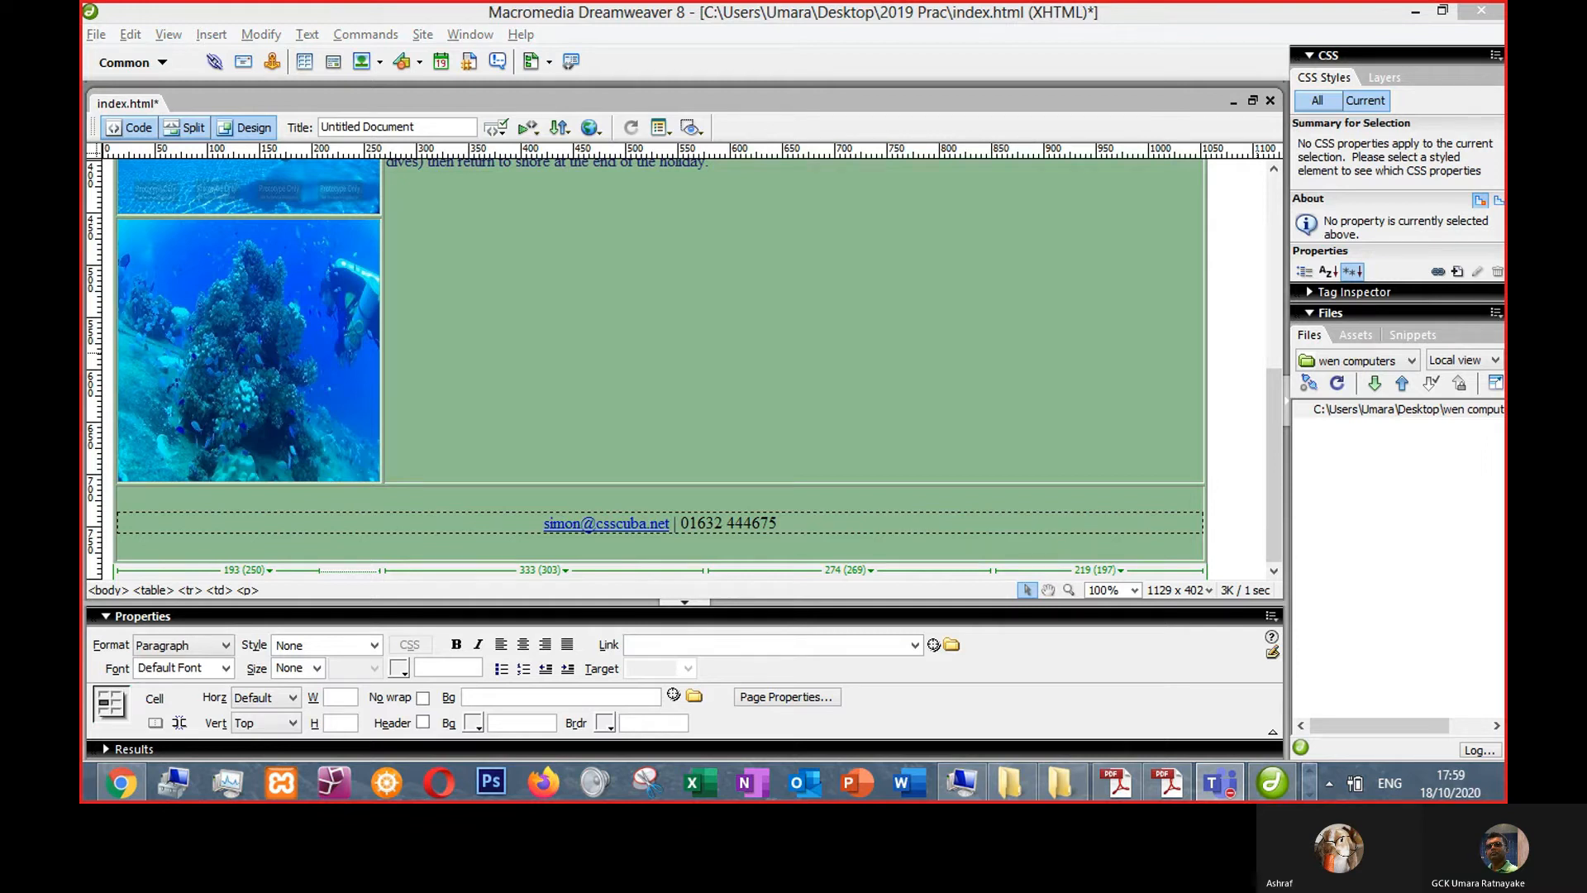
{"action": "scroll", "coordinate": [534, 314], "scroll_direction": "up", "scroll_amount": 5}
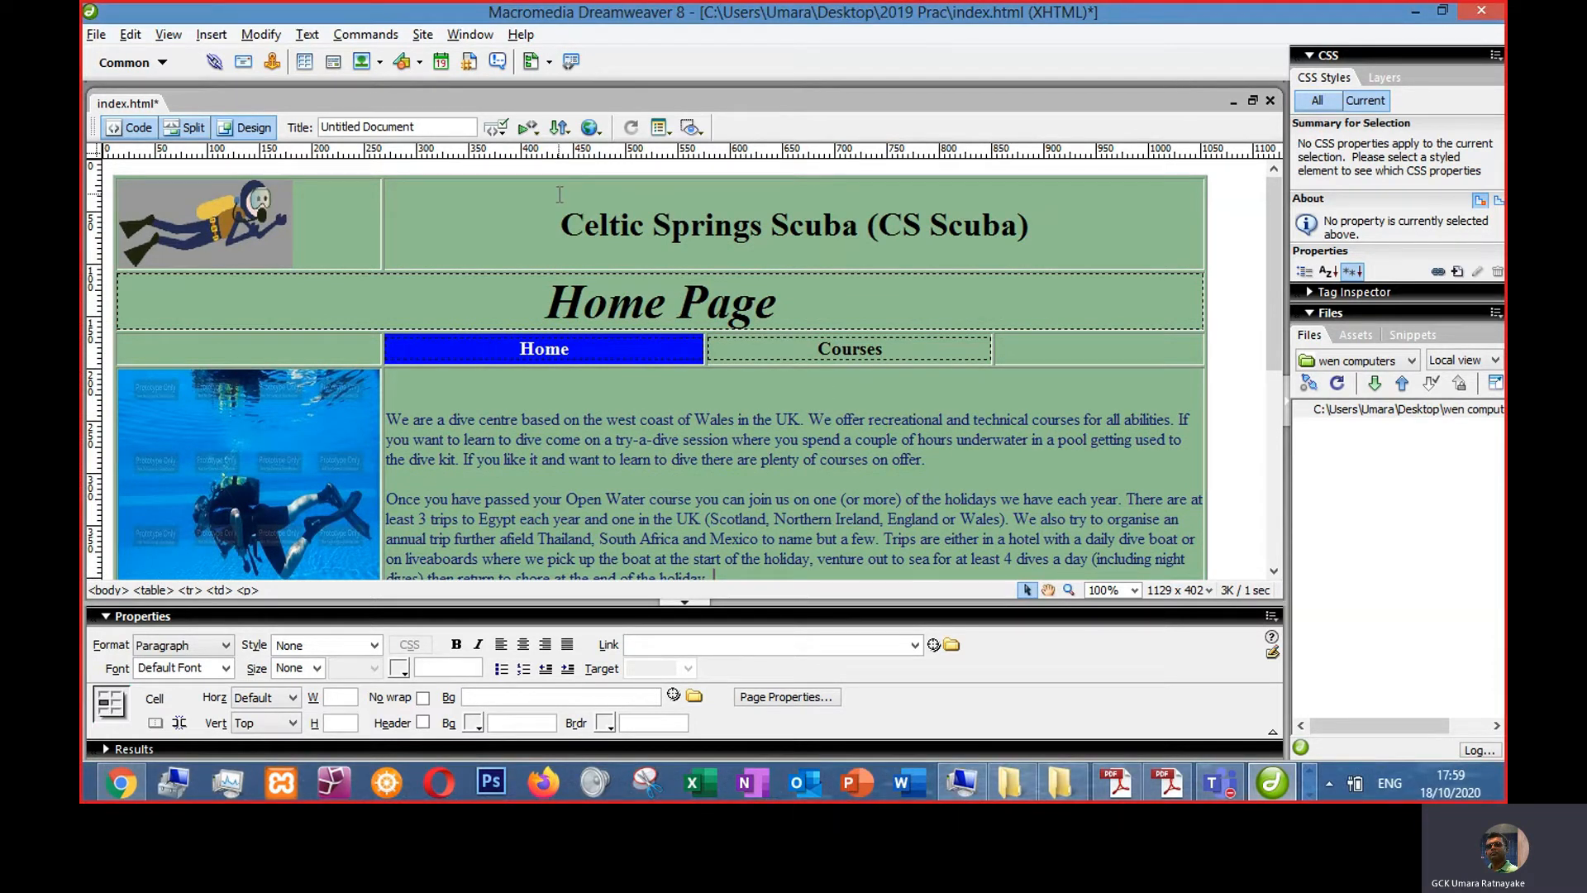
{"action": "left_click_drag", "start_coordinate": [420, 128], "coordinate": [304, 118]}
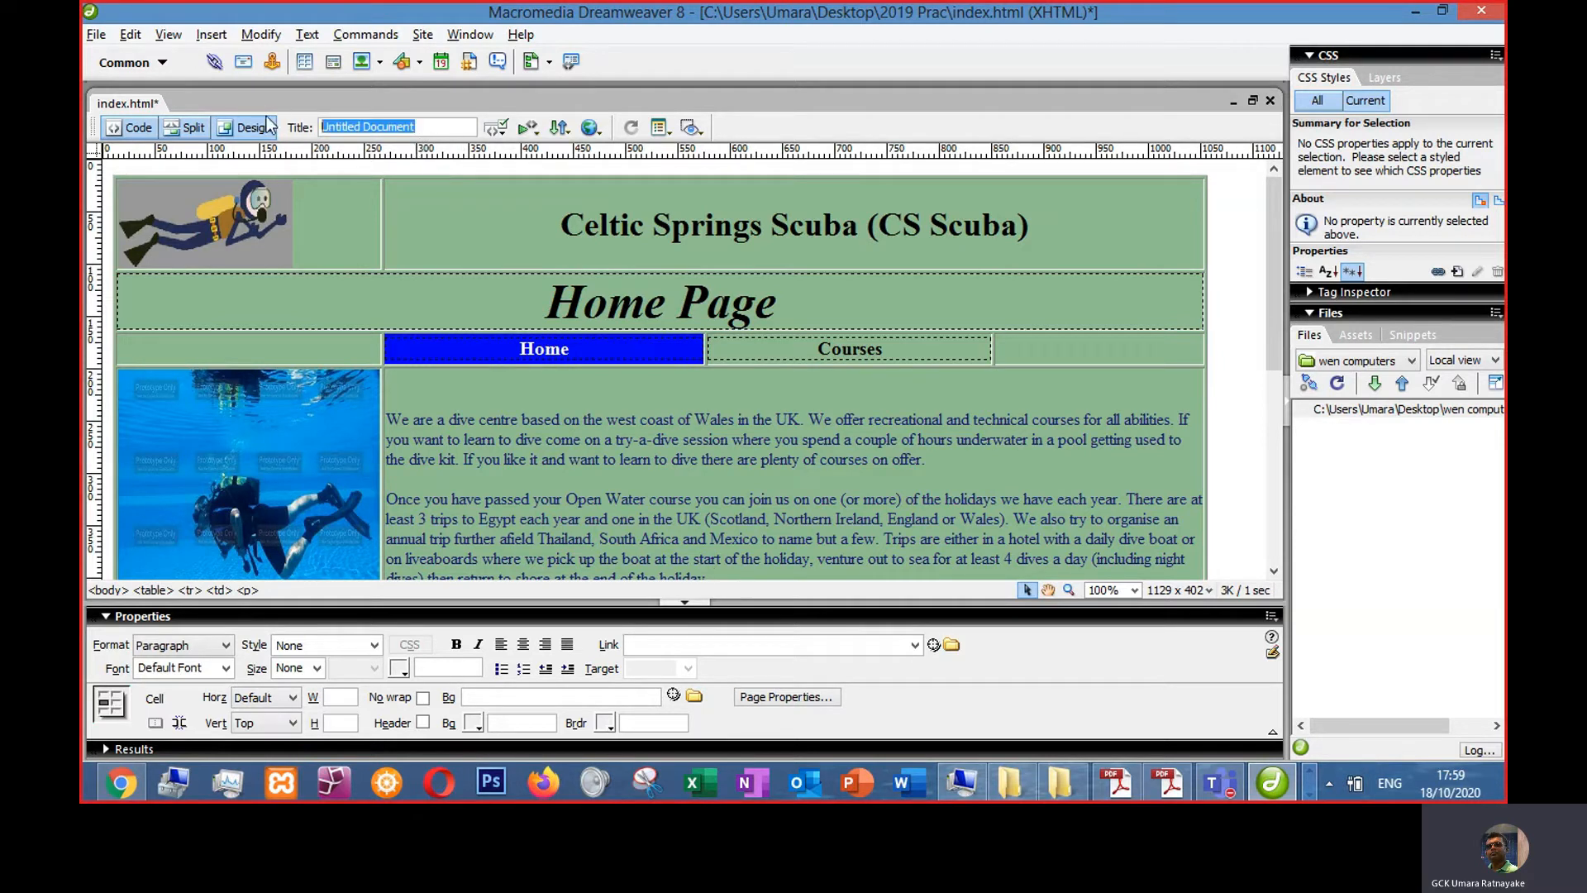
{"action": "type", "text": "Welcome t"}
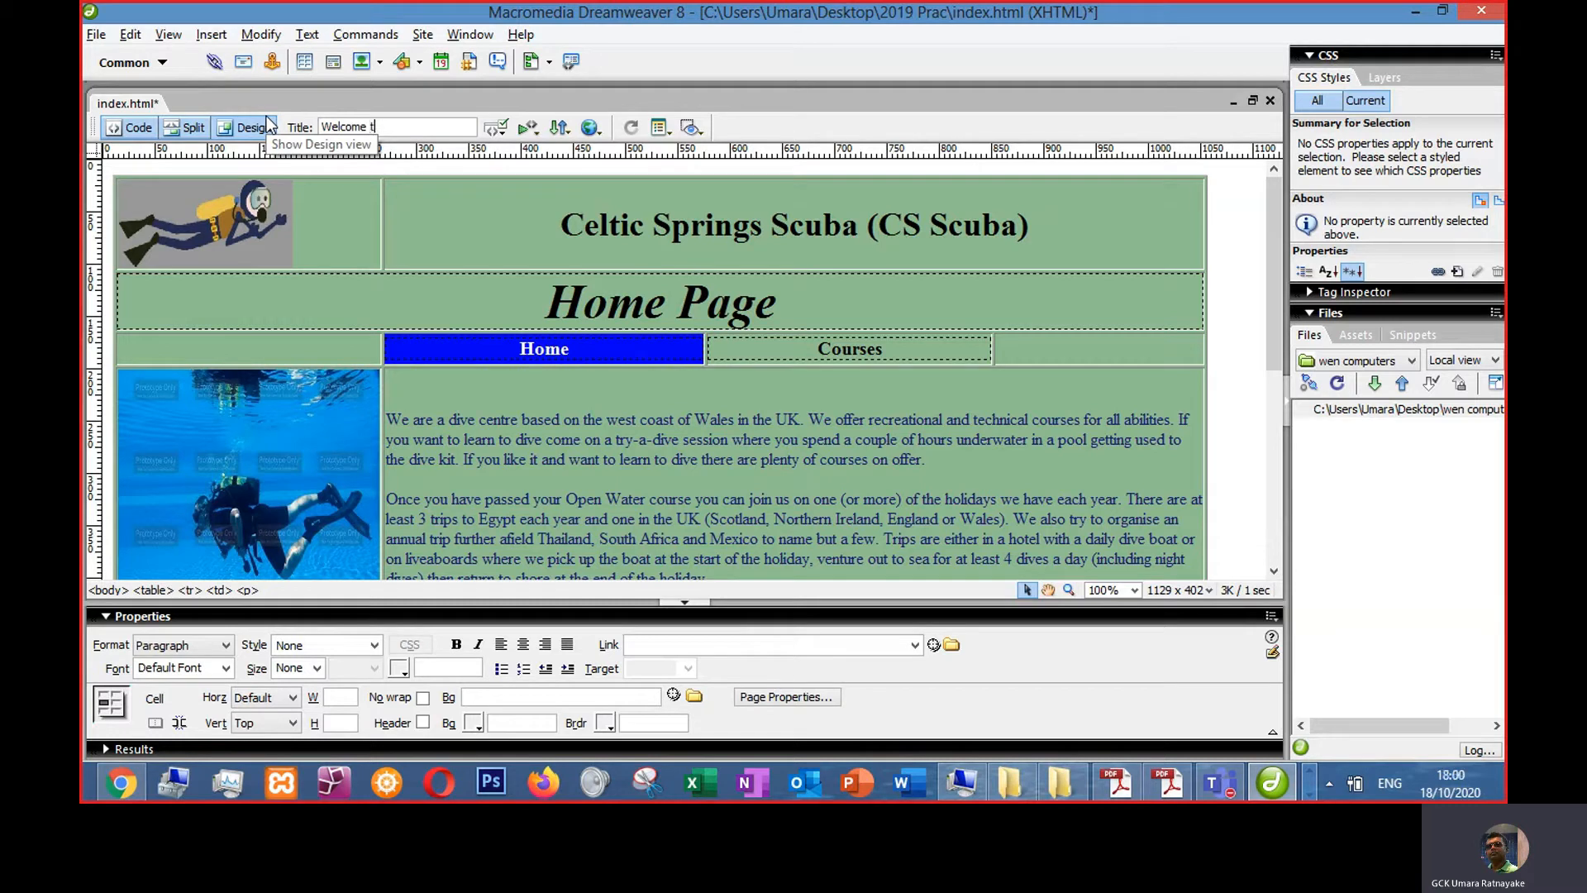
{"action": "type", "text": "o CS"}
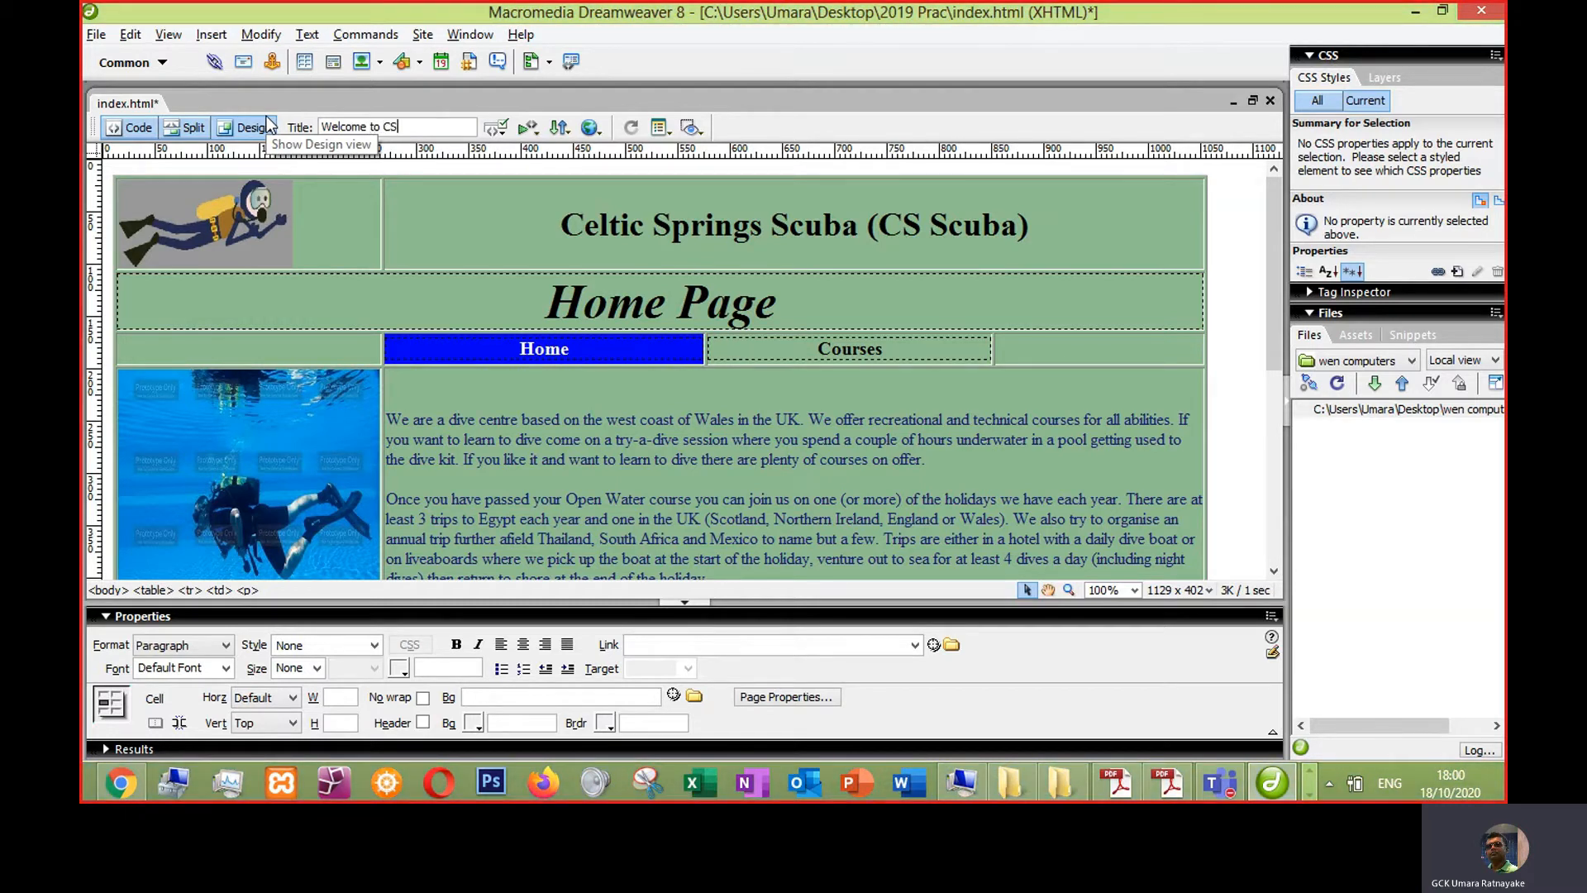
{"action": "type", "text": " Scuba"}
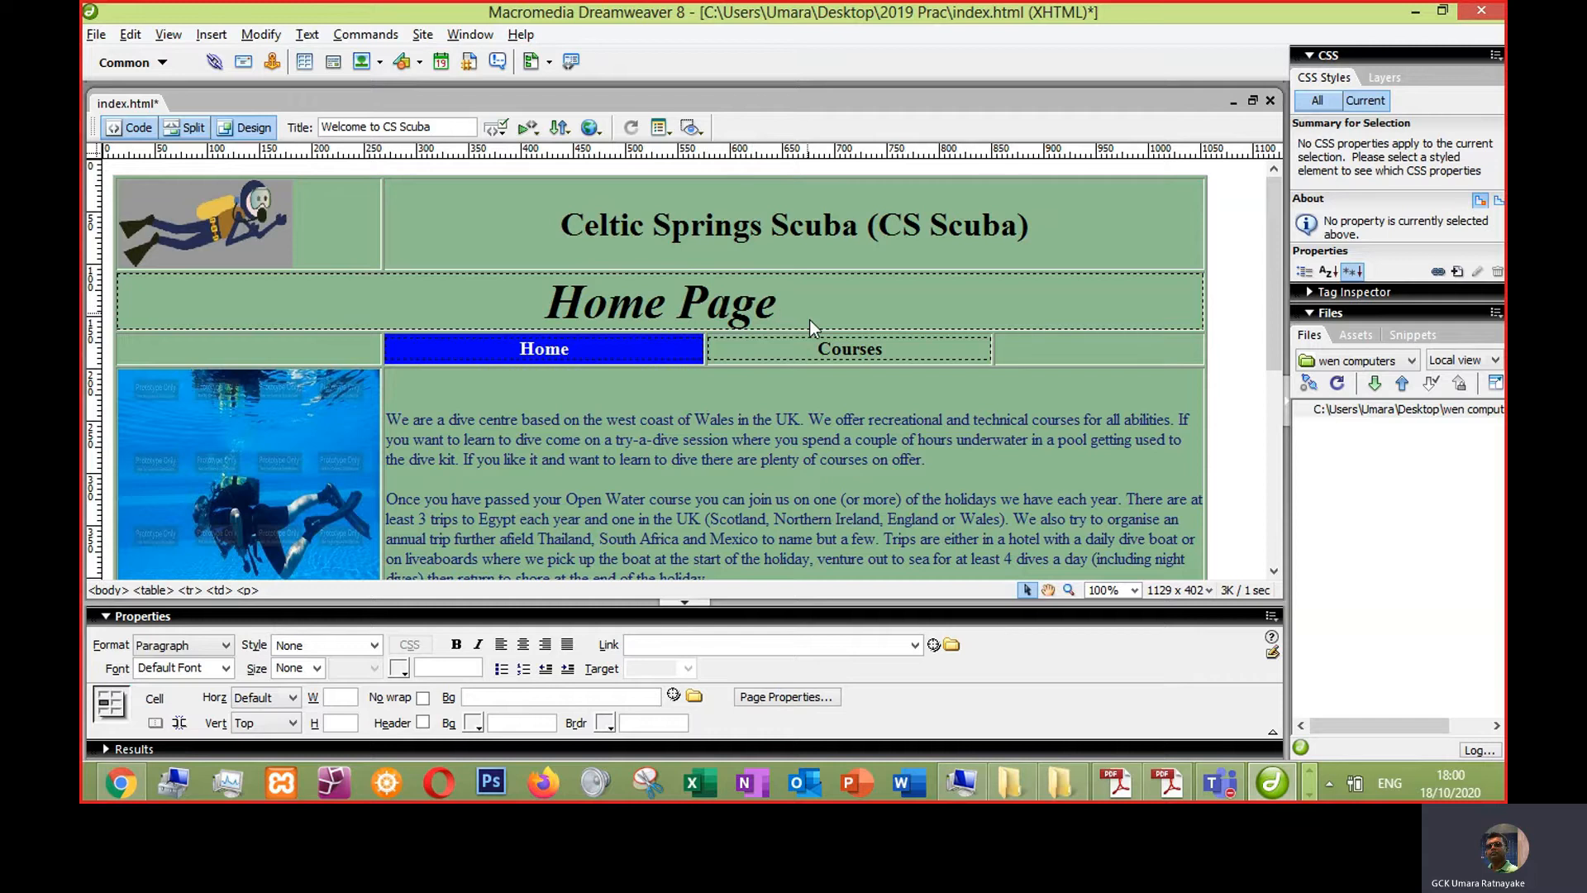
{"action": "left_click", "coordinate": [780, 436]}
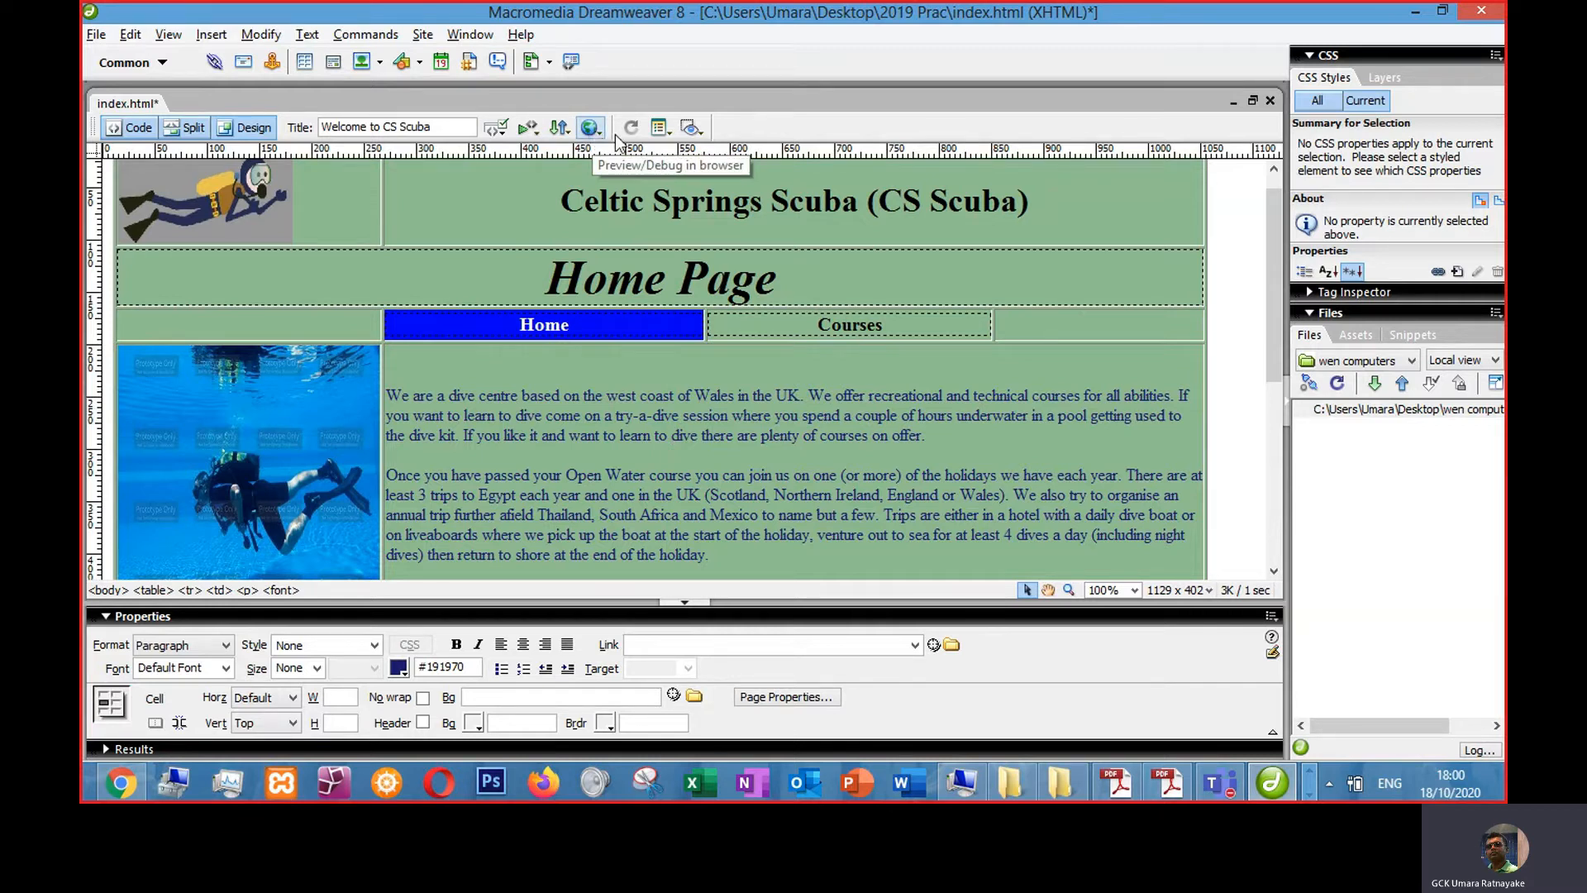
- Try to add a new browser to the preview browser list
{"action": "left_click", "coordinate": [590, 128]}
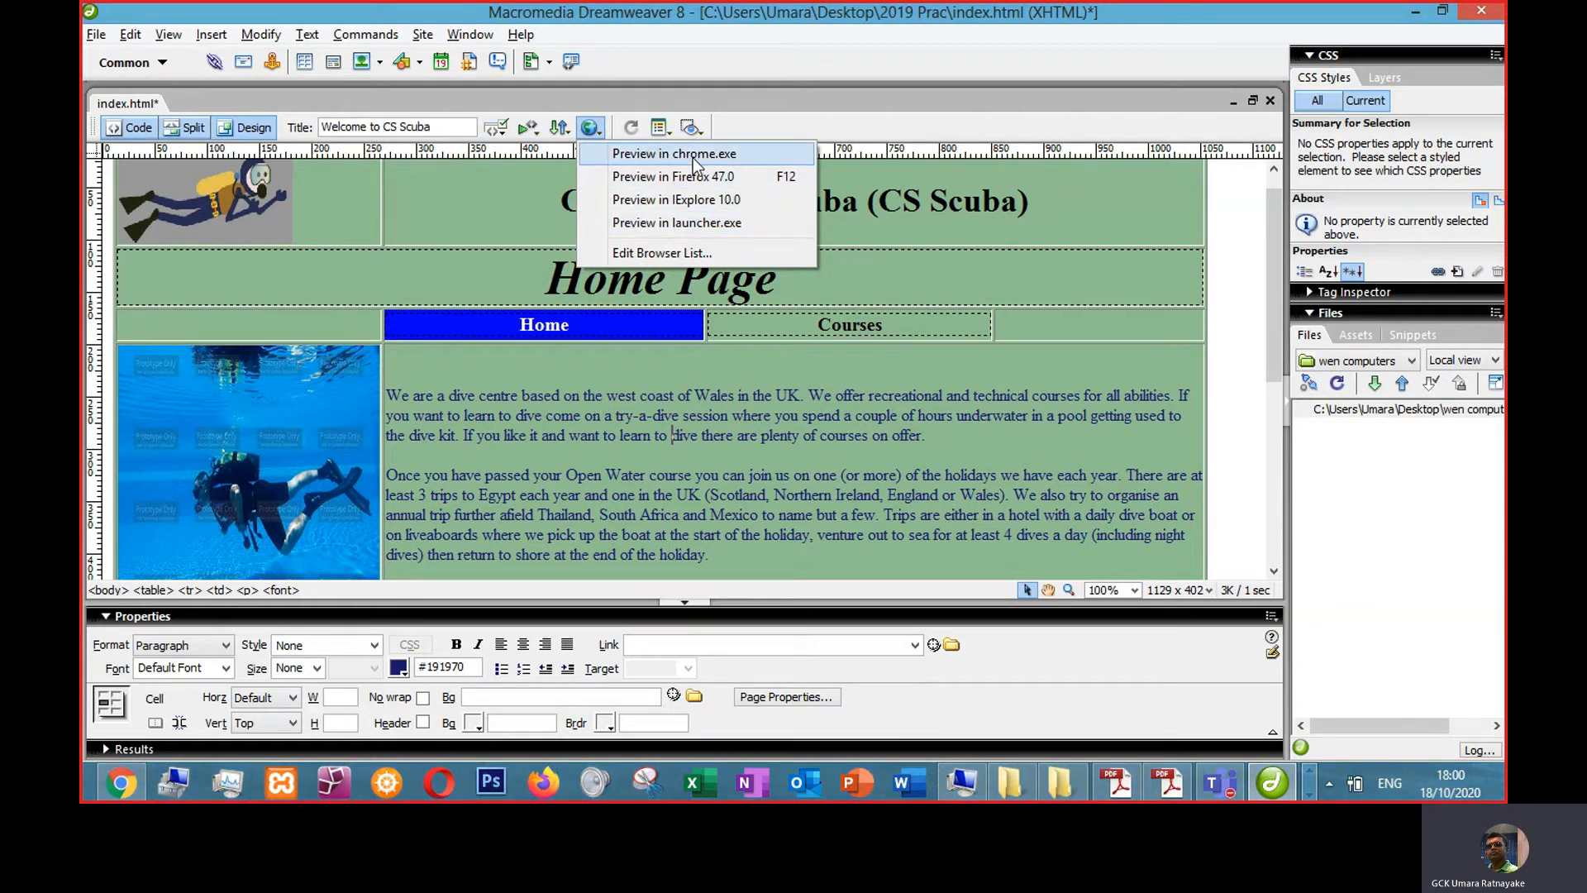
{"action": "left_click", "coordinate": [646, 255]}
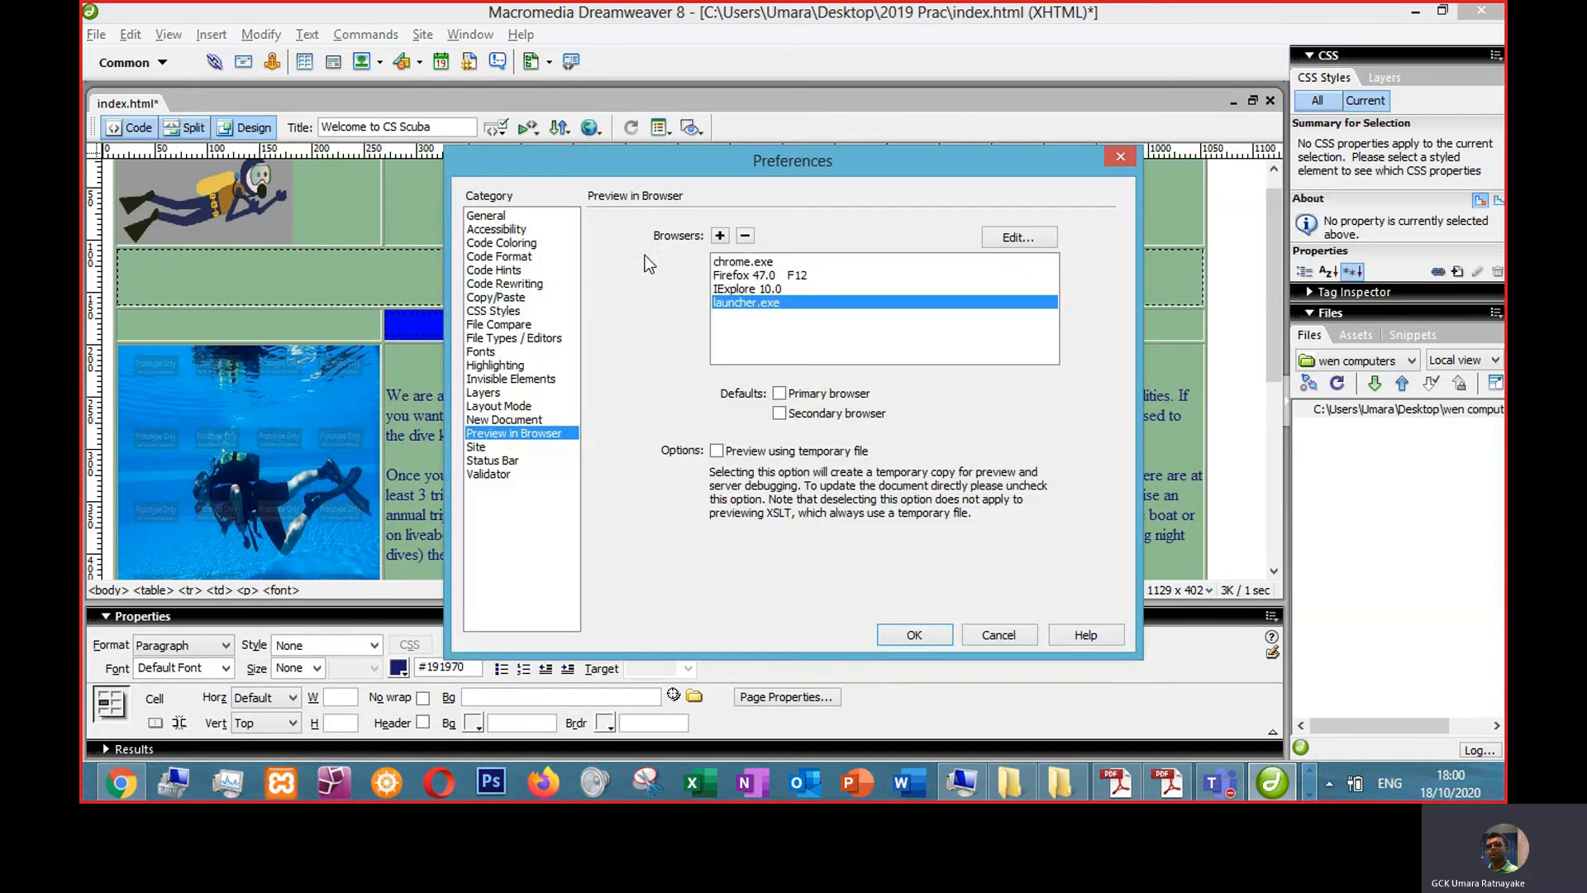
{"action": "left_click", "coordinate": [720, 236]}
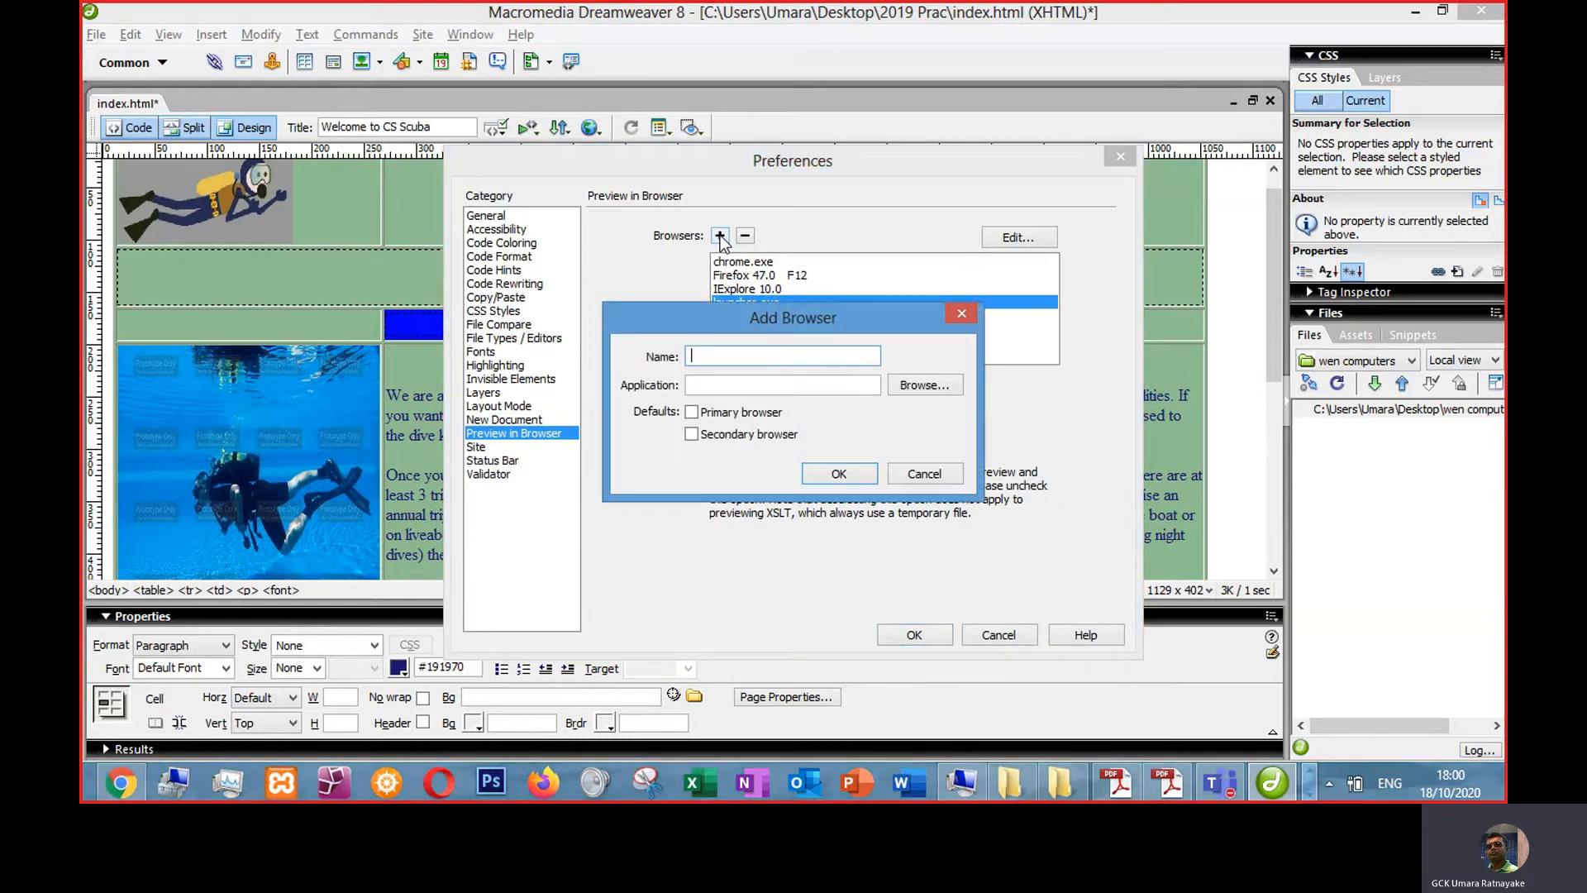
{"action": "left_click", "coordinate": [906, 386]}
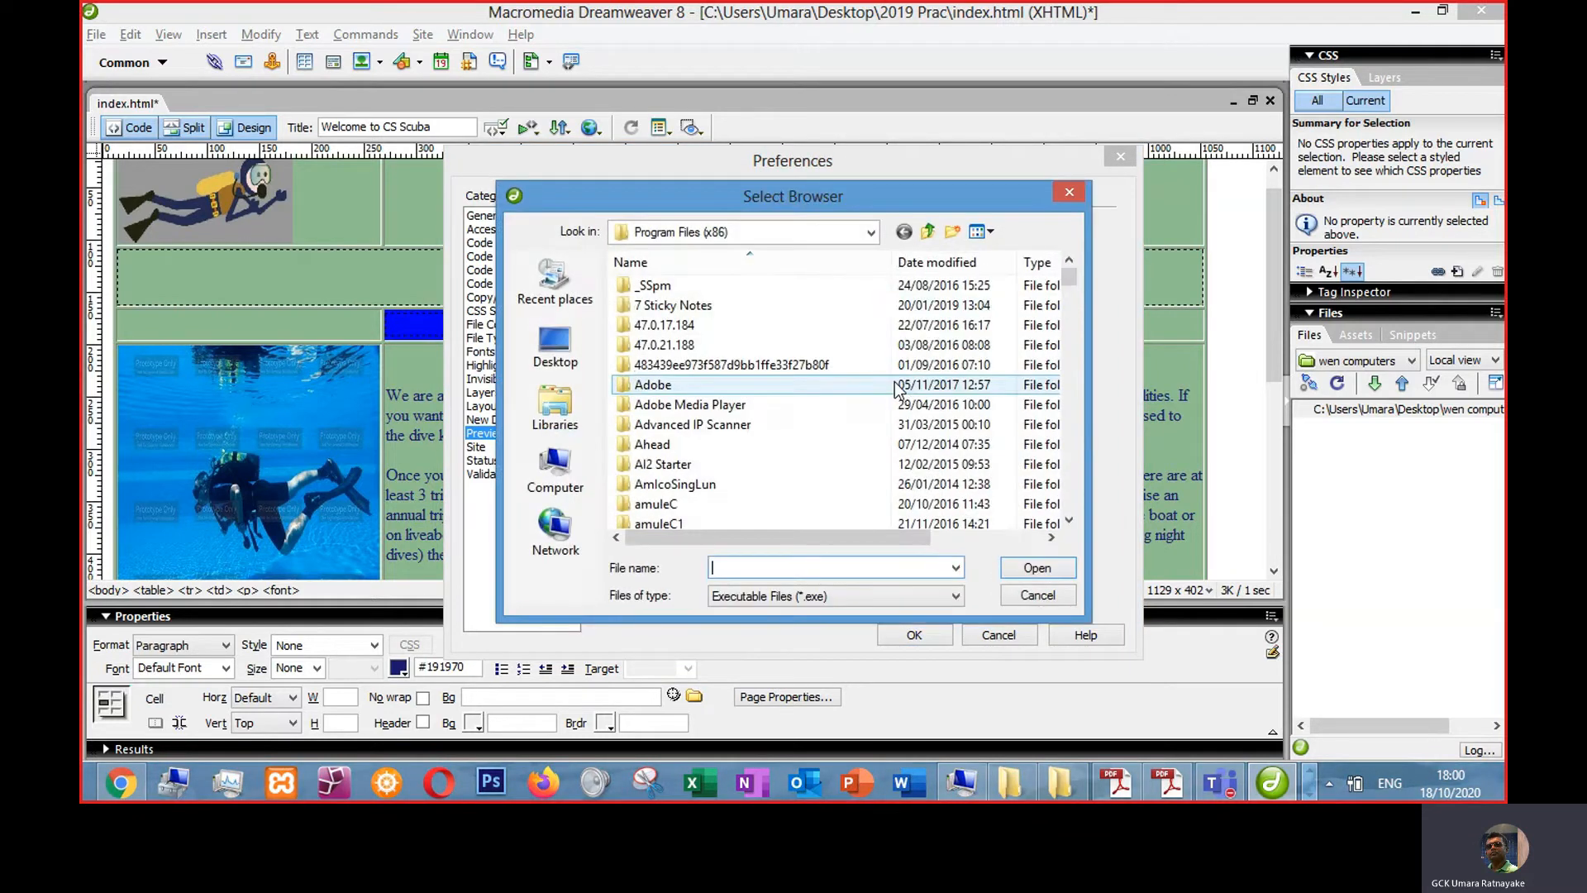
{"action": "left_click", "coordinate": [1037, 596]}
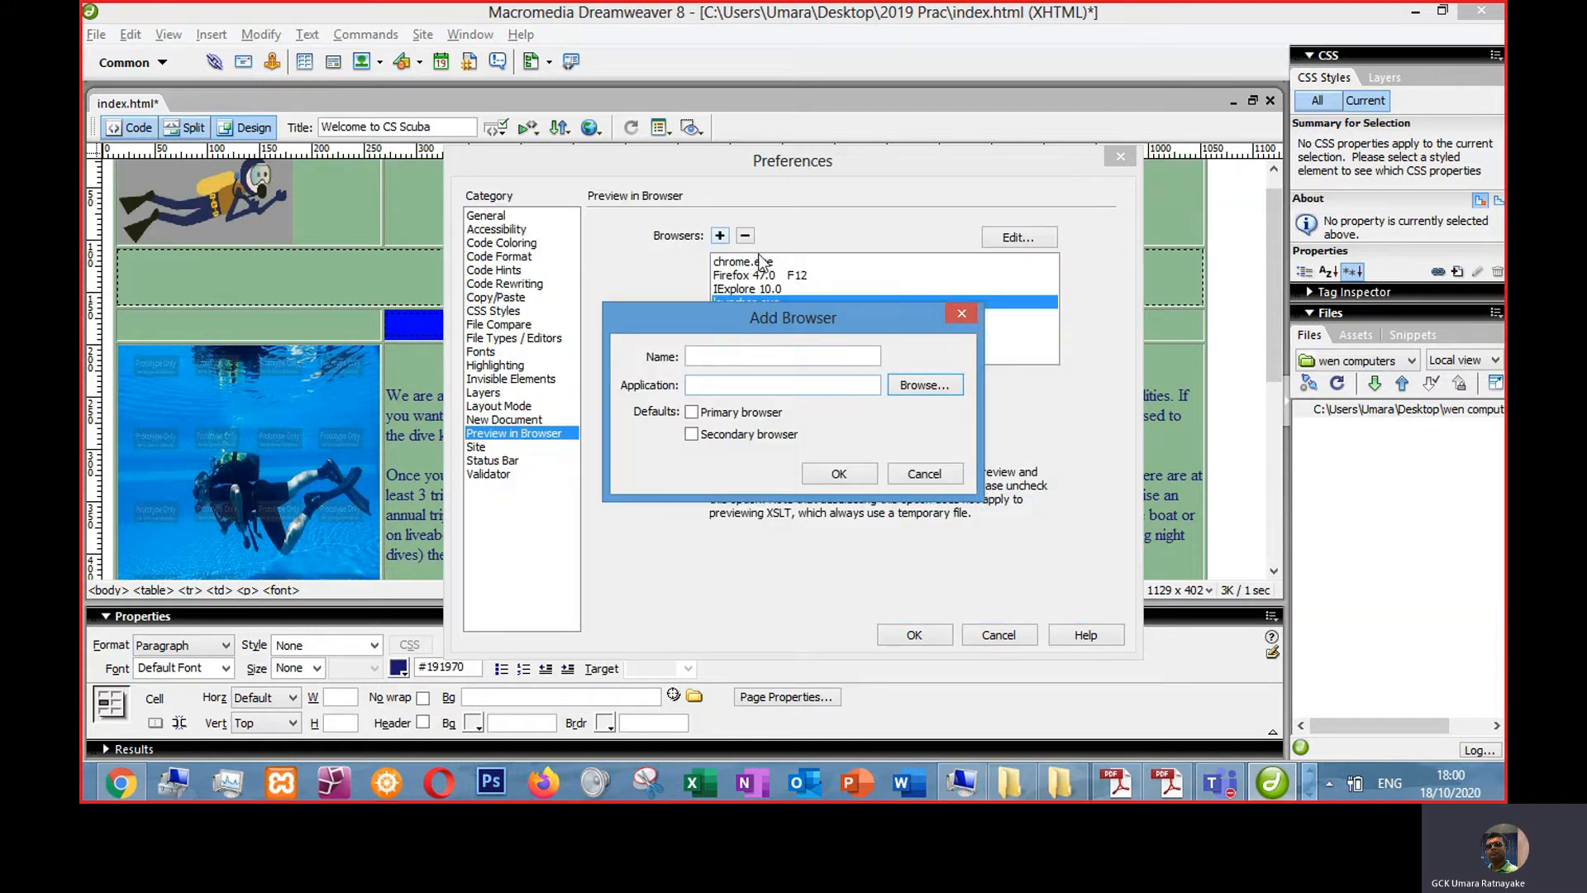
{"action": "left_click", "coordinate": [911, 386]}
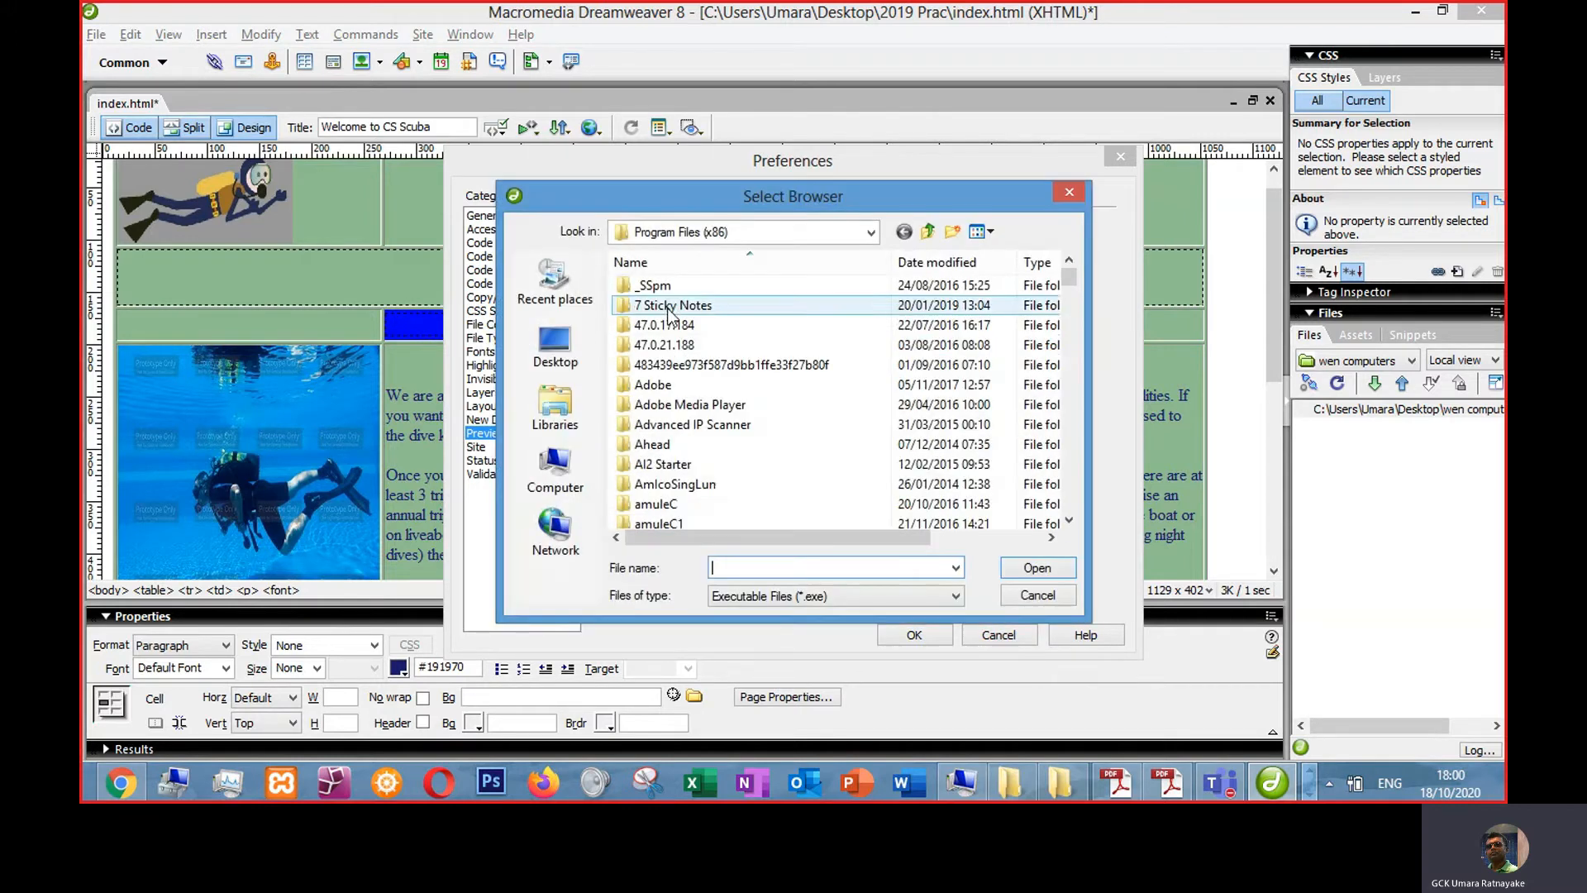
{"action": "left_click", "coordinate": [1016, 601]}
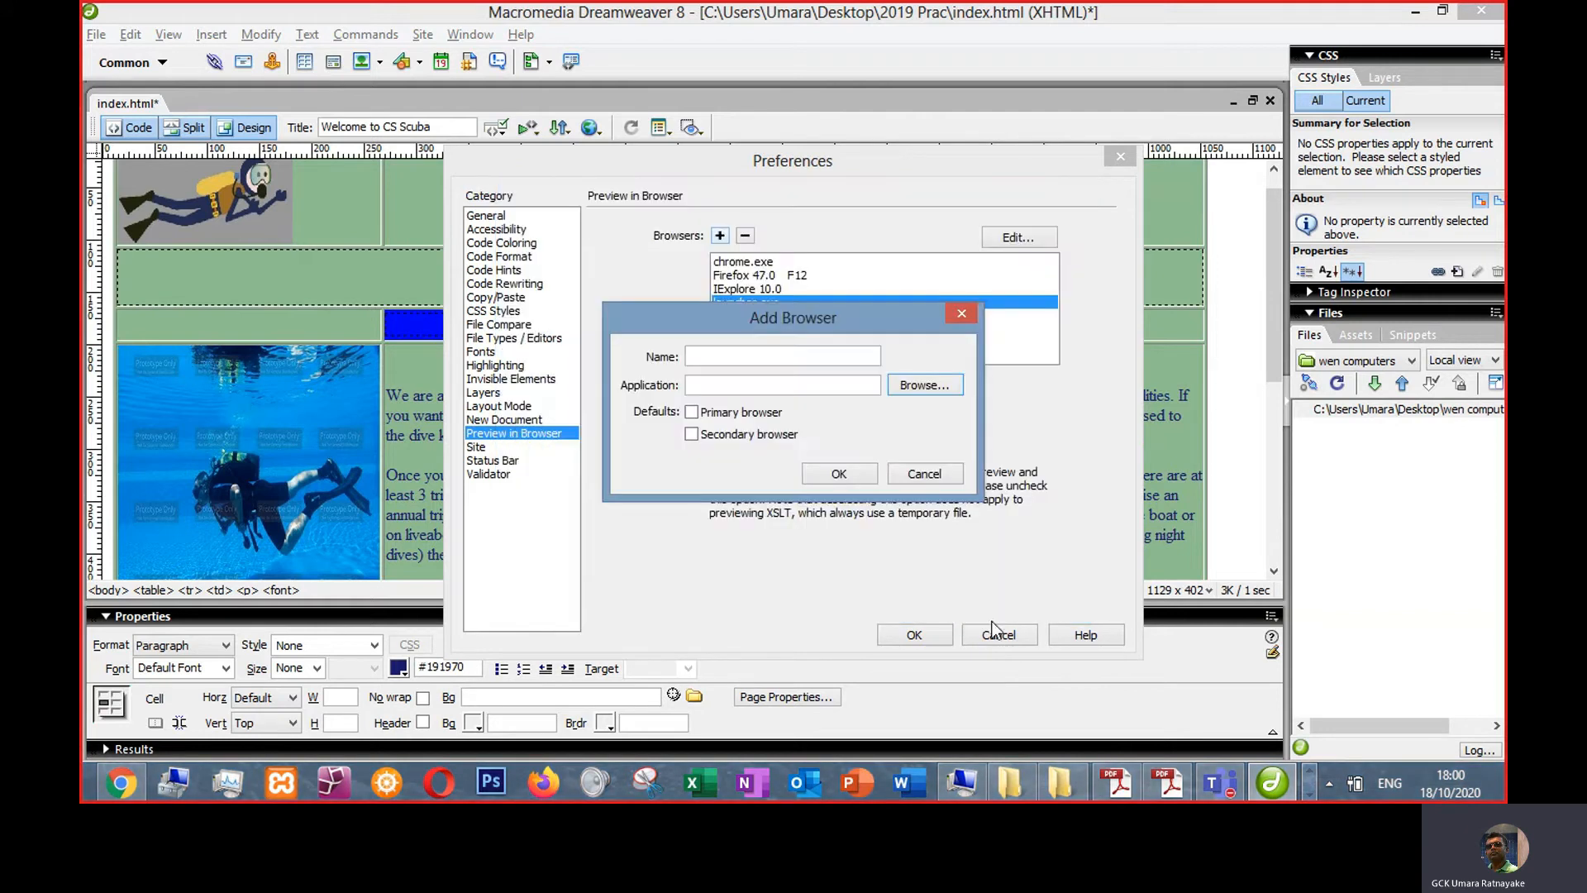
{"action": "left_click", "coordinate": [925, 482]}
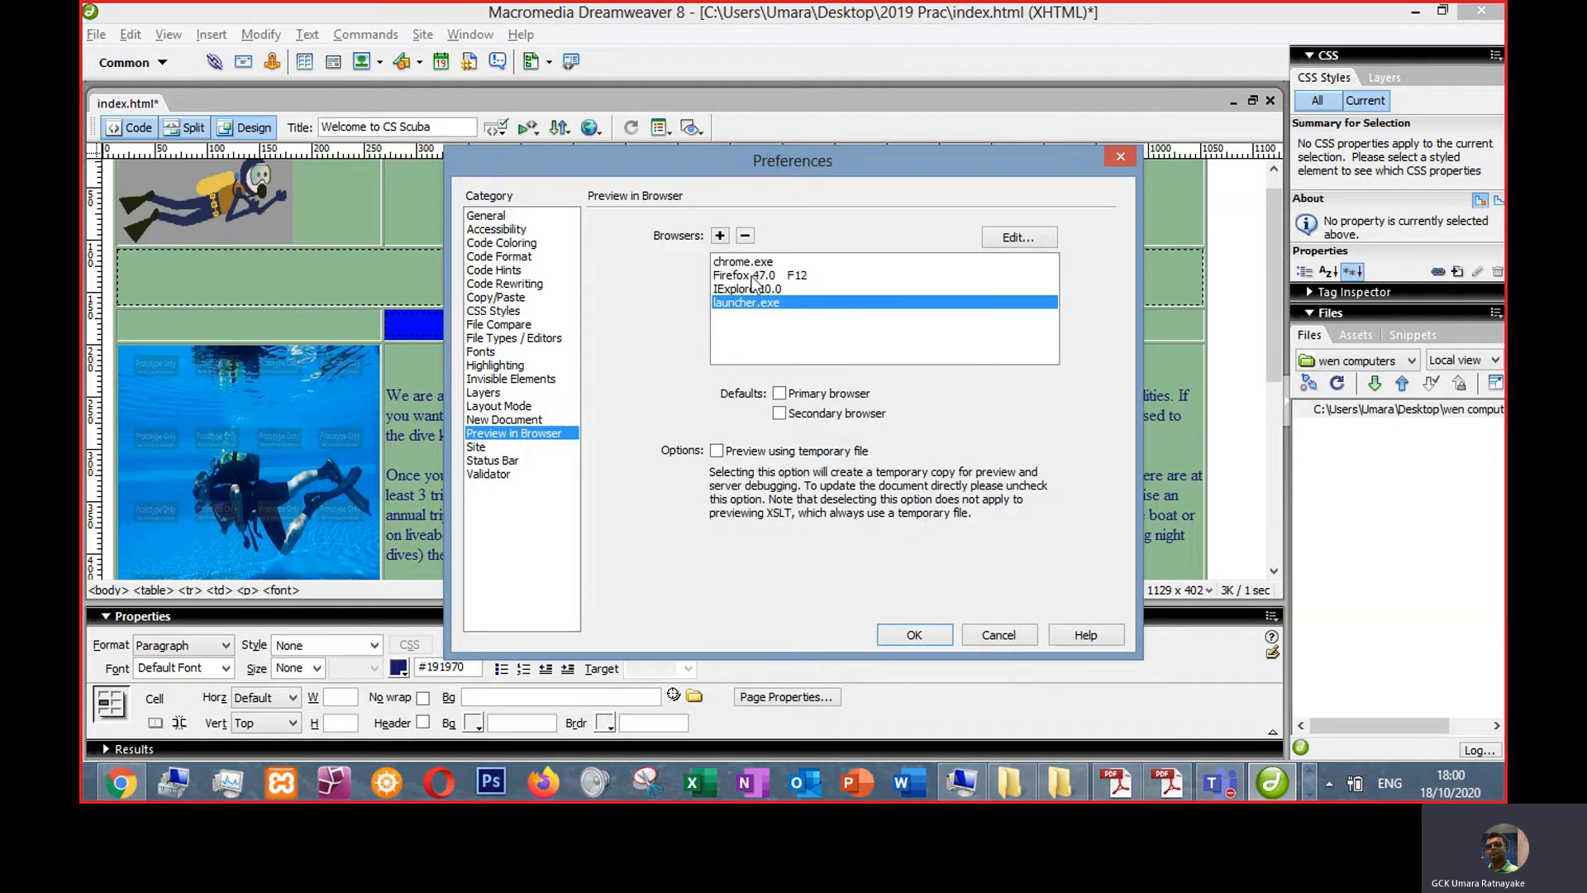
- Make chrome.exe the primary preview browser
{"action": "left_click", "coordinate": [743, 263]}
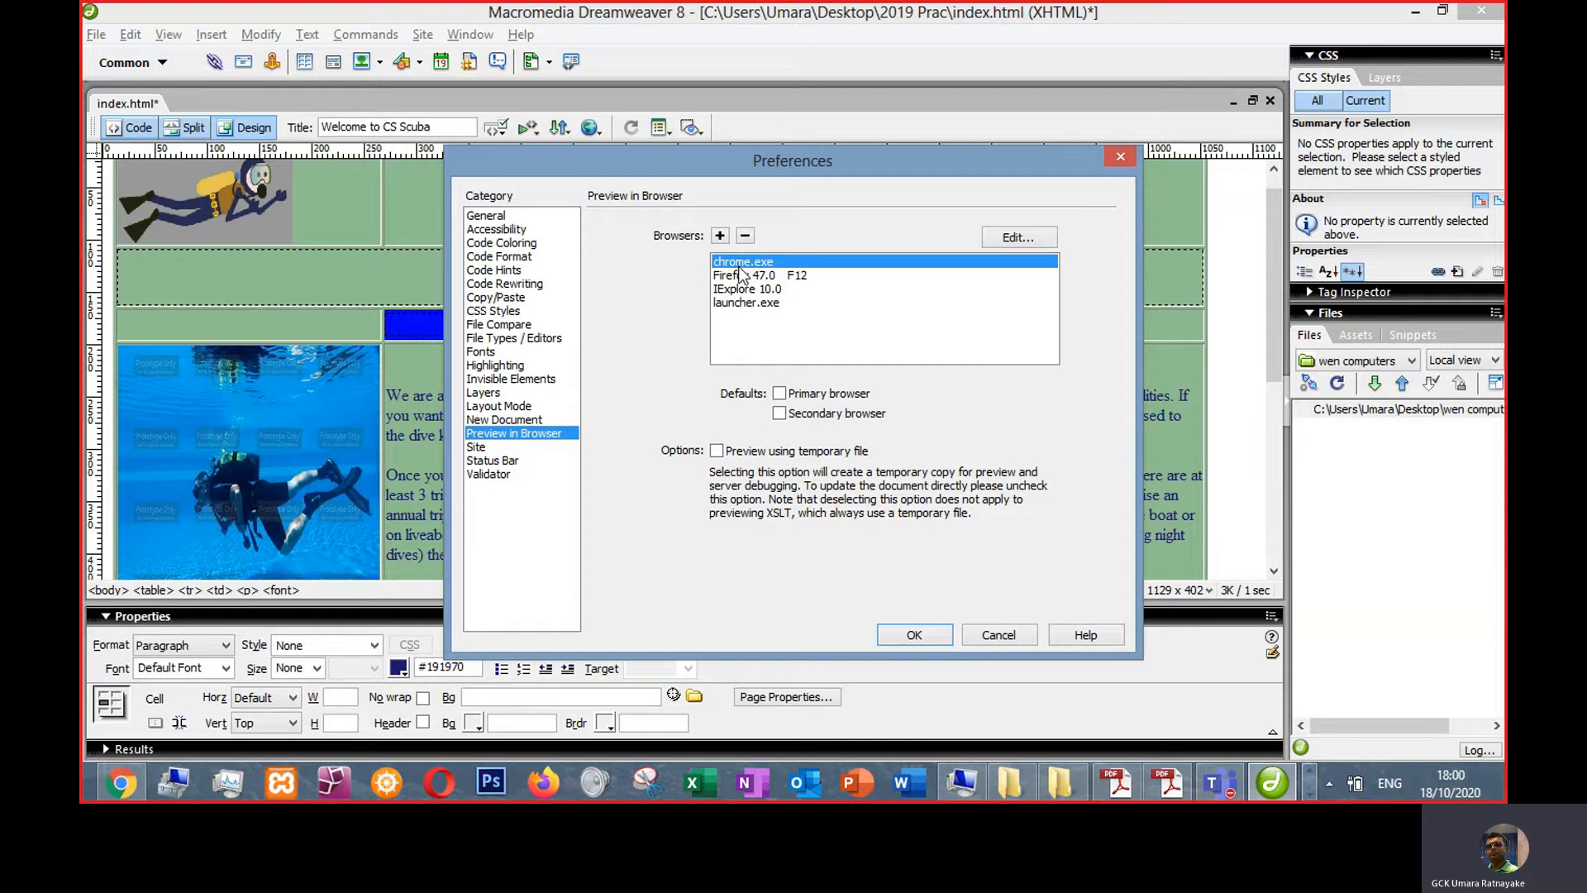
{"action": "left_click", "coordinate": [780, 394]}
{"action": "left_click", "coordinate": [913, 635]}
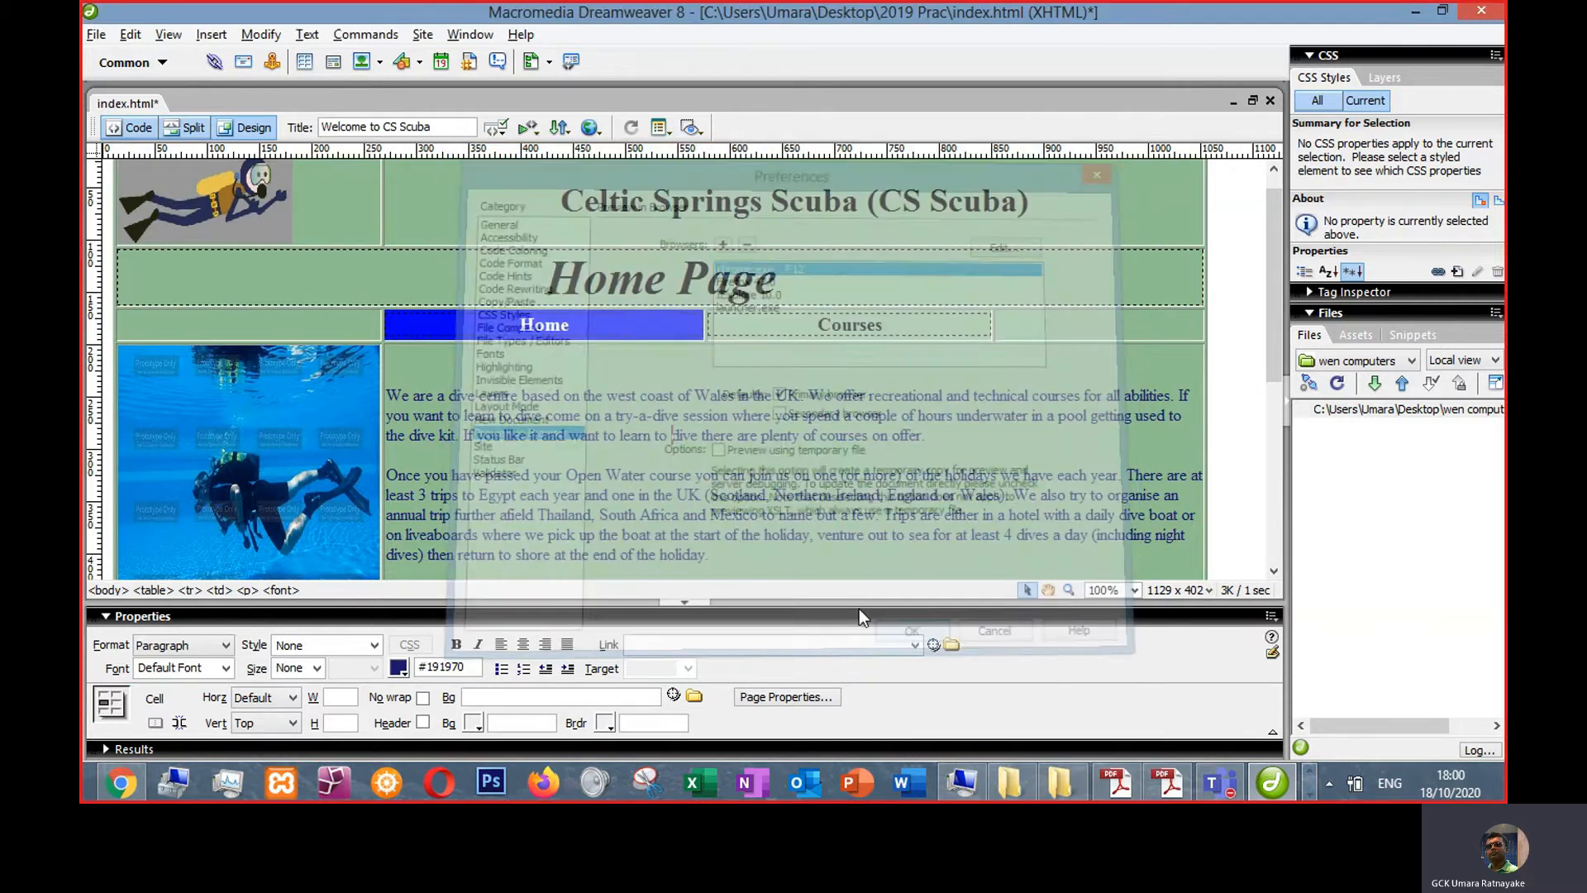
- Save and preview the page in Chrome, scrolling through it to check the layout
{"action": "left_click", "coordinate": [587, 129]}
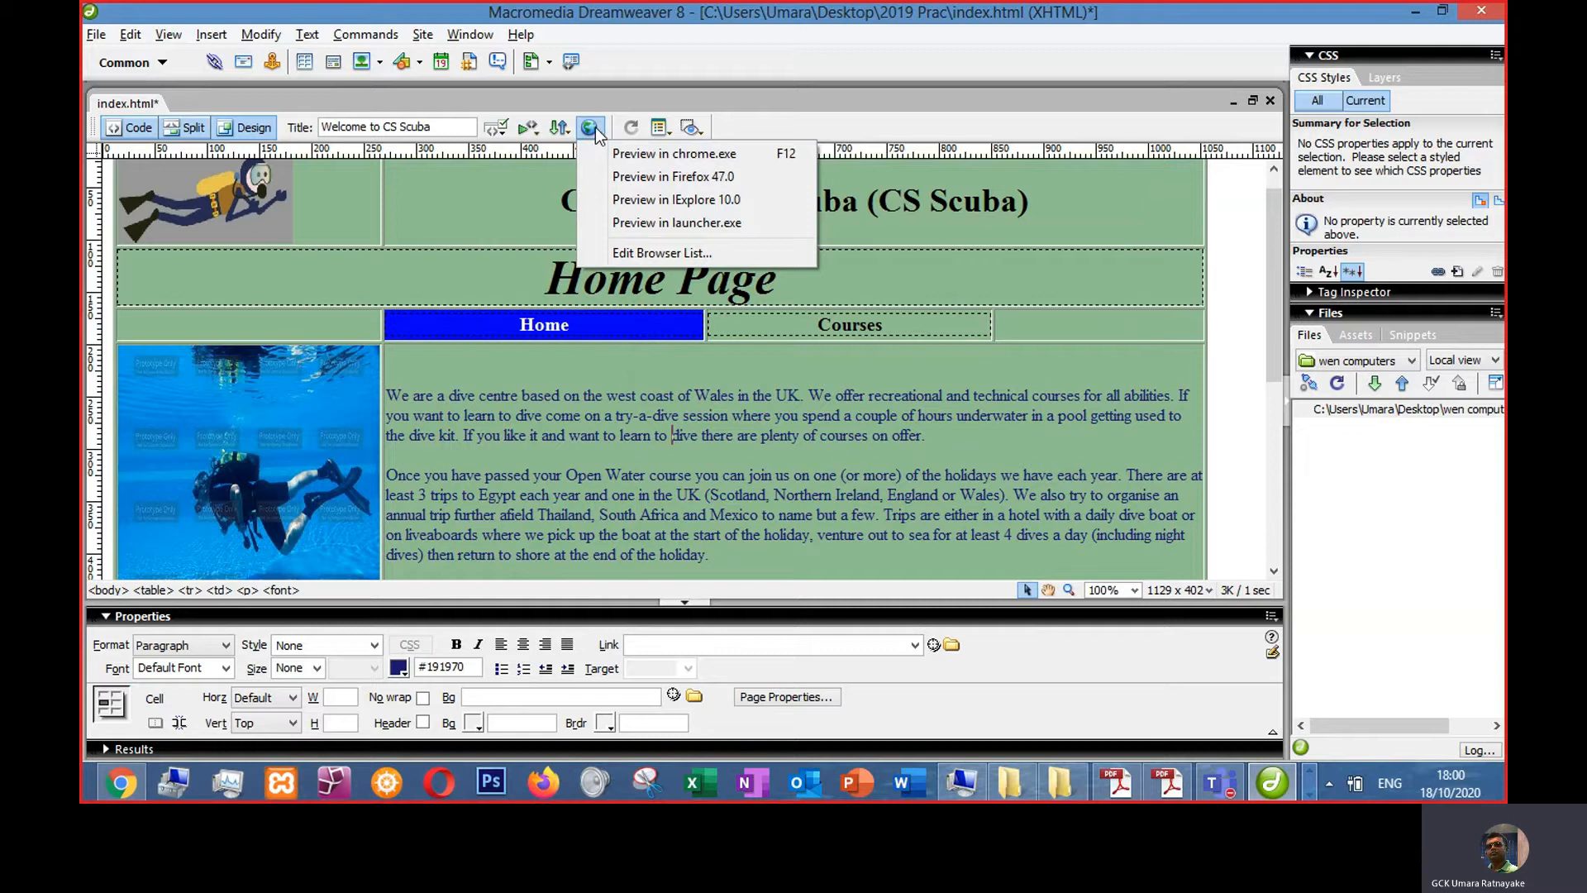
{"action": "left_click", "coordinate": [653, 154]}
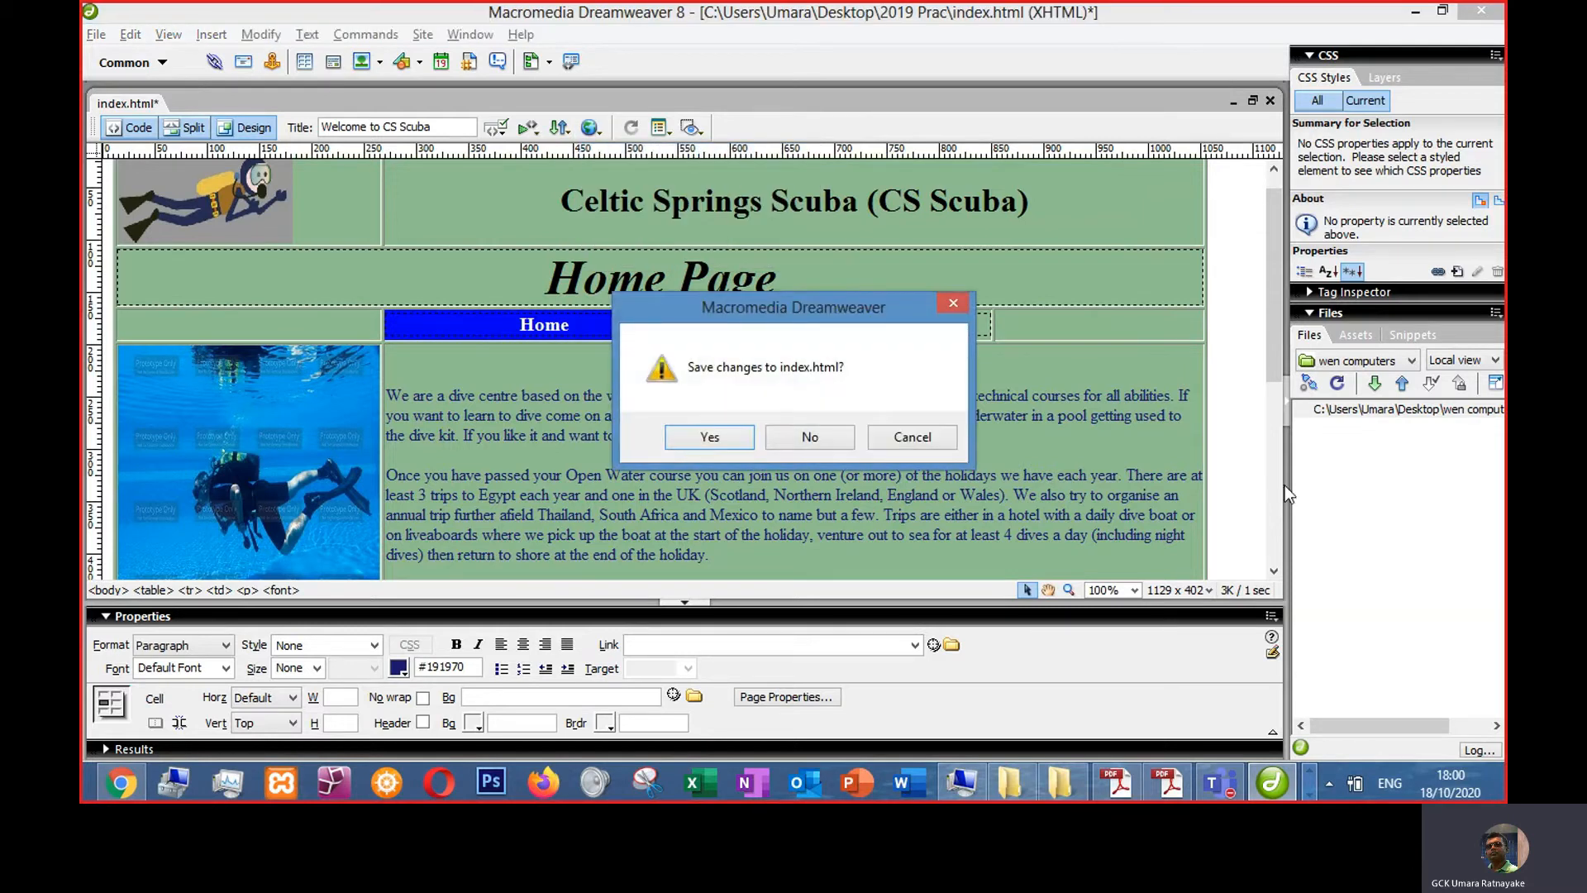
{"action": "left_click", "coordinate": [726, 436]}
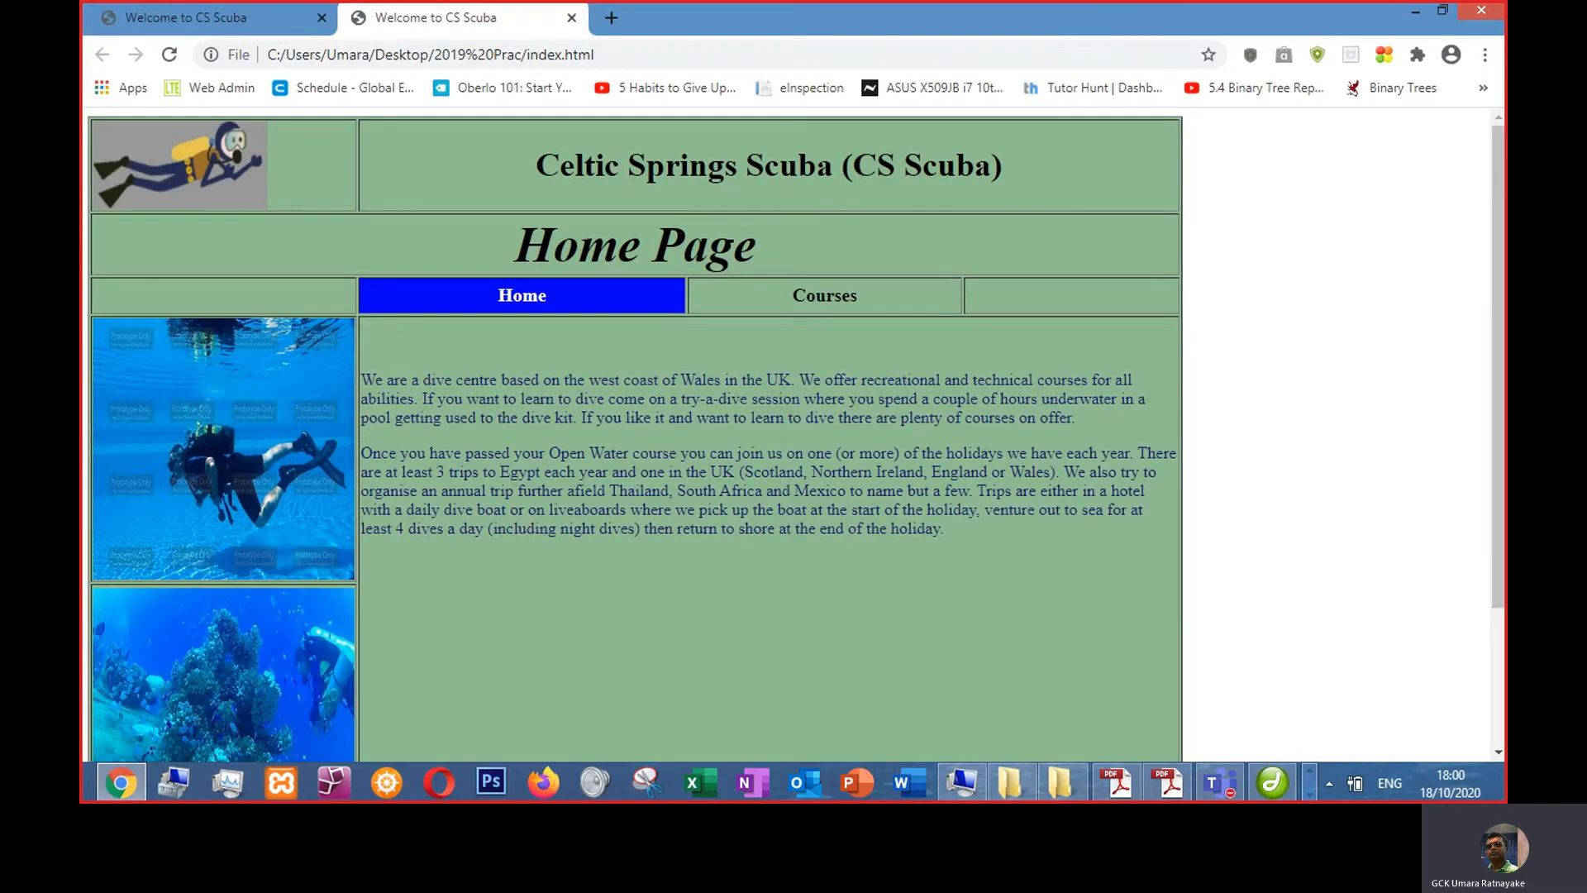
{"action": "scroll", "coordinate": [1258, 489], "scroll_direction": "down", "scroll_amount": 3}
{"action": "scroll", "coordinate": [1263, 482], "scroll_direction": "up", "scroll_amount": 3}
{"action": "scroll", "coordinate": [1262, 484], "scroll_direction": "down", "scroll_amount": 3}
{"action": "scroll", "coordinate": [1263, 483], "scroll_direction": "up", "scroll_amount": 3}
{"action": "scroll", "coordinate": [1263, 484], "scroll_direction": "down", "scroll_amount": 3}
{"action": "scroll", "coordinate": [1262, 484], "scroll_direction": "up", "scroll_amount": 3}
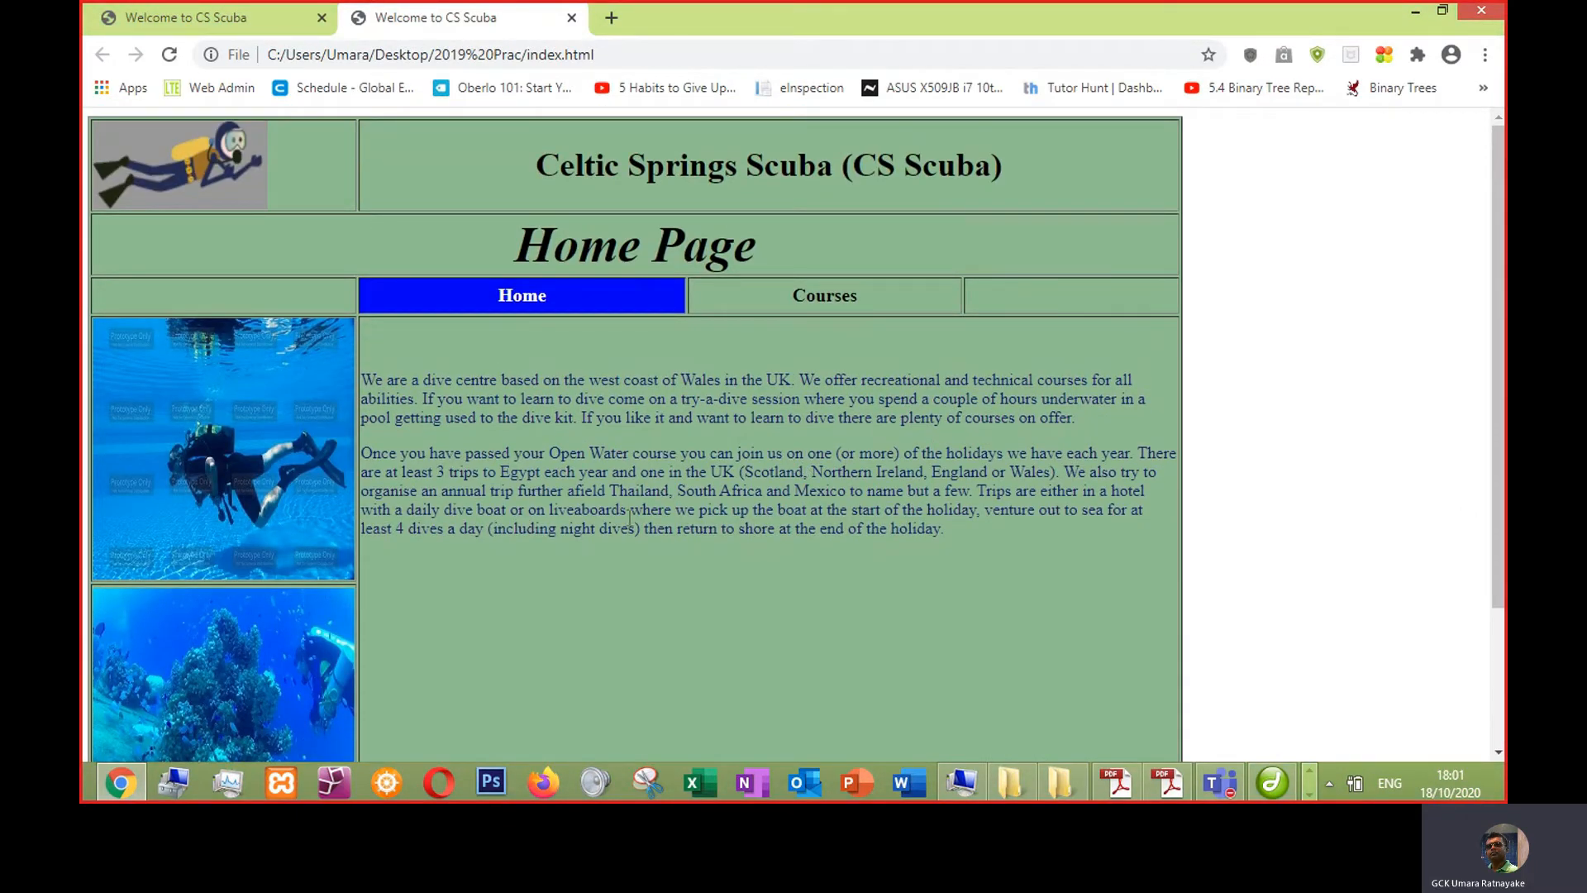
- Increase the main table's height to about 734 pixels
{"action": "key", "text": "alt+Tab"}
{"action": "scroll", "coordinate": [564, 521], "scroll_direction": "down", "scroll_amount": 5}
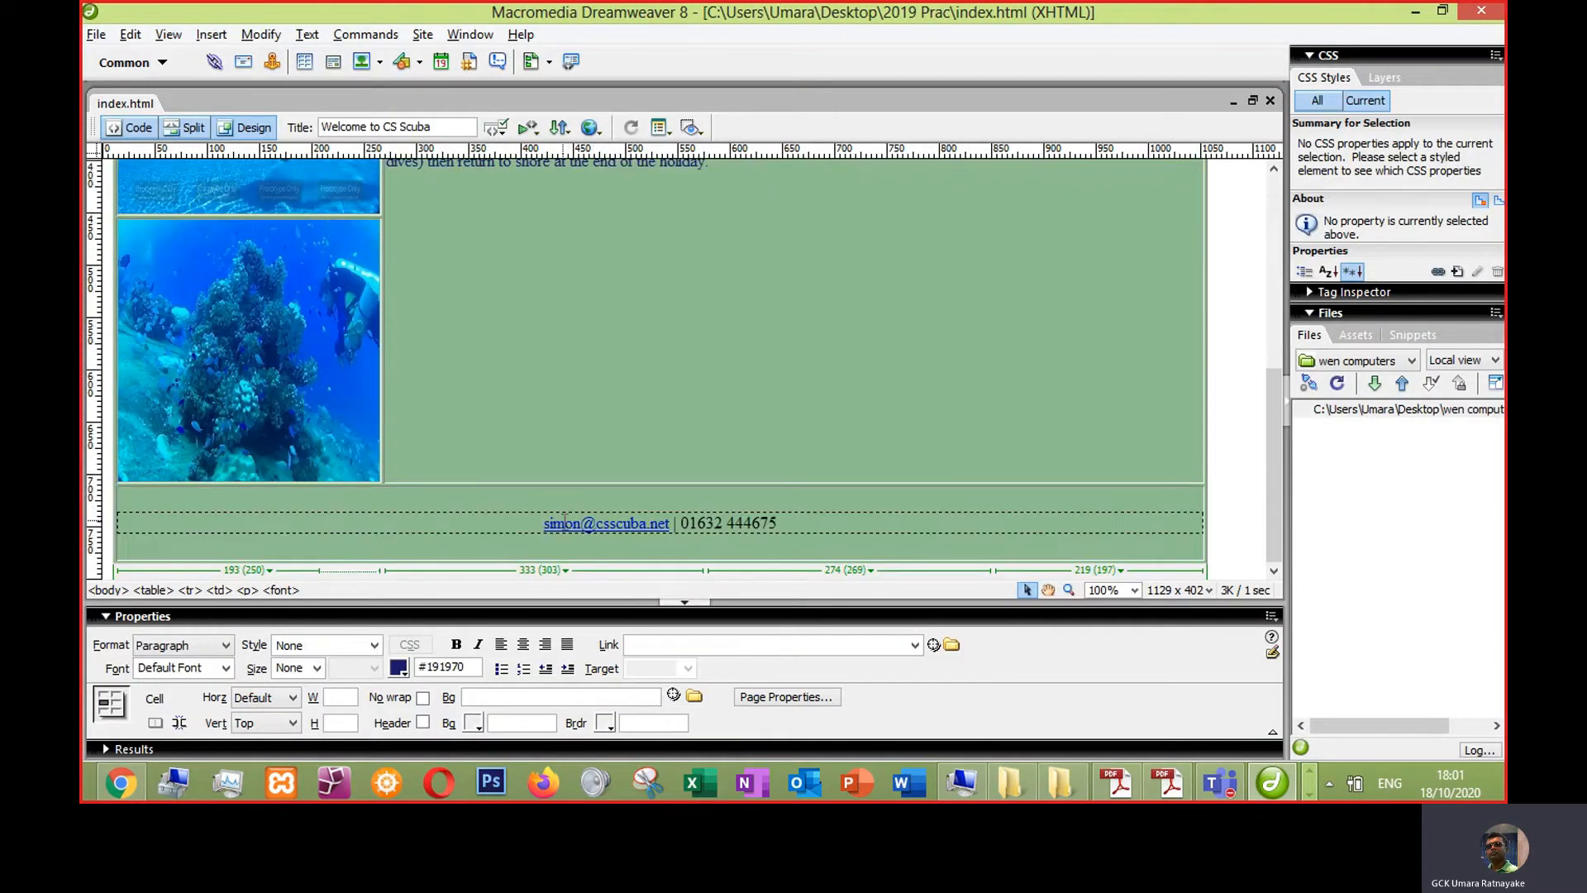
{"action": "left_click", "coordinate": [524, 485]}
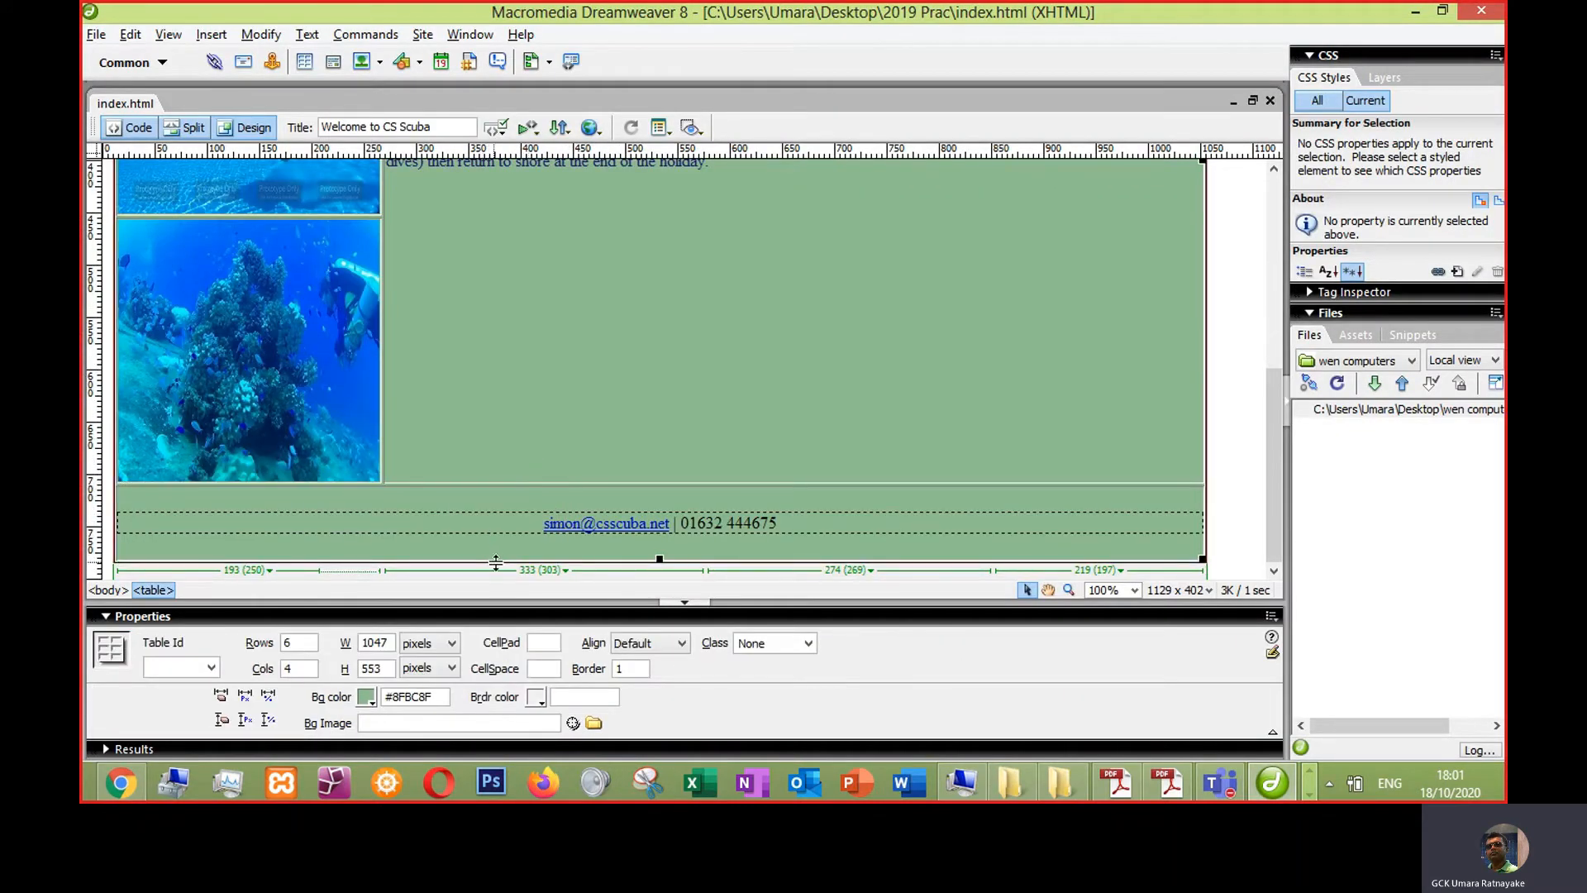
{"action": "left_click_drag", "start_coordinate": [498, 563], "coordinate": [499, 577]}
{"action": "scroll", "coordinate": [560, 446], "scroll_direction": "up", "scroll_amount": 5}
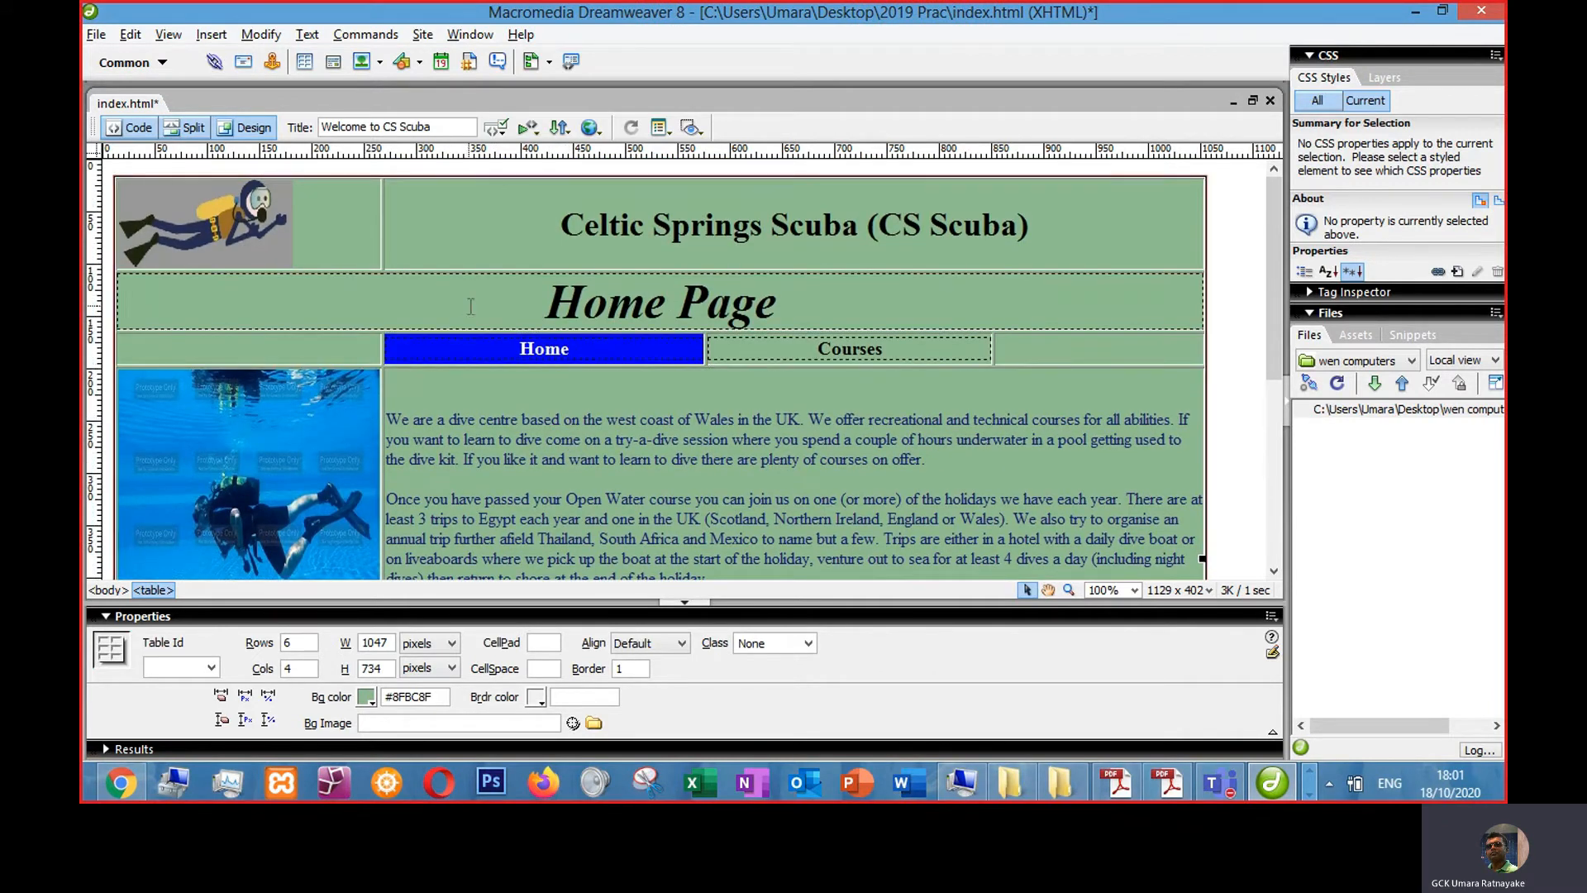
- Save the page and preview it in the browser
{"action": "left_click", "coordinate": [626, 536]}
{"action": "left_click", "coordinate": [529, 233]}
{"action": "key", "text": "ctrl+s"}
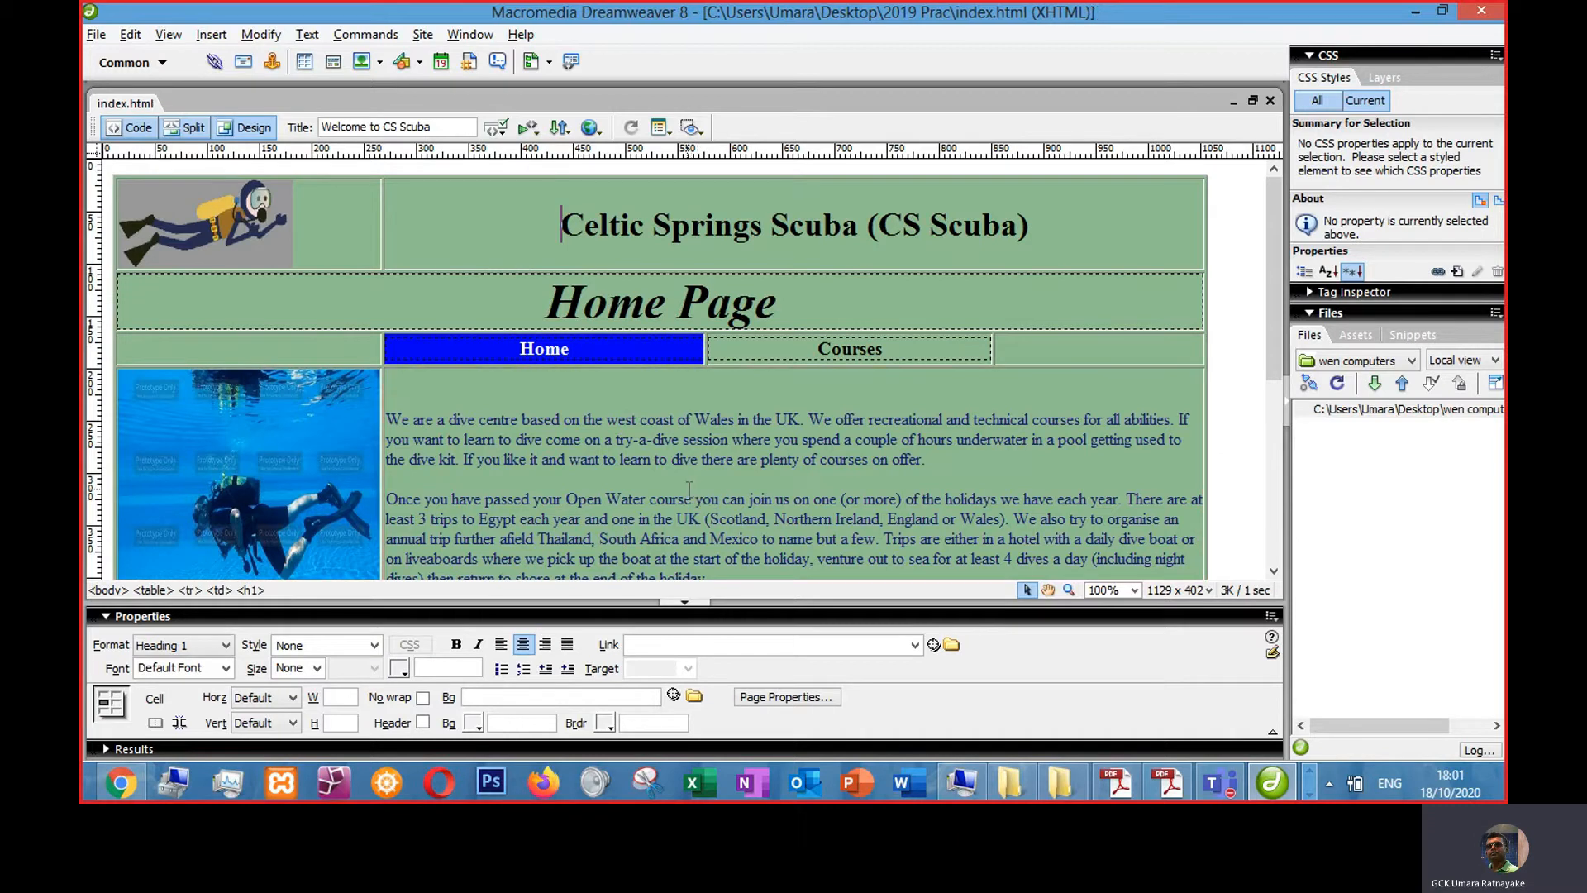
{"action": "key", "text": "F12"}
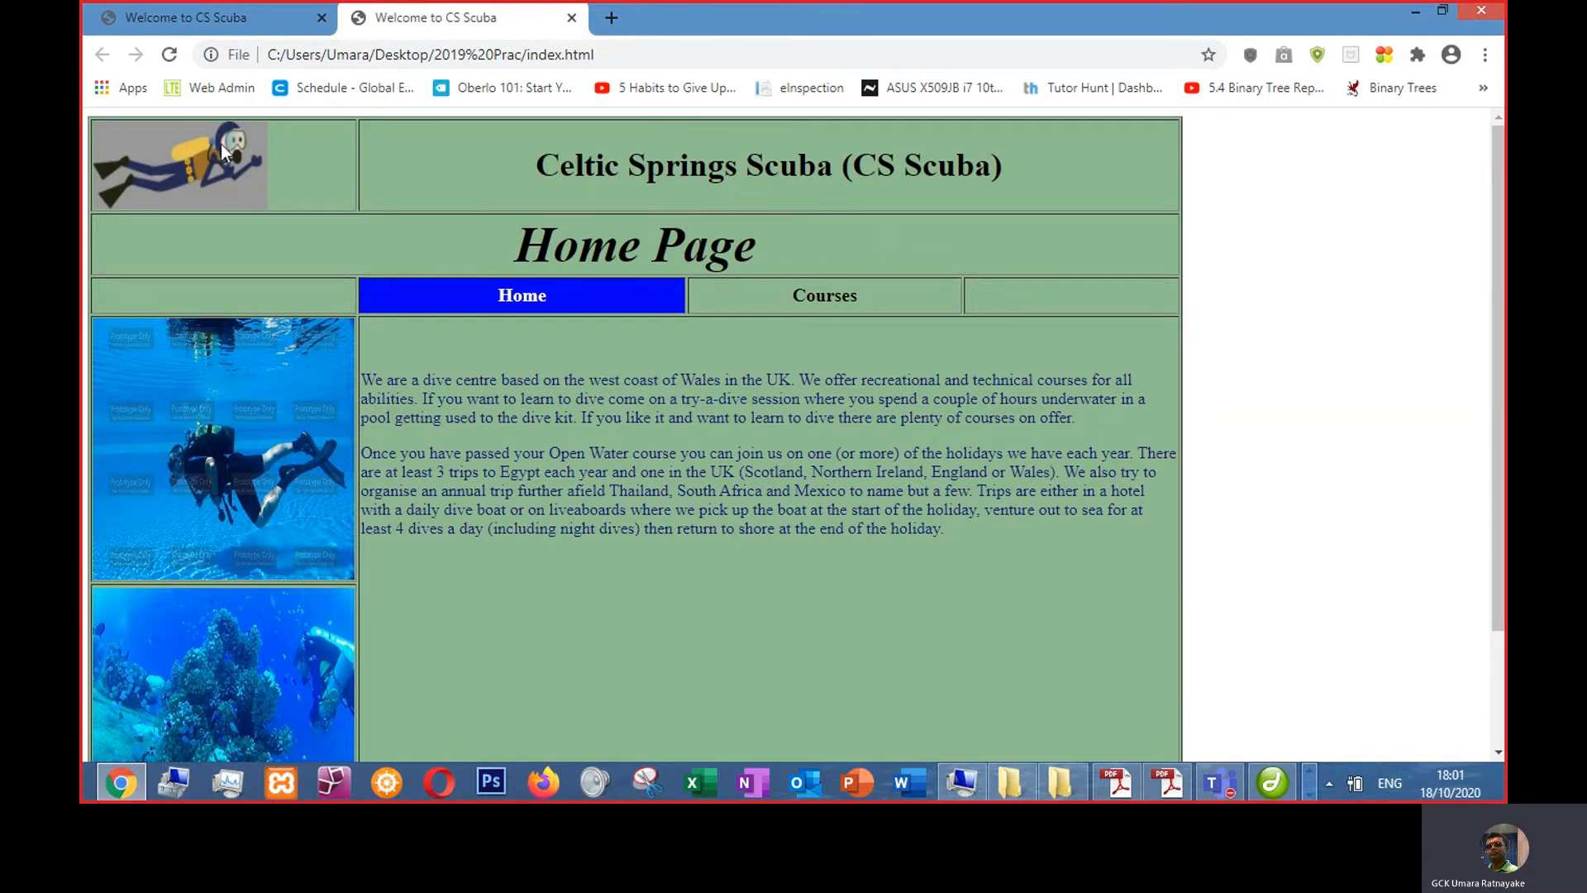
{"action": "key", "text": "alt+Tab"}
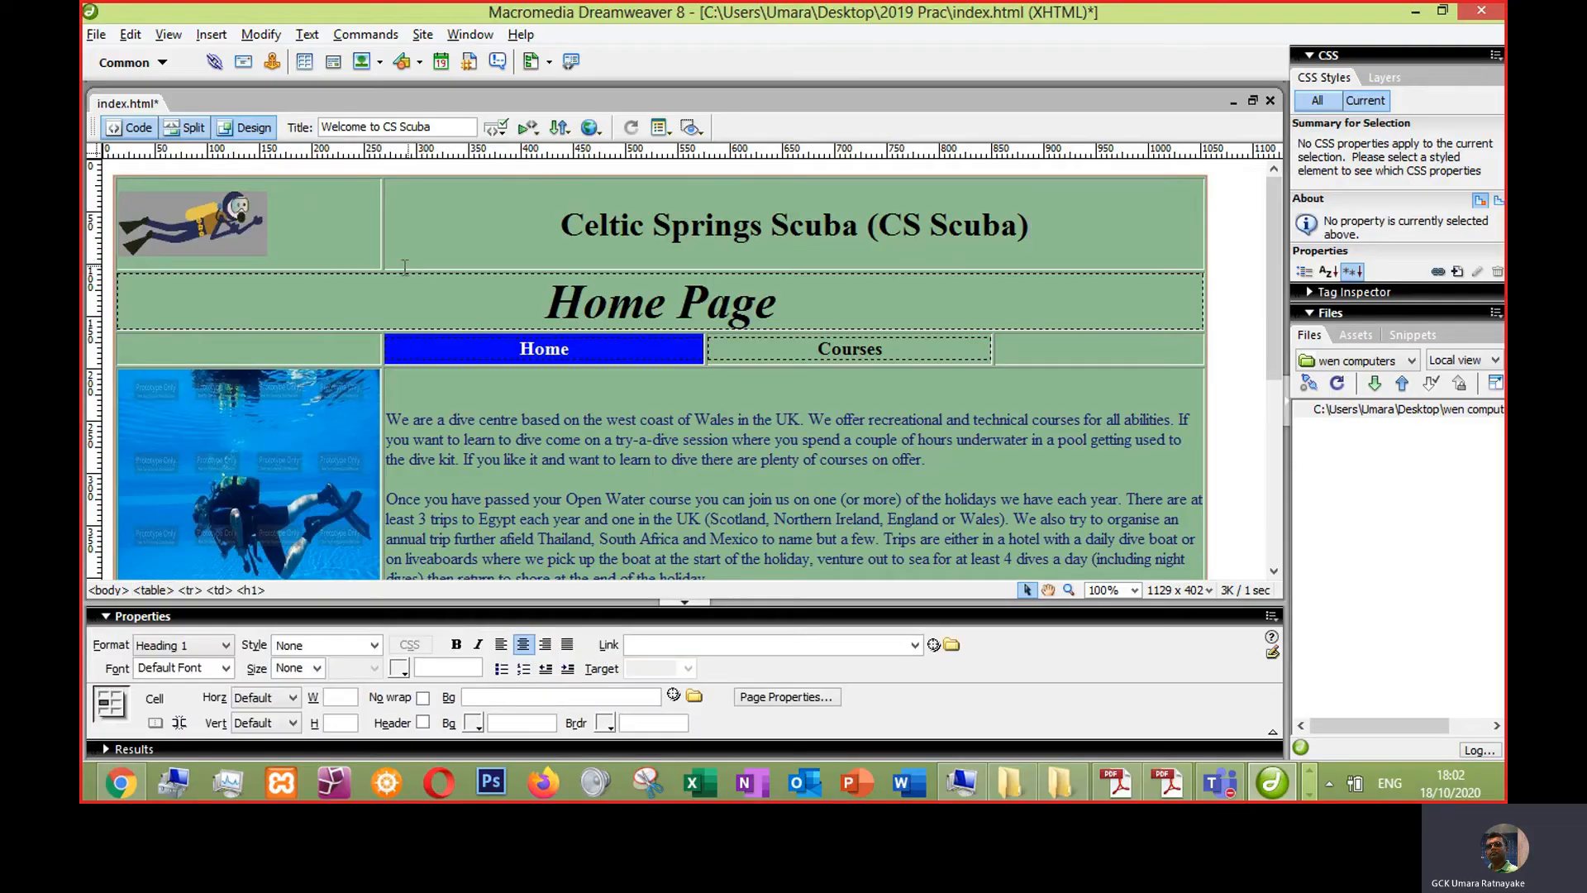
- Resize the diver logo image slightly smaller and save the page
{"action": "left_click_drag", "start_coordinate": [405, 268], "coordinate": [366, 248]}
{"action": "key", "text": "ctrl+s"}
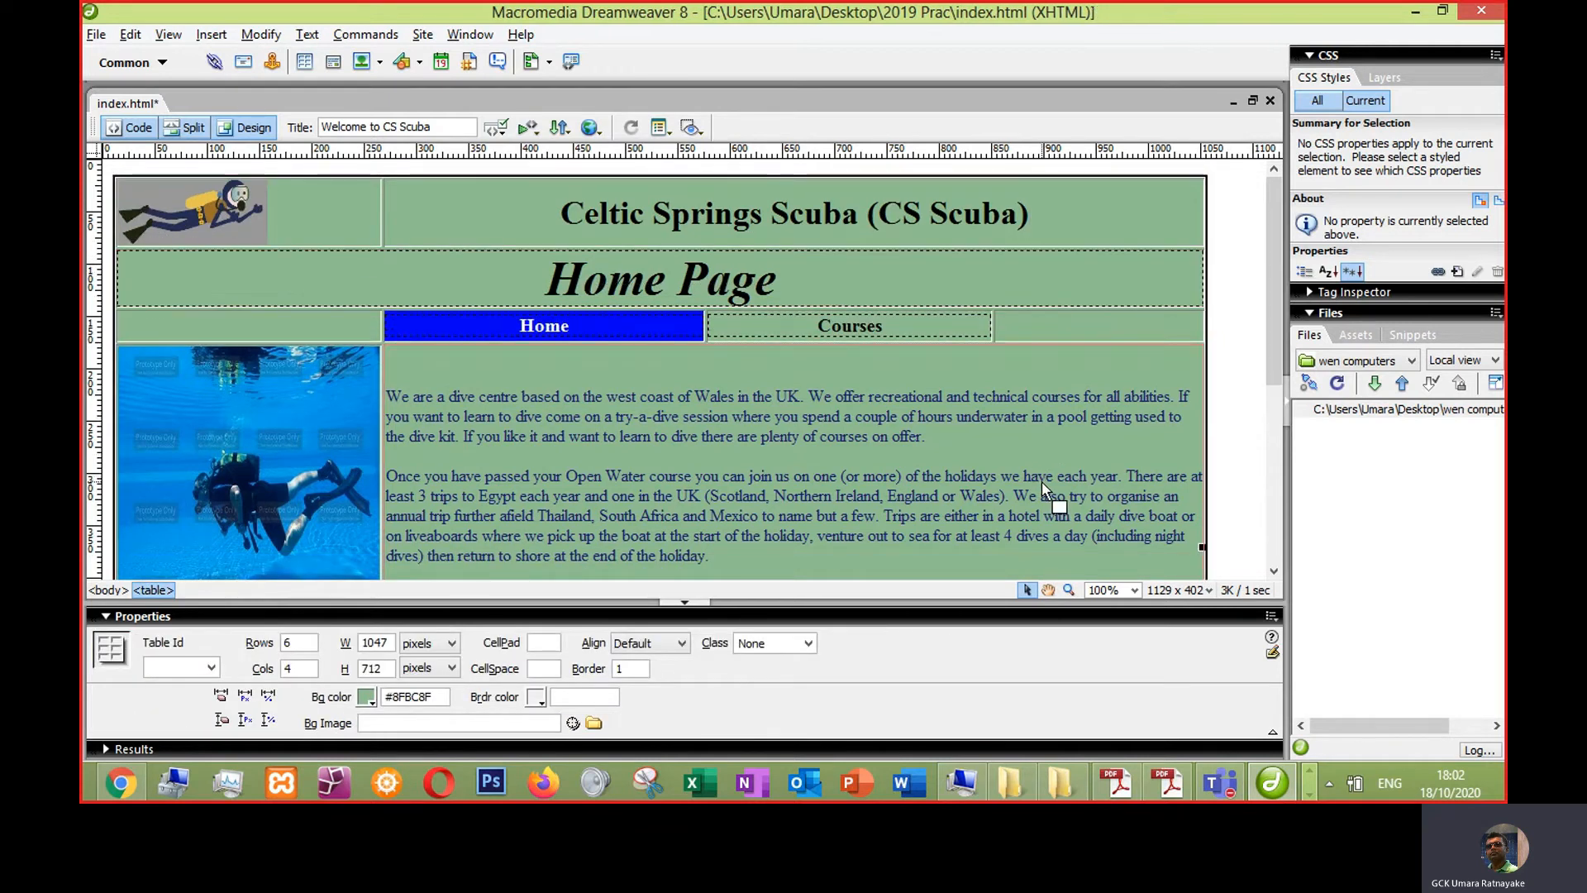
- Reload the page in the browser to review the changes
{"action": "key", "text": "alt+Tab"}
{"action": "left_click", "coordinate": [169, 55]}
{"action": "scroll", "coordinate": [808, 541], "scroll_direction": "down", "scroll_amount": 2}
{"action": "scroll", "coordinate": [805, 540], "scroll_direction": "up", "scroll_amount": 2}
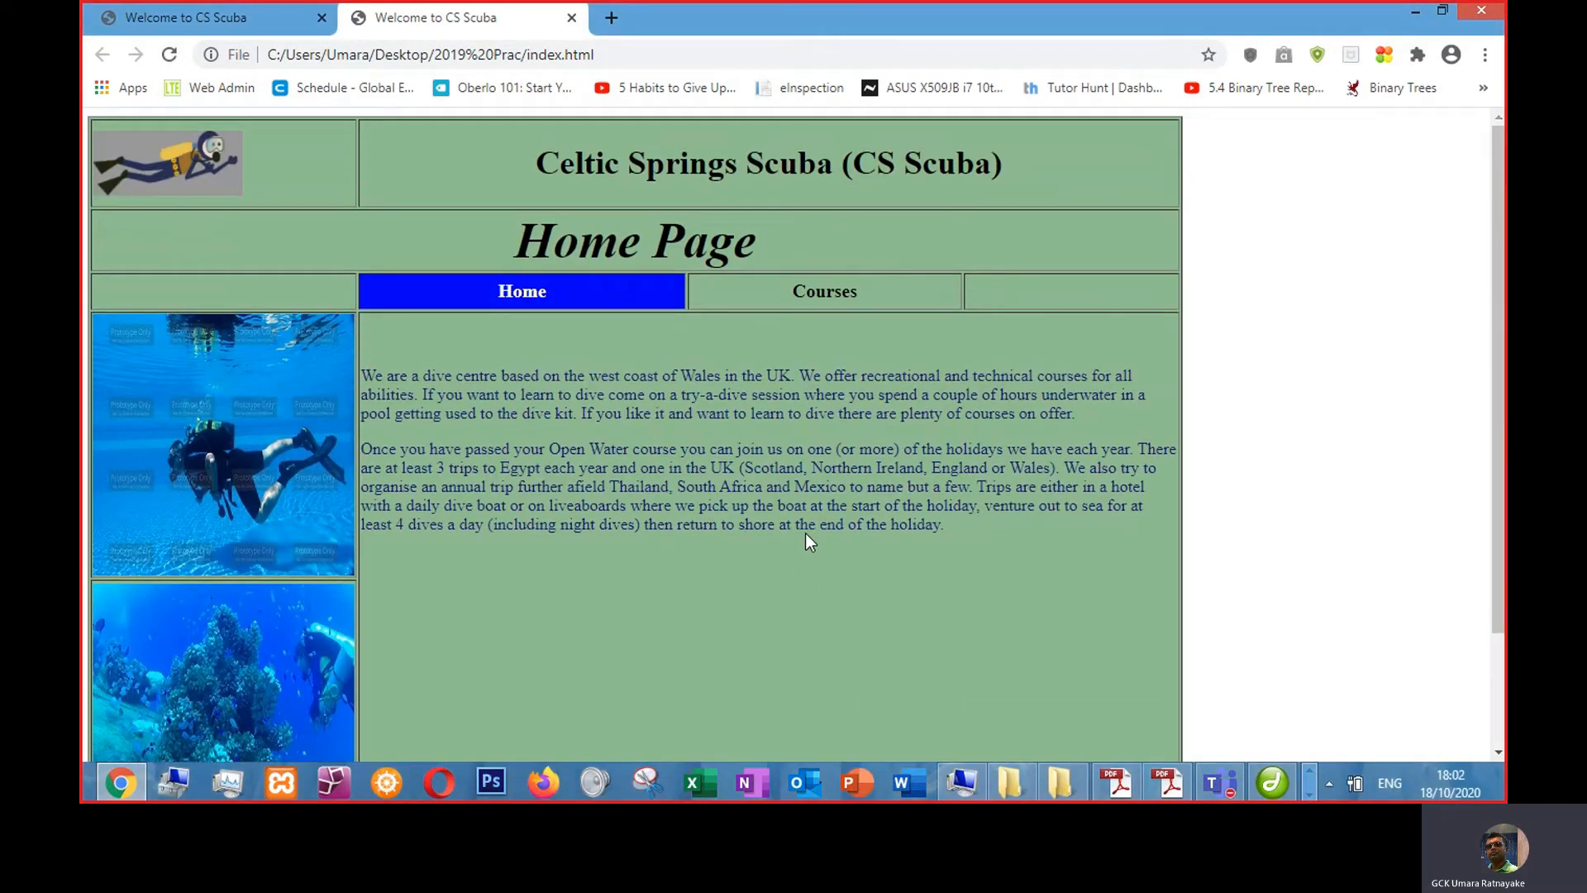
- Select the Home Page heading text, set its font size to 18px, and save the page
{"action": "key", "text": "alt+Tab"}
{"action": "left_click", "coordinate": [264, 433]}
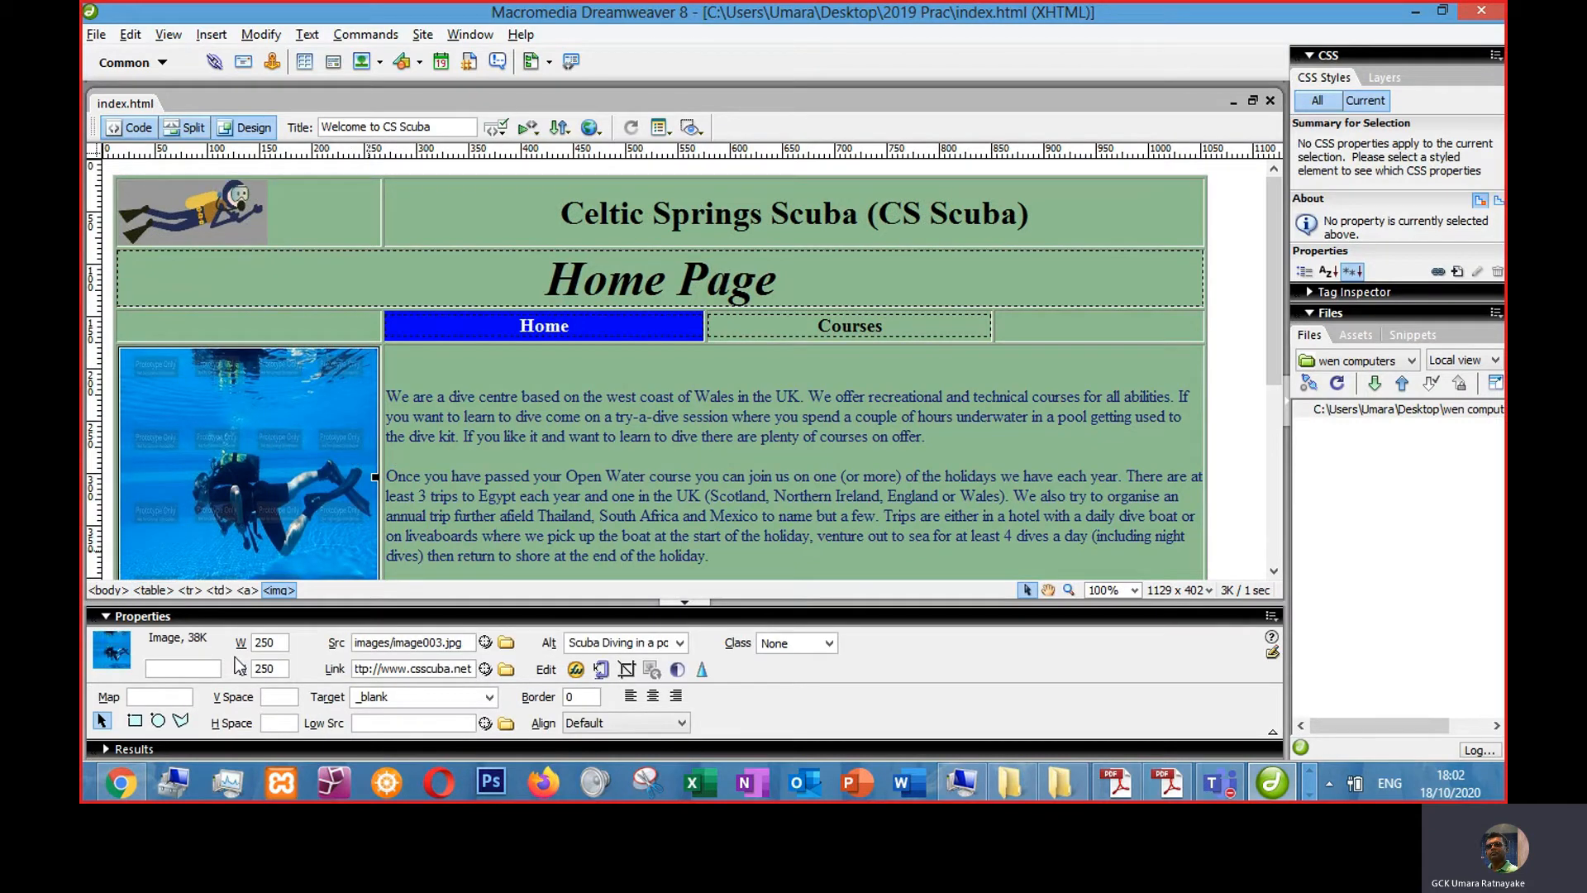
{"action": "left_click", "coordinate": [645, 279]}
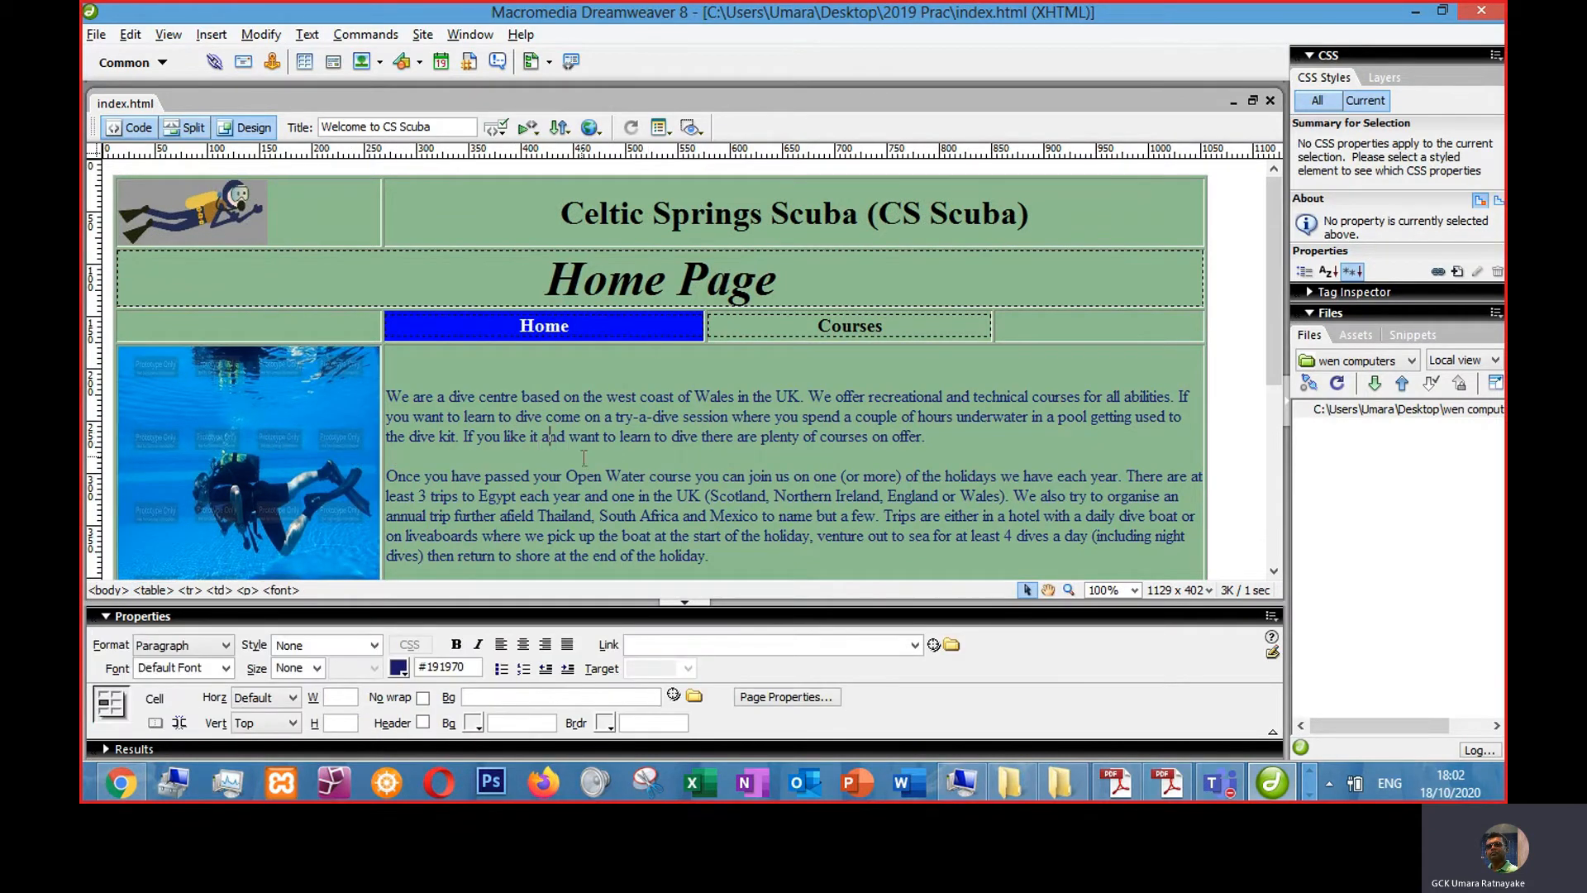
{"action": "left_click_drag", "start_coordinate": [544, 273], "coordinate": [784, 279]}
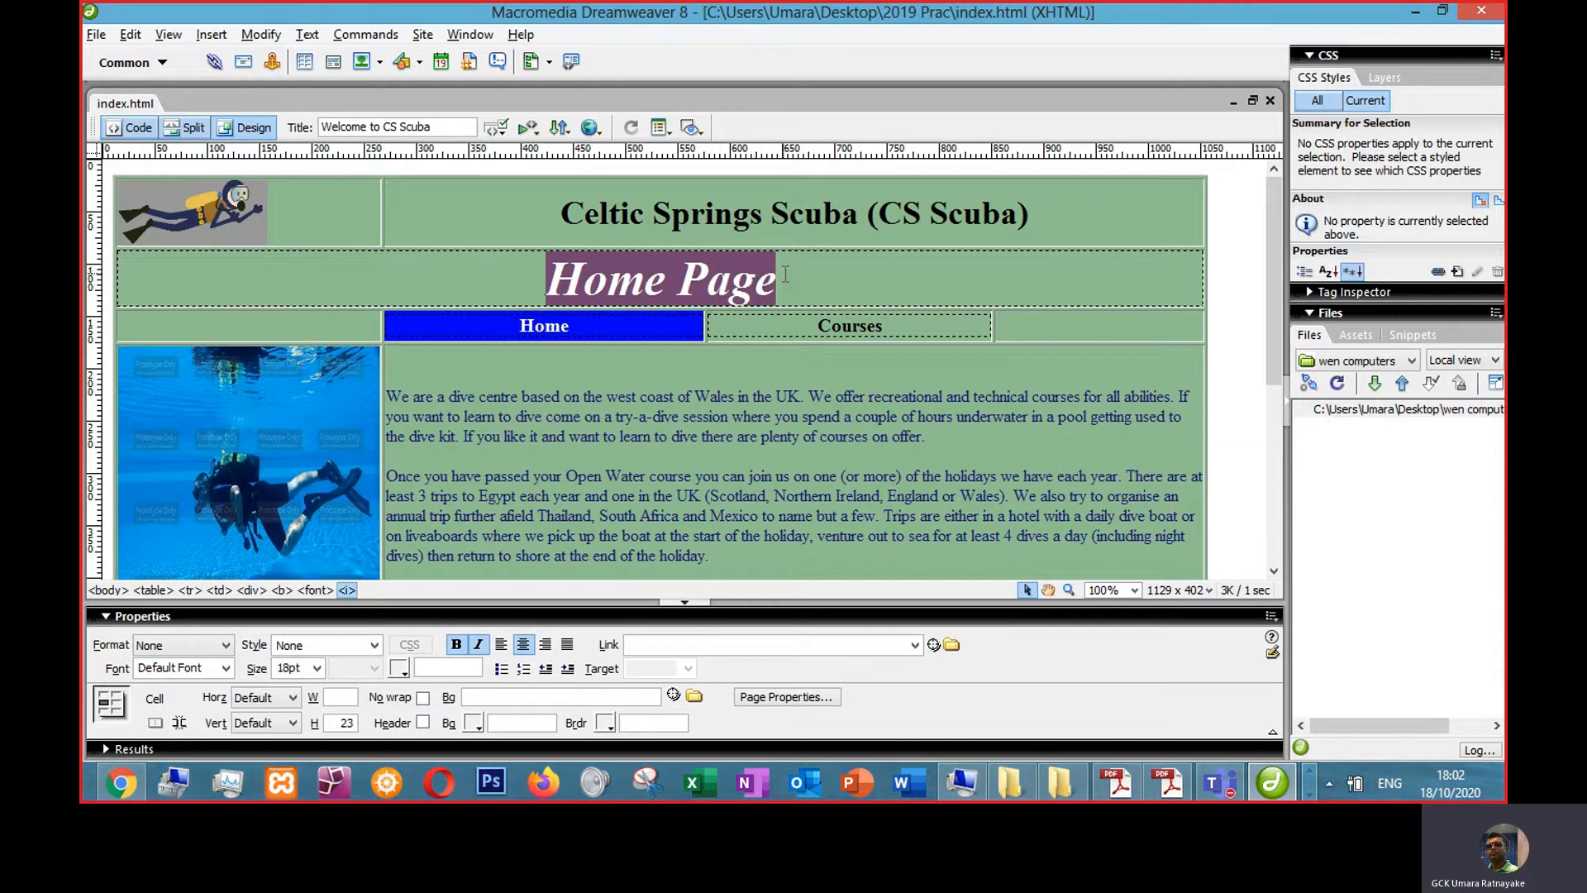
{"action": "double_click", "coordinate": [311, 673]}
{"action": "left_click", "coordinate": [305, 668]}
{"action": "key", "text": "Return"}
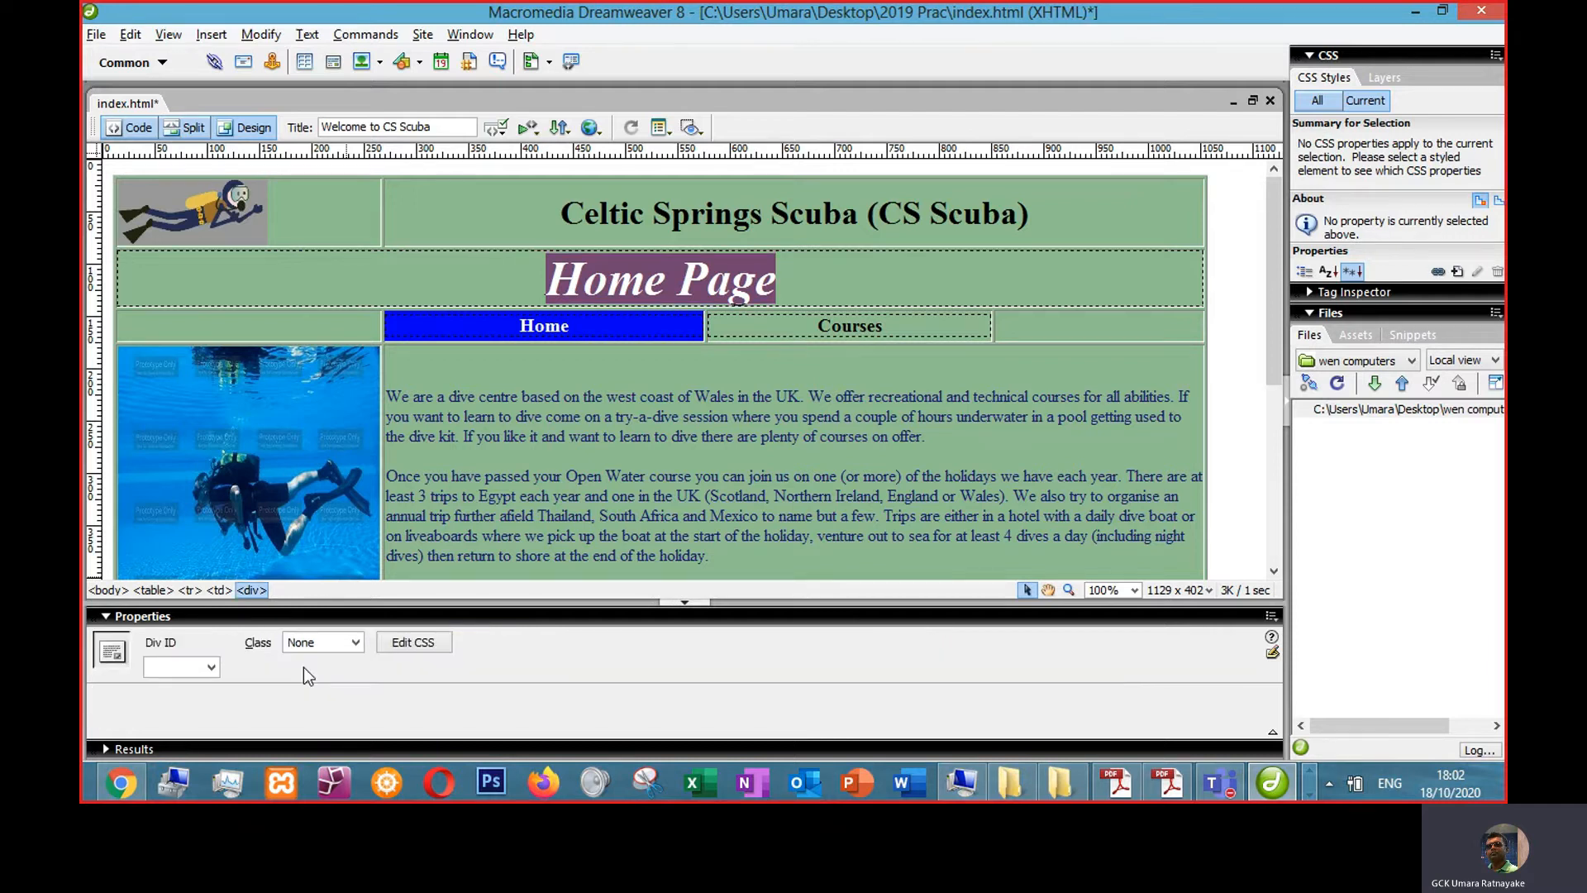
{"action": "left_click", "coordinate": [643, 289]}
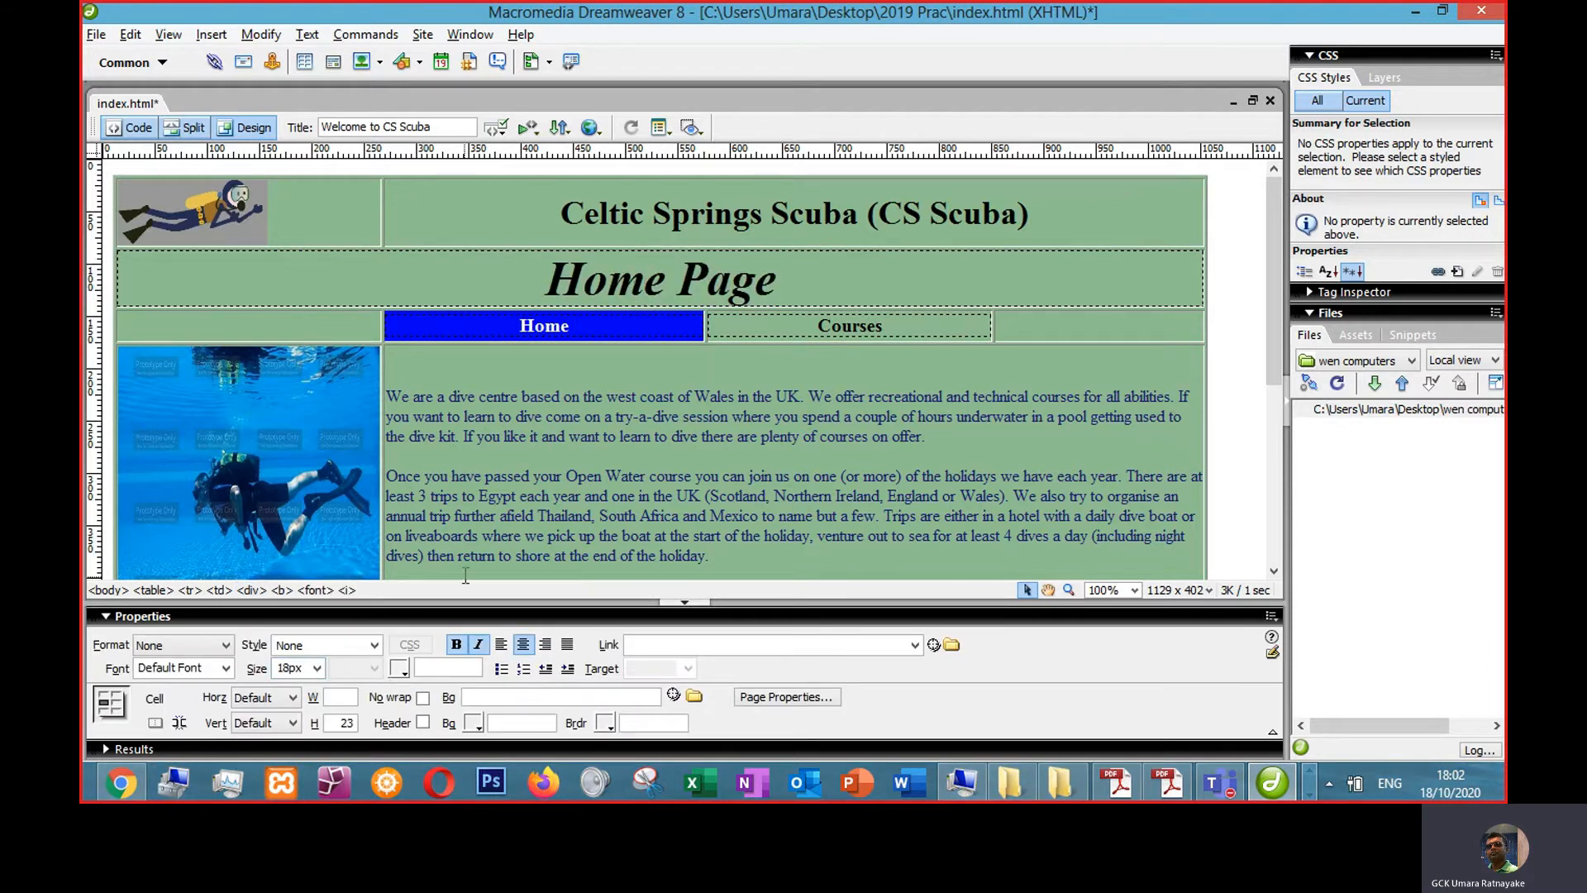
{"action": "key", "text": "ctrl+s"}
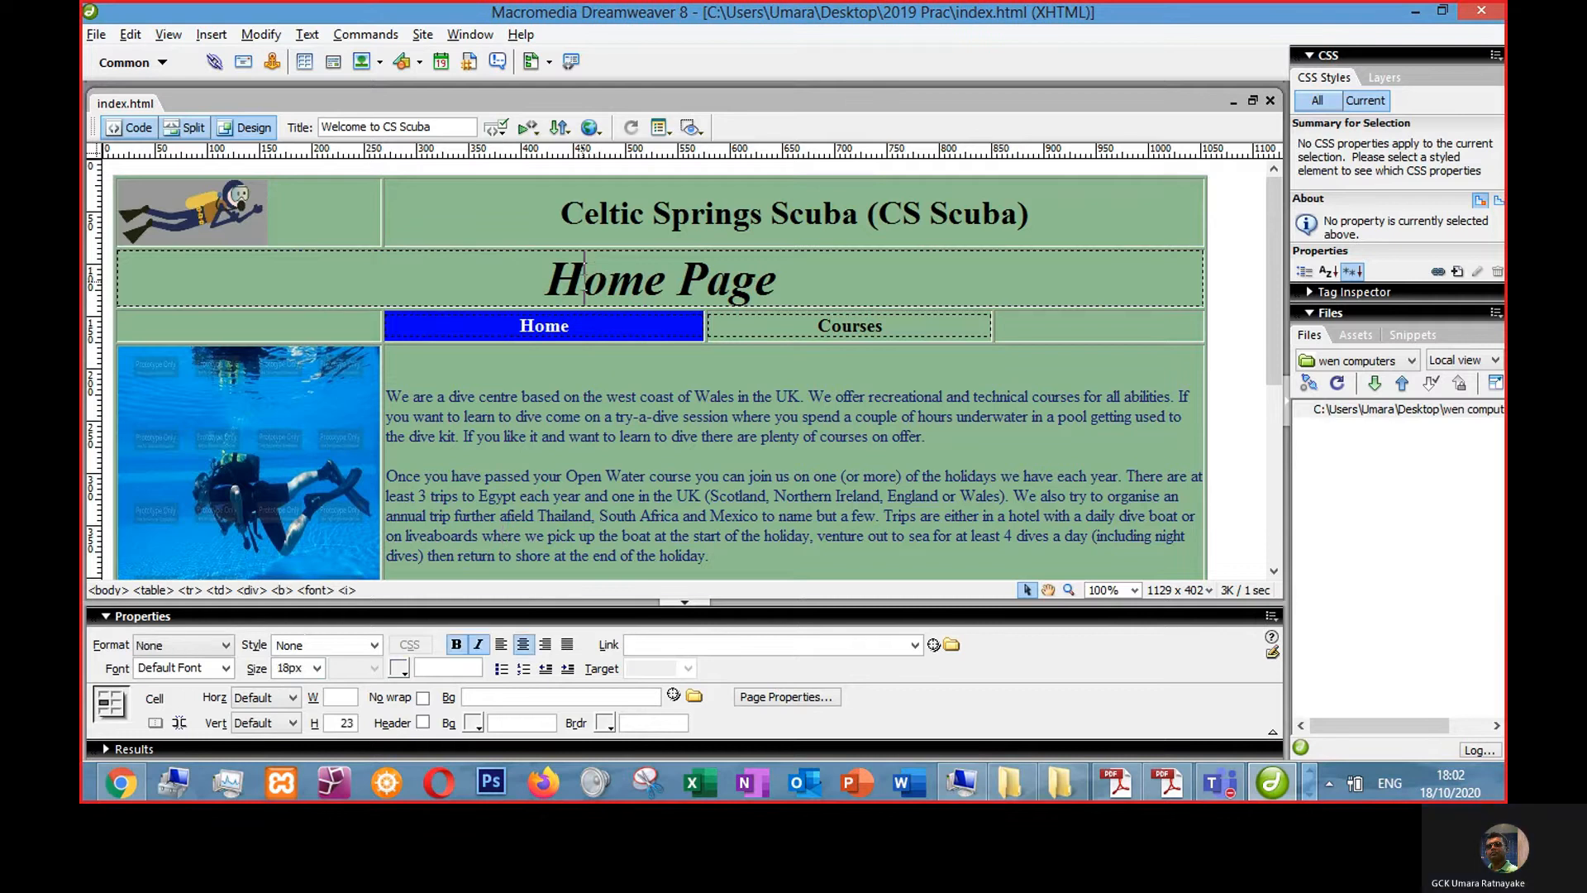
- Inspect the Home Page heading's HTML code and compare it with the task sheet's formatting requirements
{"action": "left_click_drag", "start_coordinate": [550, 273], "coordinate": [756, 285]}
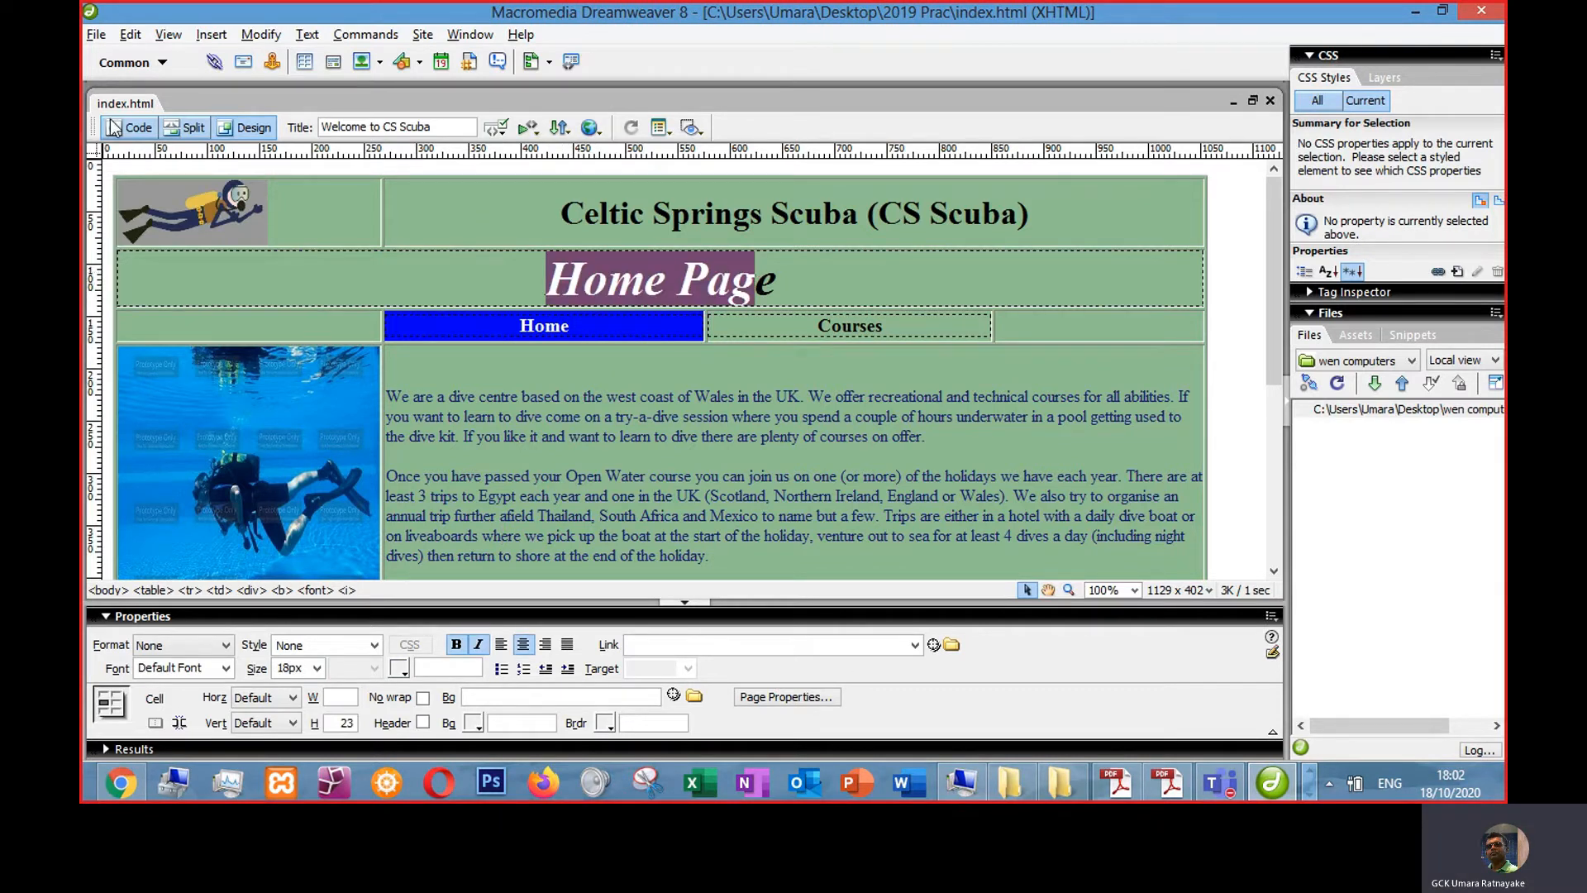
{"action": "left_click", "coordinate": [133, 127]}
{"action": "left_click", "coordinate": [691, 231]}
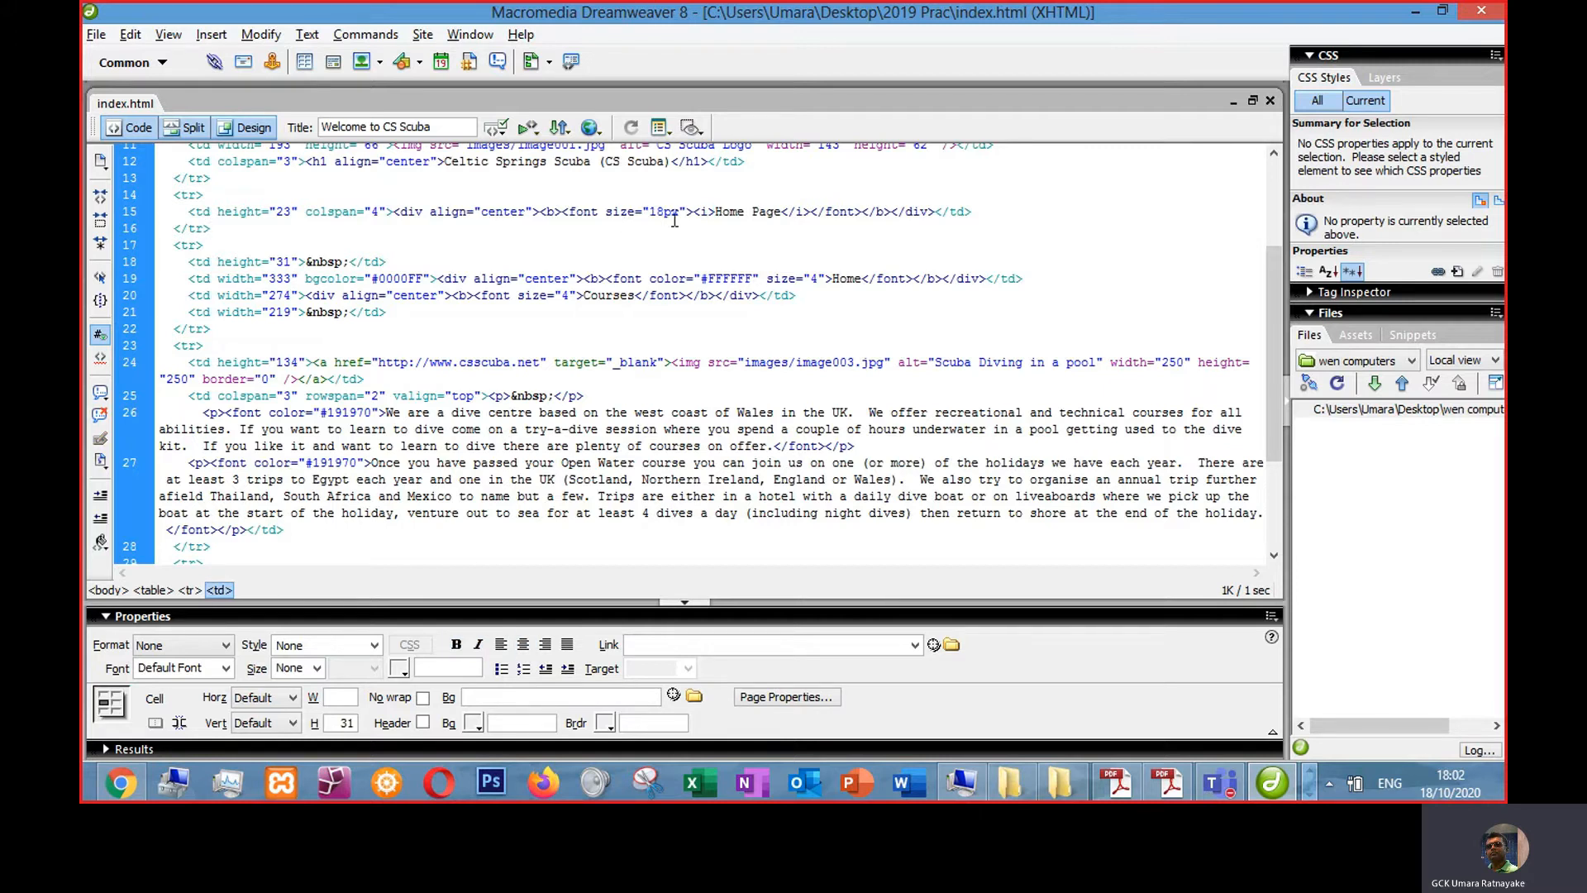
{"action": "left_click", "coordinate": [1168, 782]}
{"action": "scroll", "coordinate": [724, 372], "scroll_direction": "up", "scroll_amount": 2}
{"action": "key", "text": "alt+Tab"}
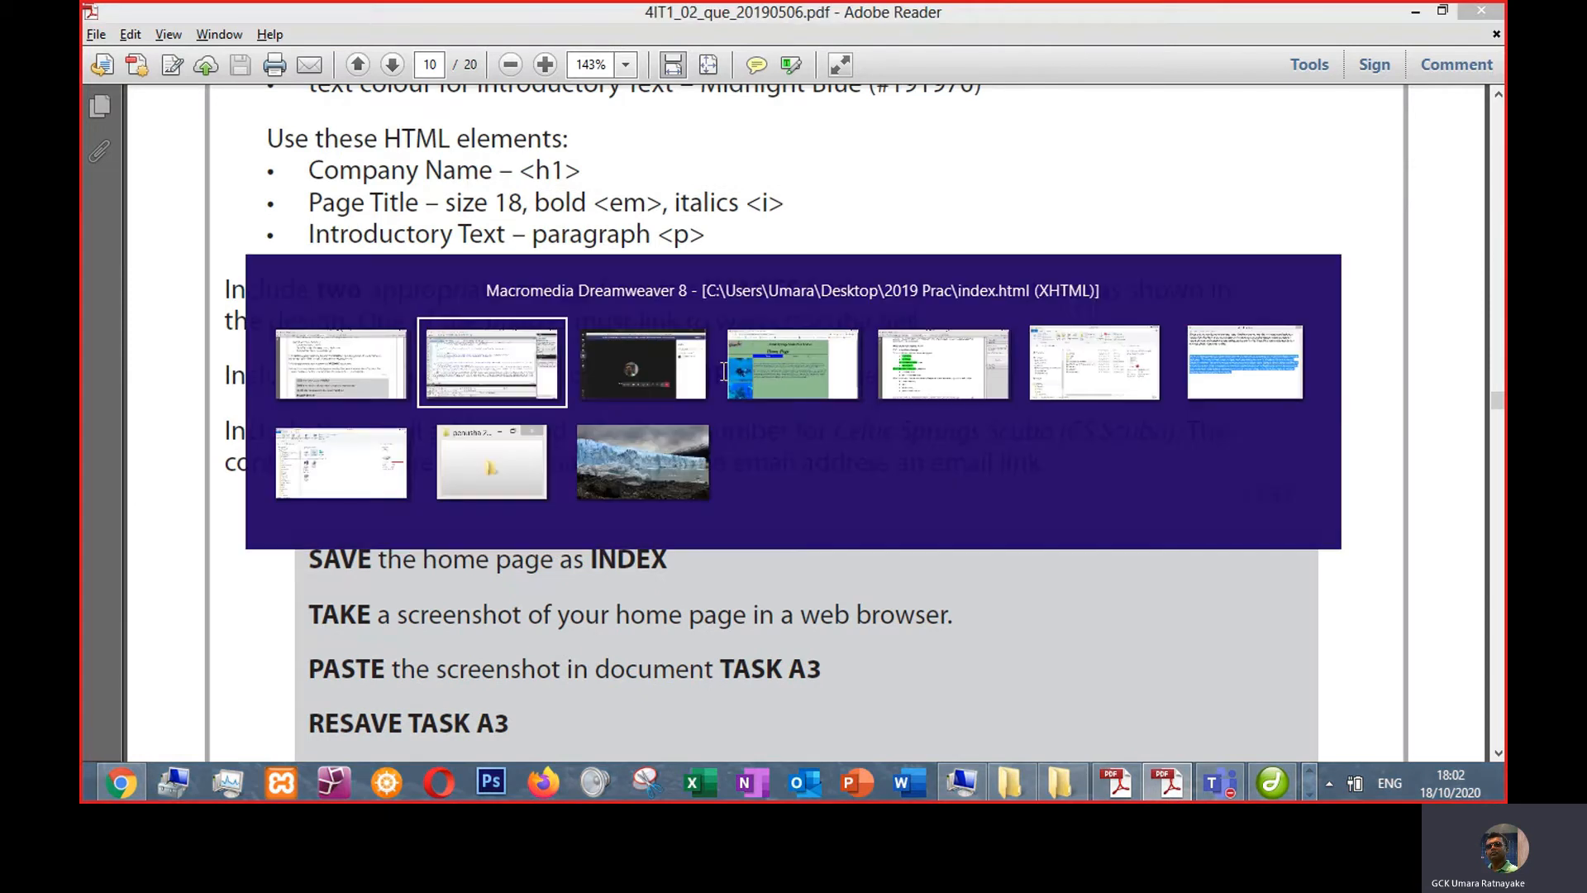
{"action": "left_click", "coordinate": [246, 127]}
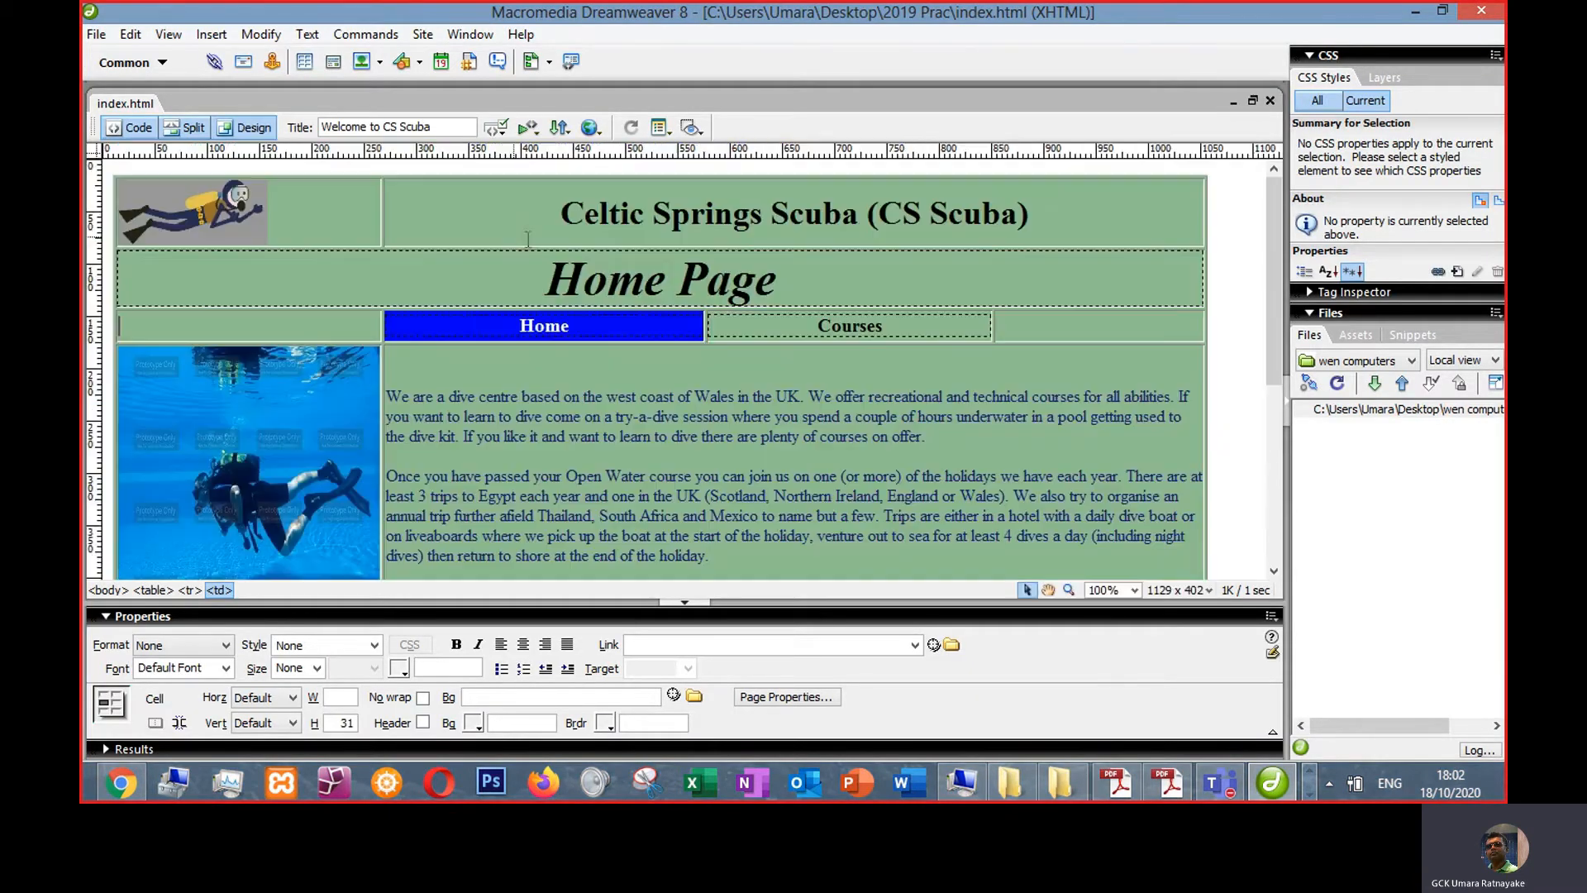
{"action": "left_click", "coordinate": [755, 473]}
{"action": "scroll", "coordinate": [667, 461], "scroll_direction": "down", "scroll_amount": 5}
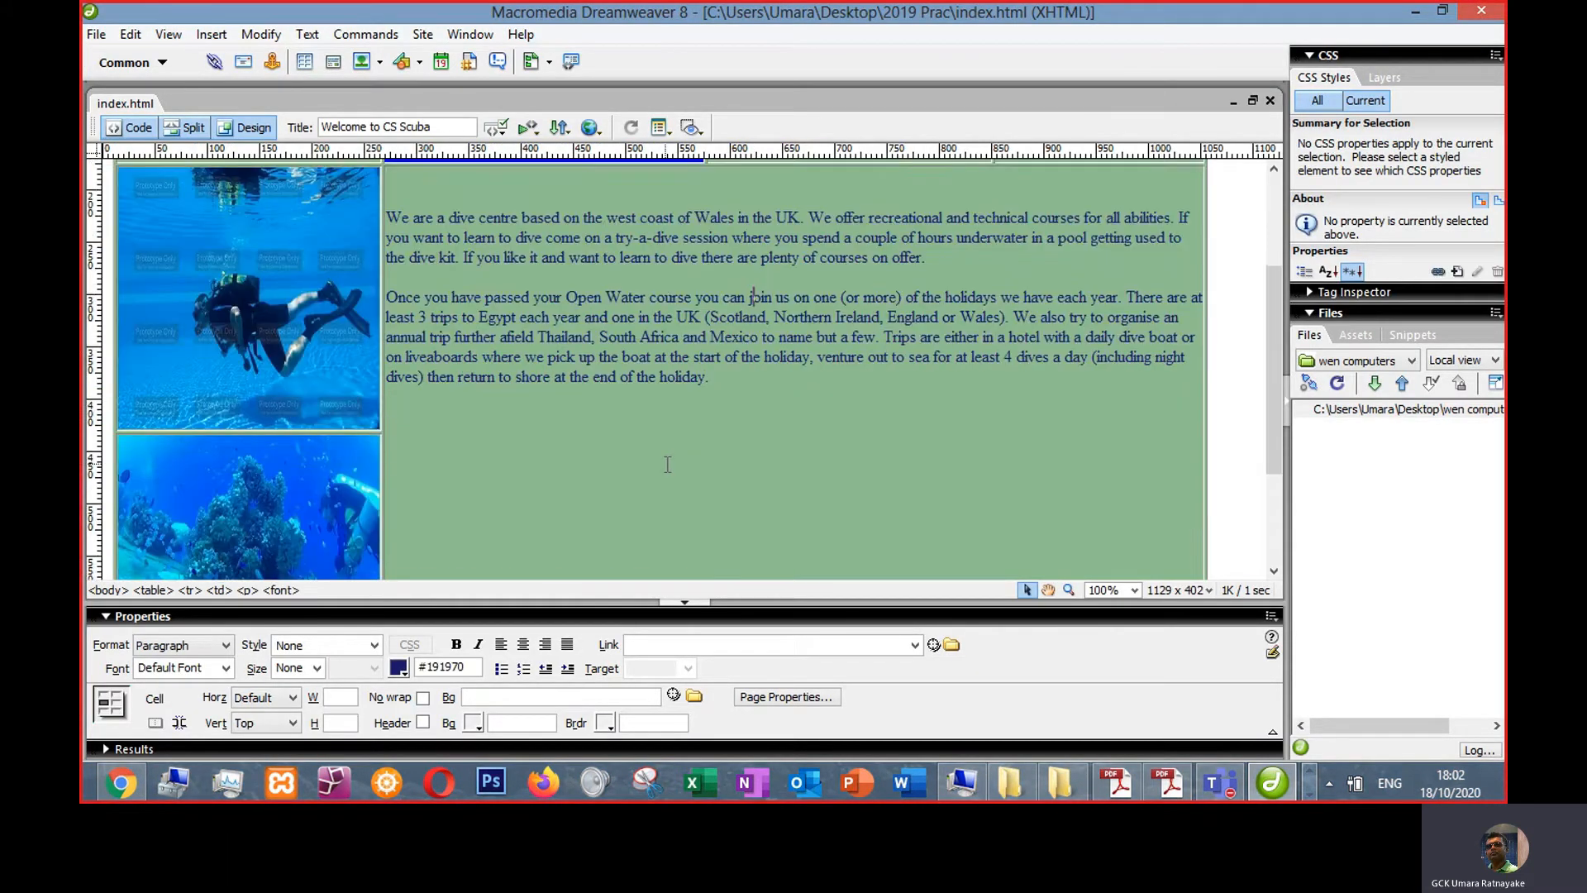
{"action": "scroll", "coordinate": [667, 460], "scroll_direction": "up", "scroll_amount": 5}
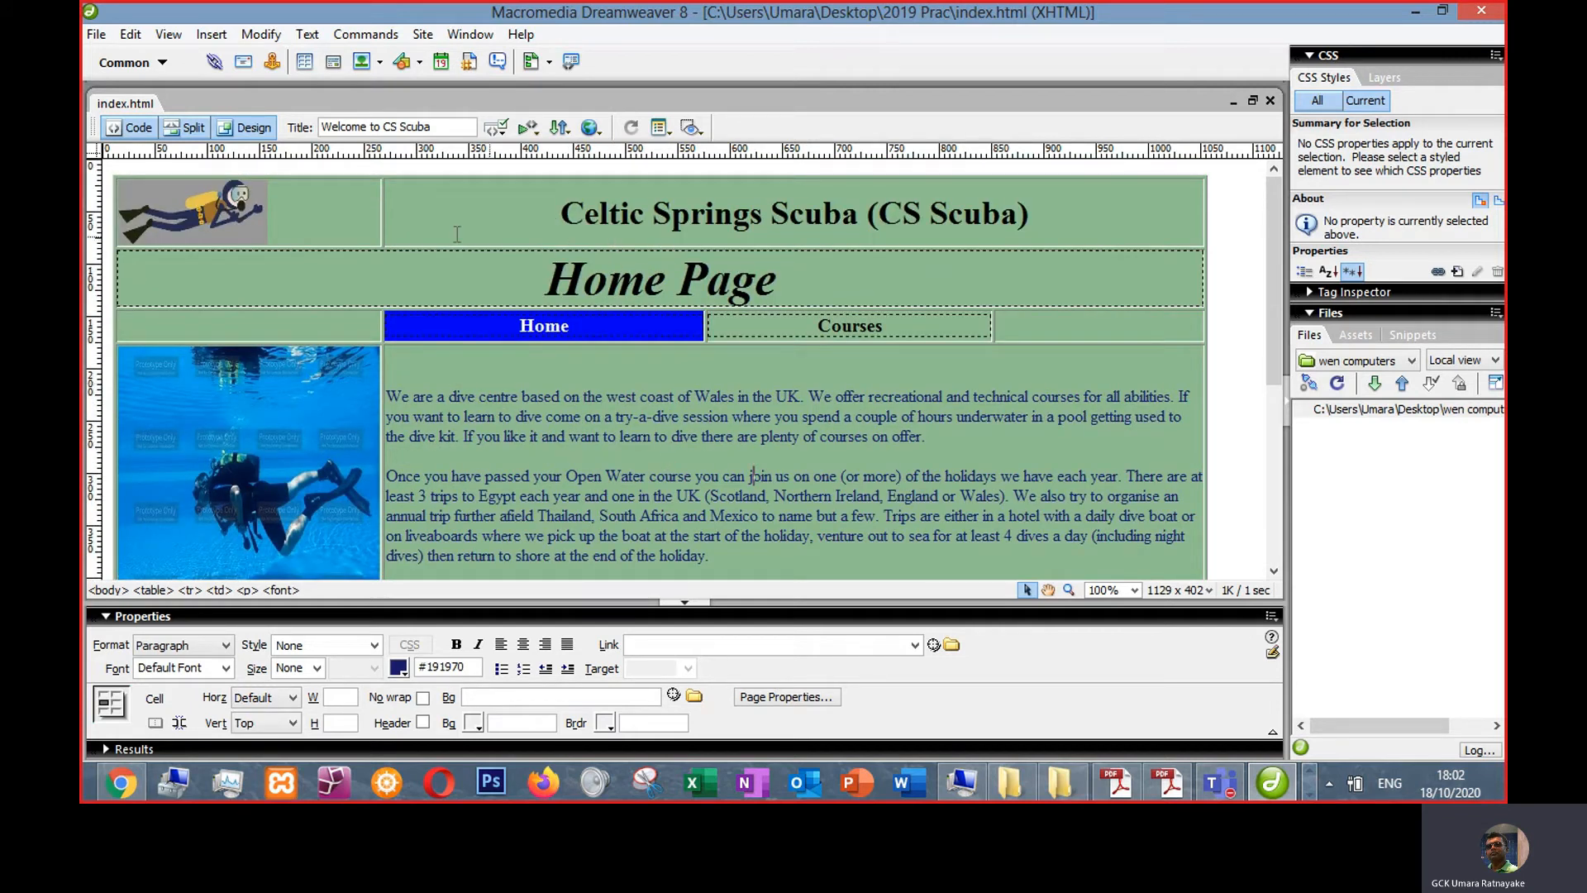
- Resize the diver logo to about 101 × 38 px and shorten the top table row
{"action": "left_click", "coordinate": [250, 223]}
{"action": "left_click_drag", "start_coordinate": [267, 244], "coordinate": [231, 215]}
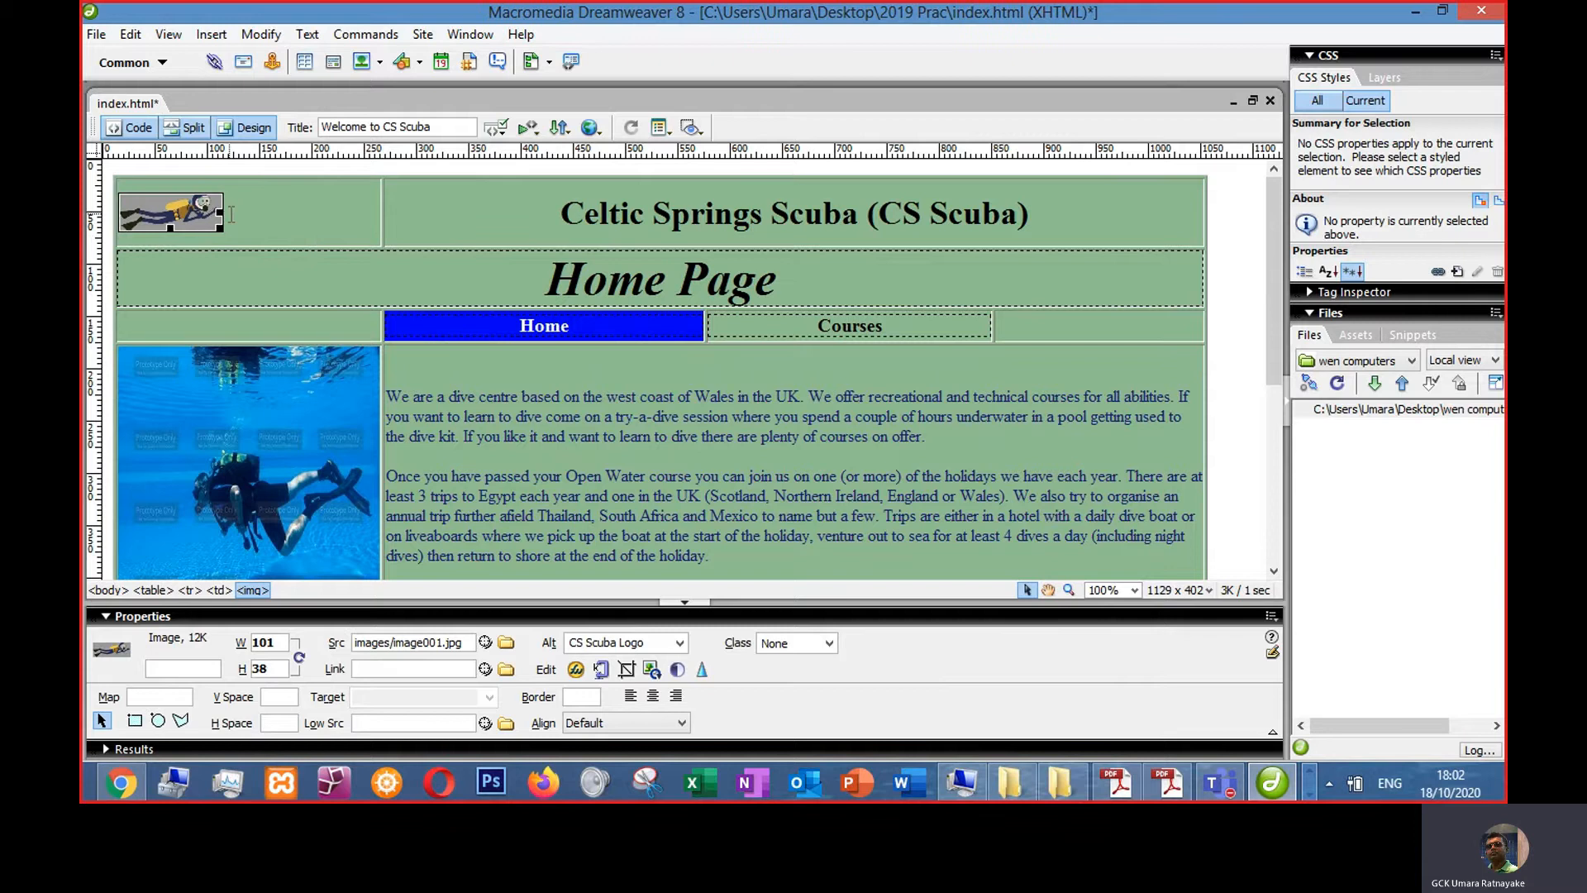
{"action": "left_click", "coordinate": [511, 219]}
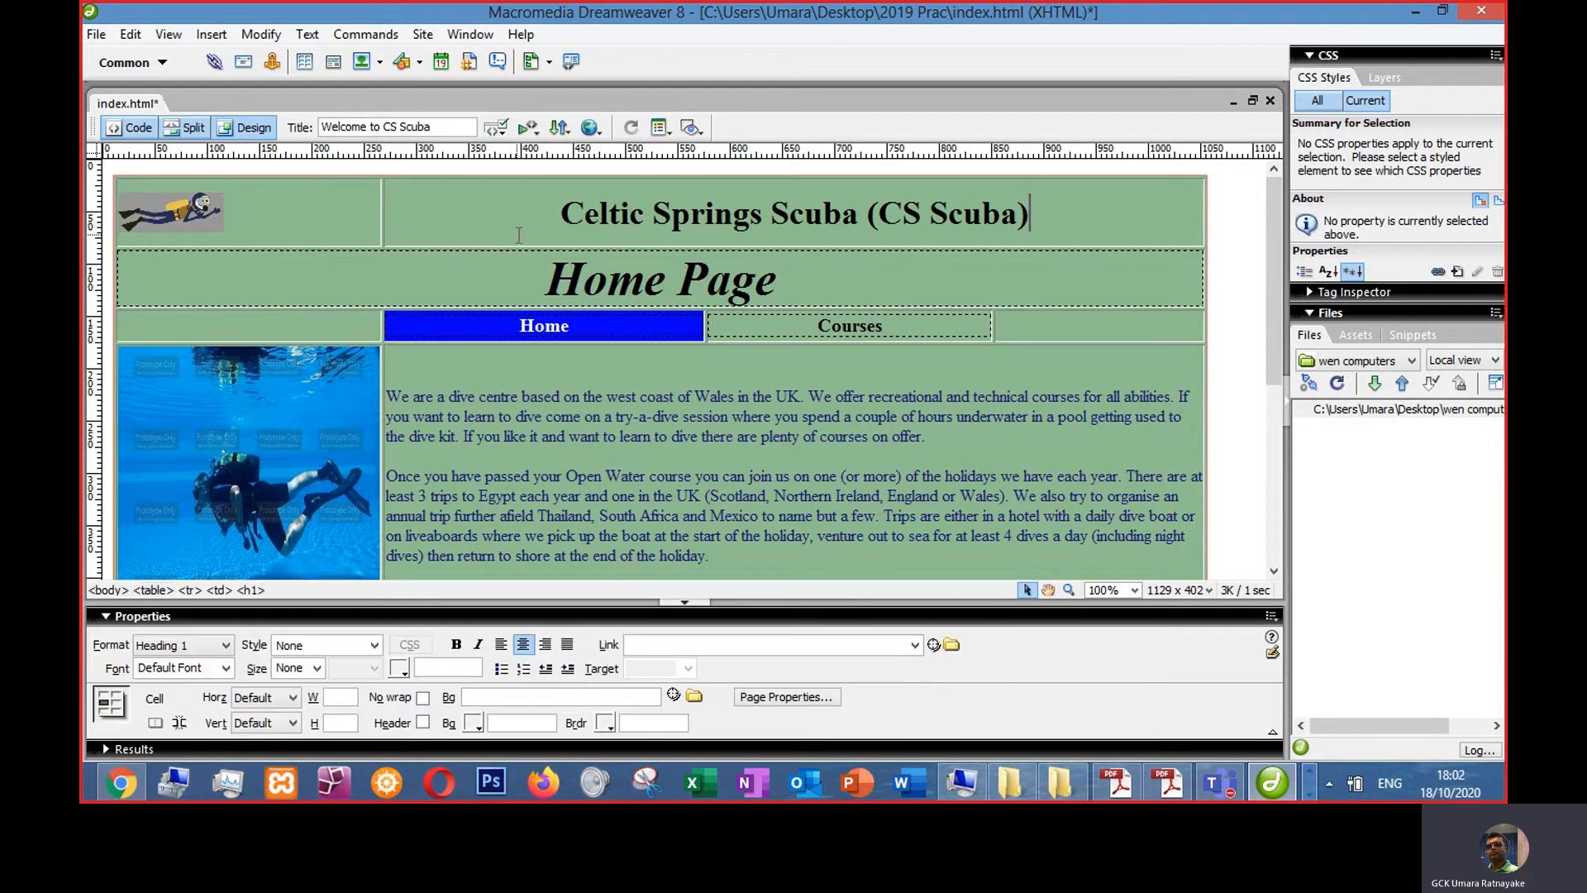
{"action": "left_click_drag", "start_coordinate": [516, 247], "coordinate": [516, 224]}
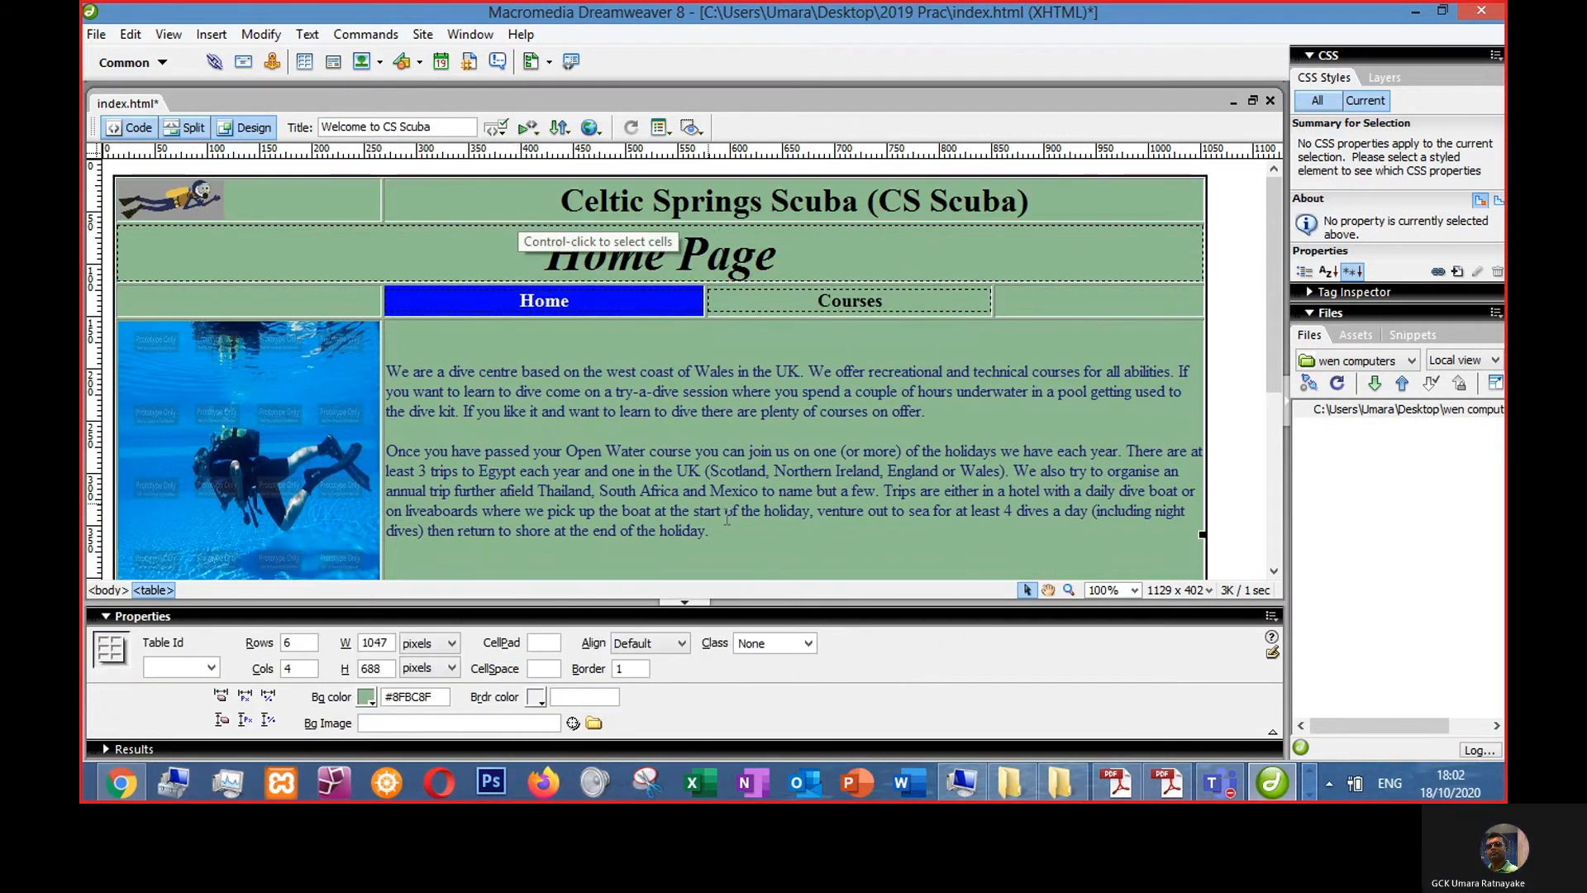
{"action": "left_click", "coordinate": [709, 490]}
- Centre the resized diver logo in its cell and save the page
{"action": "left_click", "coordinate": [162, 196]}
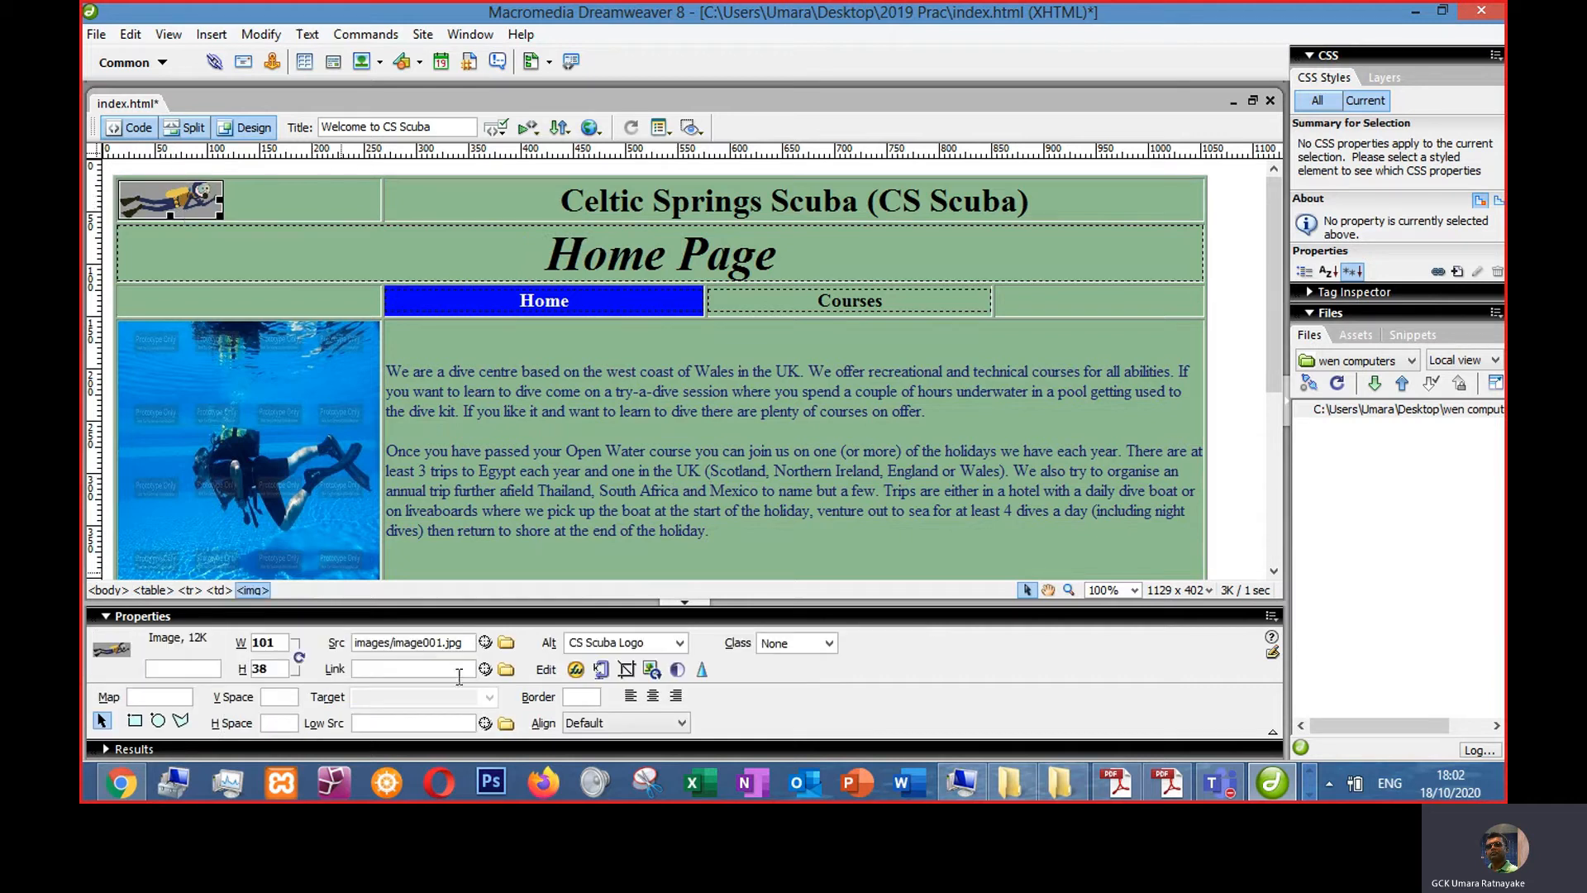
{"action": "left_click", "coordinate": [653, 696]}
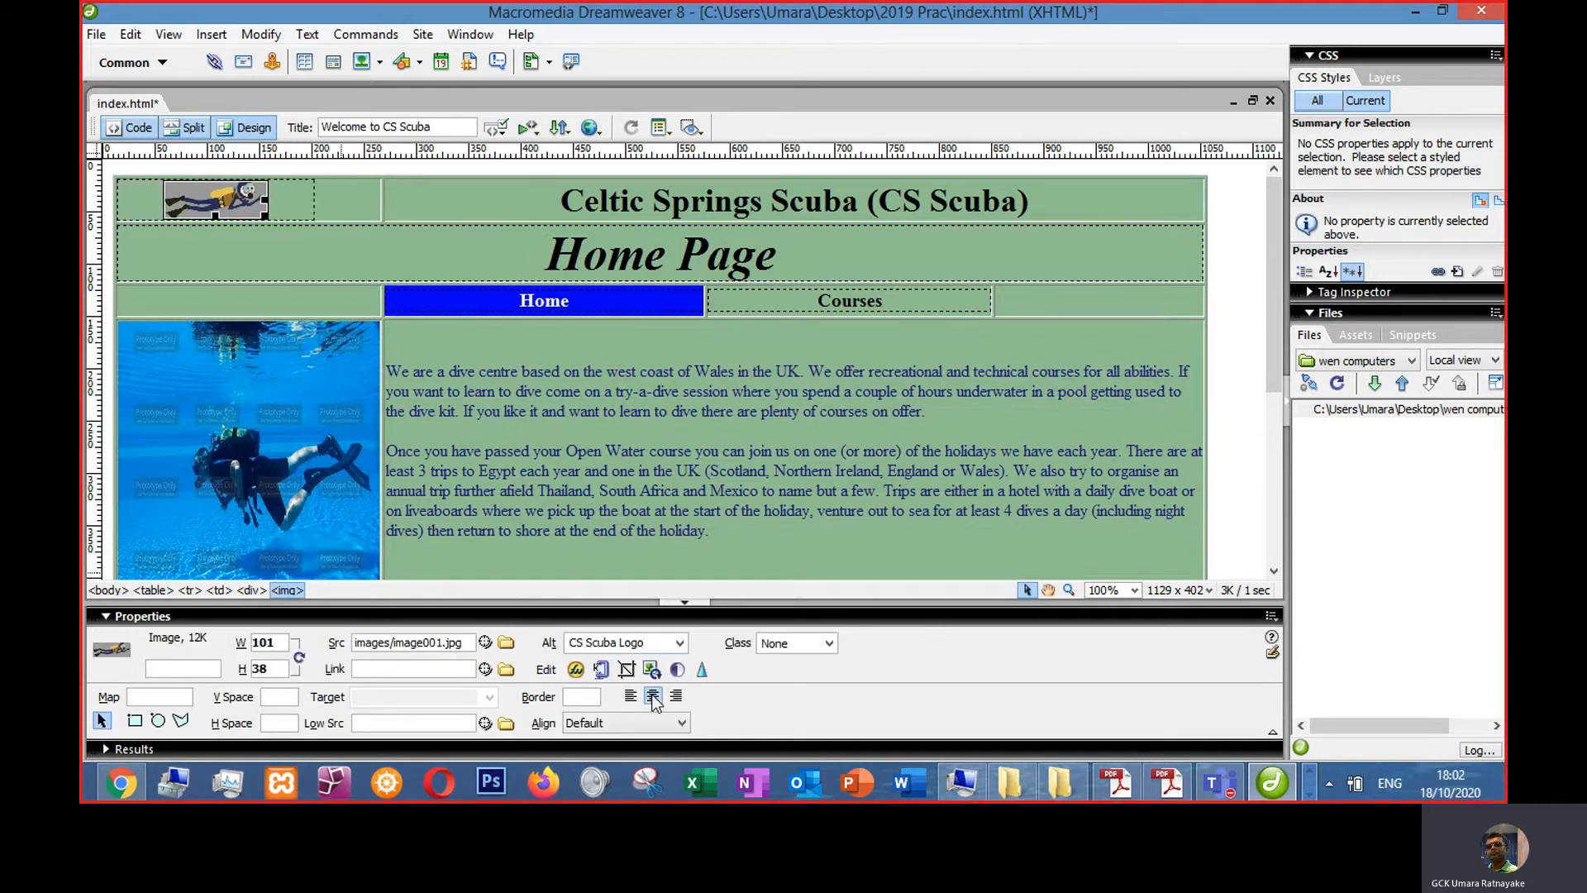
{"action": "left_click", "coordinate": [616, 461]}
{"action": "key", "text": "ctrl+s"}
- Preview the page in the browser at different zoom levels and recheck the task sheet
{"action": "key", "text": "alt+Tab"}
{"action": "key", "text": "alt+Tab"}
{"action": "key", "text": "alt+Tab"}
{"action": "key", "text": "alt+Tab"}
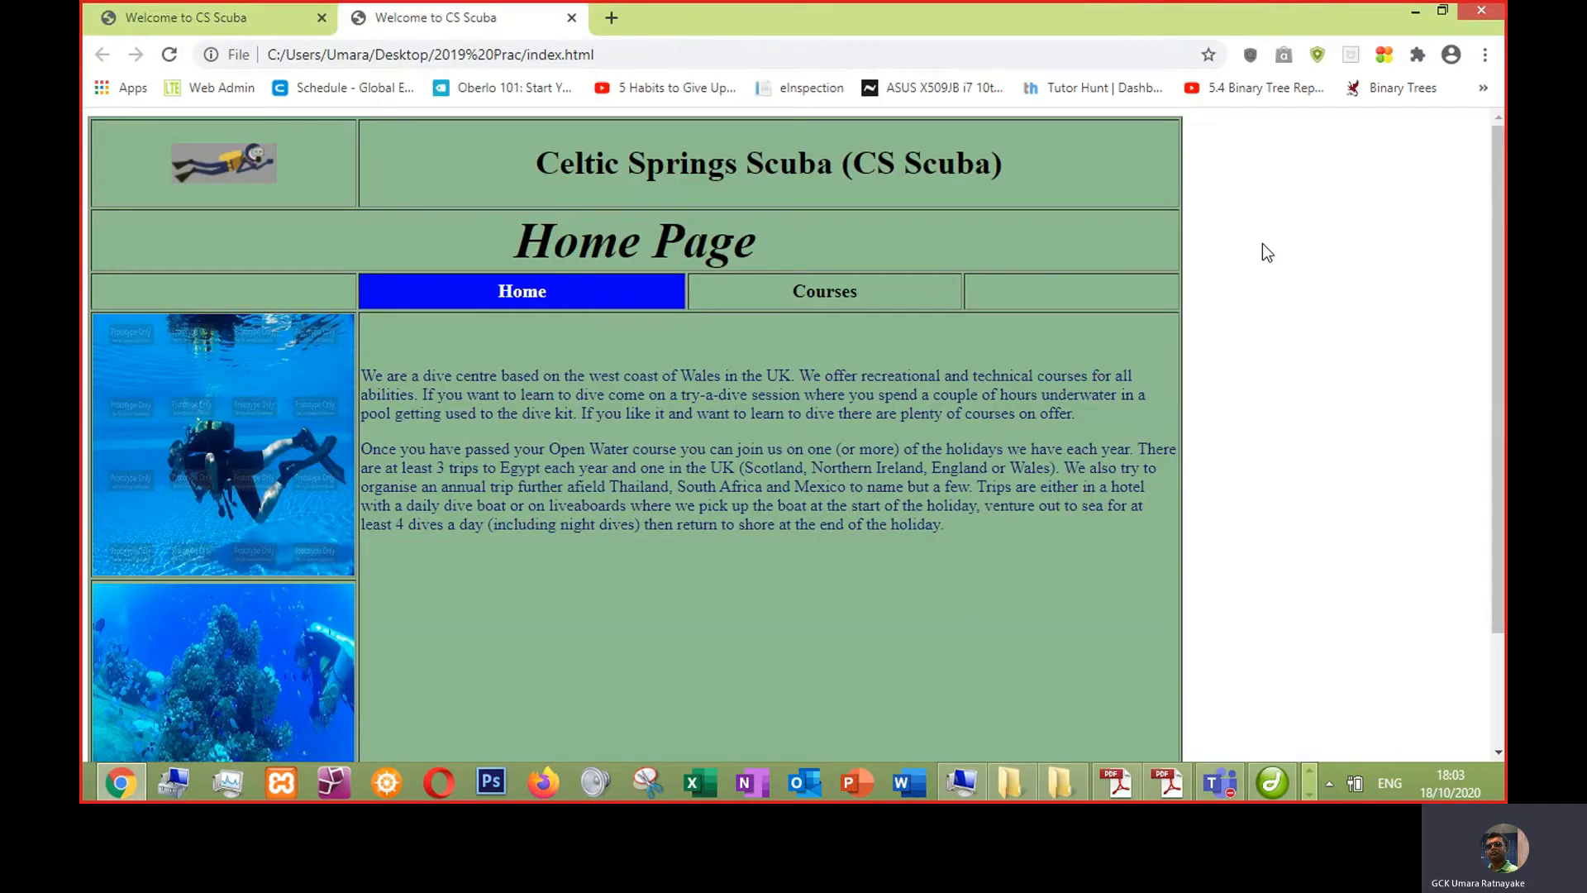
{"action": "key", "text": "ctrl+plus"}
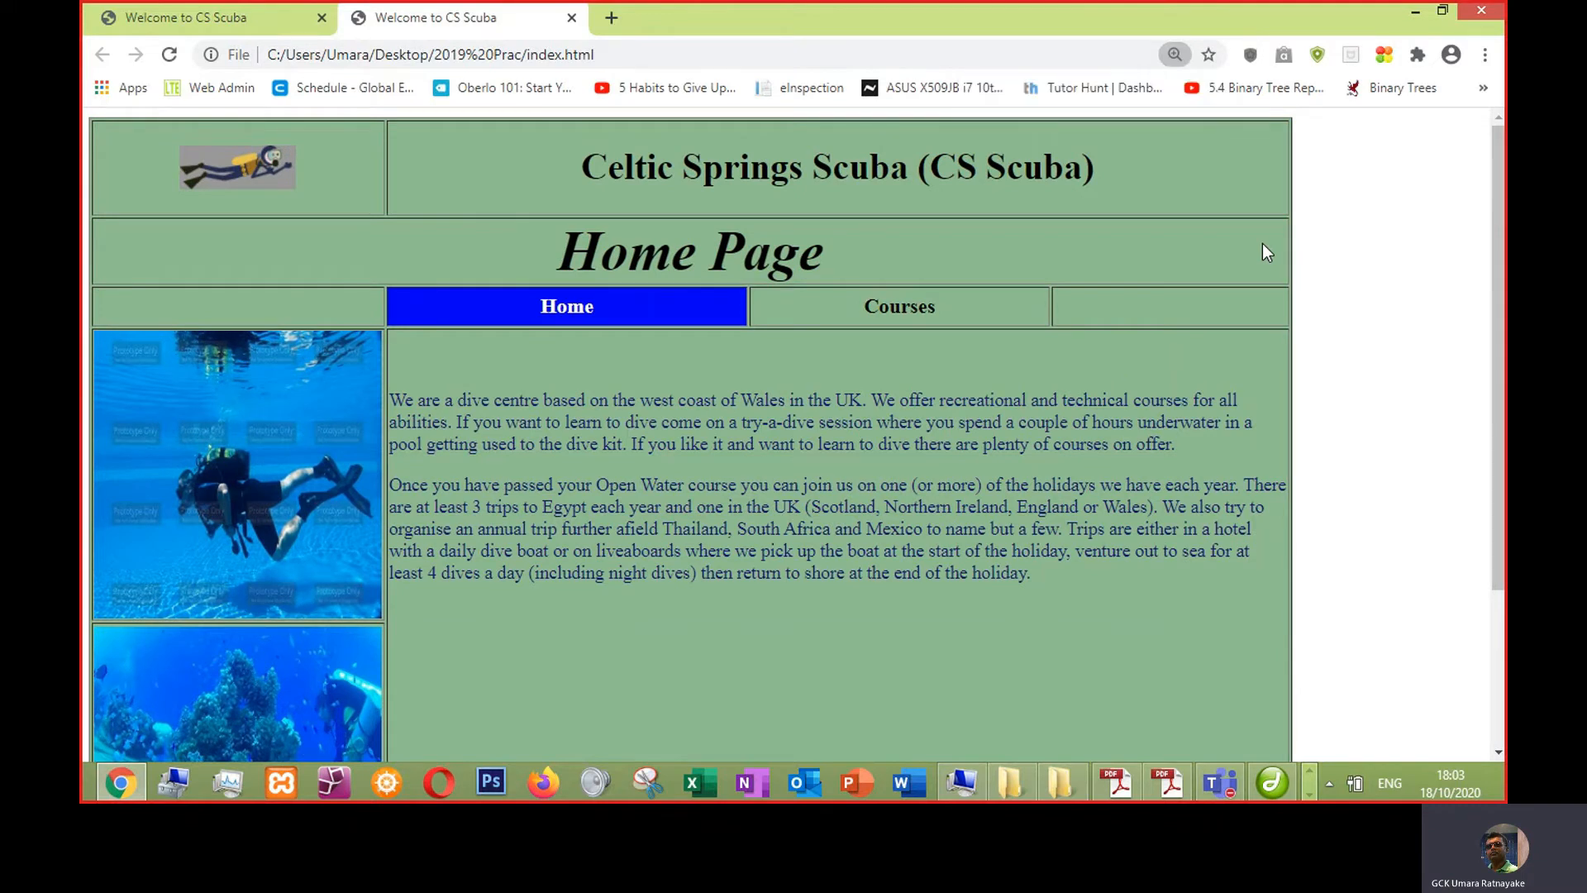
{"action": "key", "text": "ctrl+minus"}
{"action": "key", "text": "ctrl+minus"}
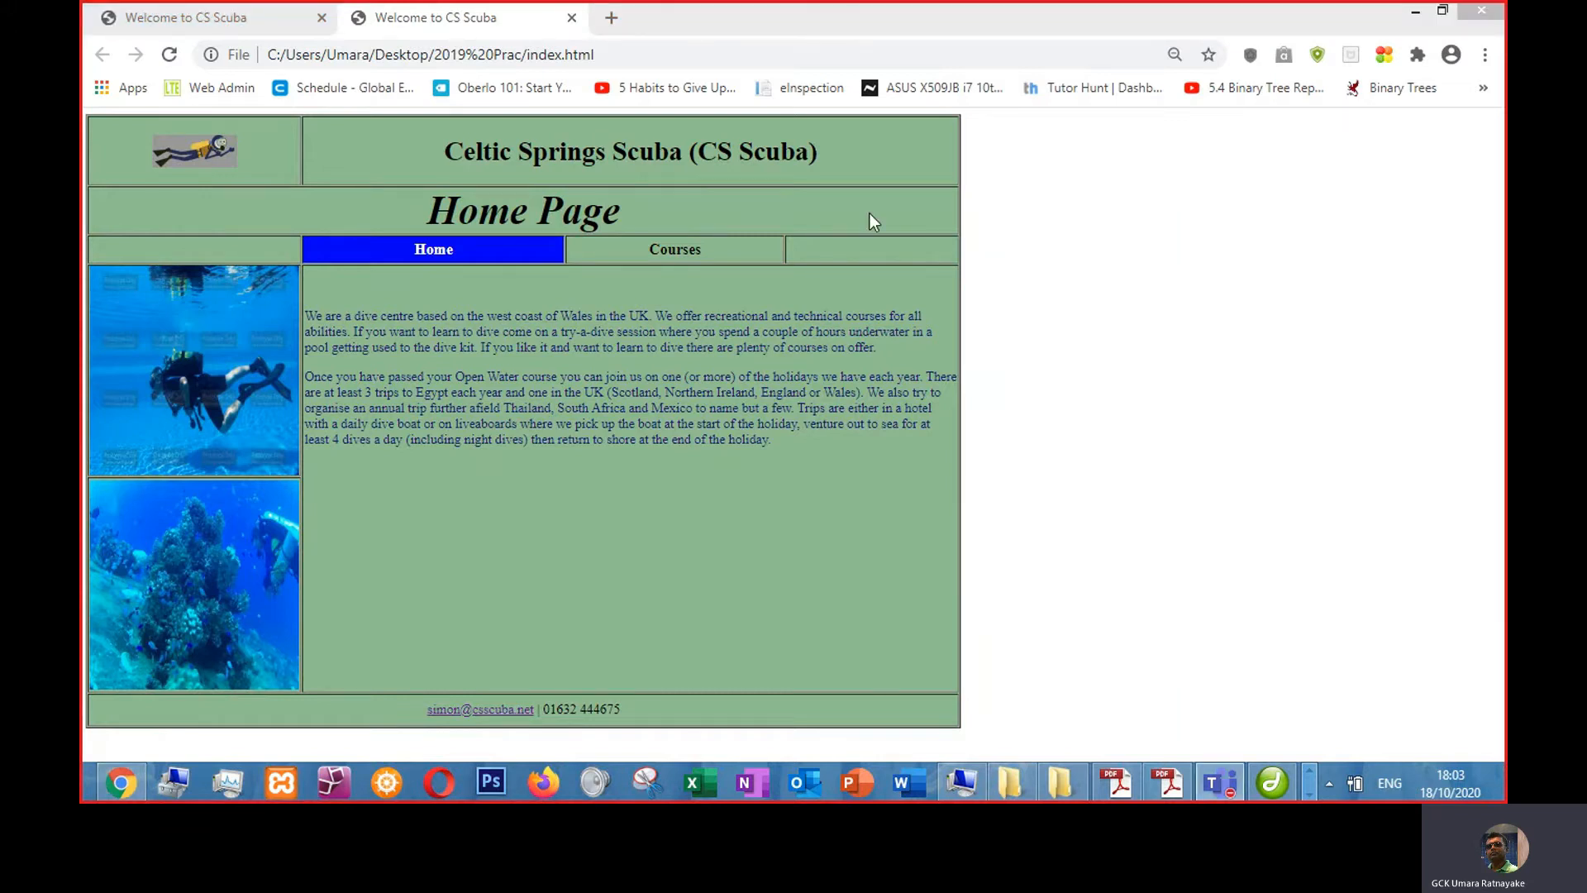
{"action": "key", "text": "alt+Tab"}
{"action": "key", "text": "Tab"}
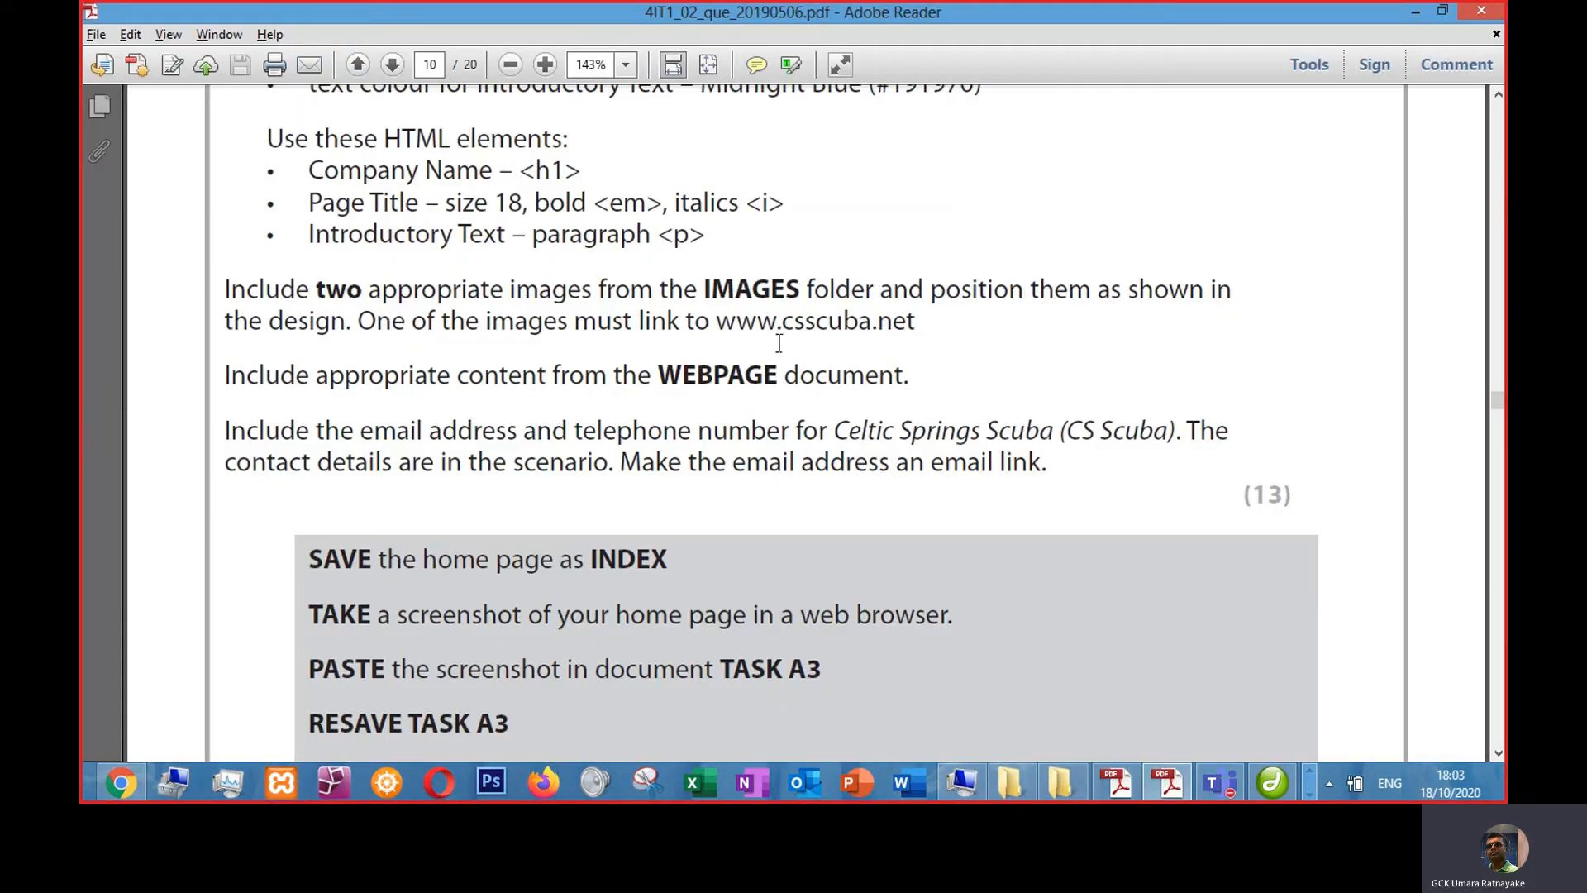
{"action": "key", "text": "alt+Tab"}
{"action": "key", "text": "Tab"}
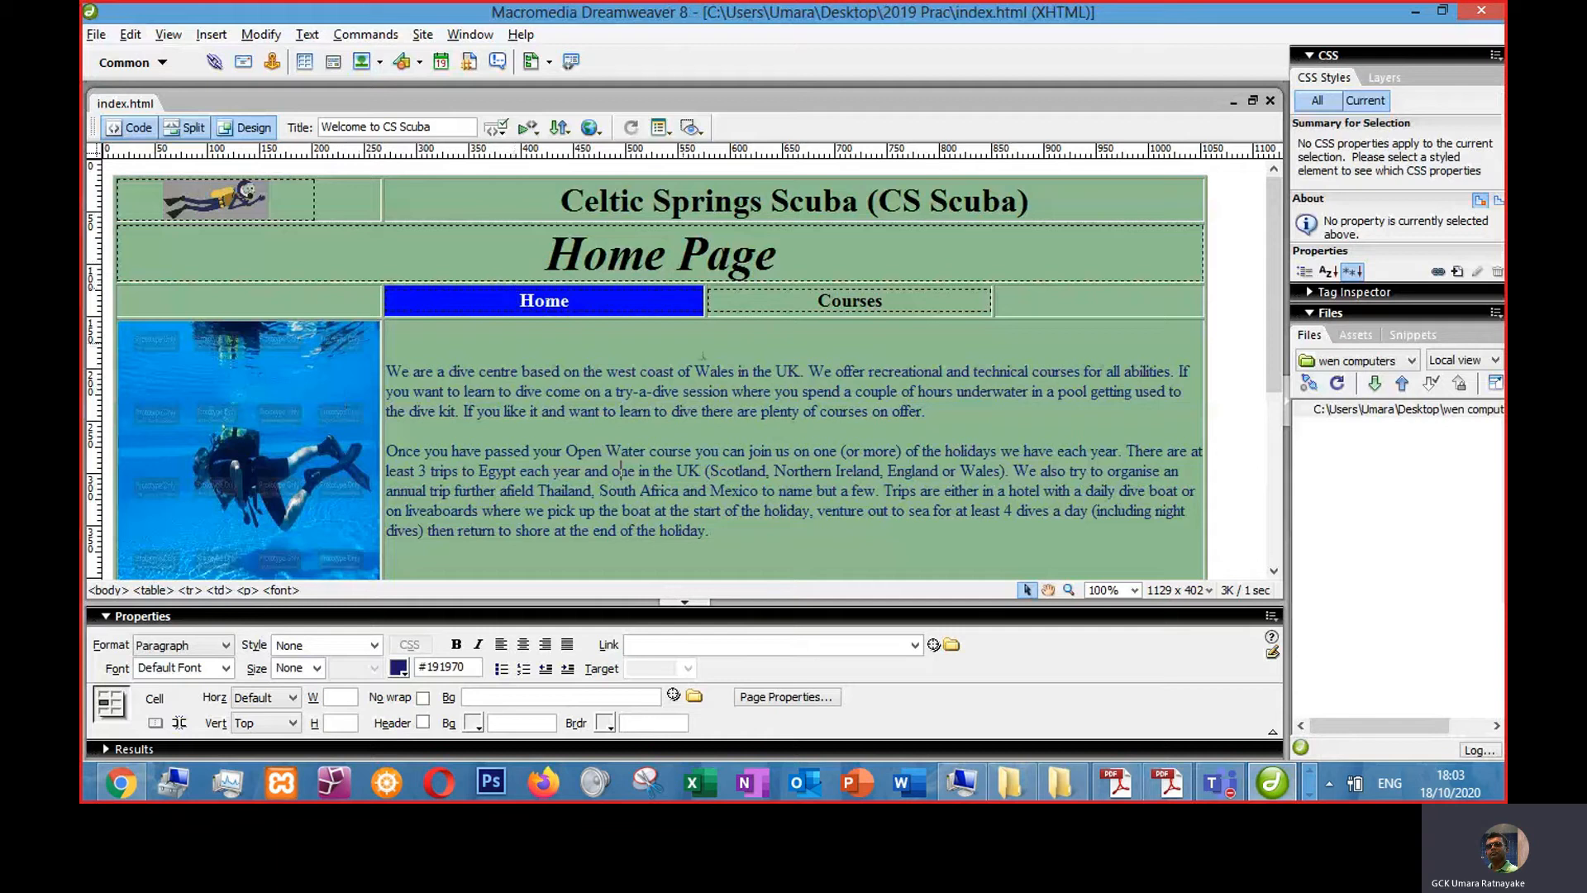
- Undo the accidental table resize and centre the diver logo in its cell
{"action": "left_click_drag", "start_coordinate": [582, 252], "coordinate": [599, 316]}
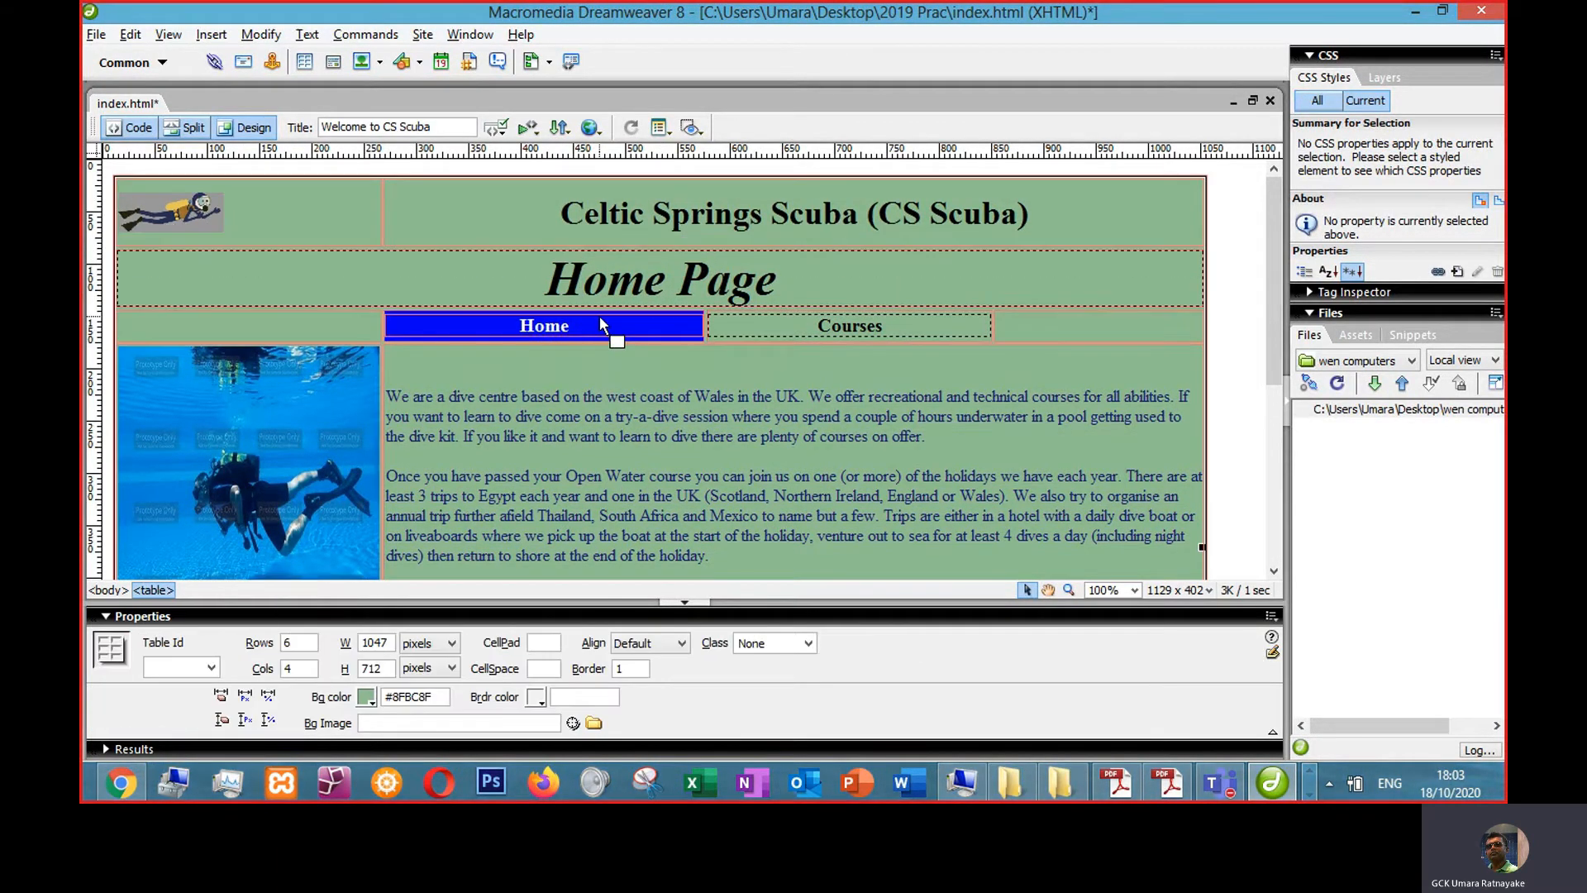
{"action": "key", "text": "ctrl+z"}
{"action": "left_click", "coordinate": [723, 476]}
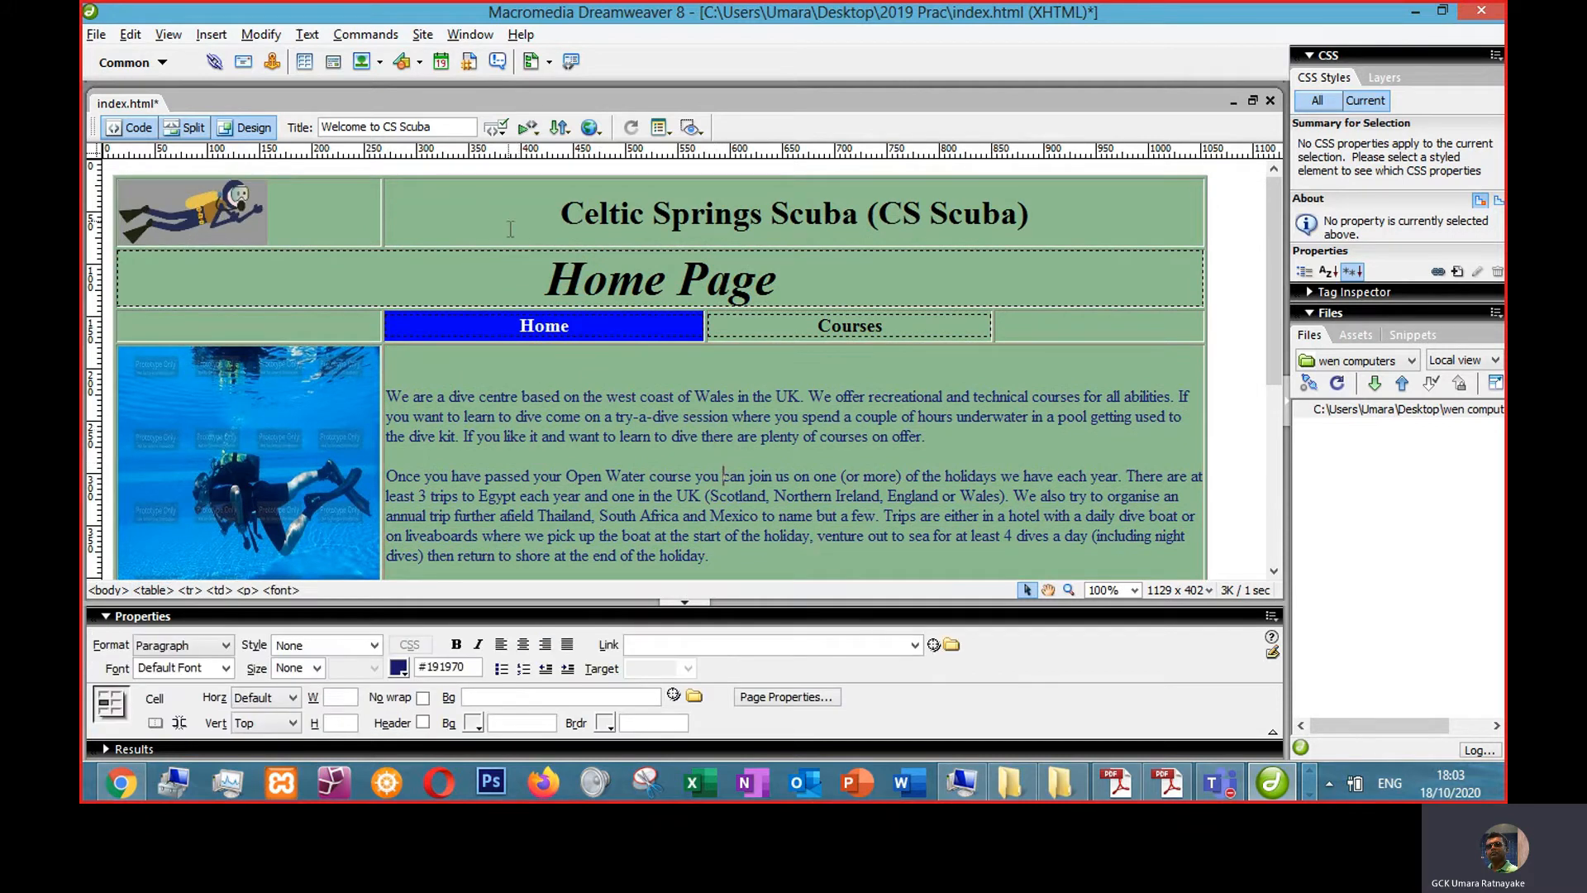
{"action": "left_click", "coordinate": [226, 220]}
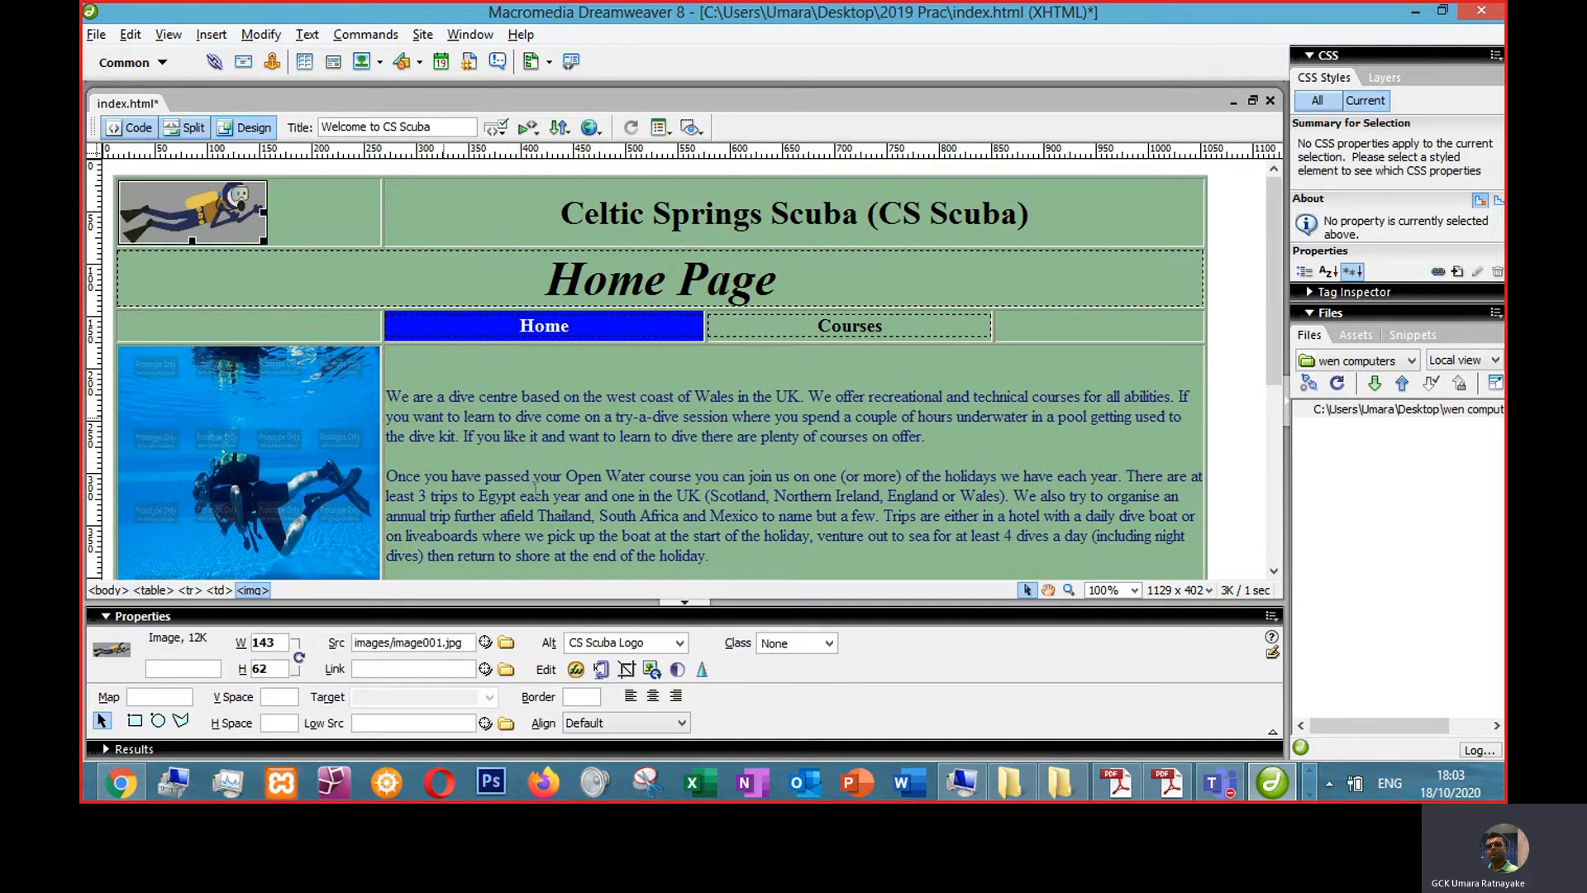
{"action": "left_click", "coordinate": [652, 696]}
- Select the Home Page heading, reapply its 18px font size, and save the page
{"action": "left_click", "coordinate": [634, 288]}
{"action": "left_click_drag", "start_coordinate": [584, 281], "coordinate": [754, 281]}
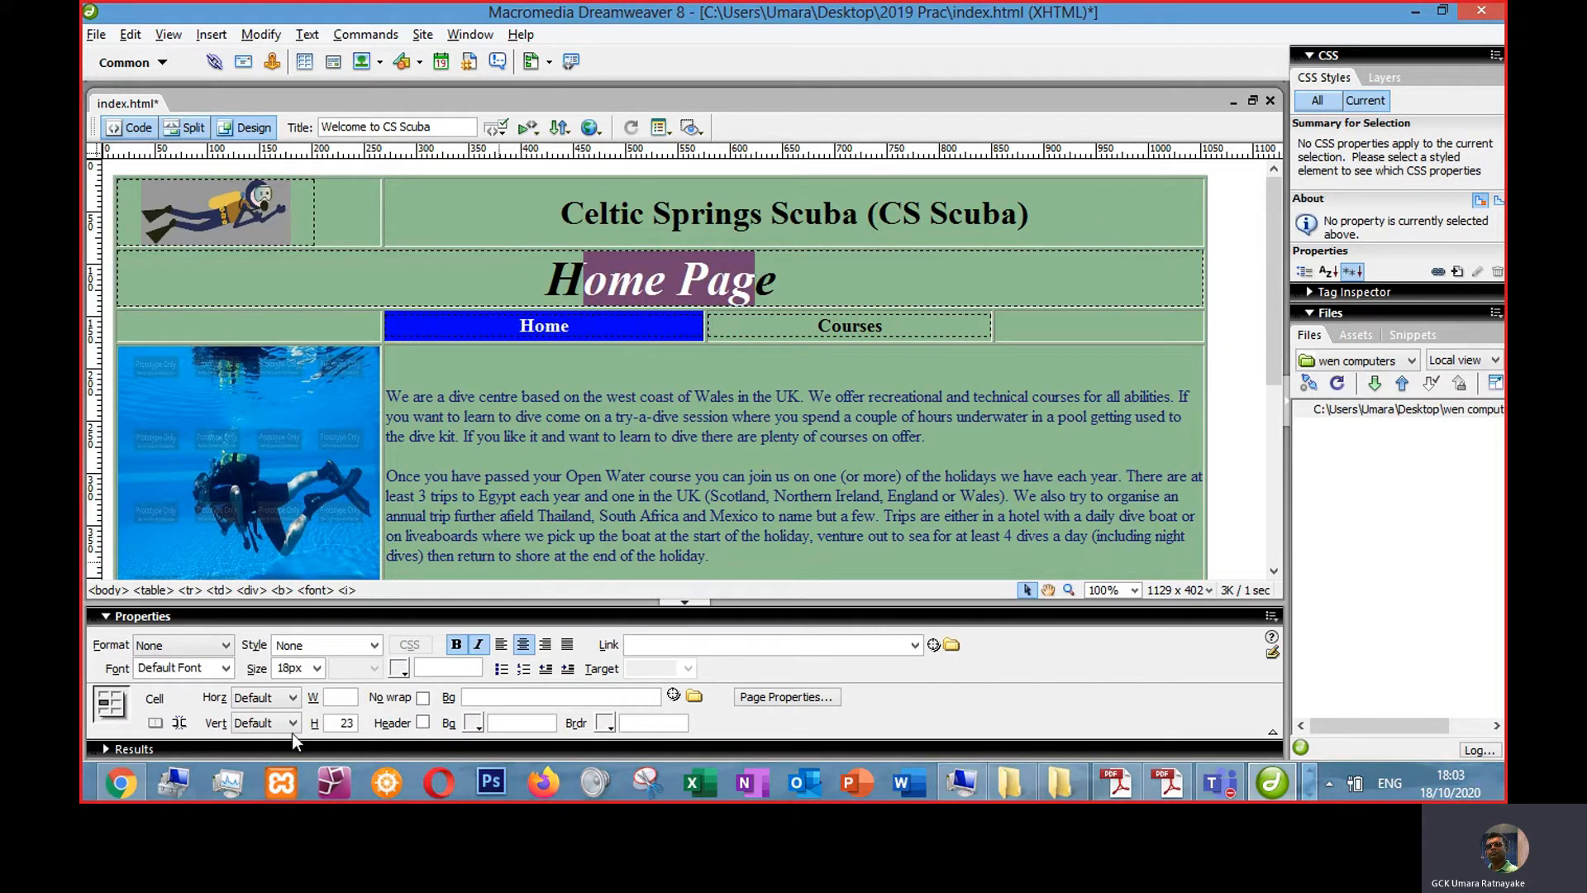
{"action": "left_click", "coordinate": [317, 669]}
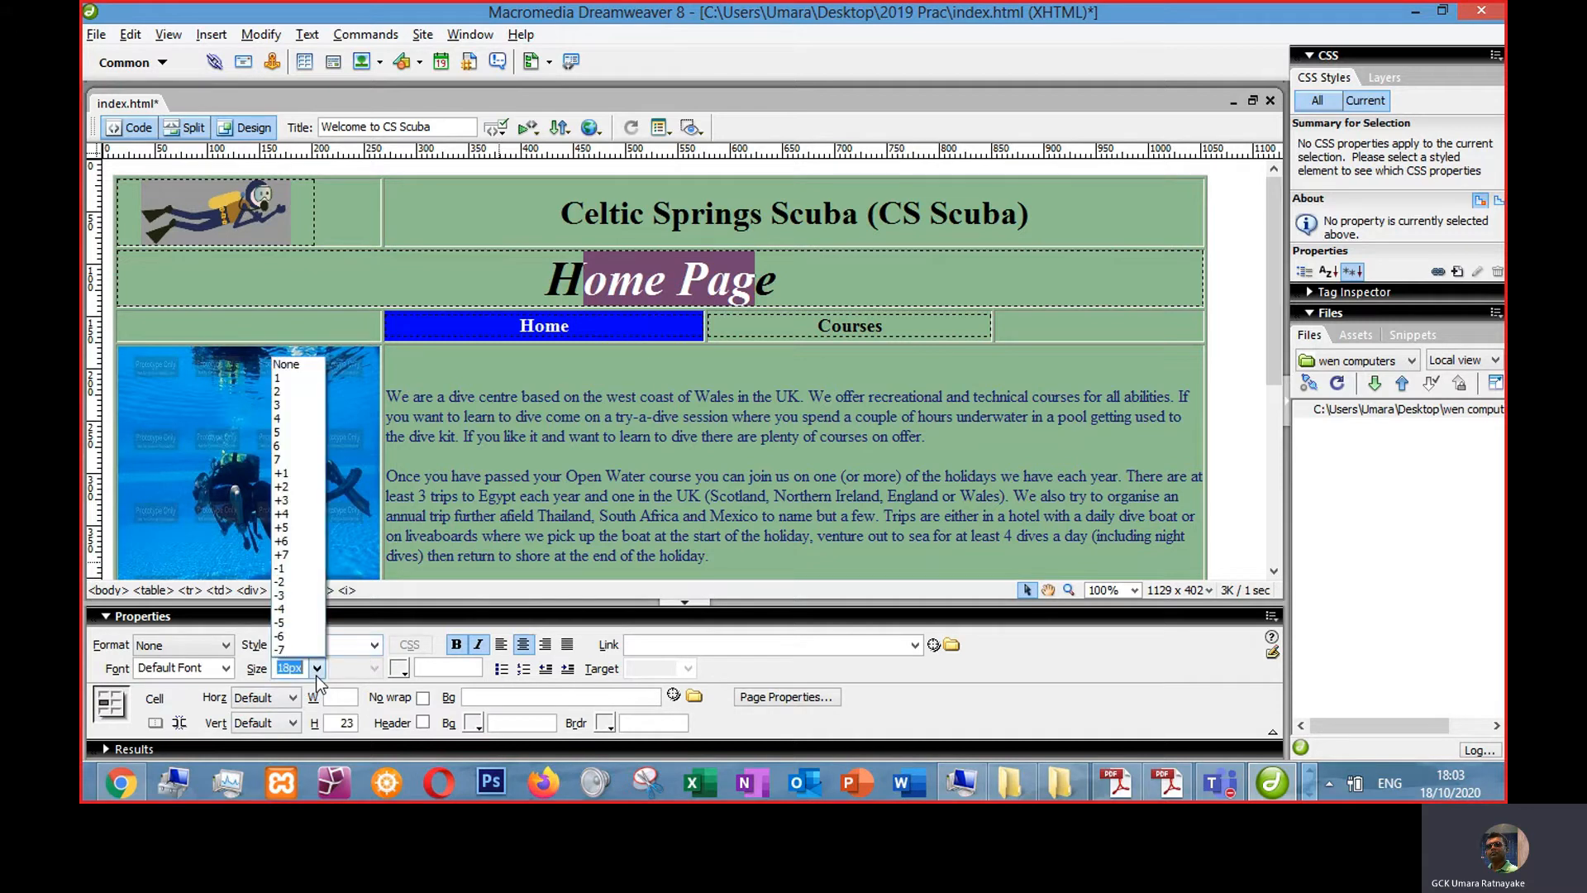
{"action": "left_click", "coordinate": [317, 676]}
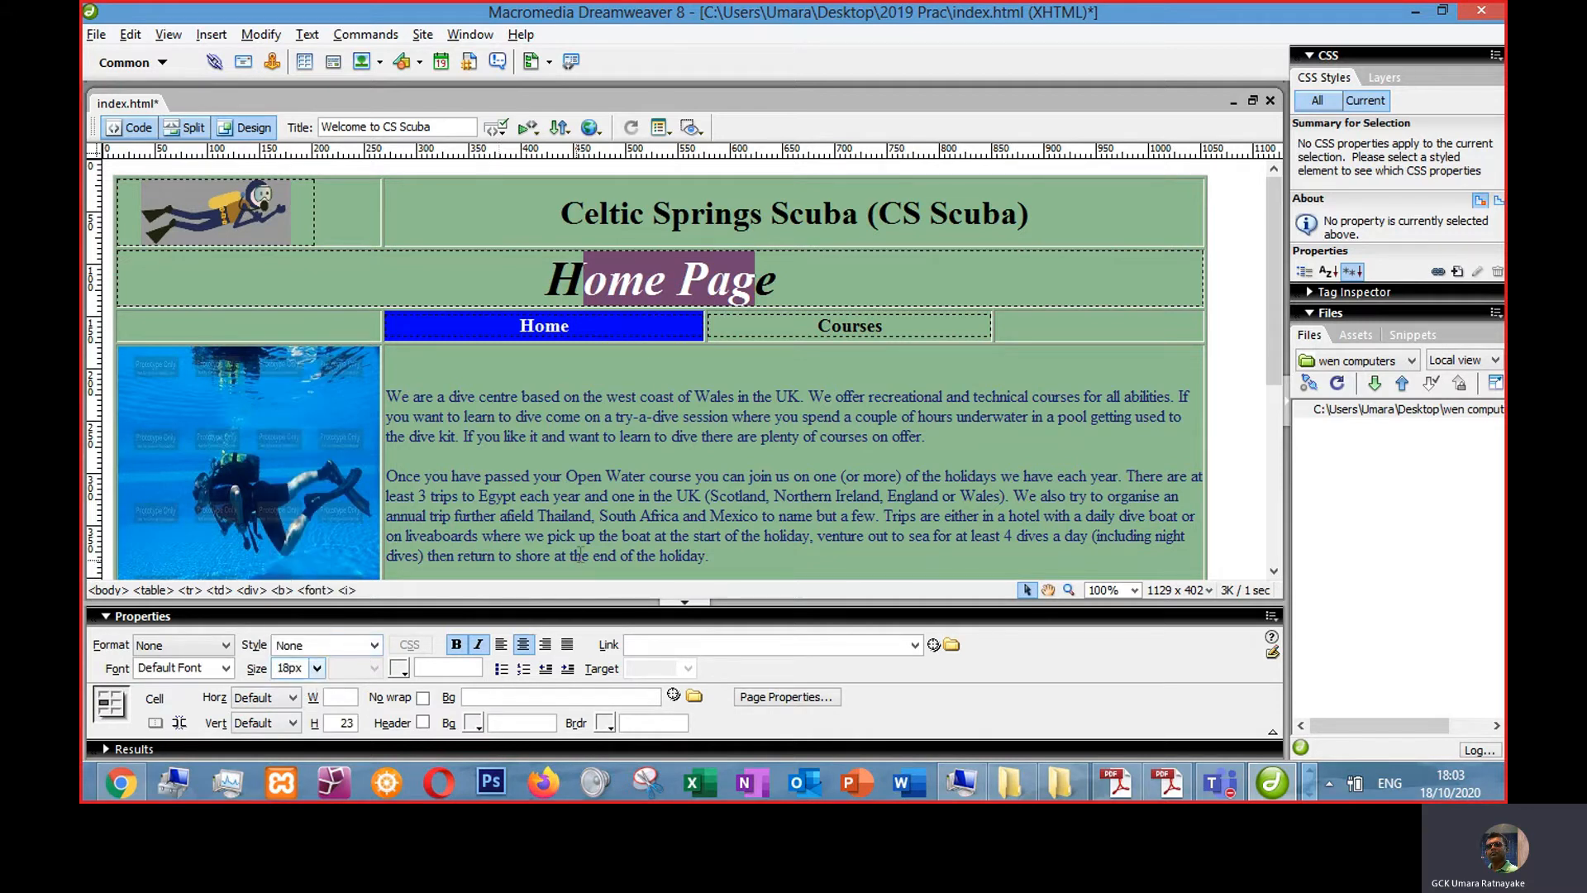
{"action": "left_click", "coordinate": [570, 477]}
{"action": "key", "text": "ctrl+s"}
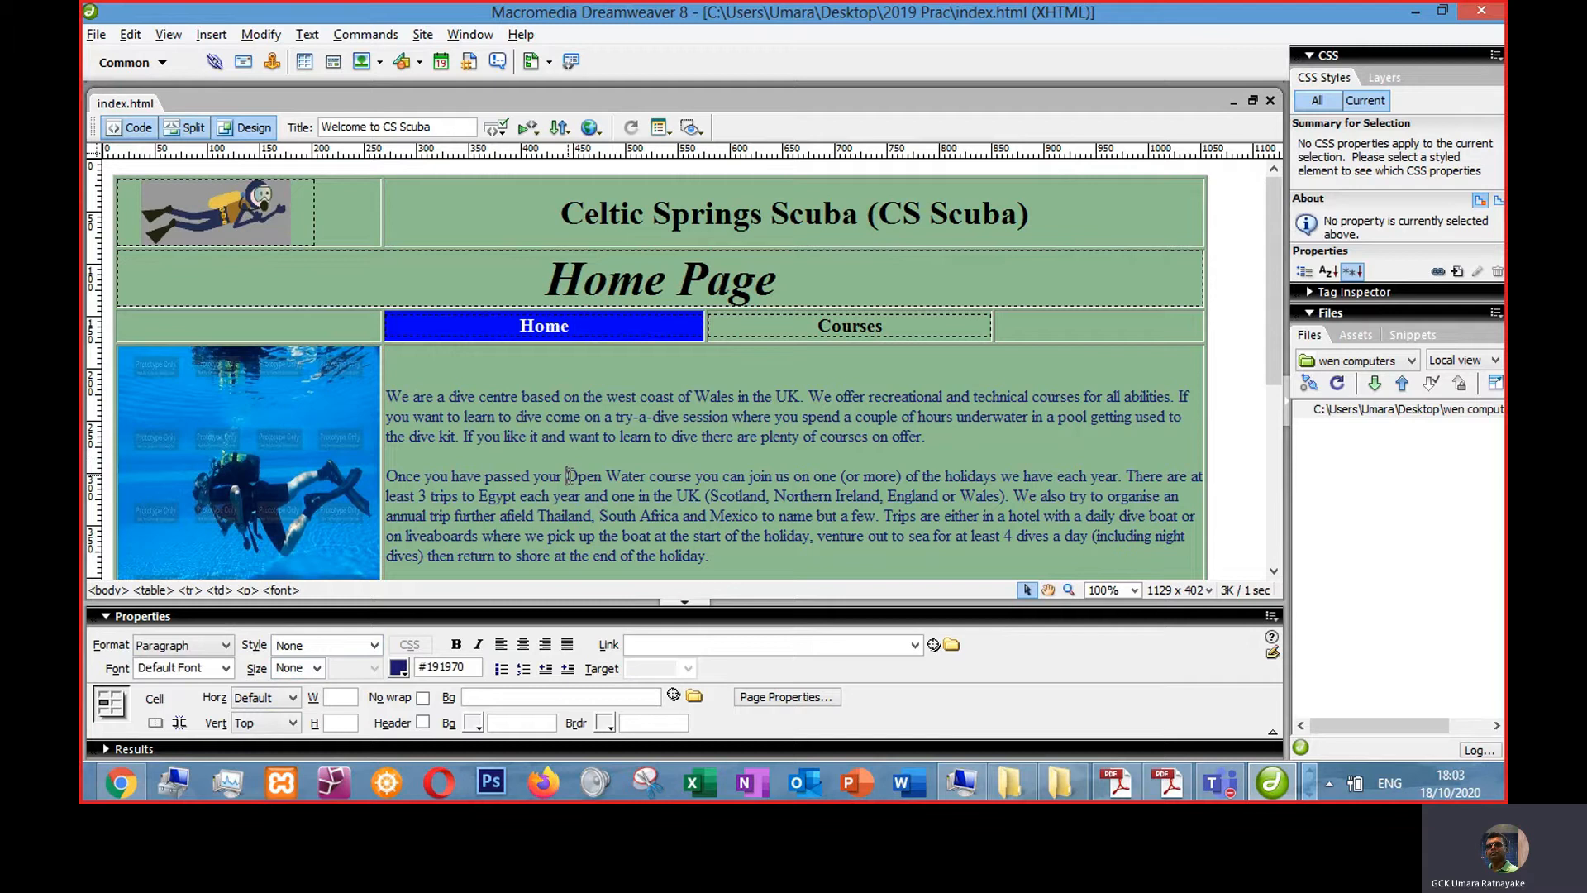
- Review the saved page in the browser at different zoom levels before returning to the editor
{"action": "scroll", "coordinate": [325, 447], "scroll_direction": "down", "scroll_amount": 5}
{"action": "scroll", "coordinate": [325, 443], "scroll_direction": "up", "scroll_amount": 5}
{"action": "key", "text": "alt+Tab"}
{"action": "key", "text": "alt+Tab"}
{"action": "key", "text": "Tab"}
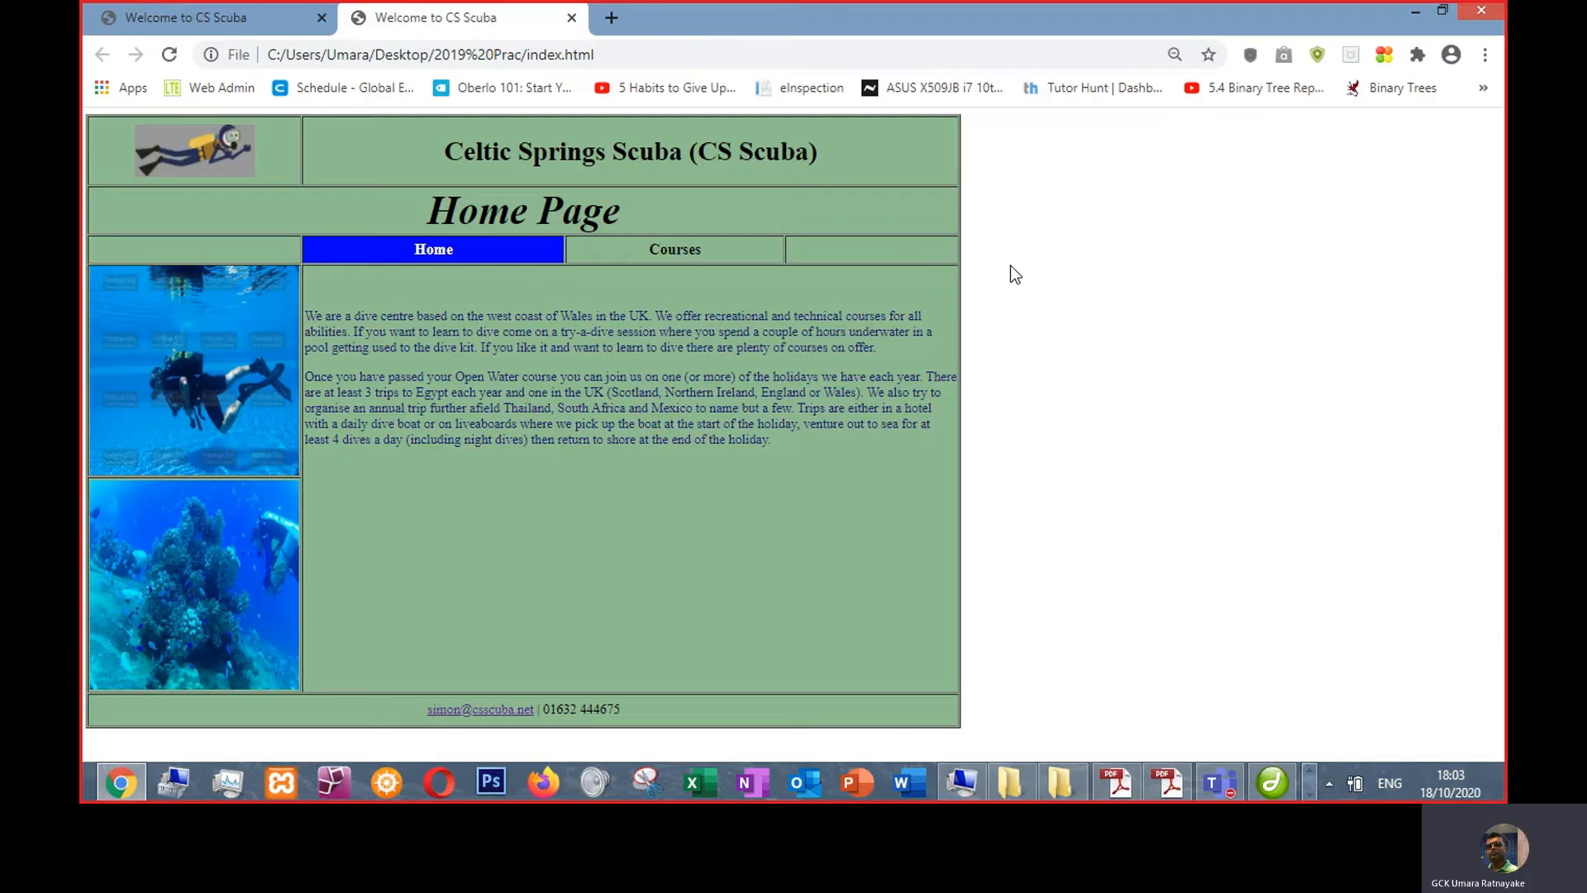
{"action": "key", "text": "ctrl+plus"}
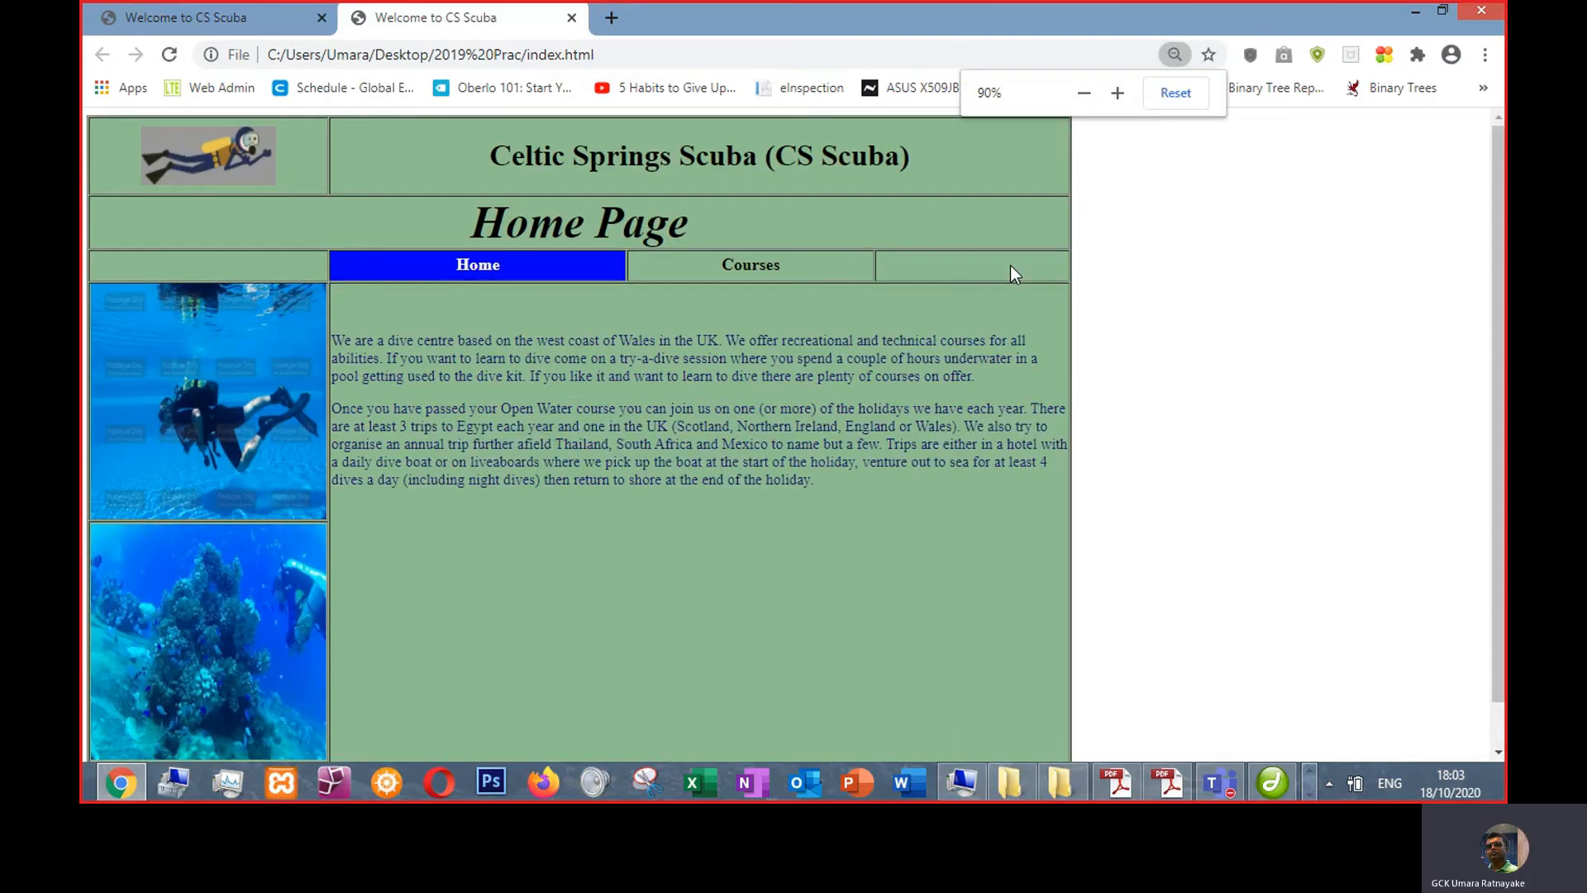
{"action": "key", "text": "ctrl+minus"}
{"action": "key", "text": "ctrl+minus"}
{"action": "key", "text": "ctrl+plus"}
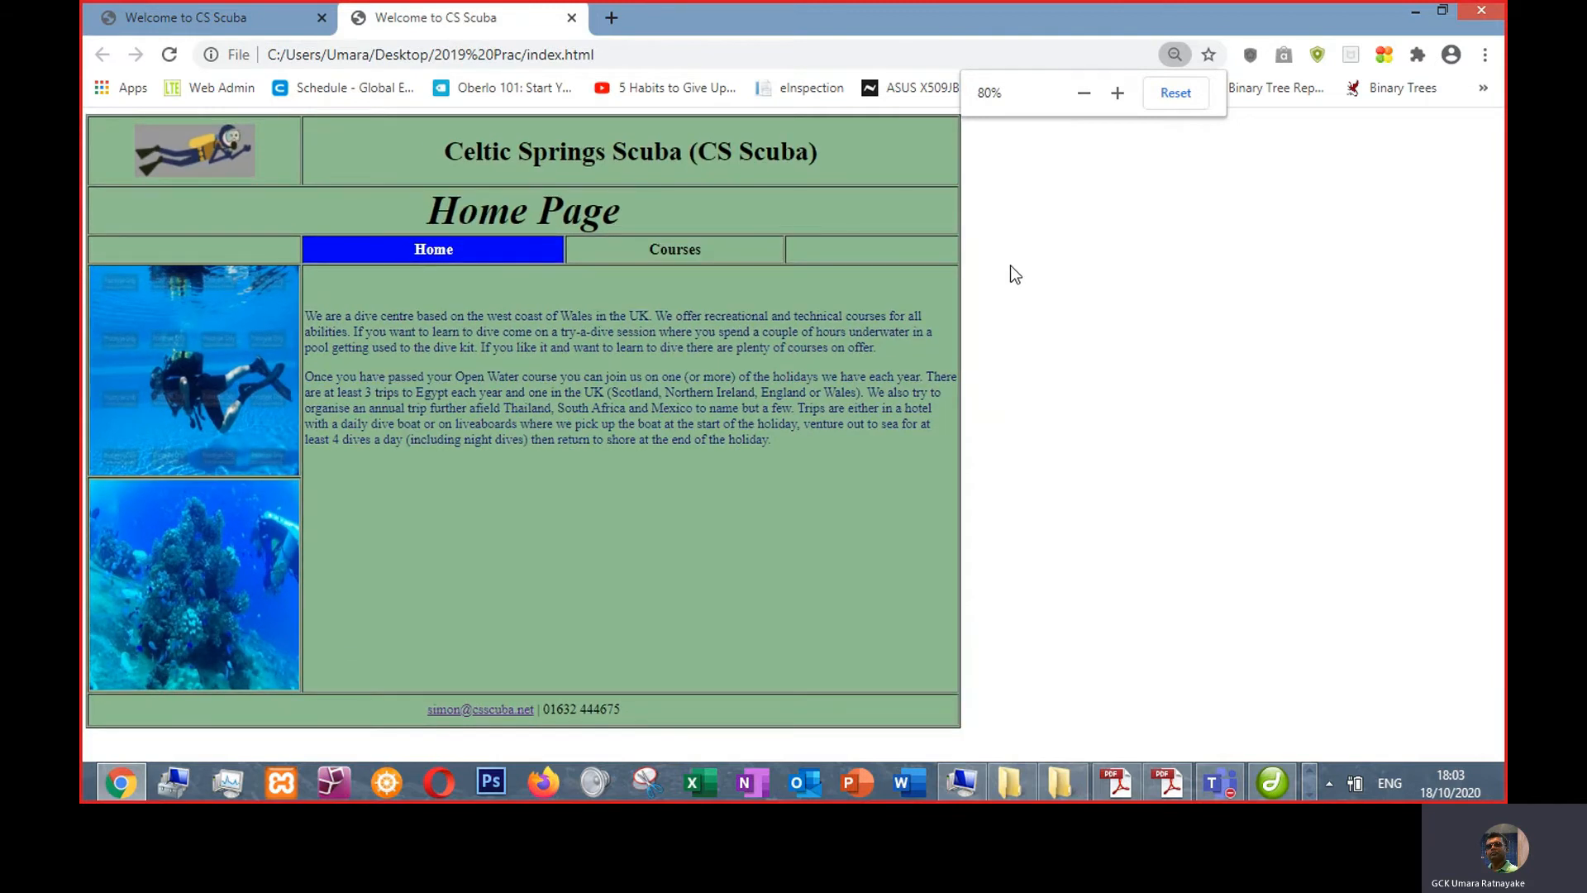
{"action": "key", "text": "ctrl+plus"}
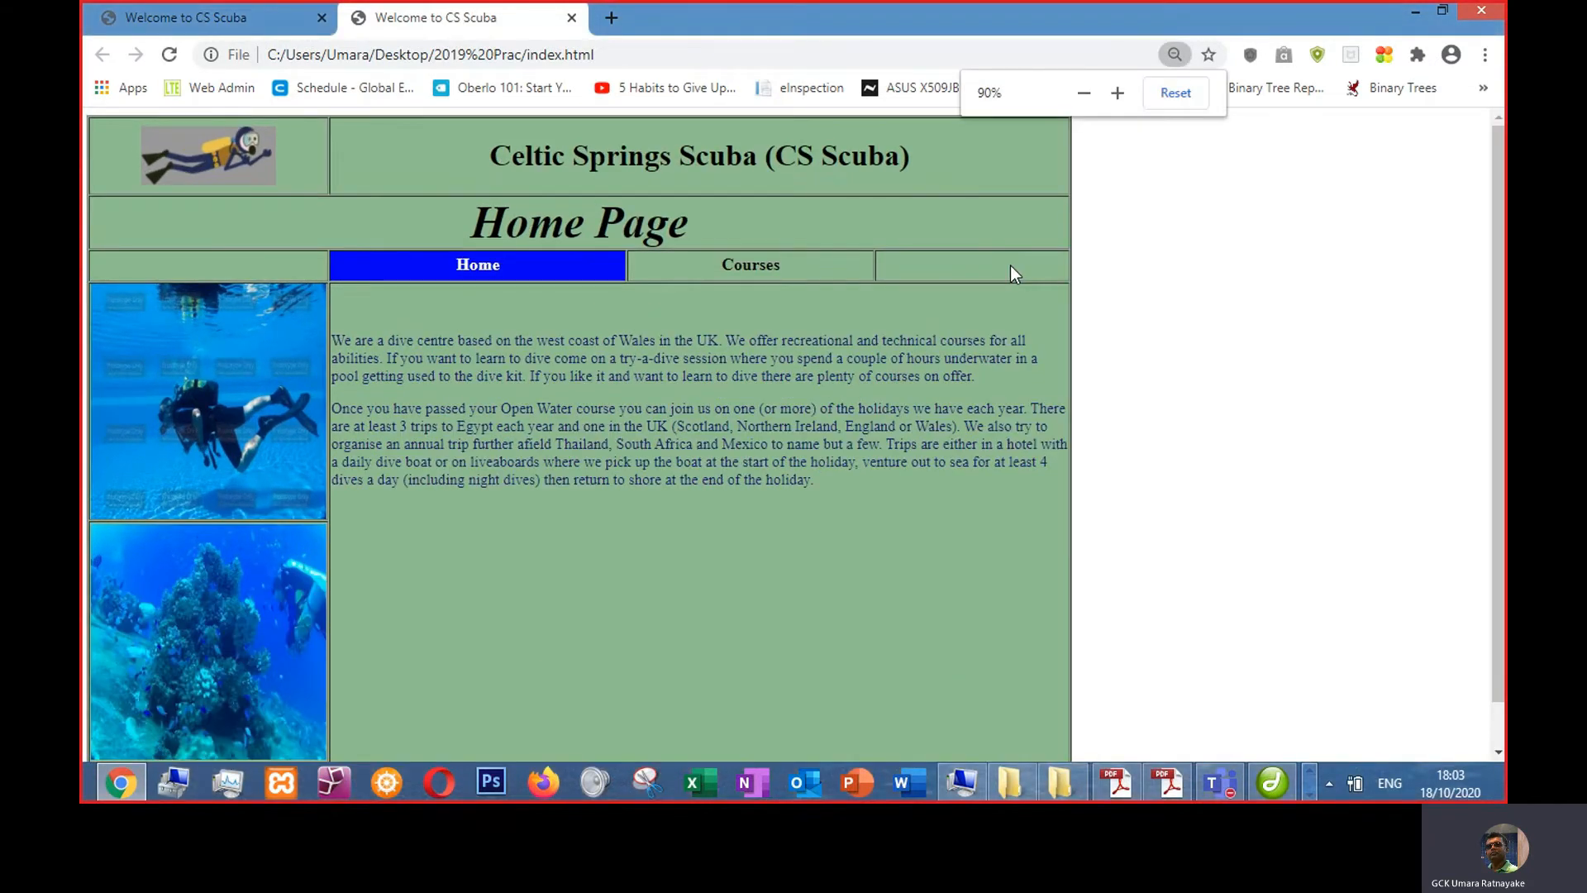
{"action": "key", "text": "ctrl+minus"}
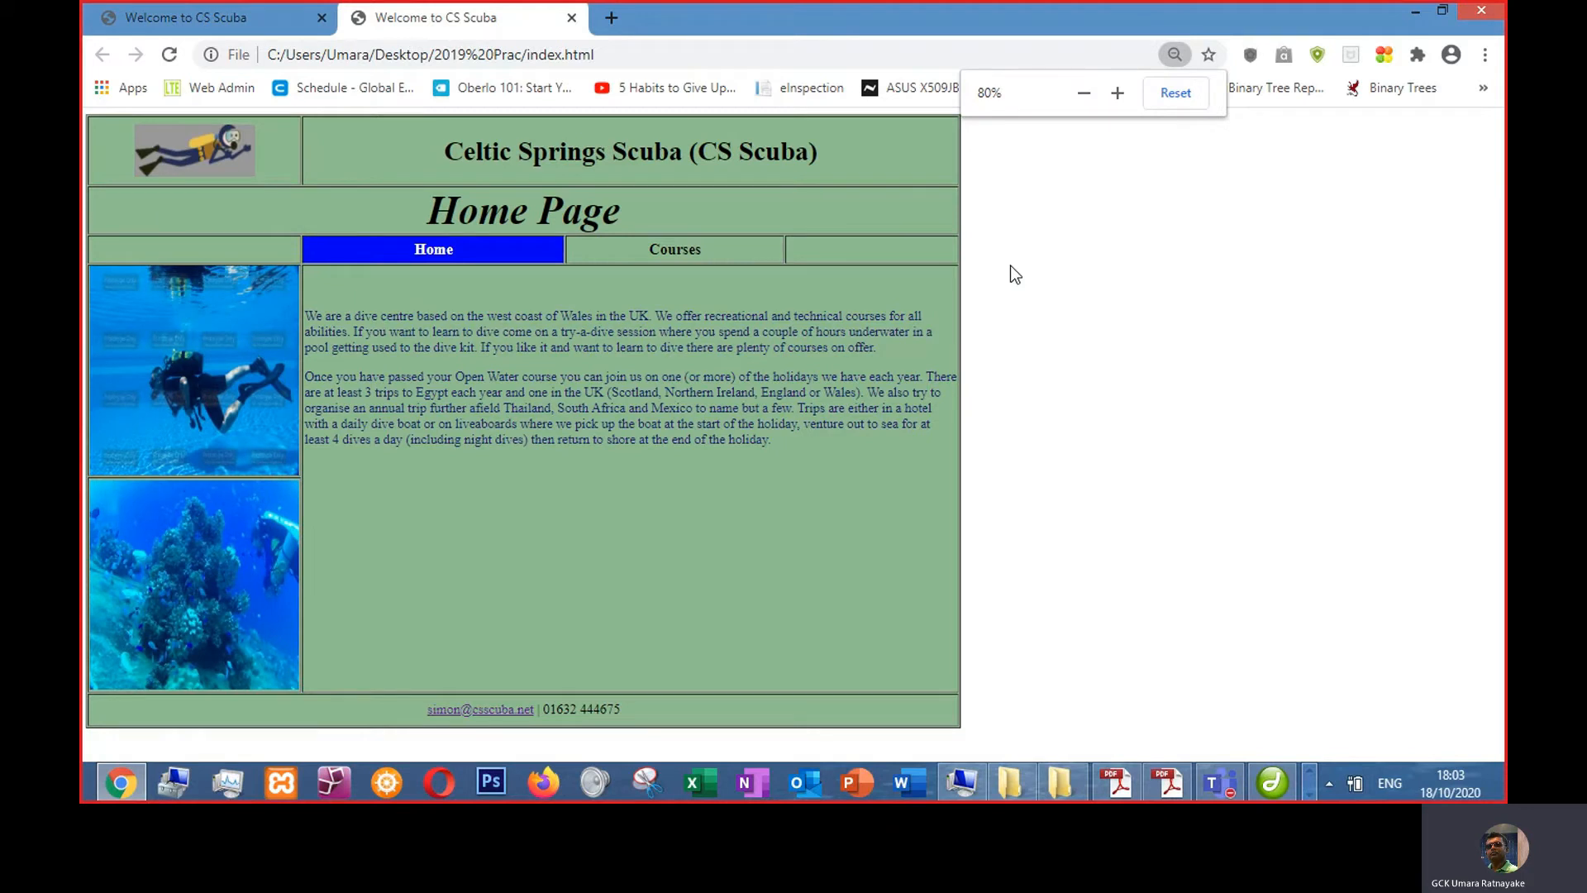
{"action": "key", "text": "alt+Tab"}
{"action": "key", "text": "alt+Tab"}
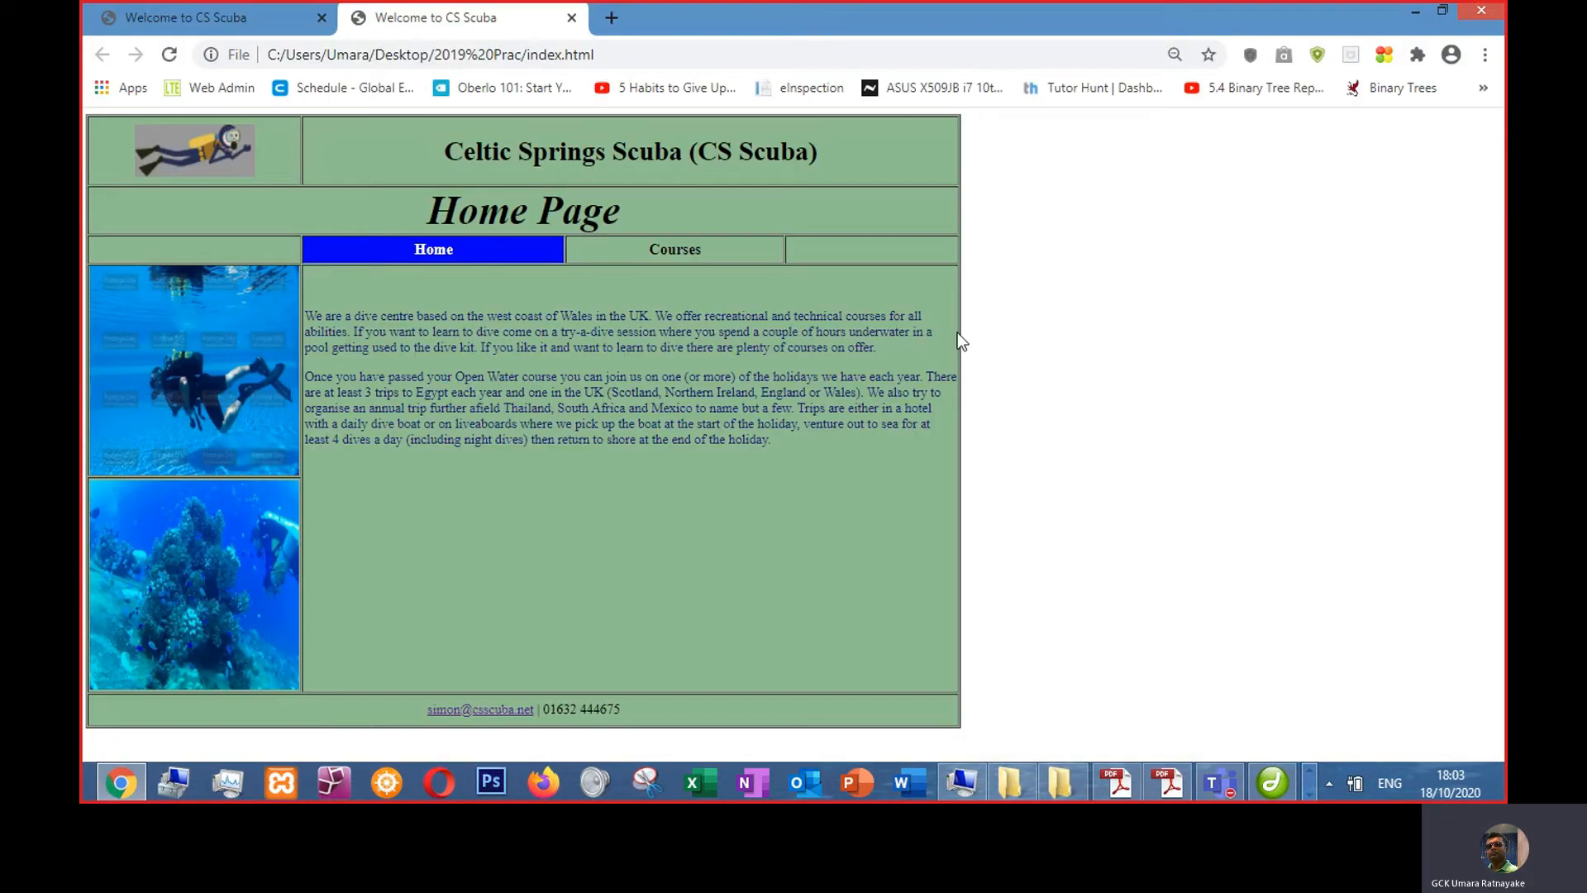
{"action": "left_click", "coordinate": [1273, 782]}
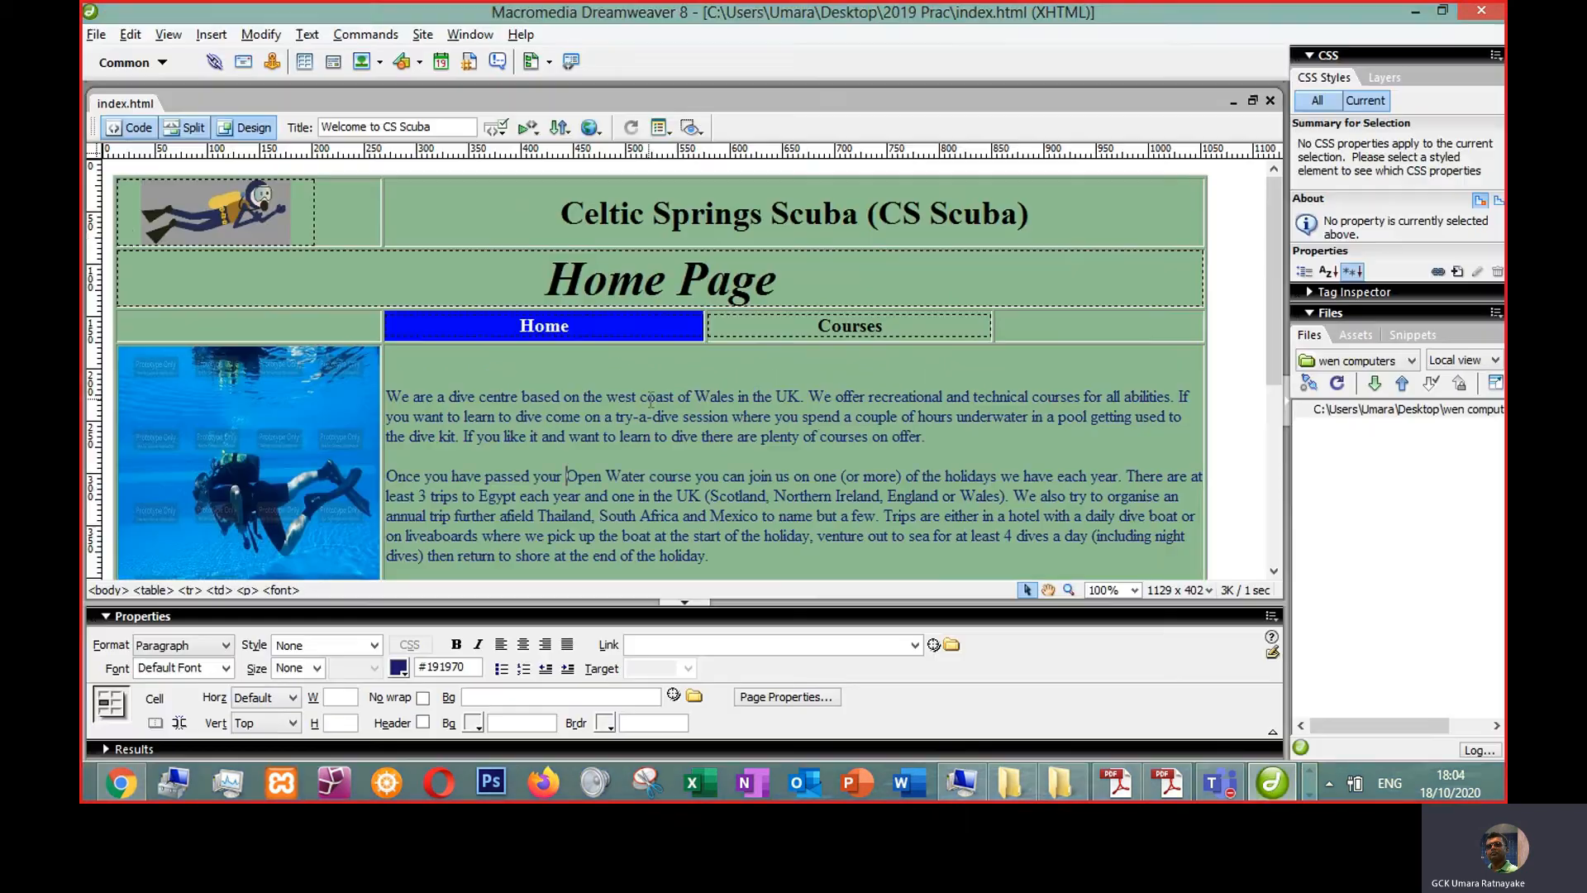
- Set the whole table's alignment to Center and save the page
{"action": "left_click", "coordinate": [1202, 354]}
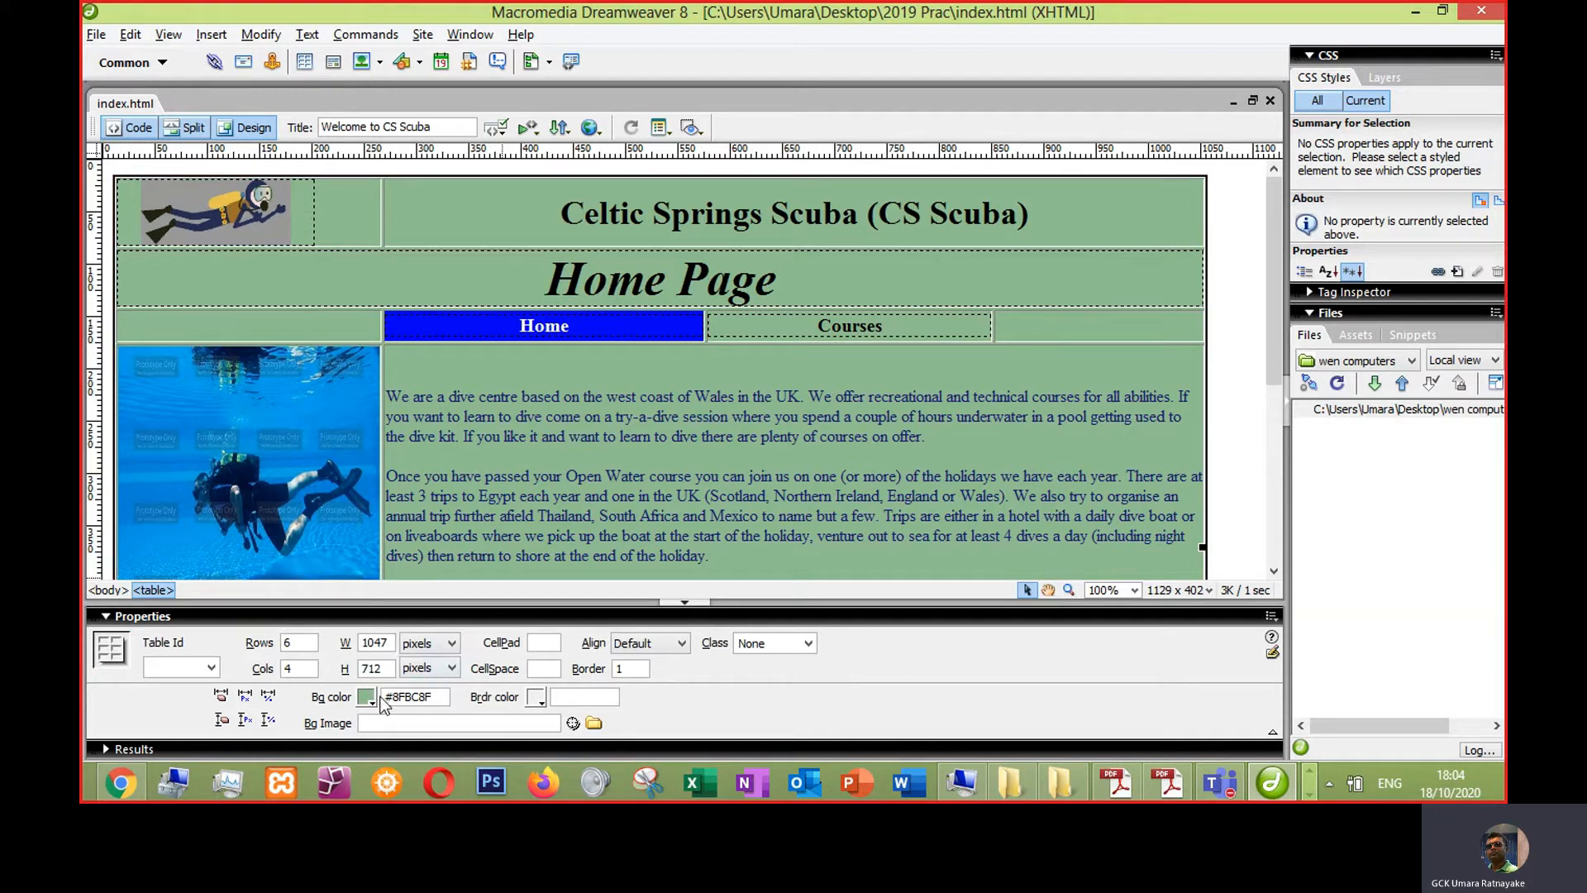
{"action": "left_click", "coordinate": [647, 642]}
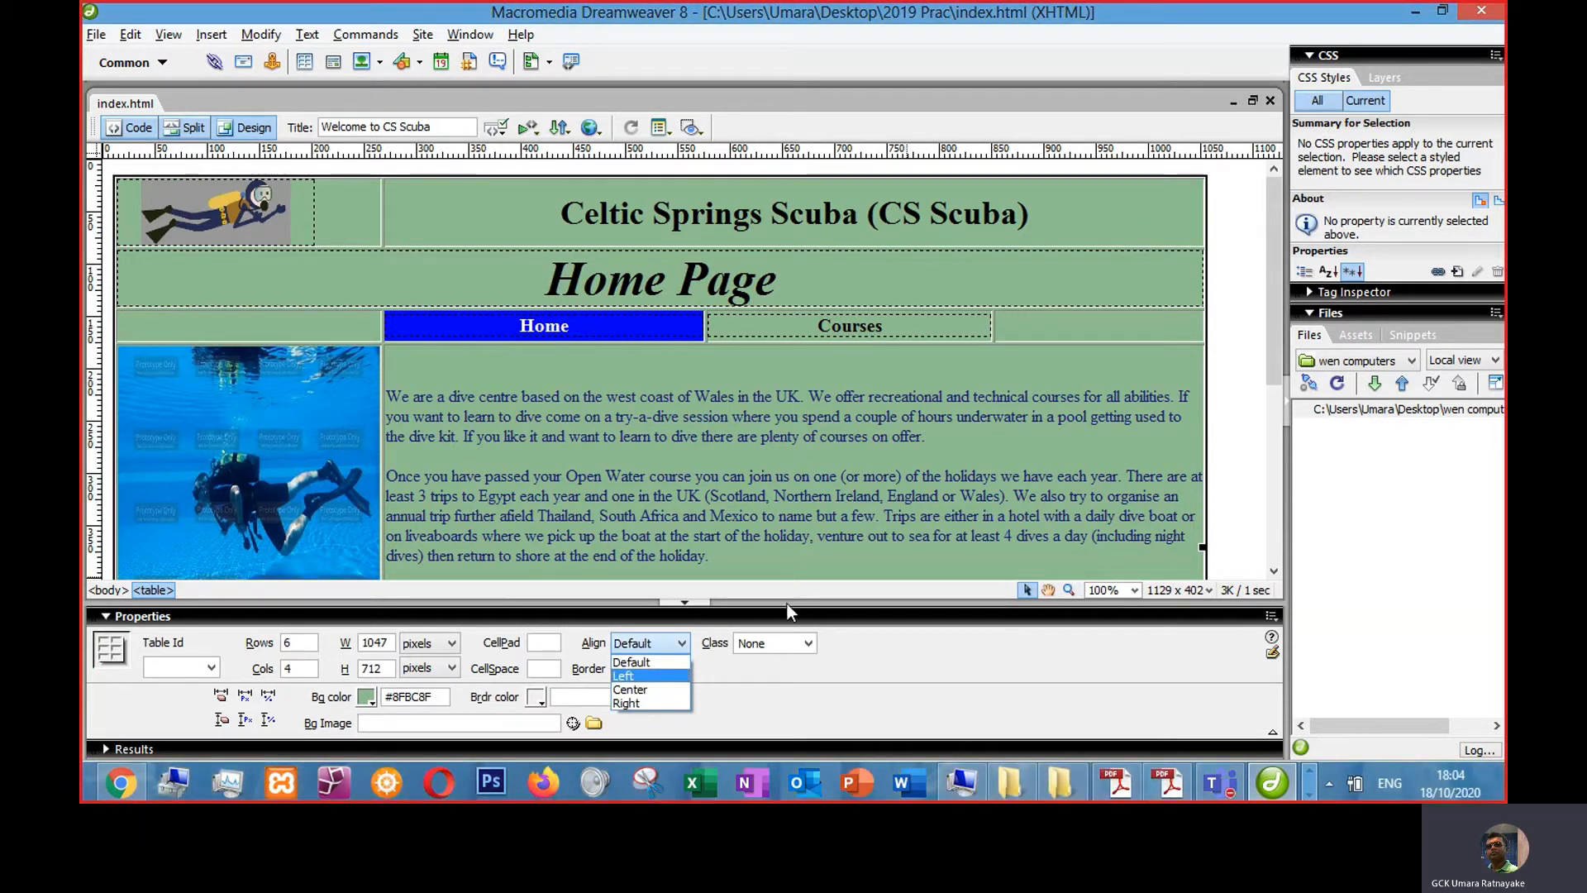
{"action": "left_click", "coordinate": [661, 689]}
{"action": "key", "text": "ctrl+s"}
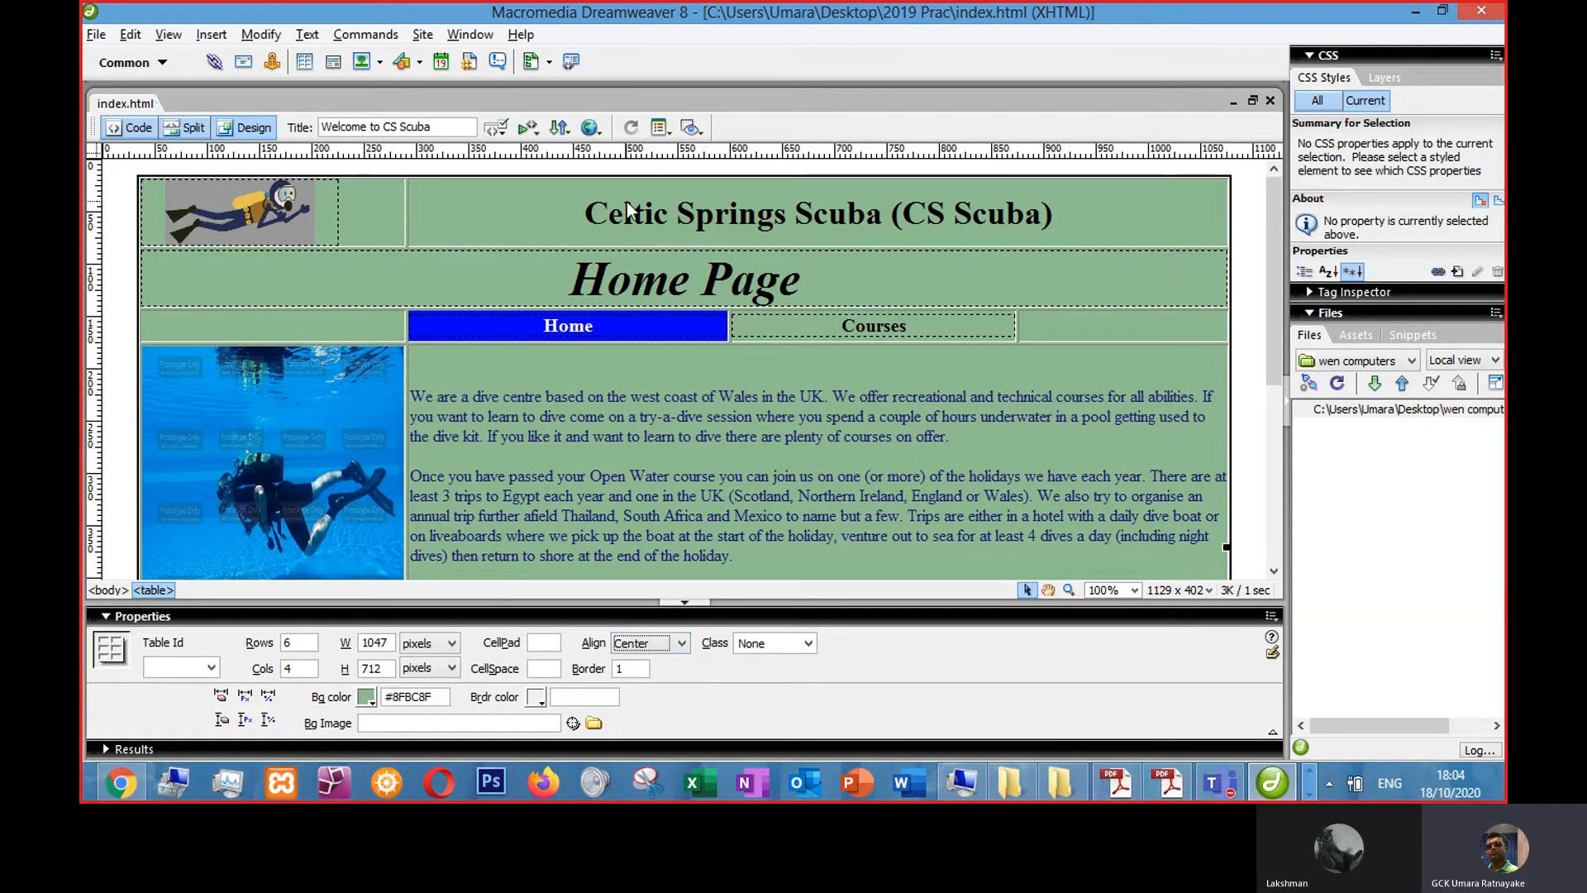
- Preview the page in the browser and zoom in to check the centred layout
{"action": "key", "text": "F12"}
{"action": "left_click", "coordinate": [171, 55]}
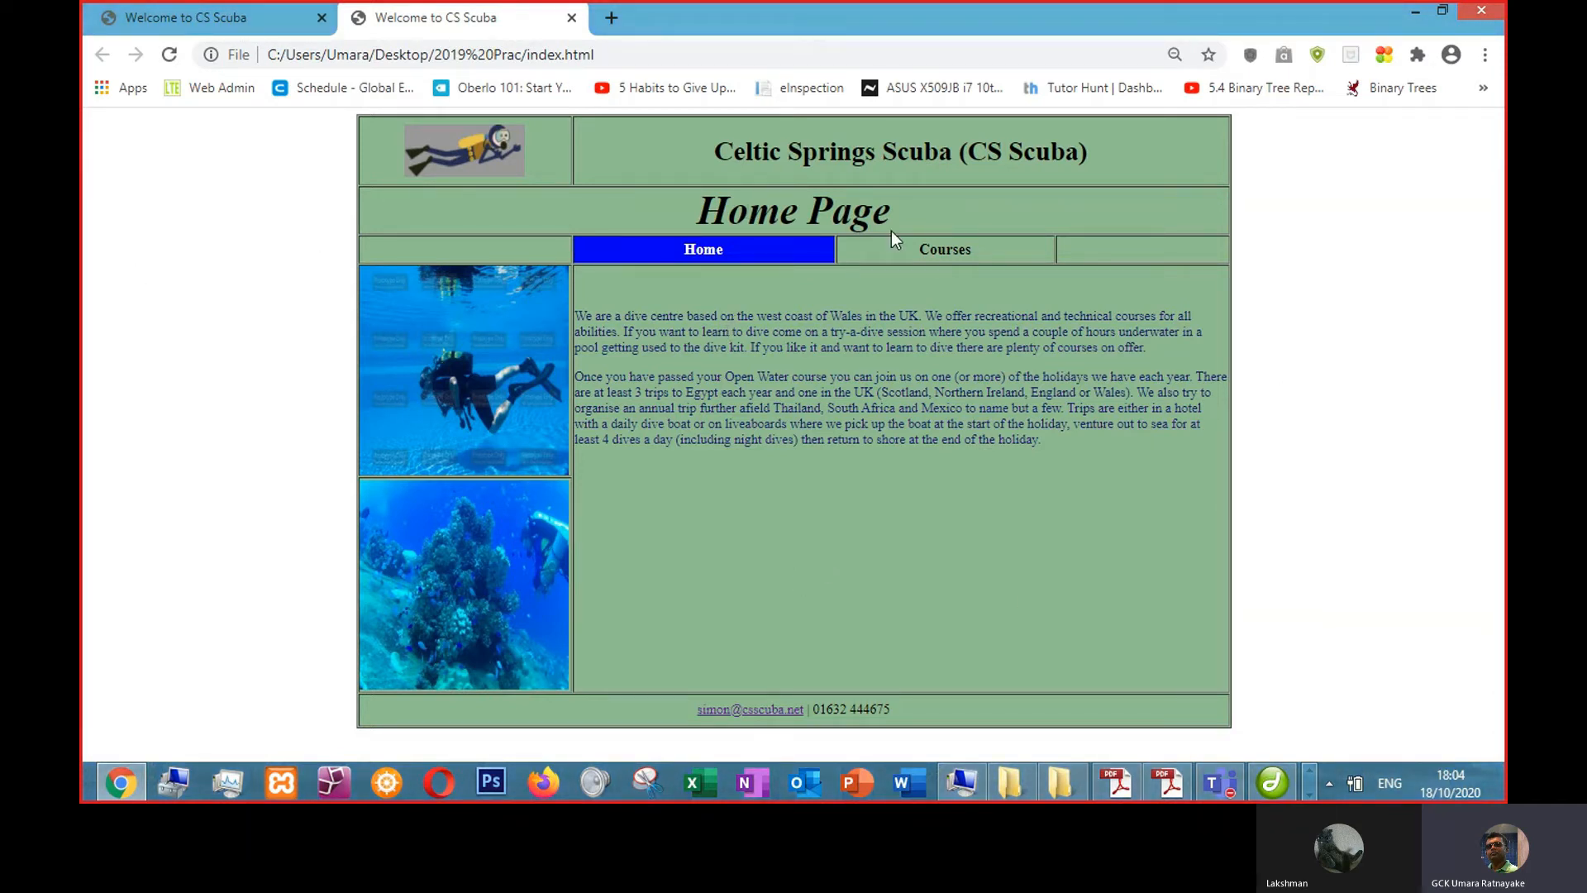
{"action": "key", "text": "ctrl+plus"}
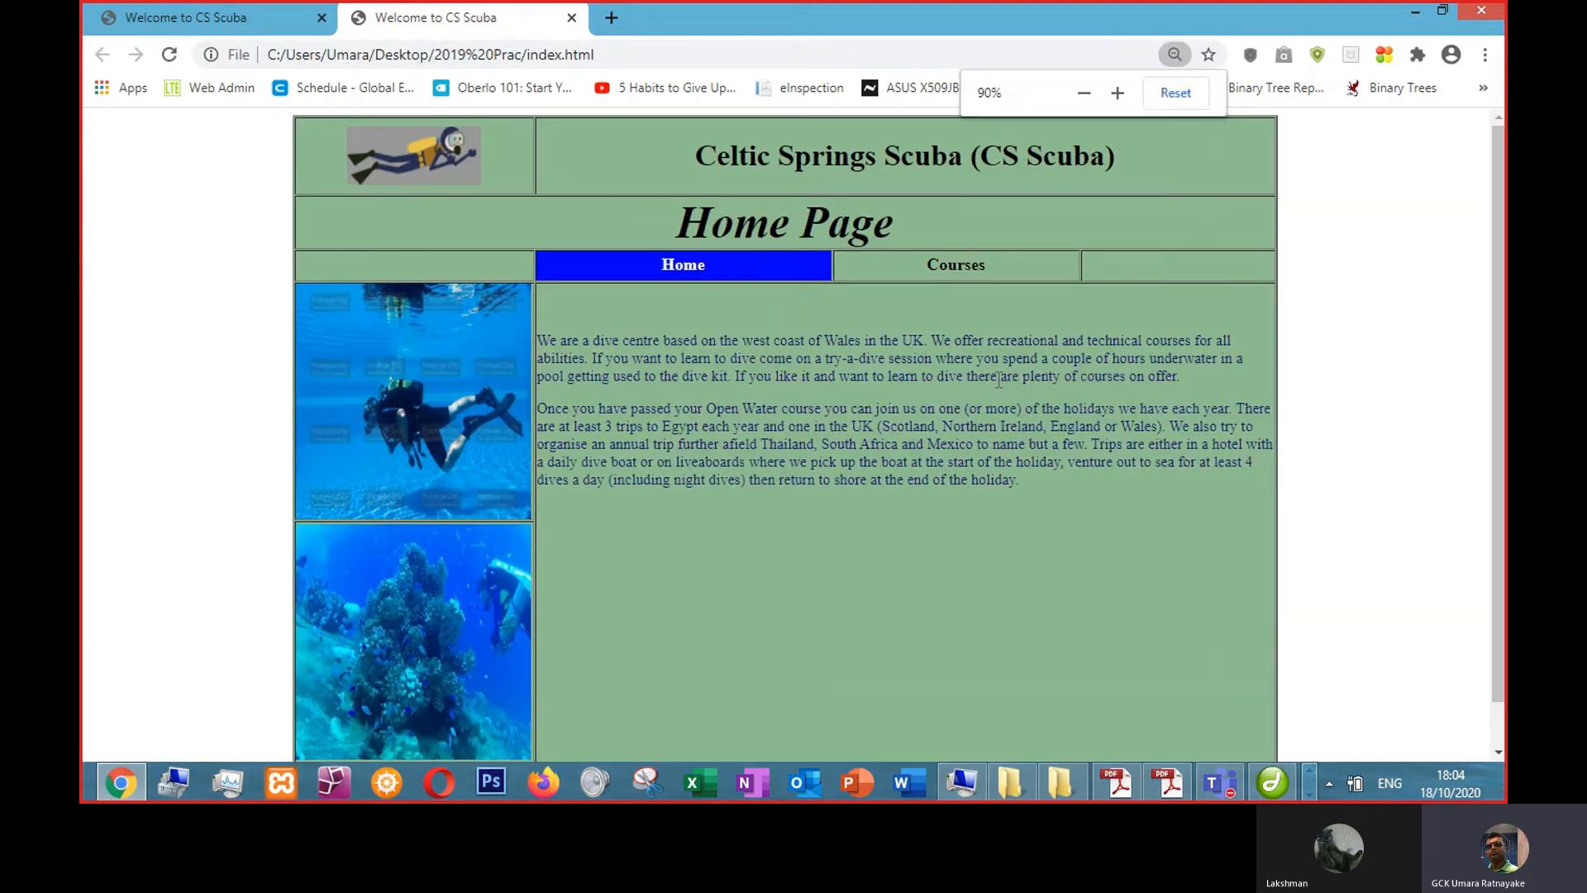
- Review the previewed page in the browser at different zoom levels and in full screen
{"action": "key", "text": "ctrl+minus"}
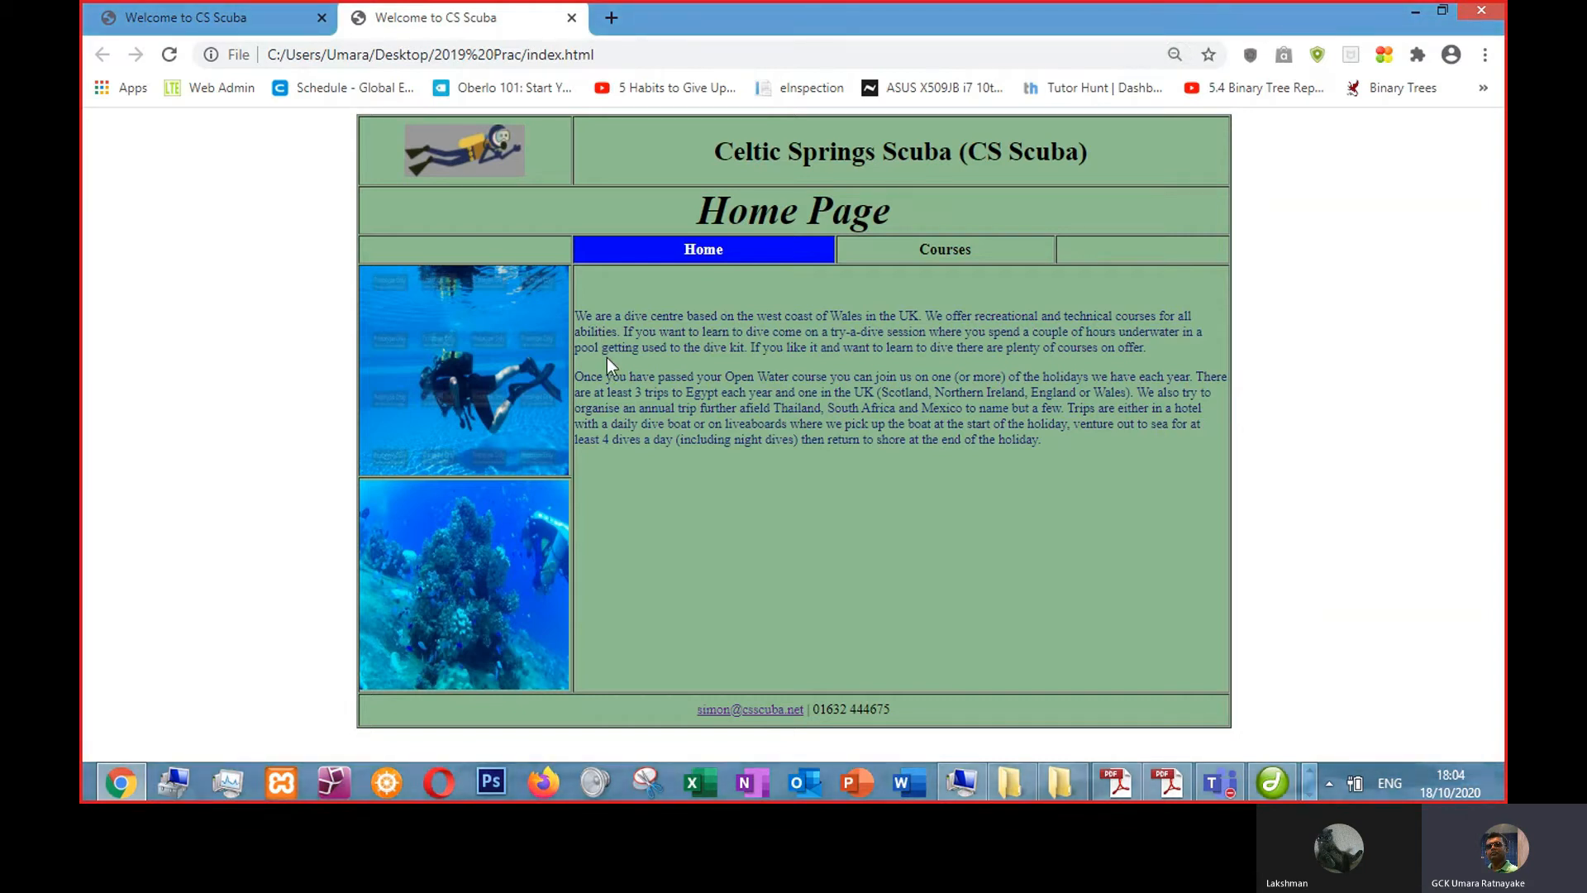
{"action": "key", "text": "ctrl+plus"}
{"action": "key", "text": "F11"}
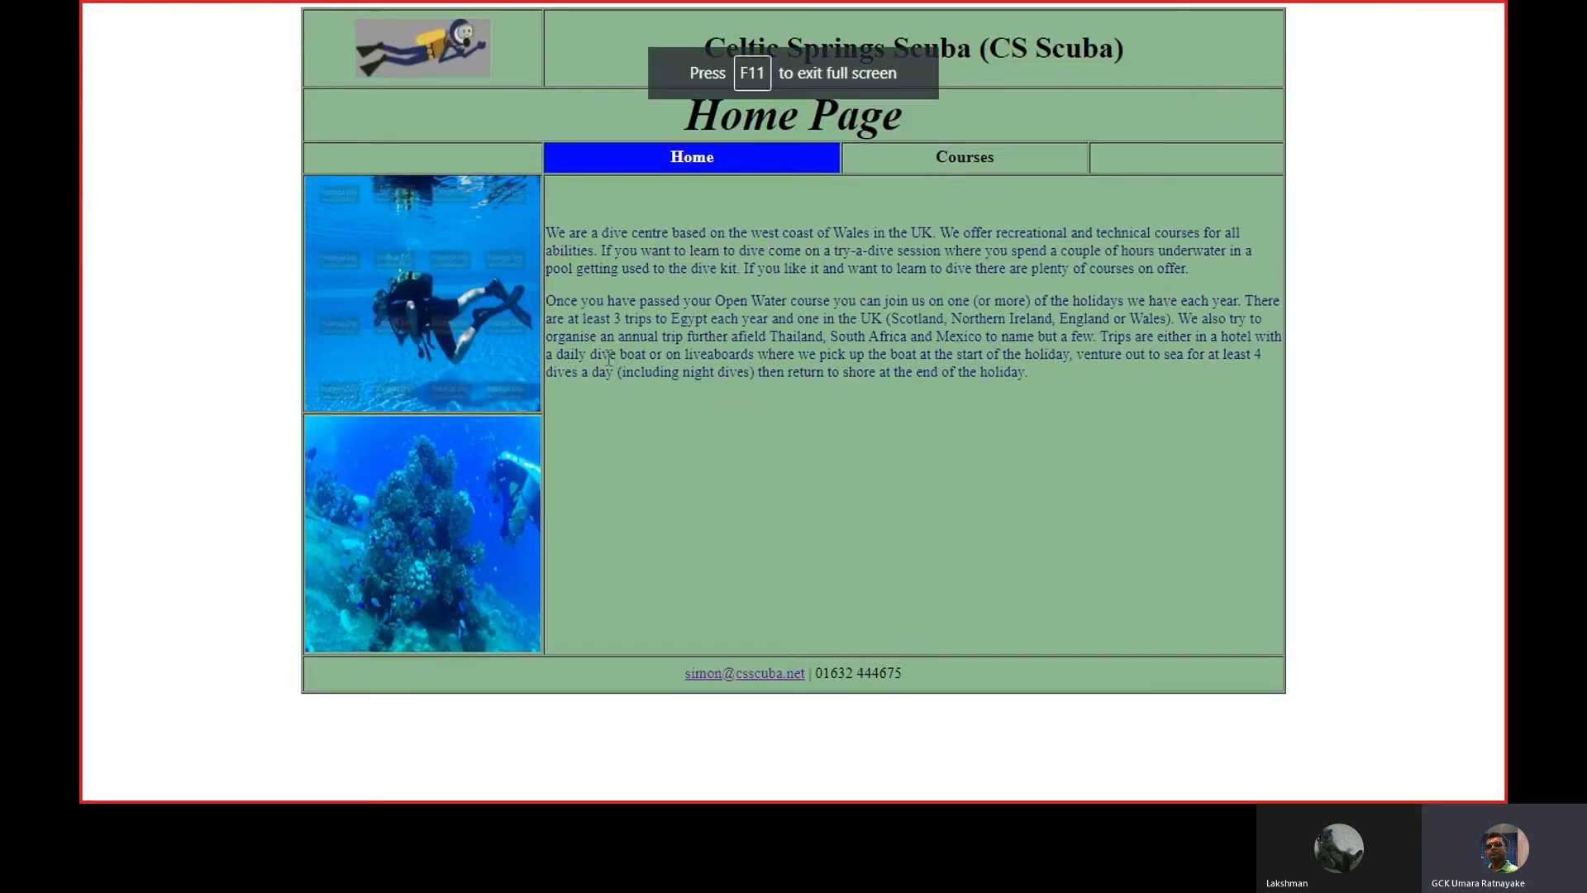
{"action": "key", "text": "F11"}
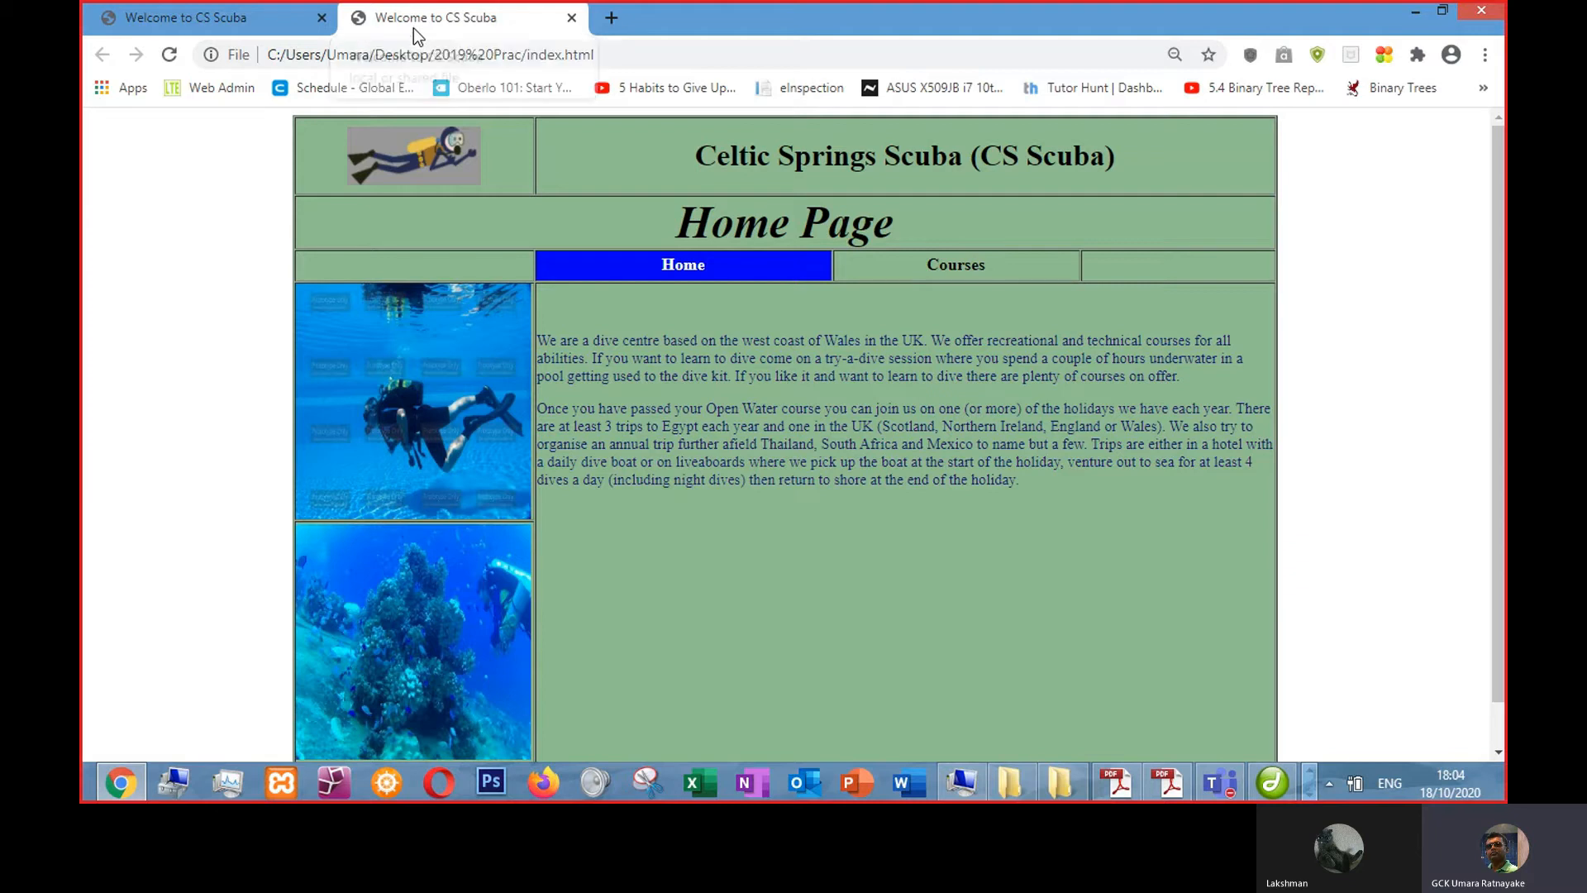
{"action": "key", "text": "alt+Tab"}
{"action": "key", "text": "alt+Tab"}
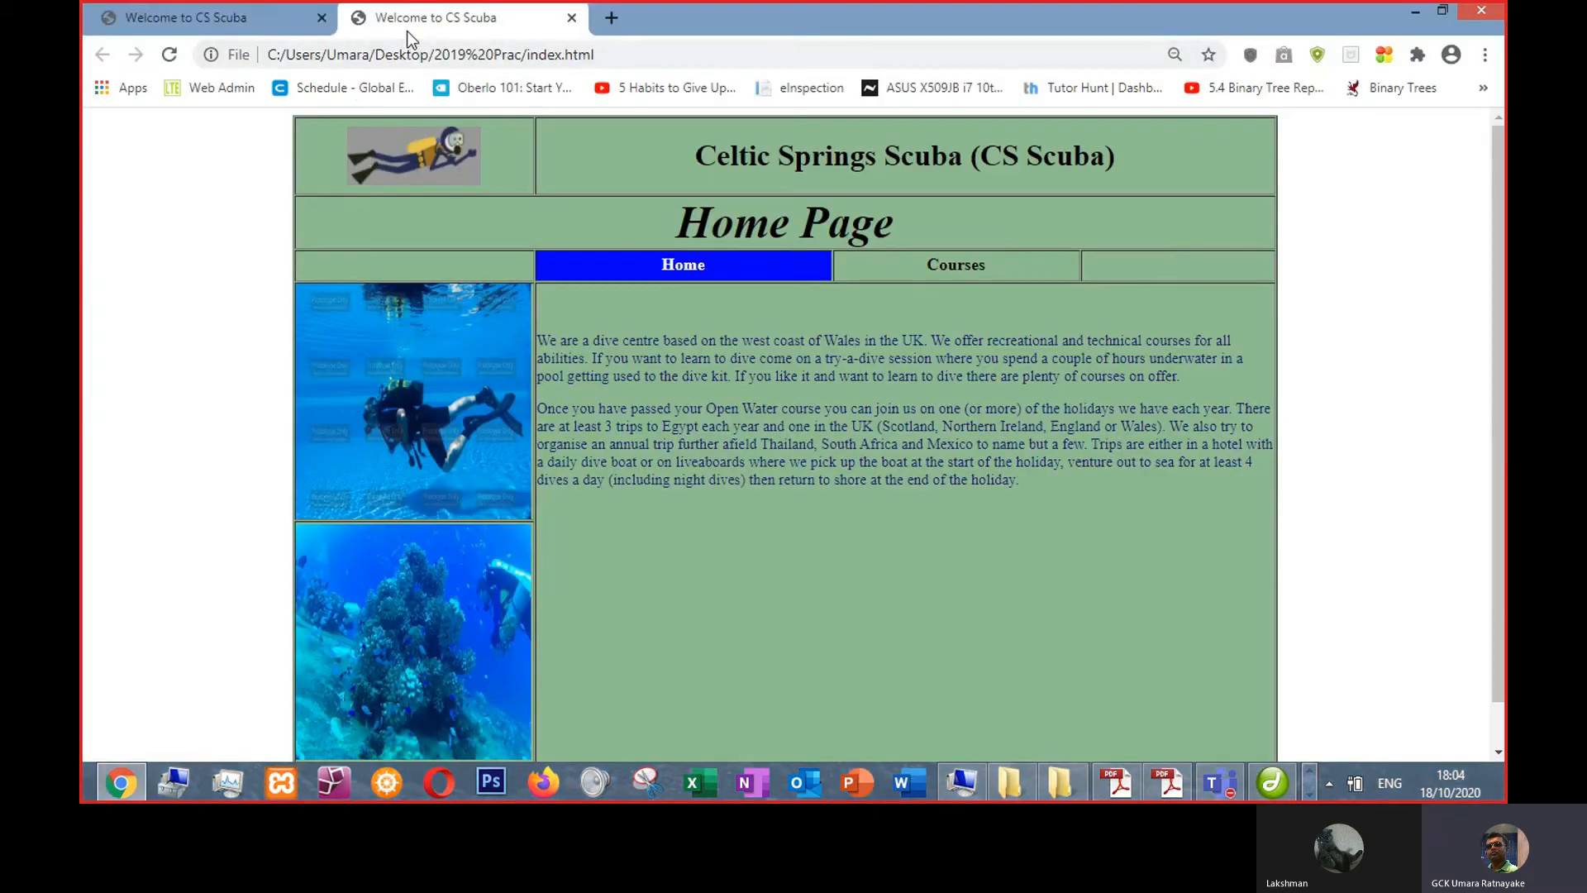
{"action": "key", "text": "ctrl+minus"}
{"action": "key", "text": "ctrl+minus"}
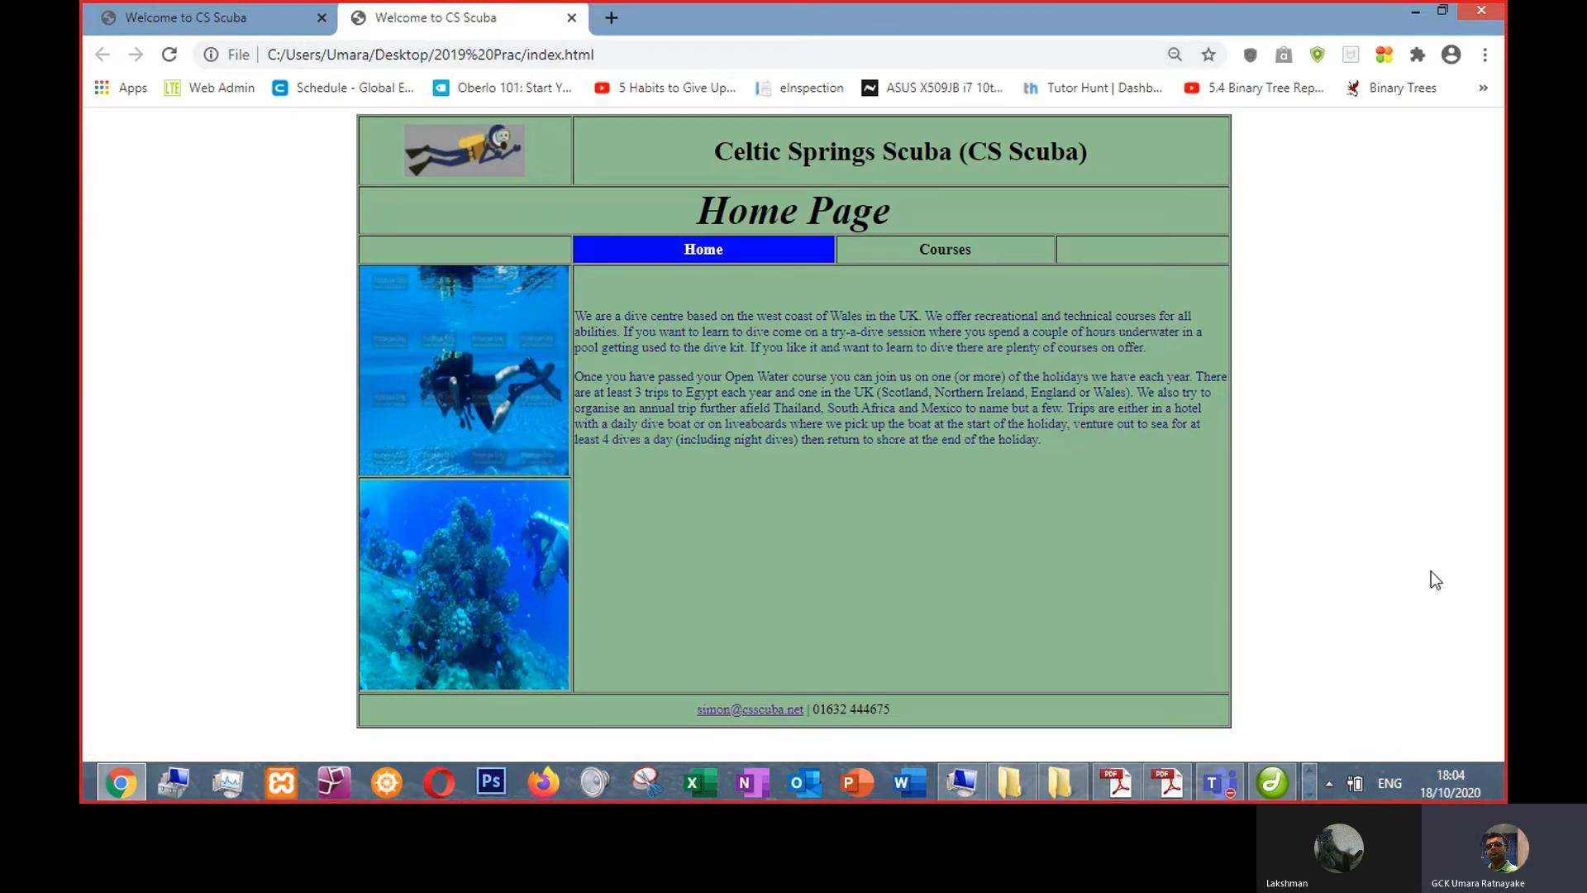
{"action": "key", "text": "alt+Tab"}
{"action": "key", "text": "alt+Tab"}
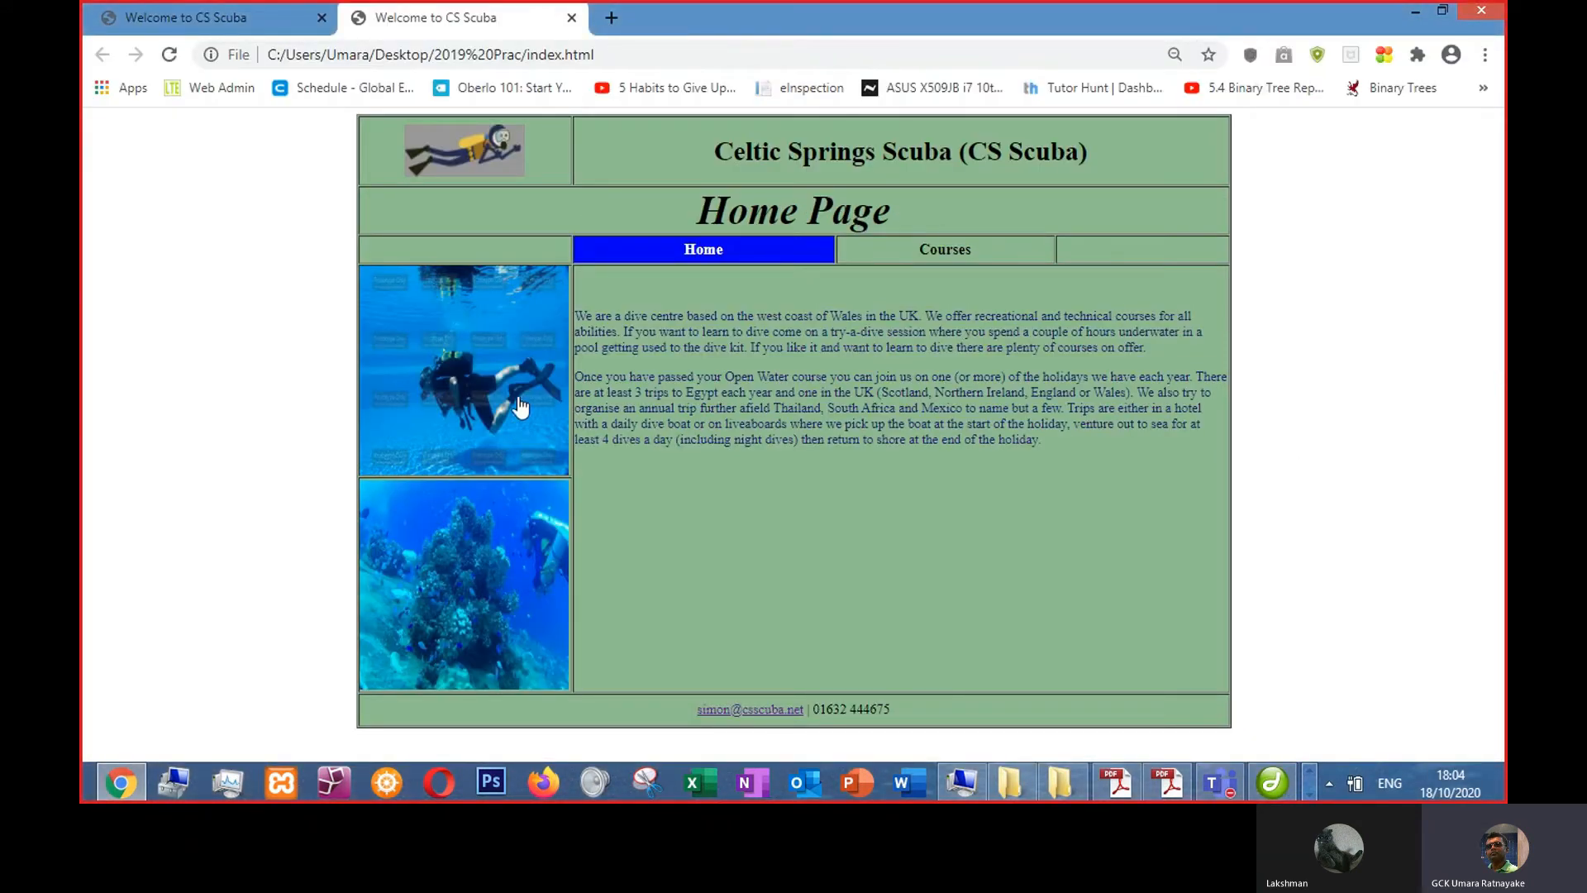
- Set the table's width to 100%, save the page, and reload it in the browser preview
{"action": "left_click", "coordinate": [1271, 779]}
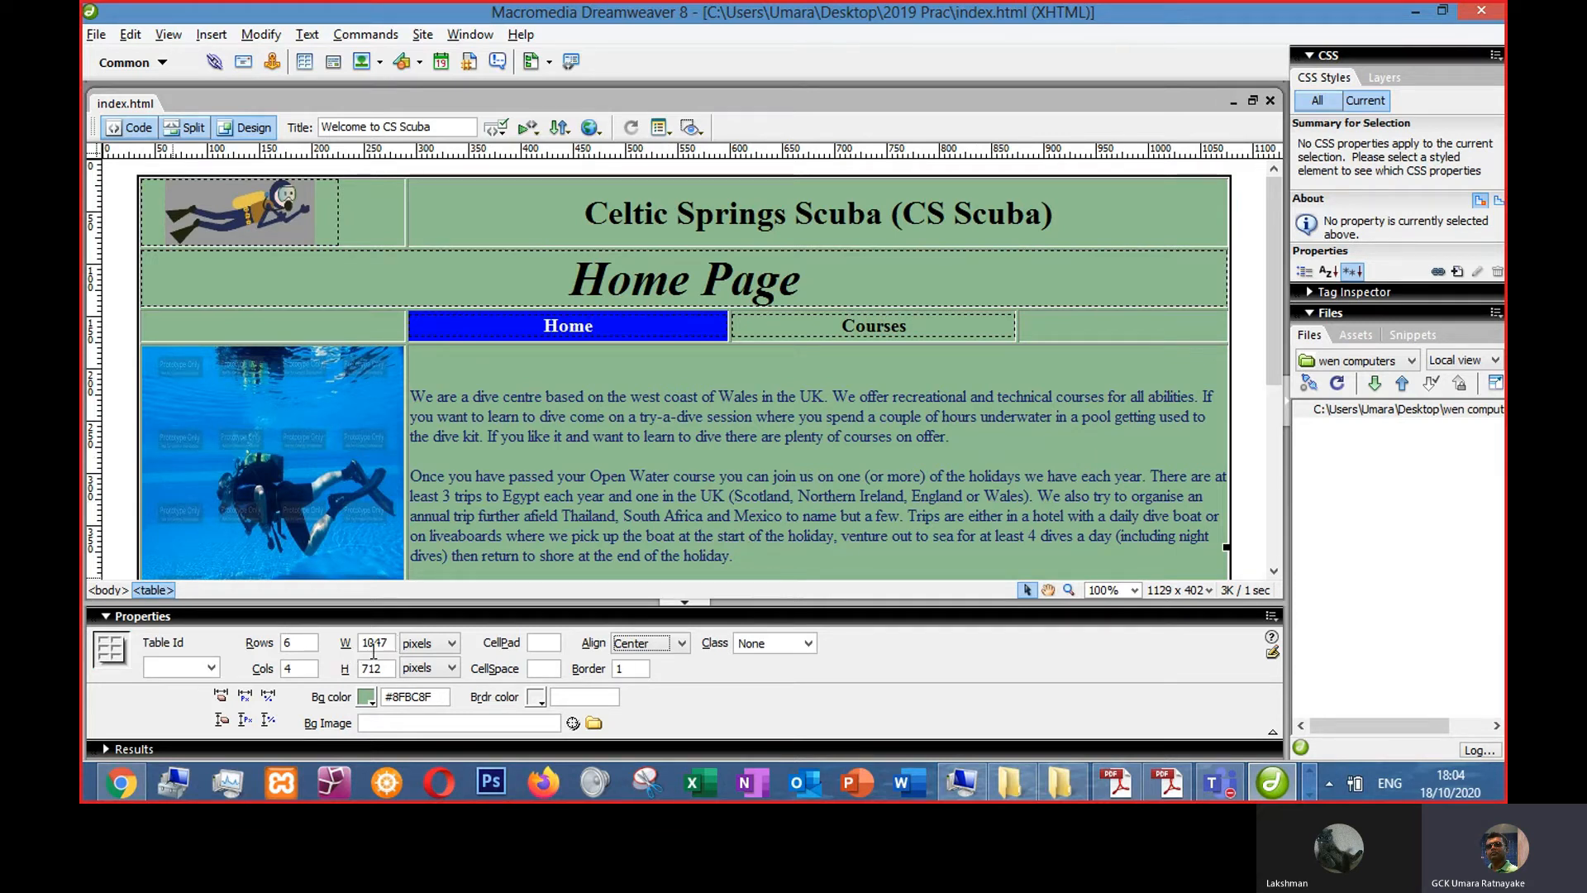
{"action": "left_click", "coordinate": [1244, 402]}
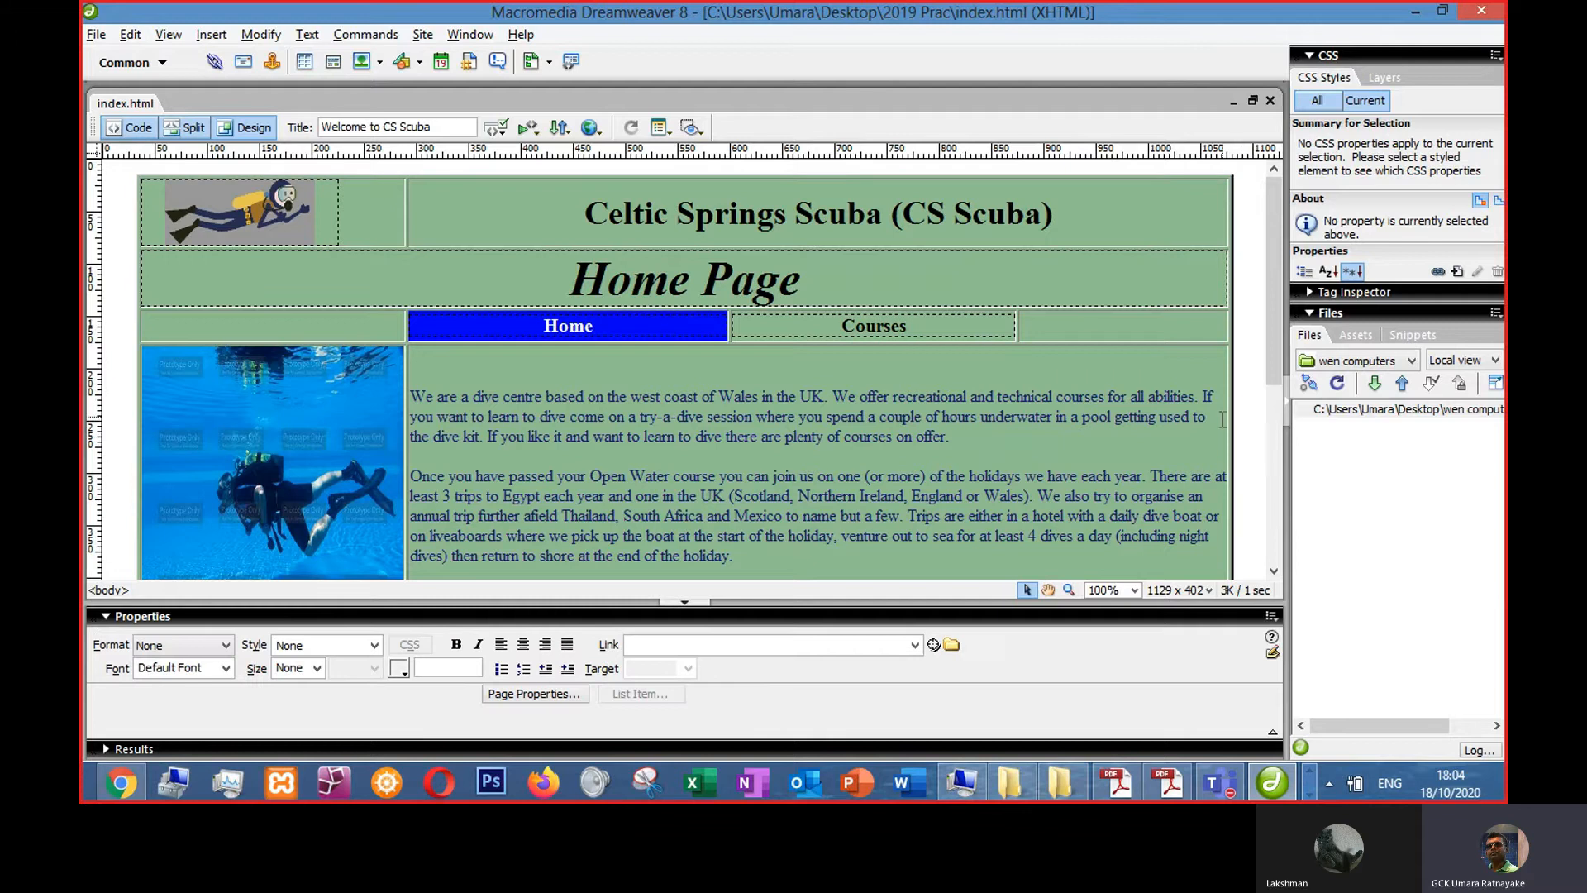
{"action": "left_click", "coordinate": [1230, 411]}
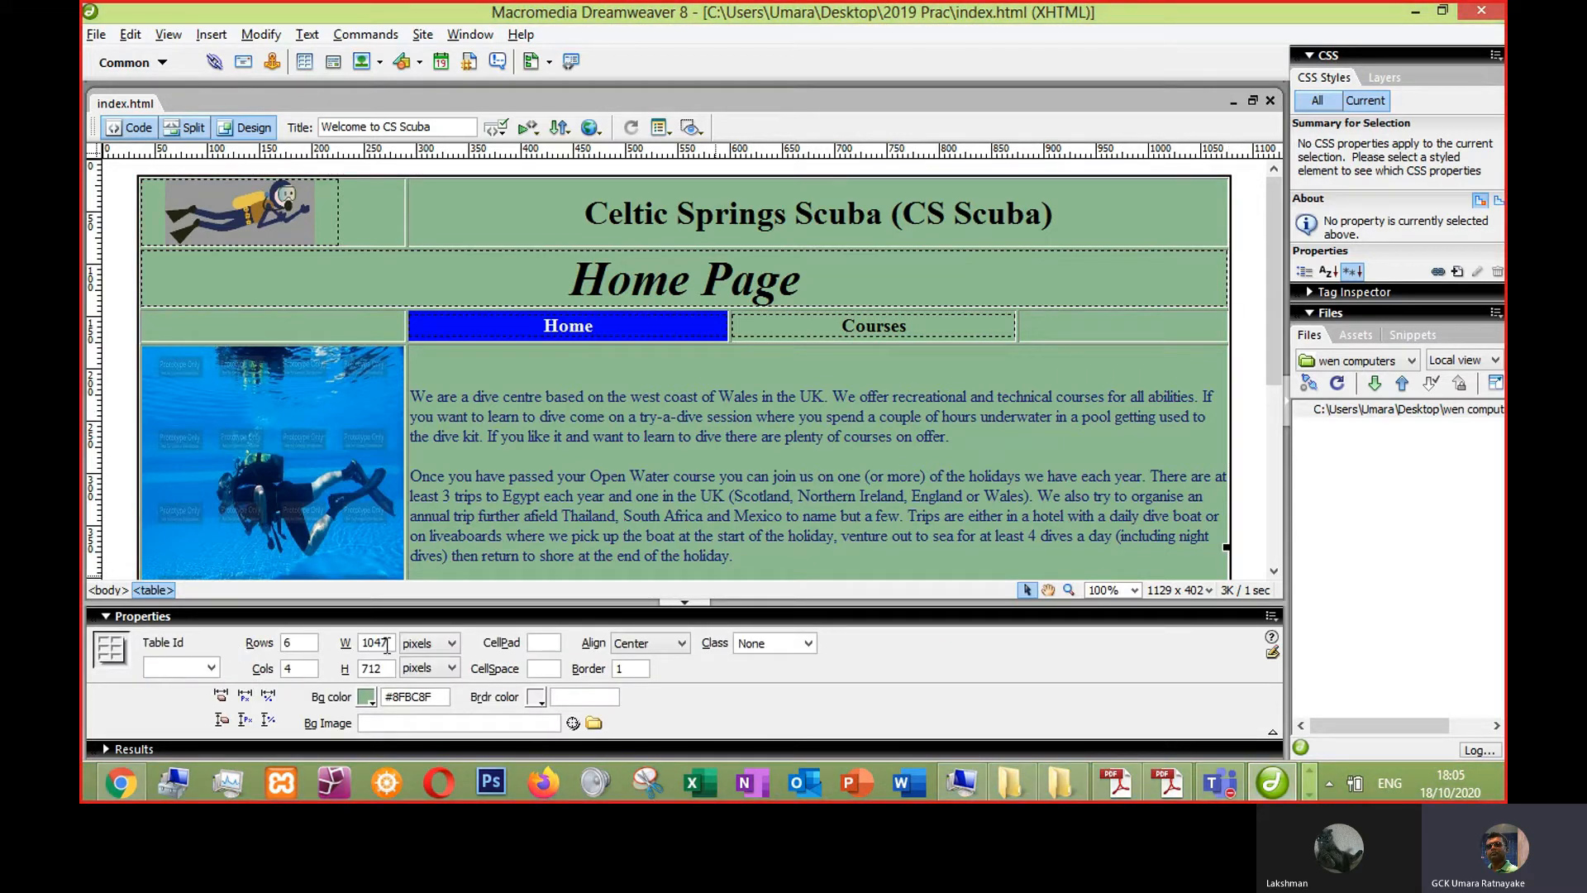
{"action": "left_click_drag", "start_coordinate": [391, 644], "coordinate": [364, 644]}
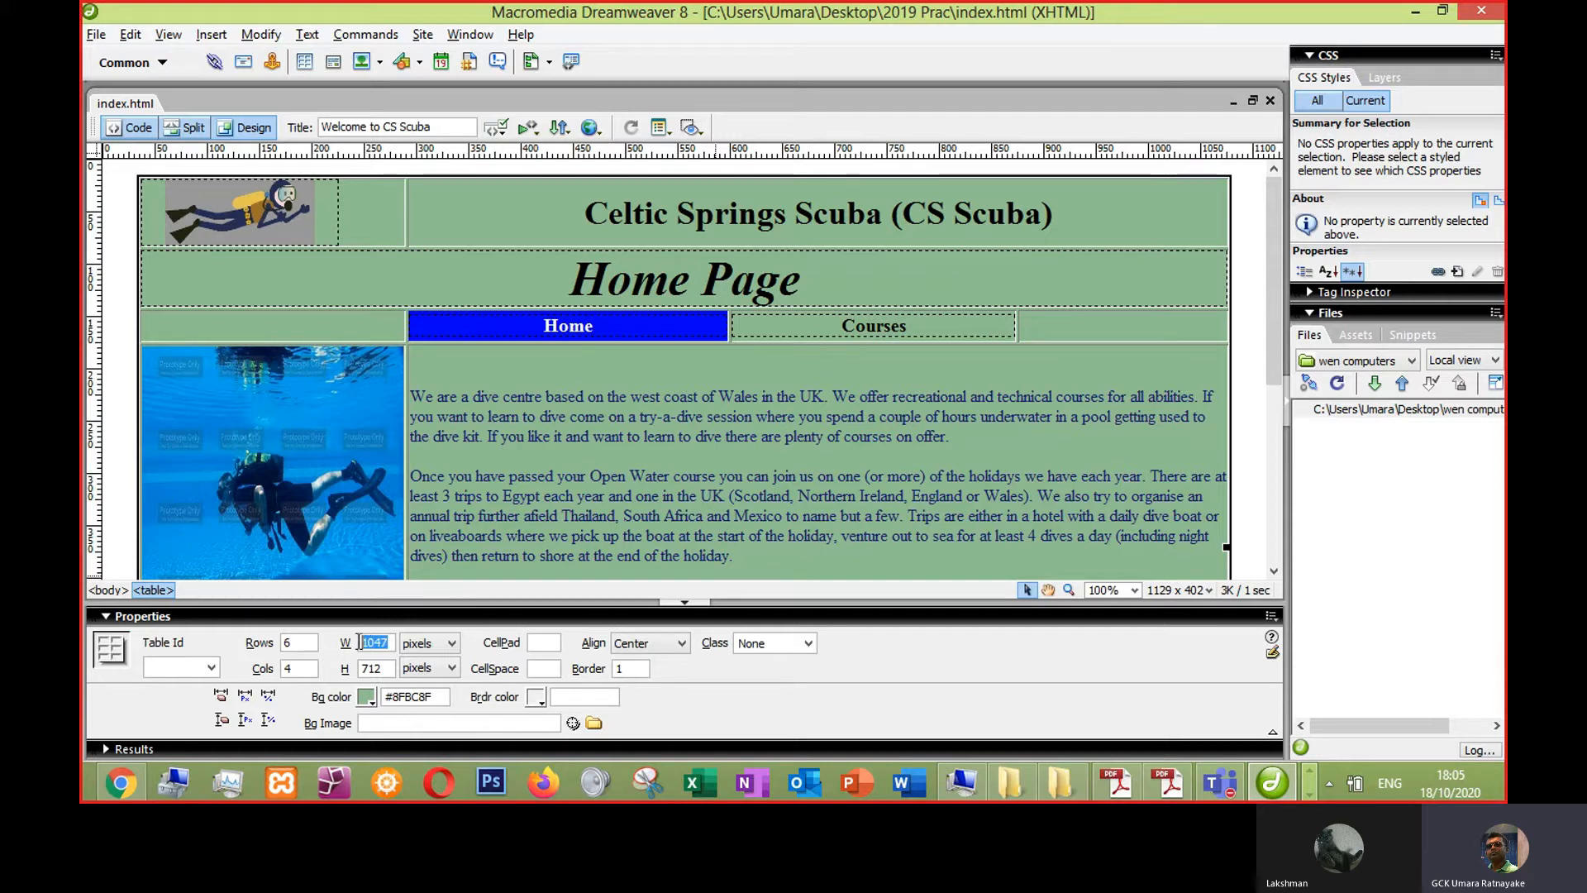
{"action": "type", "text": "100%"}
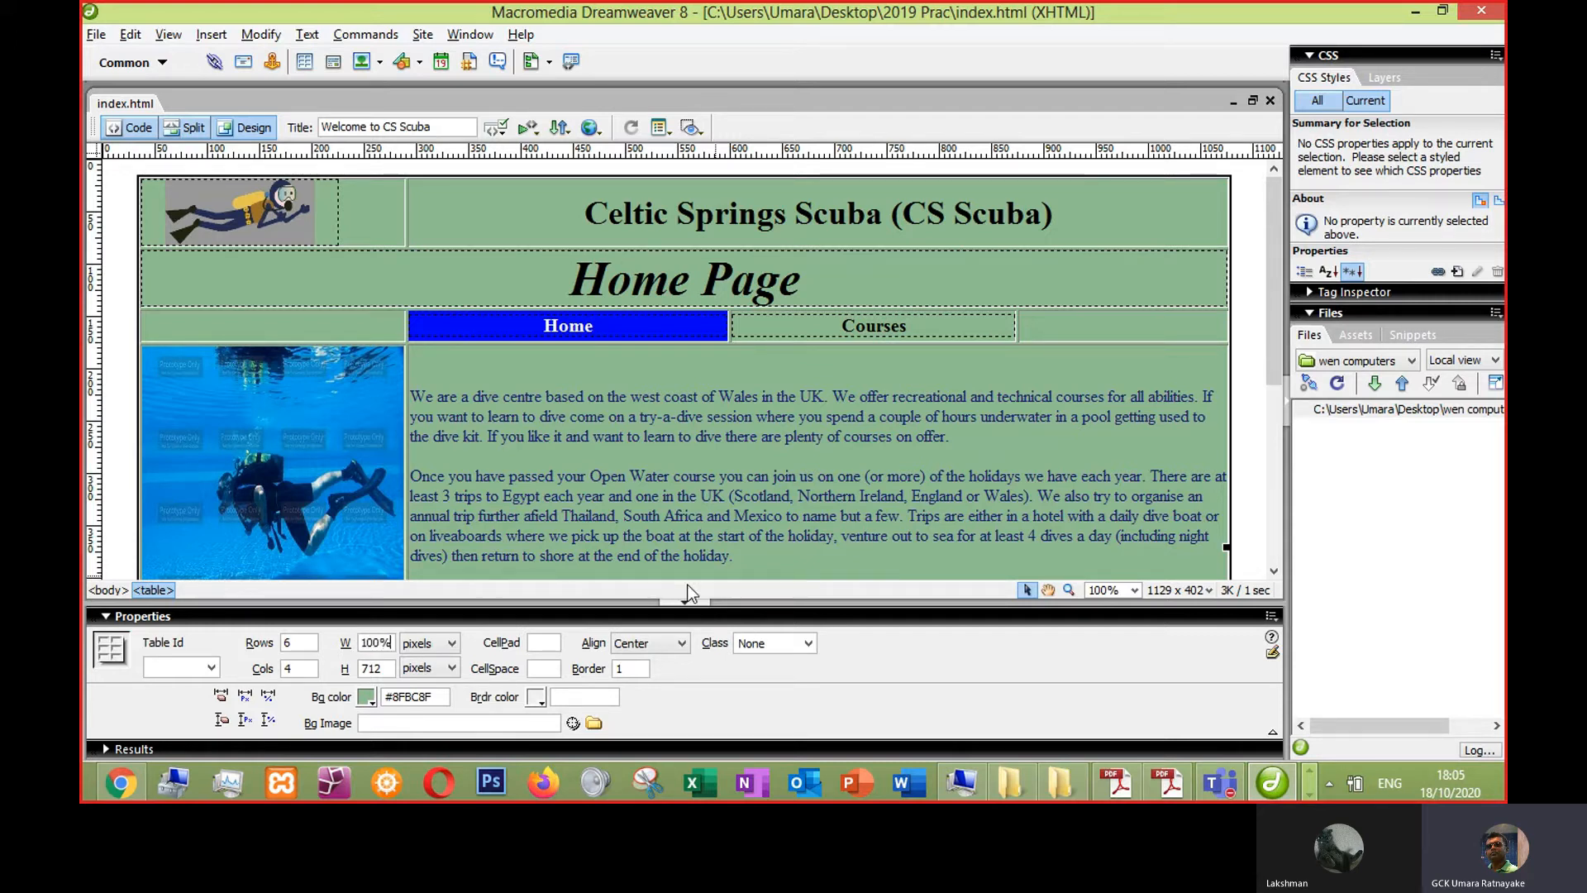
{"action": "key", "text": "Return"}
{"action": "key", "text": "ctrl+s"}
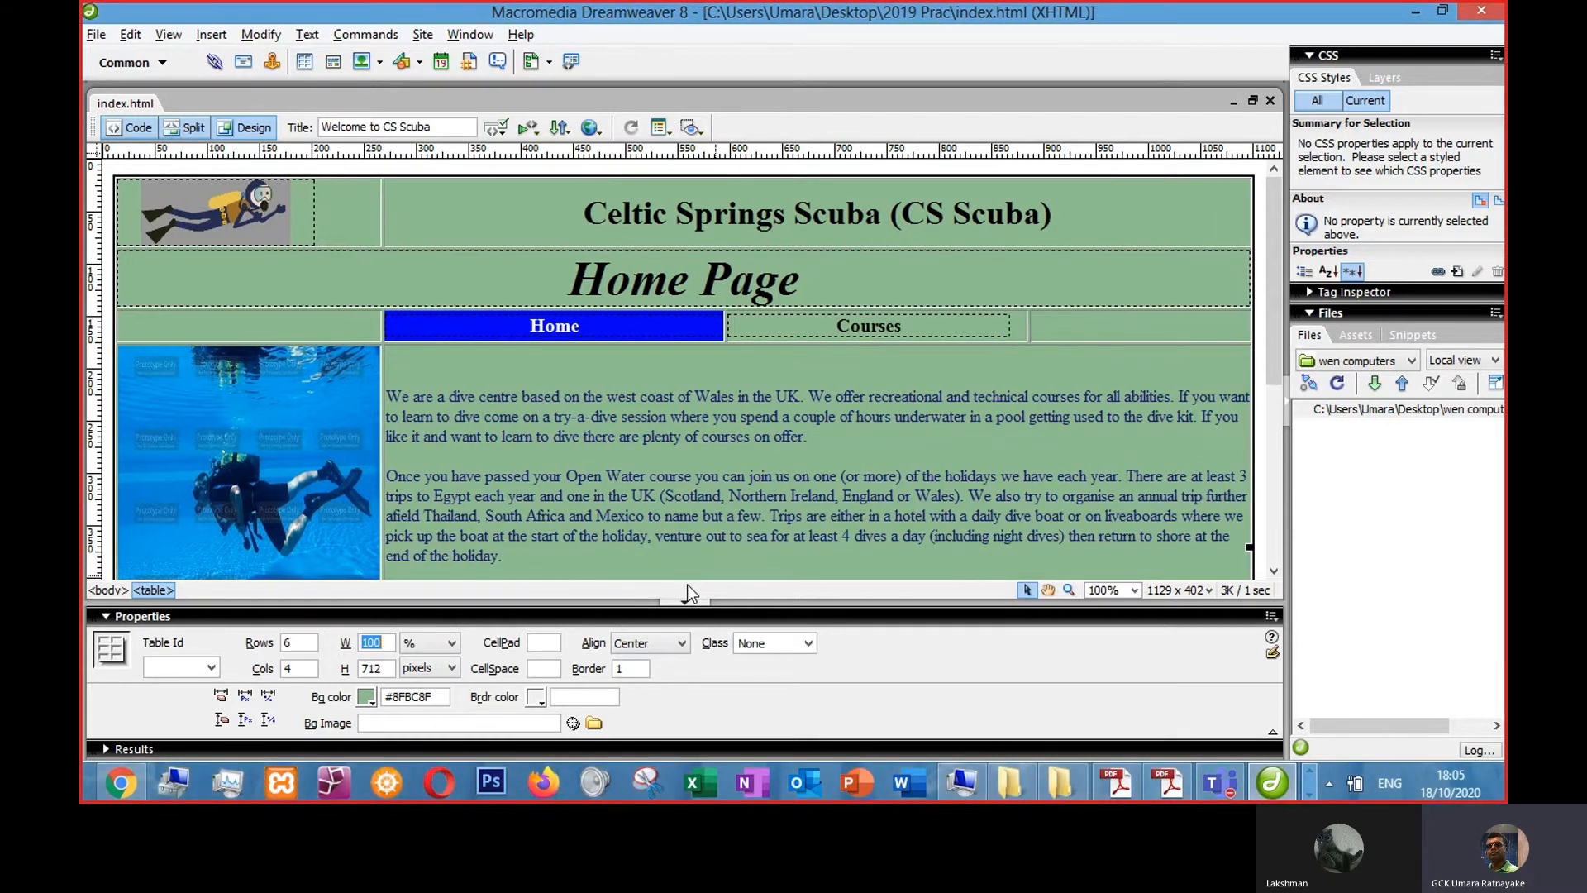
{"action": "key", "text": "F12"}
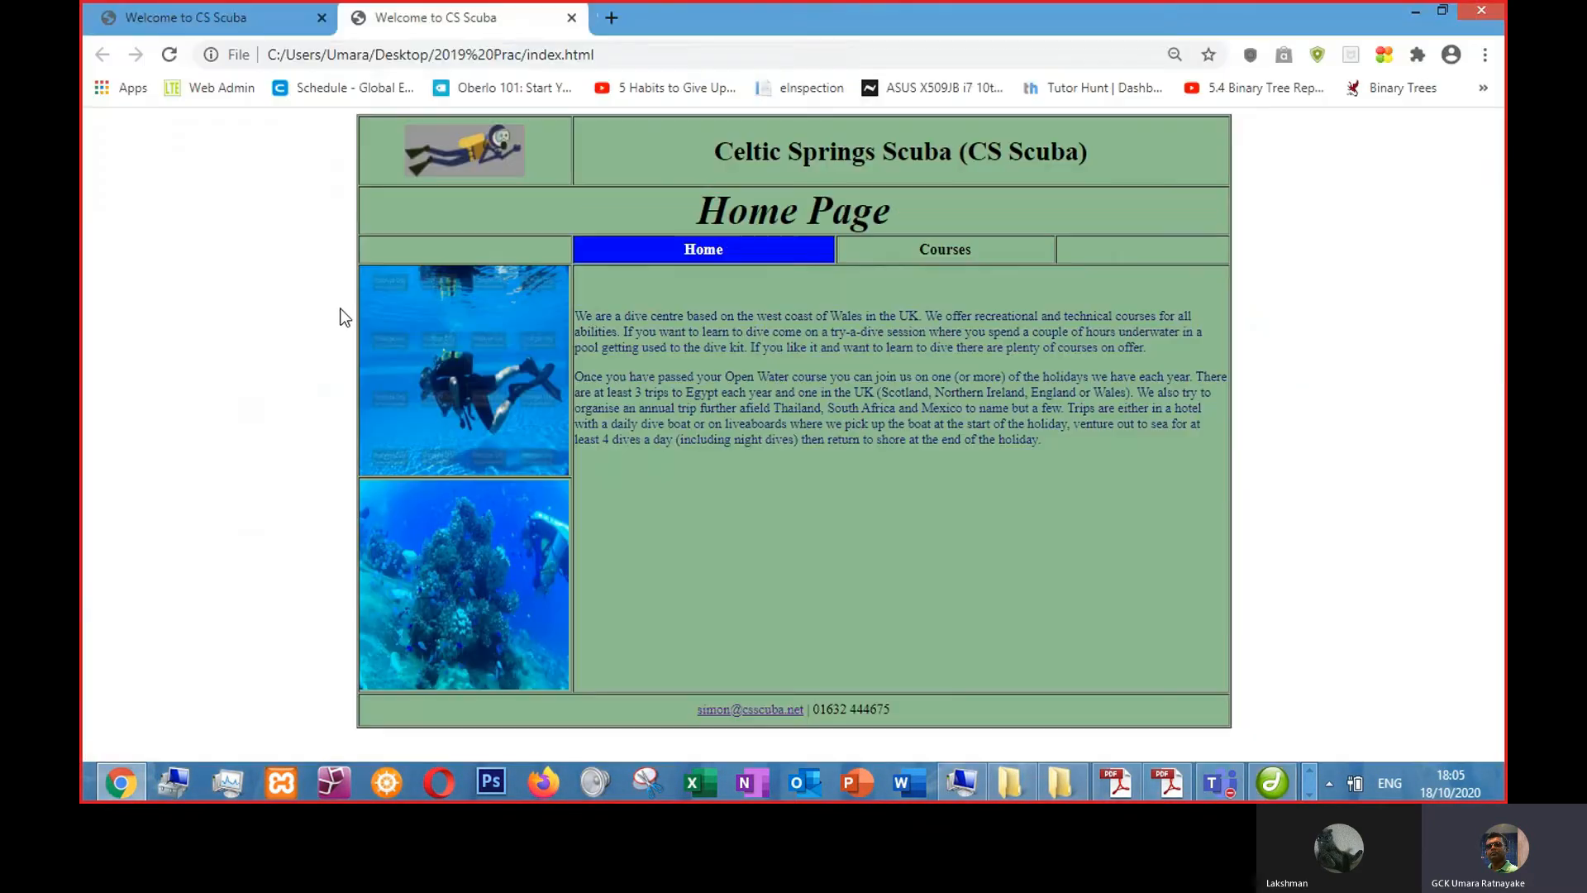
{"action": "left_click", "coordinate": [168, 56]}
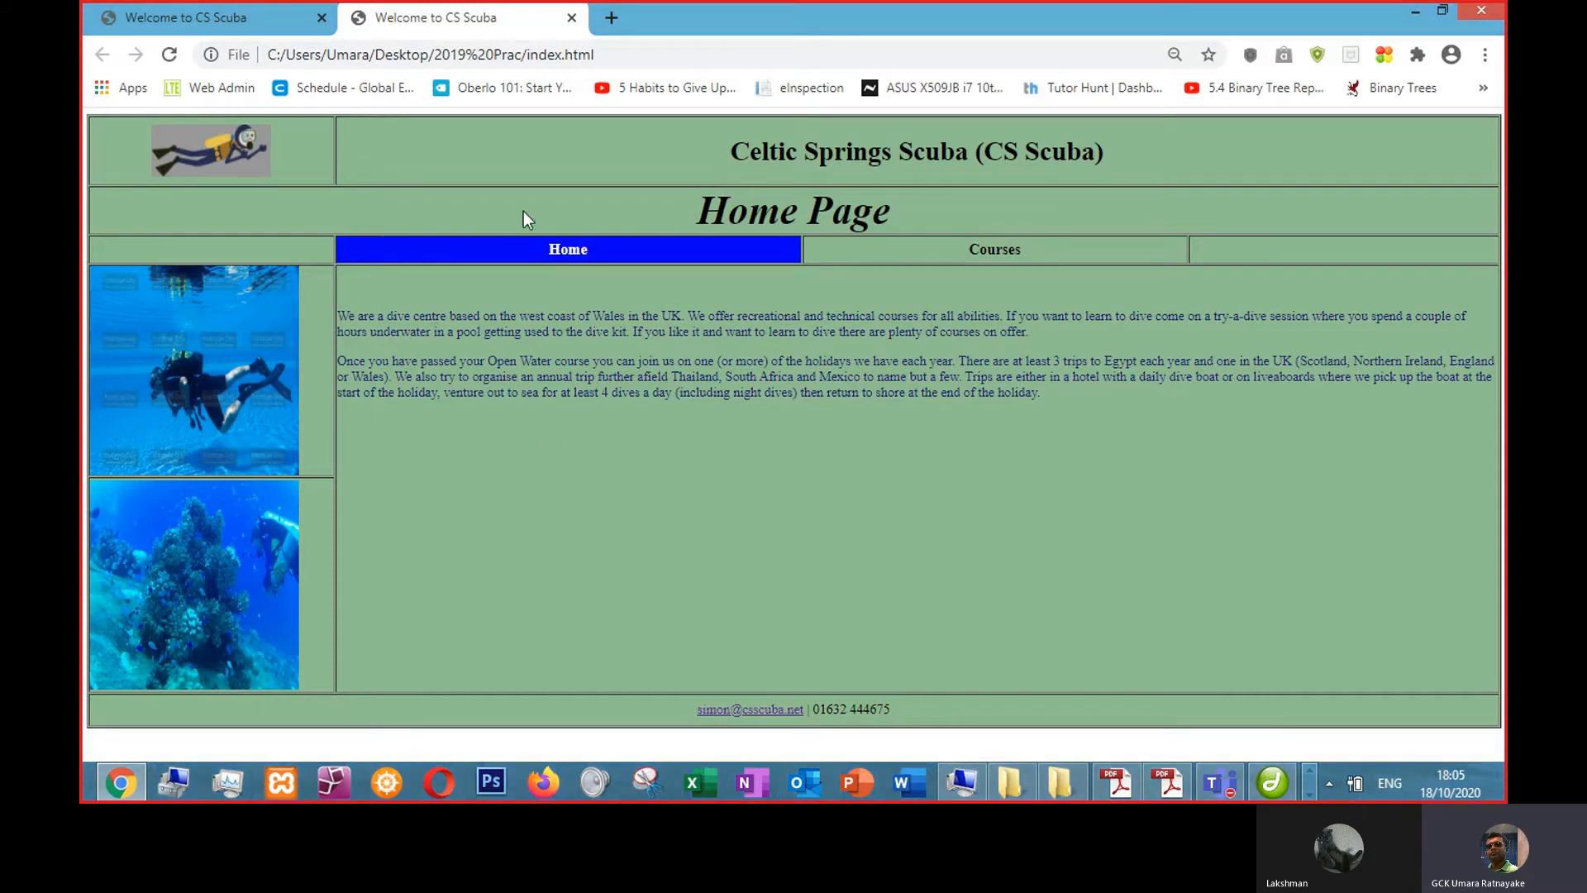
- Resize the logo image slightly, save the page, and reload the browser preview
{"action": "key", "text": "alt+Tab"}
{"action": "left_click", "coordinate": [282, 237]}
{"action": "left_click_drag", "start_coordinate": [316, 250], "coordinate": [316, 250]}
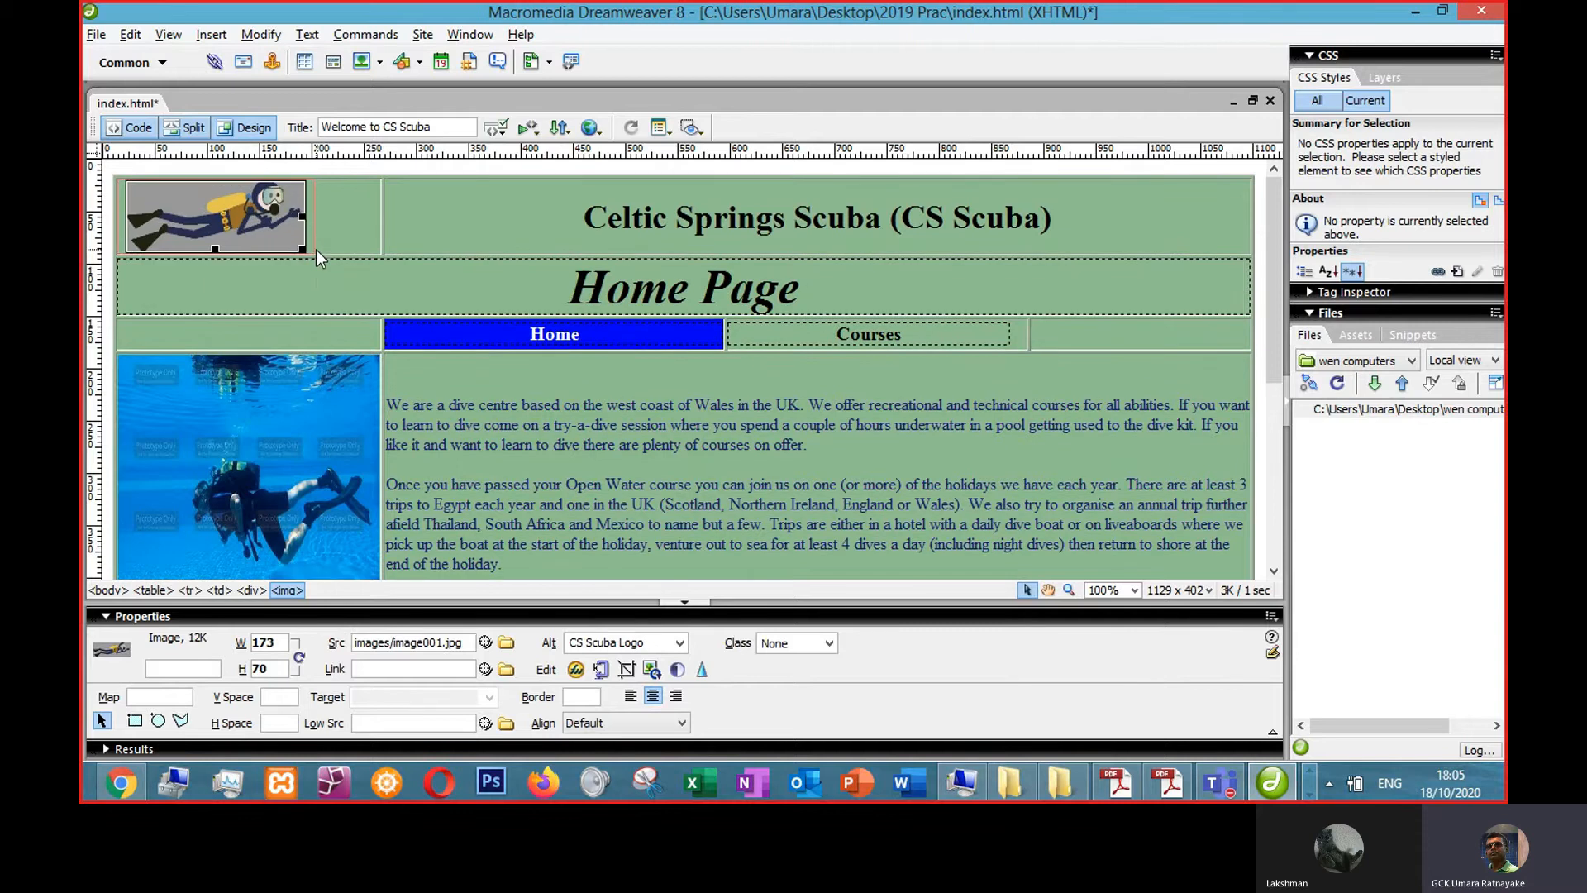
{"action": "key", "text": "ctrl+s"}
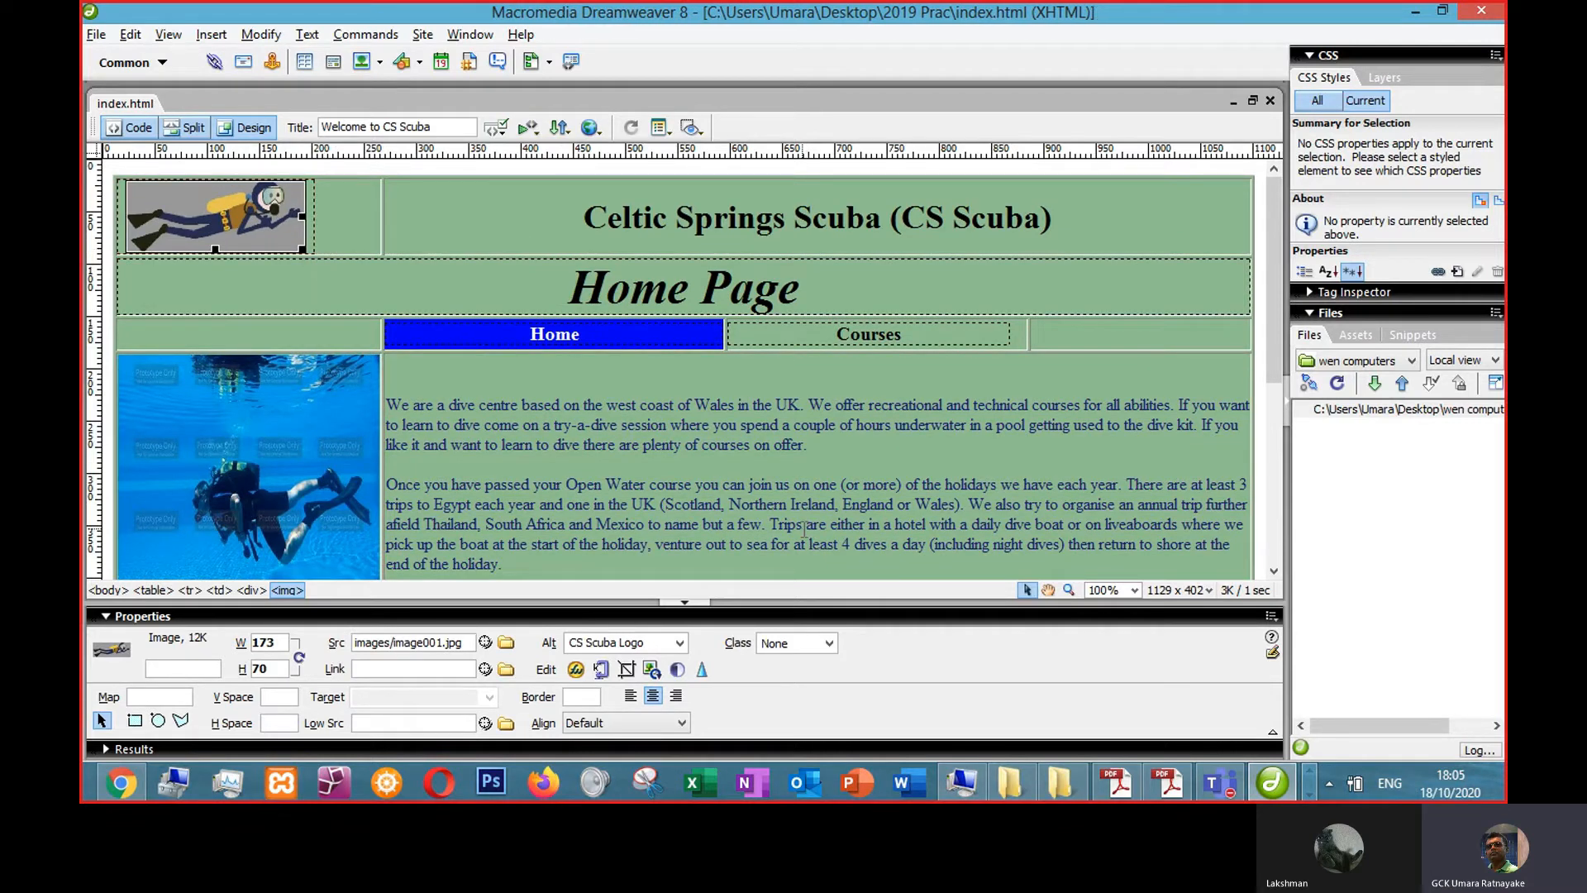
{"action": "key", "text": "alt+Tab"}
{"action": "left_click", "coordinate": [168, 55]}
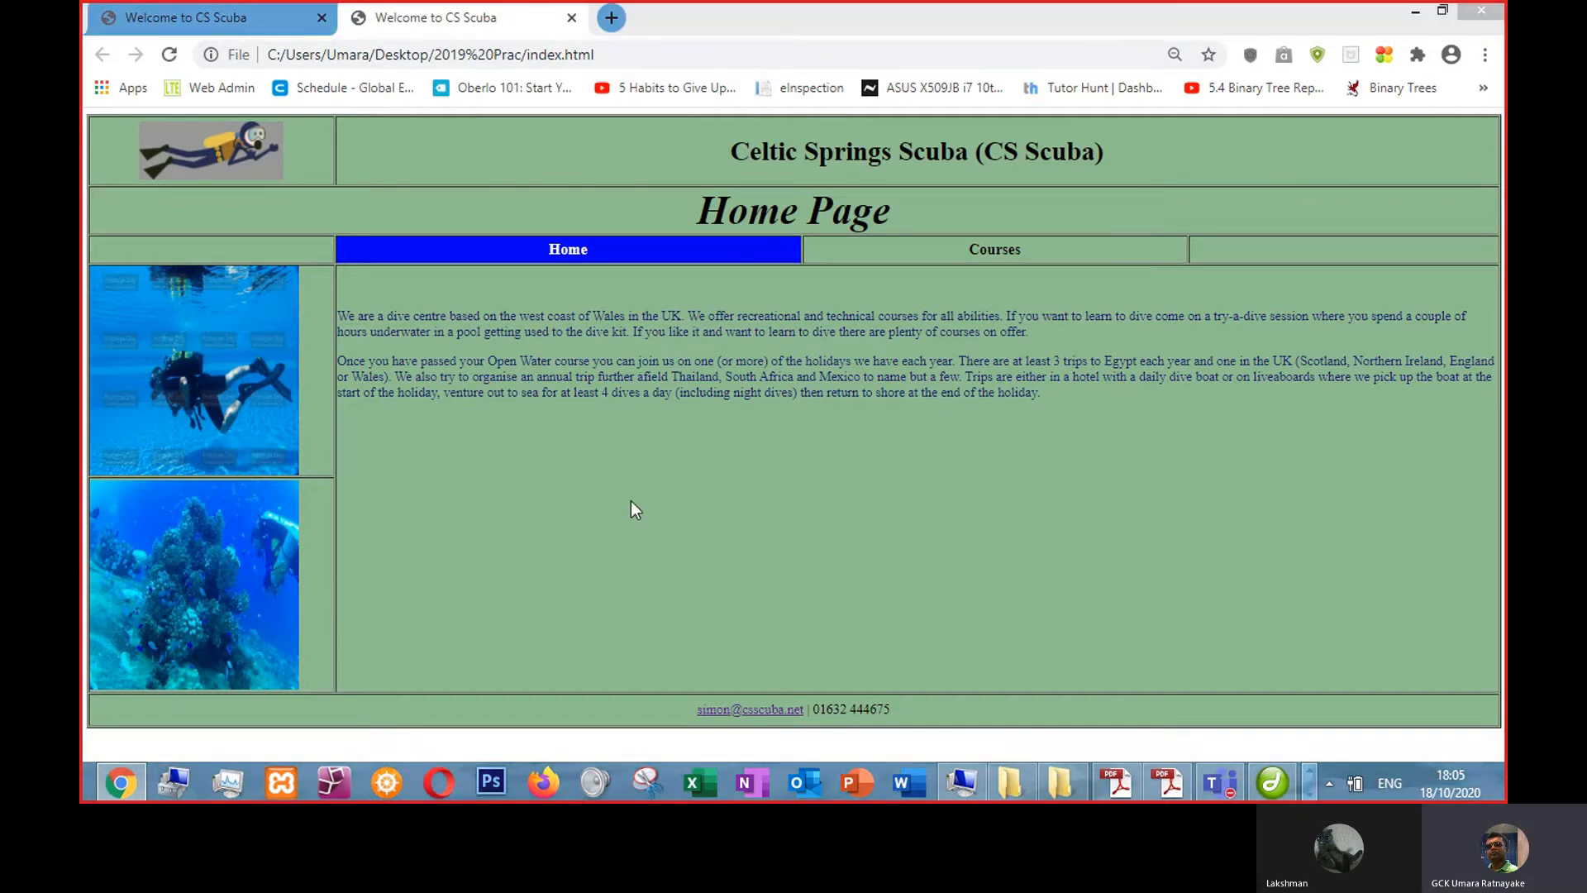
- Resize the logo image by dragging and resetting it to its original size, then save the page
{"action": "key", "text": "alt+Tab"}
{"action": "left_click_drag", "start_coordinate": [305, 252], "coordinate": [334, 274]}
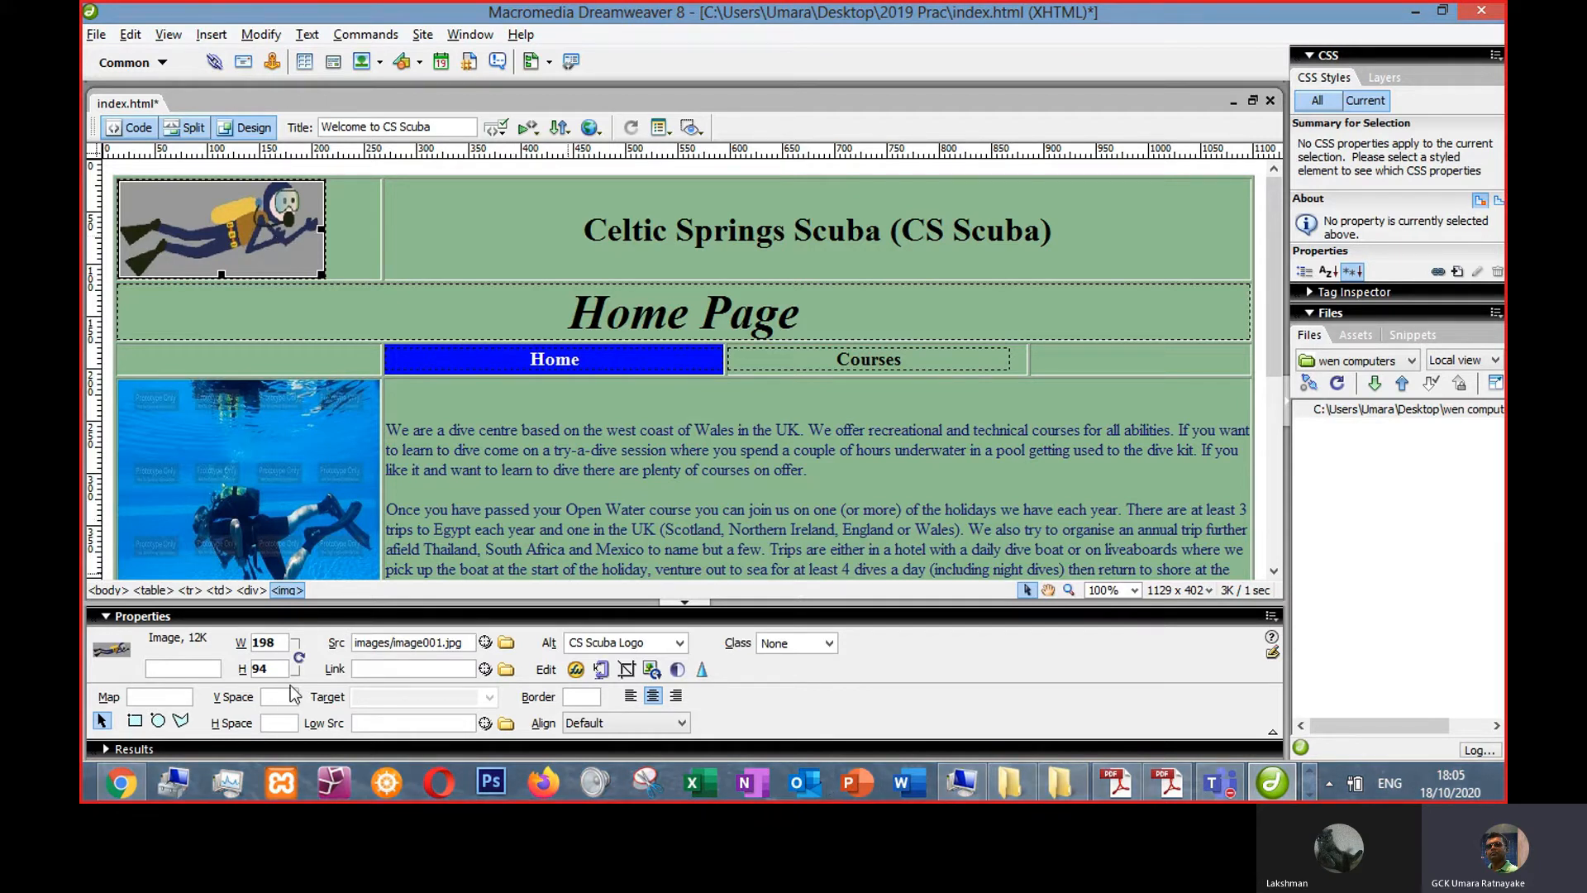
{"action": "left_click", "coordinate": [299, 659]}
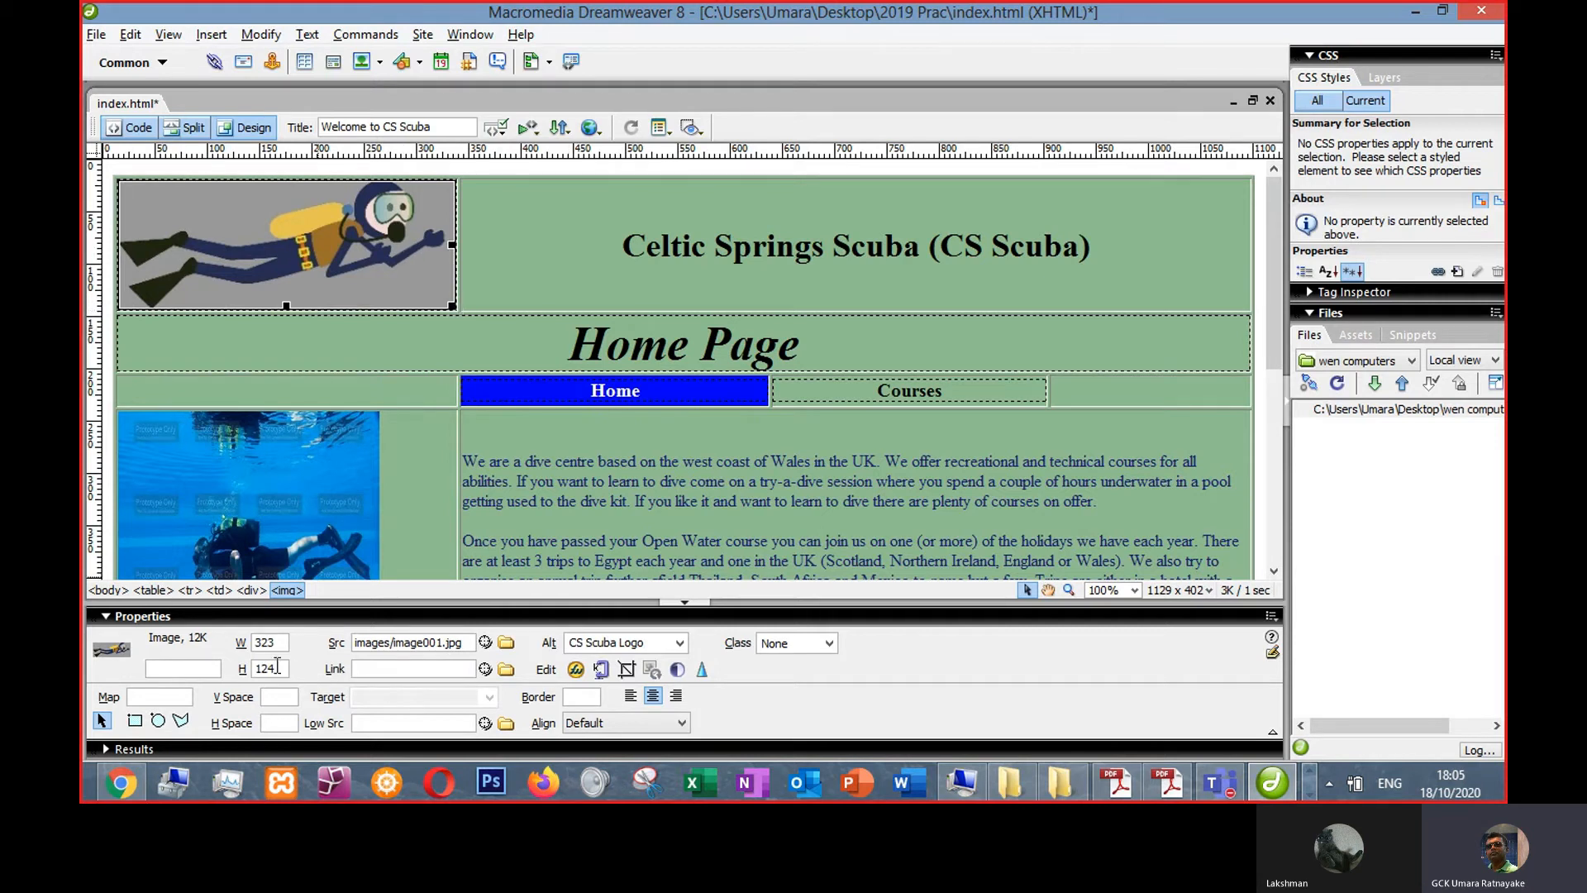
{"action": "left_click_drag", "start_coordinate": [451, 306], "coordinate": [357, 259]}
{"action": "left_click", "coordinate": [736, 501]}
{"action": "key", "text": "ctrl+s"}
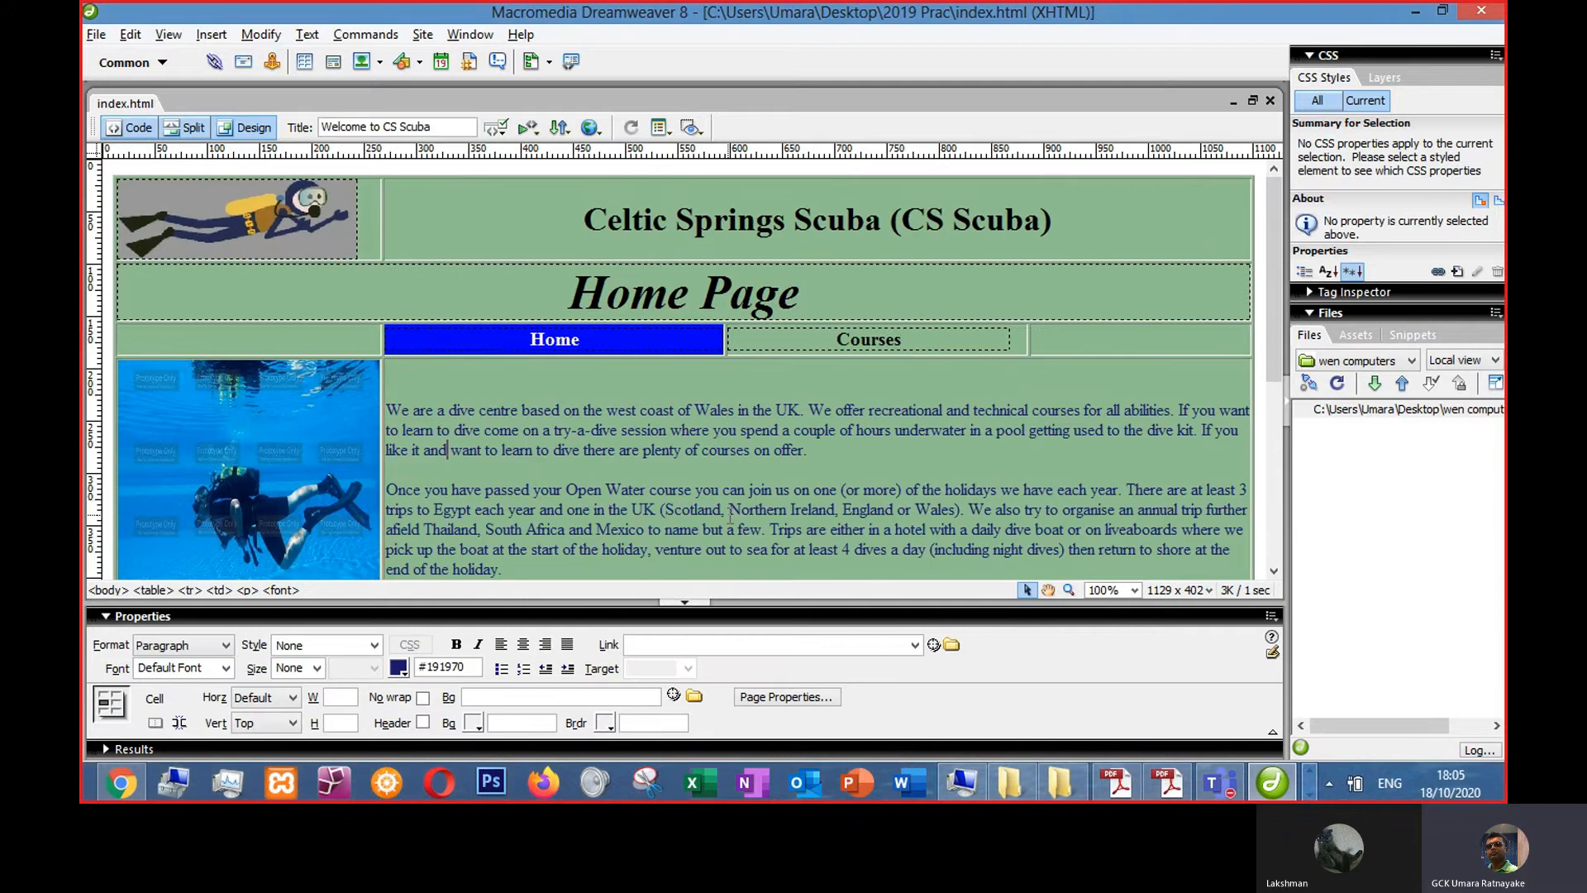
- Preview the page in the browser and examine the logo's size in the header
{"action": "key", "text": "F12"}
{"action": "left_click", "coordinate": [169, 55]}
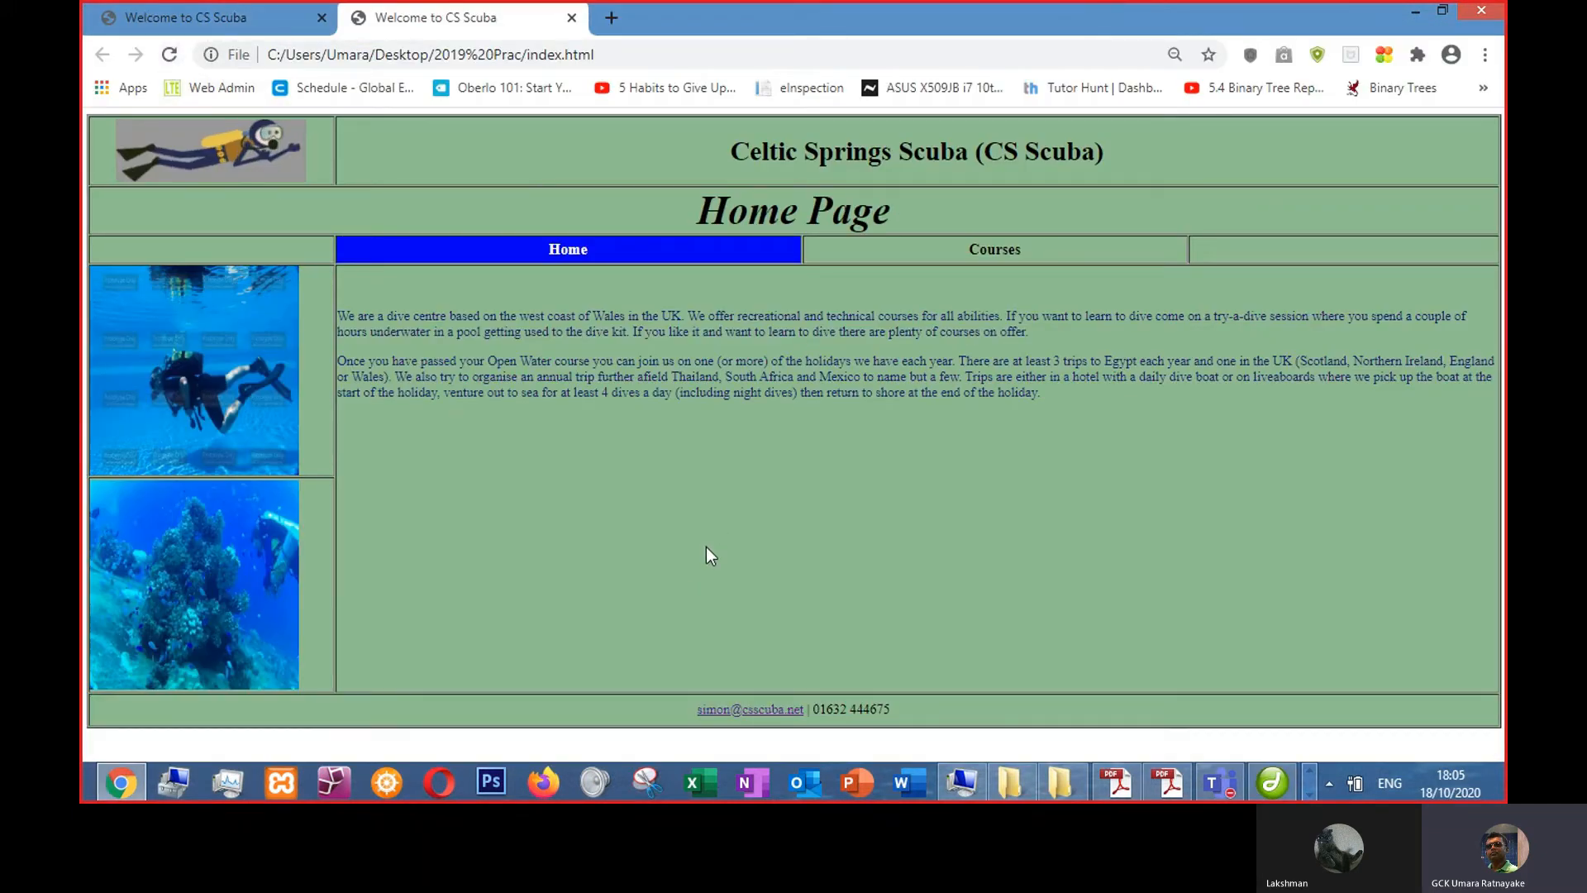
{"action": "key", "text": "alt+Tab"}
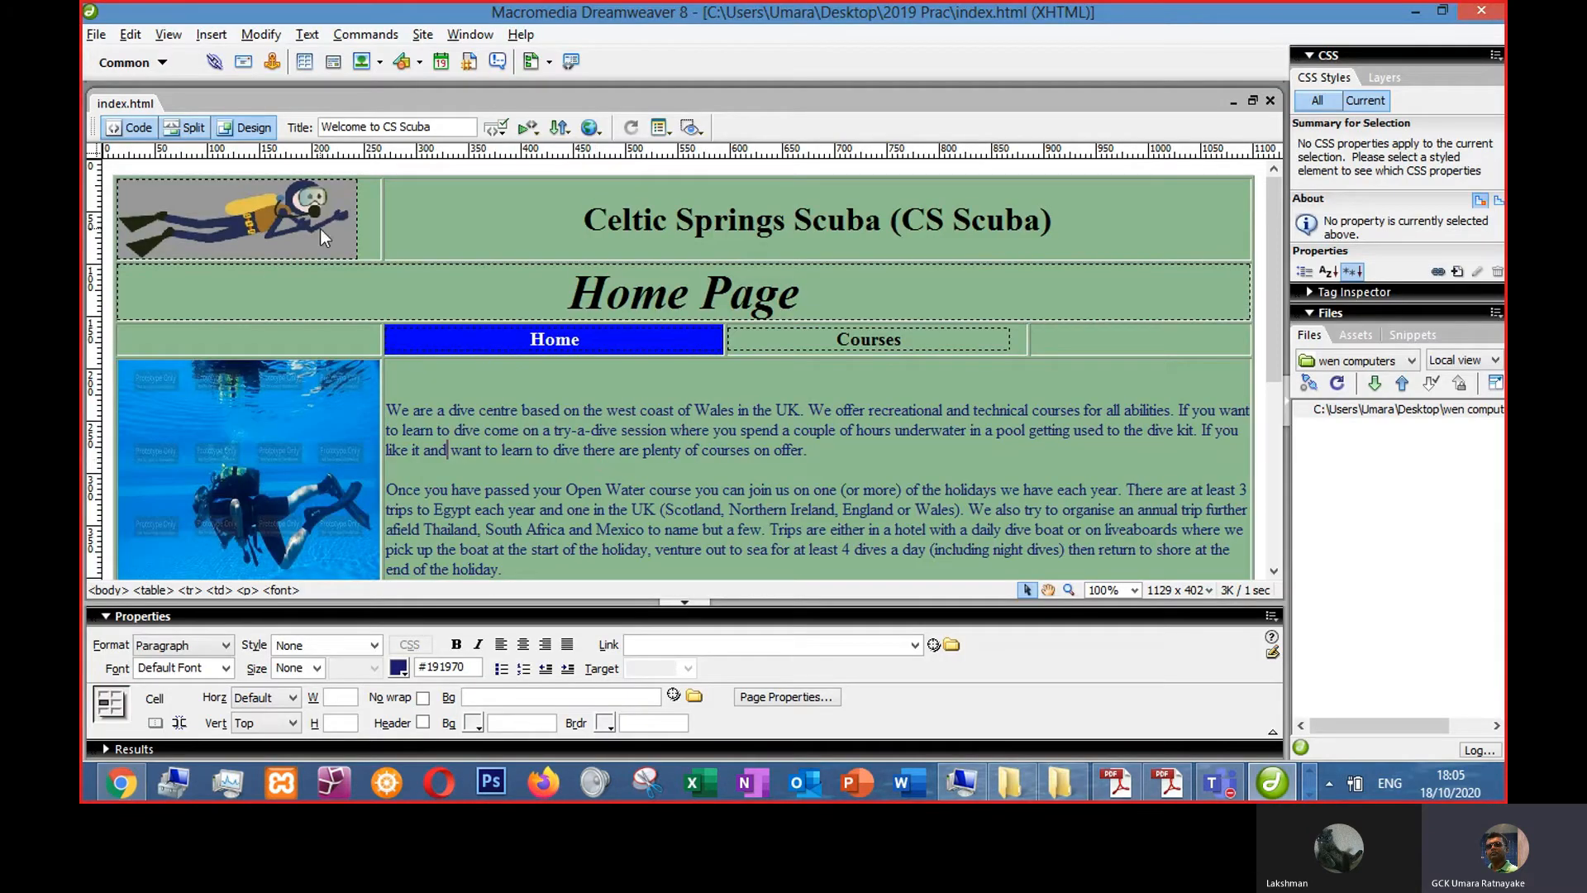
{"action": "left_click", "coordinate": [319, 229]}
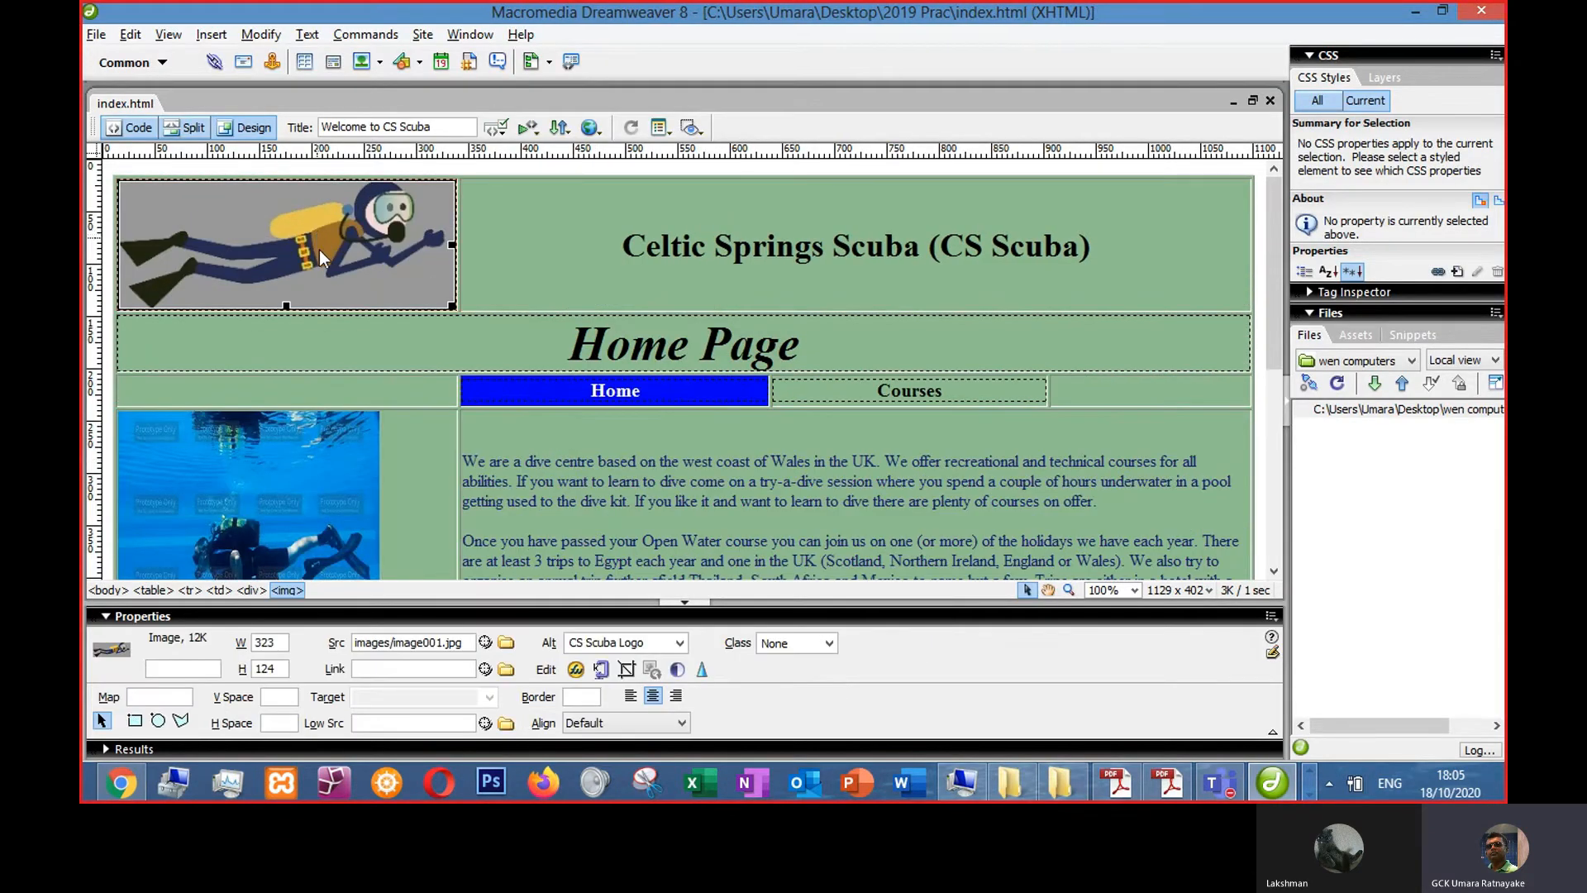
{"action": "key", "text": "alt+Tab"}
{"action": "left_click", "coordinate": [170, 55]}
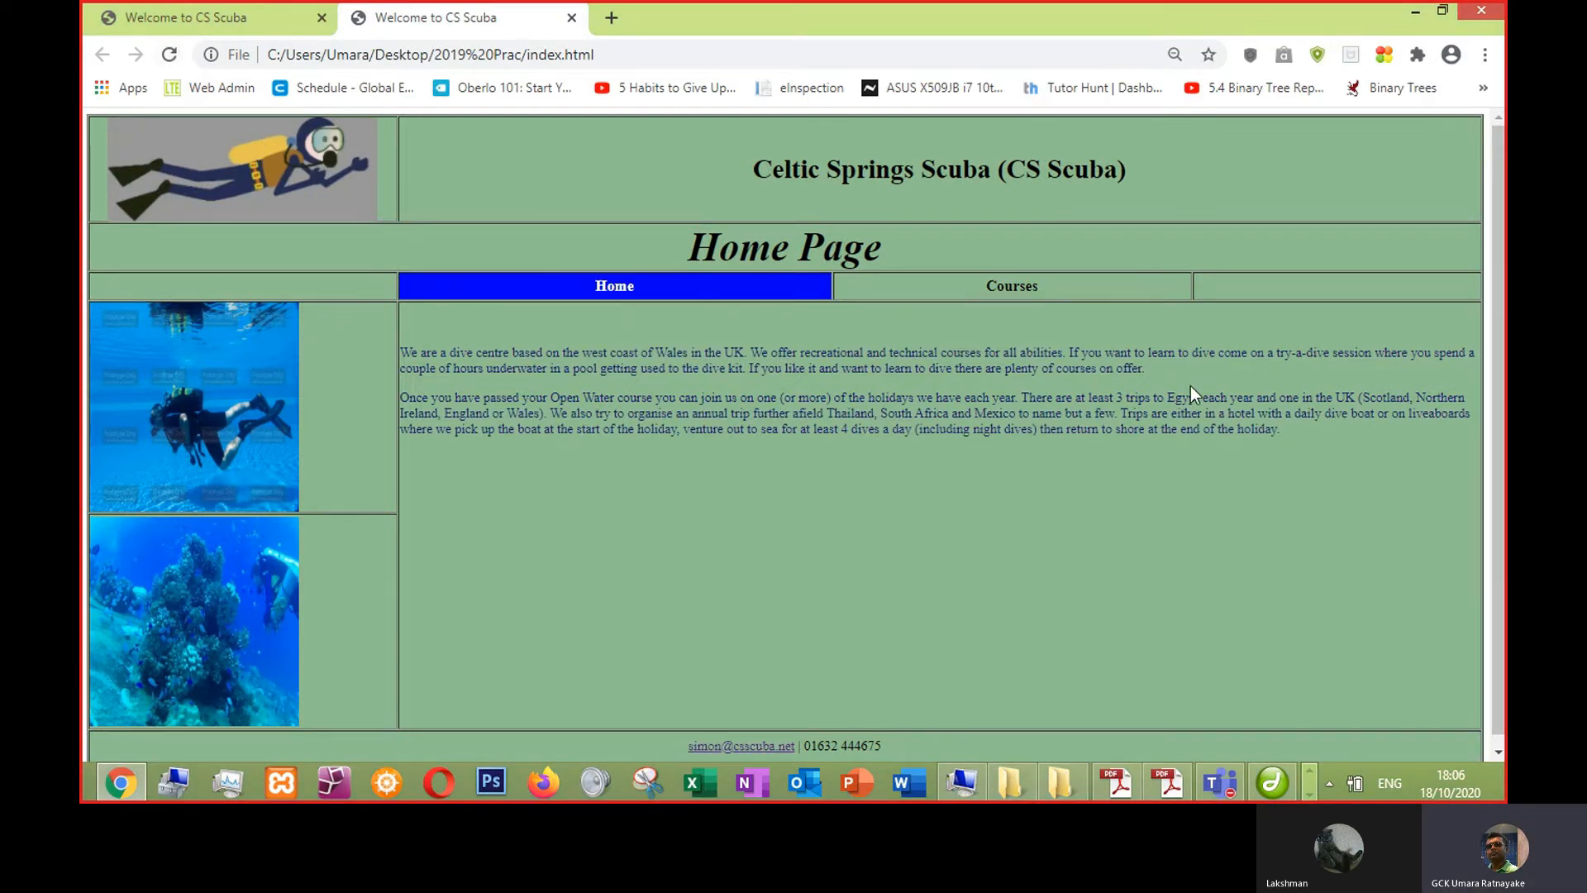
{"action": "scroll", "coordinate": [1166, 535], "scroll_direction": "down", "scroll_amount": 1}
{"action": "scroll", "coordinate": [1163, 545], "scroll_direction": "up", "scroll_amount": 1}
- Shrink the logo image to about 312 × 110 pixels, preview the page, and test the diver image's link
{"action": "key", "text": "alt+Tab"}
{"action": "left_click_drag", "start_coordinate": [452, 307], "coordinate": [447, 300]}
{"action": "key", "text": "F12"}
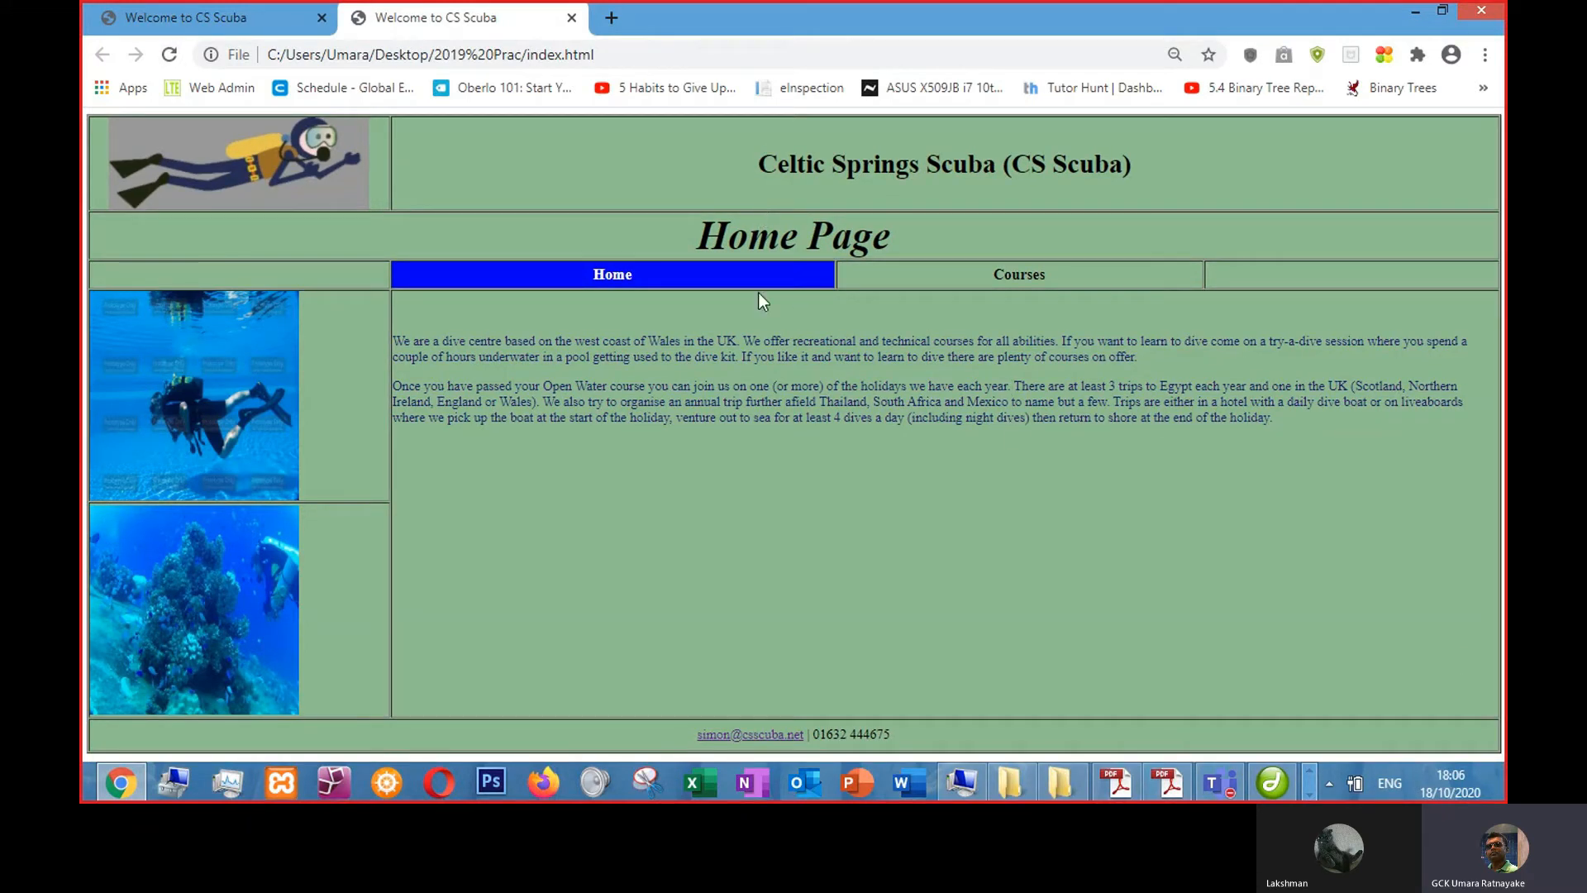
{"action": "left_click", "coordinate": [210, 401]}
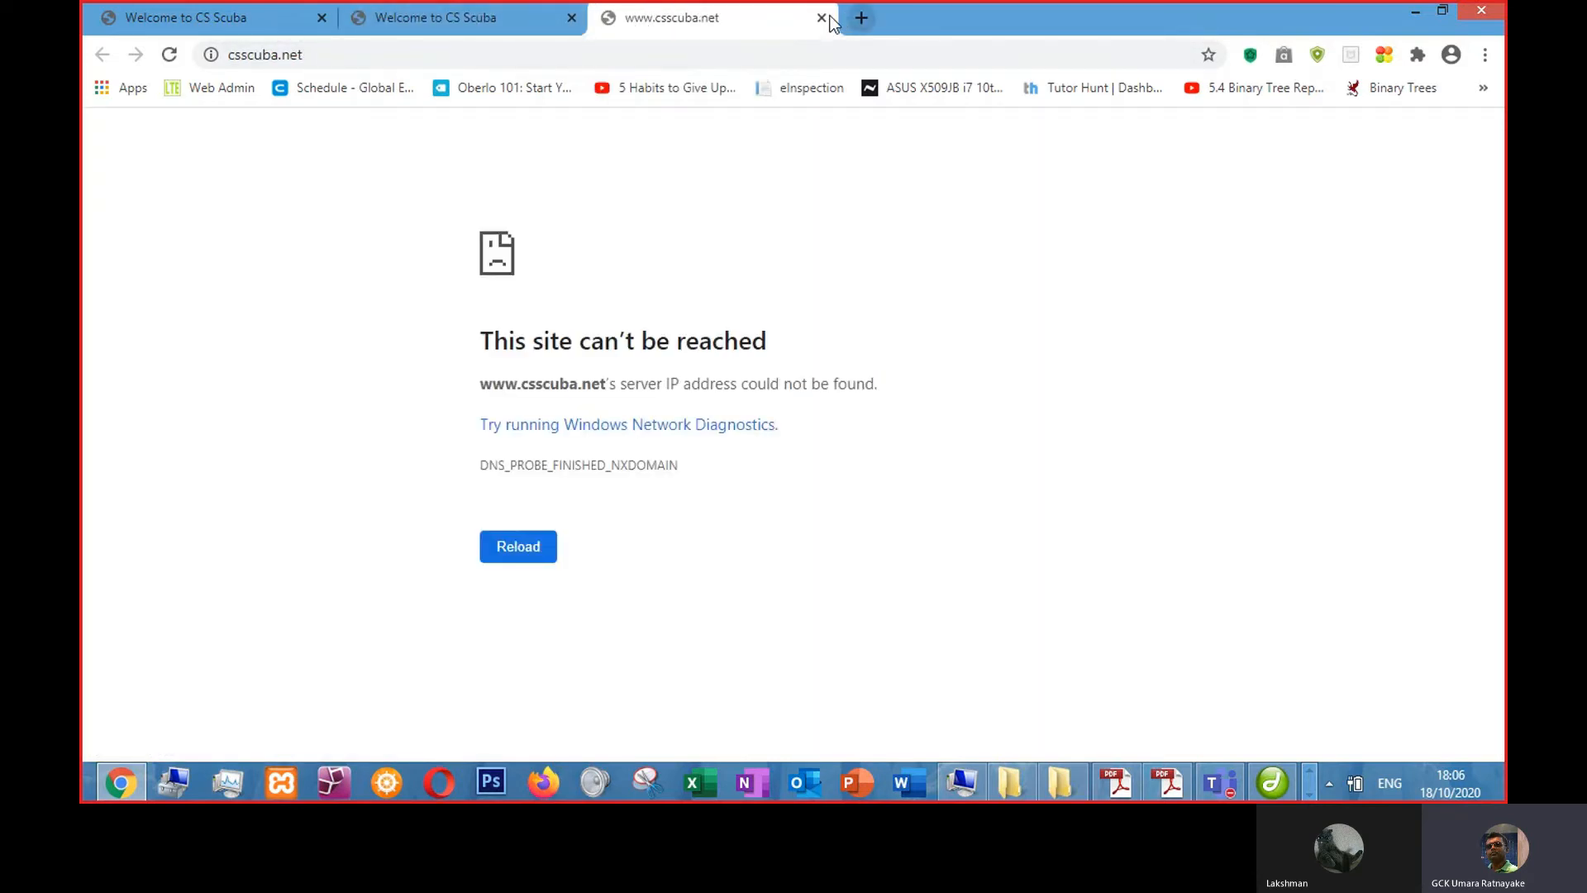
{"action": "key", "text": "ctrl+w"}
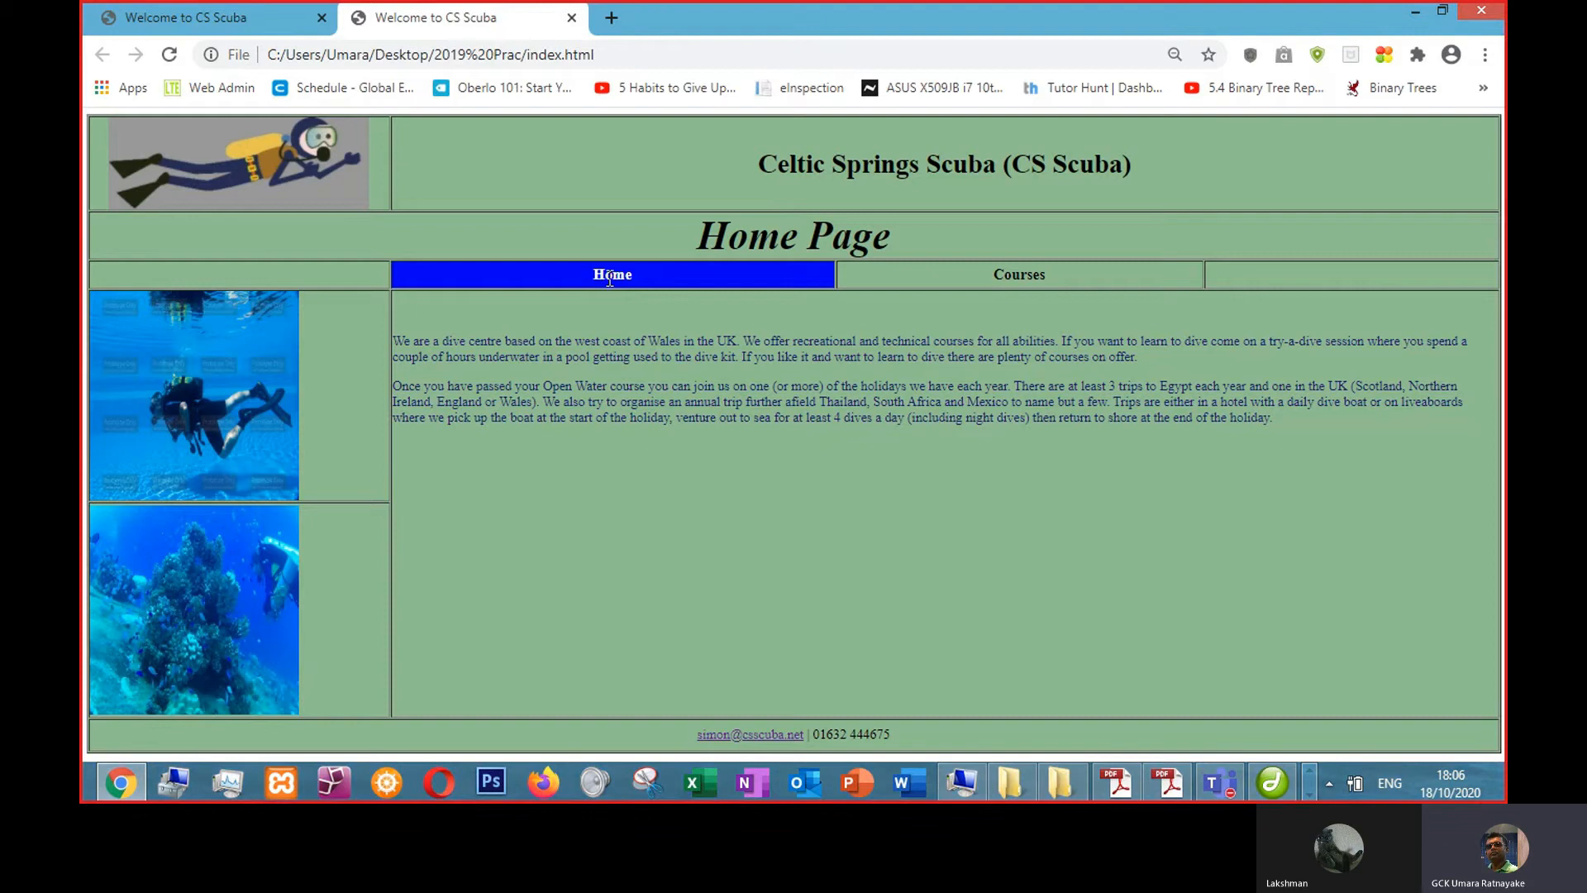
{"action": "key", "text": "alt+Tab"}
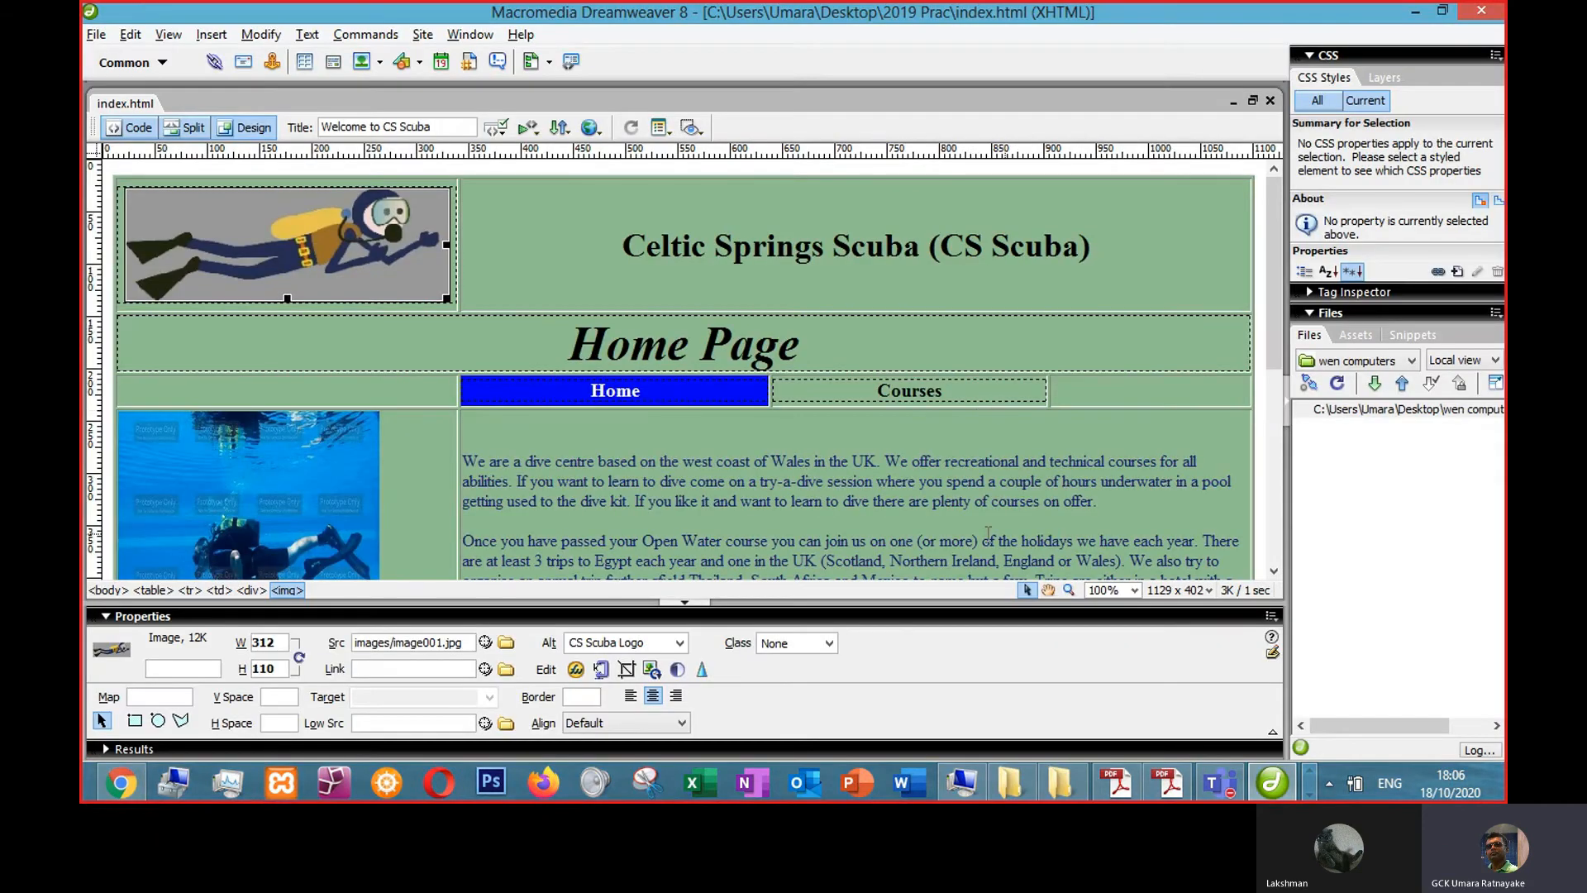
{"action": "scroll", "coordinate": [988, 532], "scroll_direction": "down", "scroll_amount": 5}
{"action": "scroll", "coordinate": [955, 521], "scroll_direction": "up", "scroll_amount": 5}
{"action": "scroll", "coordinate": [955, 519], "scroll_direction": "down", "scroll_amount": 3}
{"action": "scroll", "coordinate": [955, 519], "scroll_direction": "up", "scroll_amount": 3}
{"action": "left_click", "coordinate": [98, 35]}
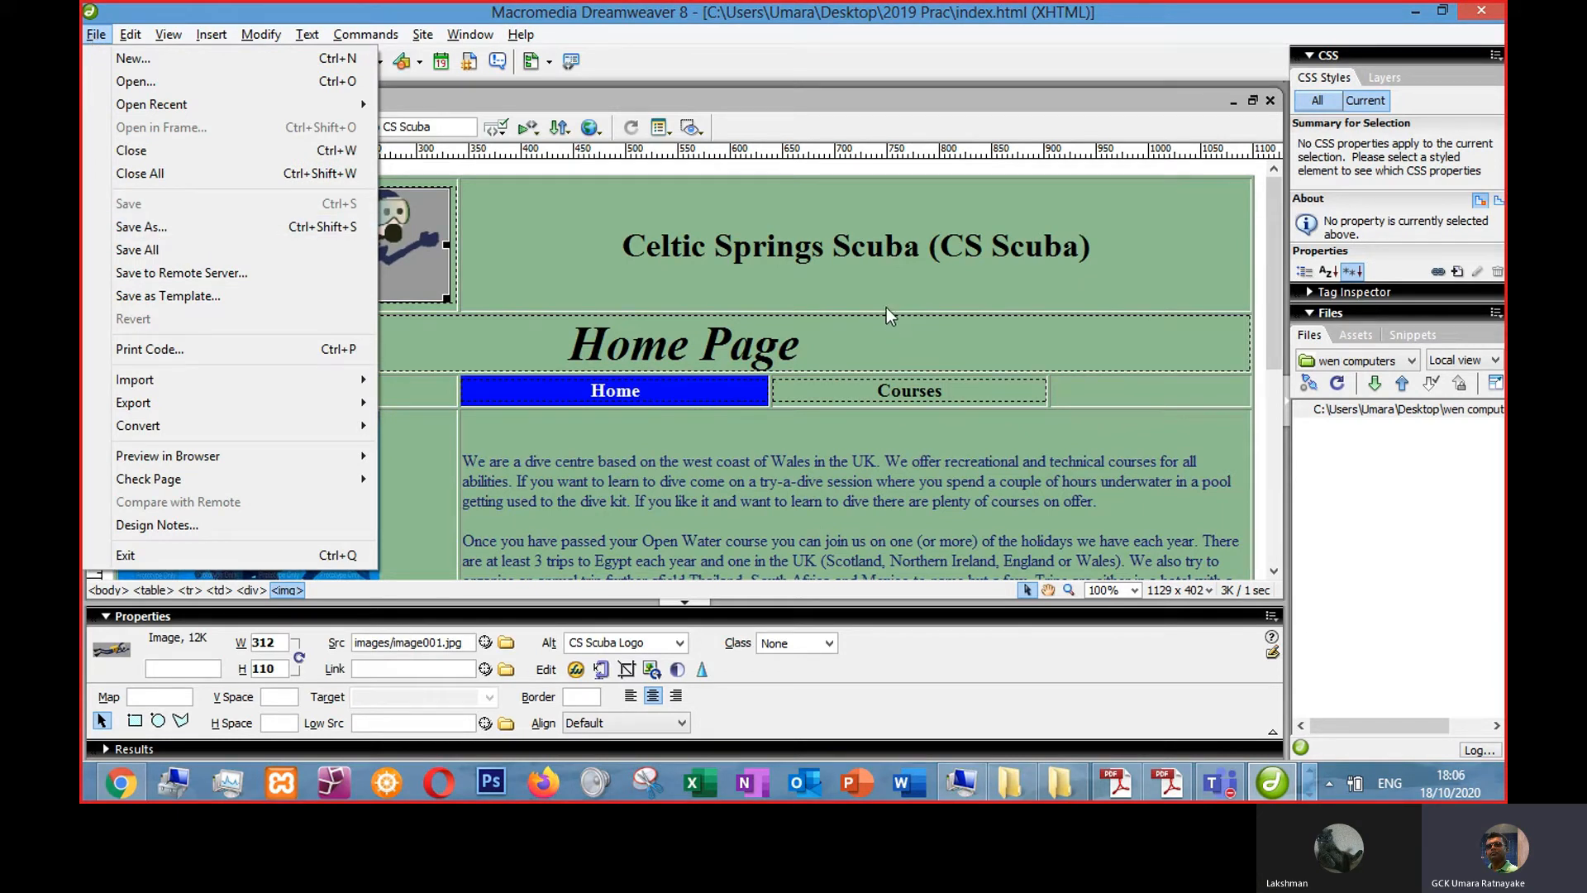
{"action": "left_click", "coordinate": [715, 257]}
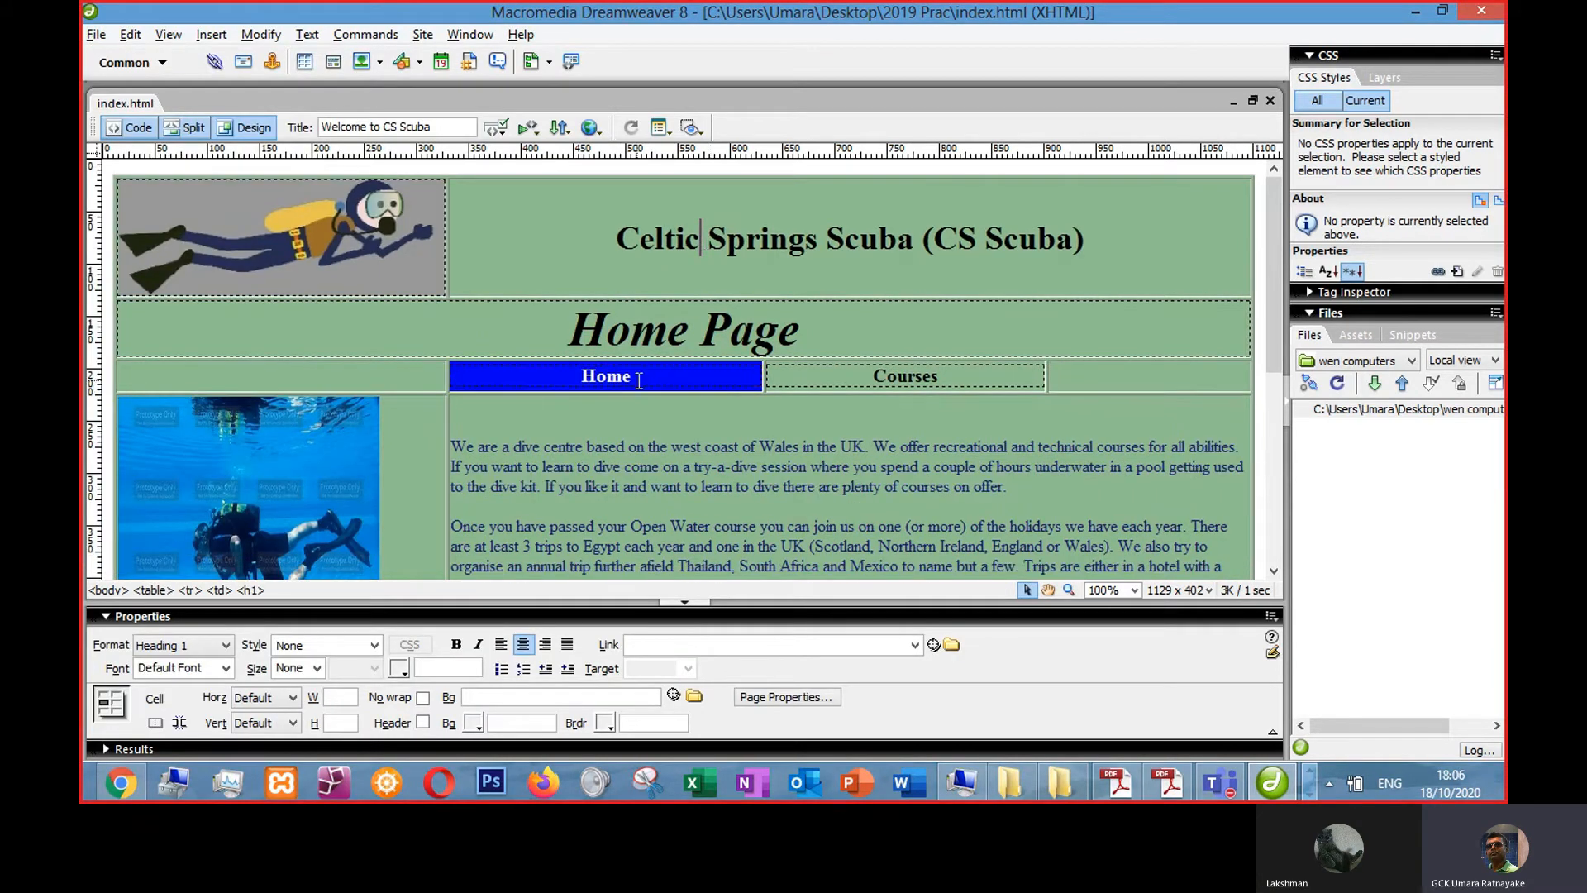
- Link the Home button text to courses.html and set its target to _blank
{"action": "left_click_drag", "start_coordinate": [640, 381], "coordinate": [577, 380]}
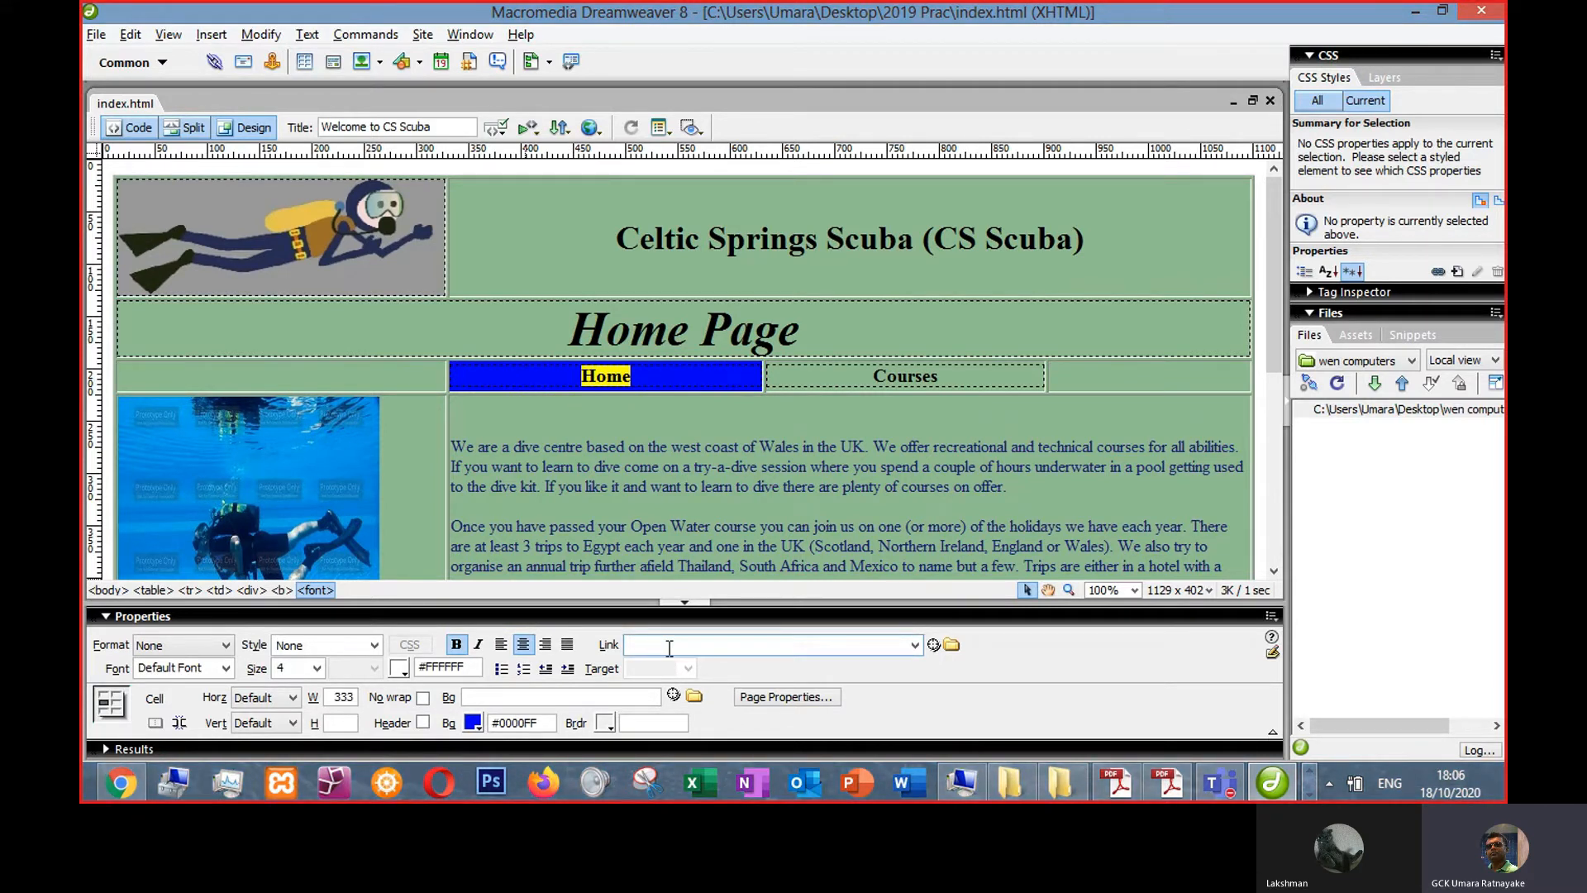
{"action": "type", "text": "courses.html"}
{"action": "key", "text": "Return"}
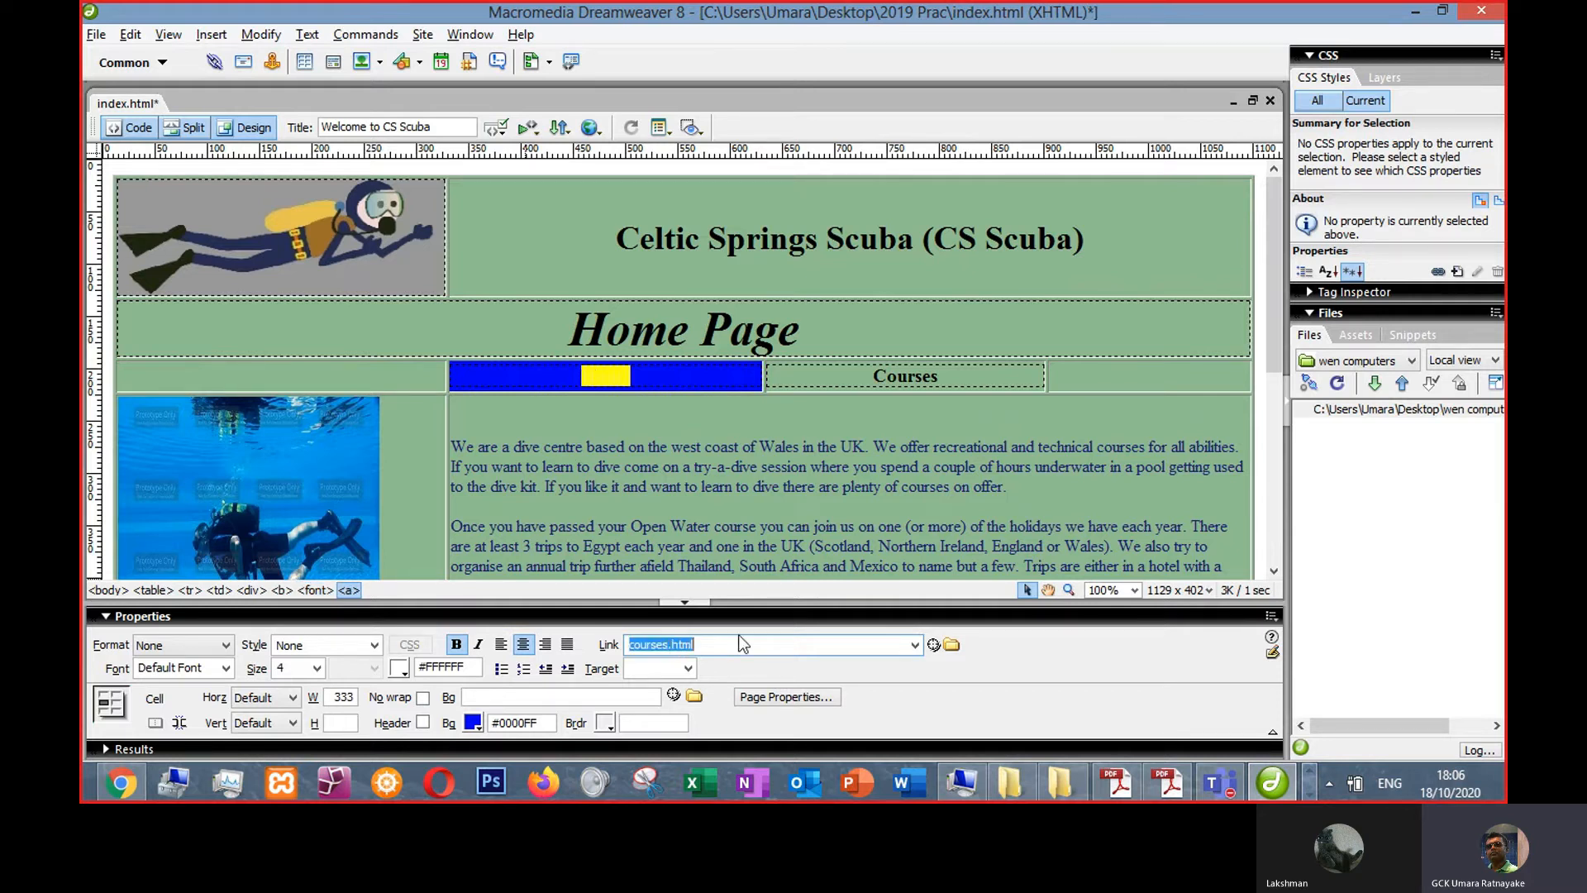
{"action": "left_click", "coordinate": [690, 670]}
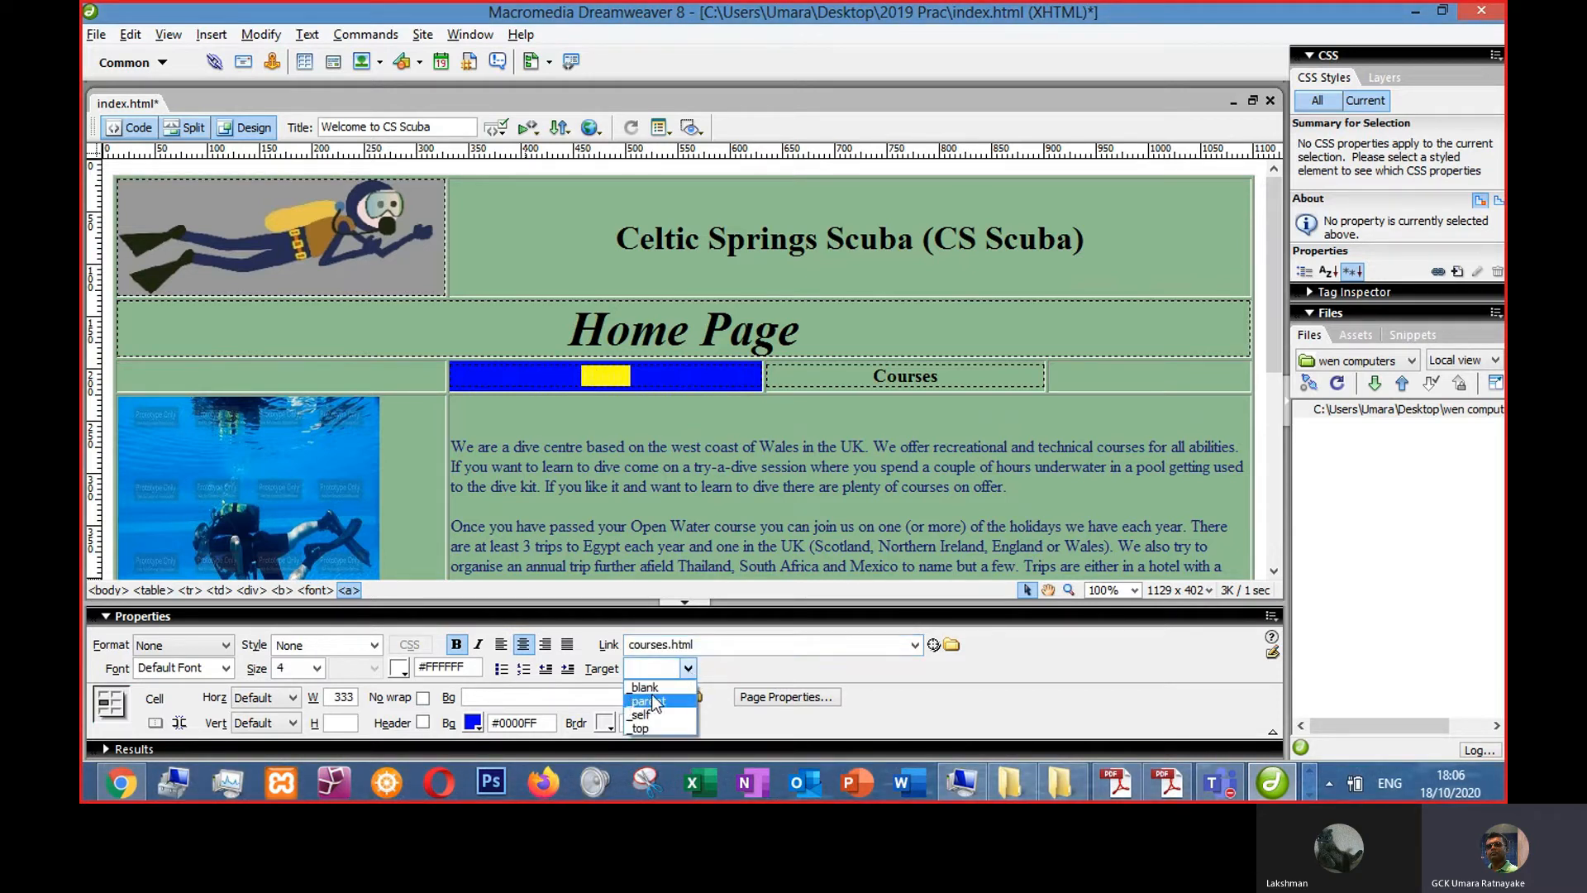
{"action": "left_click", "coordinate": [652, 688]}
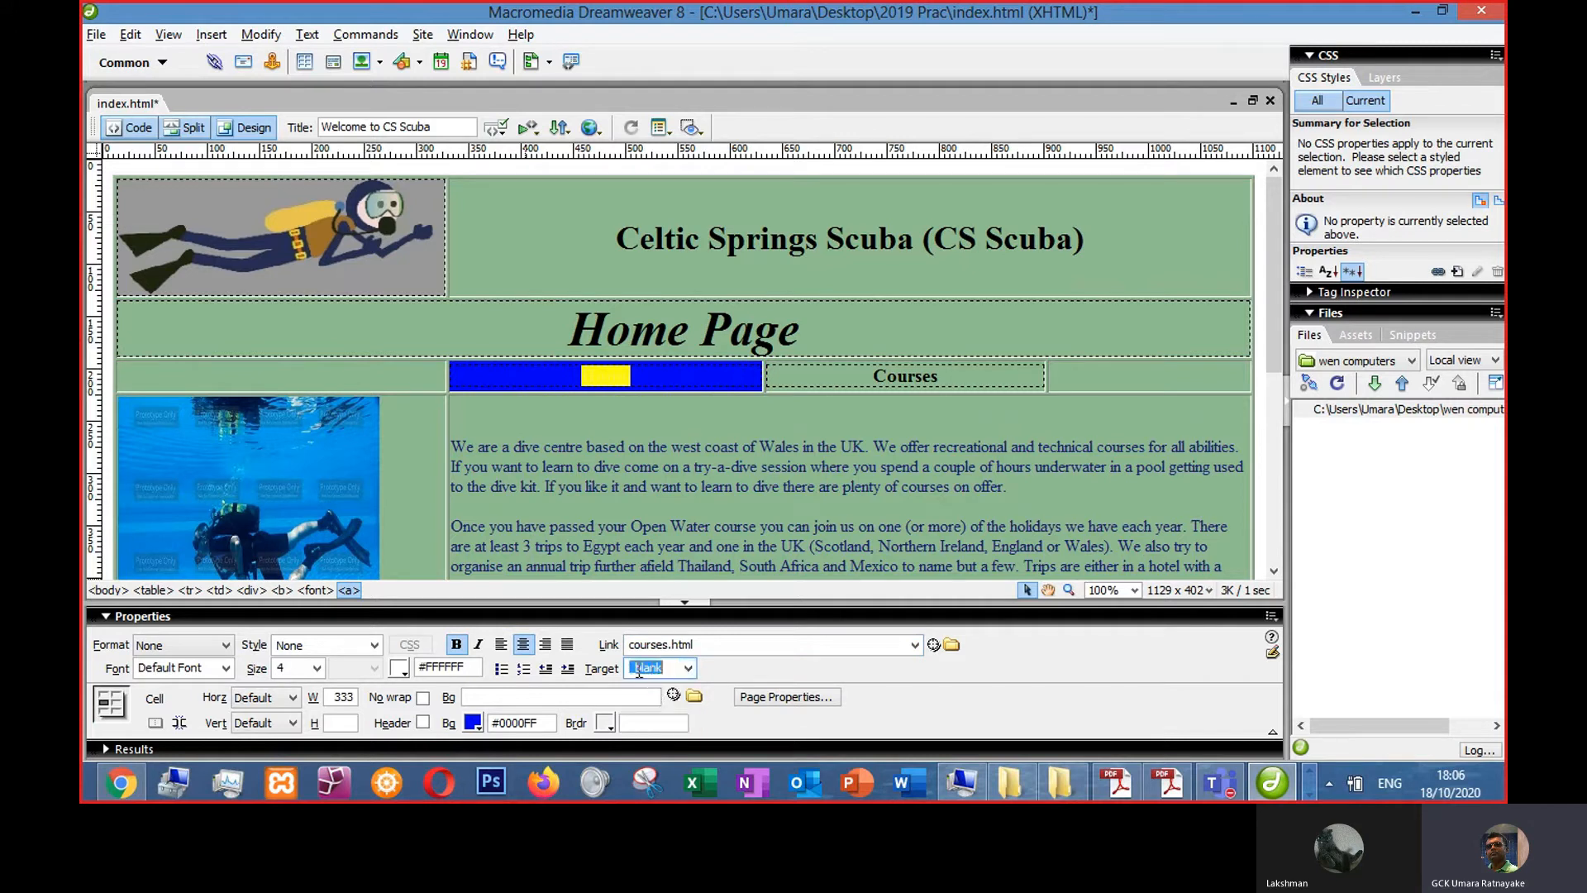
{"action": "left_click", "coordinate": [648, 359]}
{"action": "left_click_drag", "start_coordinate": [637, 375], "coordinate": [576, 376]}
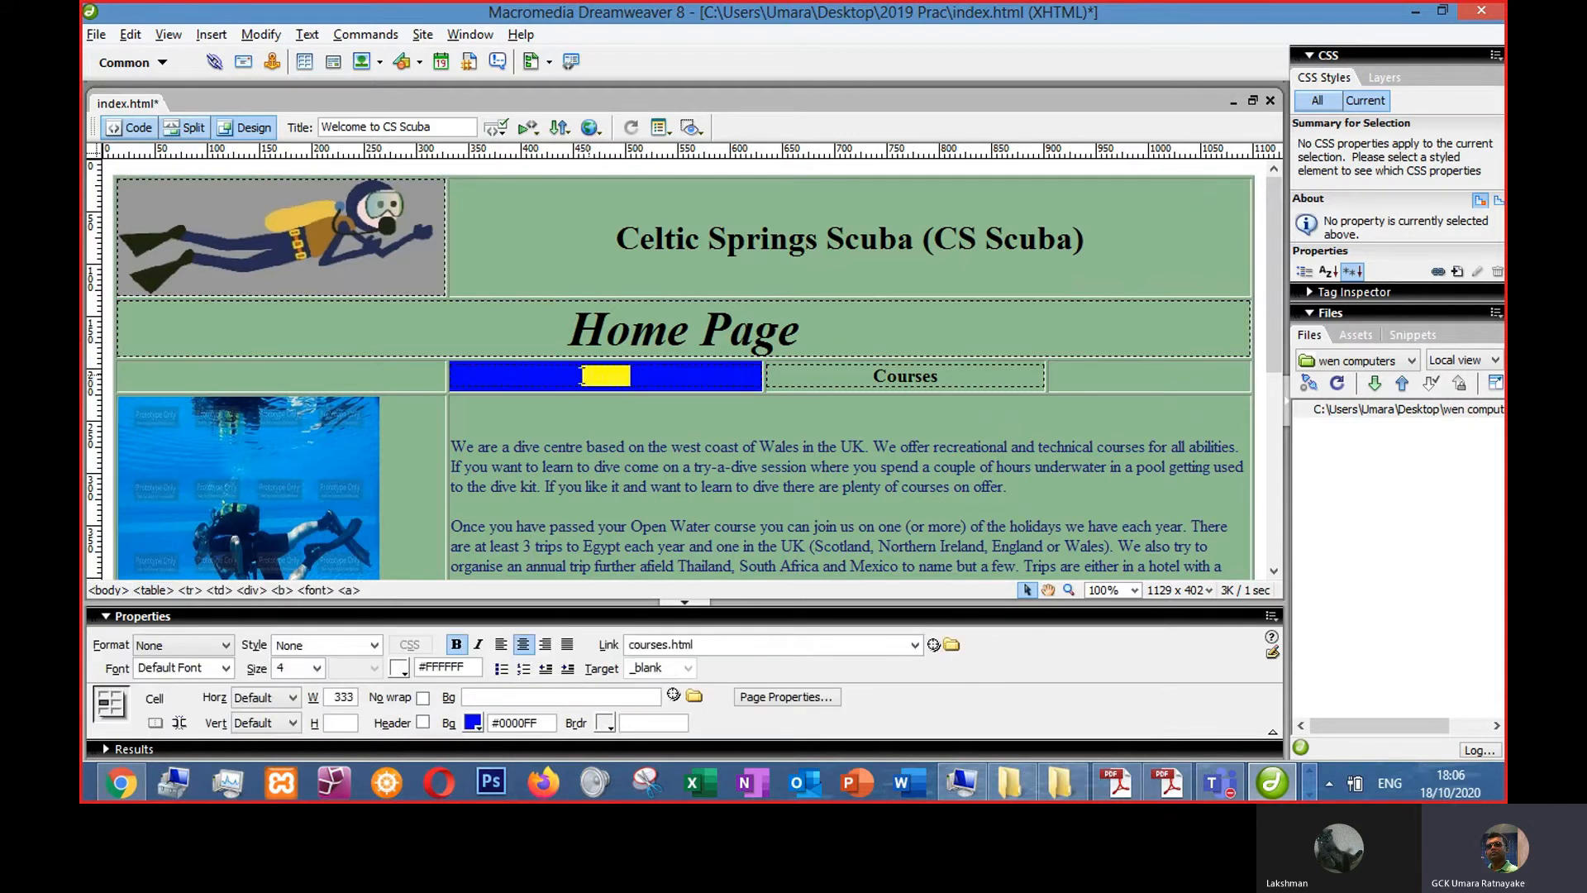
- Try to change the Home link's text colour from the colour palette
{"action": "left_click", "coordinate": [399, 668]}
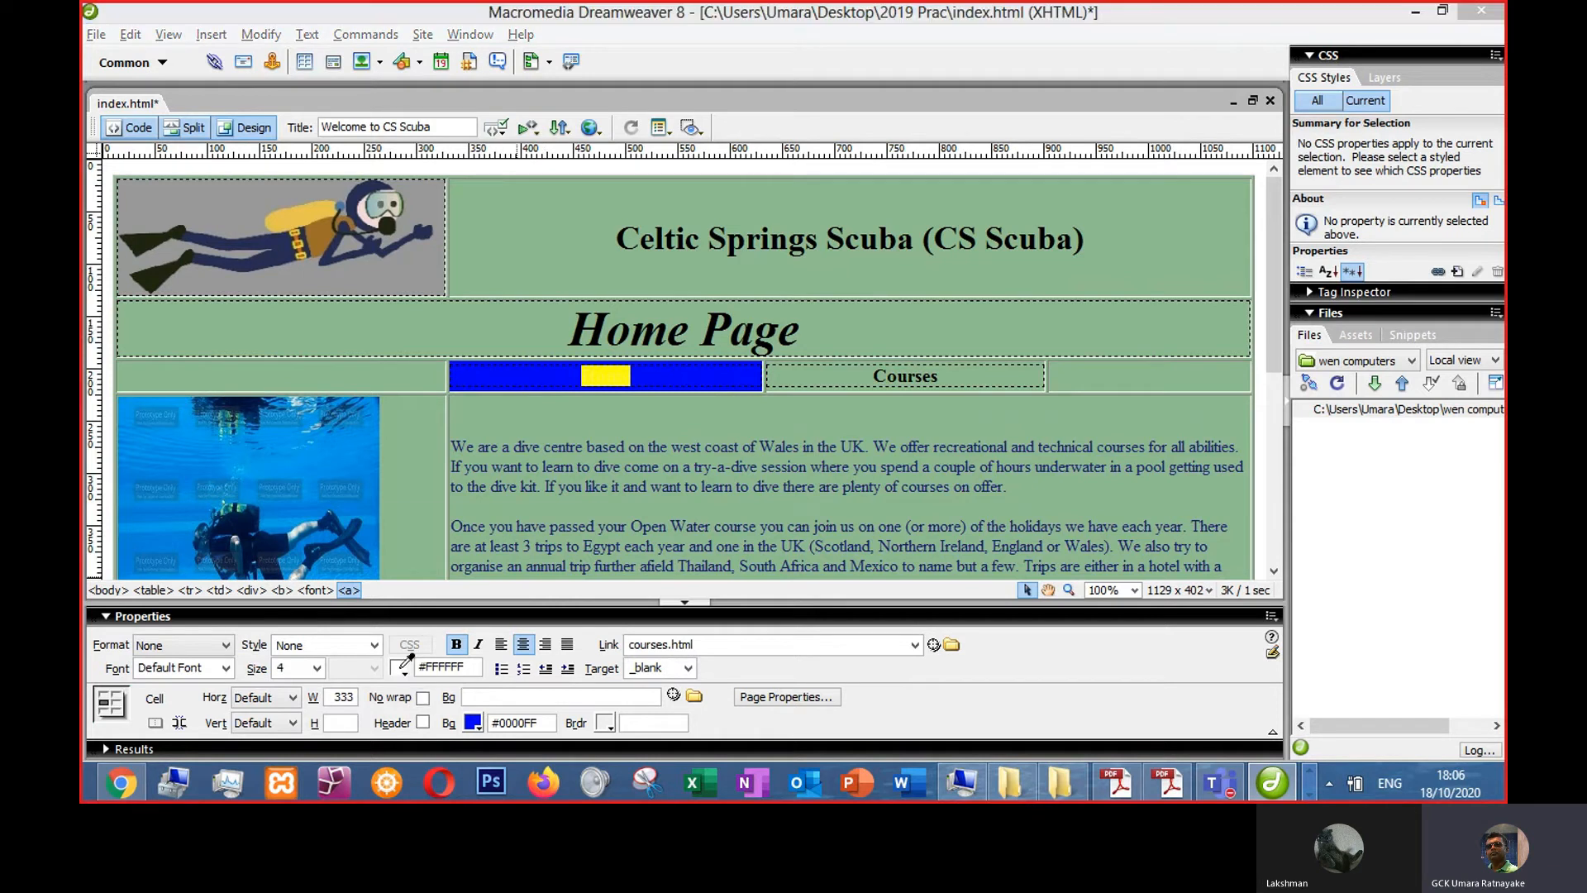
{"action": "left_click", "coordinate": [404, 589]}
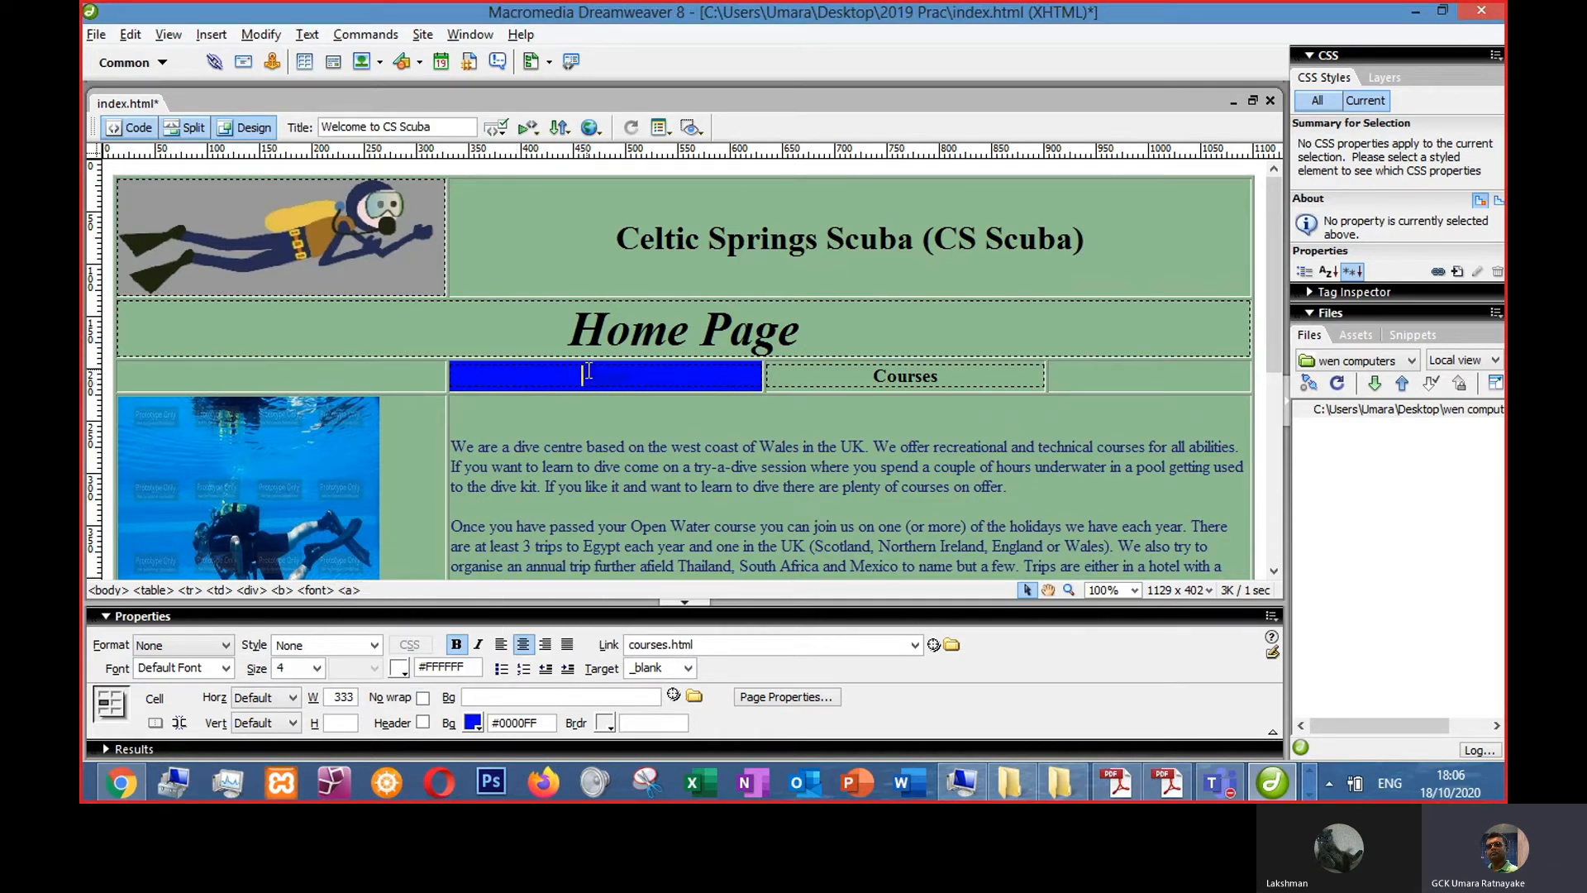
{"action": "left_click", "coordinate": [399, 668]}
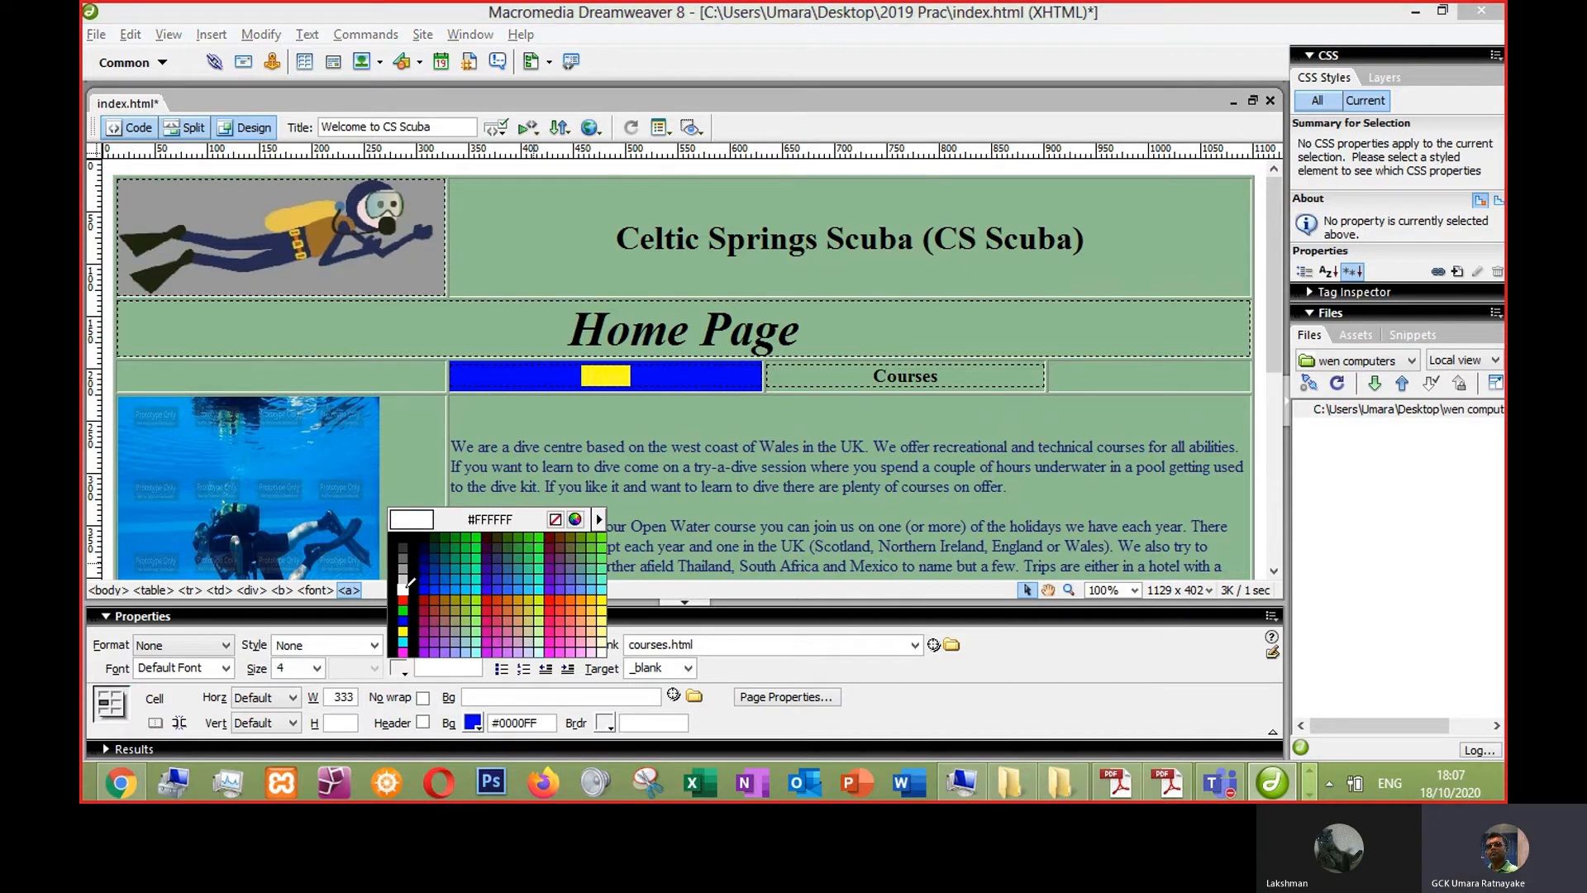
{"action": "left_click", "coordinate": [403, 589]}
{"action": "left_click", "coordinate": [648, 375]}
{"action": "left_click_drag", "start_coordinate": [648, 375], "coordinate": [559, 395]}
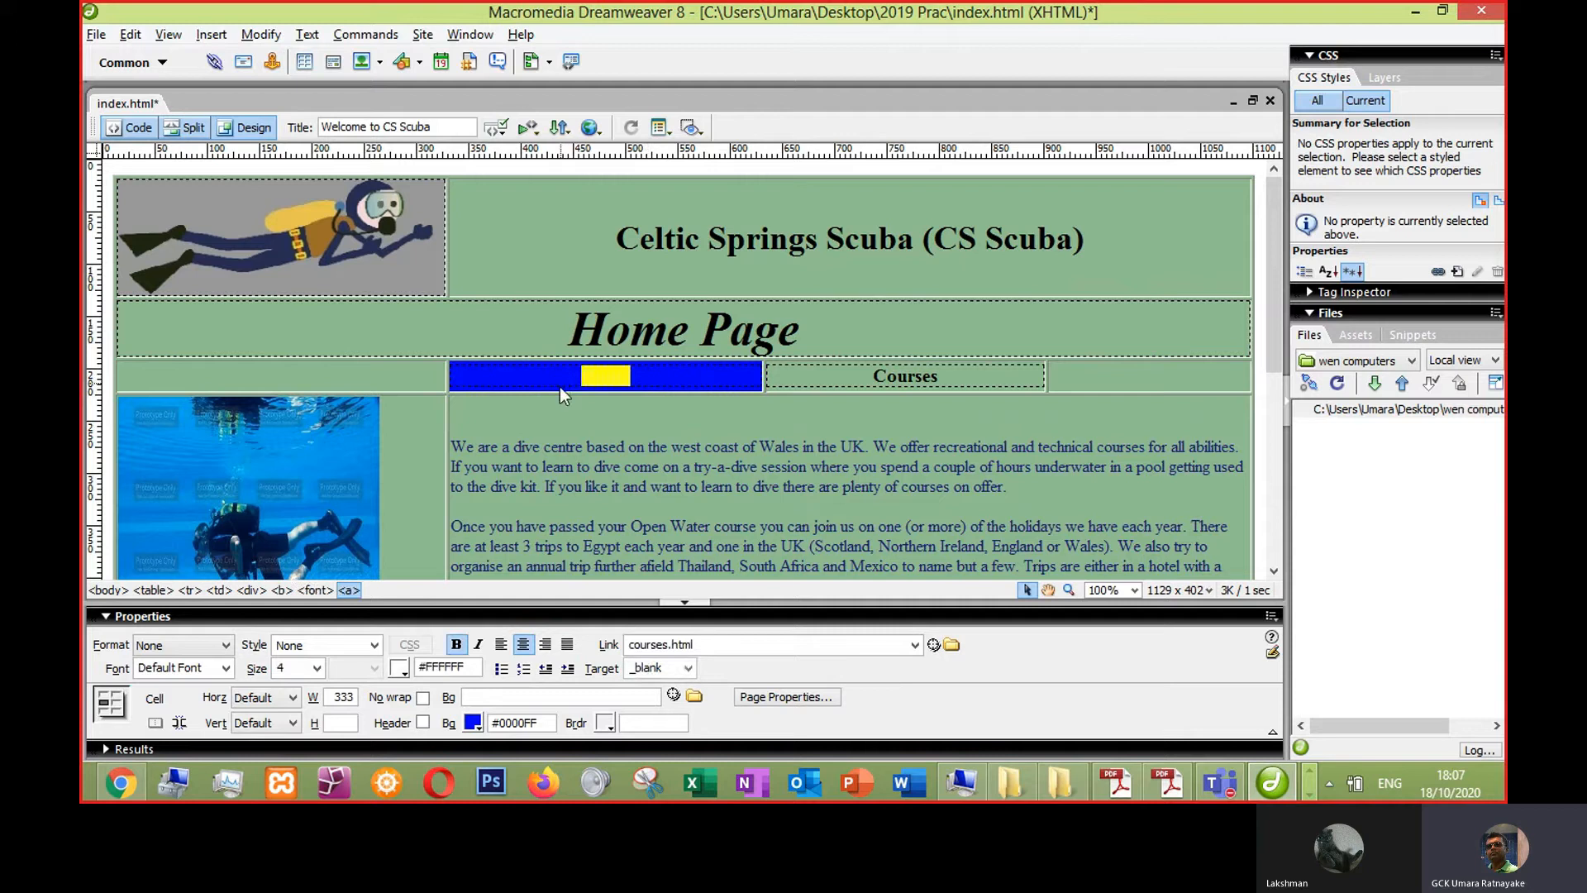
- Inspect the Home link's markup in Code view, then return to Design view
{"action": "left_click", "coordinate": [132, 125]}
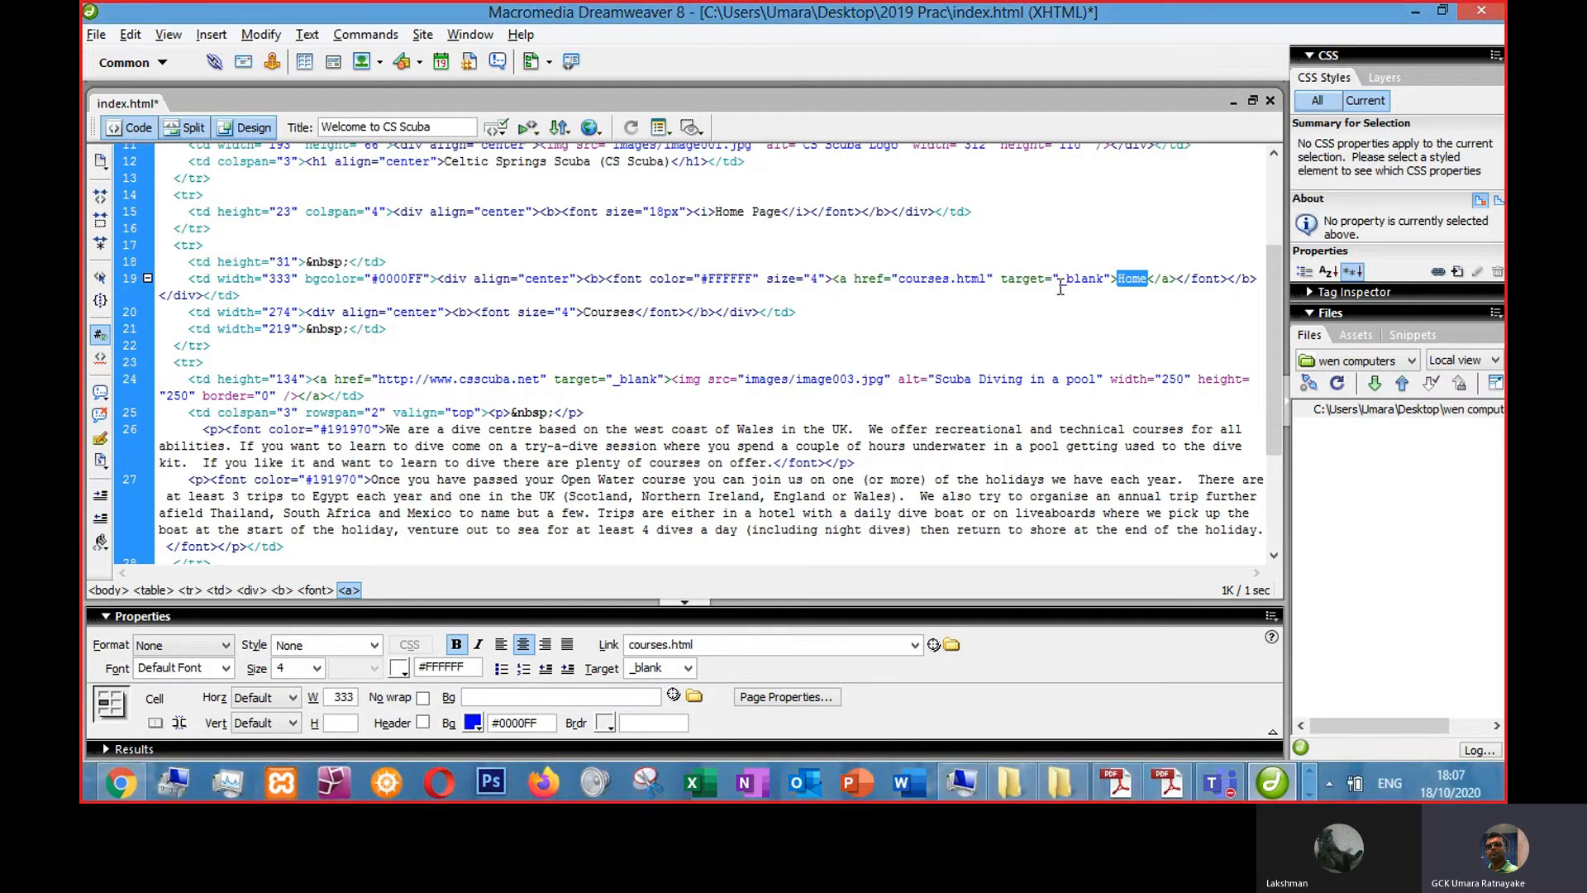
{"action": "left_click", "coordinate": [786, 281]}
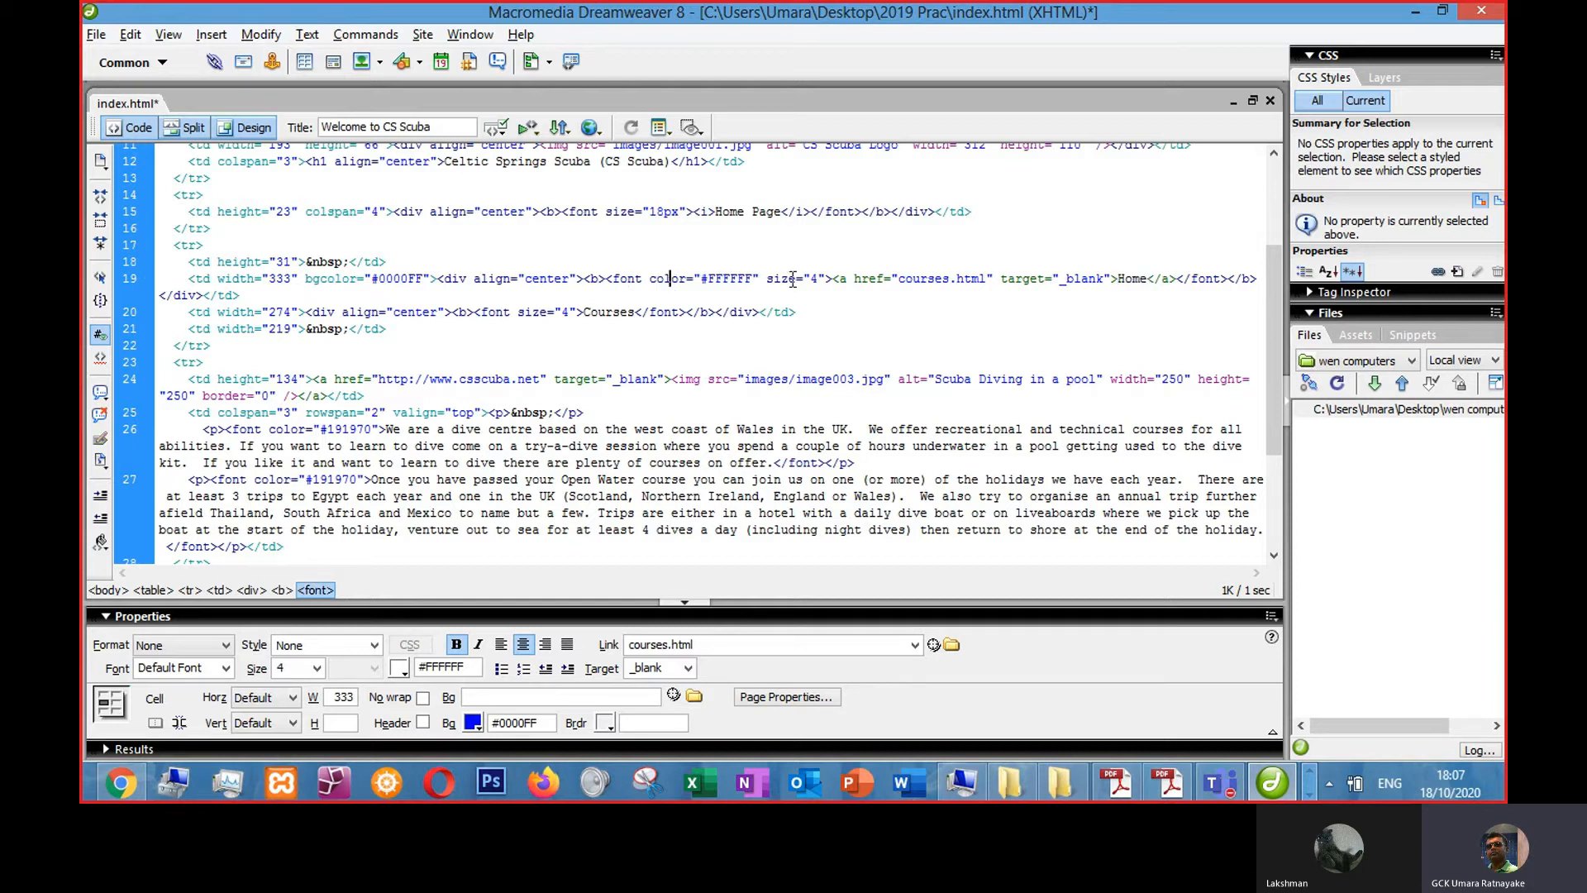
{"action": "left_click", "coordinate": [248, 128]}
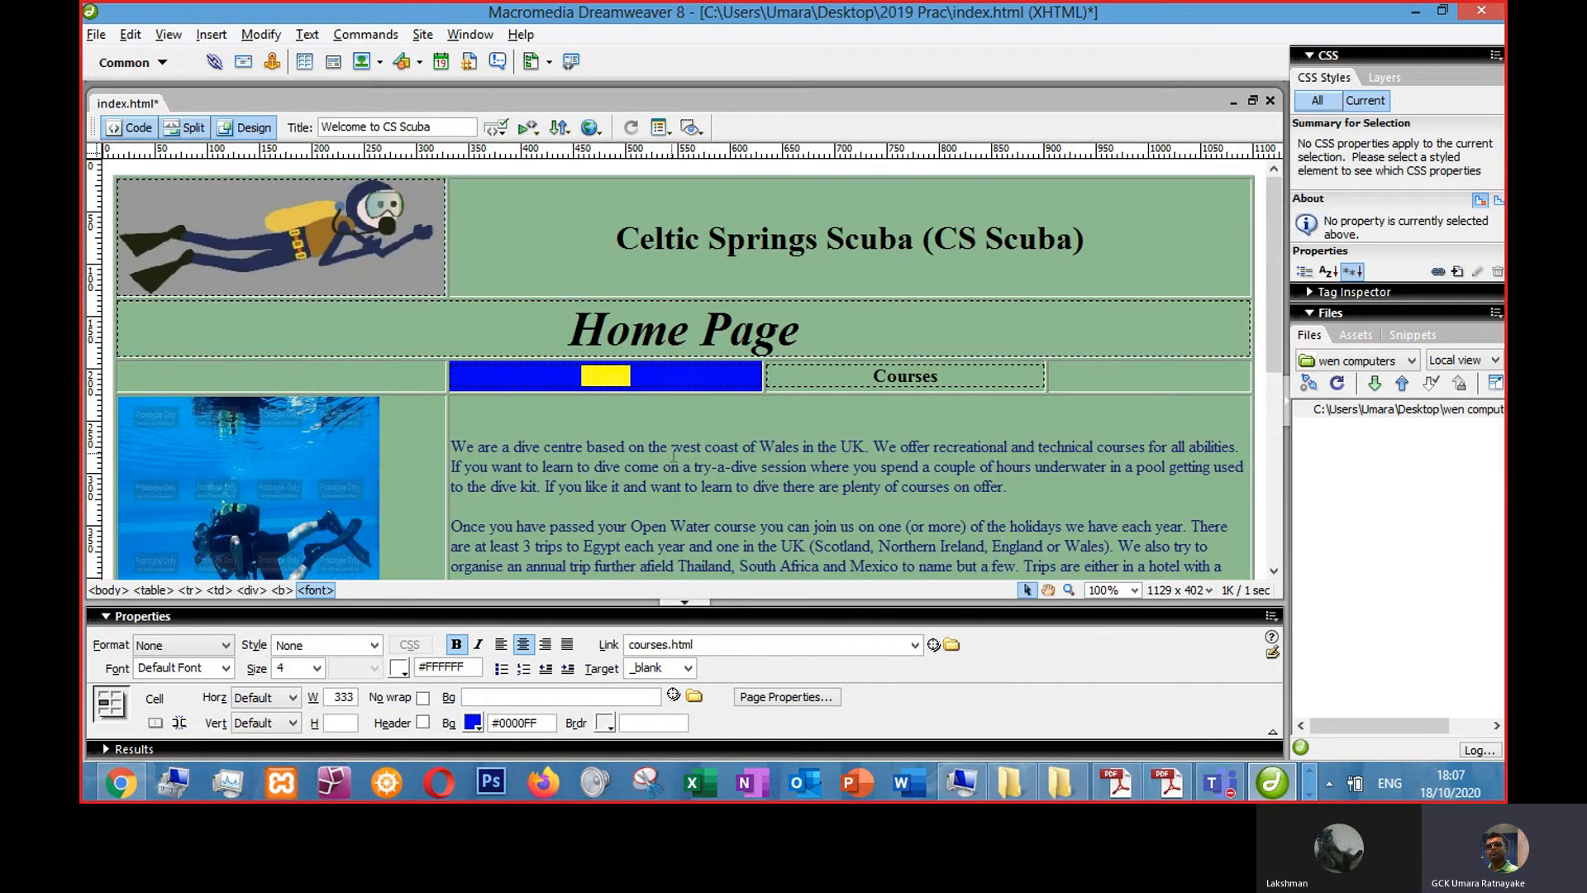
{"action": "left_click", "coordinate": [693, 378]}
{"action": "double_click", "coordinate": [645, 377]}
{"action": "left_click", "coordinate": [685, 486]}
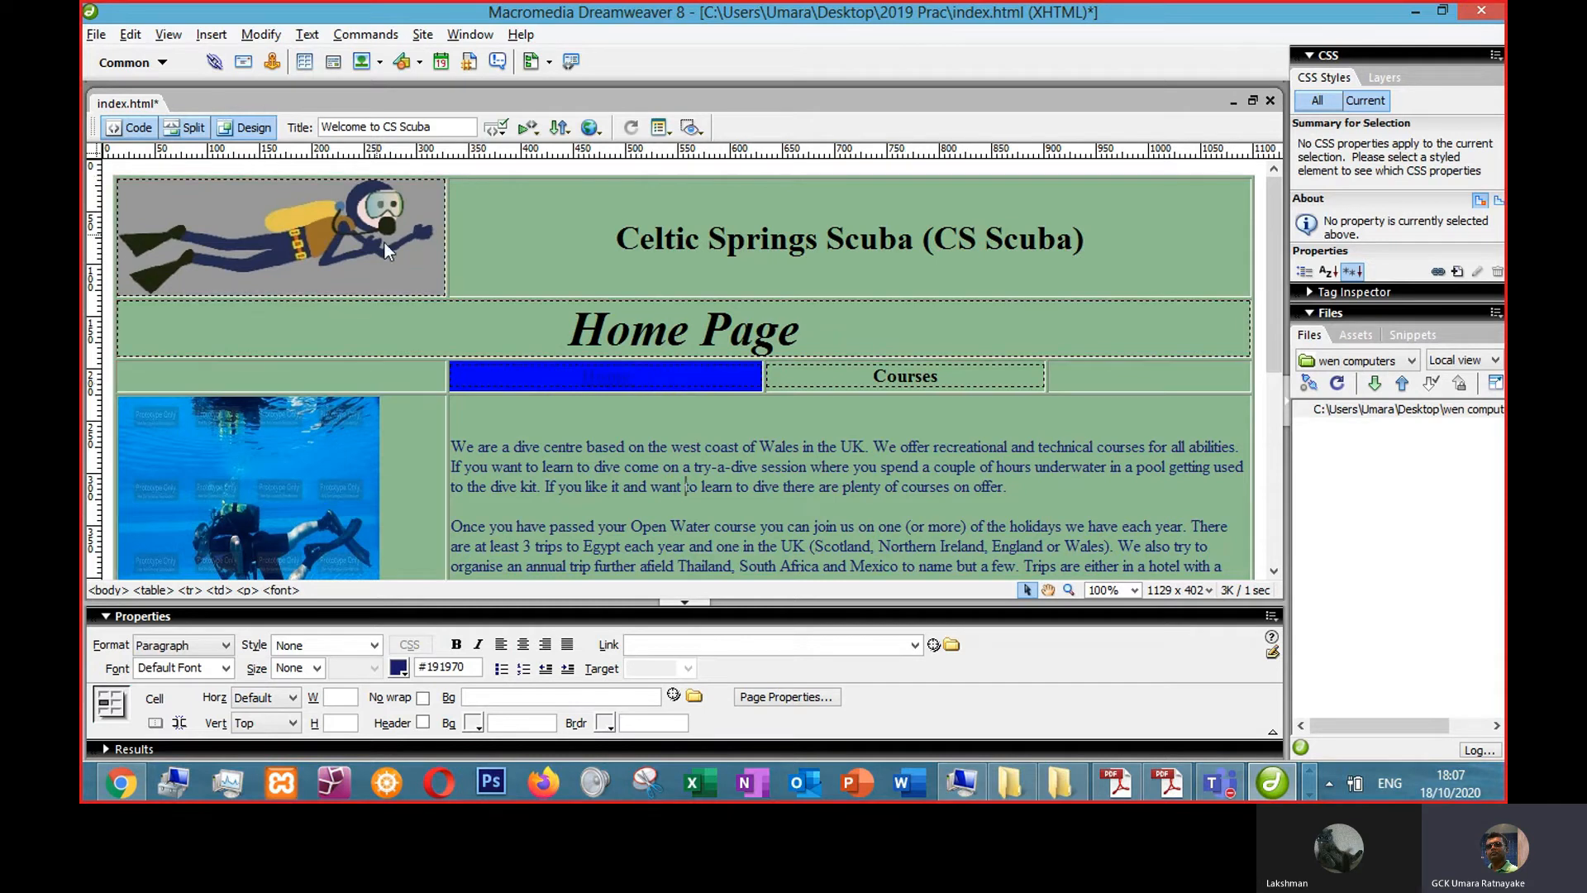
- Set the Home cell's background colour to #CCFF00
{"action": "left_click", "coordinate": [691, 375]}
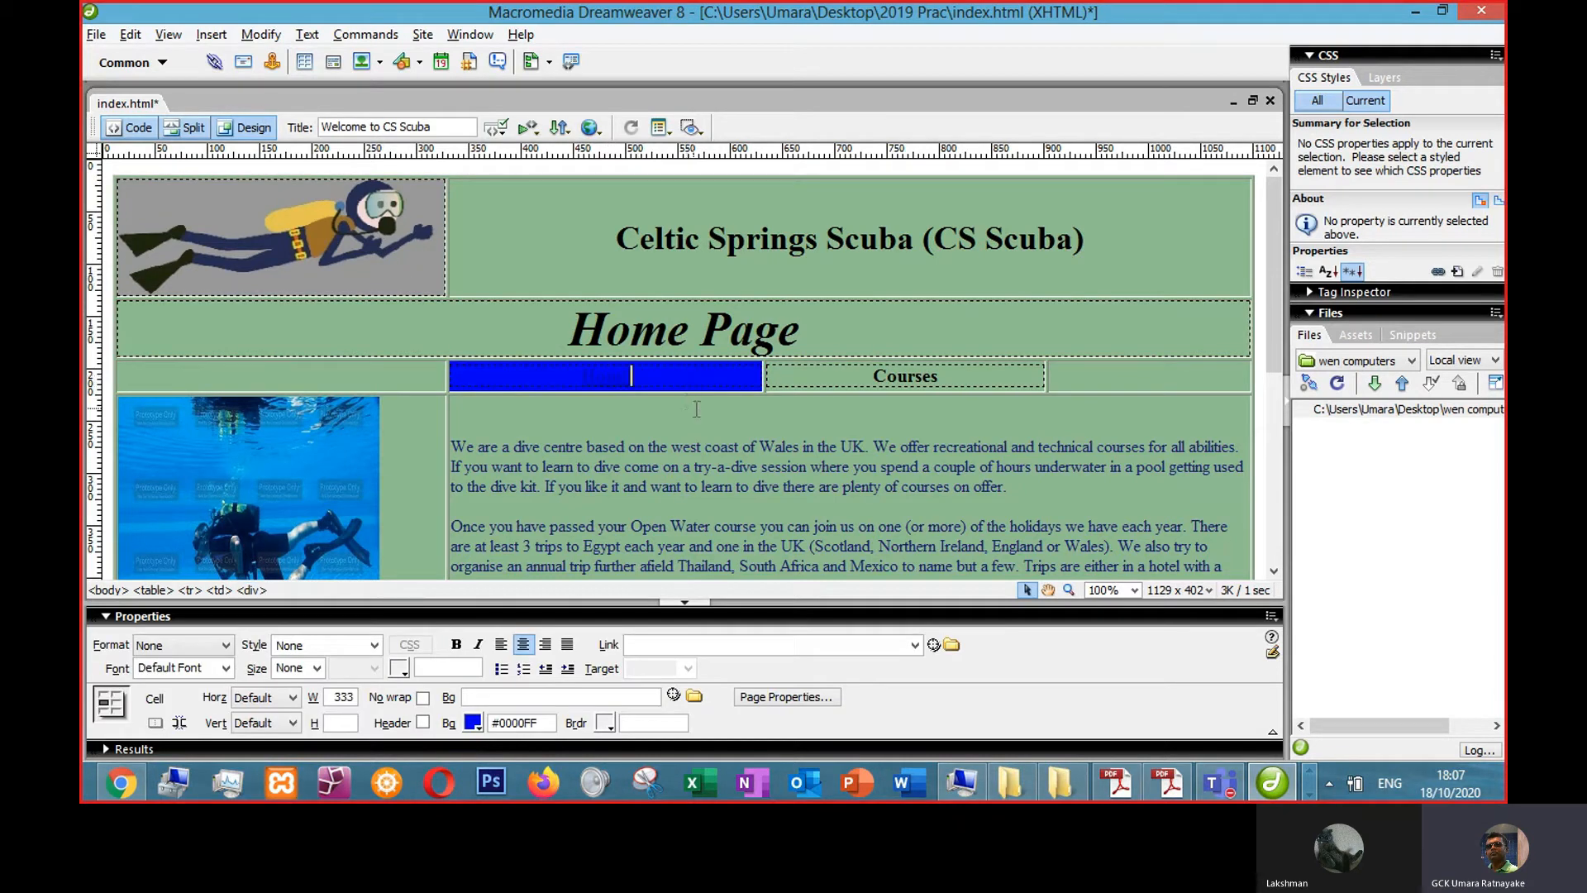
{"action": "left_click", "coordinate": [474, 726]}
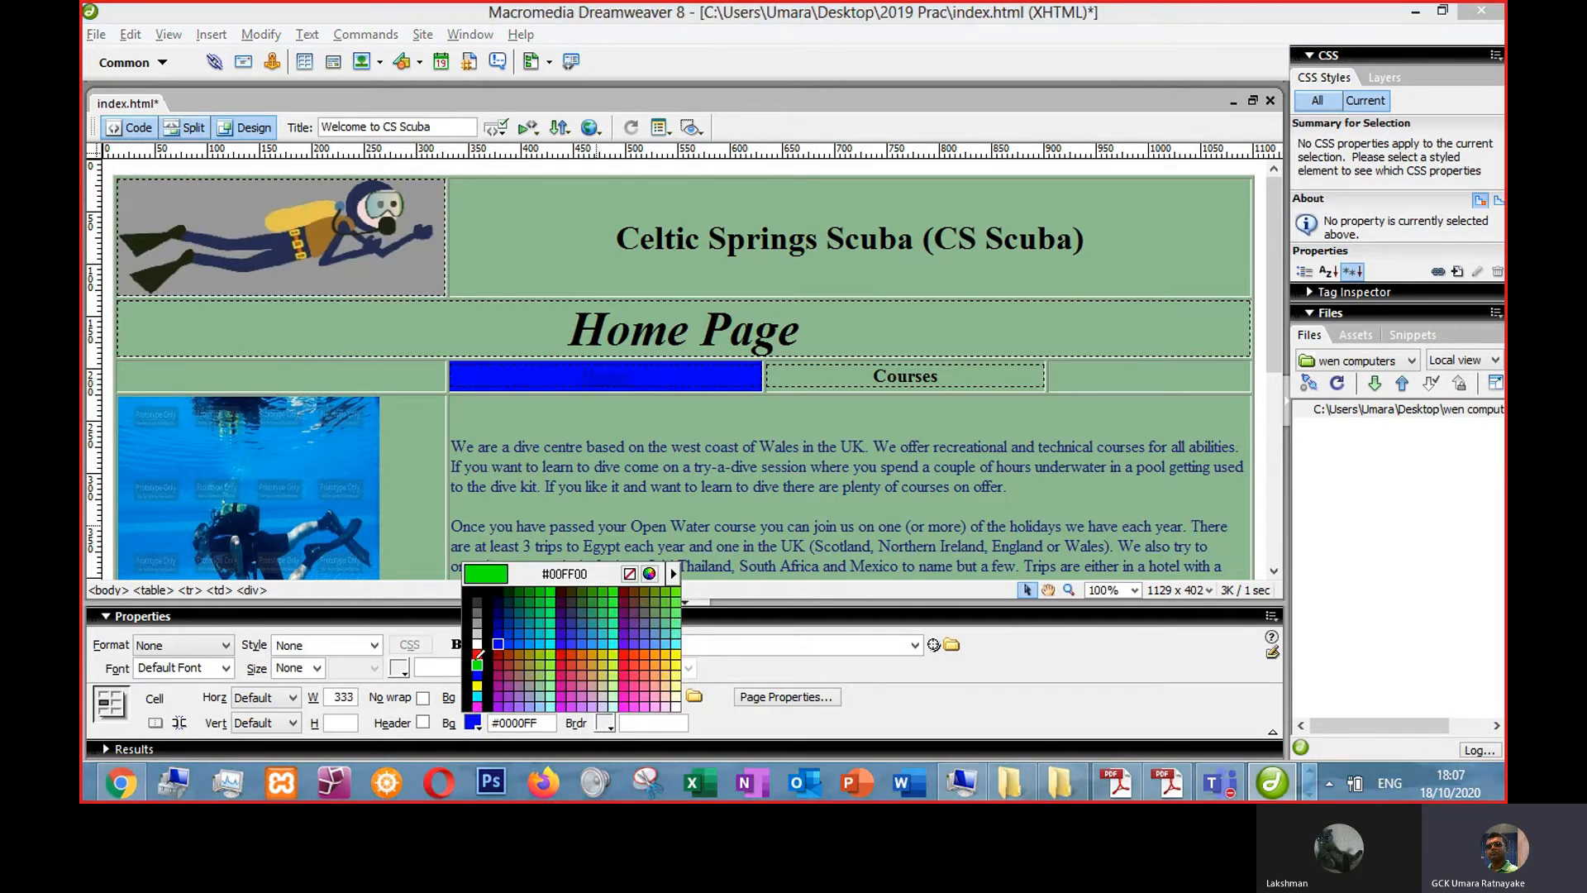
{"action": "left_click", "coordinate": [615, 665]}
{"action": "left_click", "coordinate": [625, 466]}
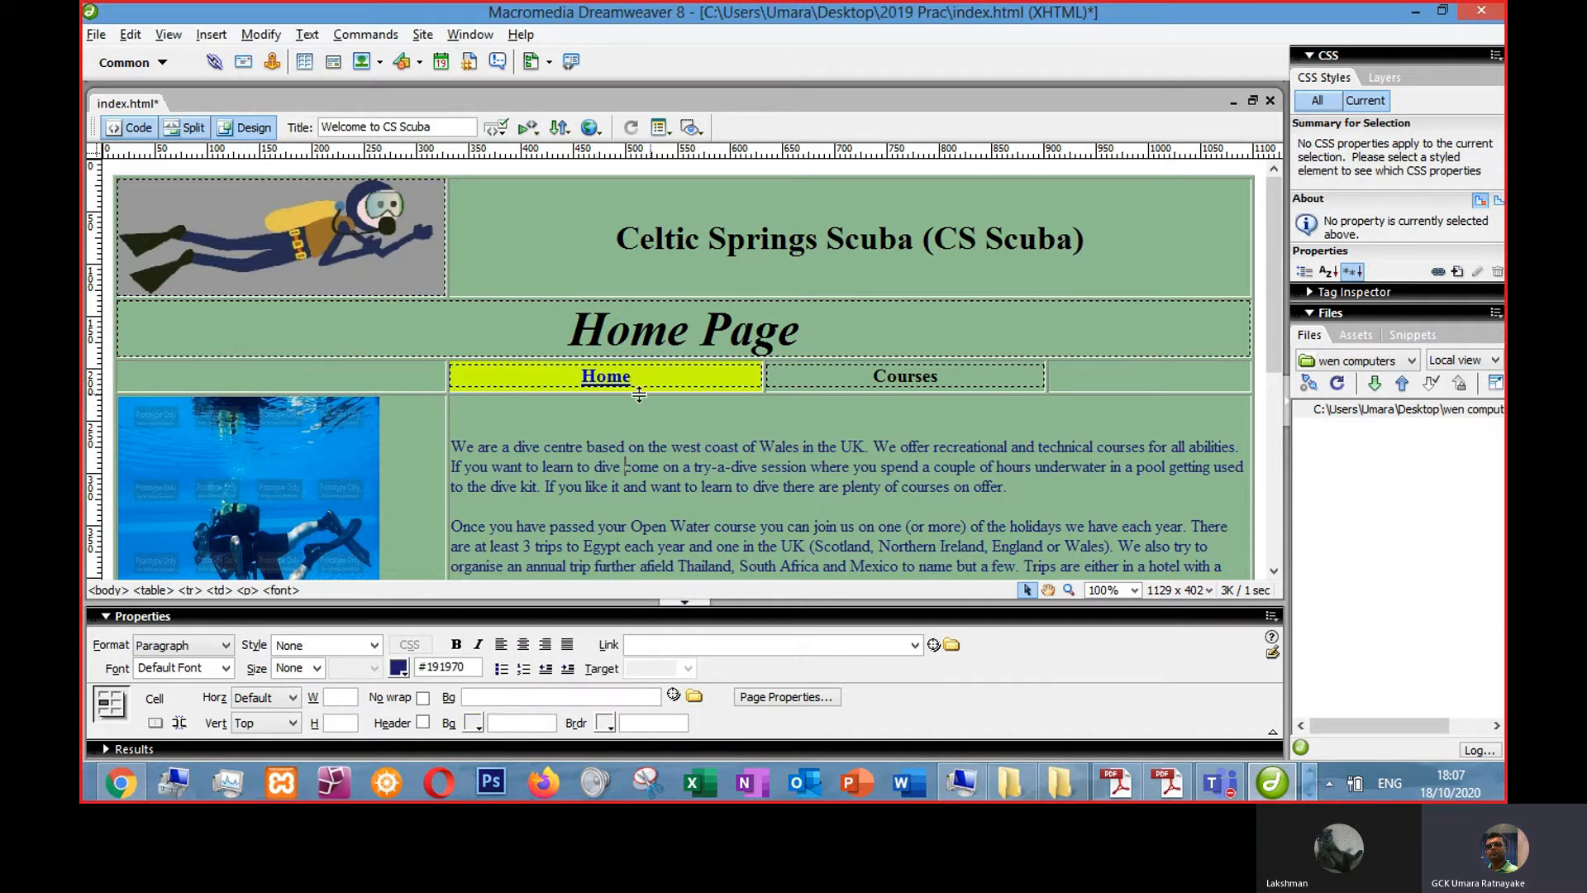
- Link the Courses text to courses.html and set its target to _blank
{"action": "left_click", "coordinate": [771, 460]}
{"action": "left_click_drag", "start_coordinate": [869, 374], "coordinate": [962, 374]}
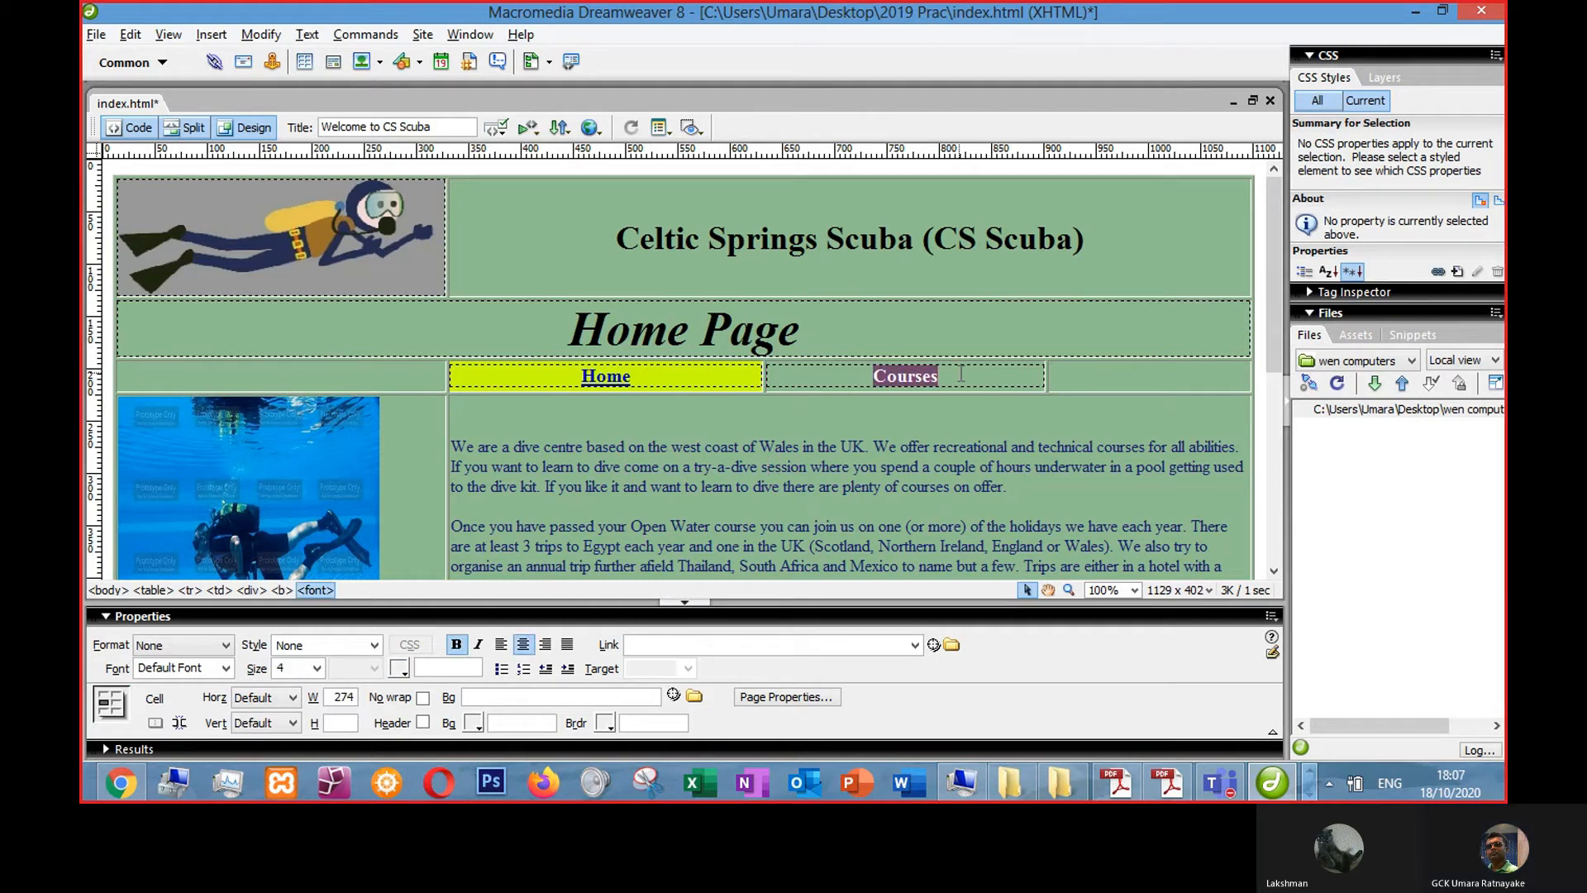
{"action": "left_click", "coordinate": [682, 647]}
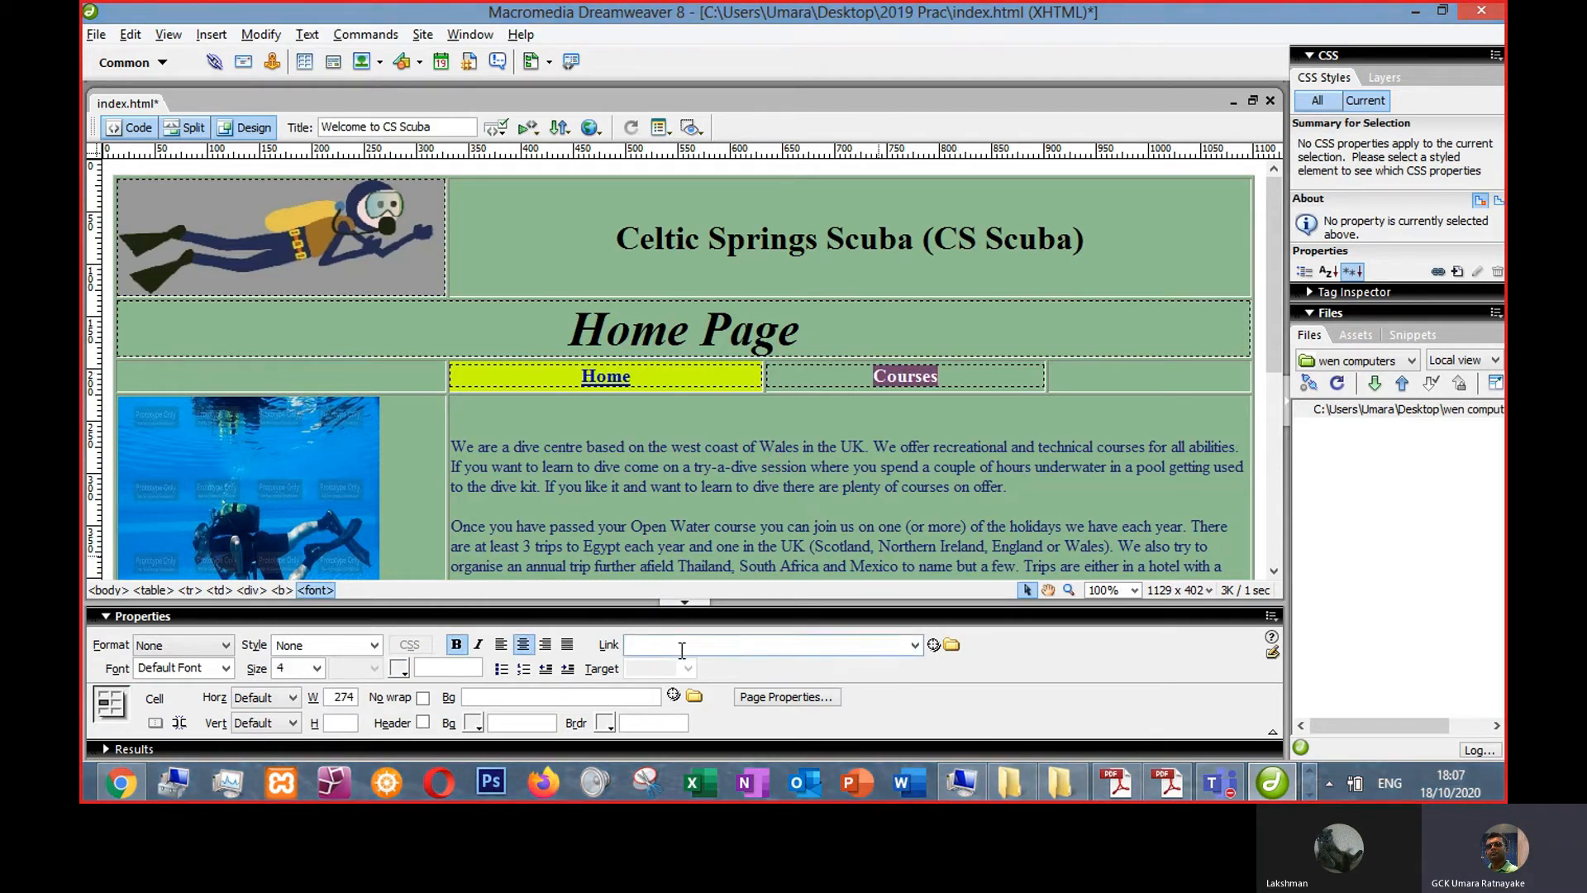
{"action": "type", "text": "courses."}
{"action": "key", "text": "Return"}
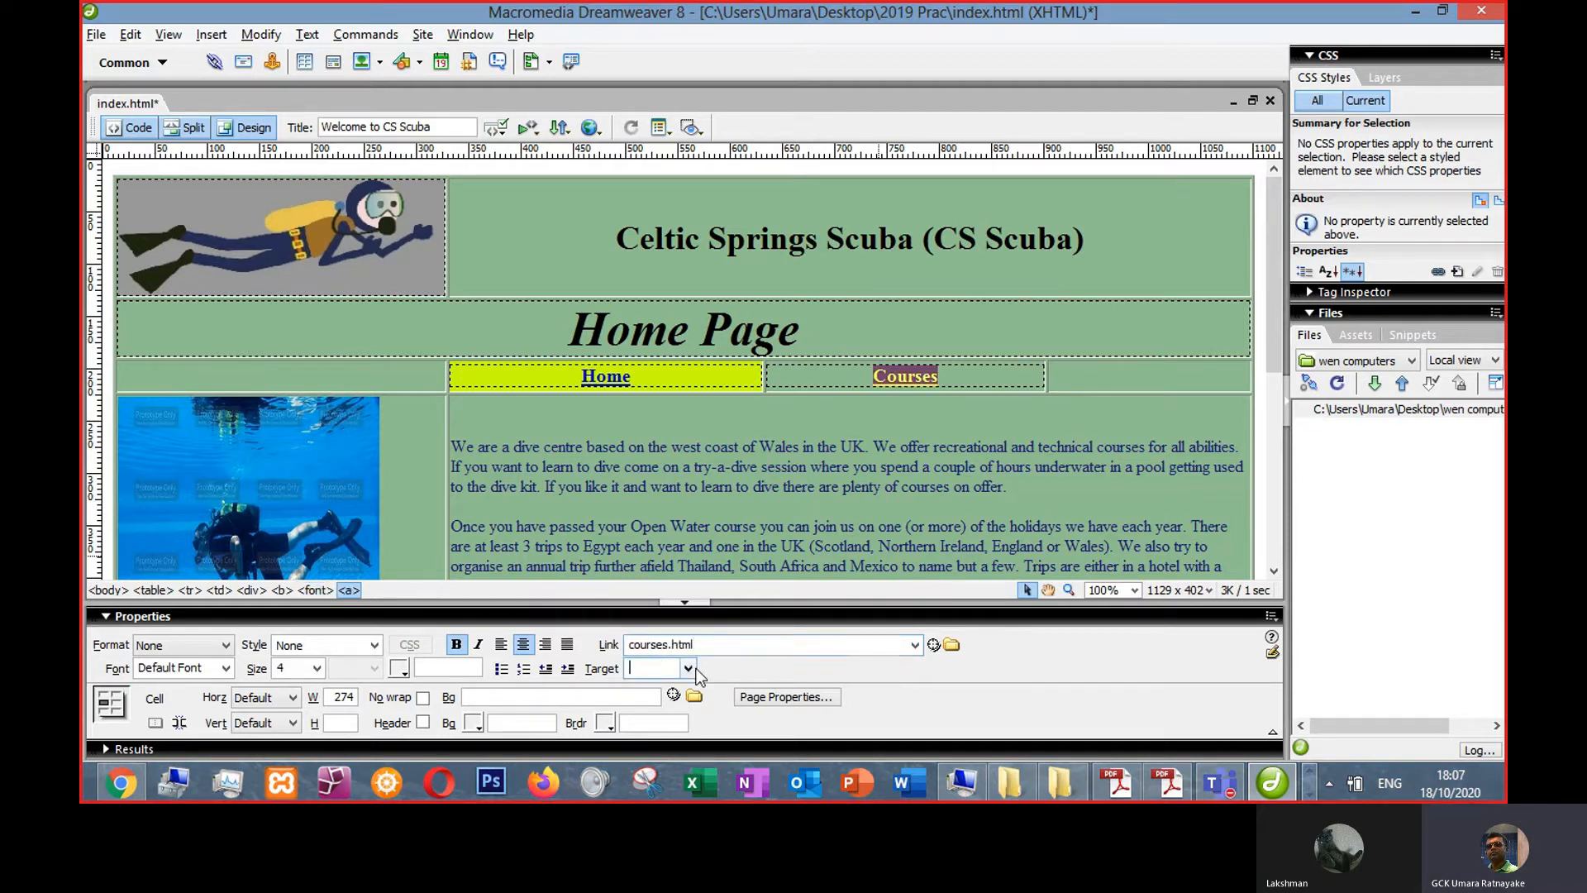
{"action": "left_click", "coordinate": [688, 667]}
{"action": "left_click", "coordinate": [661, 690]}
- Change the Home text's link to index.html
{"action": "left_click_drag", "start_coordinate": [574, 378], "coordinate": [630, 377]}
{"action": "left_click_drag", "start_coordinate": [715, 644], "coordinate": [595, 644]}
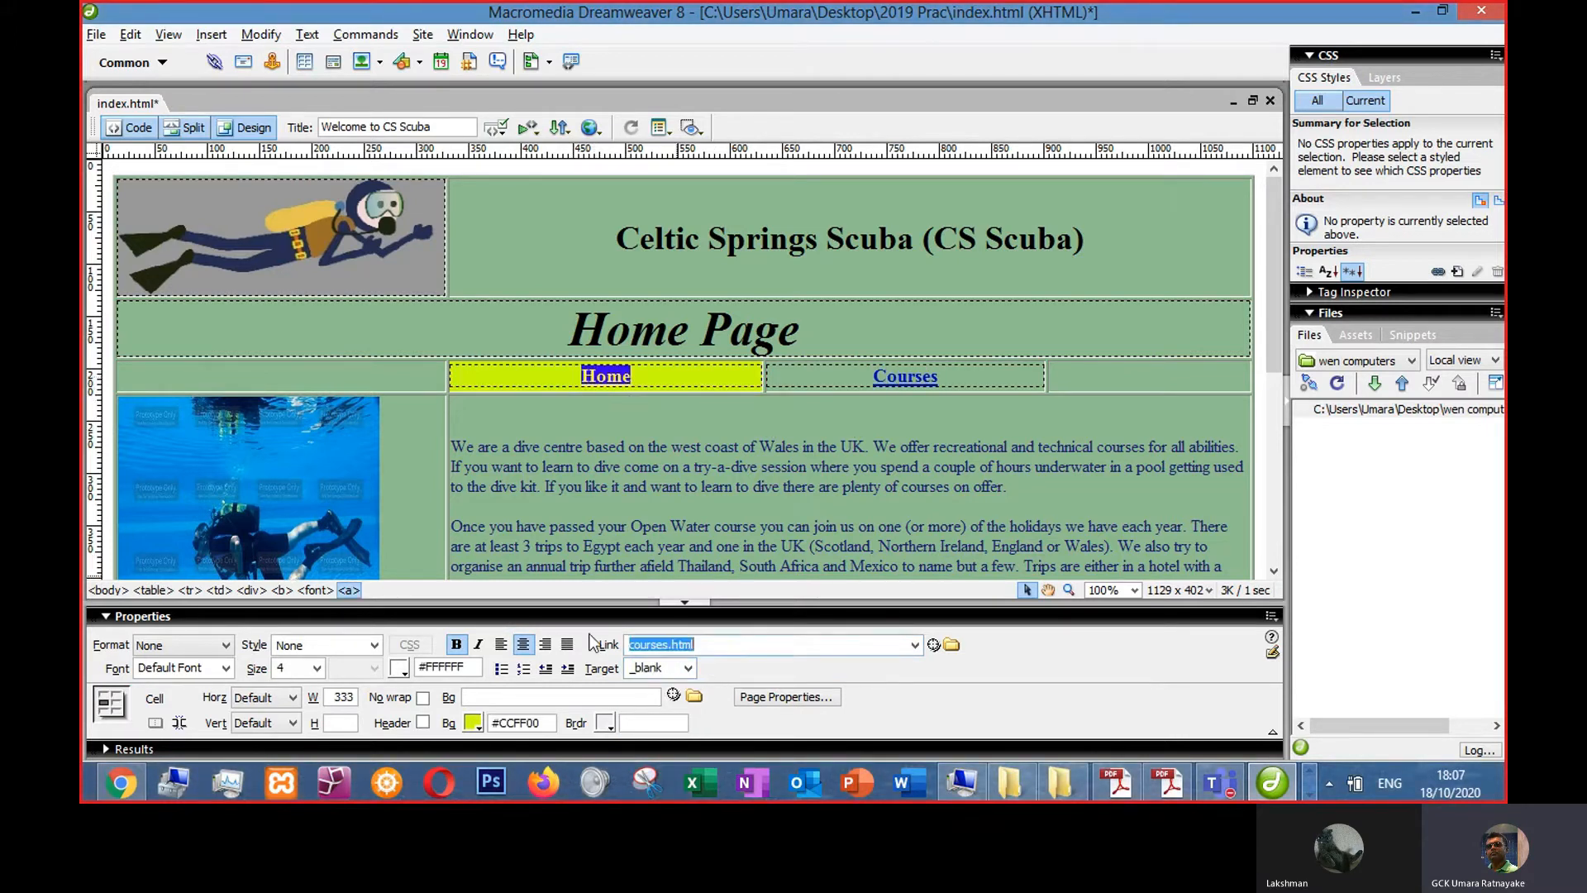
{"action": "type", "text": "index"}
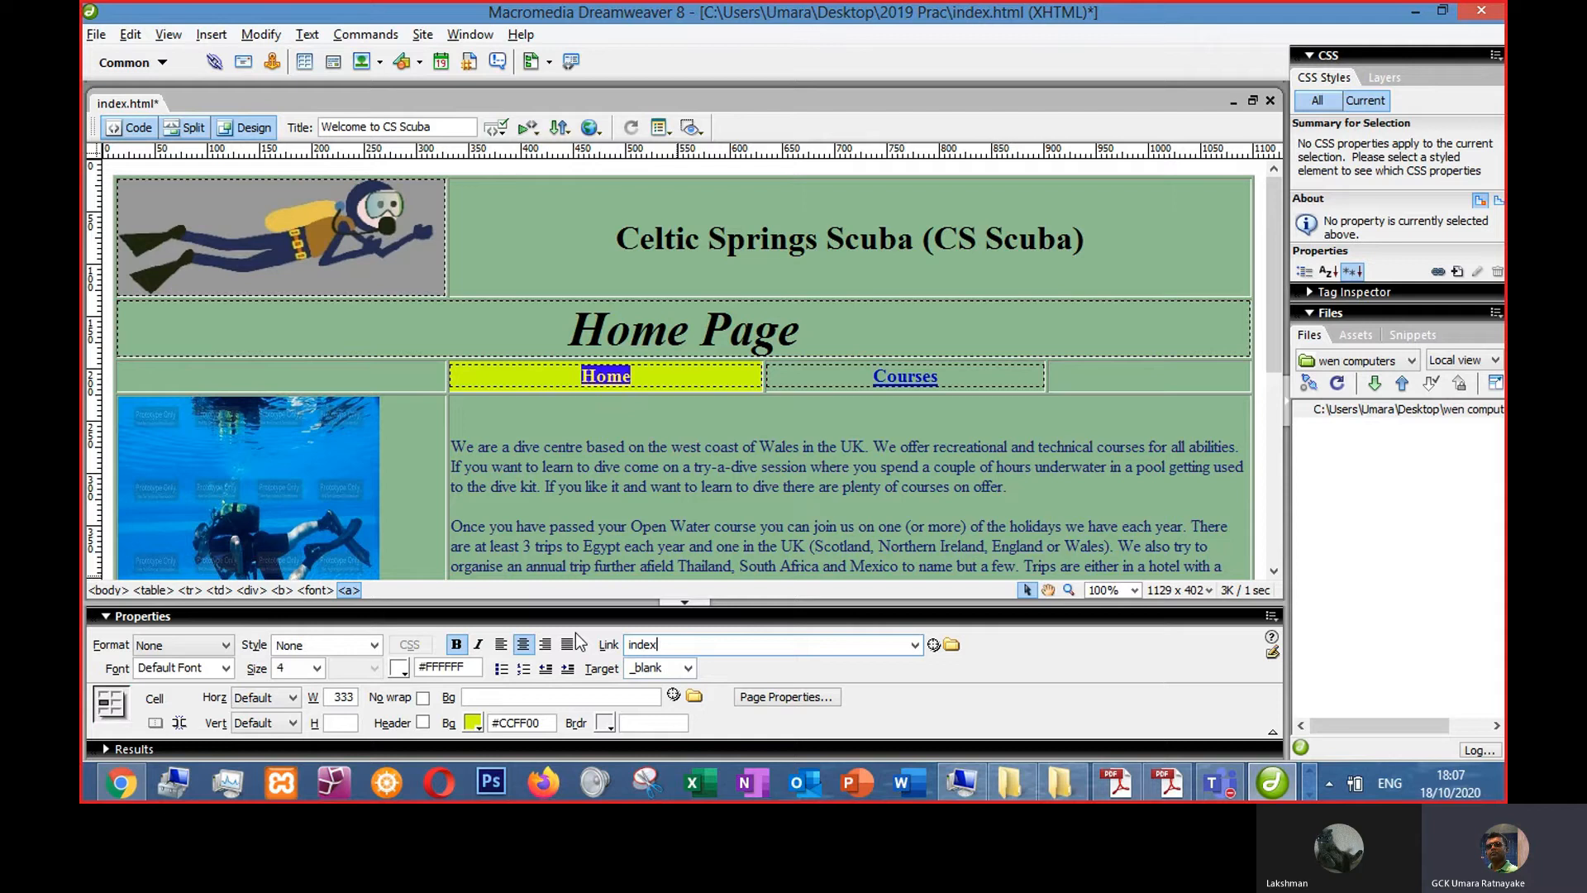
{"action": "key", "text": "Return"}
- Preview the page in the browser and test the Home and Courses links
{"action": "left_click", "coordinate": [757, 444]}
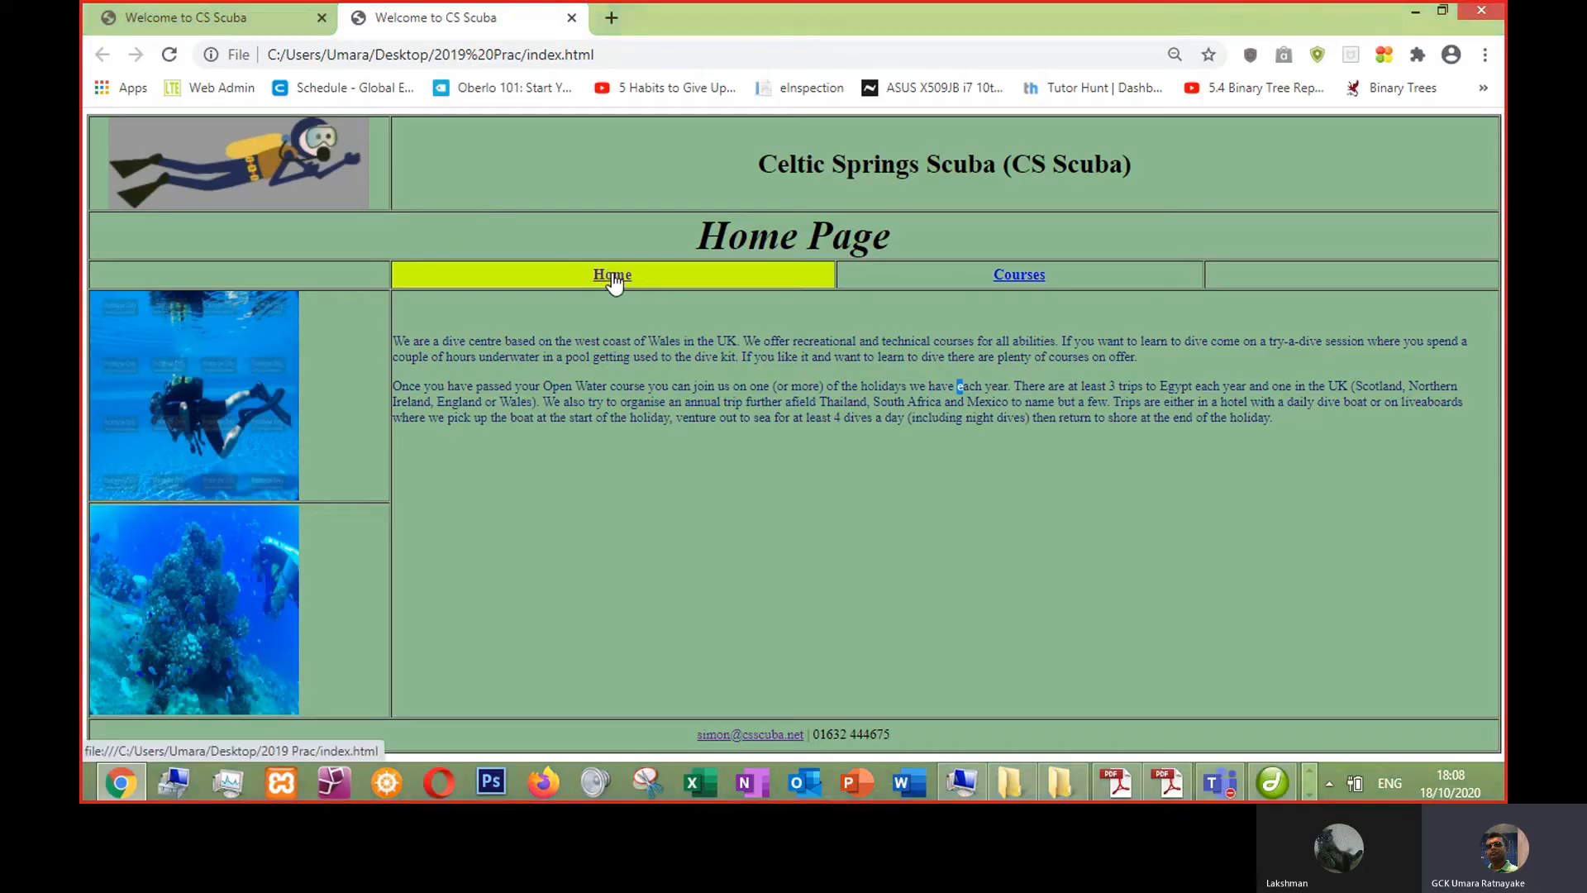
{"action": "left_click", "coordinate": [616, 278]}
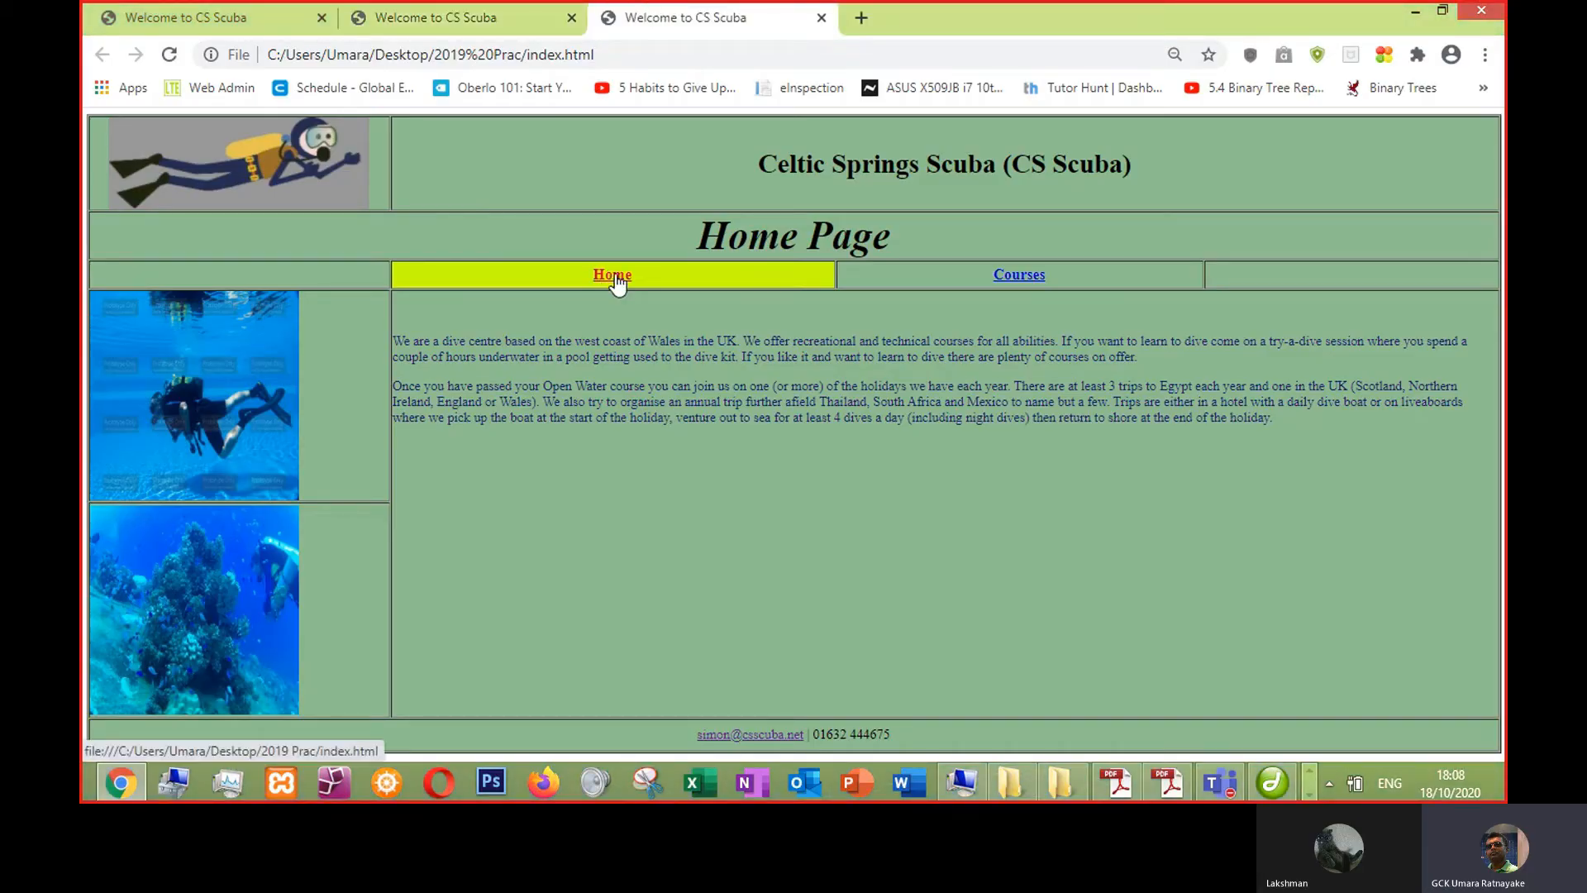
{"action": "left_click", "coordinate": [616, 278]}
{"action": "left_click", "coordinate": [616, 278]}
{"action": "left_click", "coordinate": [1271, 17]}
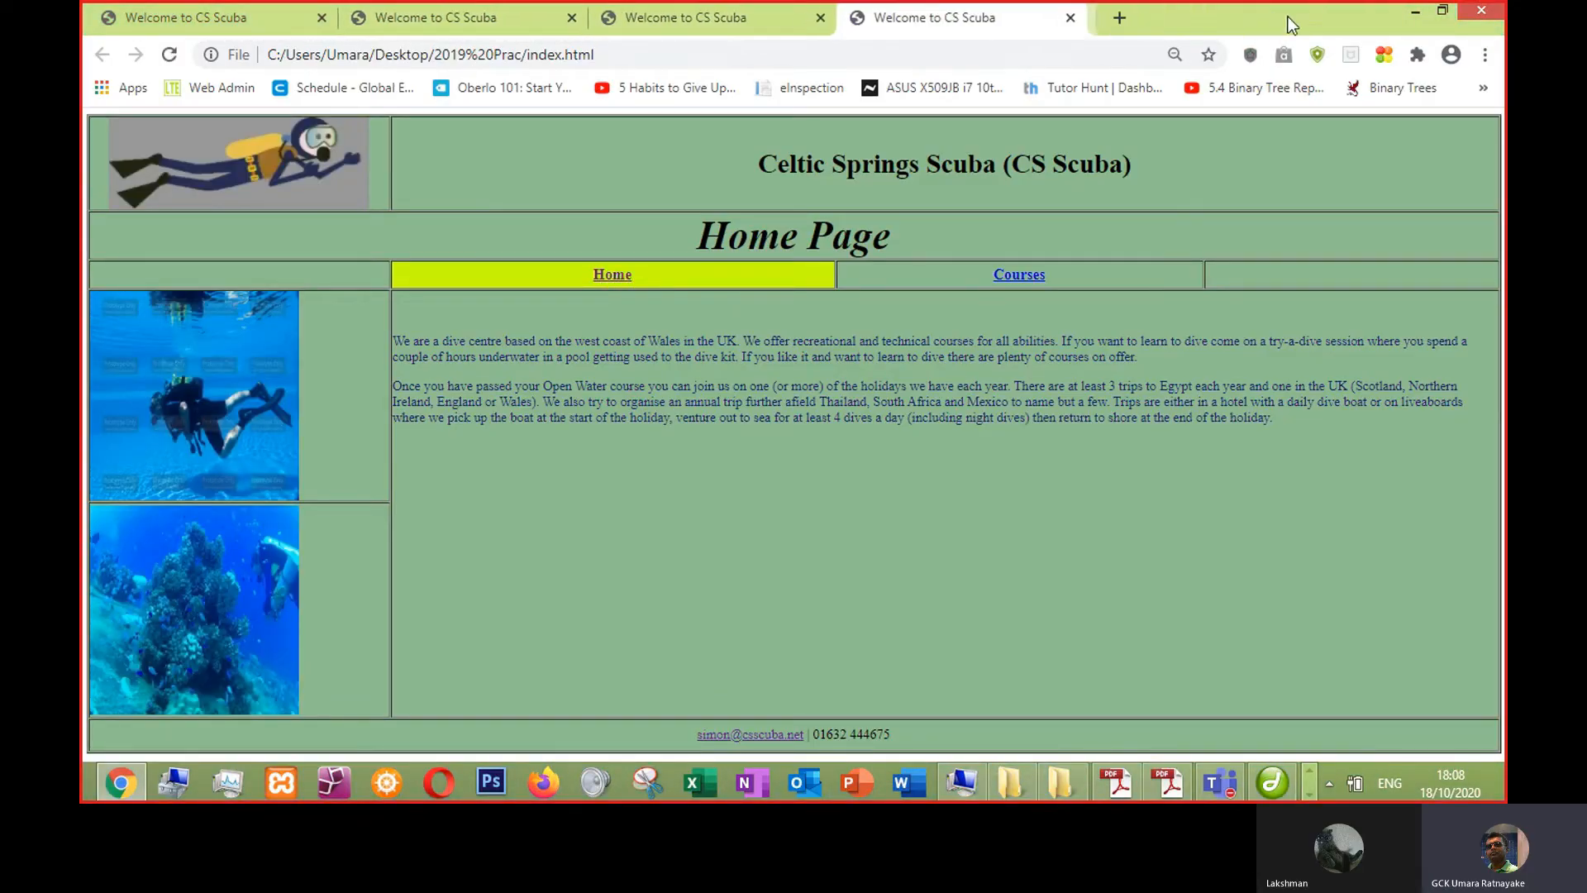
{"action": "left_click", "coordinate": [1071, 17]}
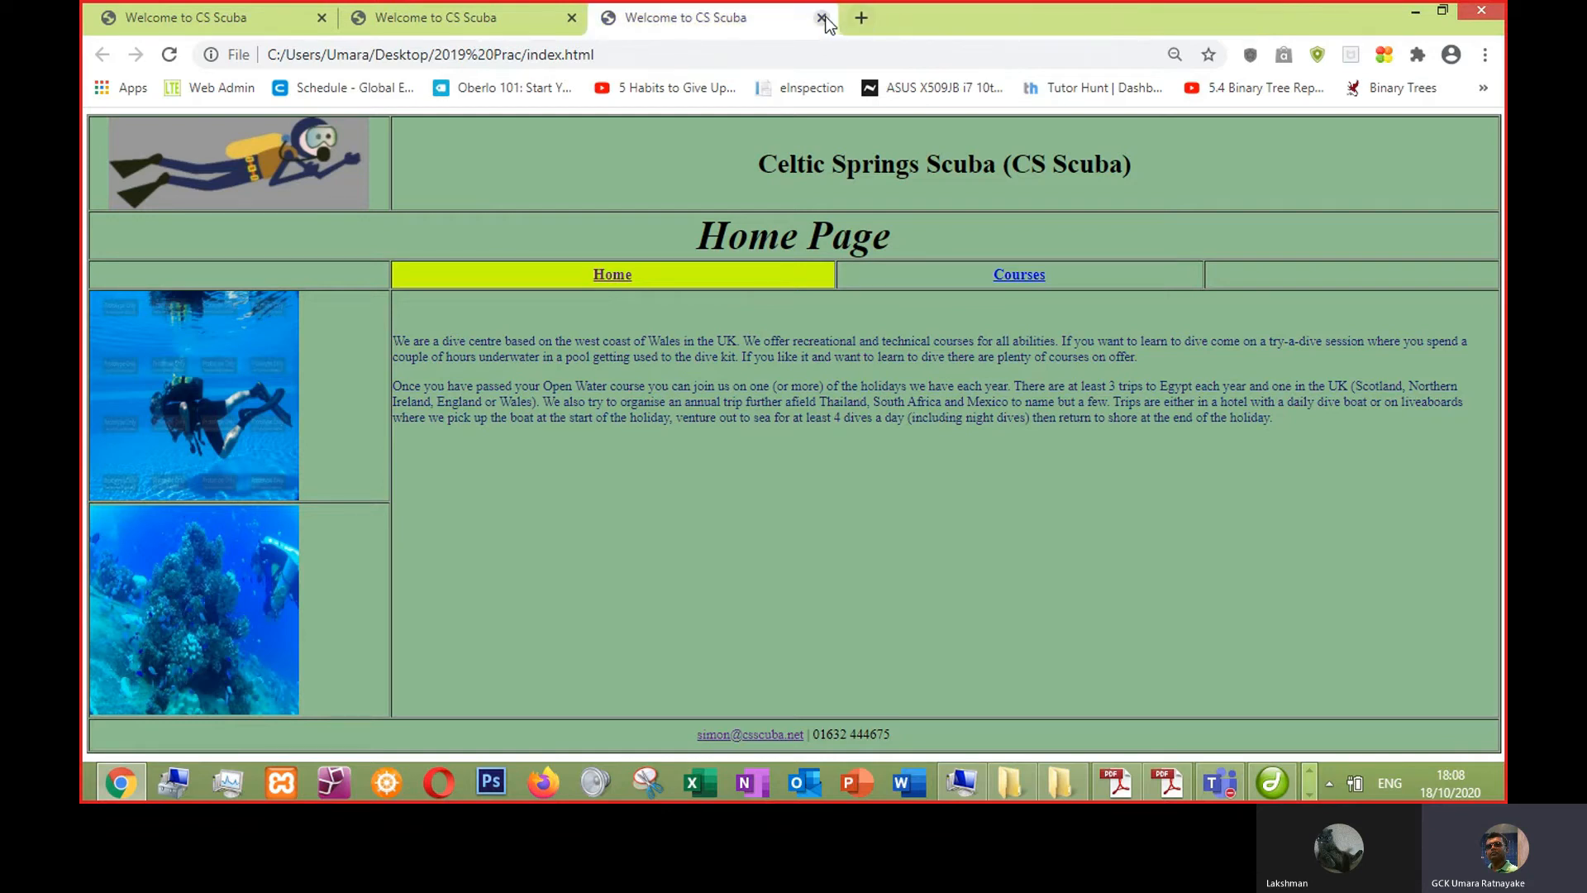
{"action": "left_click", "coordinate": [1017, 274]}
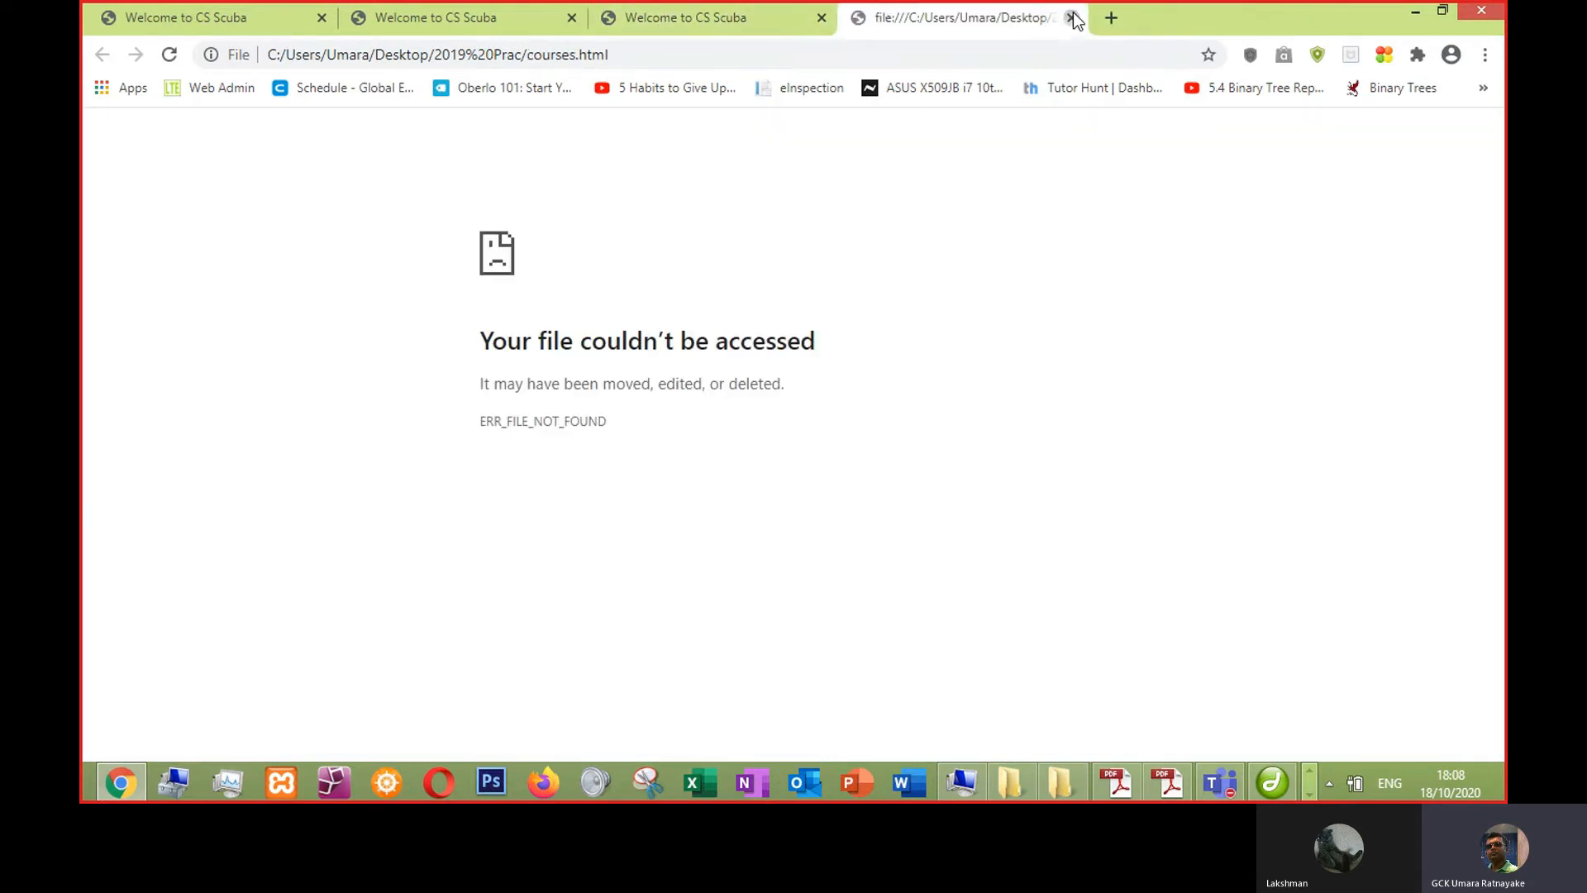
{"action": "left_click", "coordinate": [1072, 18]}
{"action": "left_click", "coordinate": [821, 17]}
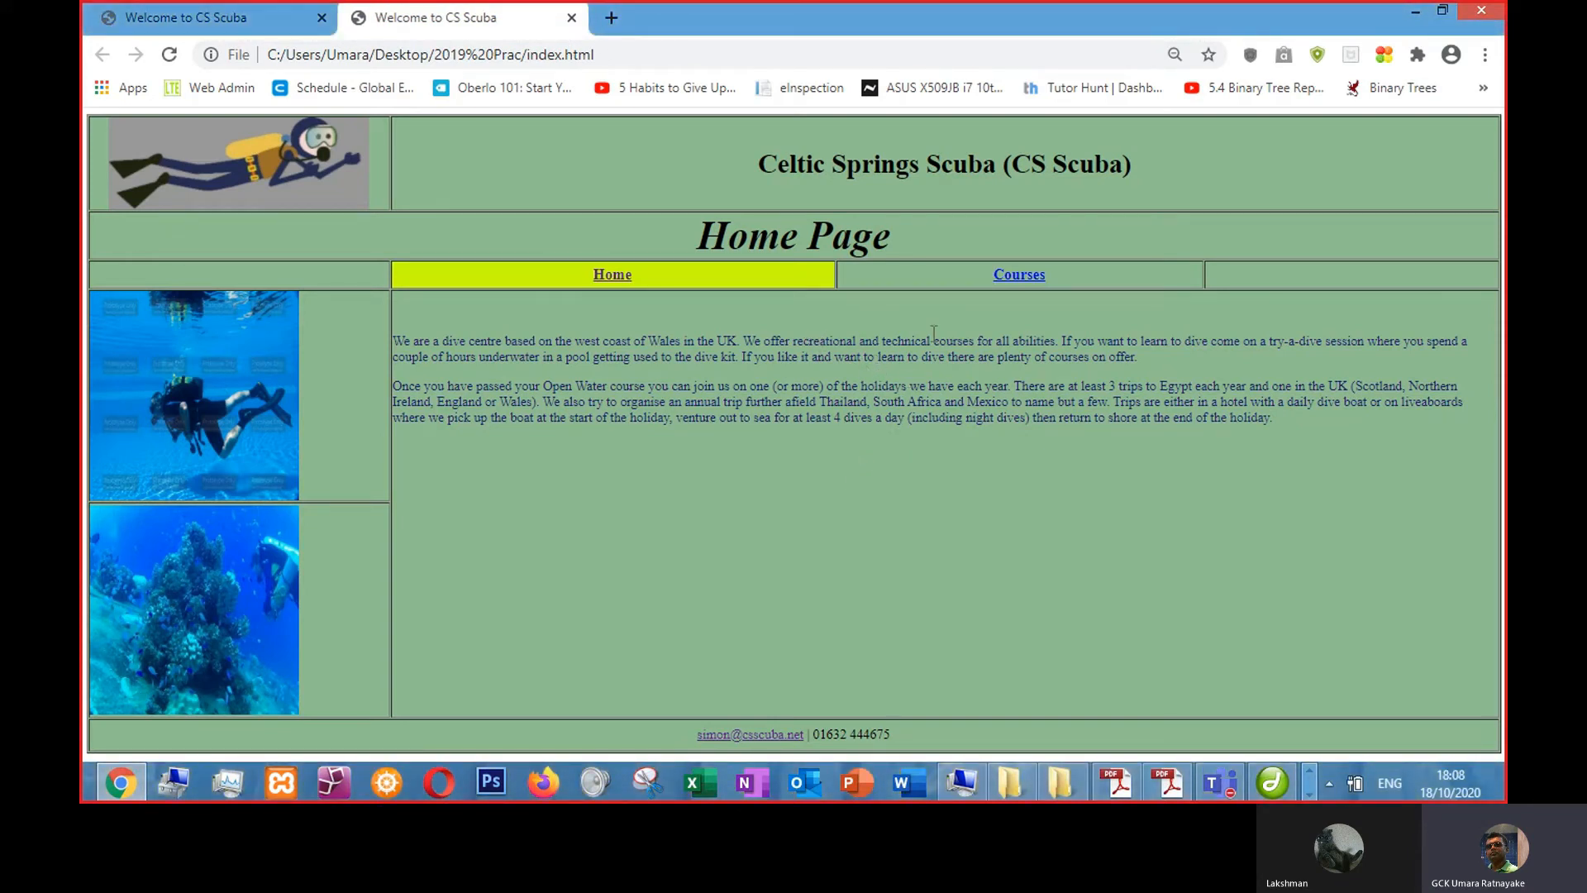
- Select both body paragraphs and set their font size to 4
{"action": "key", "text": "alt+Tab"}
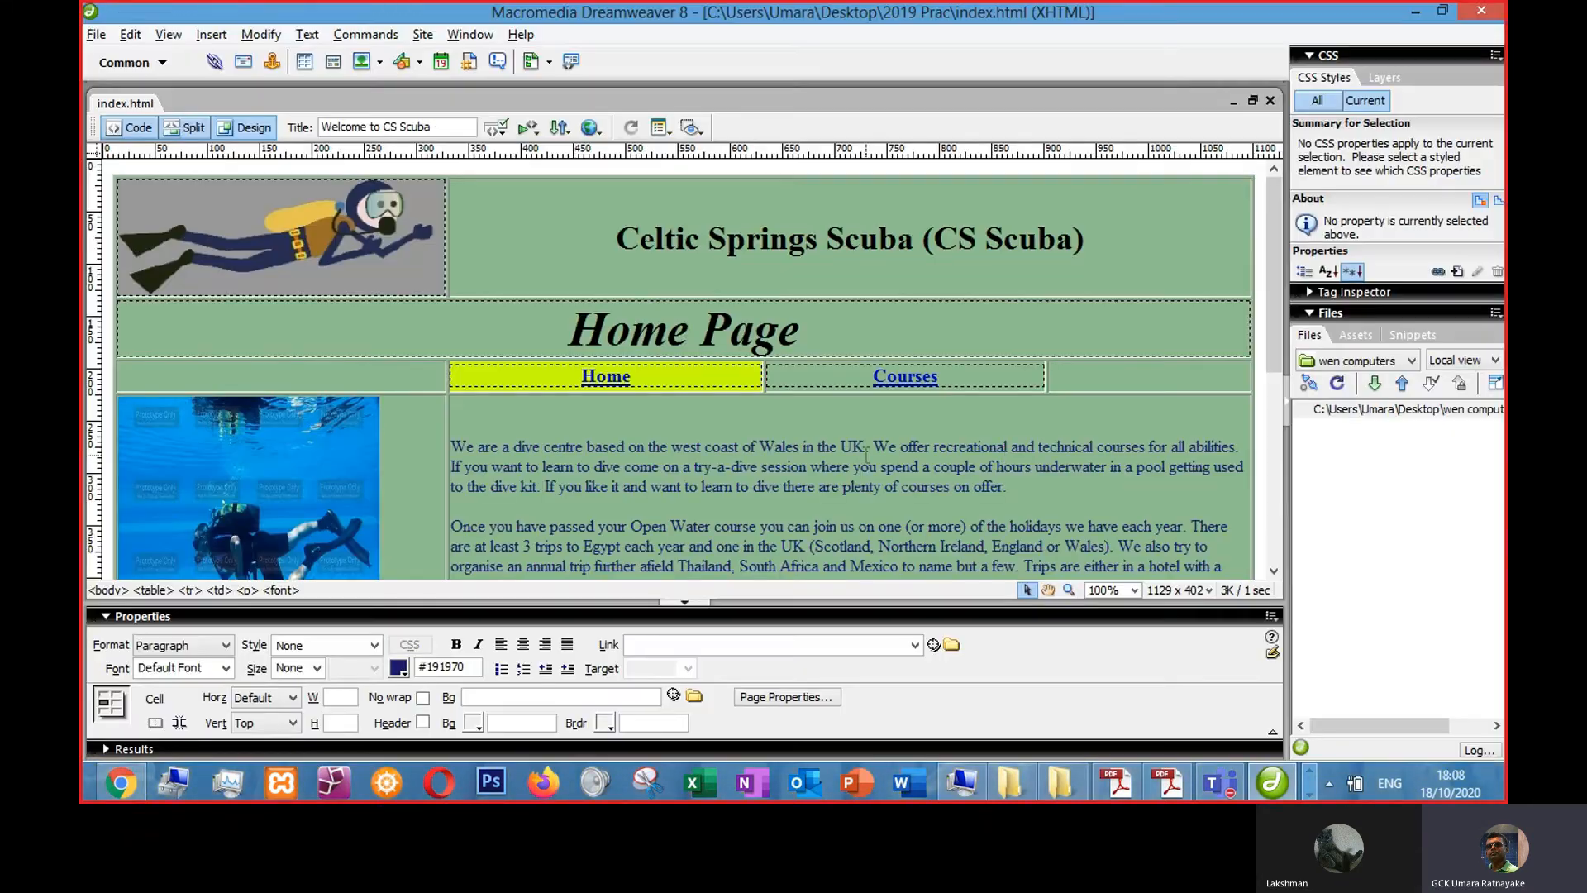
{"action": "scroll", "coordinate": [867, 487], "scroll_direction": "down", "scroll_amount": 1}
{"action": "left_click_drag", "start_coordinate": [902, 428], "coordinate": [444, 266]}
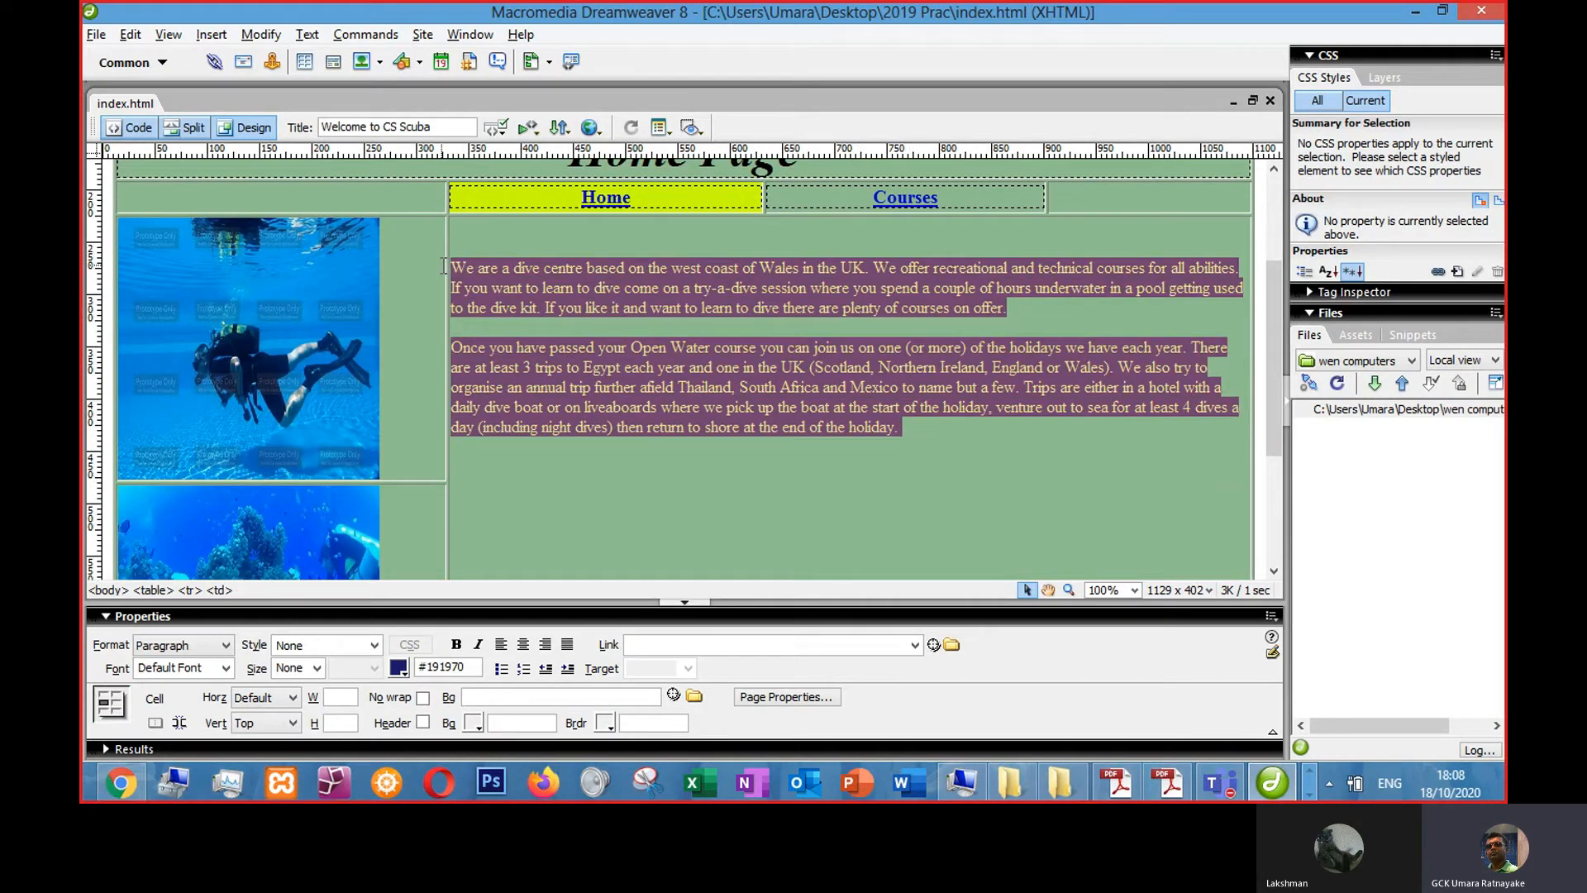
{"action": "left_click", "coordinate": [317, 668]}
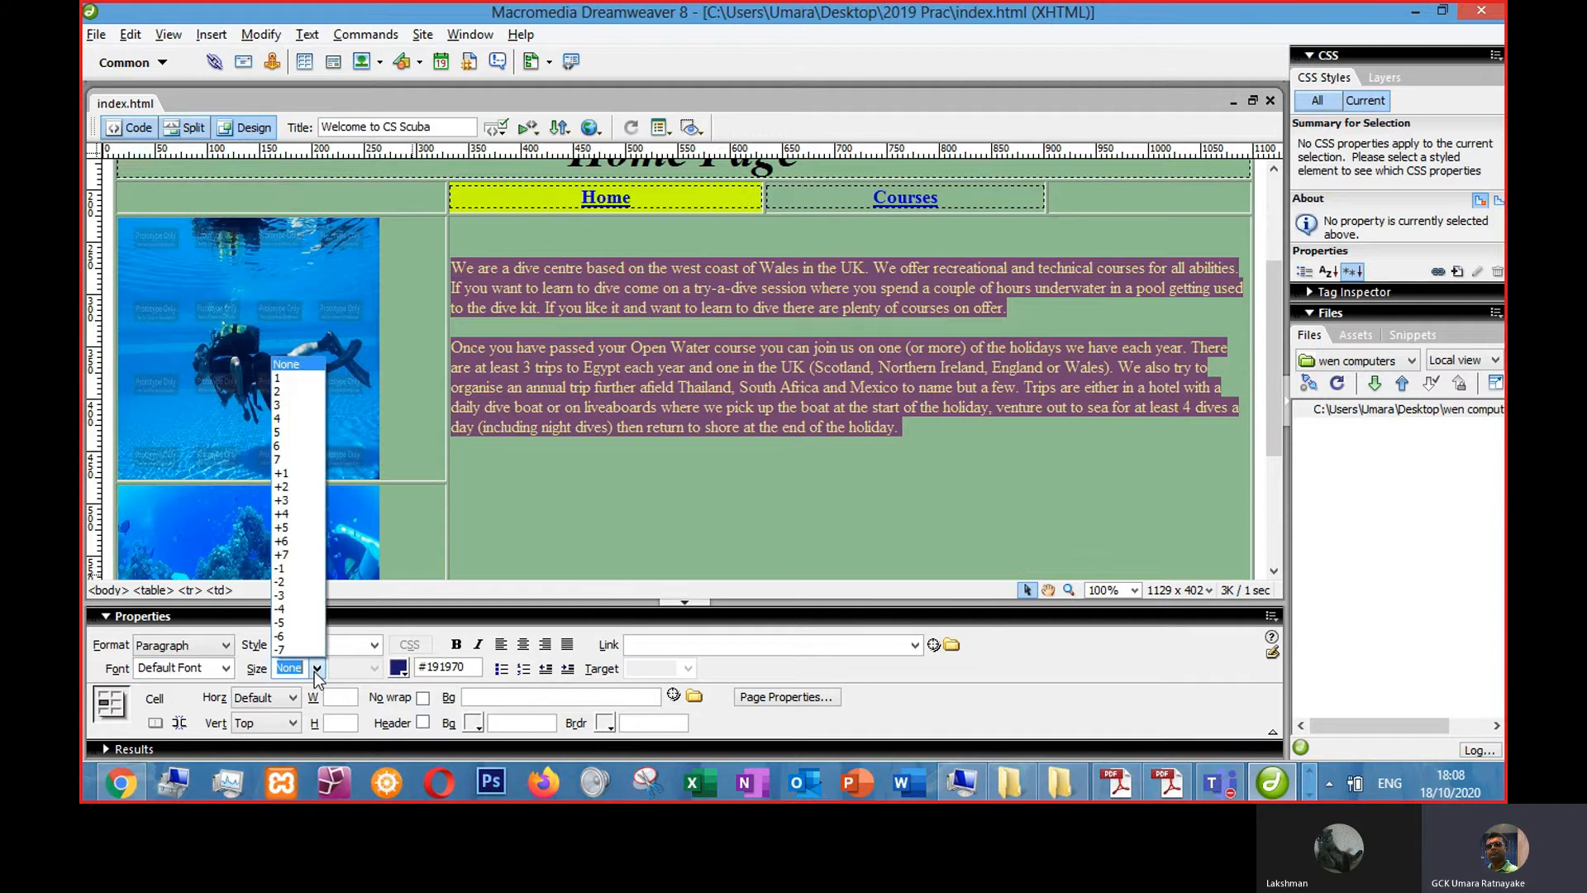
{"action": "left_click", "coordinate": [286, 417]}
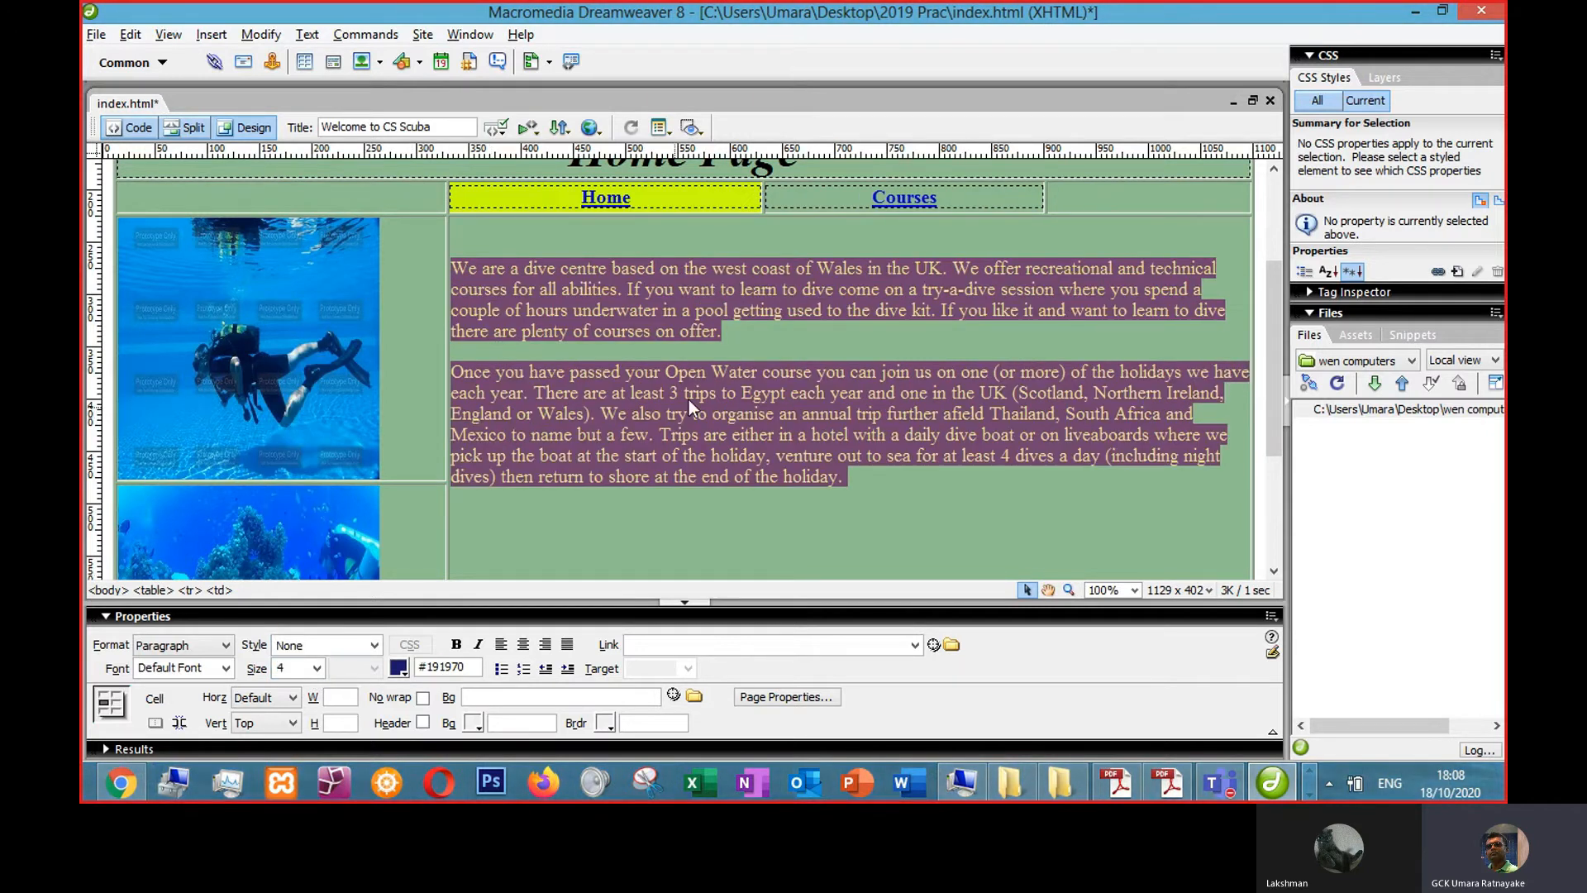
{"action": "left_click", "coordinate": [691, 396]}
- Preview the page in the browser and reload it to check the paragraph text size
{"action": "key", "text": "F12"}
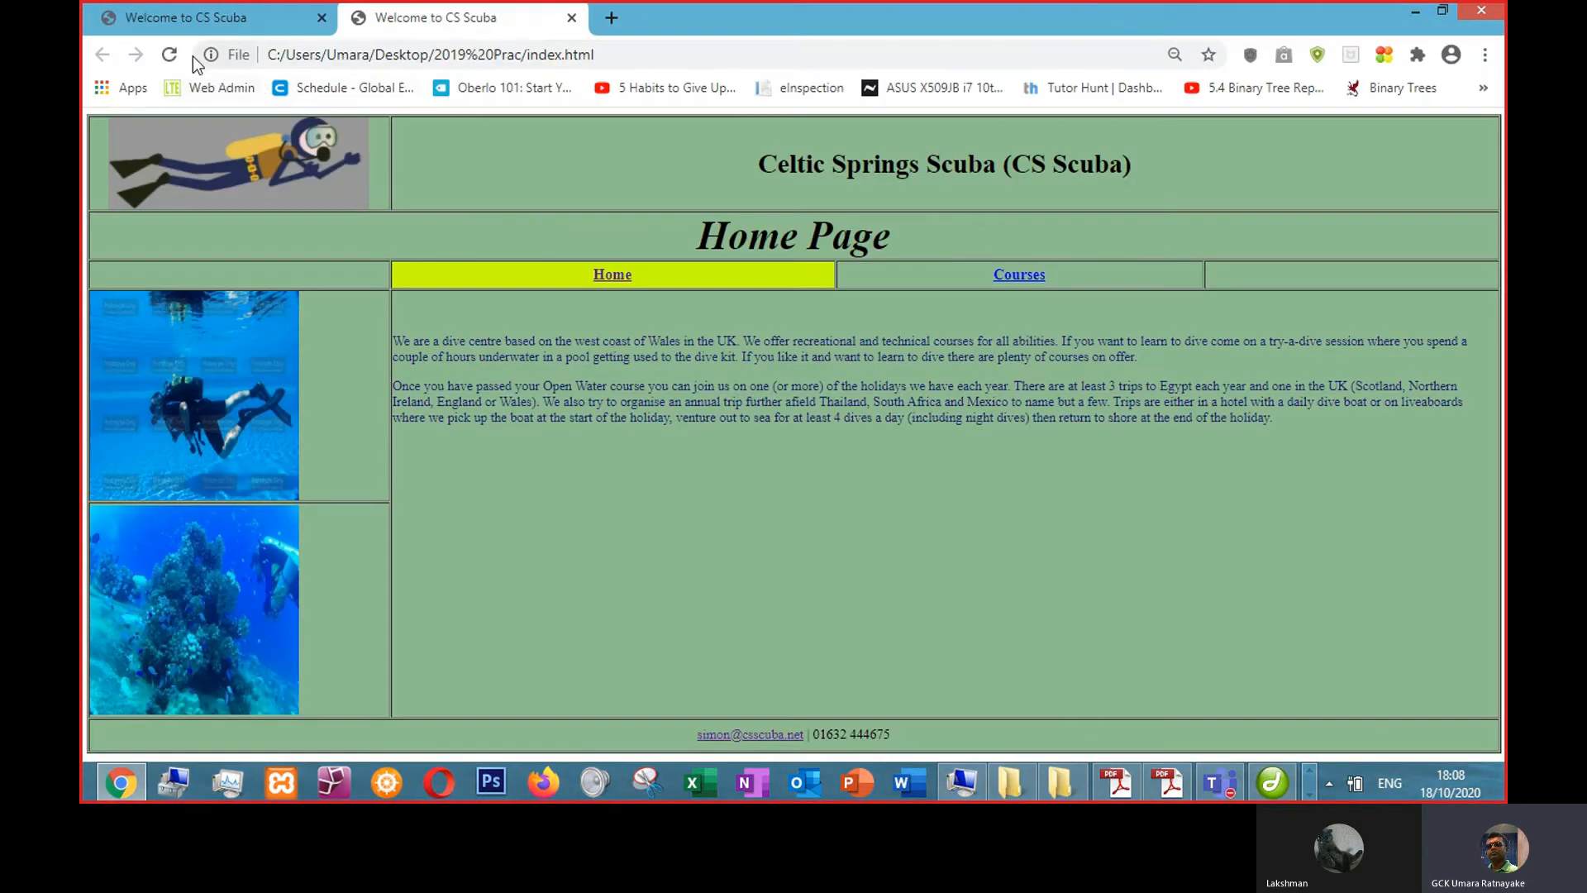
{"action": "left_click", "coordinate": [170, 55]}
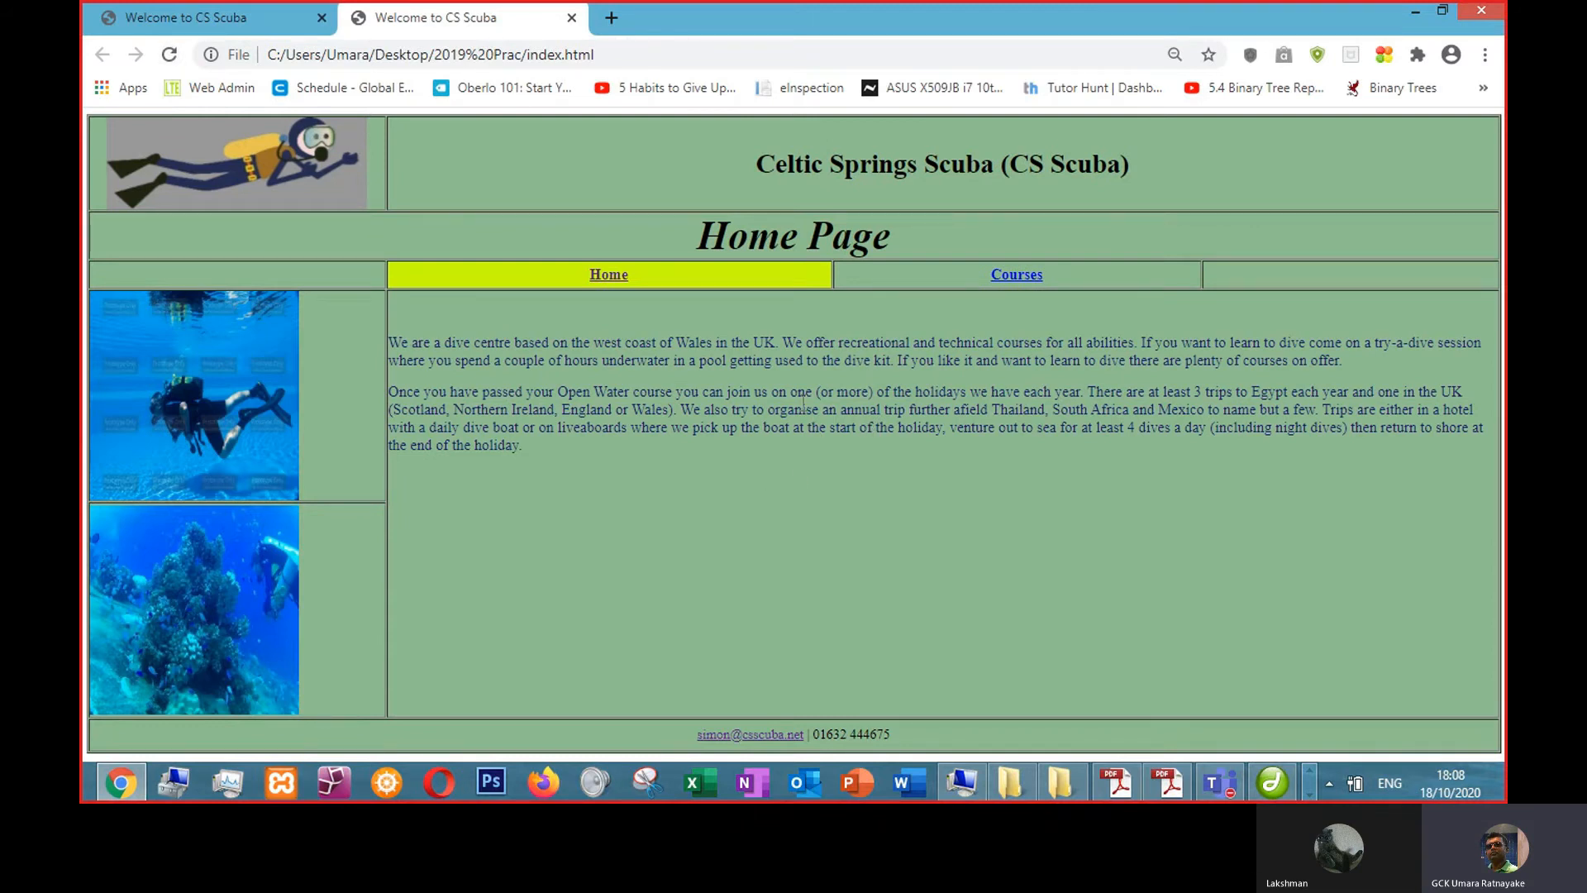
{"action": "key", "text": "alt+Tab"}
{"action": "key", "text": "alt+Tab"}
{"action": "key", "text": "alt+Tab"}
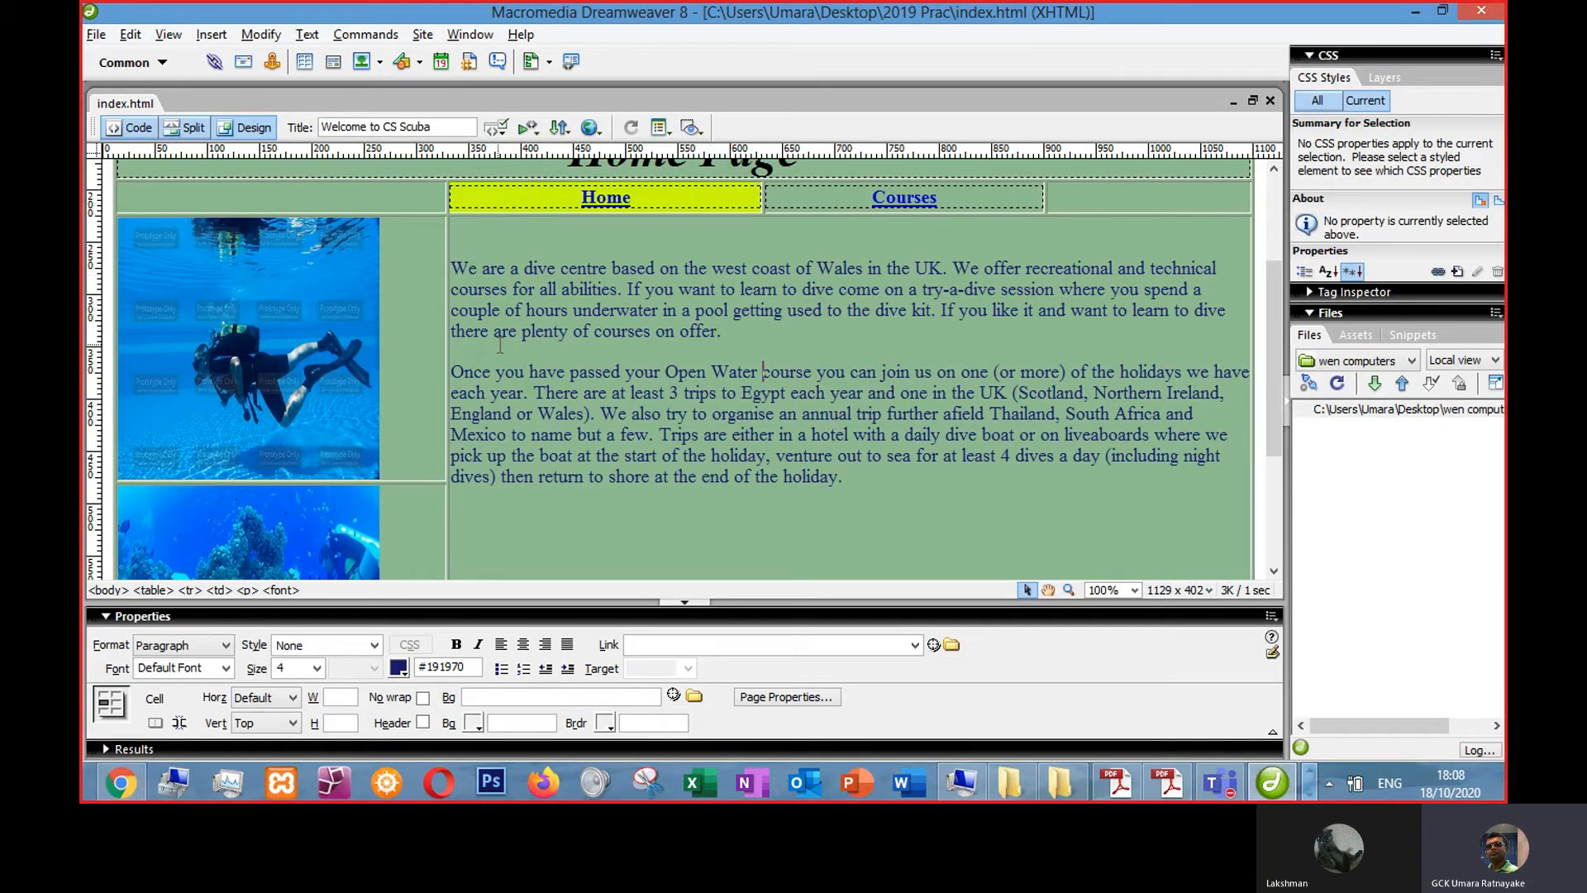
- Save the page as courses.html in the 2019 Prac folder
{"action": "left_click", "coordinate": [98, 41]}
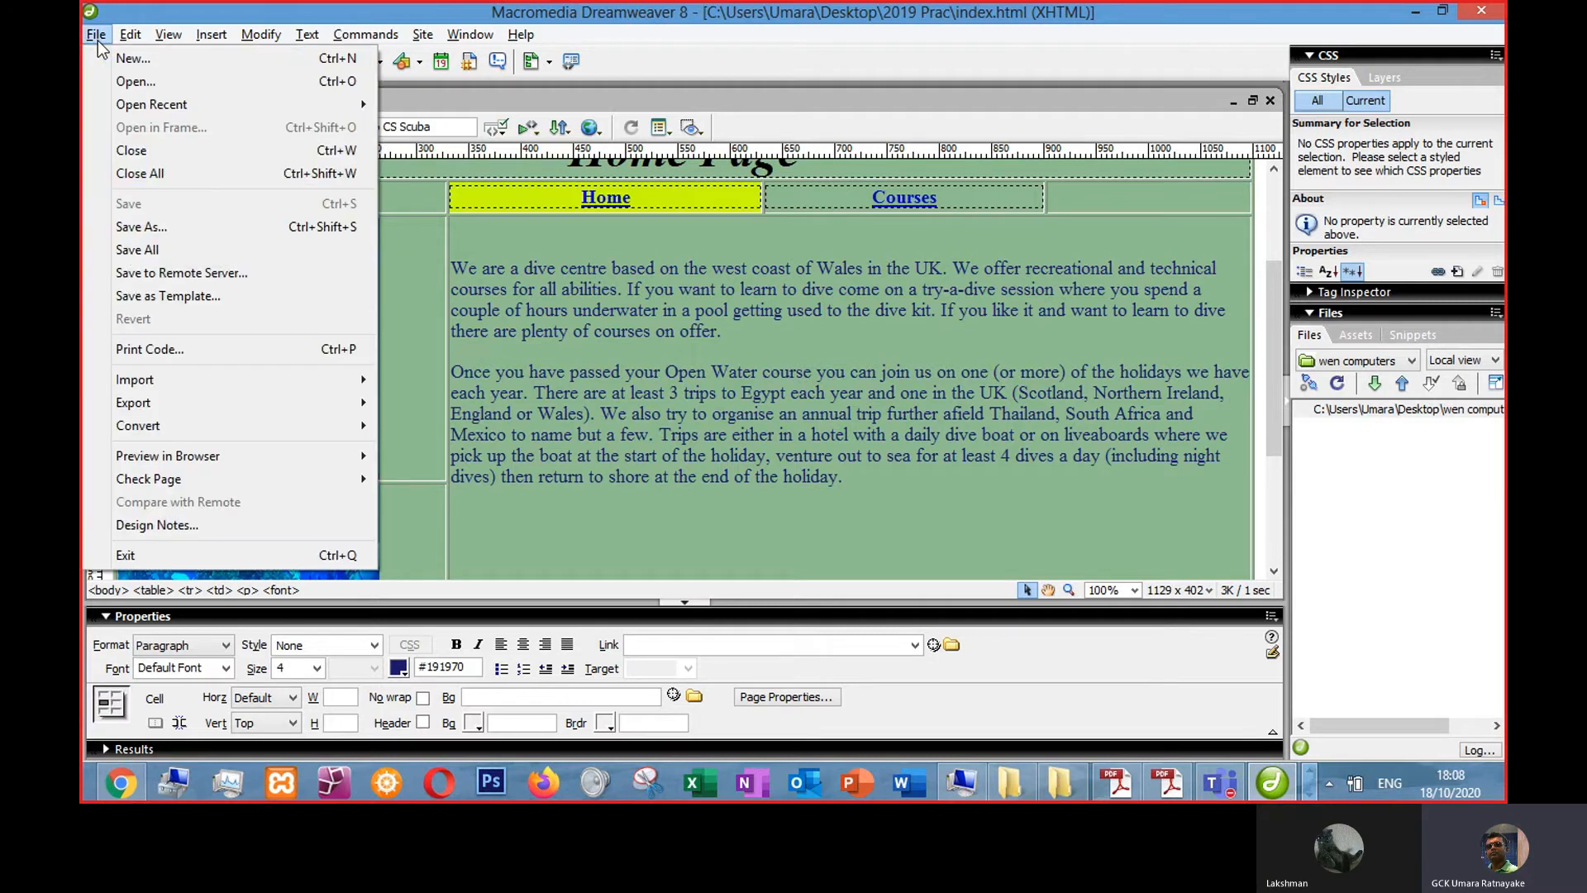
{"action": "left_click", "coordinate": [142, 227]}
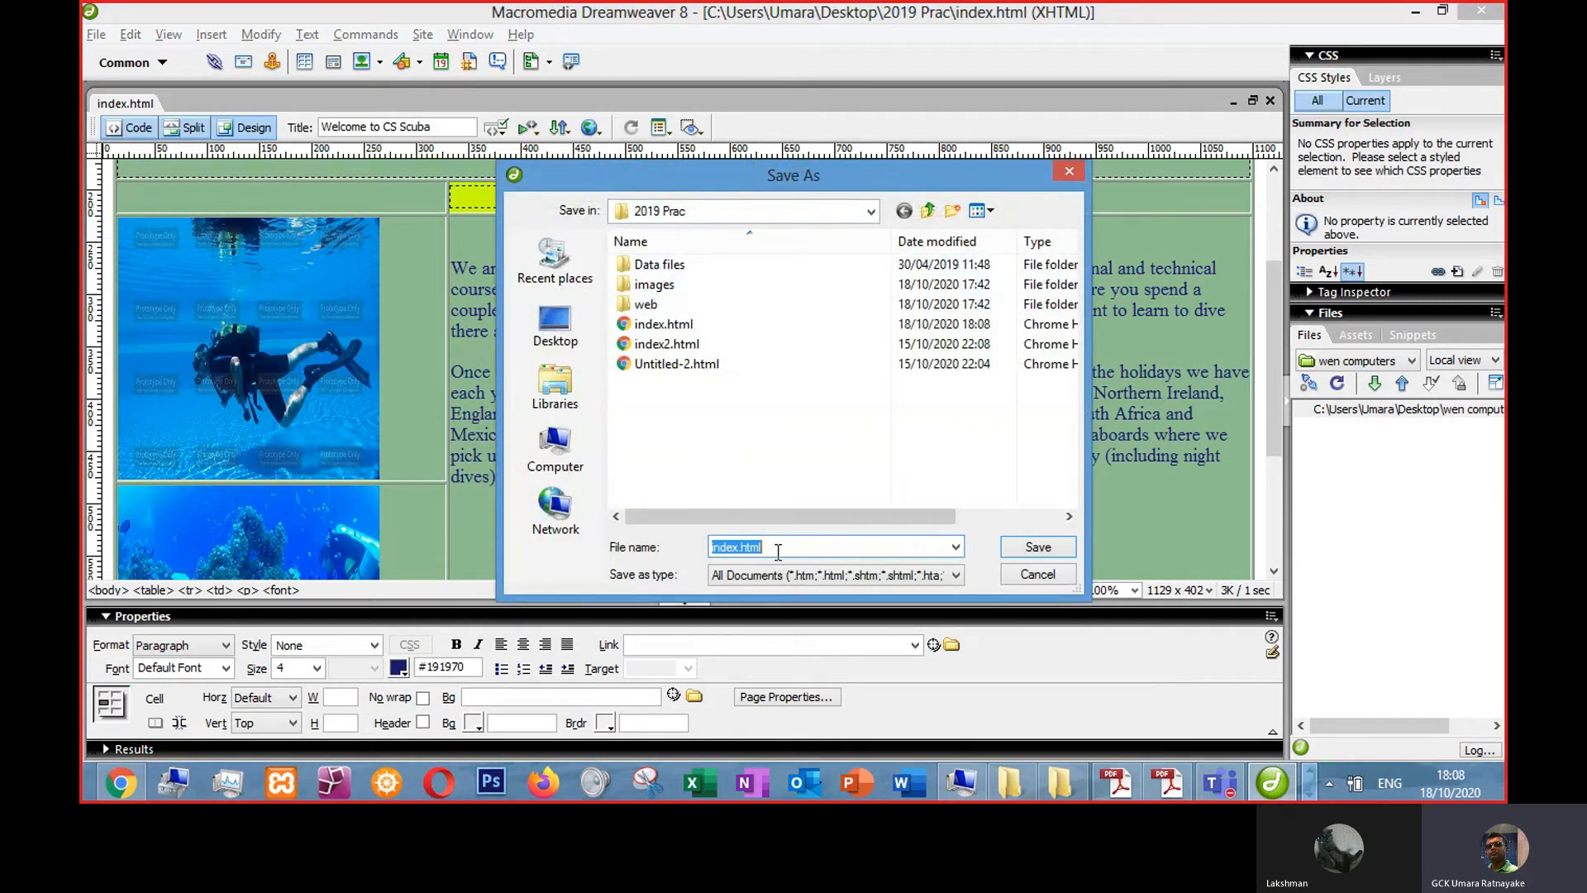
{"action": "type", "text": "courses.h"}
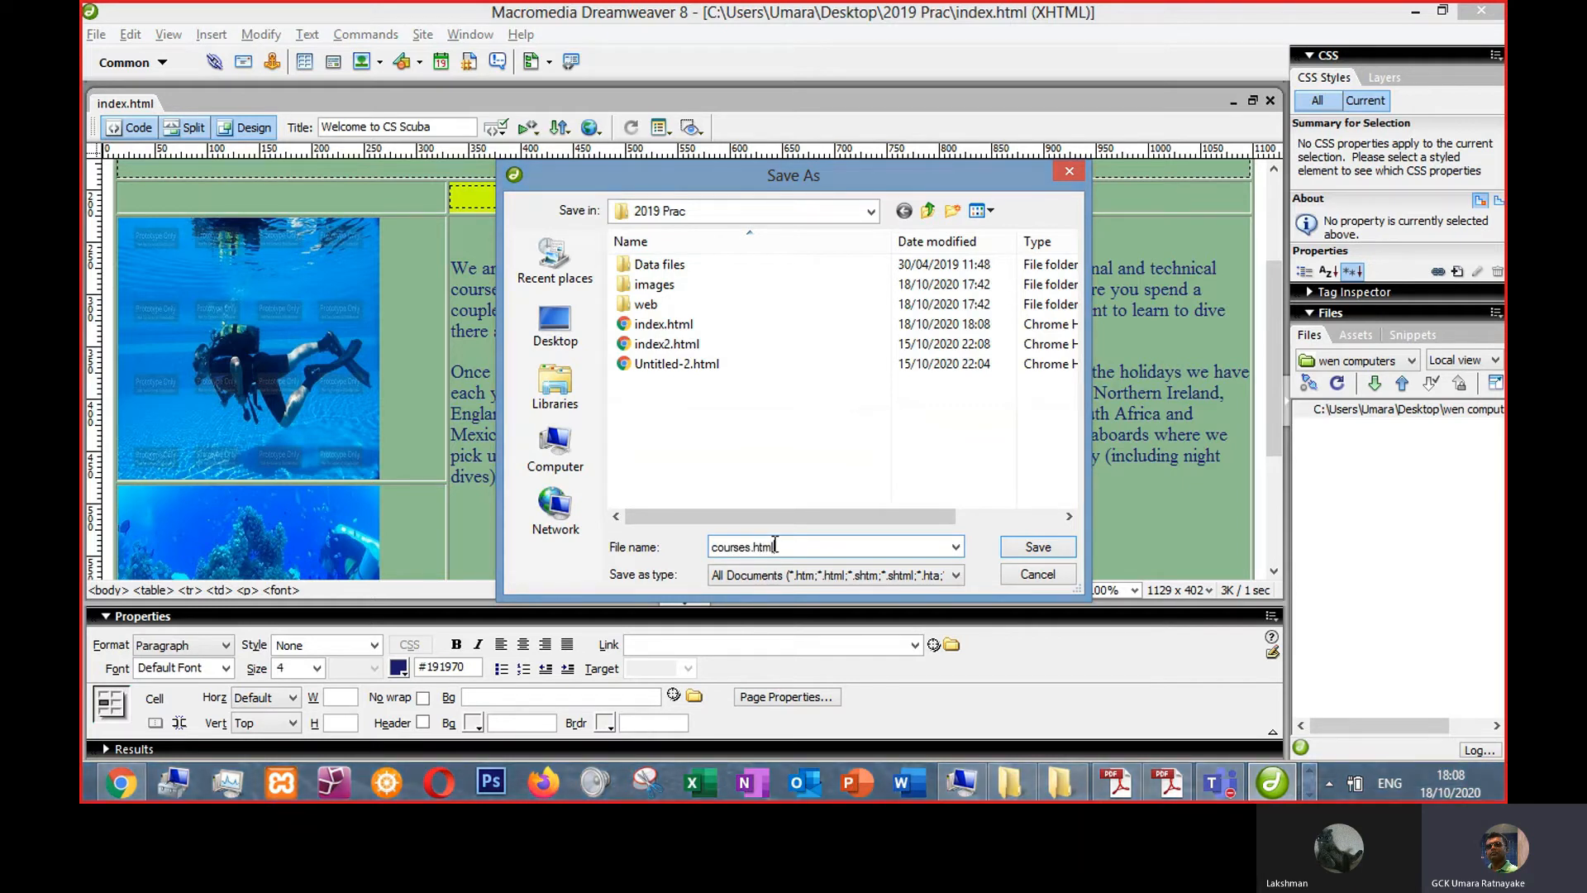
{"action": "key", "text": "Return"}
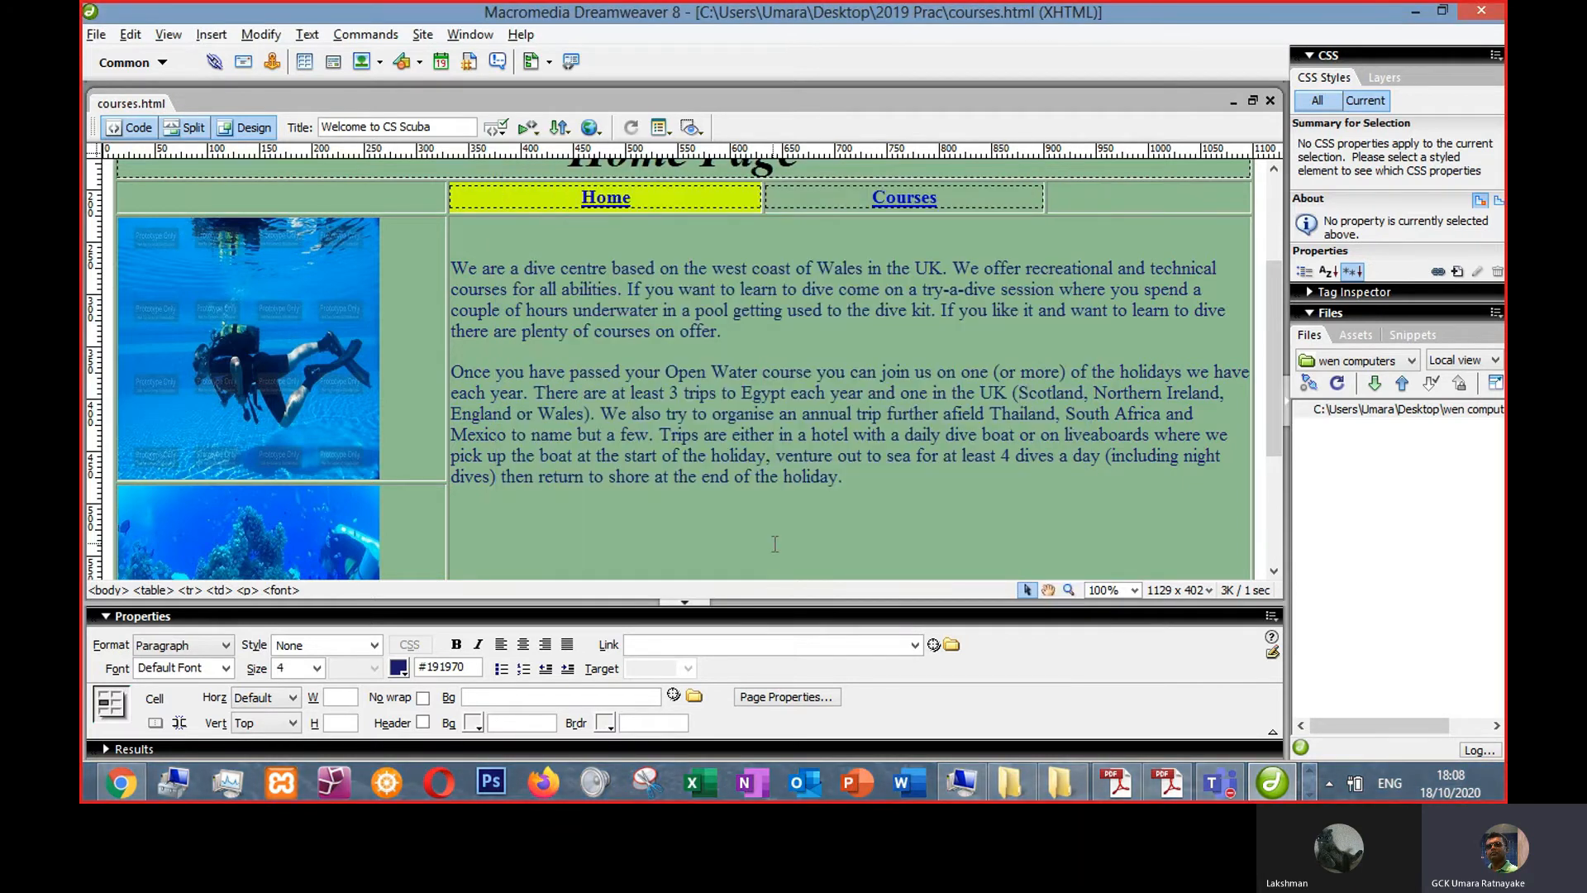
{"action": "left_click", "coordinate": [1331, 783]}
{"action": "left_click", "coordinate": [1009, 434]}
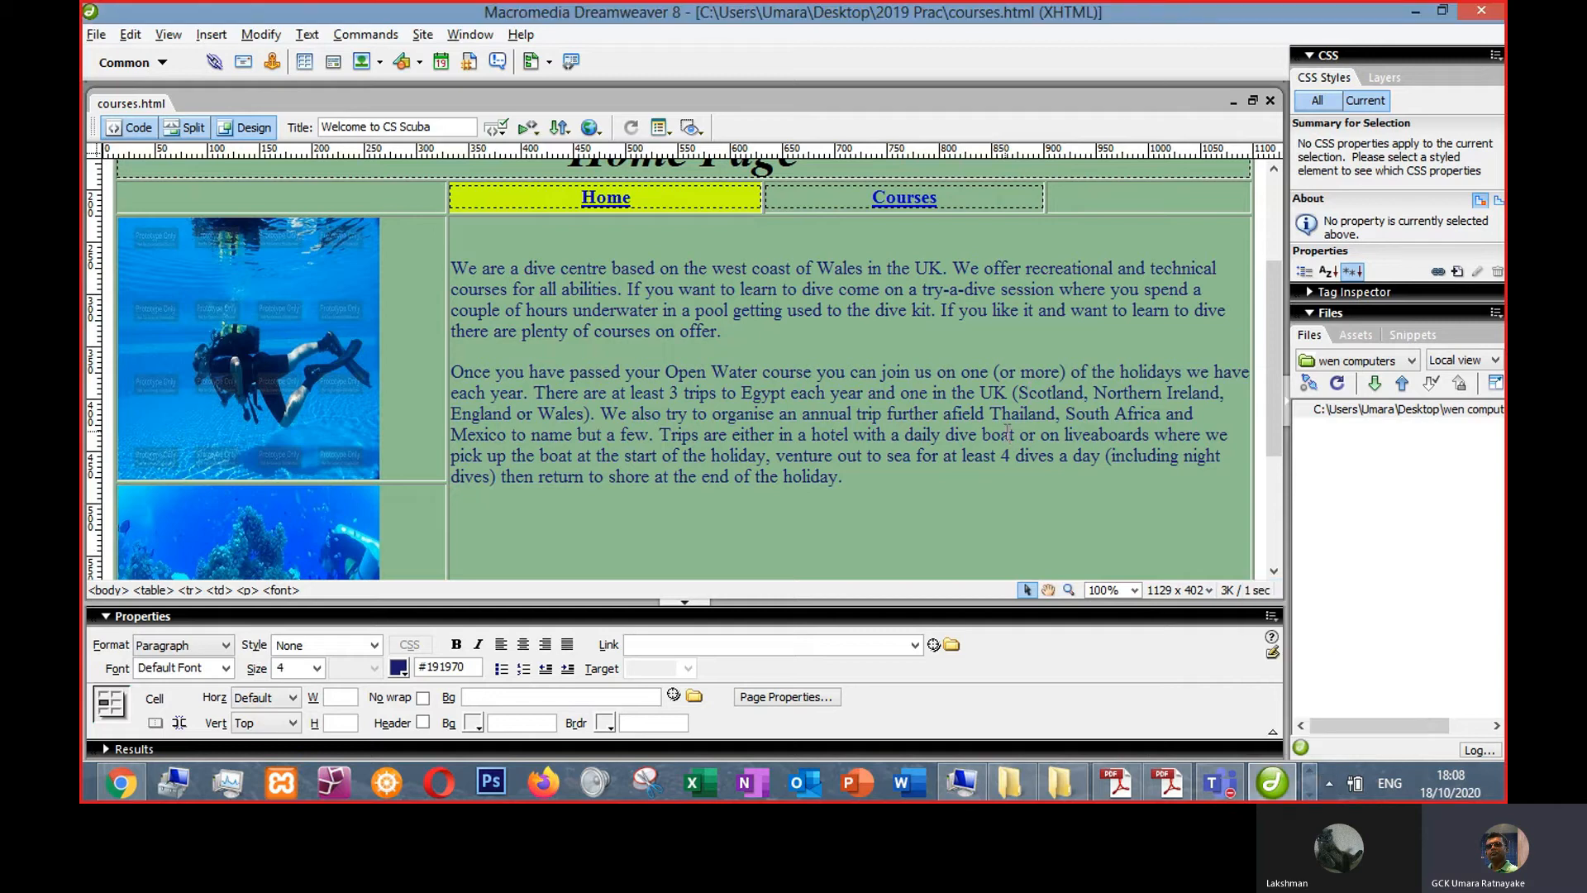
{"action": "key", "text": "super"}
{"action": "type", "text": "skype"}
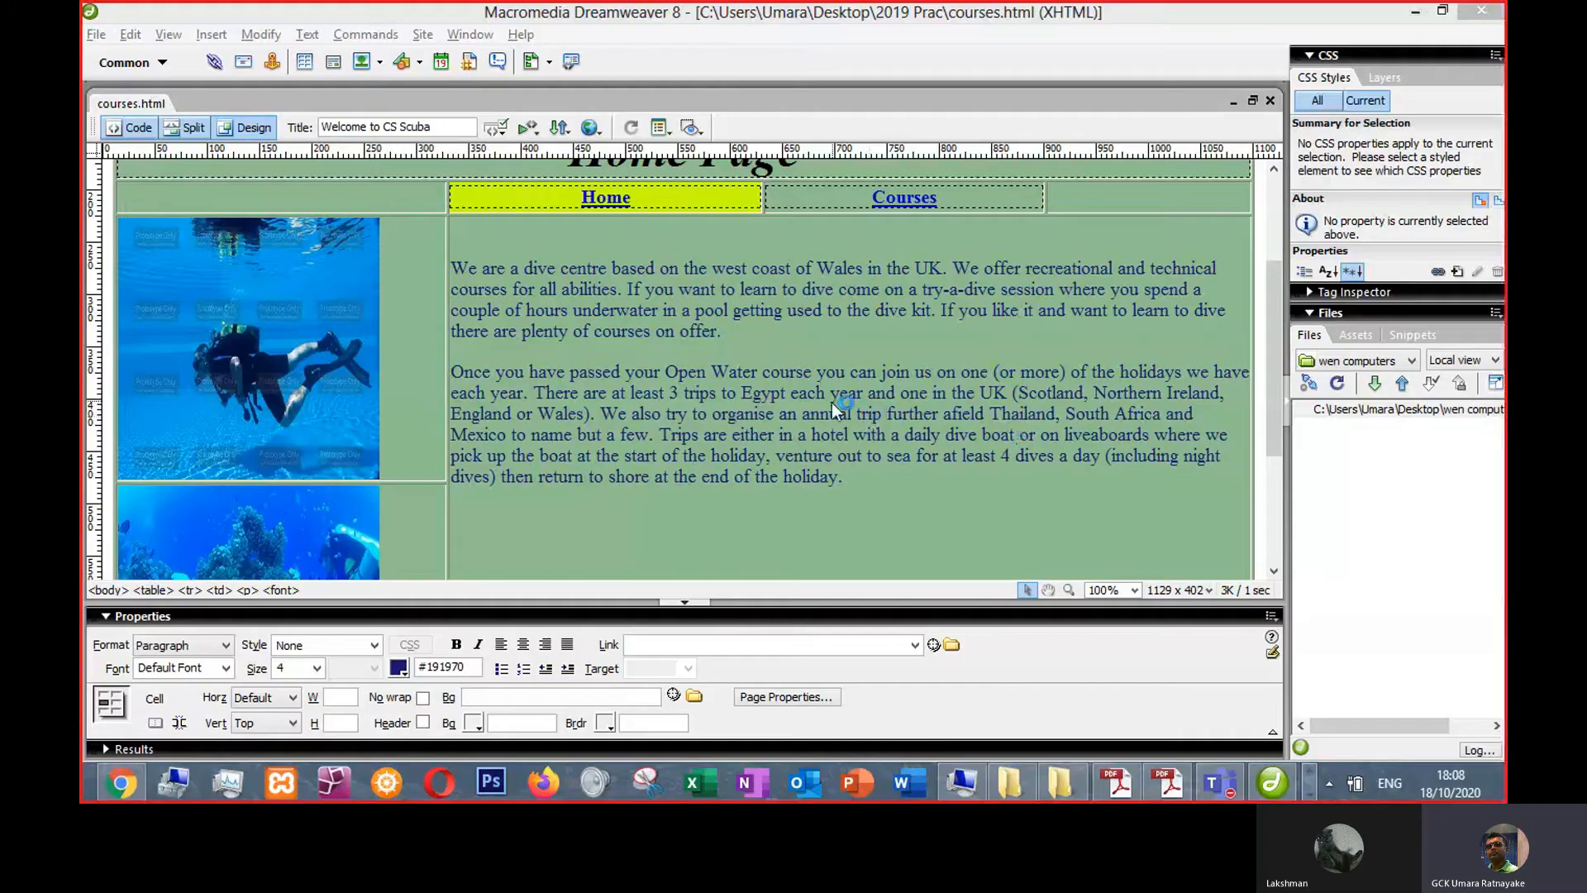
{"action": "left_click", "coordinate": [812, 340]}
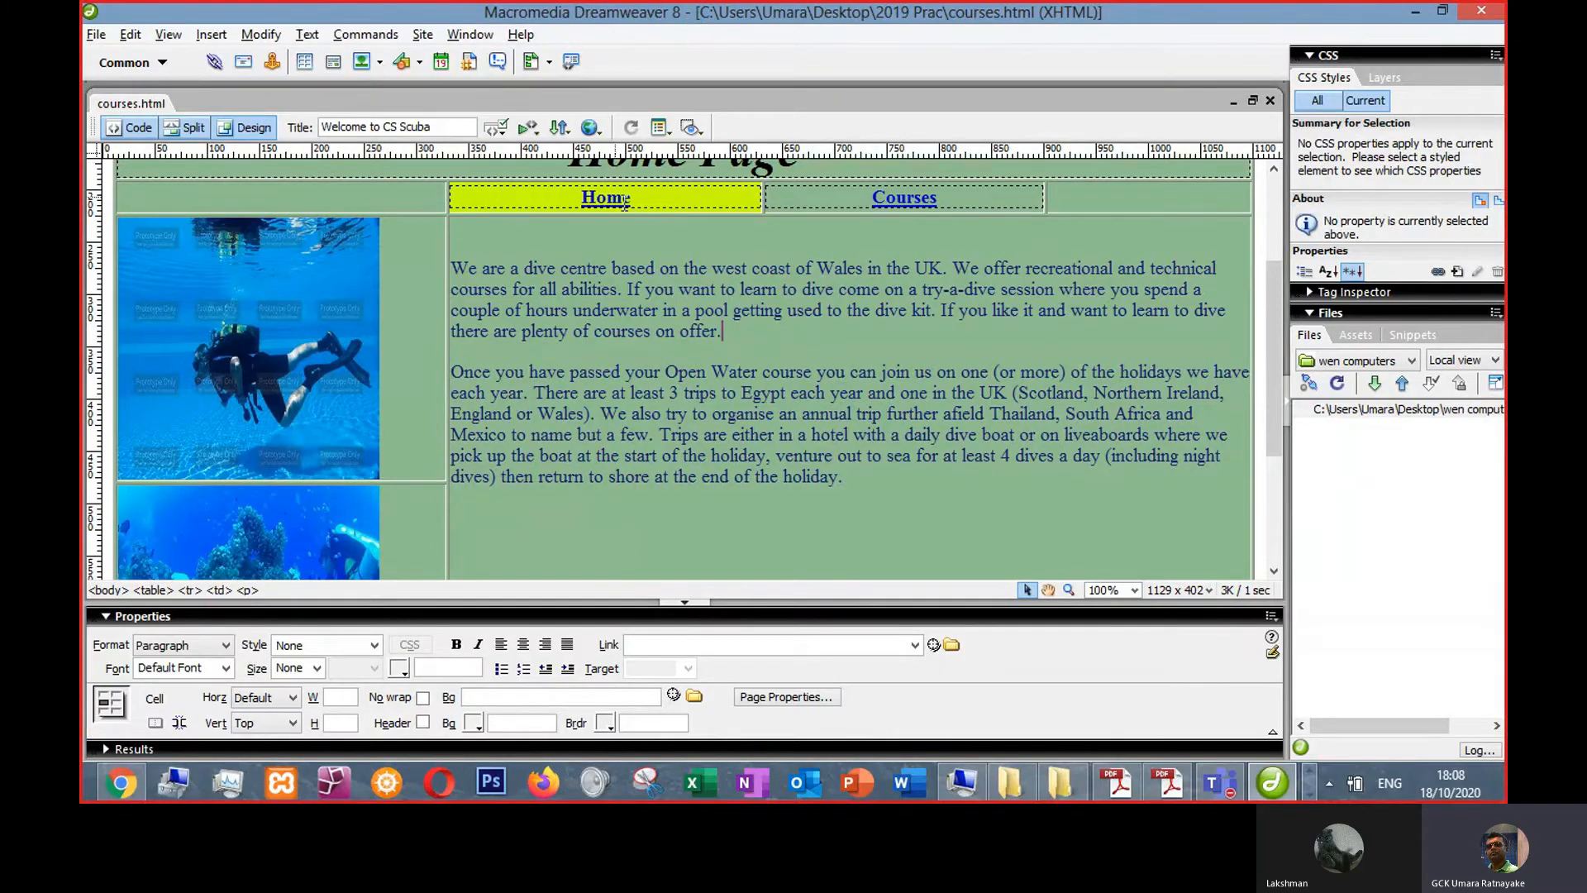
- Move the #CCFF00 background highlight from the Home navigation cell to the Courses cell
{"action": "scroll", "coordinate": [738, 259], "scroll_direction": "up", "scroll_amount": 3}
{"action": "left_click", "coordinate": [693, 375]}
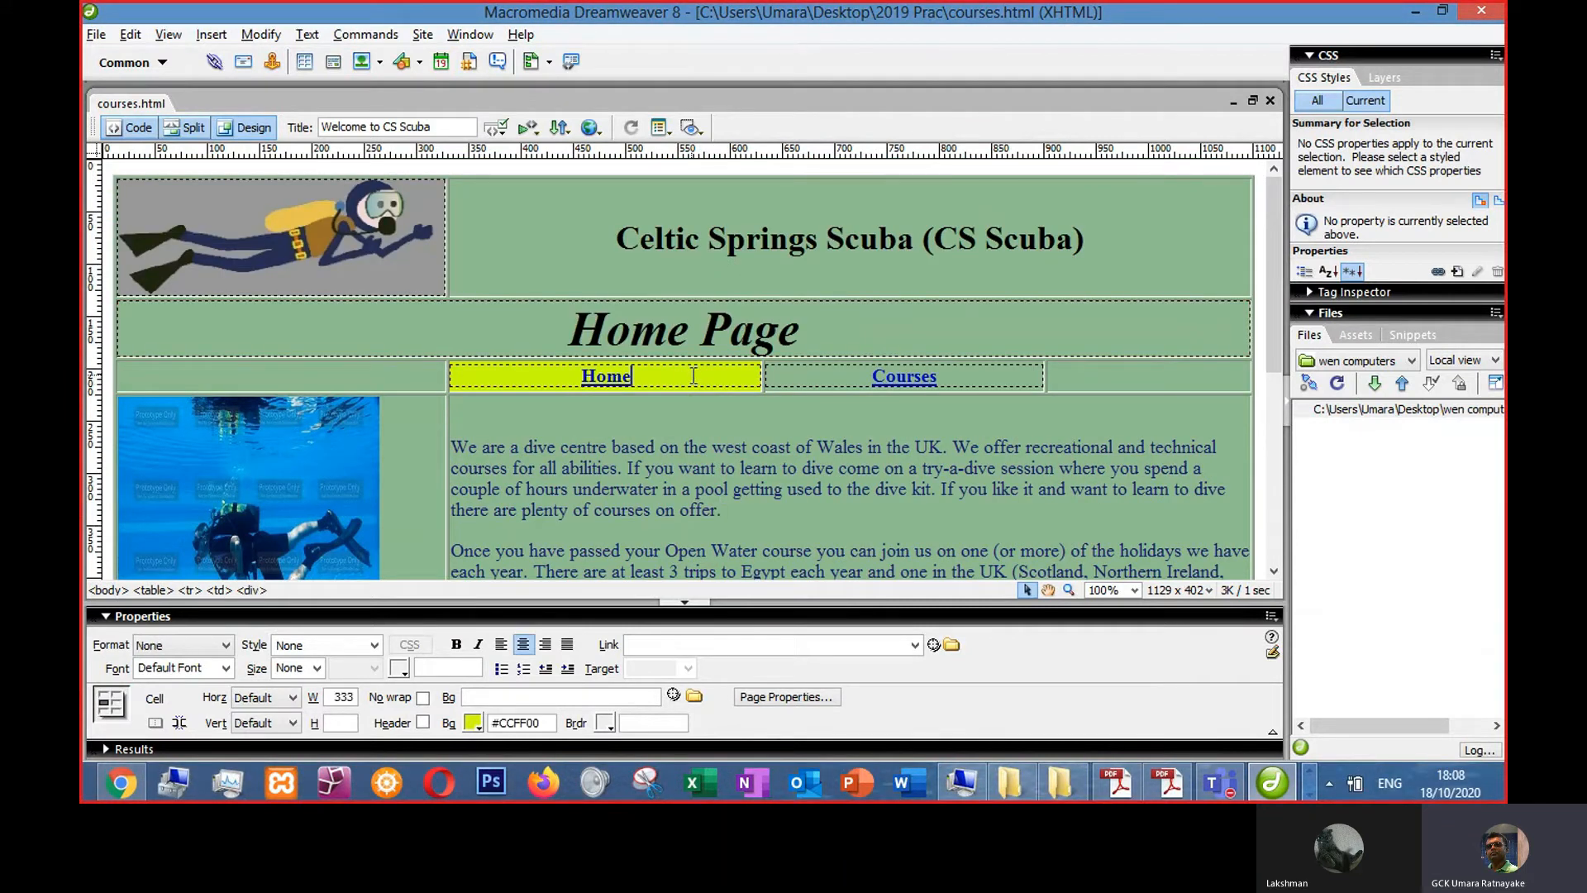
{"action": "left_click_drag", "start_coordinate": [545, 729], "coordinate": [453, 720]}
{"action": "key", "text": "ctrl+c"}
{"action": "key", "text": "Delete"}
{"action": "left_click", "coordinate": [853, 376]}
{"action": "left_click", "coordinate": [524, 723]}
{"action": "key", "text": "ctrl+v"}
{"action": "left_click", "coordinate": [799, 489]}
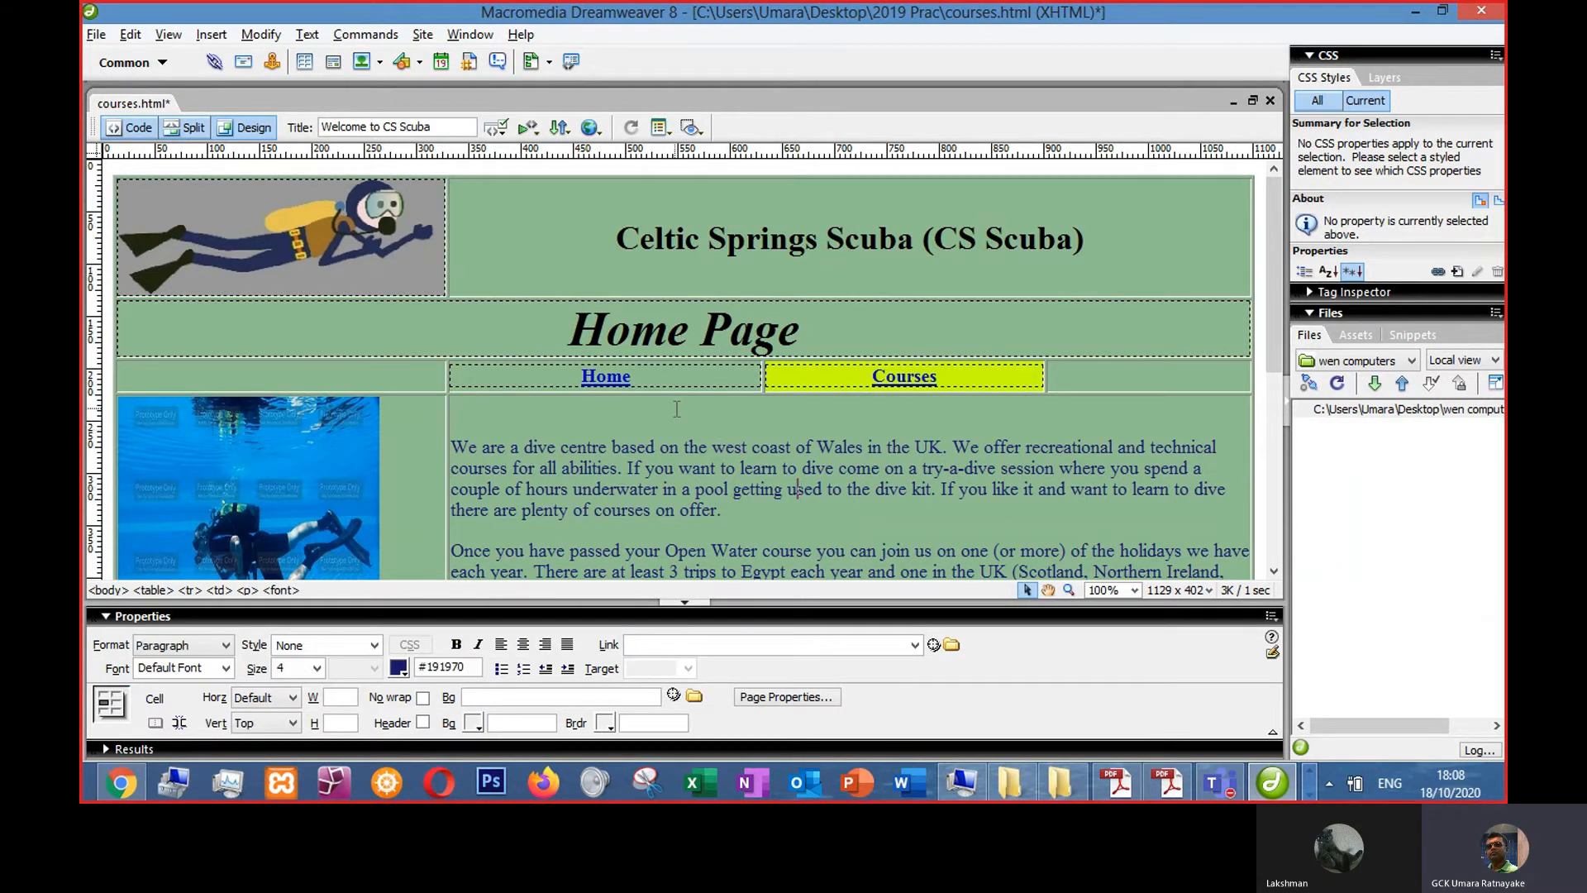
- Replace the Home Page heading text with Courses
{"action": "left_click_drag", "start_coordinate": [569, 331], "coordinate": [801, 319]}
{"action": "type", "text": "Cours"}
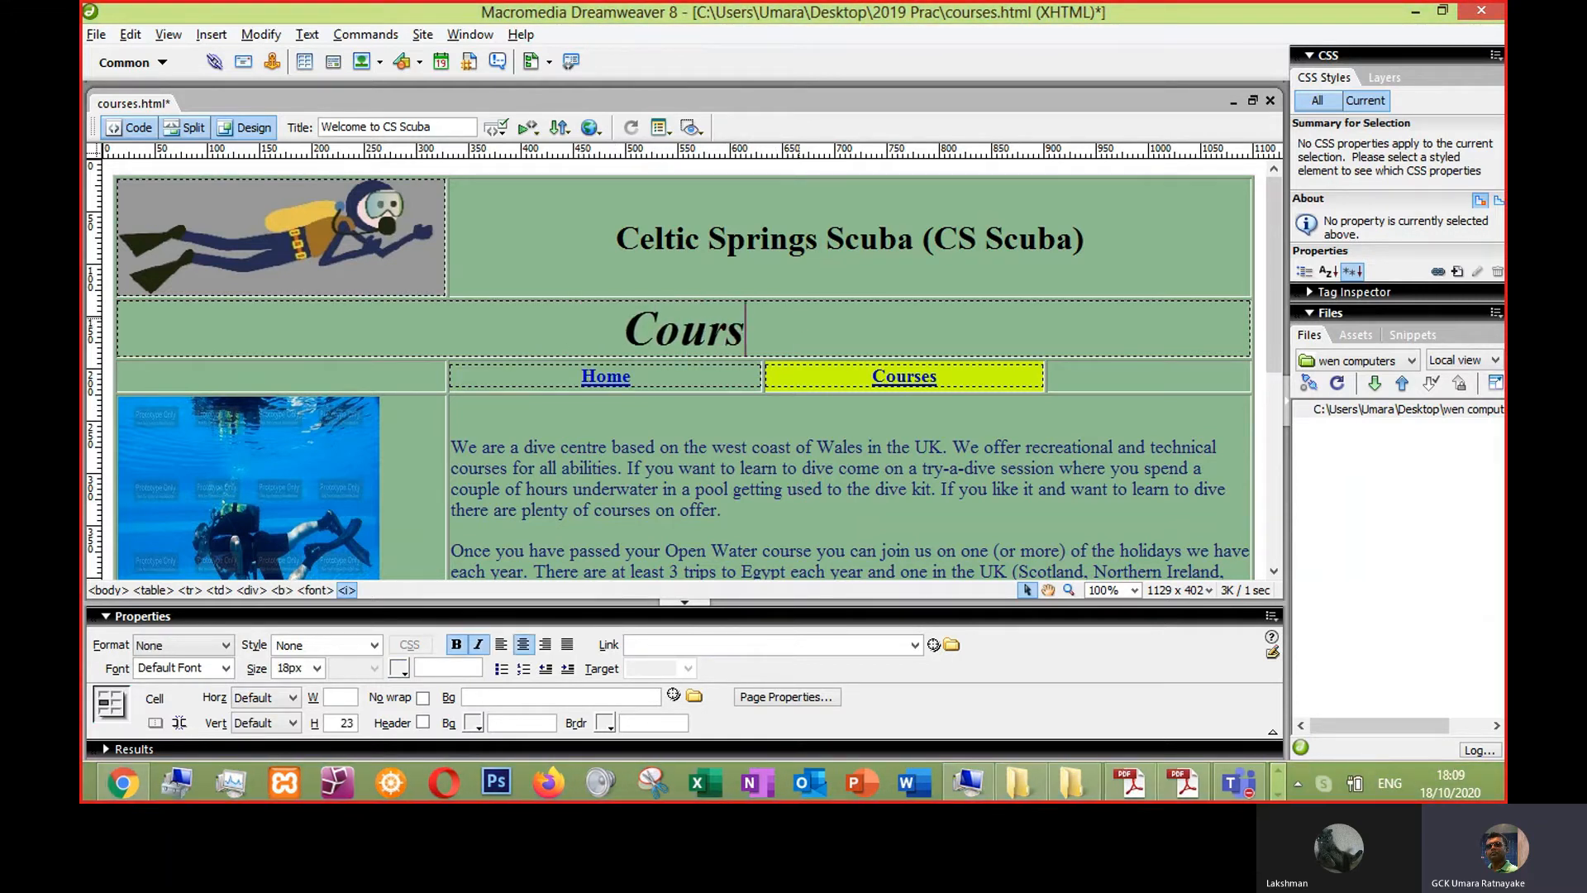
{"action": "type", "text": "es"}
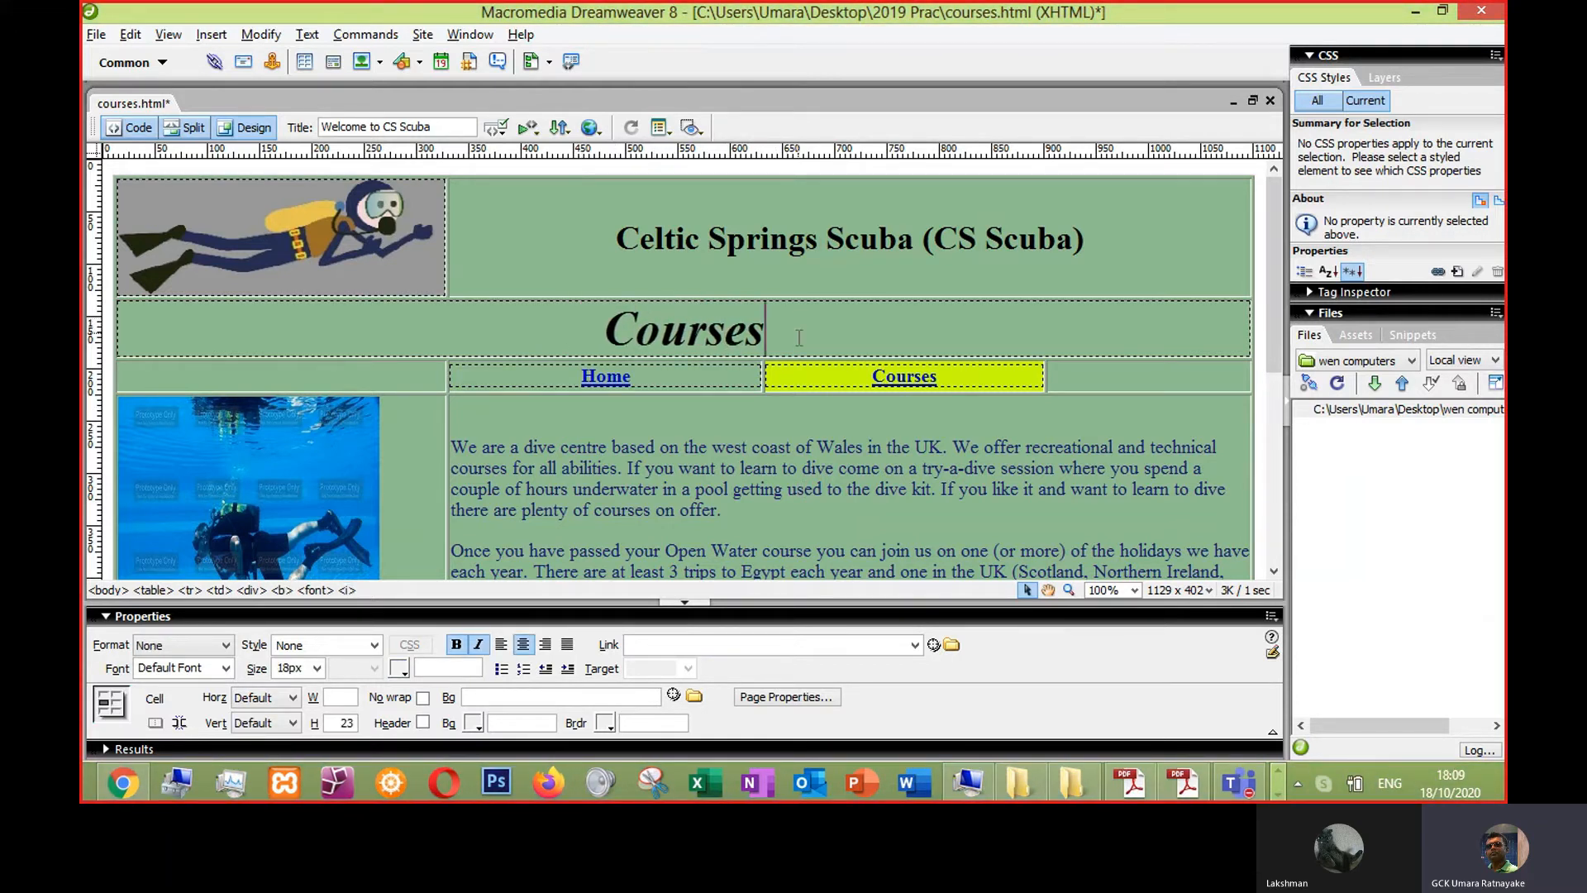
{"action": "left_click", "coordinate": [735, 468]}
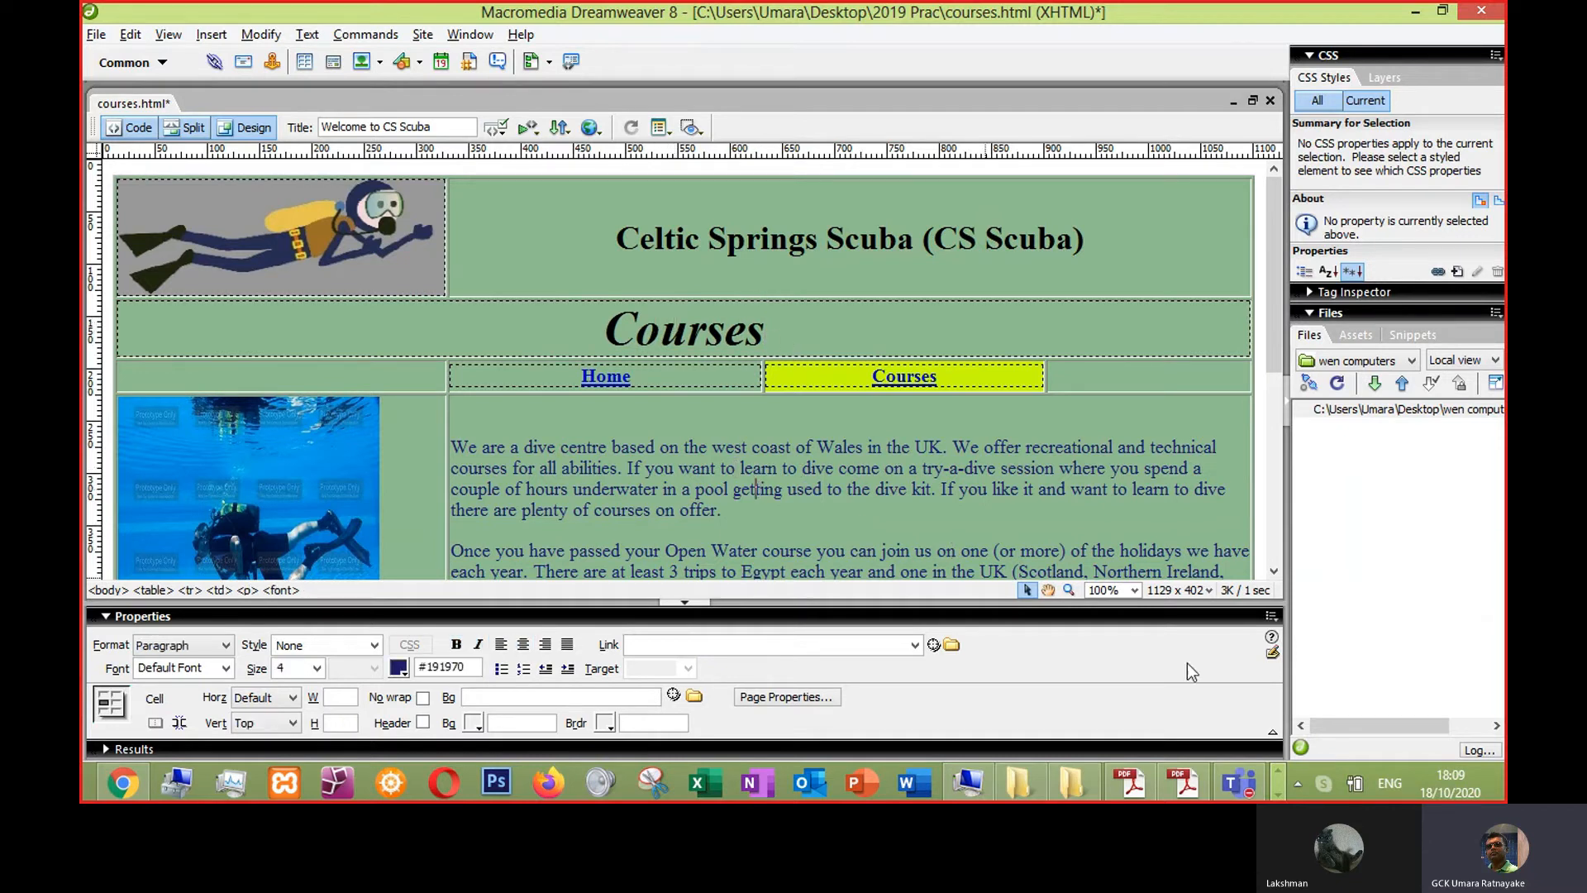
{"action": "left_click", "coordinate": [1300, 786]}
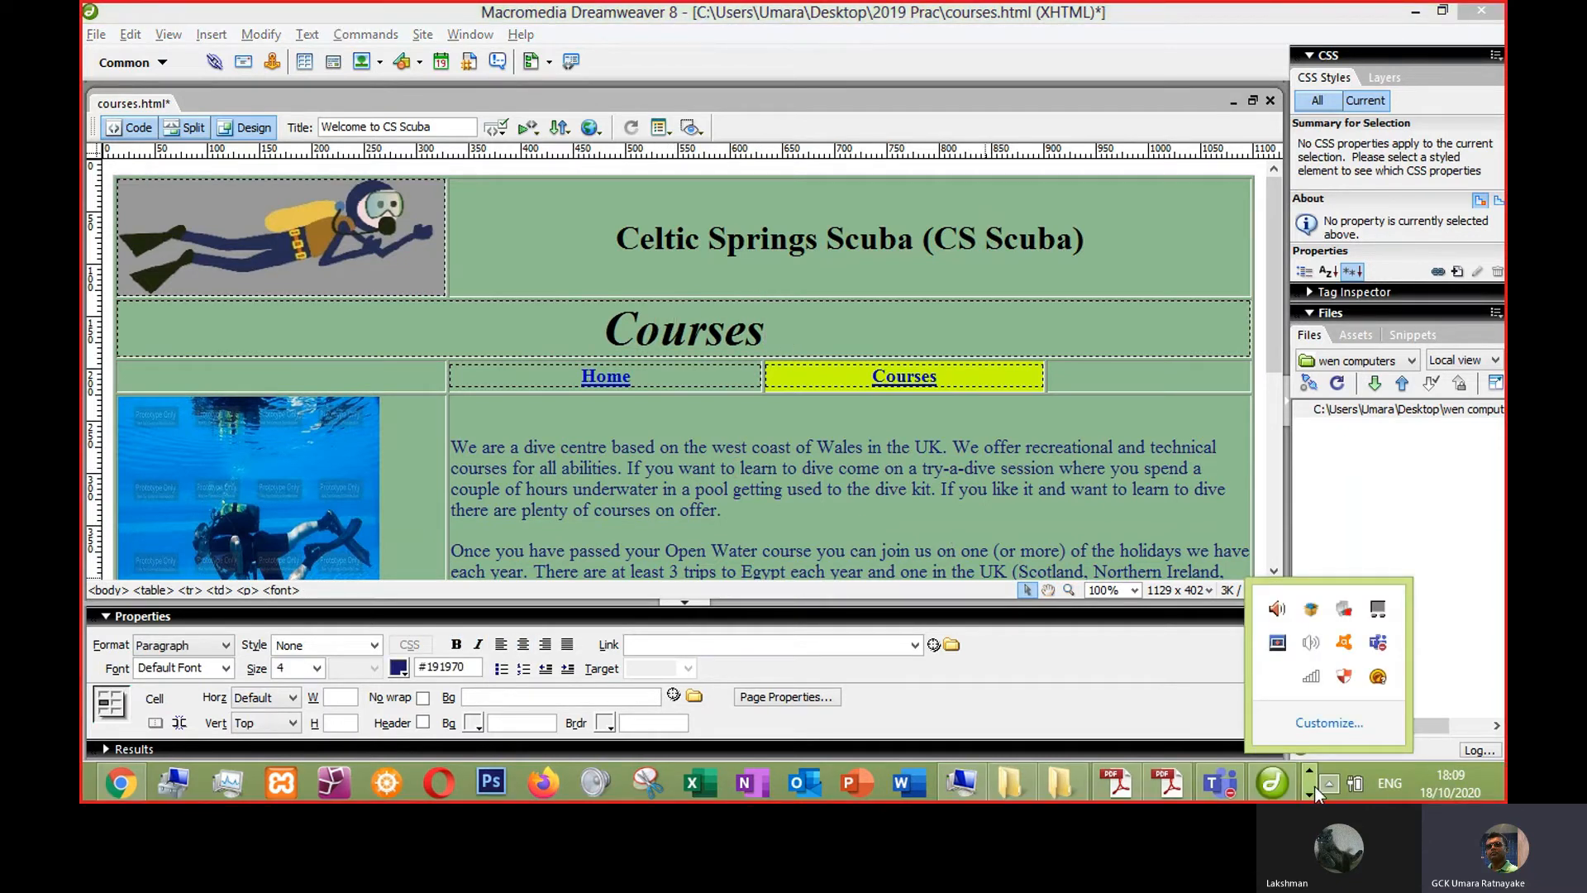
{"action": "left_click", "coordinate": [949, 488]}
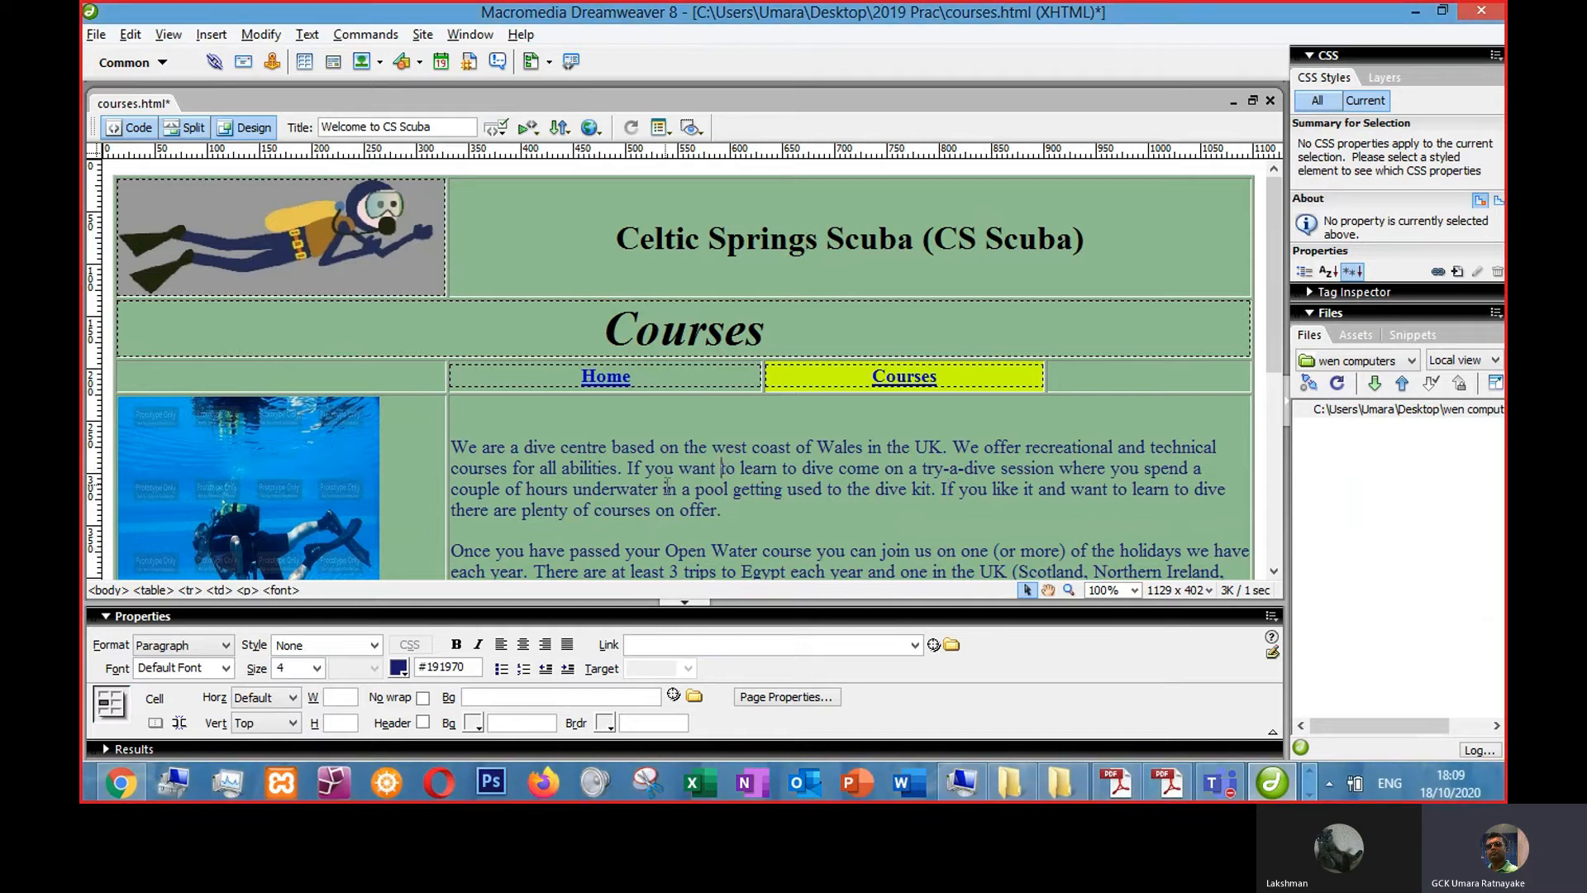
- Delete both body paragraphs from the main content cell and save the page
{"action": "scroll", "coordinate": [835, 487], "scroll_direction": "down", "scroll_amount": 3}
{"action": "left_click_drag", "start_coordinate": [841, 478], "coordinate": [453, 271]}
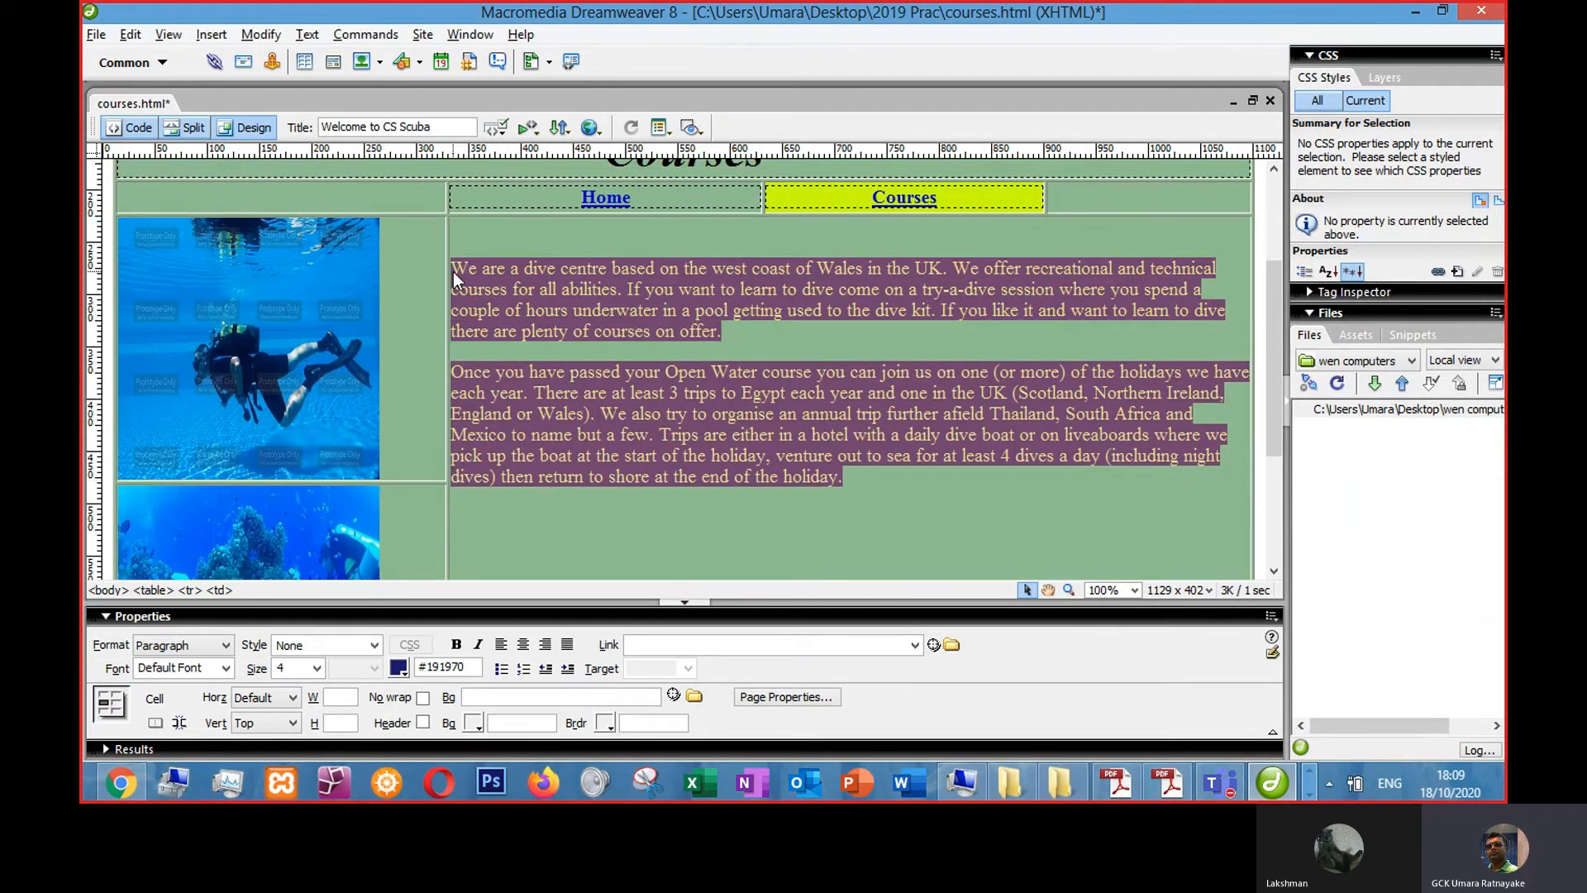
{"action": "key", "text": "Delete"}
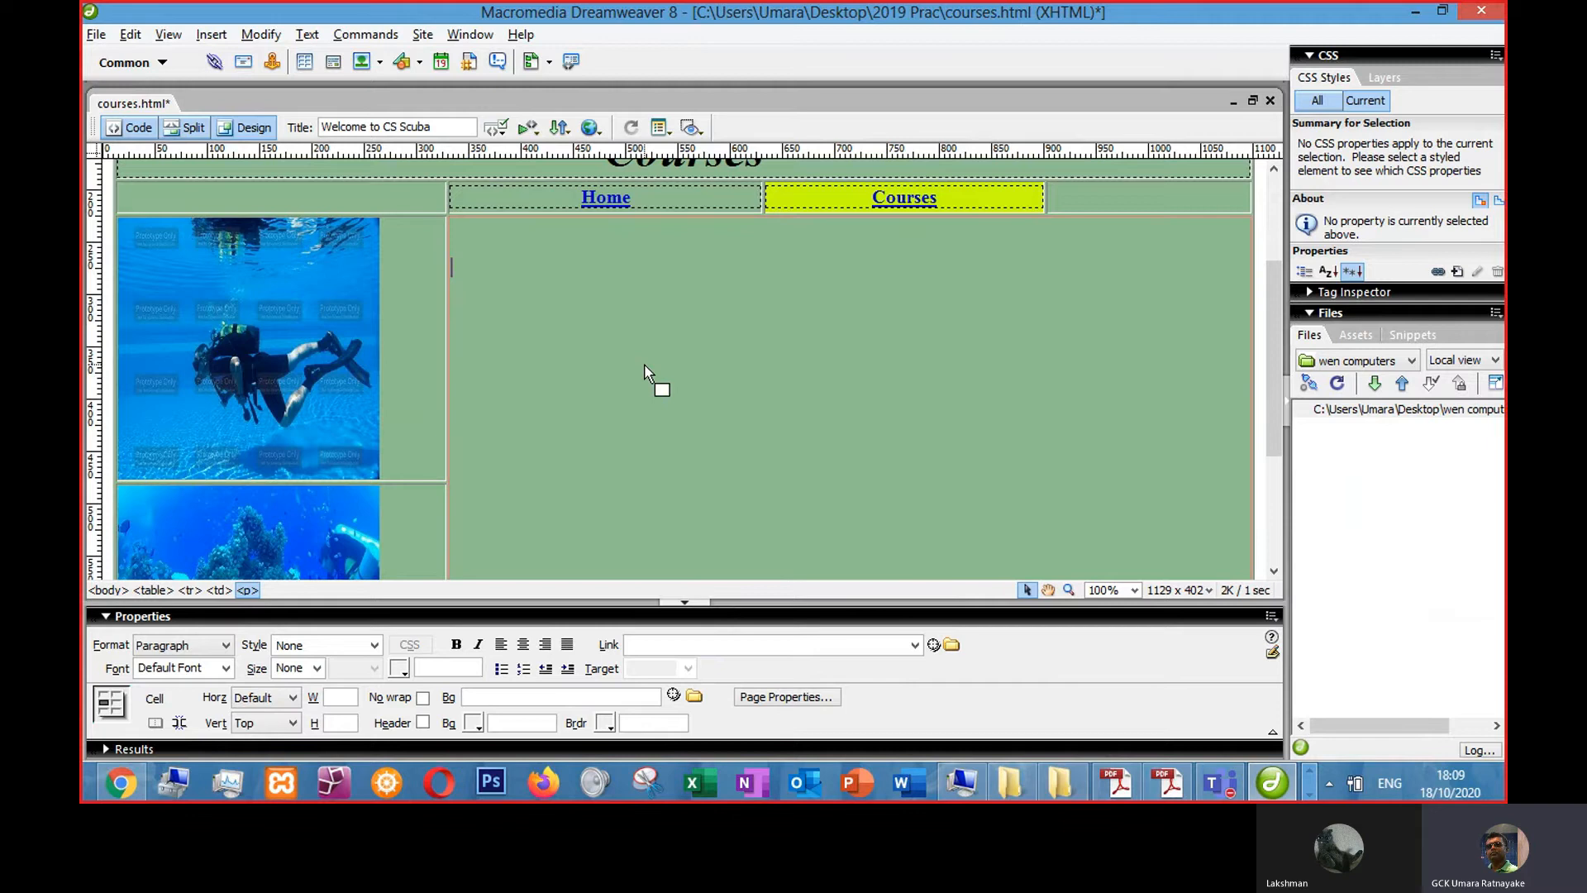
{"action": "key", "text": "ctrl+s"}
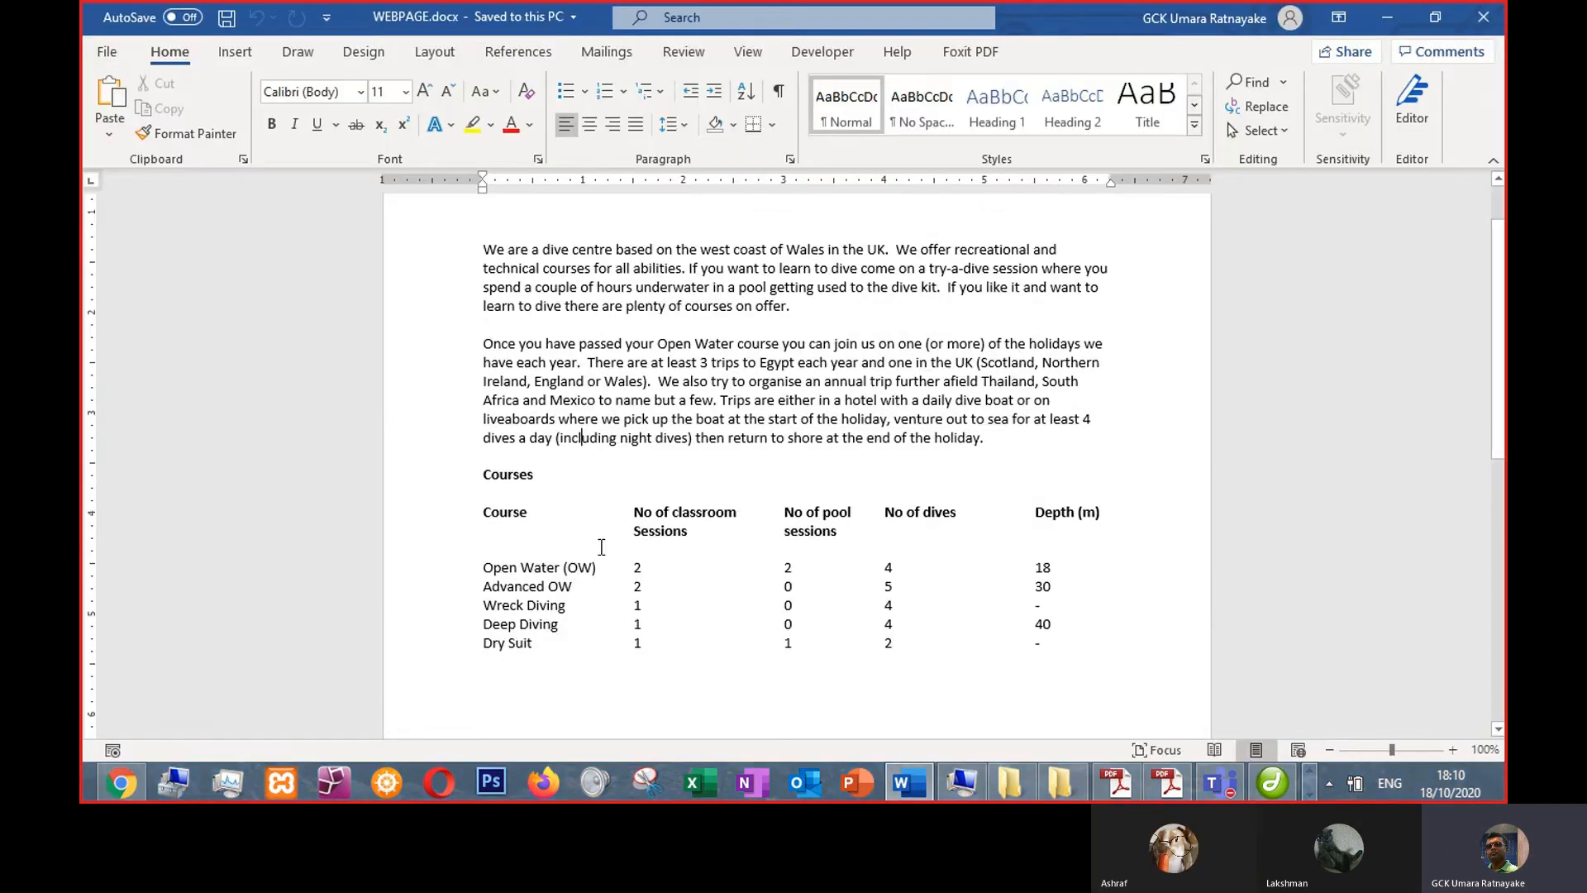
- Copy the courses table from the Word document and paste it into the empty main content cell
{"action": "scroll", "coordinate": [603, 550], "scroll_direction": "down", "scroll_amount": 2}
{"action": "left_click", "coordinate": [482, 385]}
{"action": "left_click_drag", "start_coordinate": [793, 424], "coordinate": [1067, 512]}
{"action": "key", "text": "ctrl+c"}
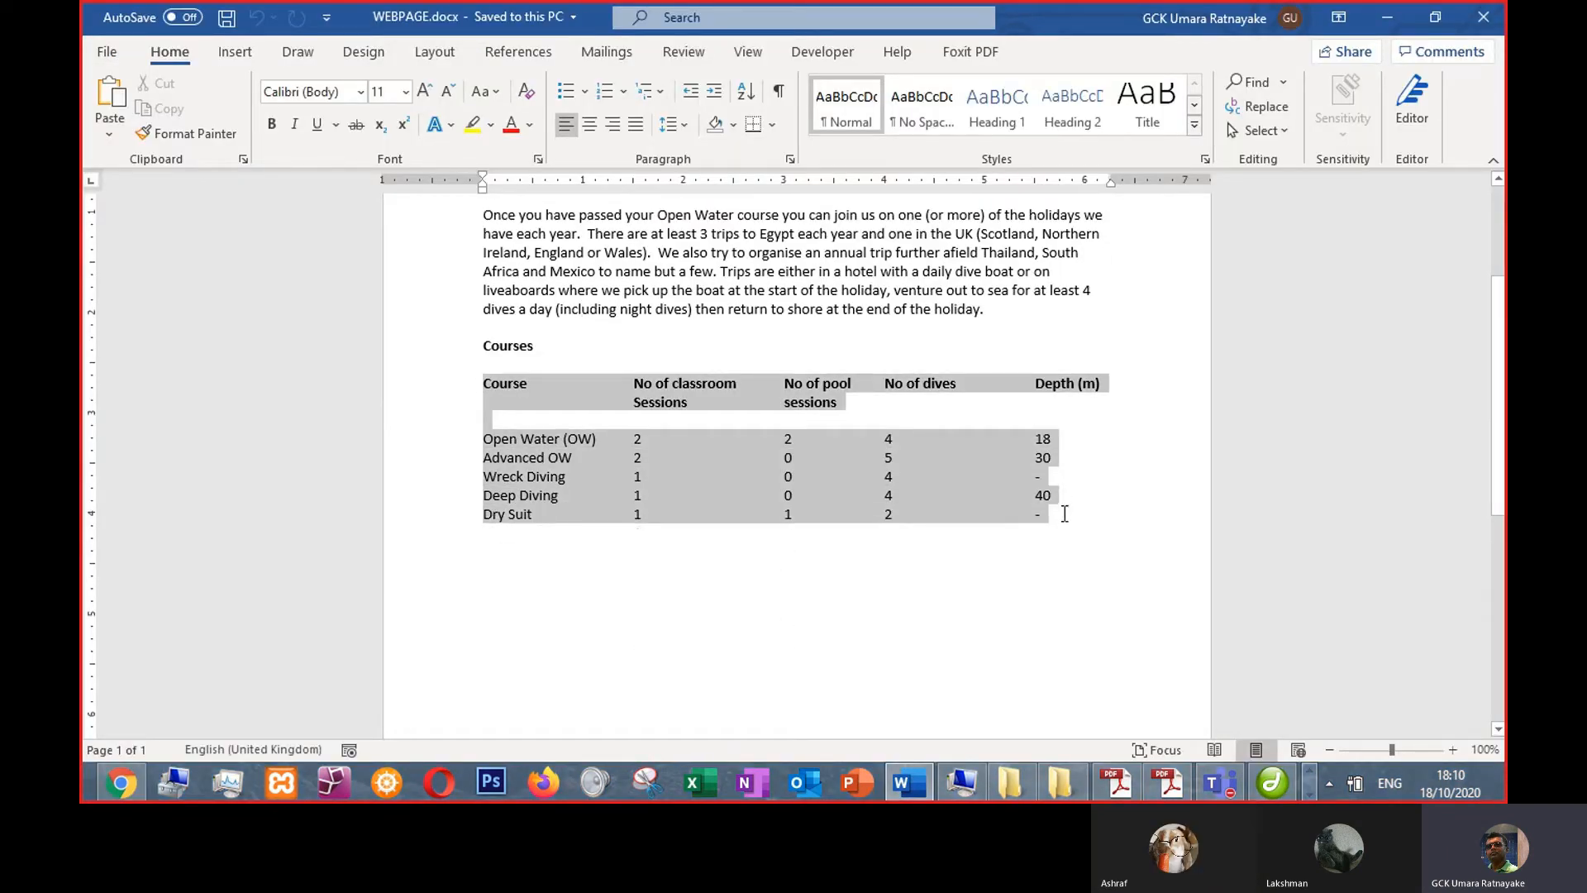
{"action": "left_click", "coordinate": [1254, 781]}
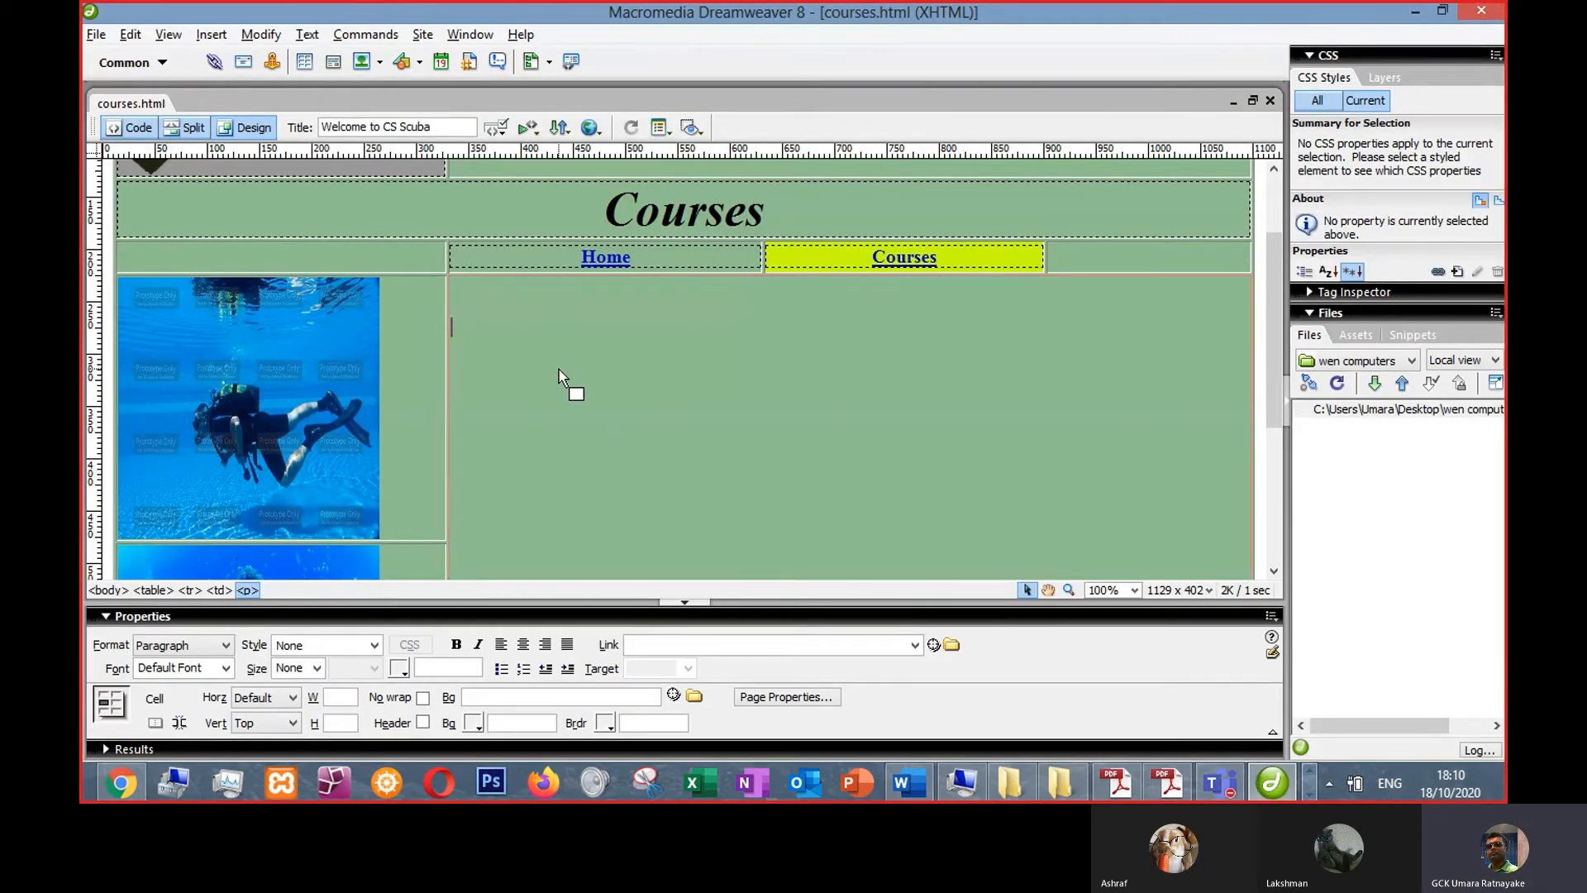
{"action": "key", "text": "ctrl+v"}
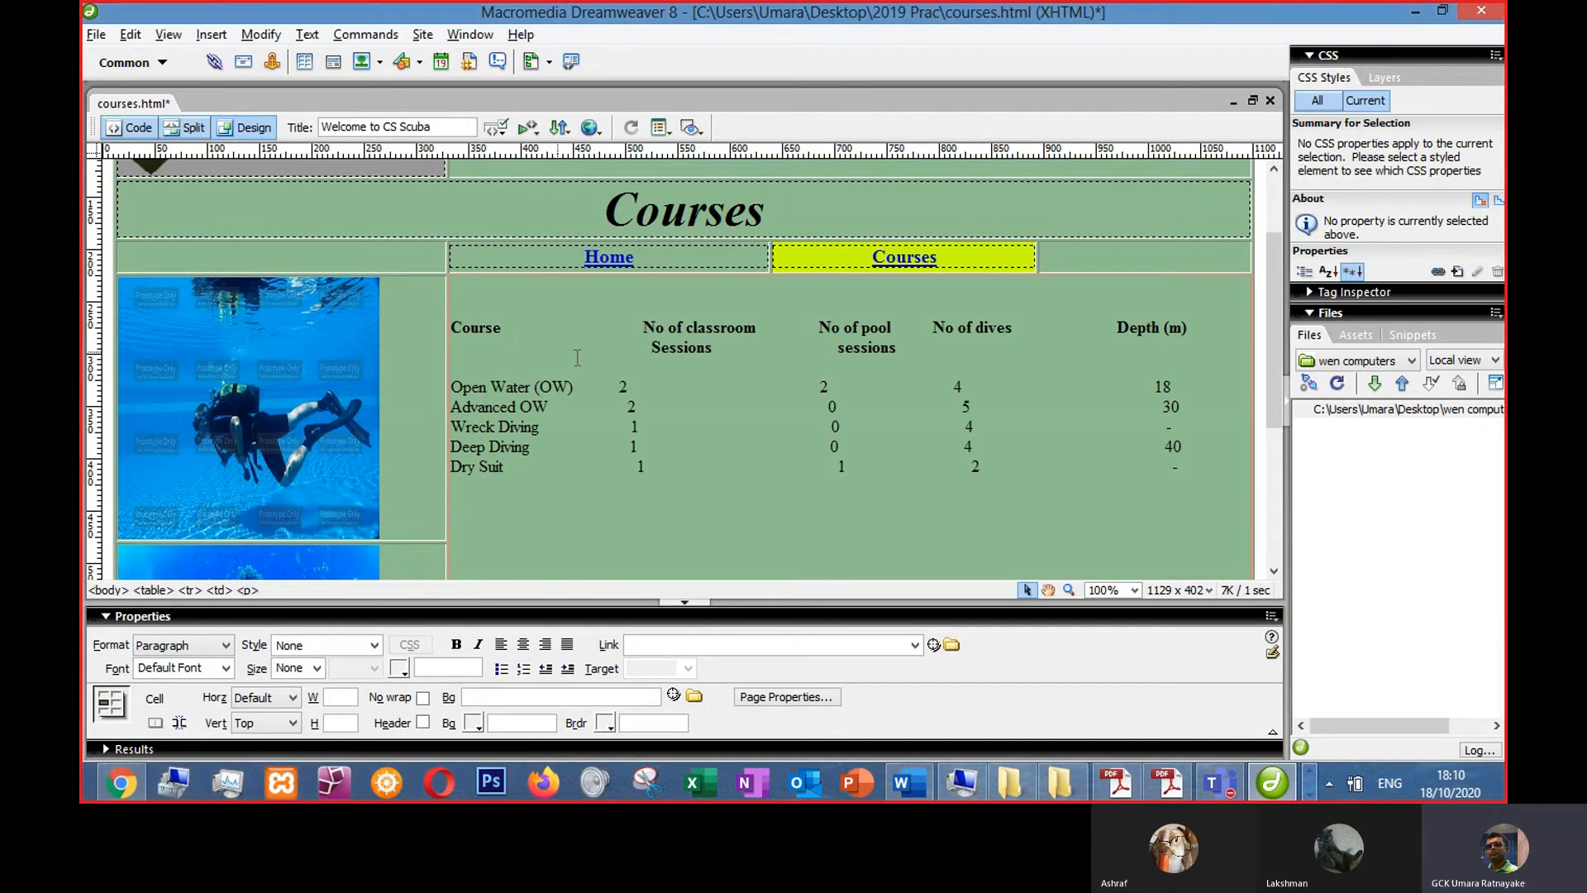
{"action": "left_click", "coordinate": [748, 334]}
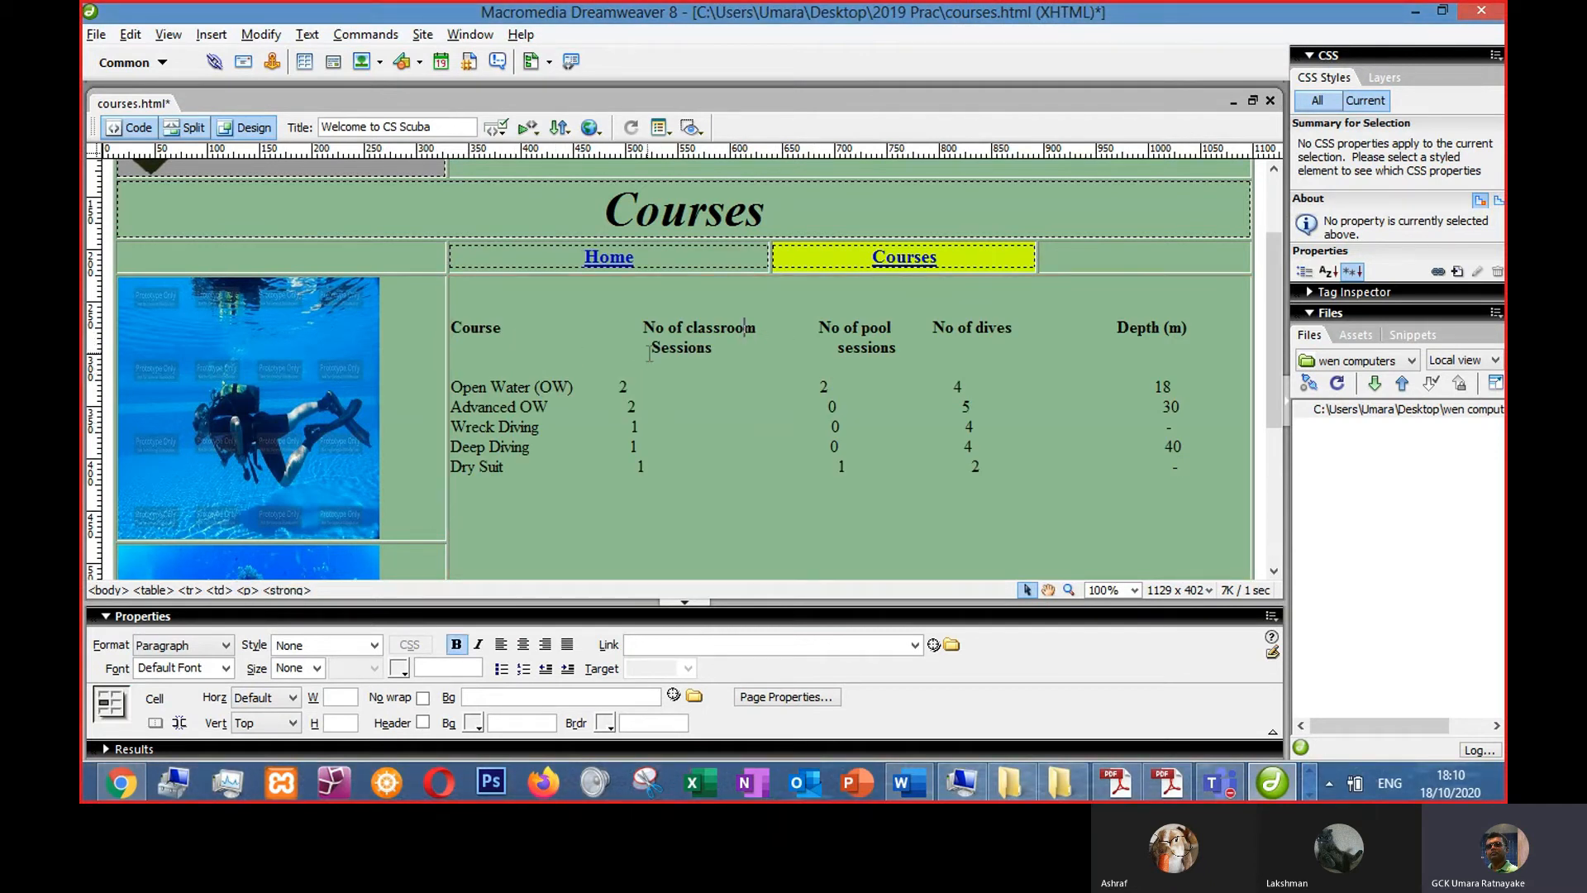